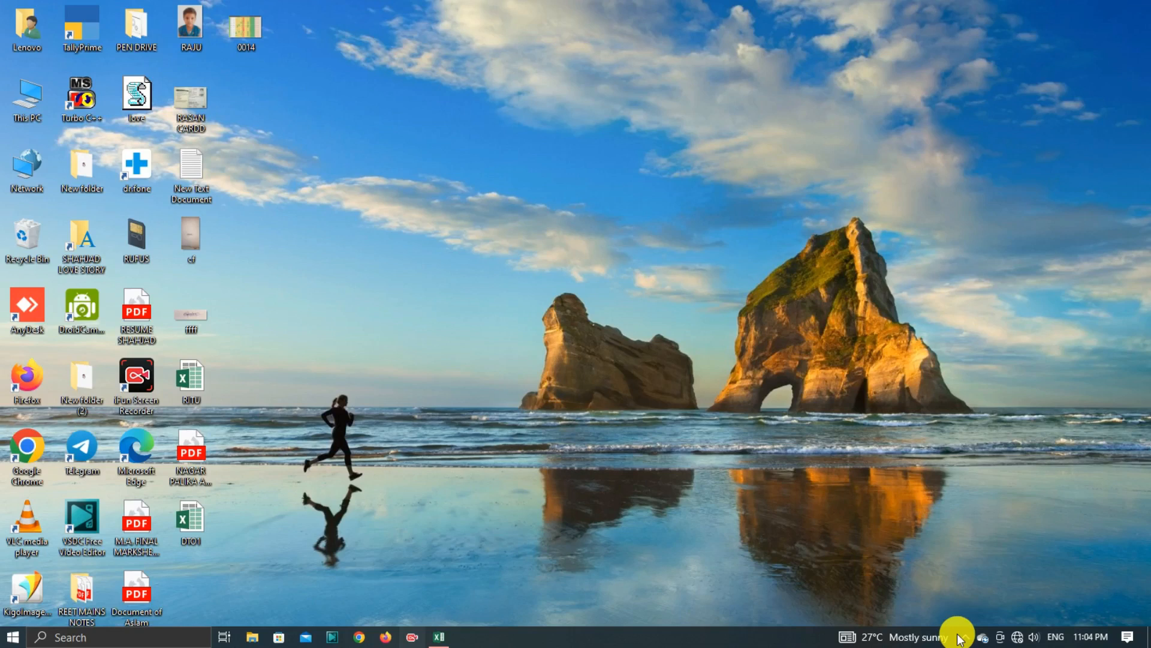
pyautogui.rightClick(434, 223)
pyautogui.moveTo(457, 240)
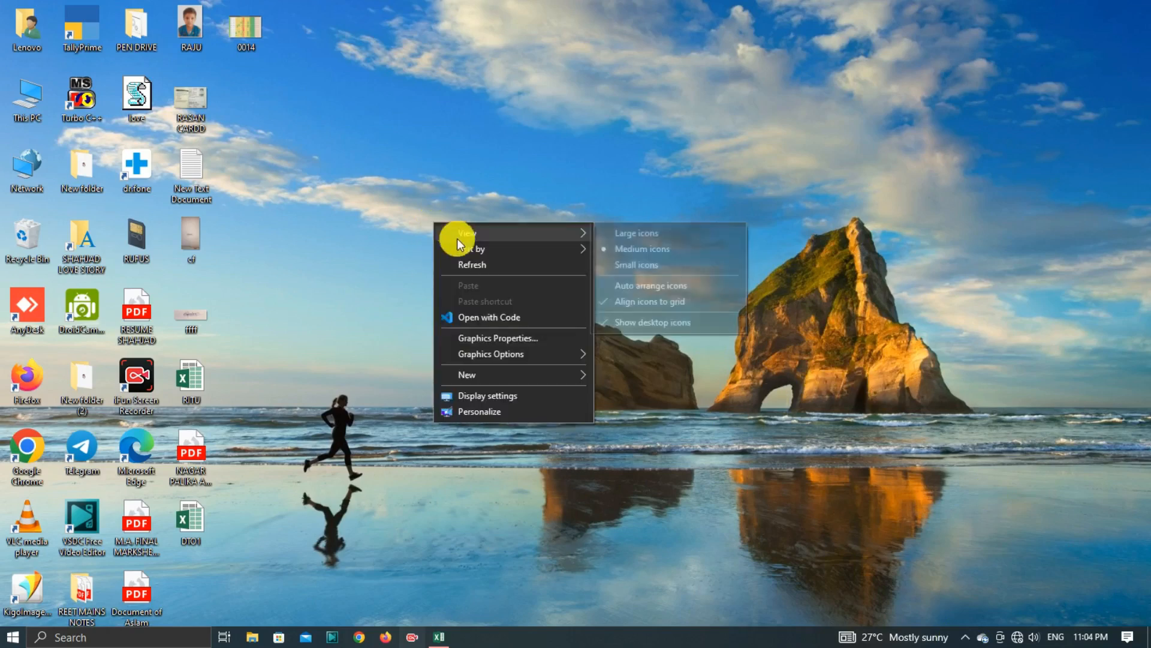
pyautogui.click(466, 262)
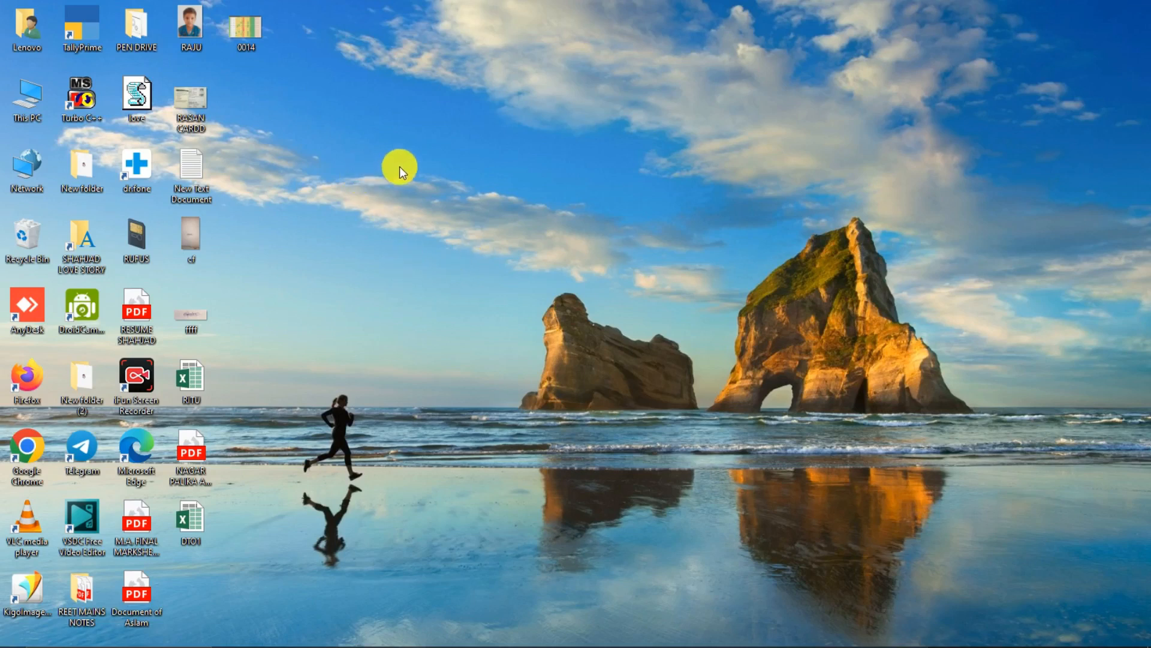
pyautogui.rightClick(568, 210)
pyautogui.click(611, 252)
pyautogui.rightClick(480, 221)
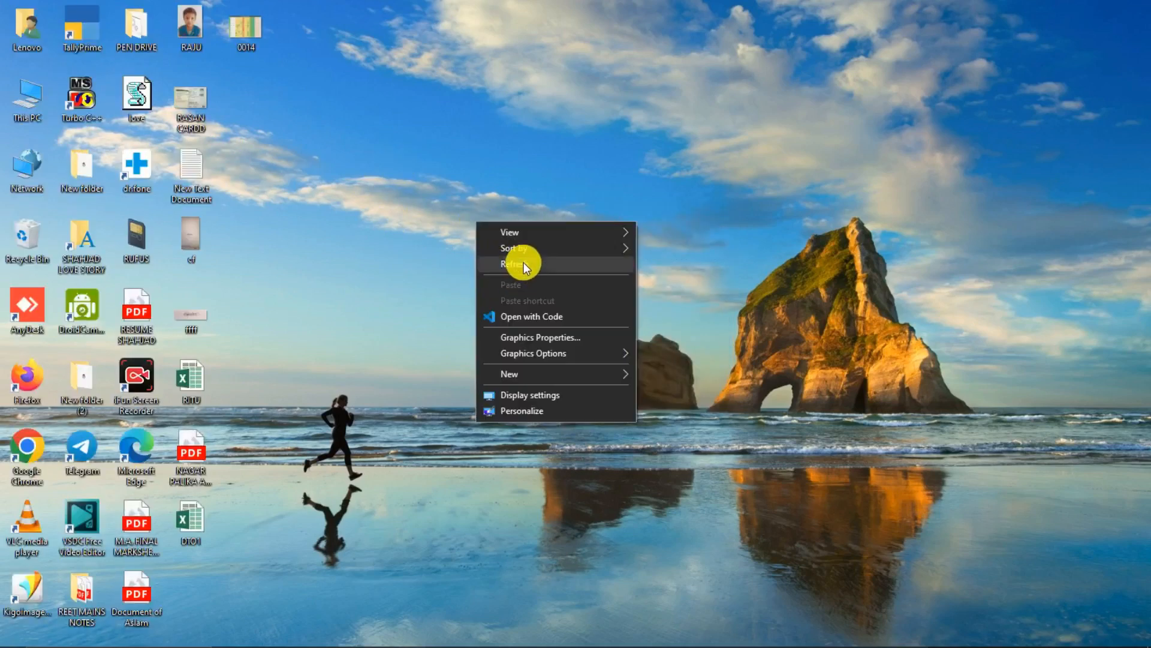
pyautogui.click(524, 262)
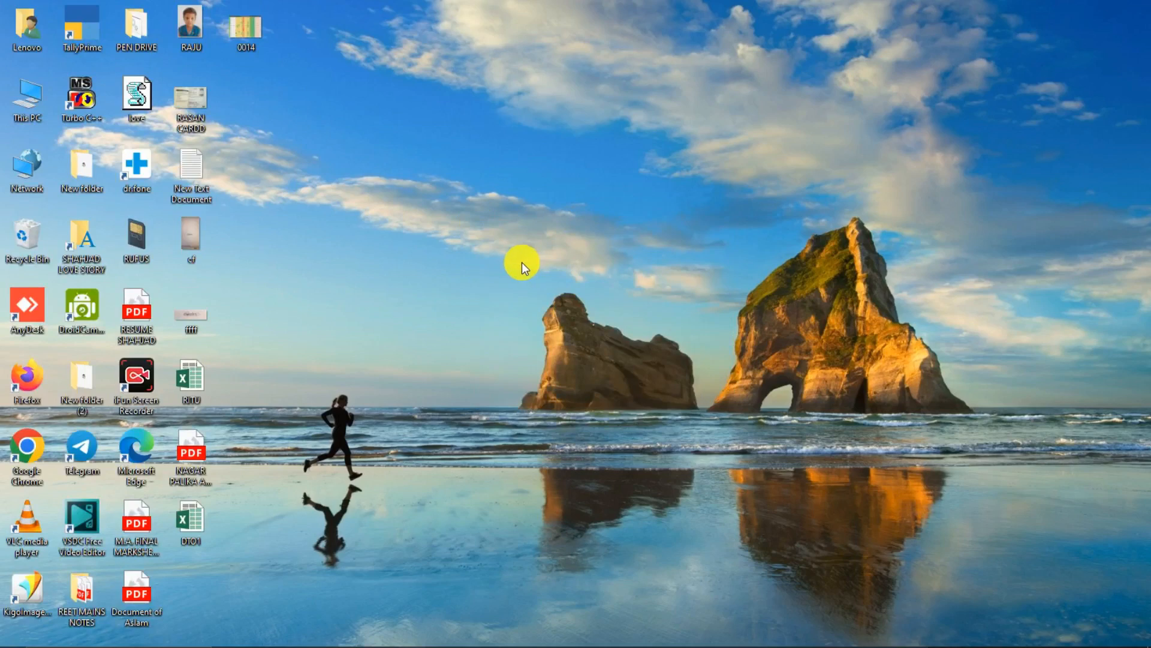
# Switch to the BASIC SHEET FORMULA workbook in Excel, open SHEET 1 and clear the selection of the whole table.
pyautogui.moveTo(294, 641)
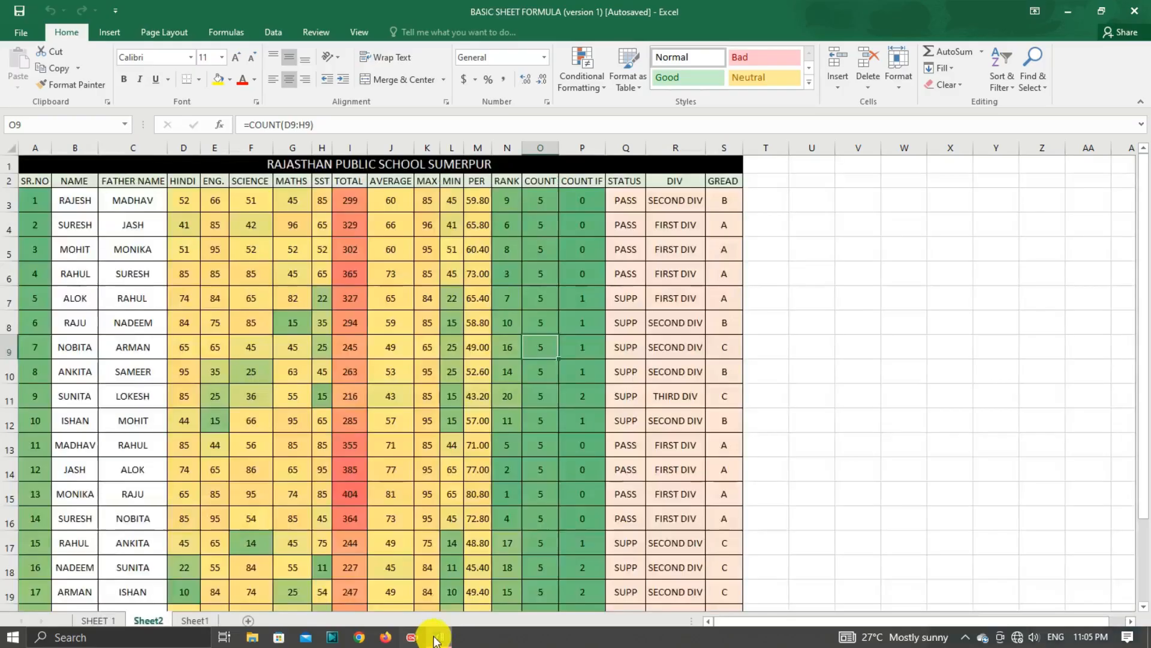
pyautogui.click(431, 639)
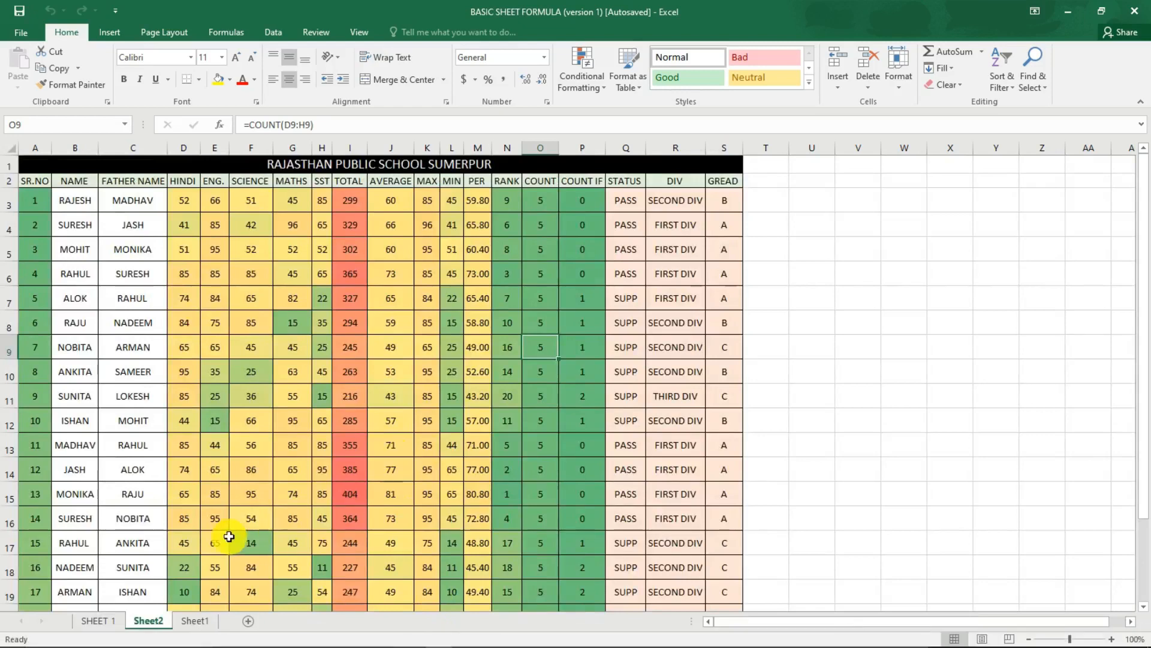
pyautogui.click(104, 623)
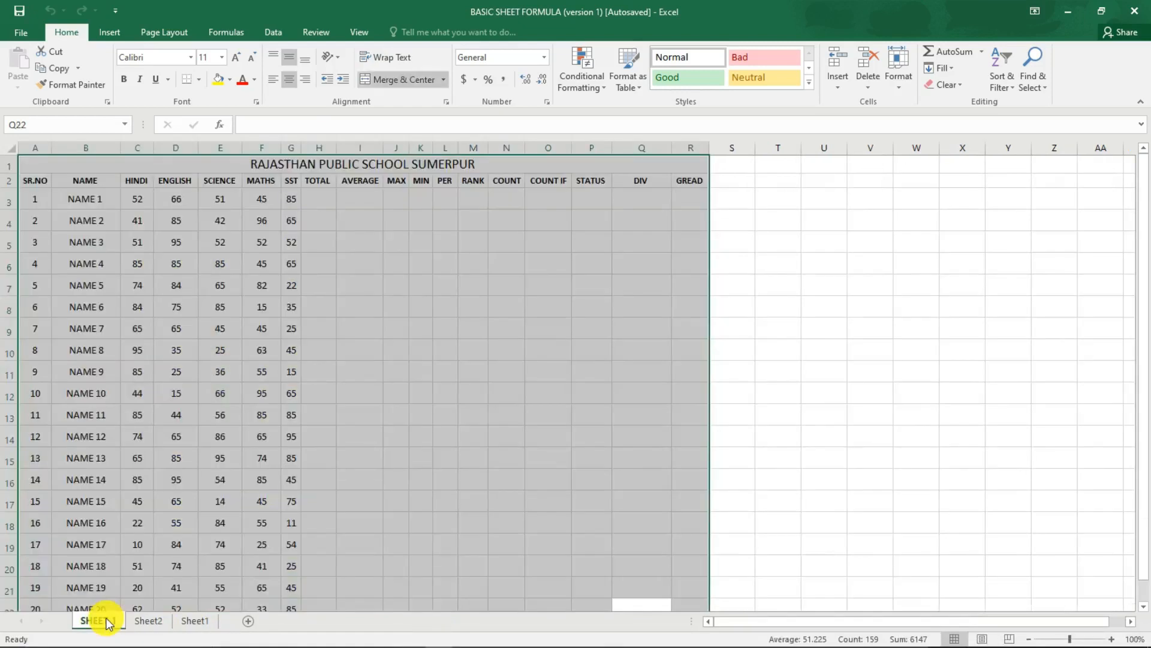
pyautogui.click(247, 269)
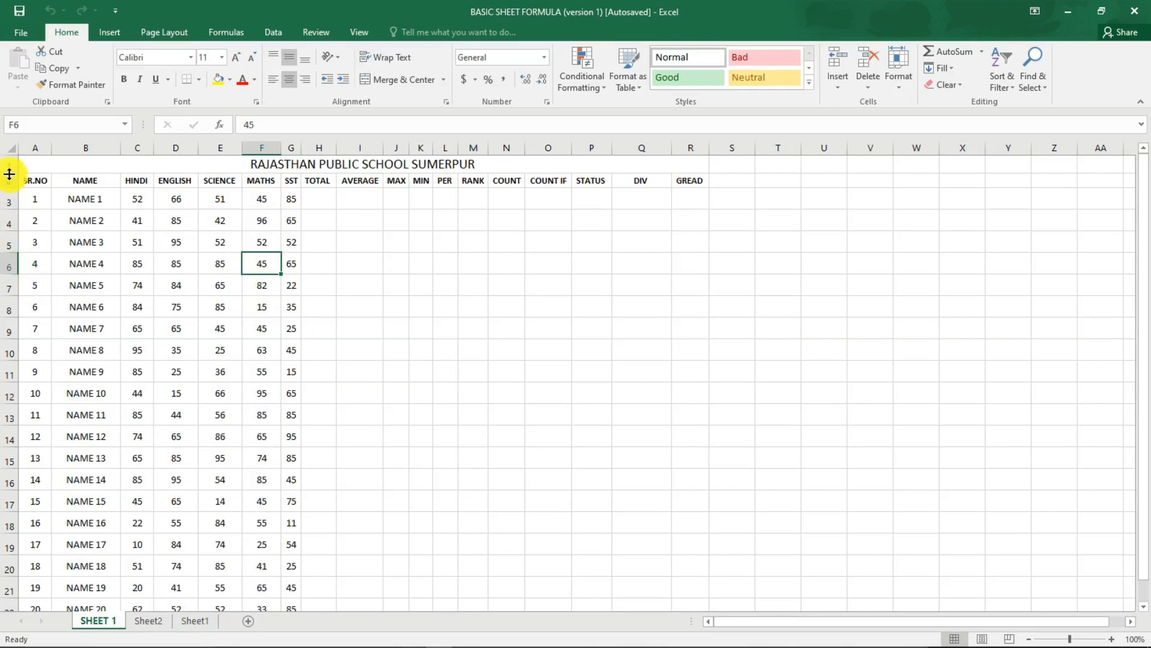
# Examine the marksheet's title, the name column and the result headings from TOTAL through GREAD.
pyautogui.click(85, 161)
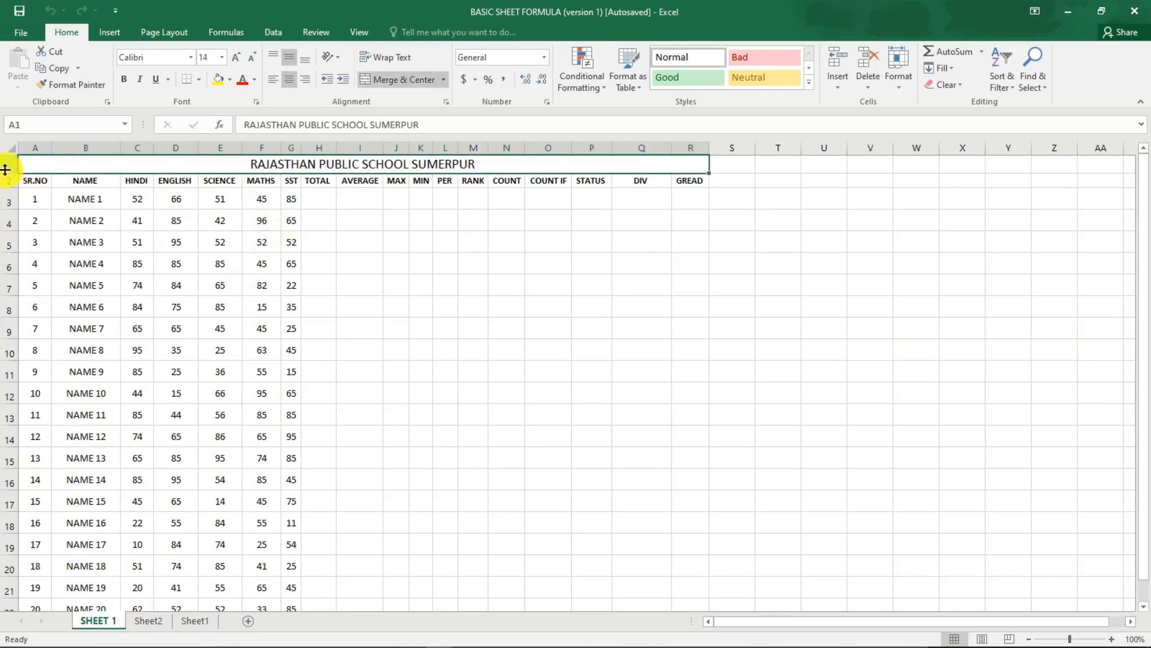
pyautogui.click(103, 198)
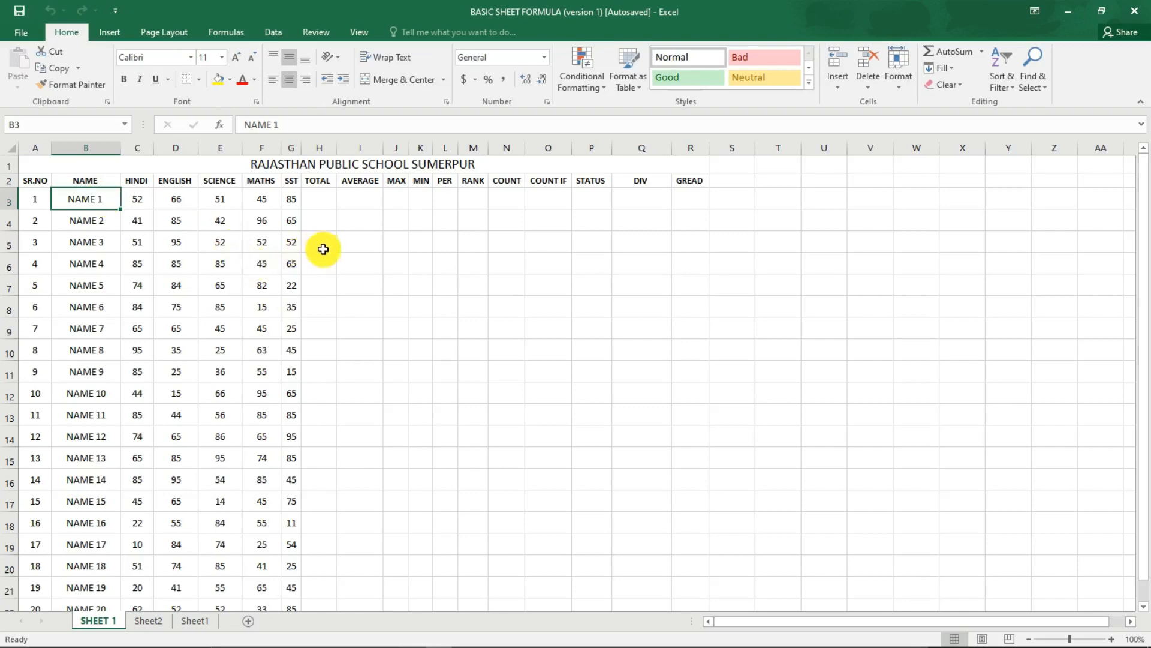
pyautogui.keyDown('ctrl'); pyautogui.scroll(2, 324, 249); pyautogui.keyUp('ctrl')
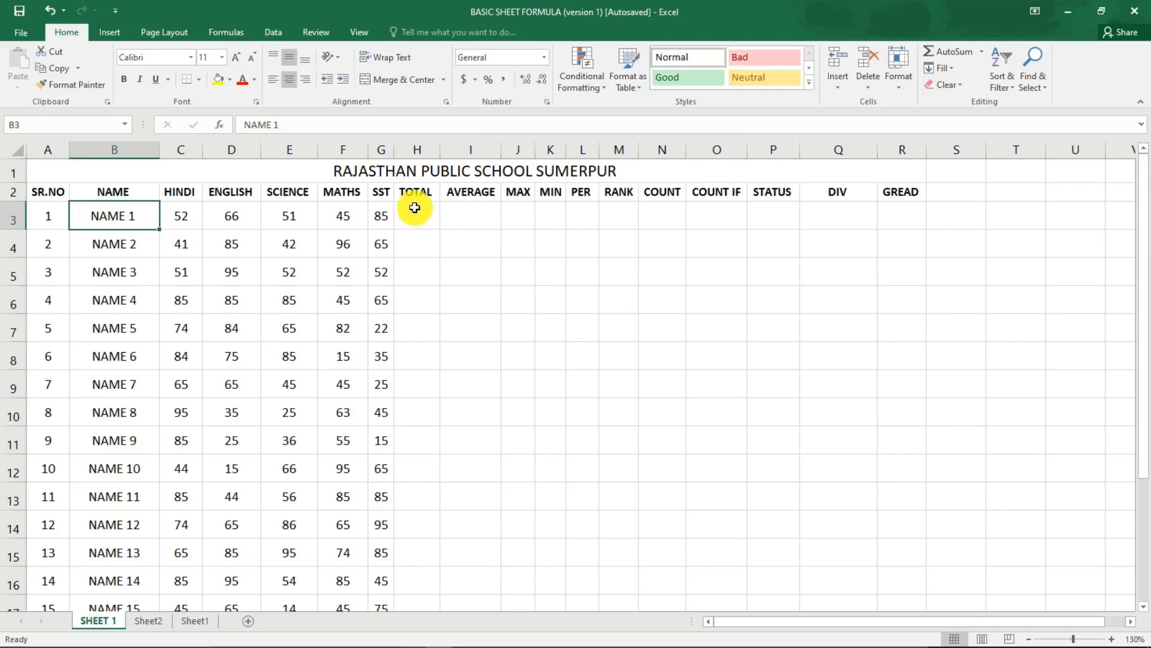
pyautogui.click(421, 200)
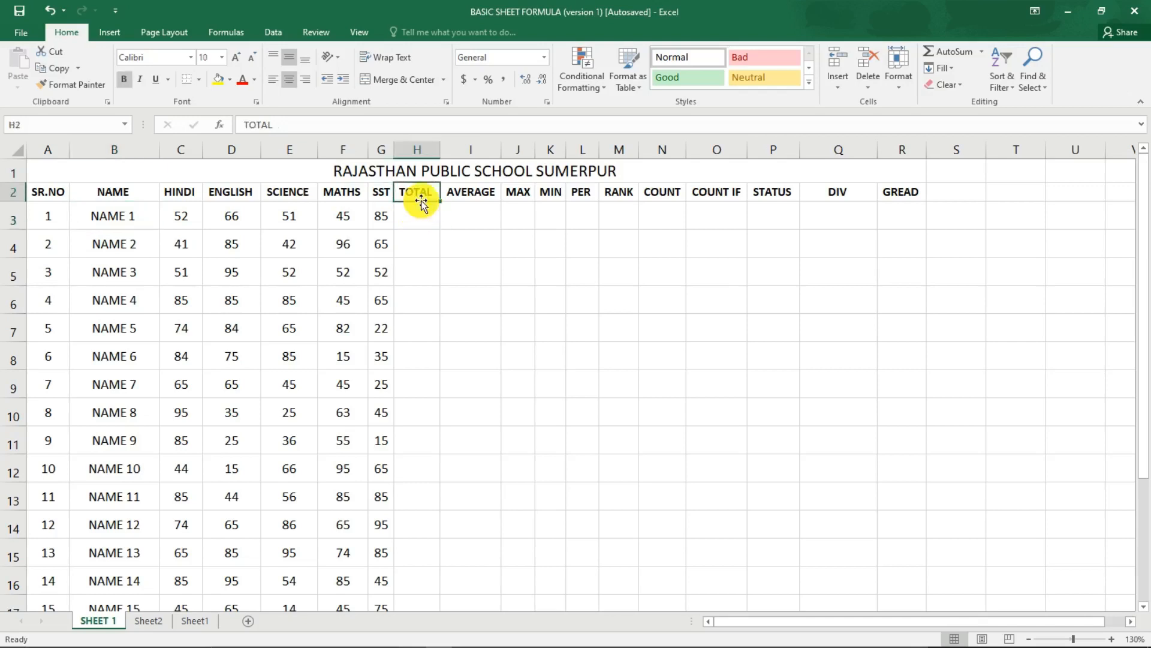
pyautogui.click(476, 201)
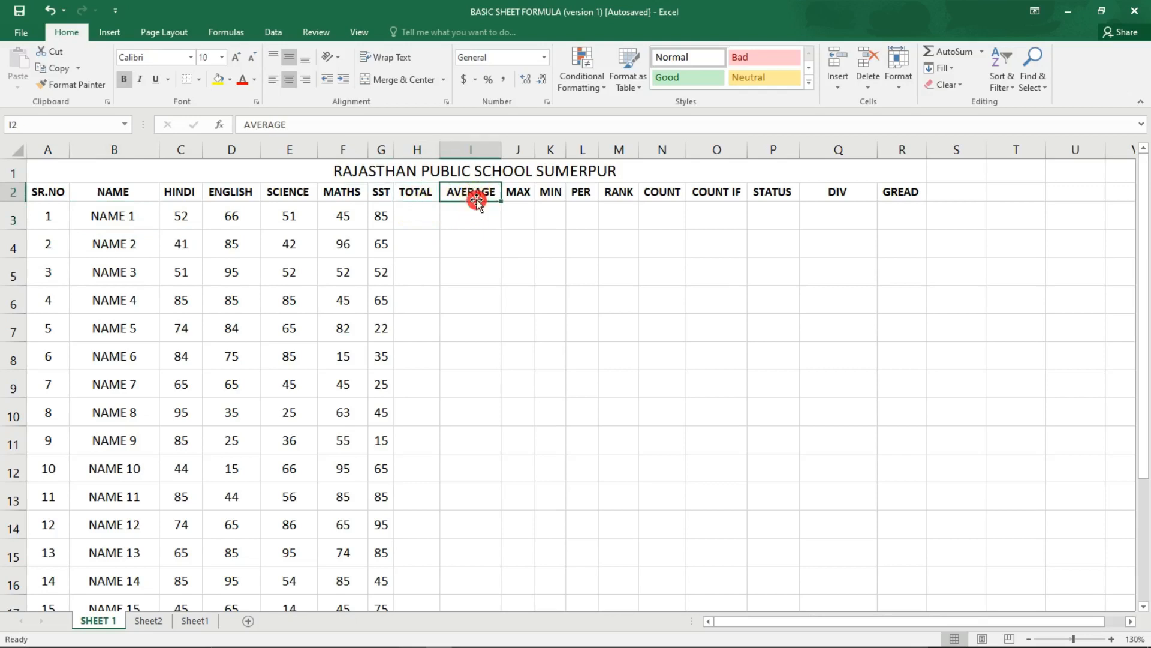
pyautogui.click(519, 194)
pyautogui.click(559, 194)
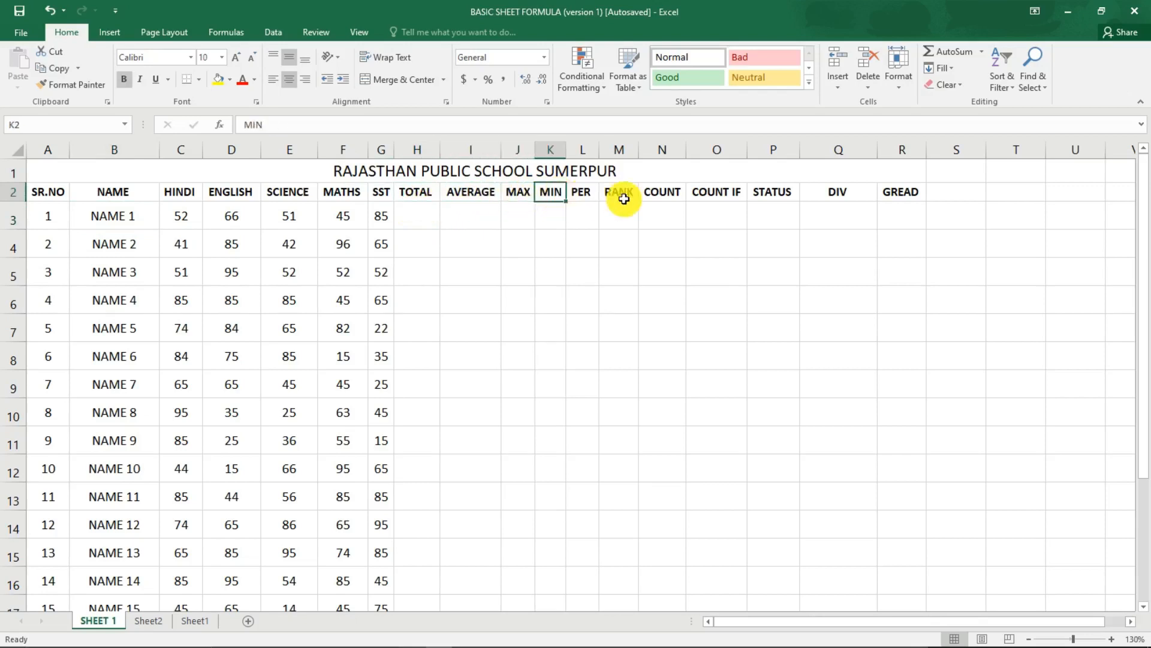
pyautogui.click(581, 193)
pyautogui.click(620, 195)
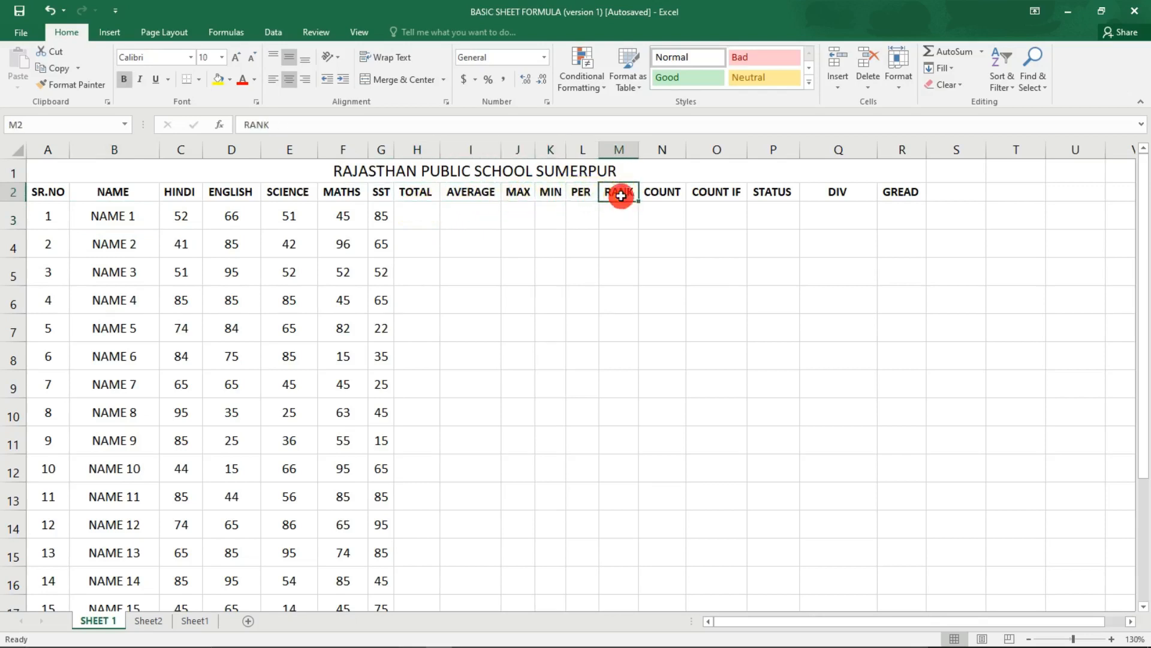
pyautogui.click(662, 195)
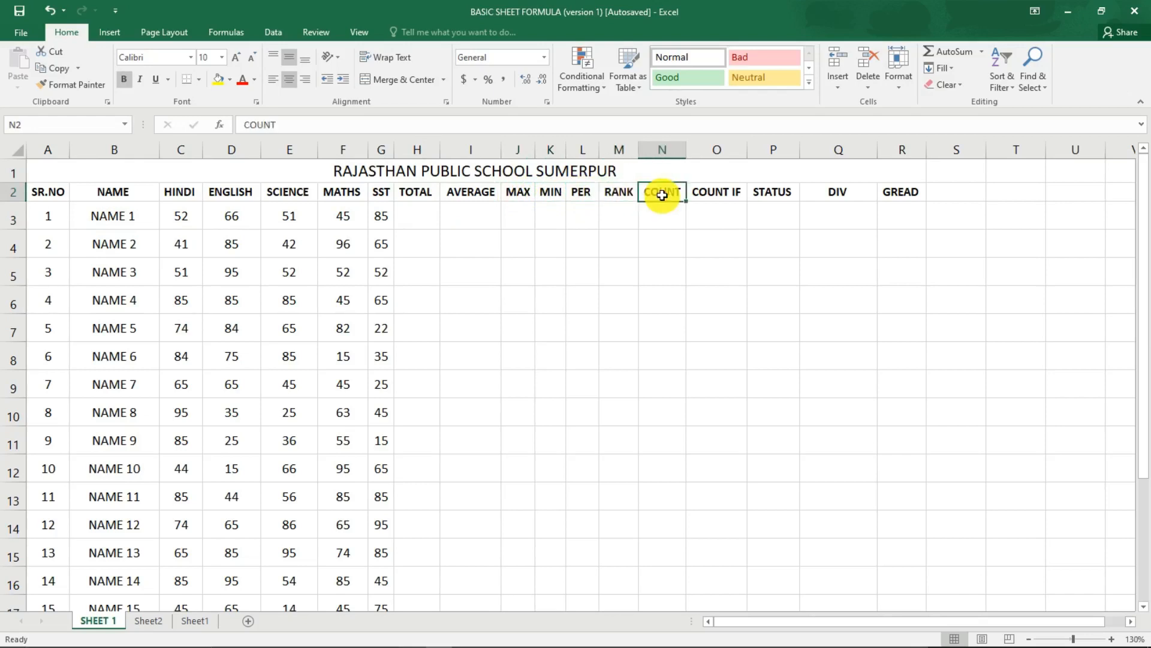
pyautogui.click(723, 196)
pyautogui.click(779, 196)
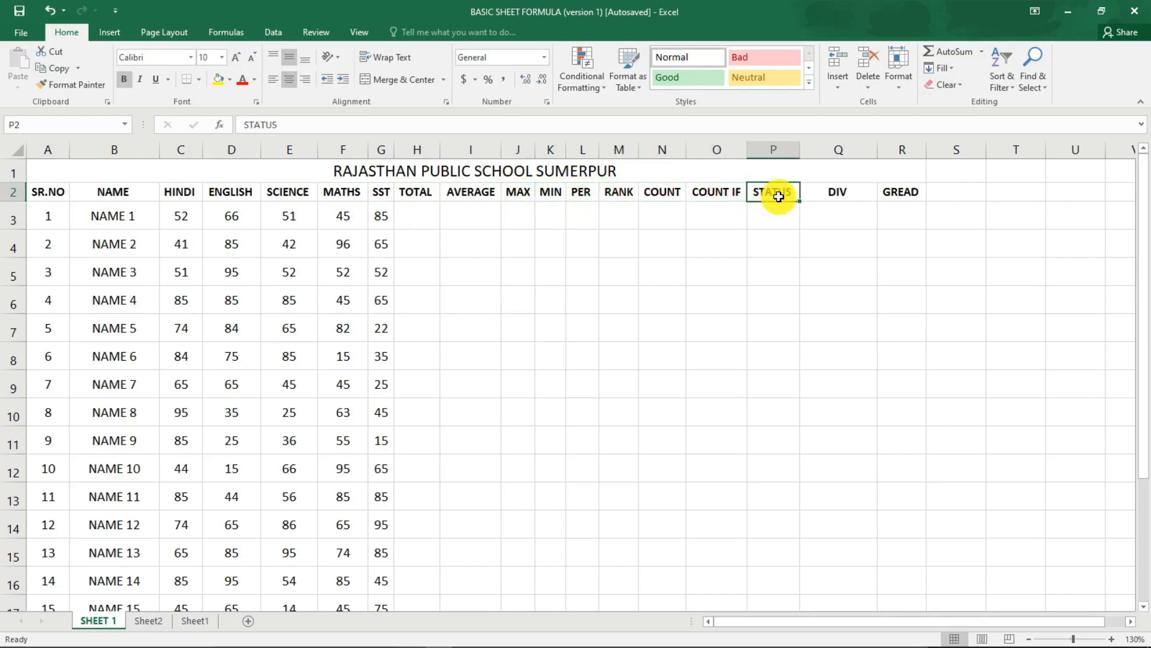
pyautogui.click(838, 195)
pyautogui.click(903, 194)
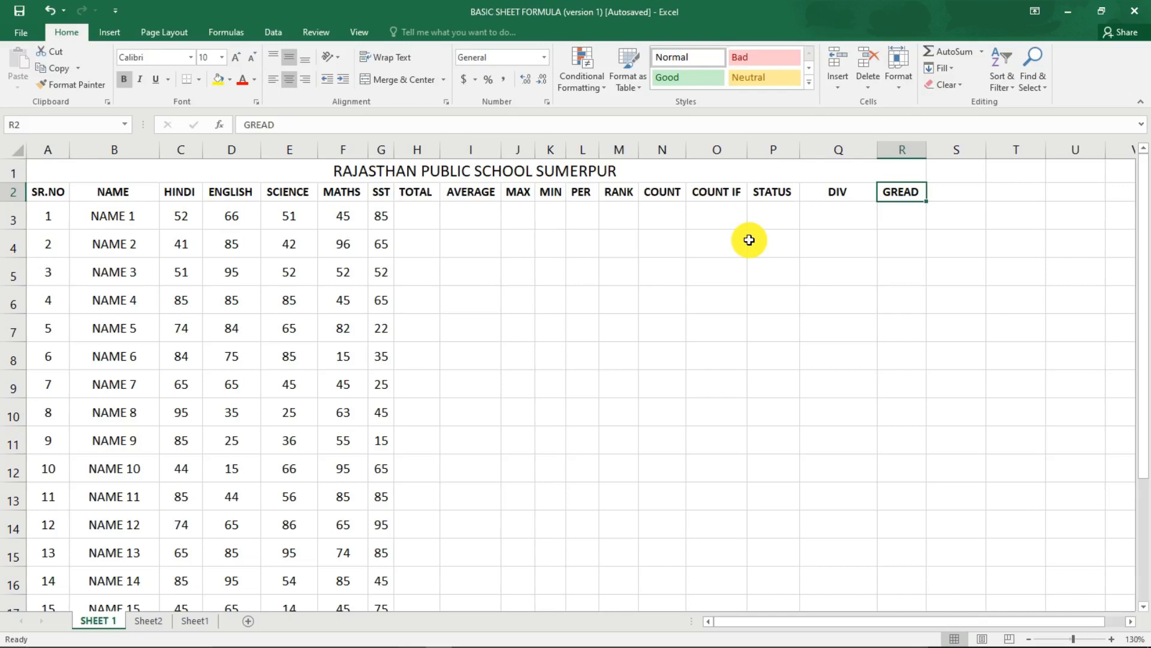
# Enter the formula =sum(C3:G3) in the TOTAL cell H3 to add up the five subject marks of NAME 1.
pyautogui.click(424, 222)
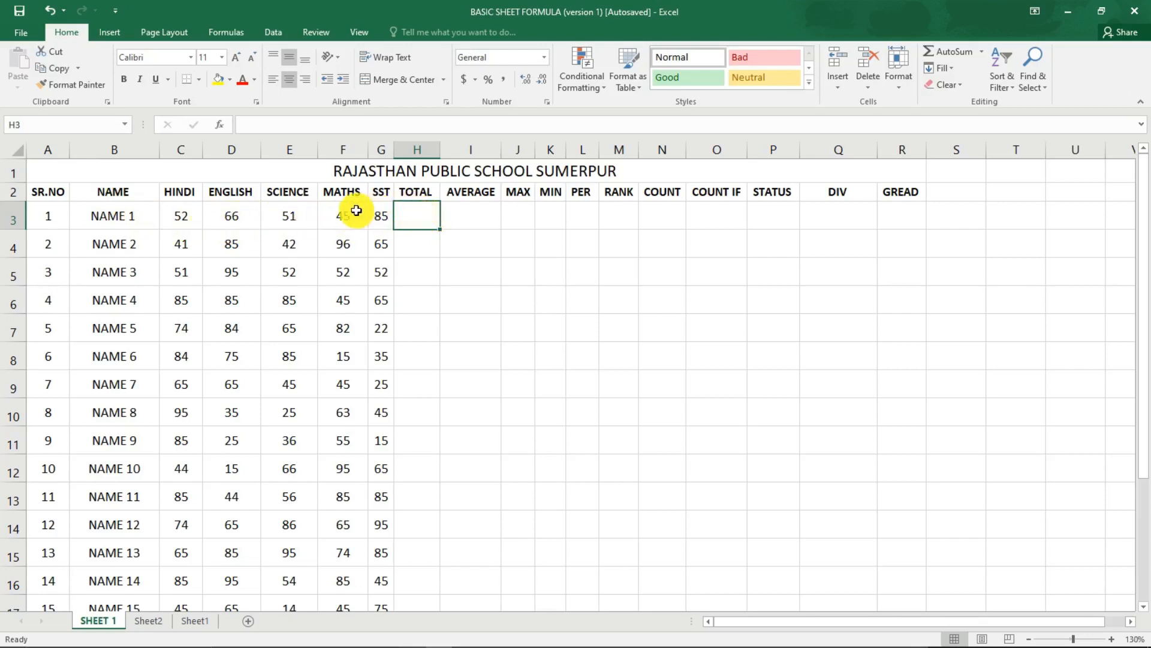
pyautogui.click(418, 216)
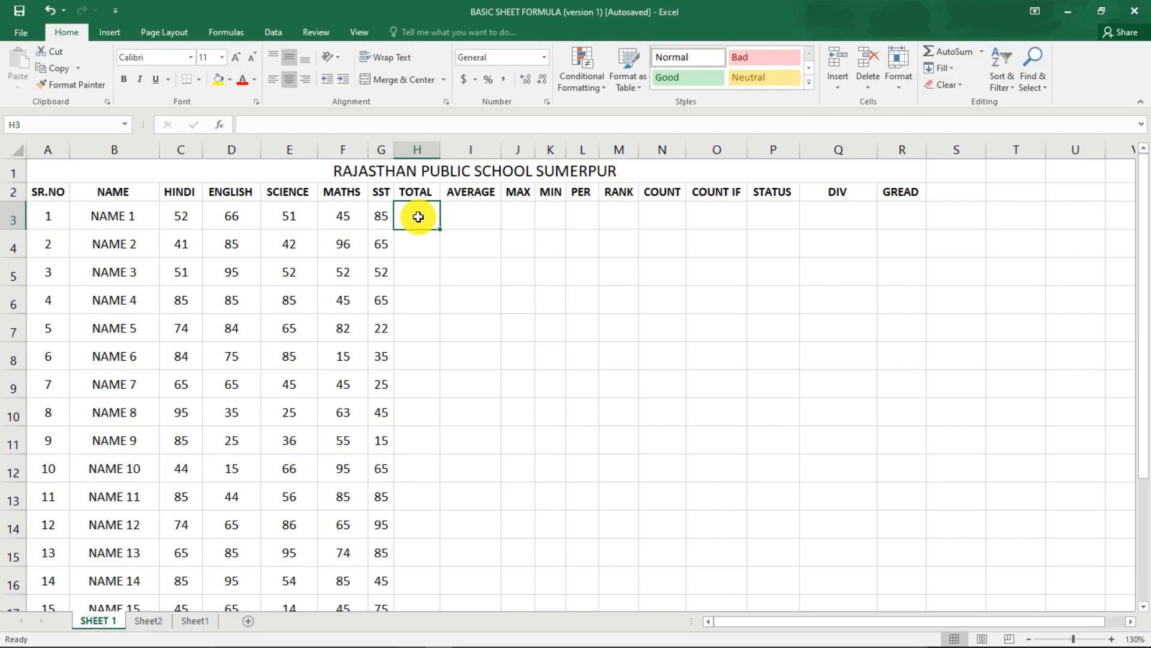
pyautogui.write('=')
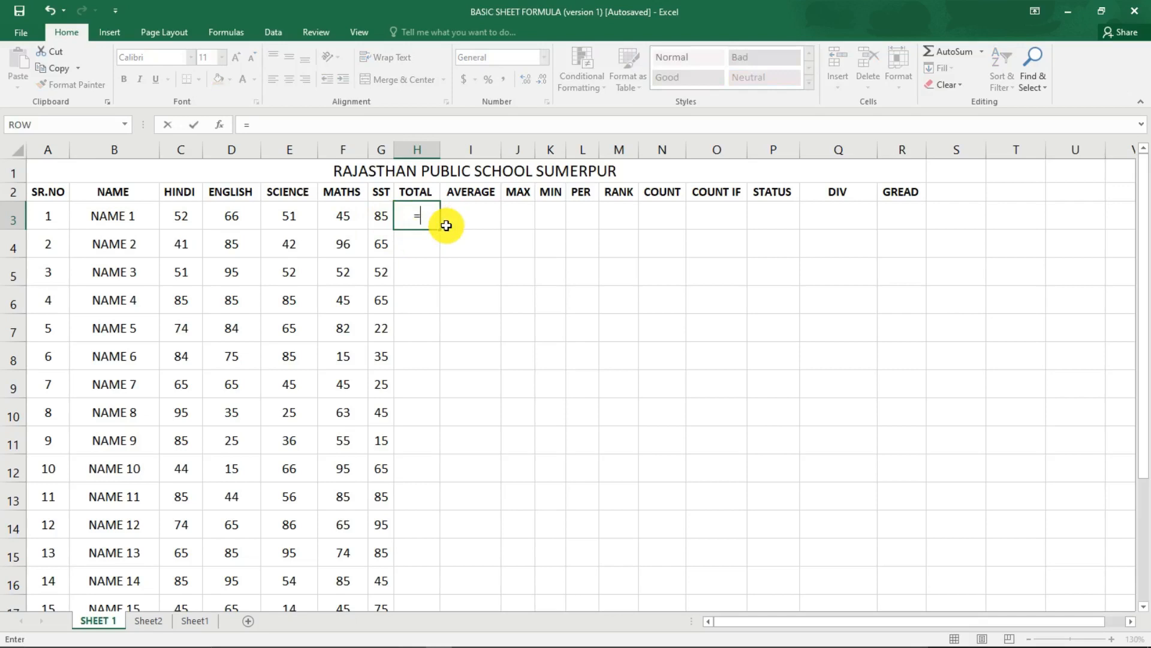
pyautogui.write('sum')
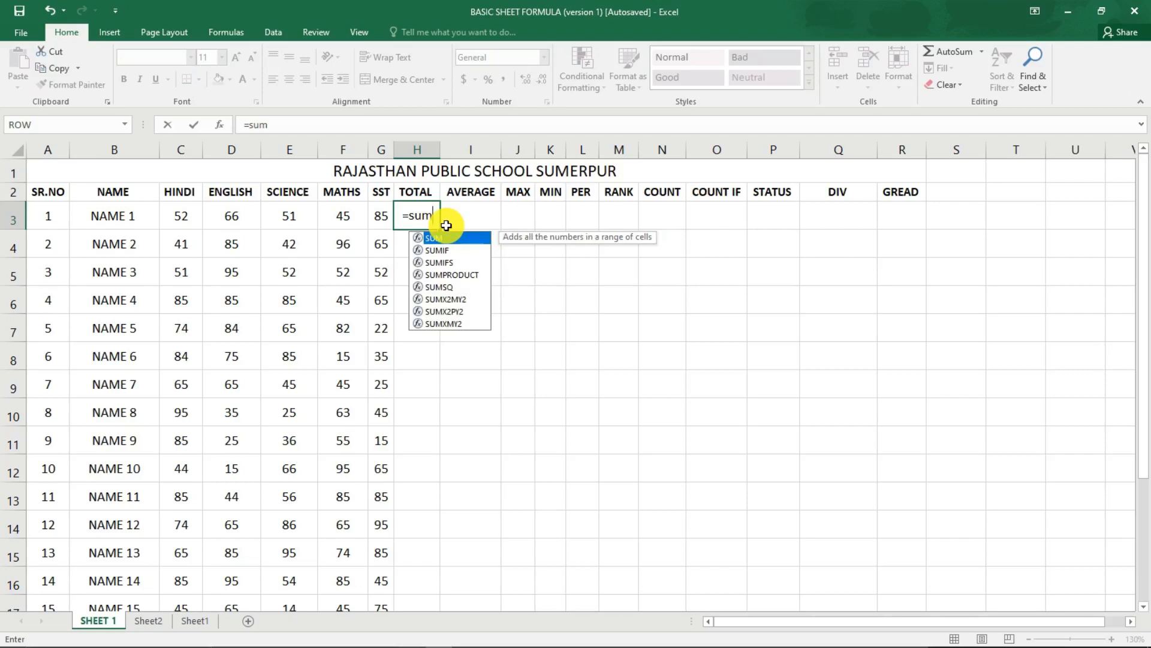
pyautogui.write('(')
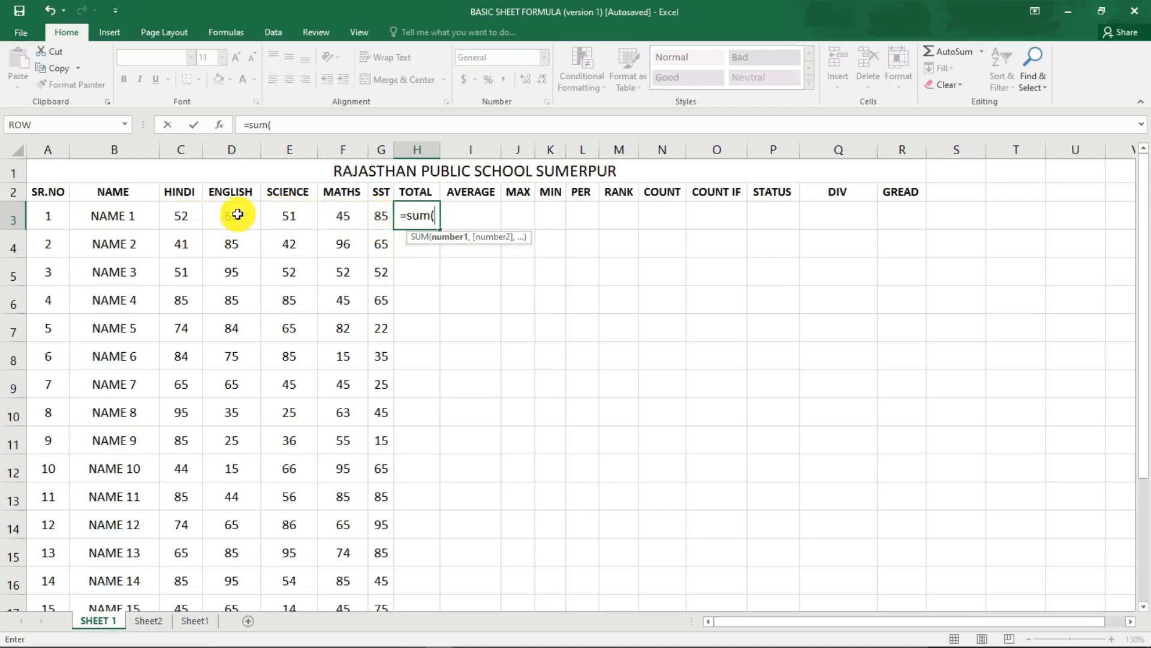
pyautogui.moveTo(175, 213); pyautogui.dragTo(378, 222)
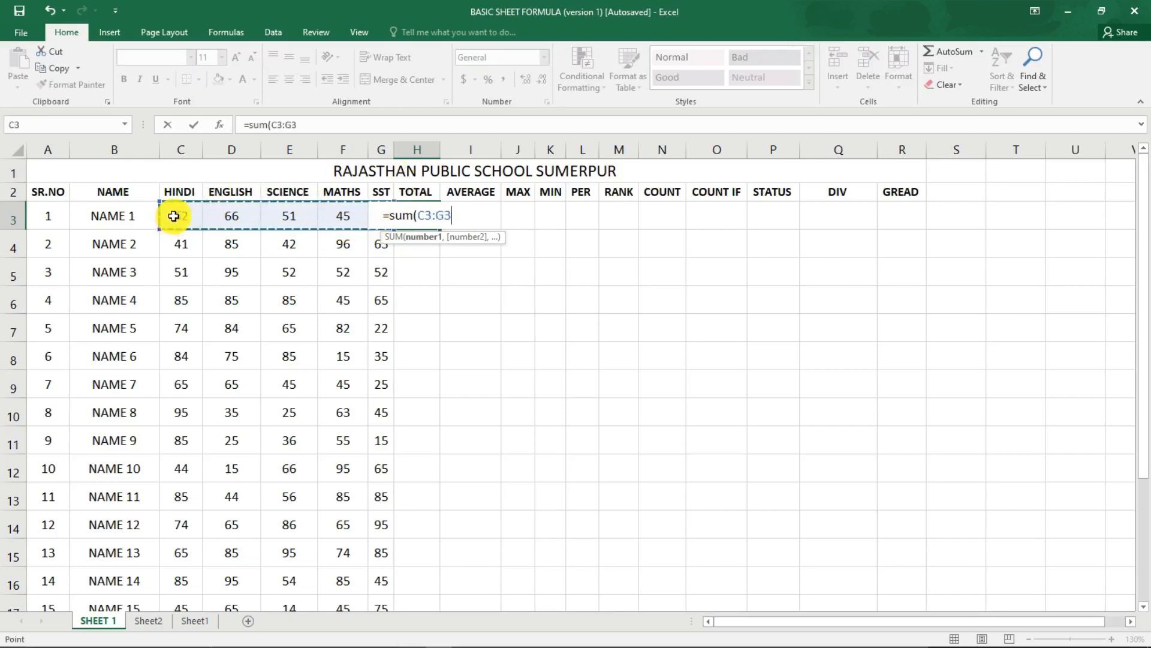
pyautogui.moveTo(175, 215); pyautogui.dragTo(373, 216)
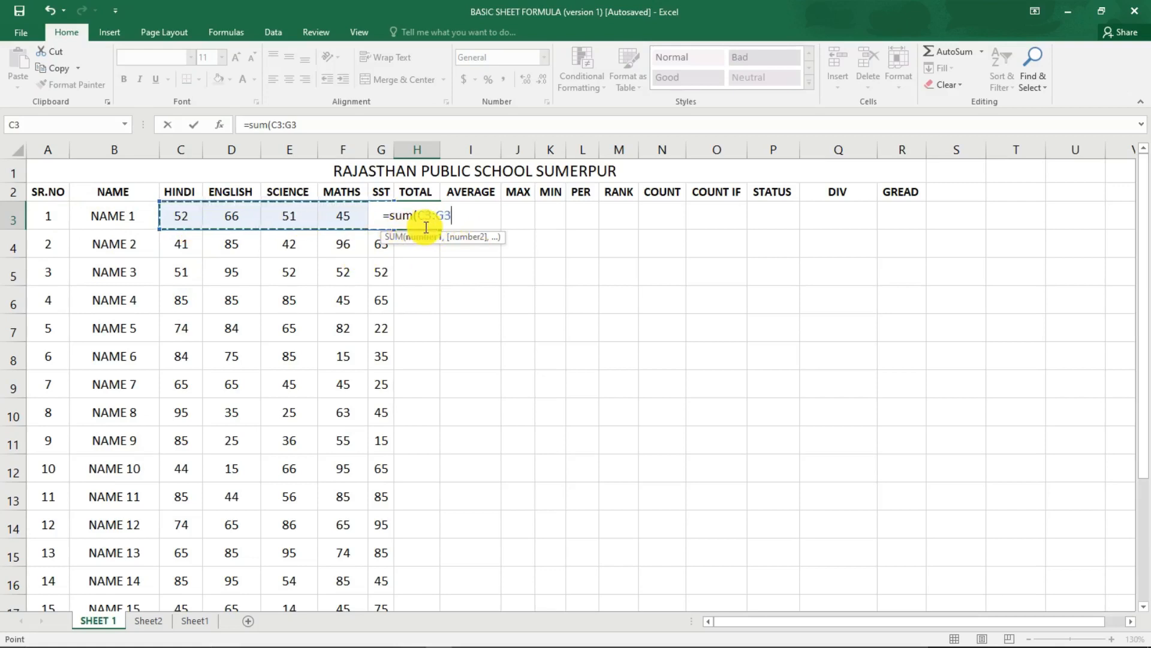
pyautogui.write(')')
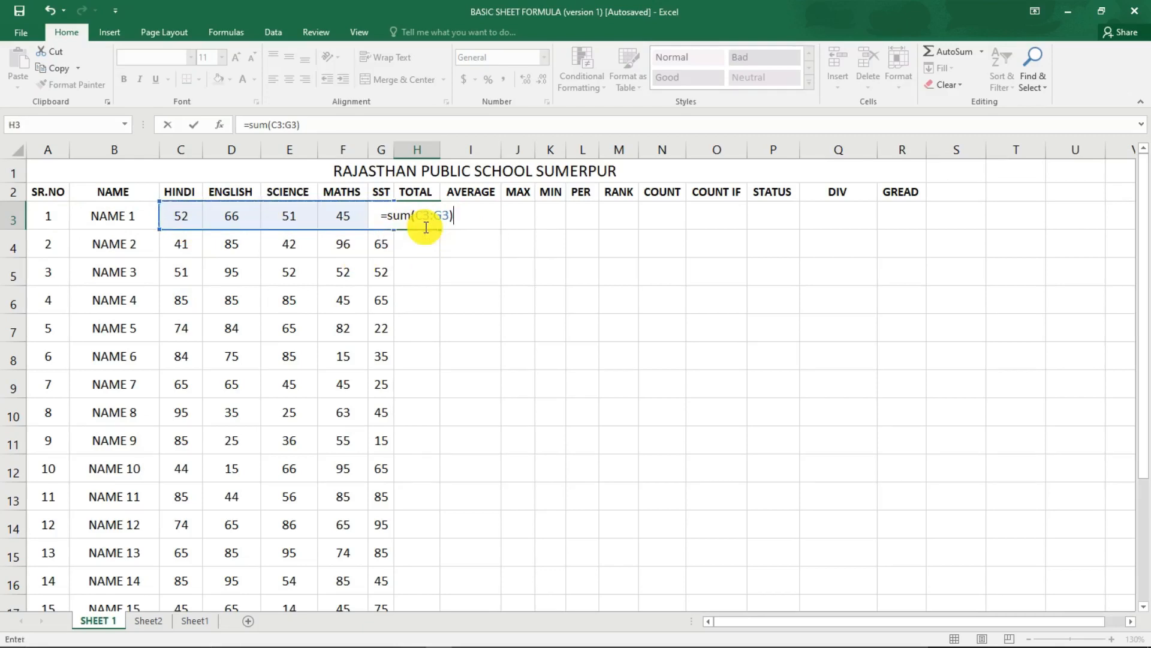
pyautogui.press('Return')
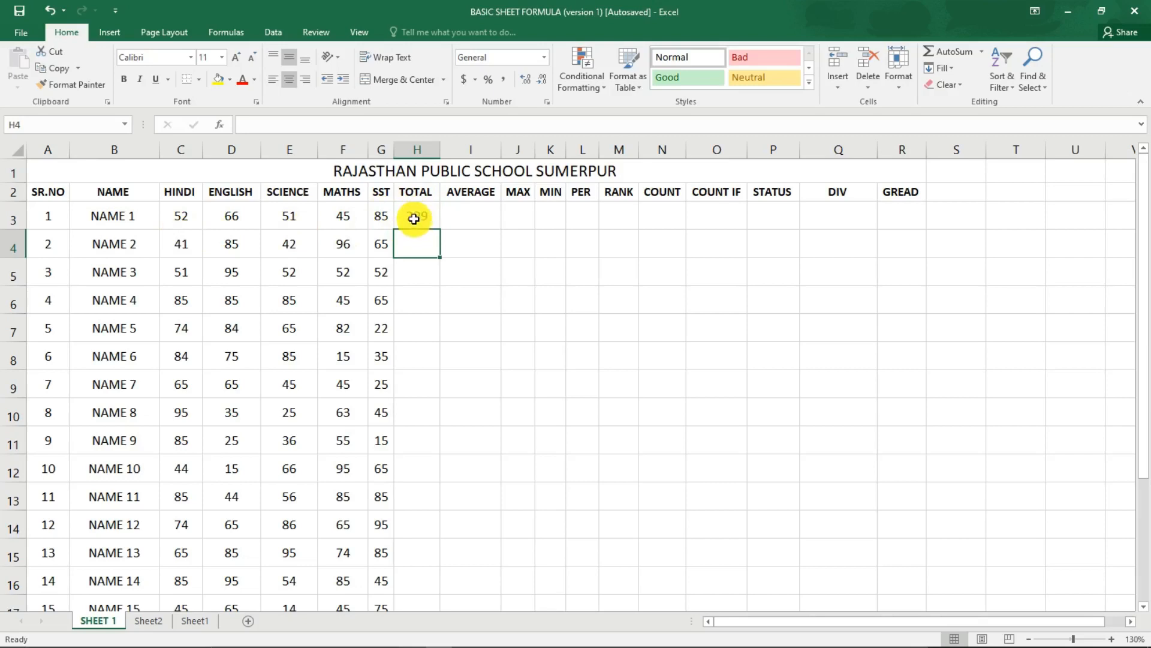
# Set the HINDI mark of NAME 1 in cell C3 to 80.
pyautogui.click(187, 213)
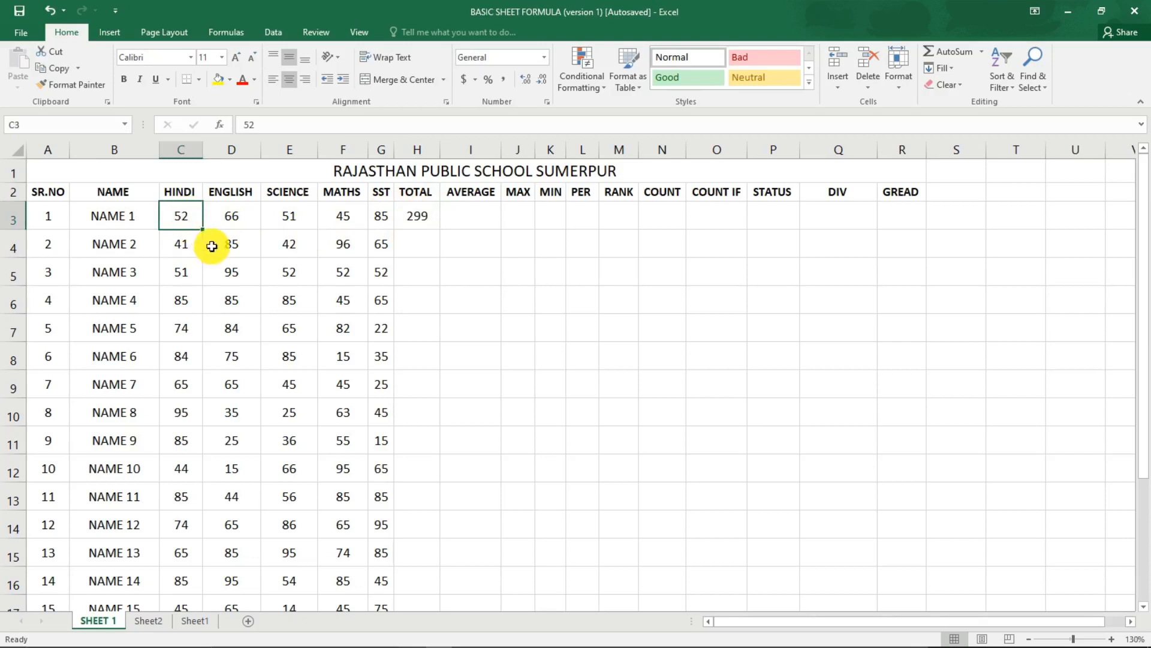
pyautogui.write('80')
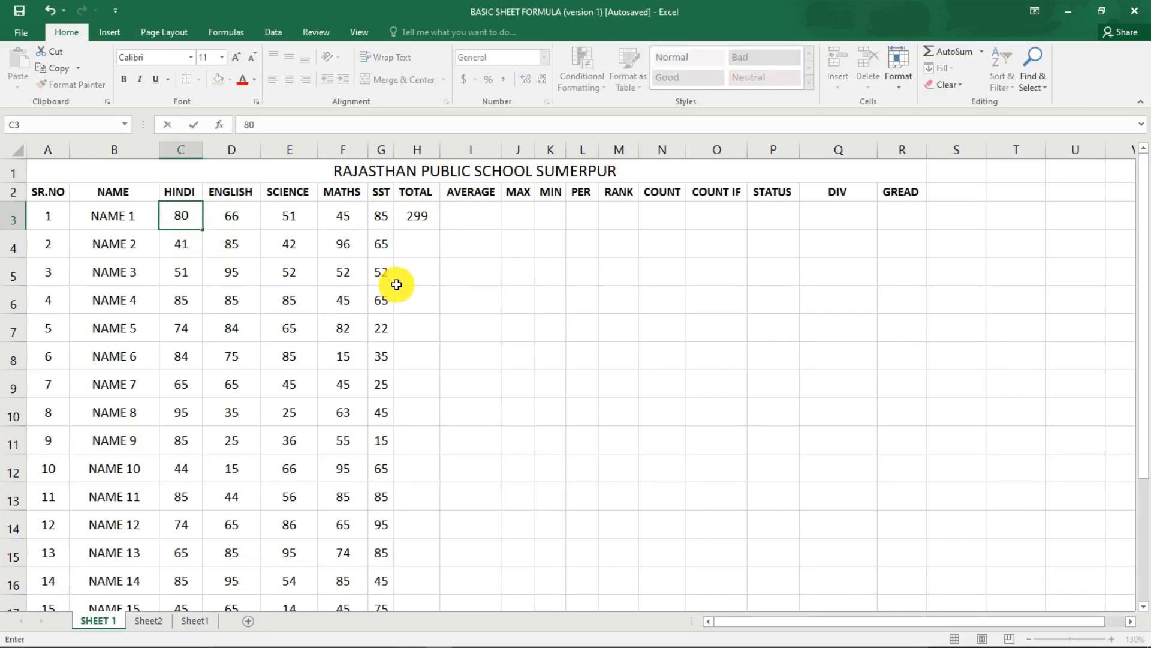
pyautogui.press('Tab')
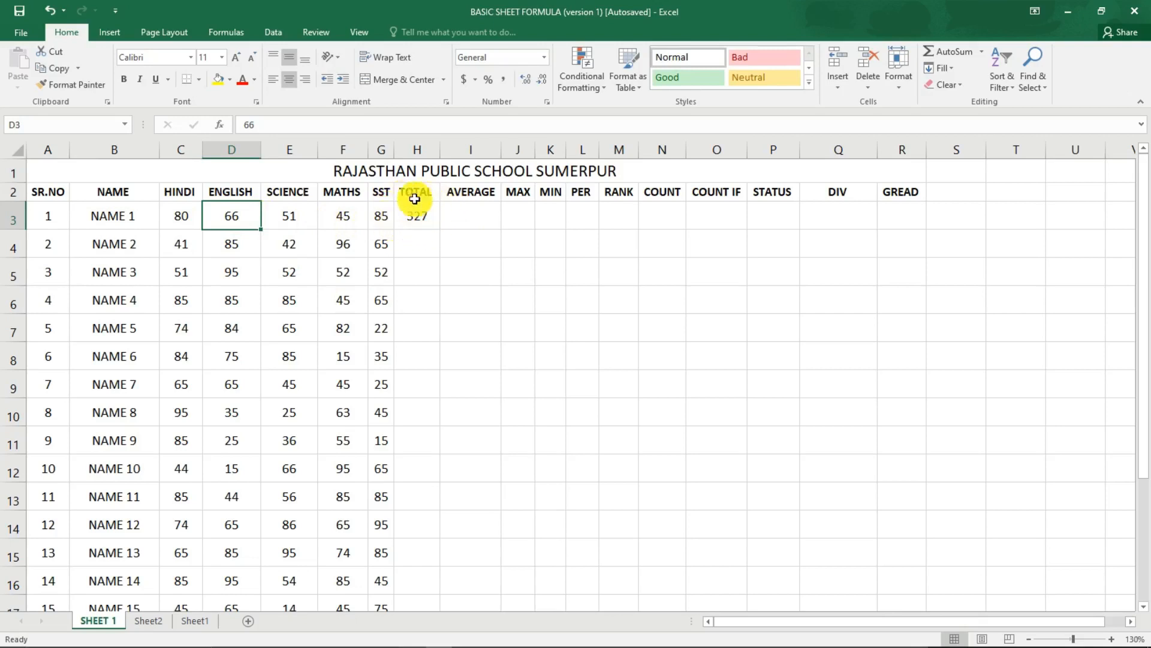
# Enter the formula =sum(C4:G4) in the TOTAL cell H4 to add up the five subject marks of NAME 2.
pyautogui.click(425, 237)
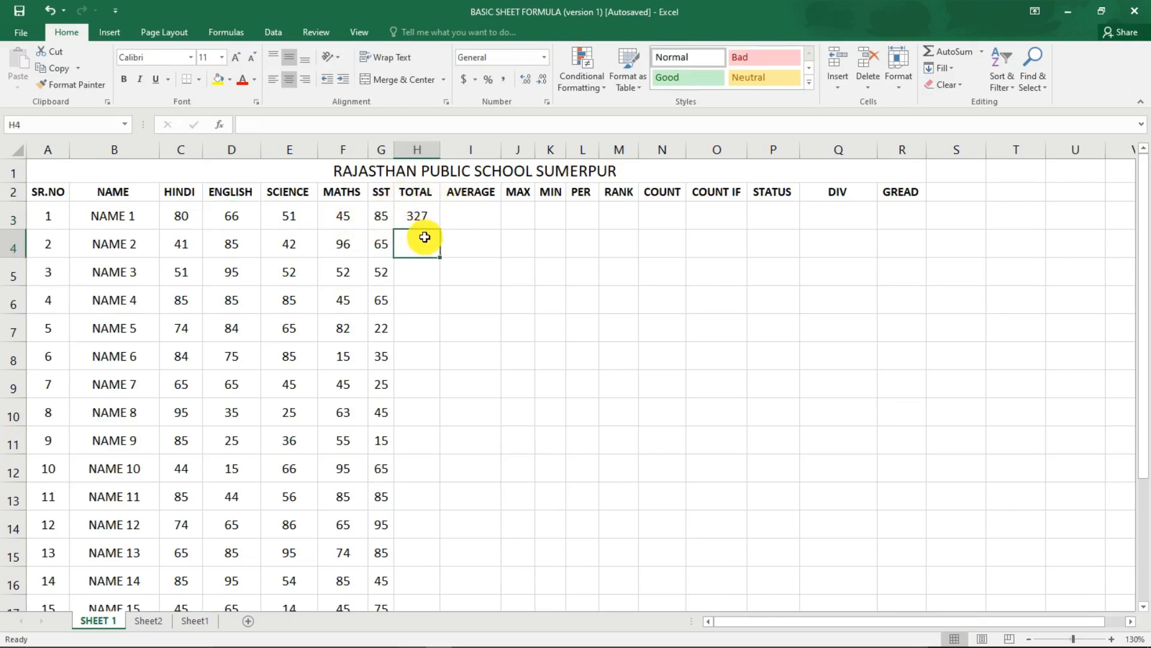
pyautogui.write('=sum')
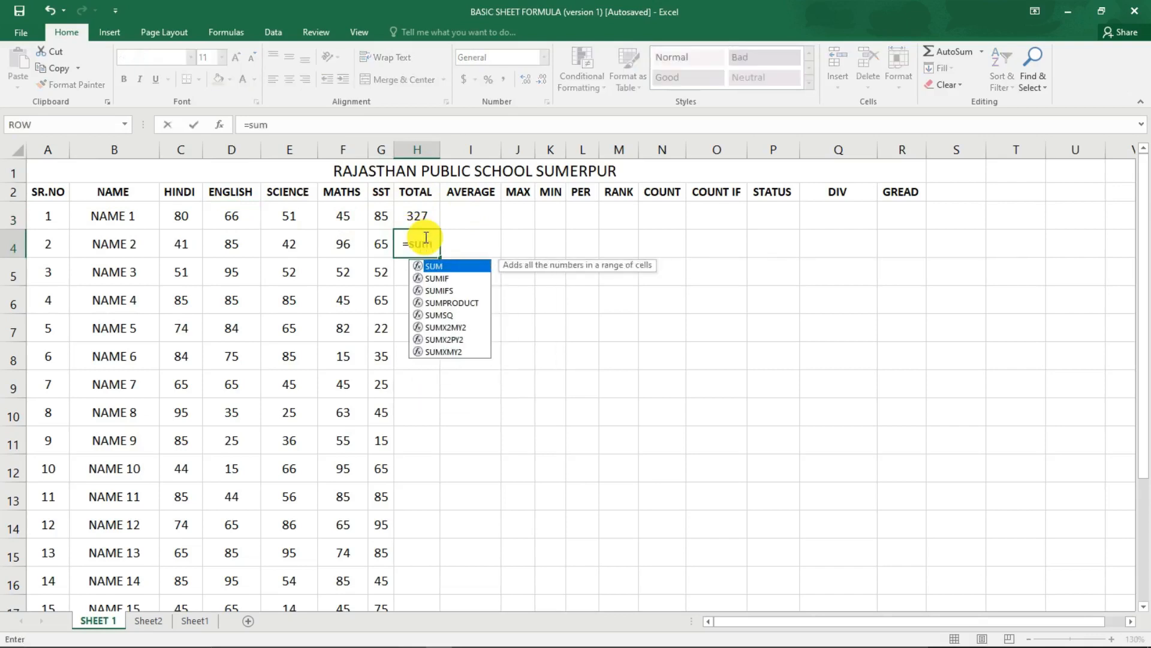
pyautogui.write('(')
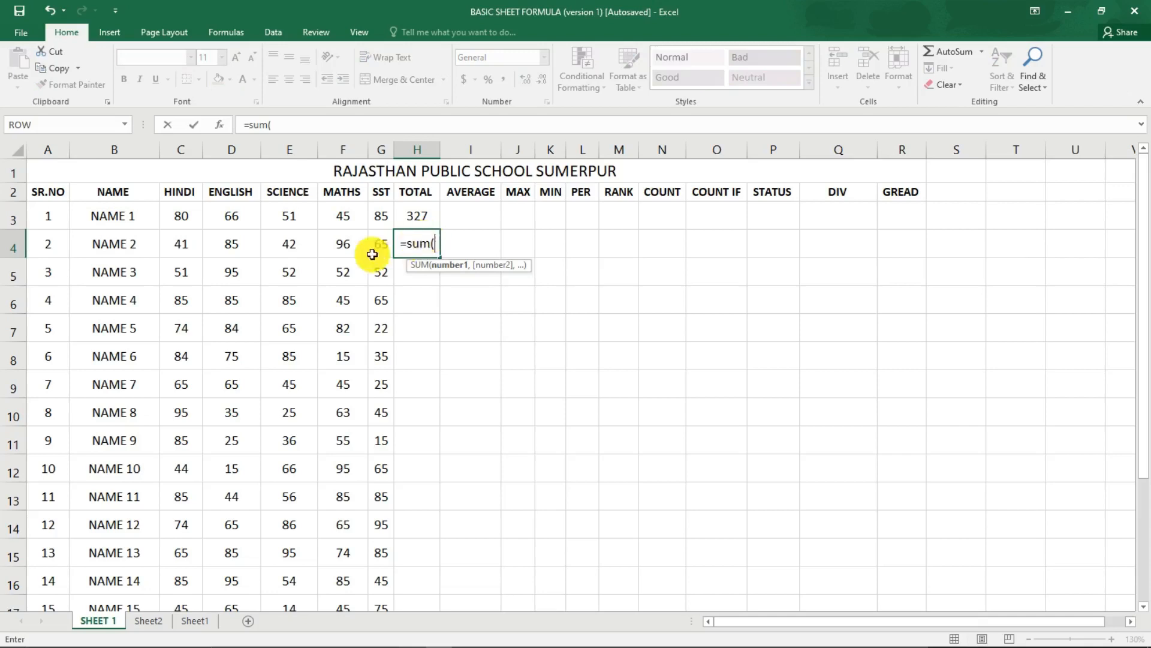
pyautogui.moveTo(188, 244); pyautogui.dragTo(376, 249)
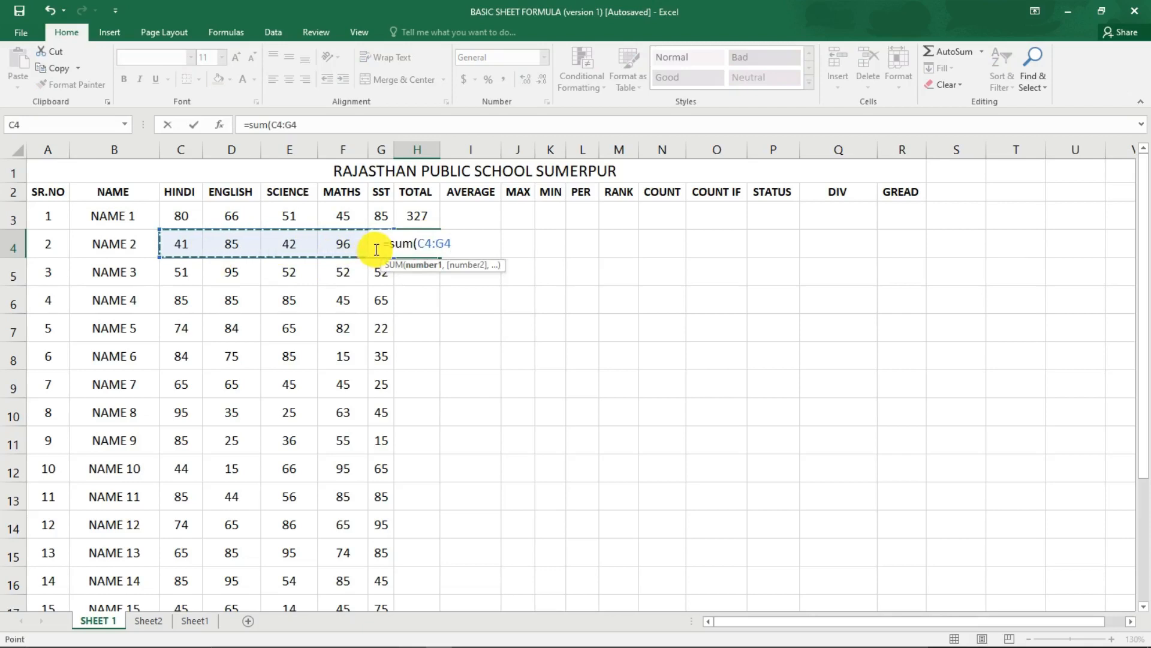
pyautogui.write(')')
pyautogui.press('Return')
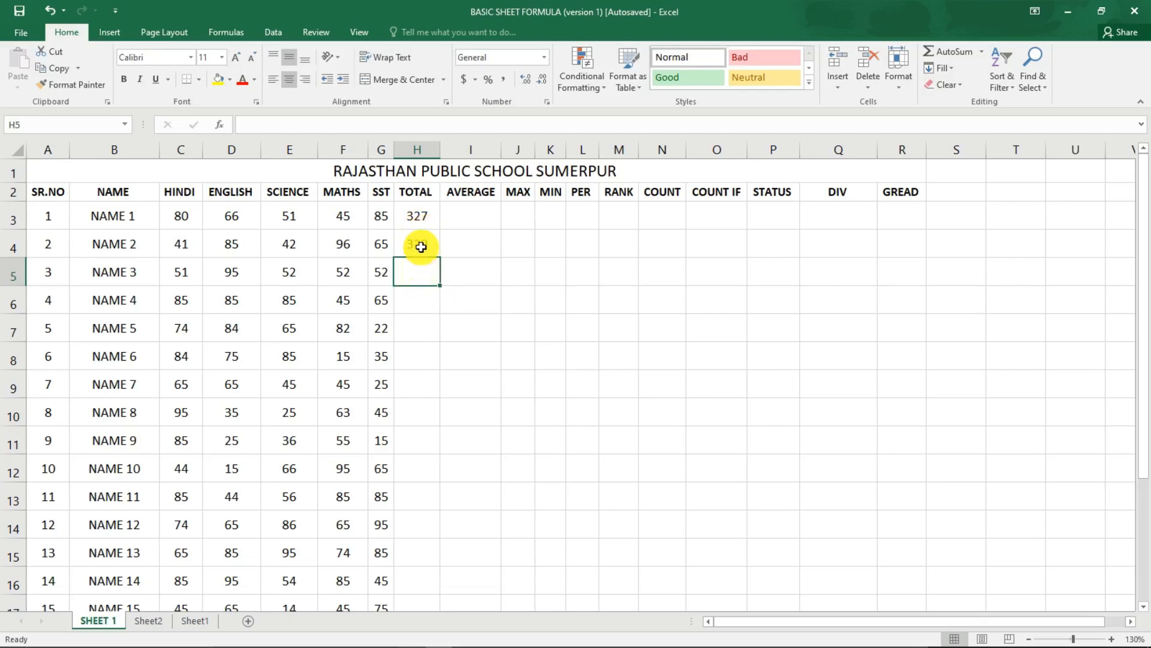
# Fill the SUM formula from H4 down the TOTAL column to H22, and undo that fill.
pyautogui.click(419, 244)
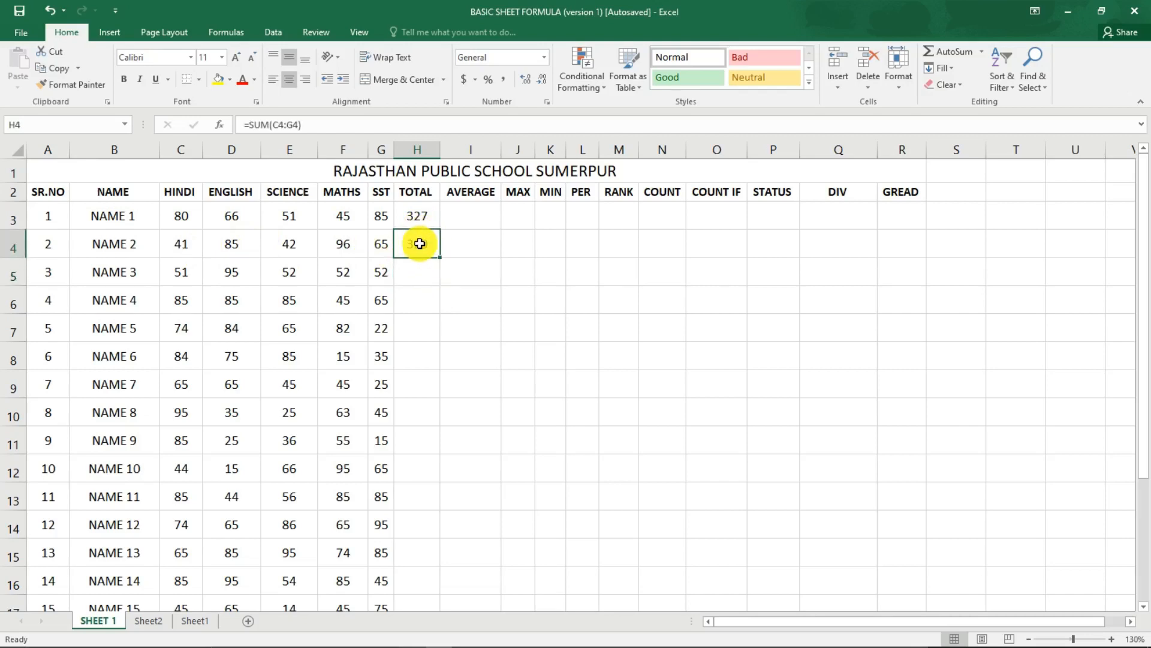
pyautogui.scroll(-3, 372, 317)
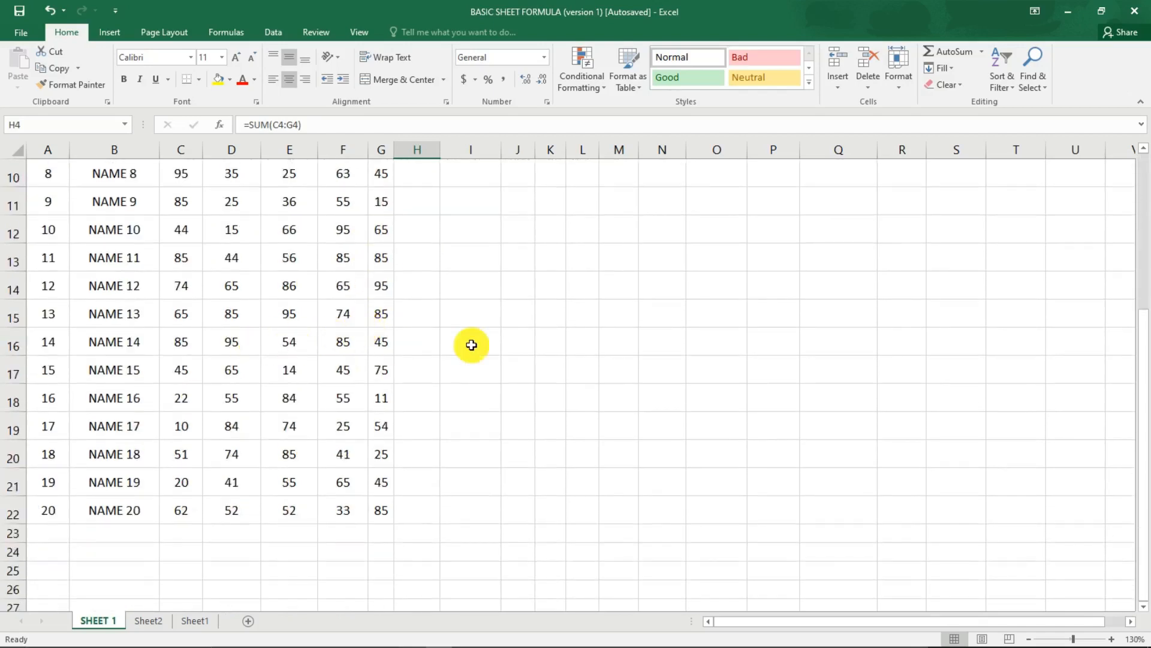
pyautogui.scroll(3, 339, 480)
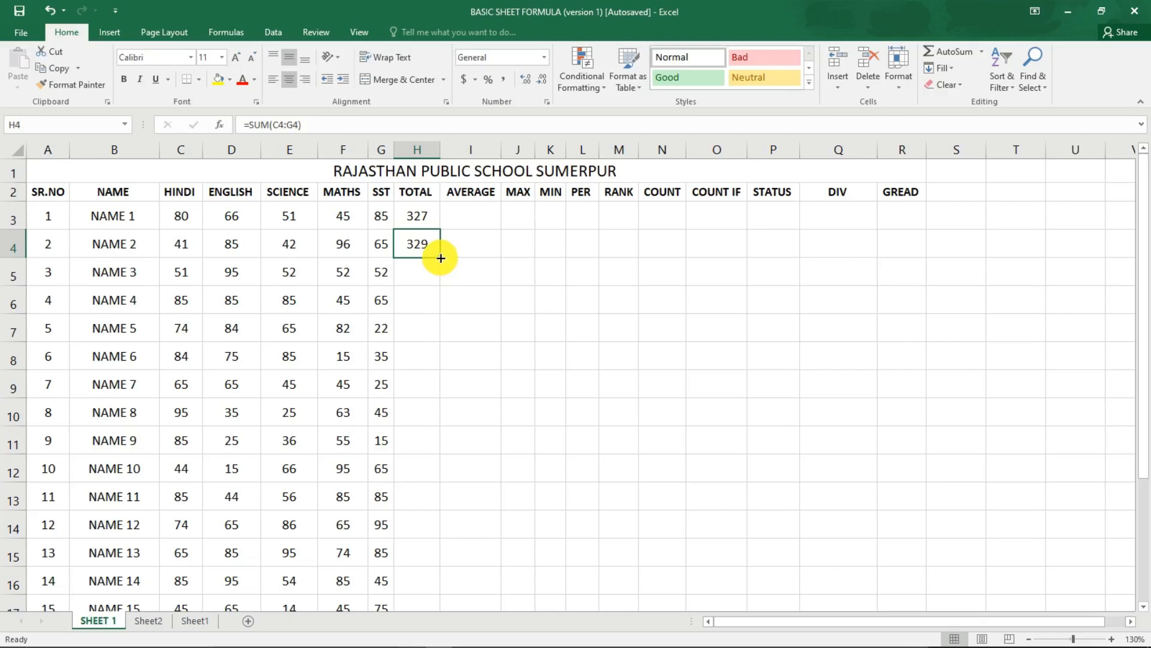
pyautogui.moveTo(440, 258); pyautogui.dragTo(404, 568)
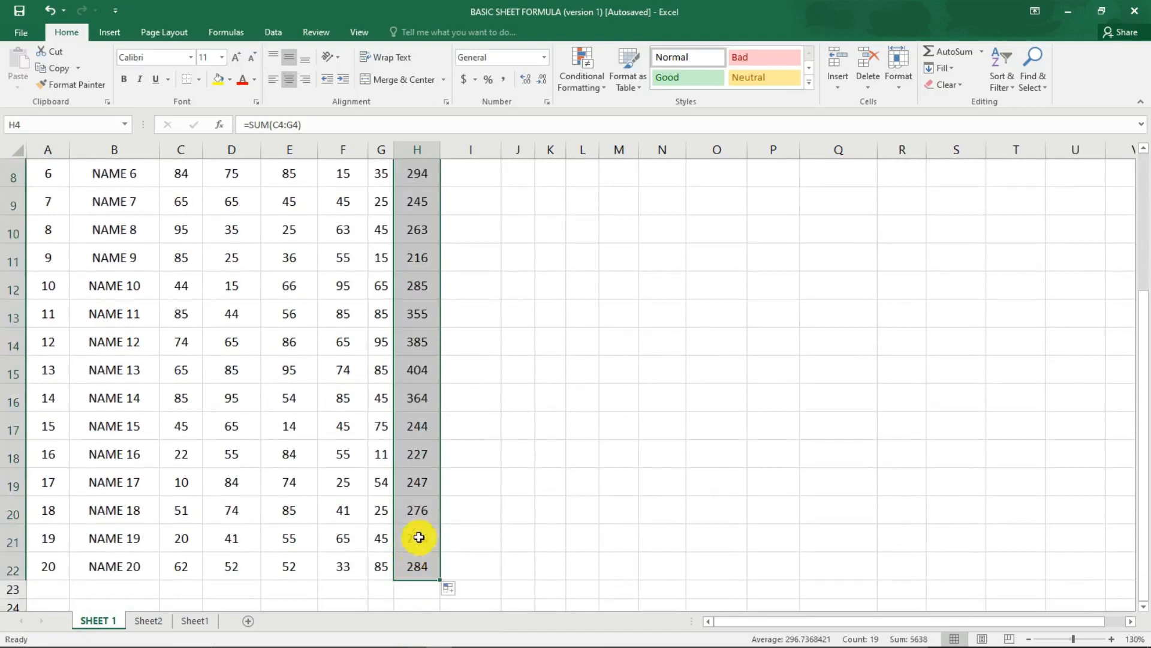
pyautogui.scroll(3, 424, 467)
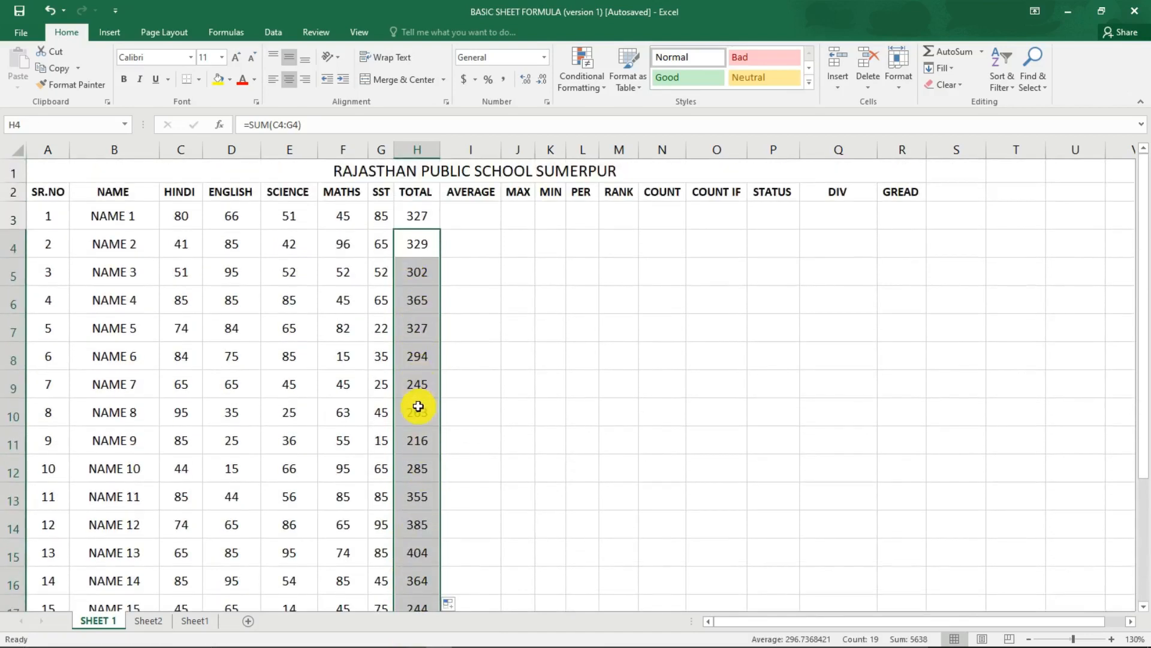
pyautogui.click(413, 321)
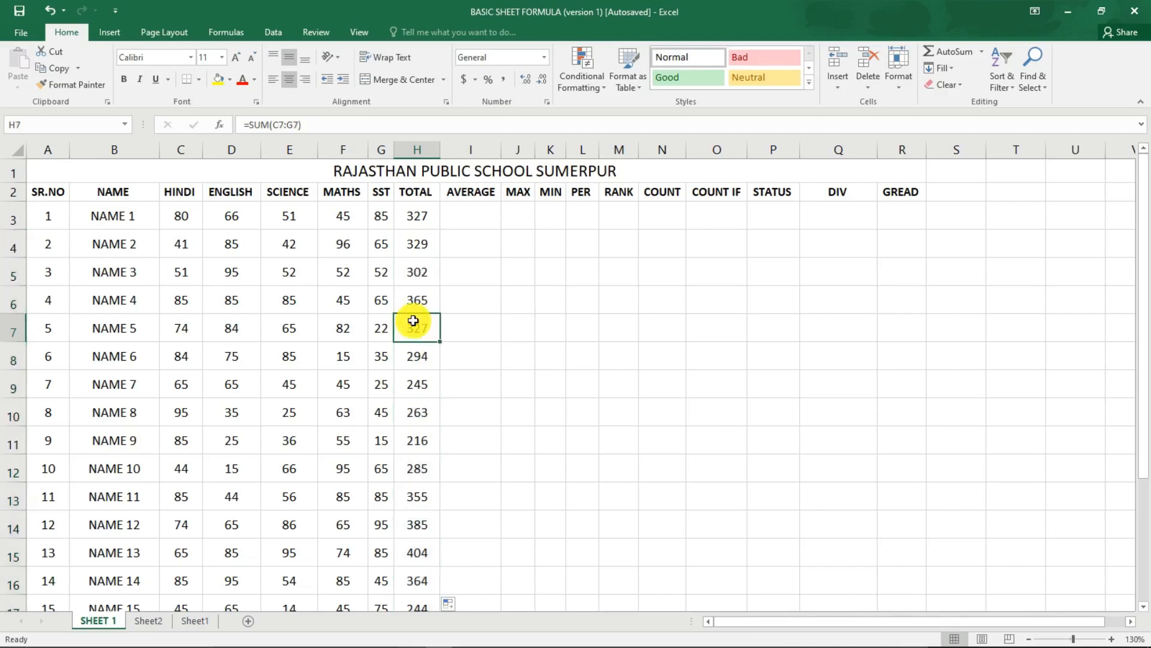
pyautogui.hotkey('ctrl', 'z')
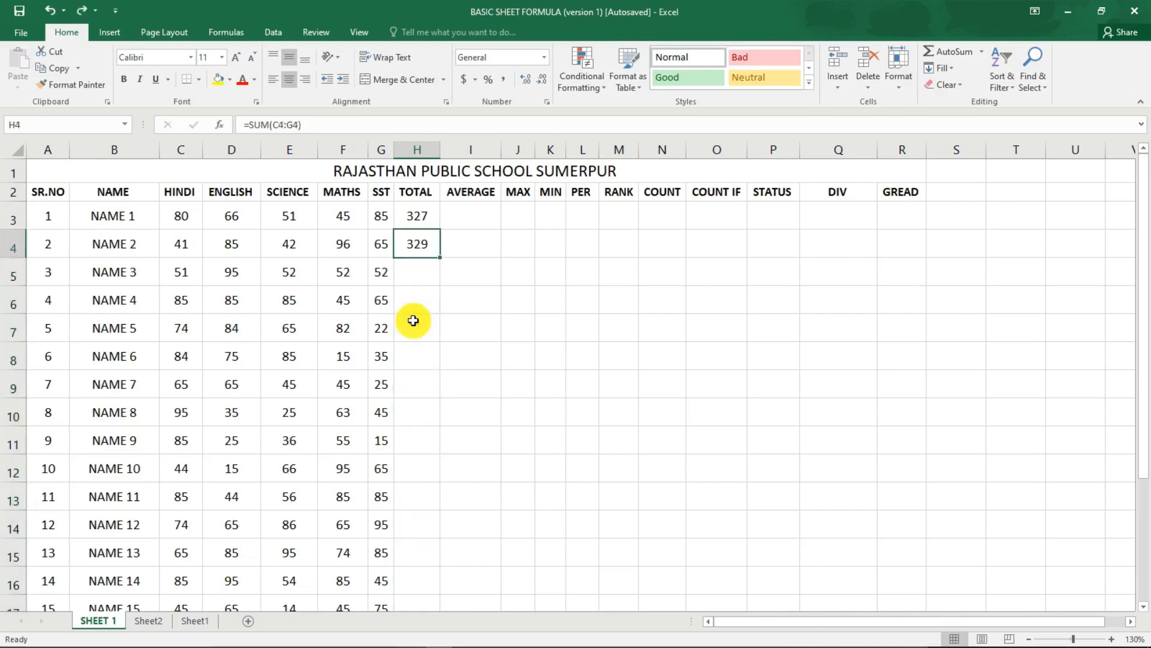
# Extend the SUM formula from TOTAL cell H4 into H5 only, for NAME 3.
pyautogui.click(423, 273)
pyautogui.click(411, 251)
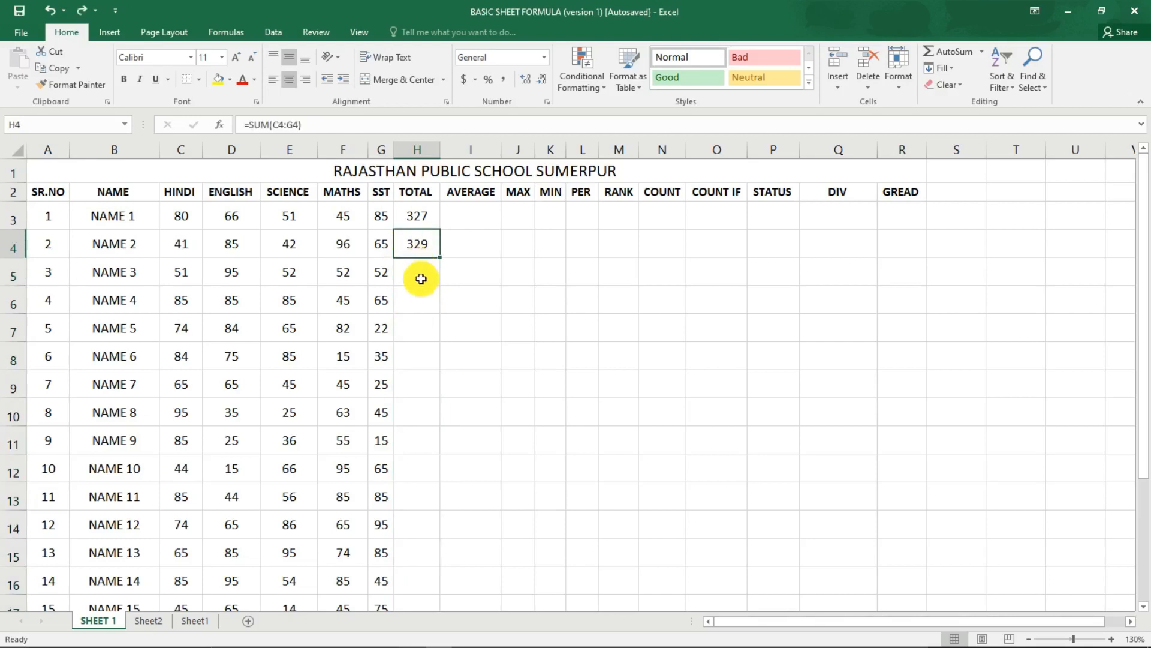
pyautogui.click(419, 278)
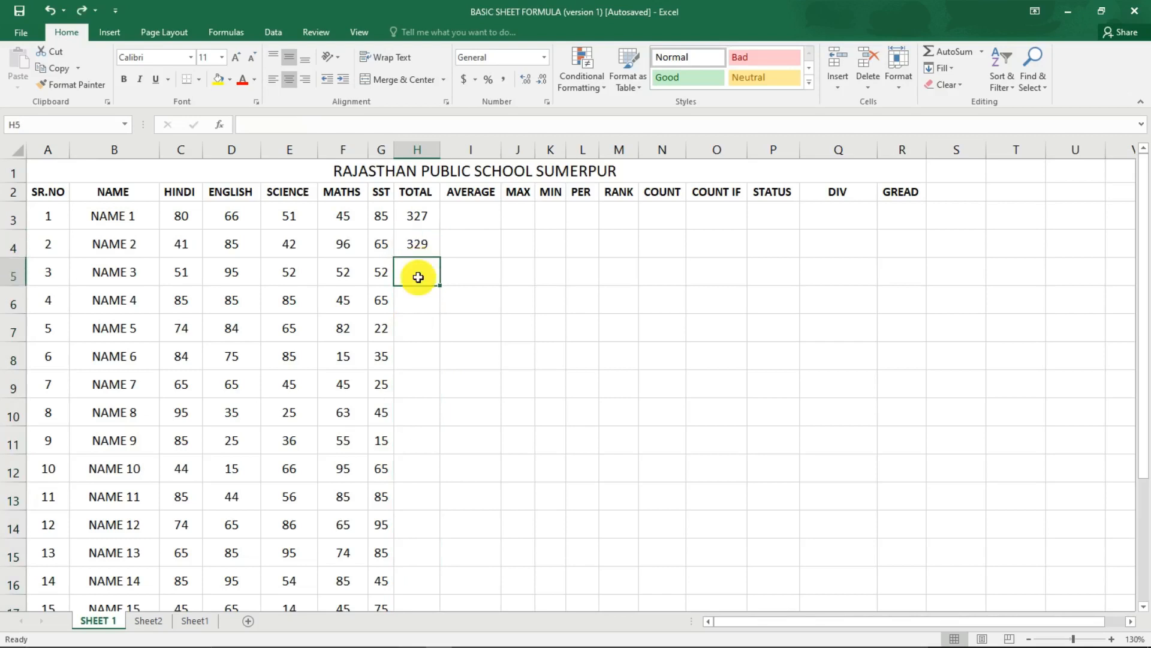
pyautogui.click(419, 246)
pyautogui.moveTo(440, 257); pyautogui.dragTo(444, 295)
pyautogui.click(417, 300)
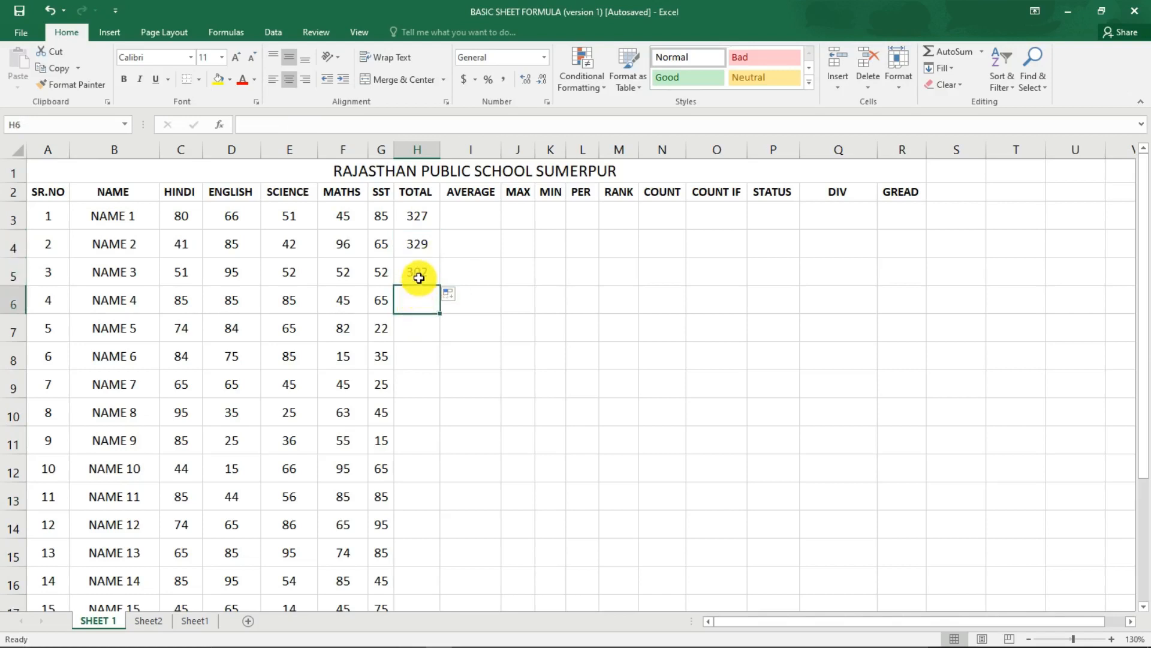
pyautogui.click(418, 278)
# Fill the SUM formula down from the cell above into TOTAL cells H6 through H10, one cell at a time.
pyautogui.click(423, 300)
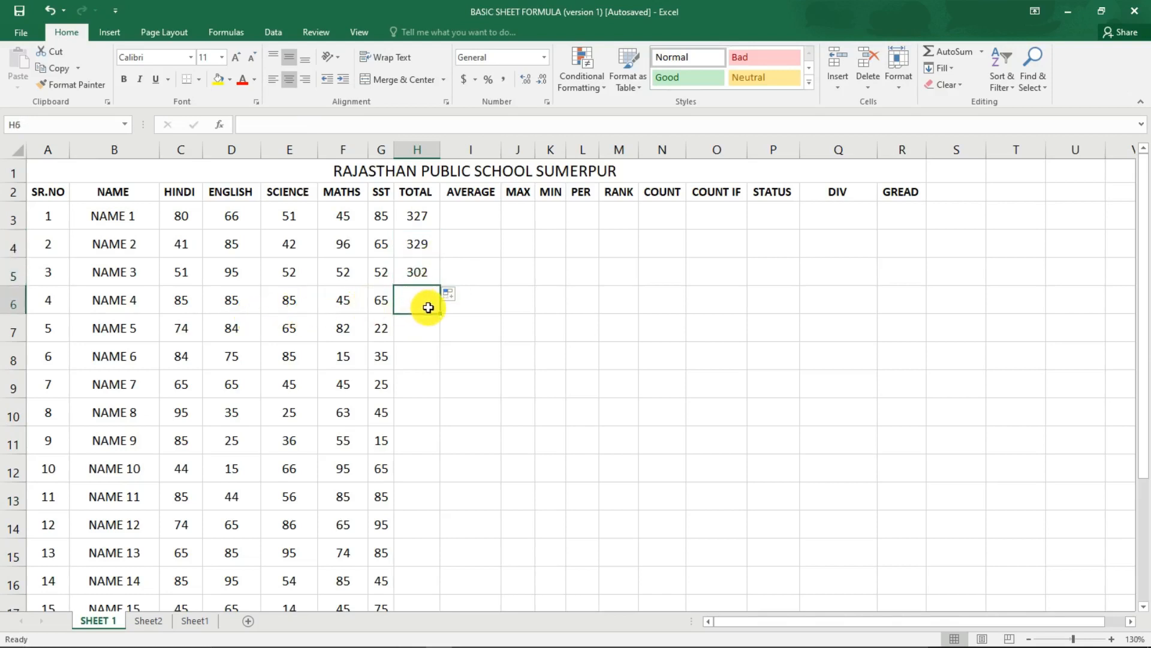
pyautogui.hotkey('ctrl', 'd')
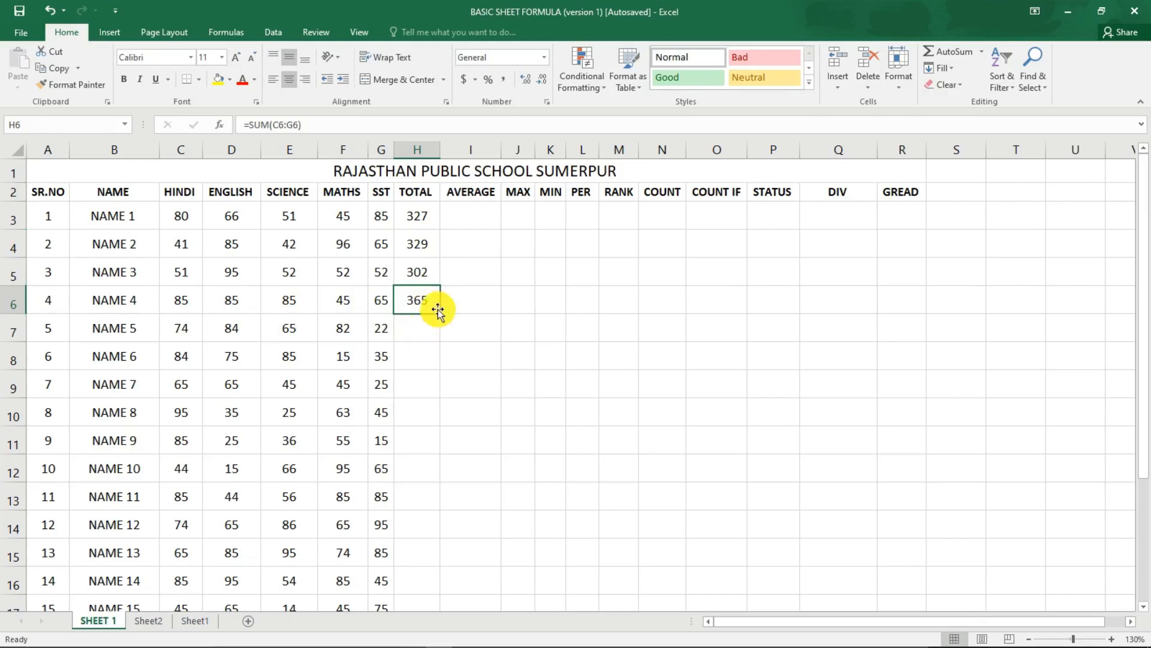
pyautogui.click(418, 340)
pyautogui.hotkey('ctrl', 'd')
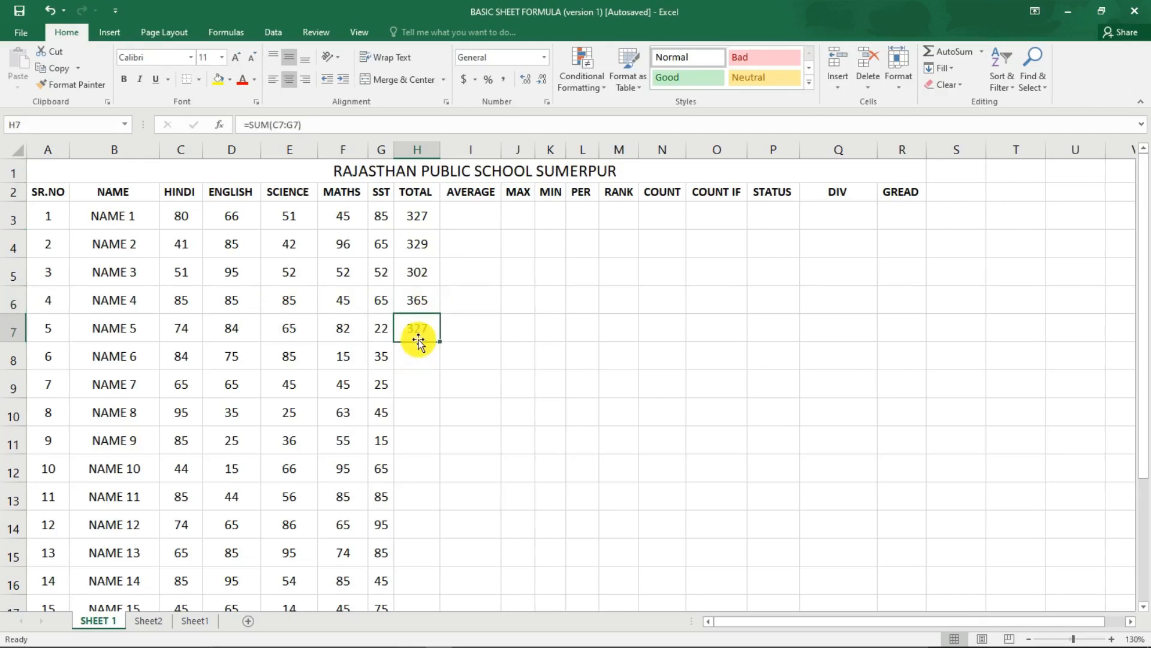
pyautogui.click(421, 345)
pyautogui.hotkey('ctrl', 'd')
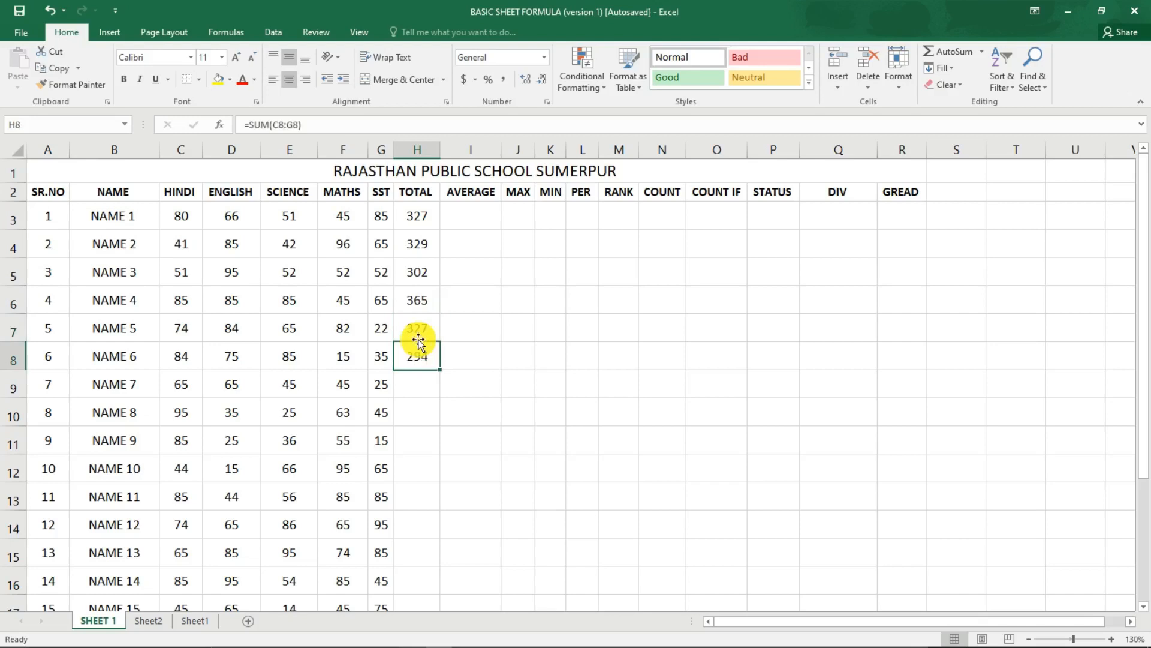
pyautogui.click(421, 324)
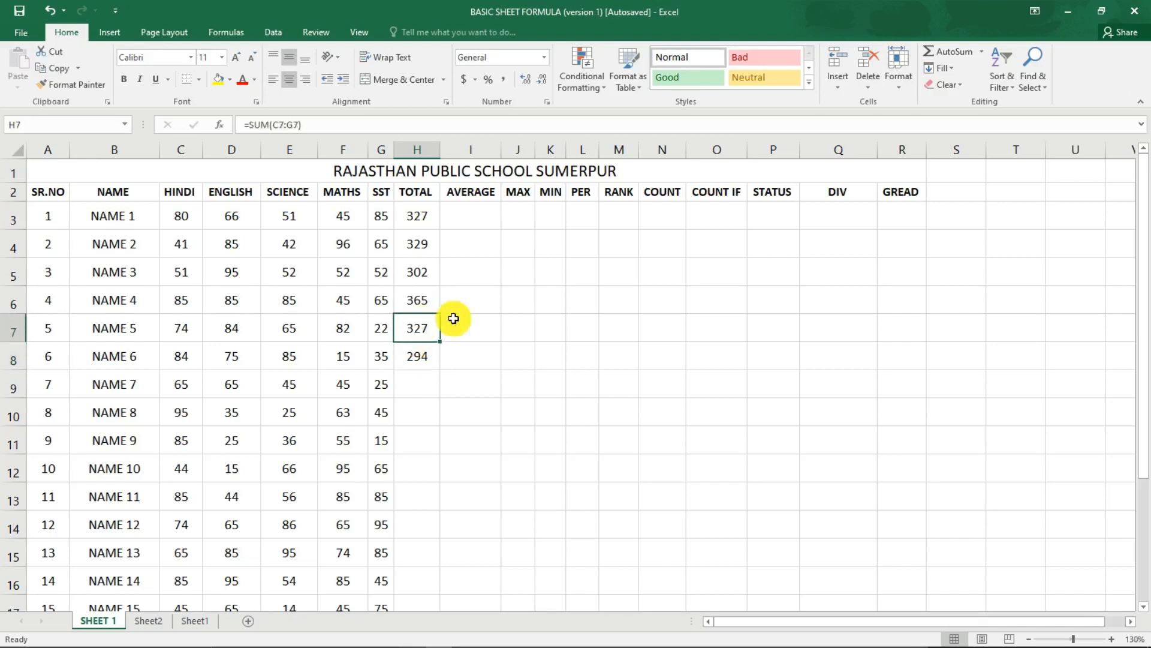
pyautogui.click(420, 358)
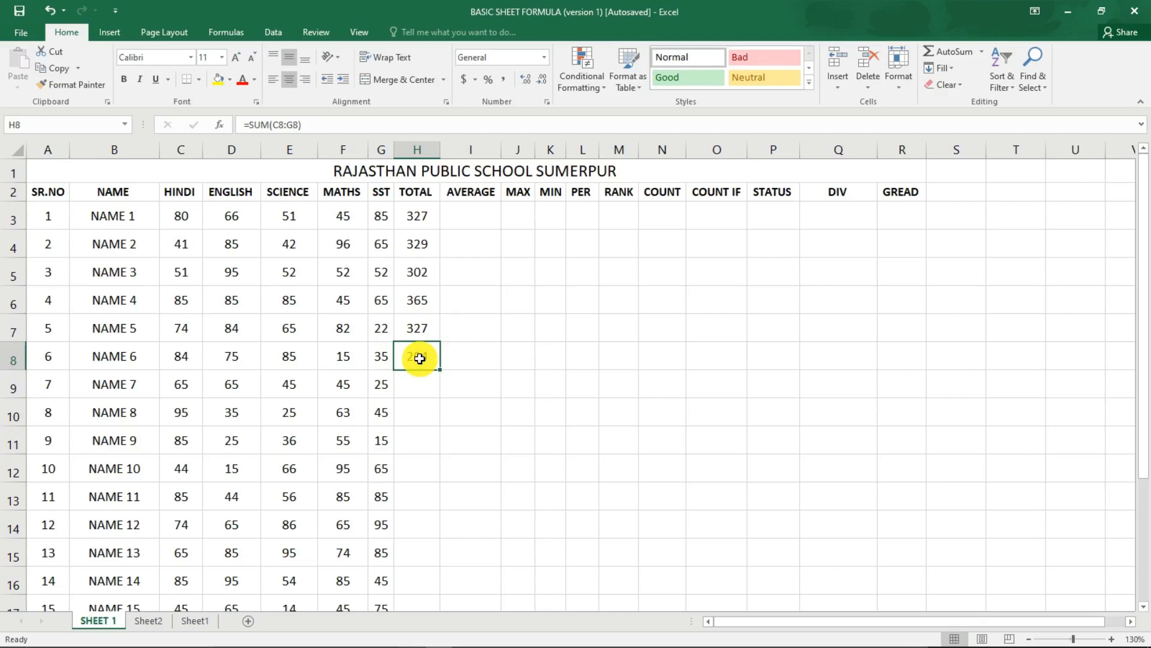
pyautogui.press('Down')
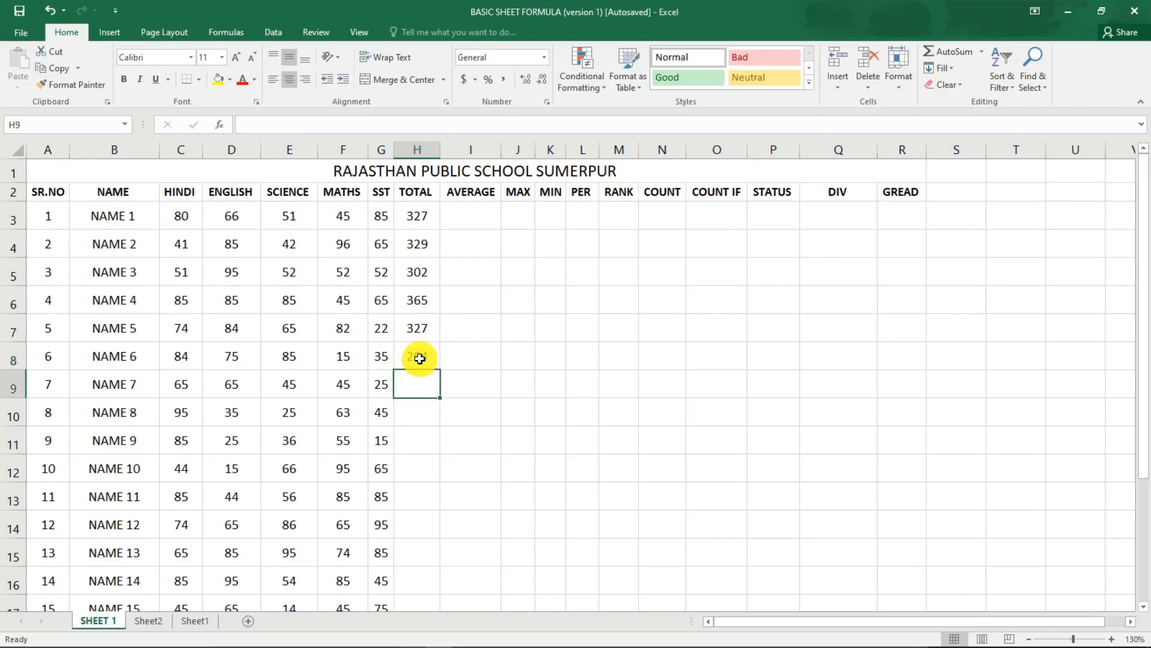
pyautogui.hotkey('ctrl', 'd')
pyautogui.press('Down')
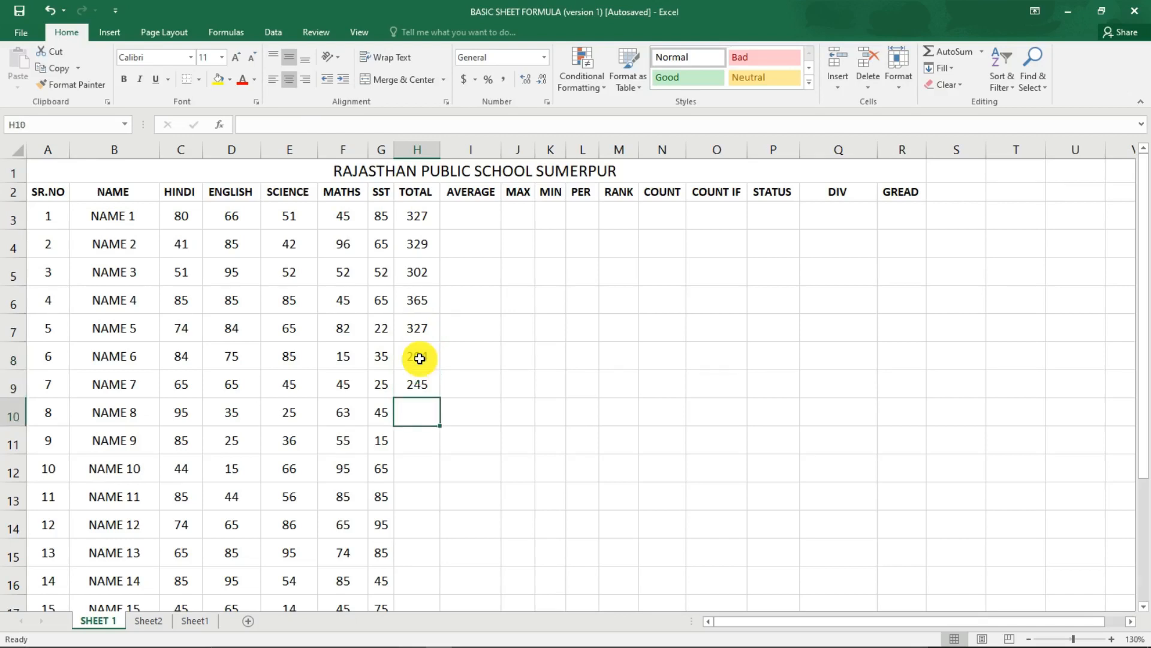
pyautogui.hotkey('ctrl', 'd')
# Extend the SUM formula from H10 down the TOTAL column for the remaining students below NAME 8.
pyautogui.scroll(-1, 417, 337)
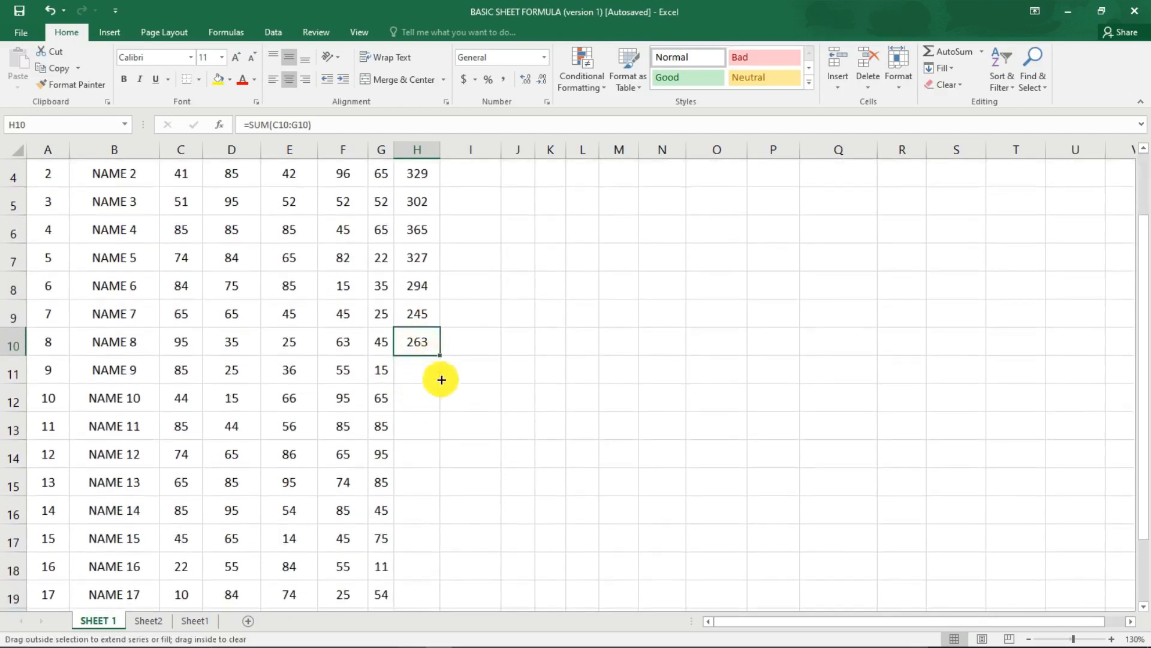
pyautogui.moveTo(441, 379); pyautogui.dragTo(416, 491)
pyautogui.scroll(3, 417, 491)
# Enter the formula =average(C3:G3) in the AVERAGE cell I3 to average the five subject marks of NAME 1.
pyautogui.click(477, 220)
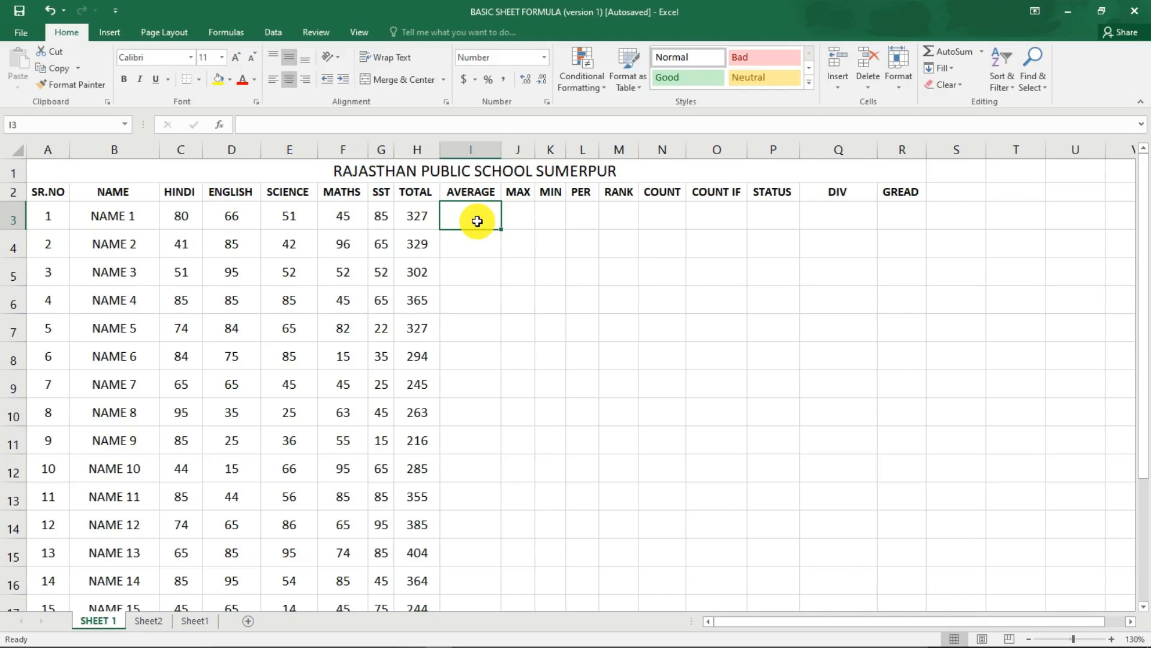
pyautogui.write('=')
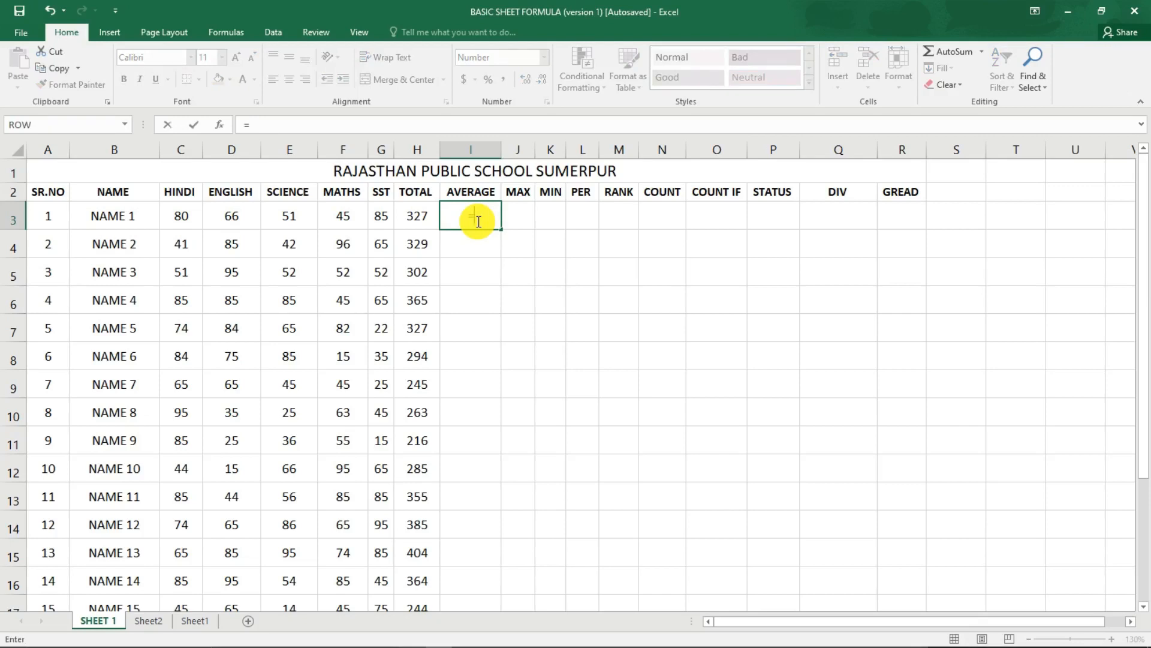
pyautogui.write('av')
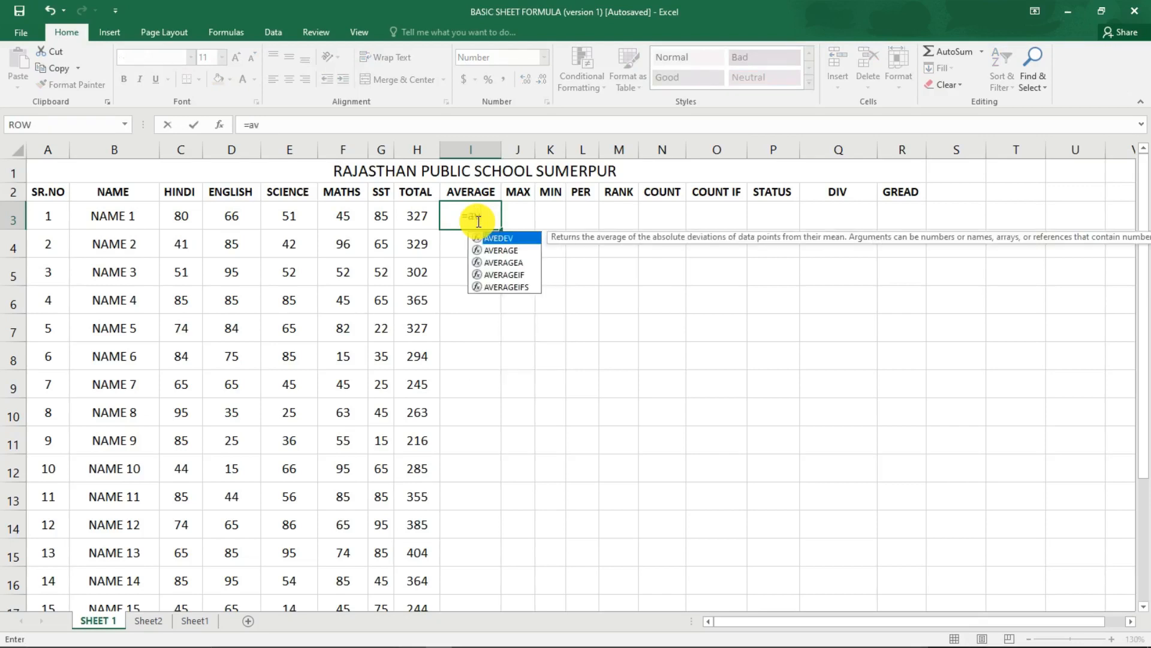
pyautogui.write('erage')
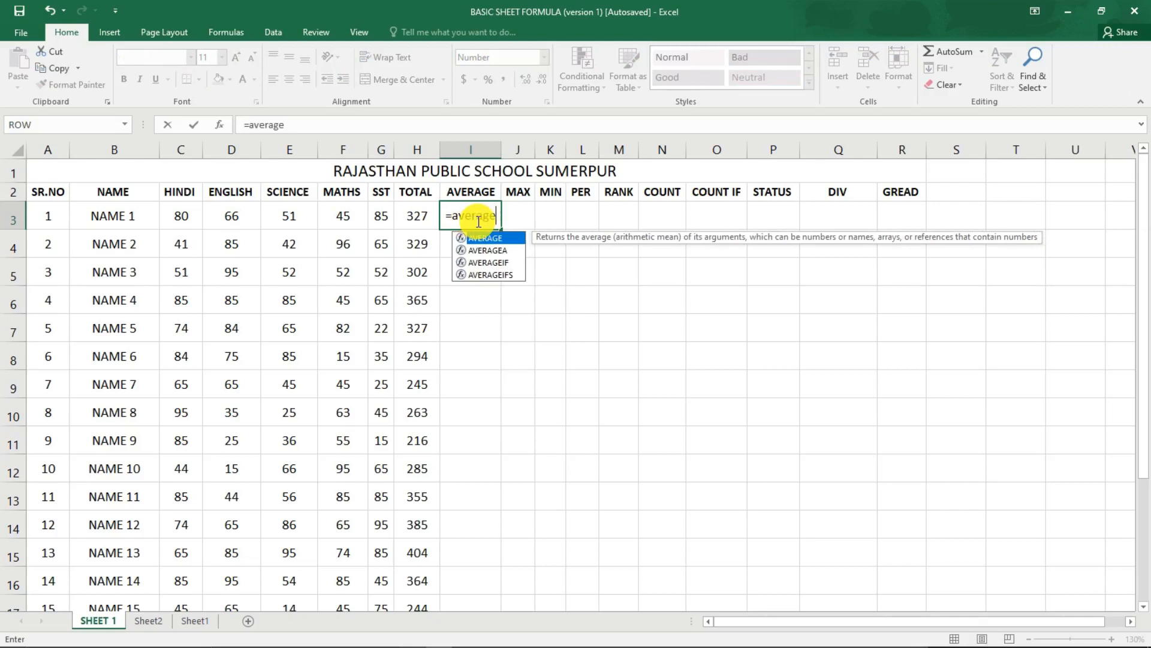
pyautogui.write('(')
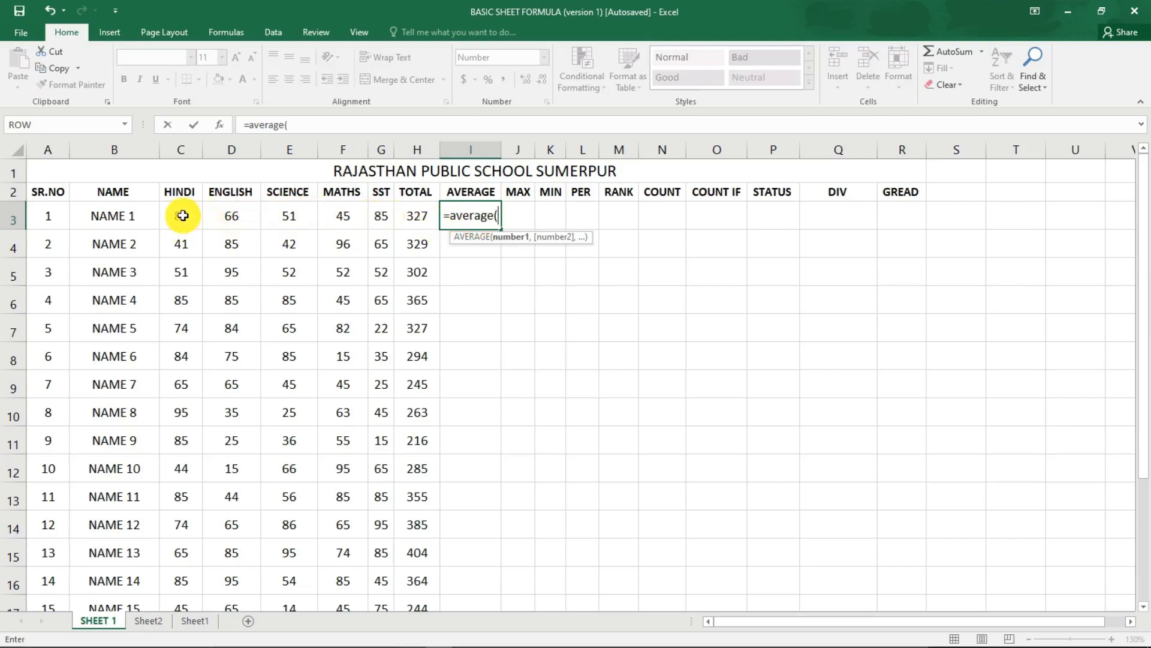
pyautogui.moveTo(180, 213); pyautogui.dragTo(380, 213)
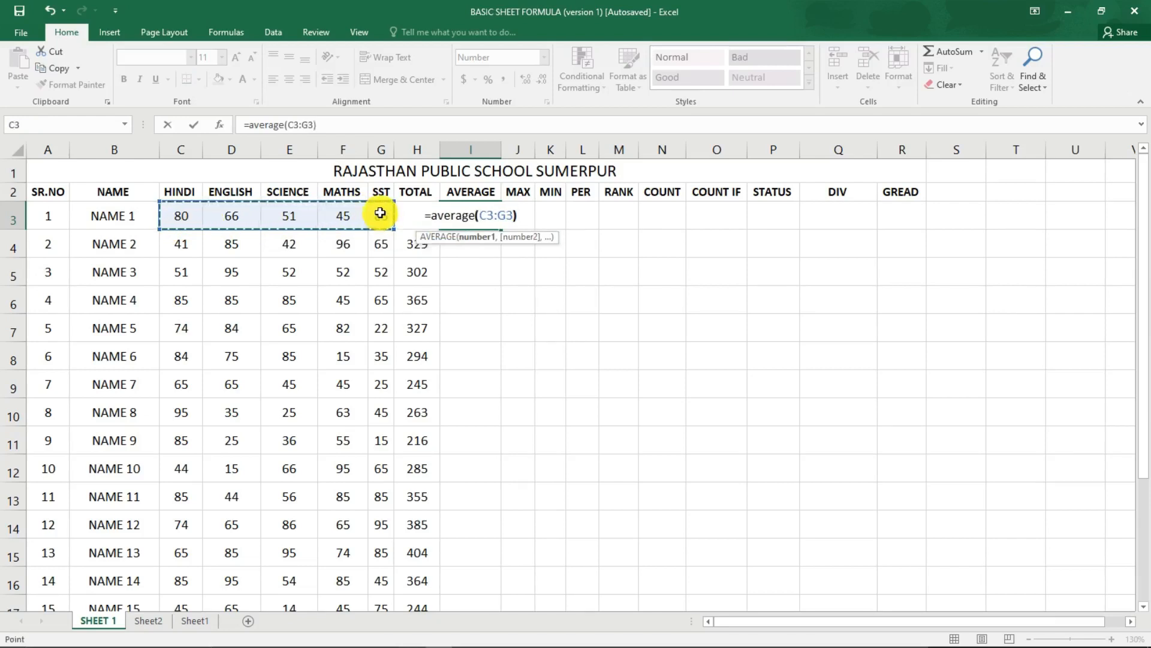
pyautogui.write(')')
pyautogui.press('Return')
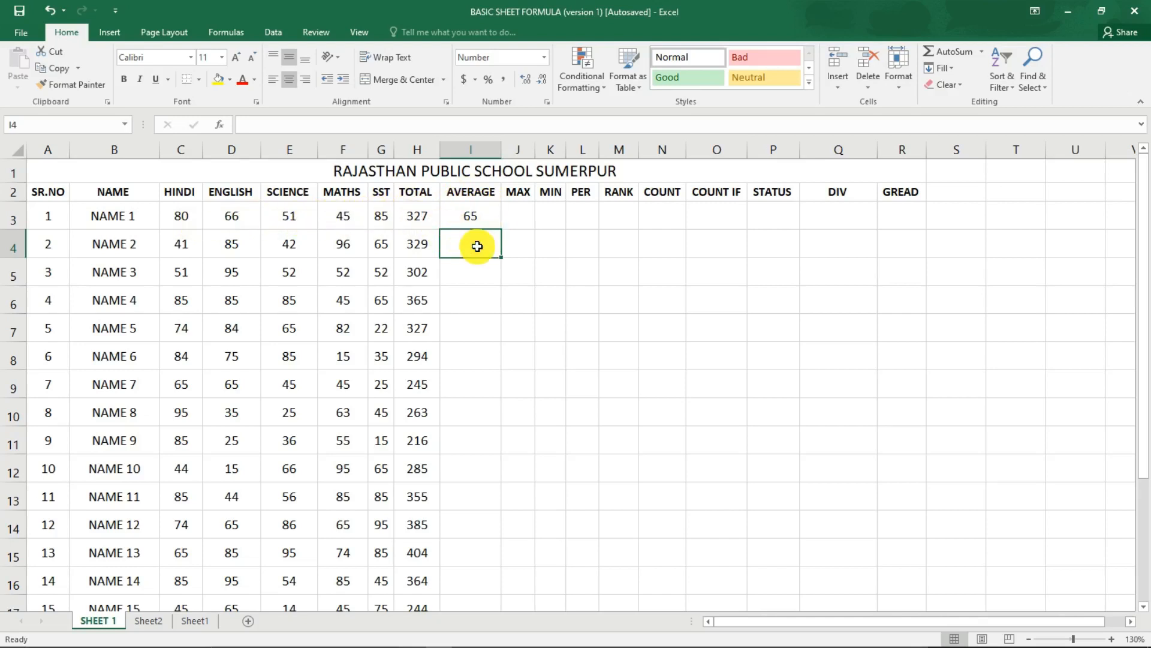
# Enter the formula =AVERAGE(C4:G4) in the AVERAGE cell I4 to average the five subject marks of NAME 2.
pyautogui.write('=')
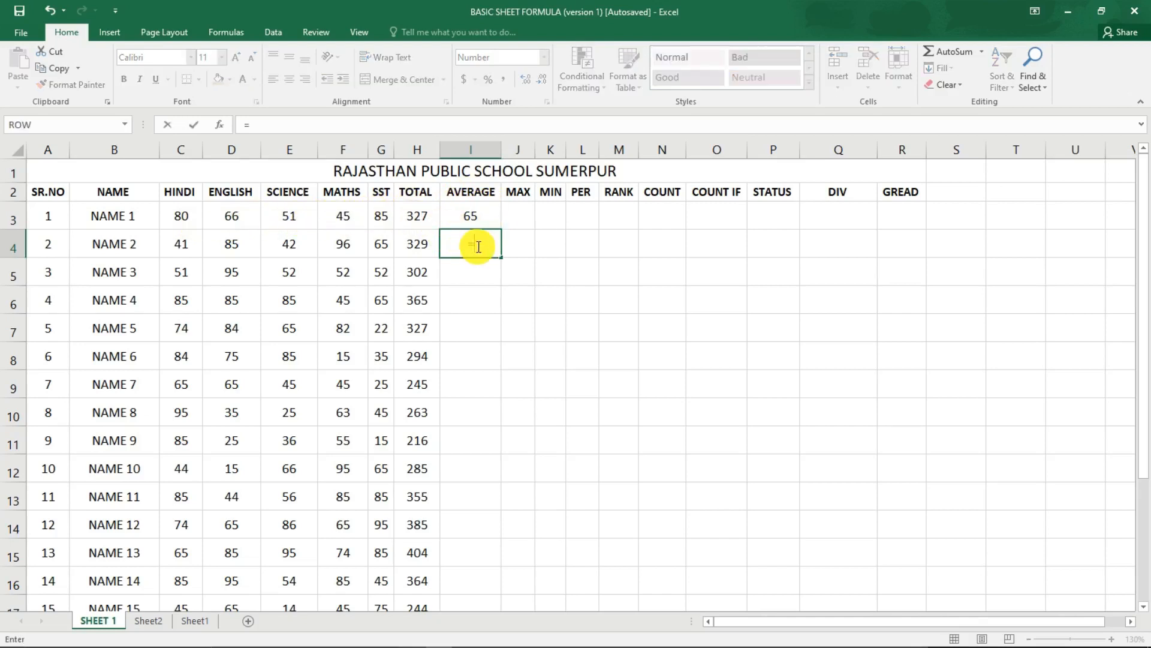
pyautogui.write('AV')
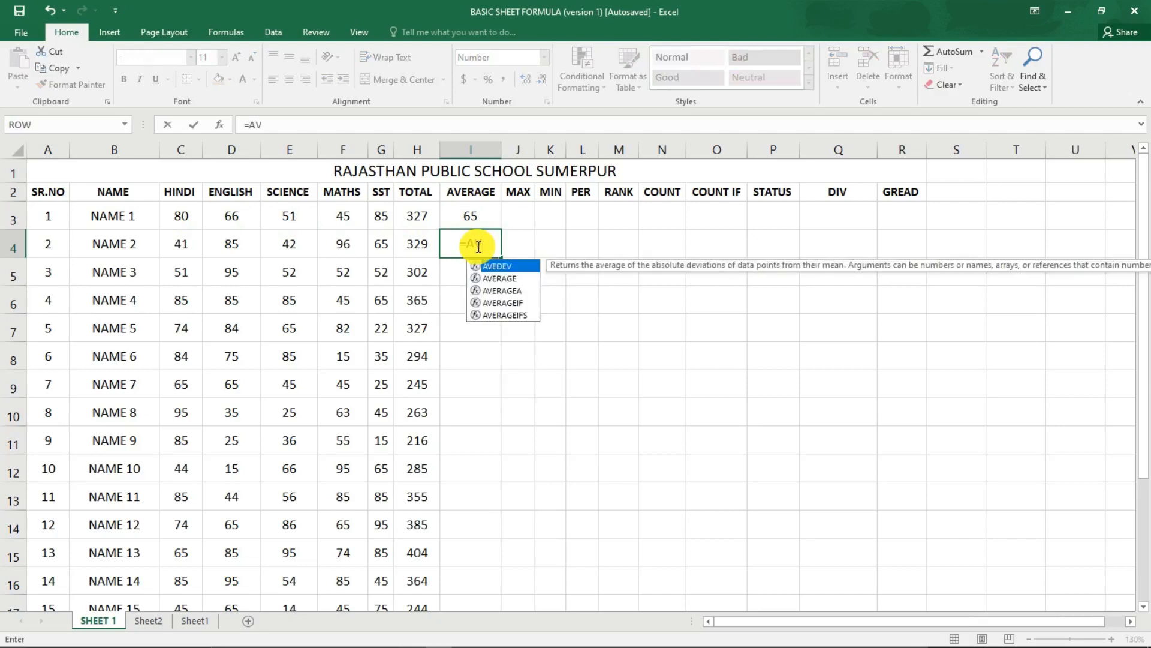
pyautogui.write('ERA')
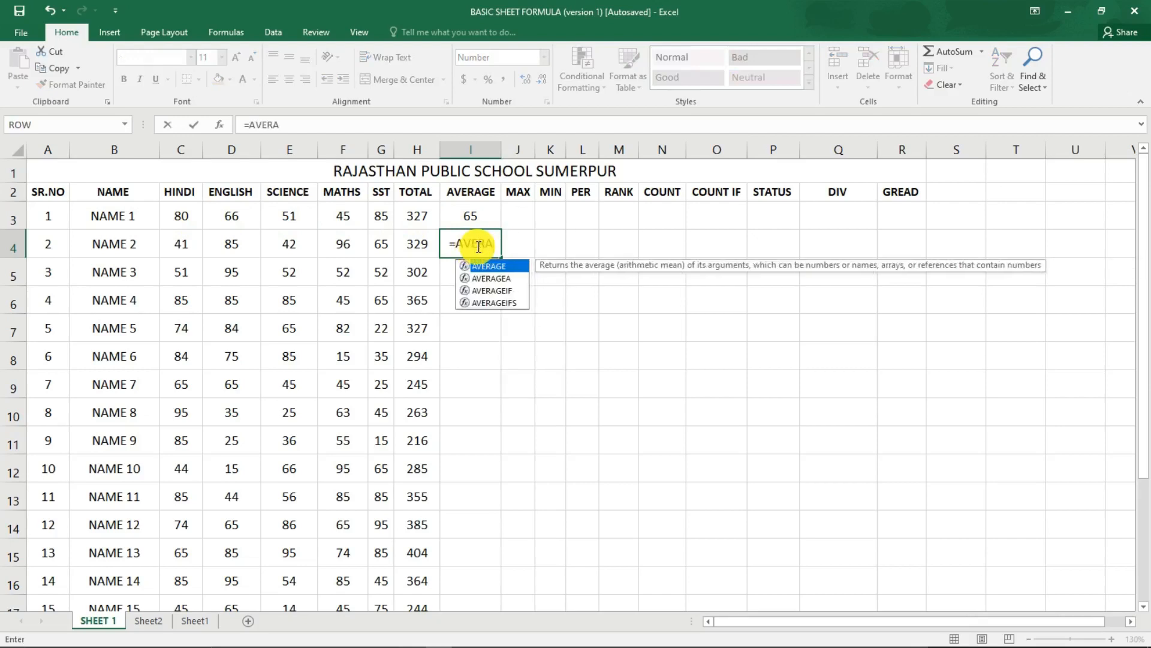
pyautogui.write('GE(')
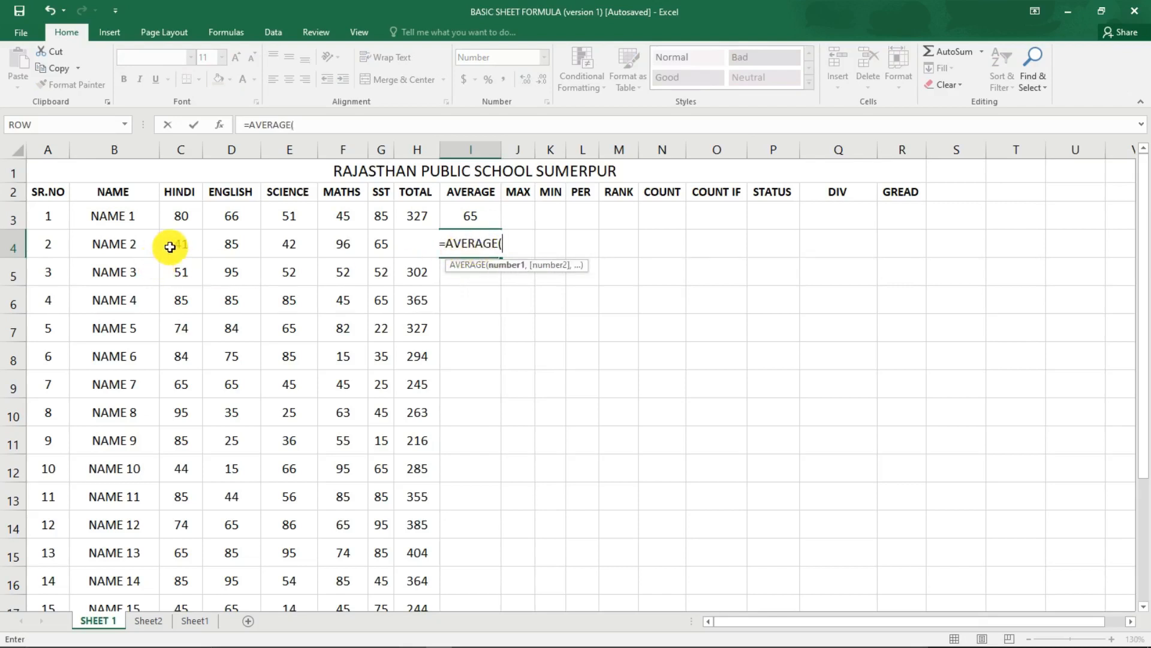
pyautogui.moveTo(170, 244); pyautogui.dragTo(381, 249)
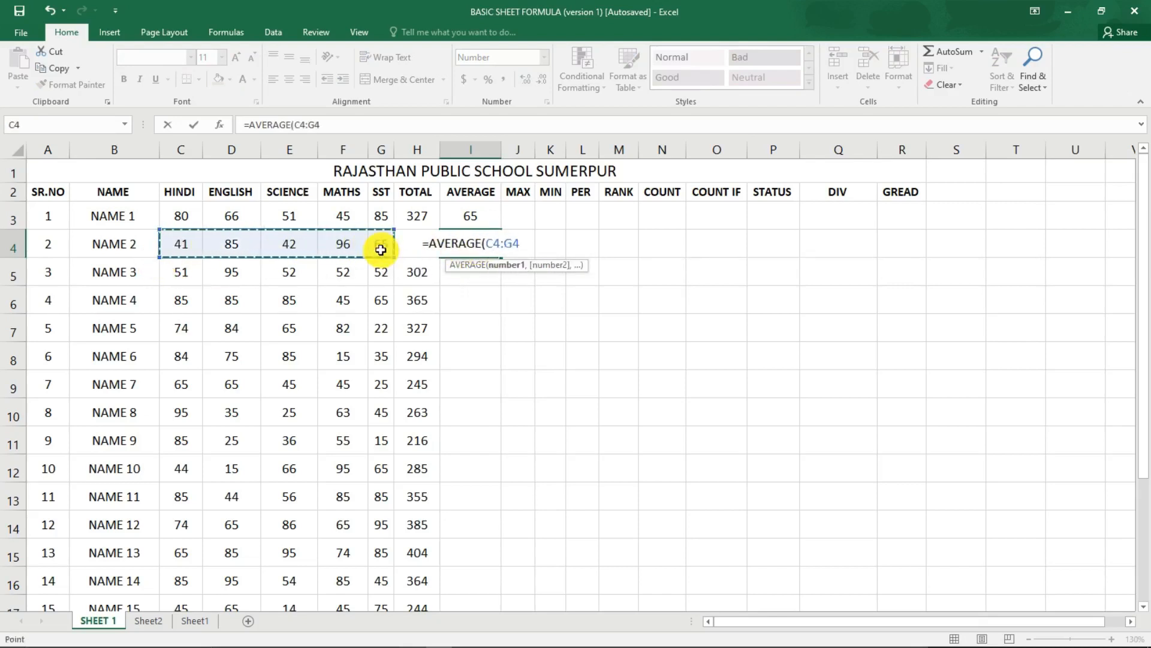
pyautogui.write(')')
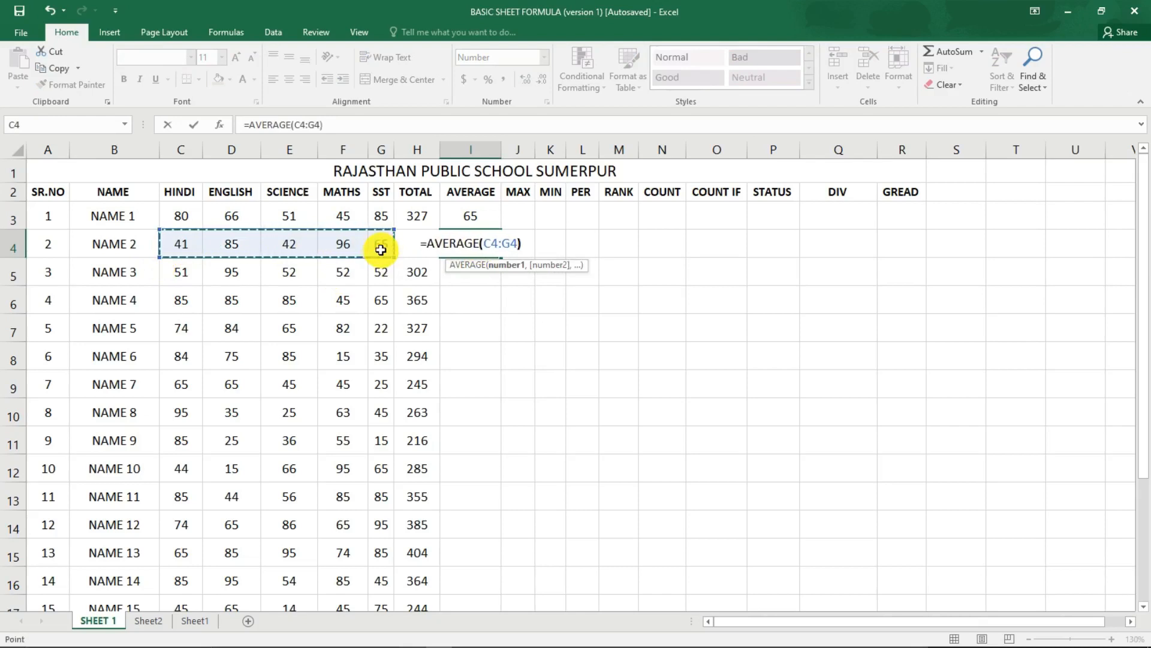
pyautogui.press('Return')
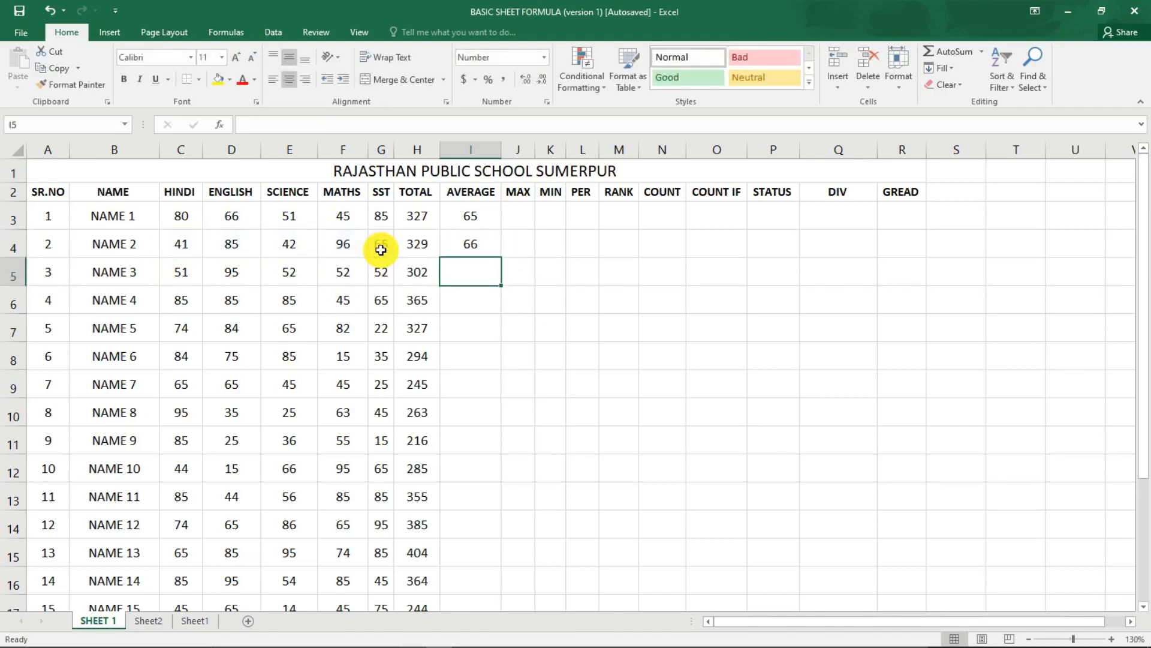
# Extend the AVERAGE formula from I4 down the AVERAGE column for the remaining students and check the copied formula in I8.
pyautogui.click(474, 244)
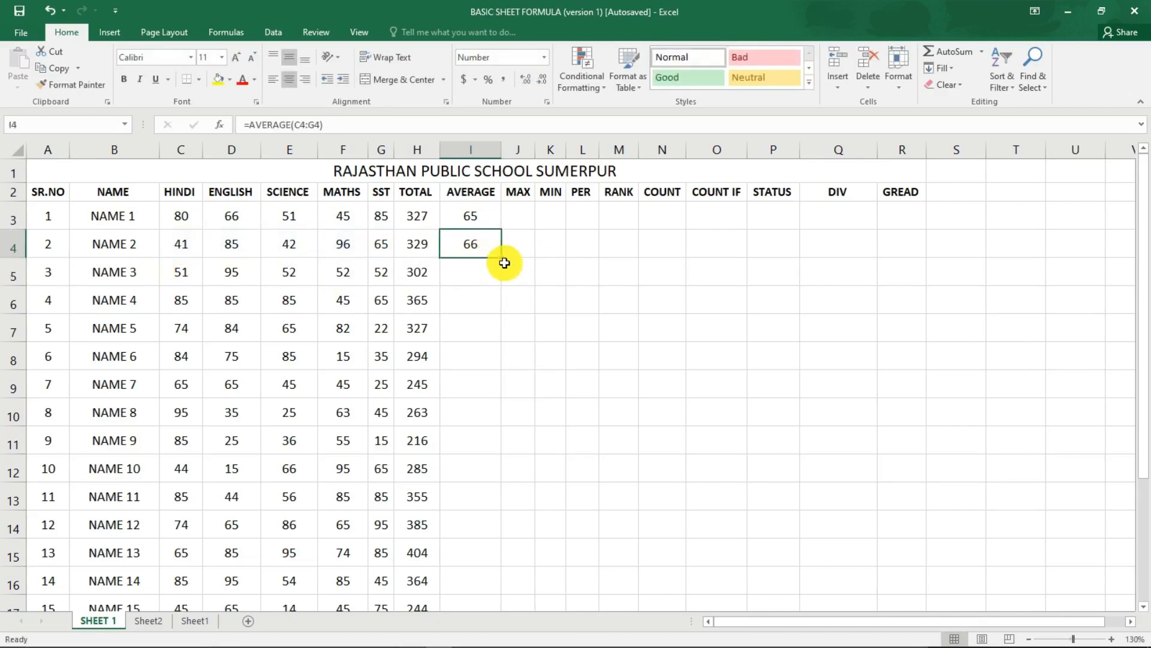
pyautogui.moveTo(501, 256); pyautogui.dragTo(492, 569)
pyautogui.scroll(3, 506, 497)
pyautogui.click(479, 356)
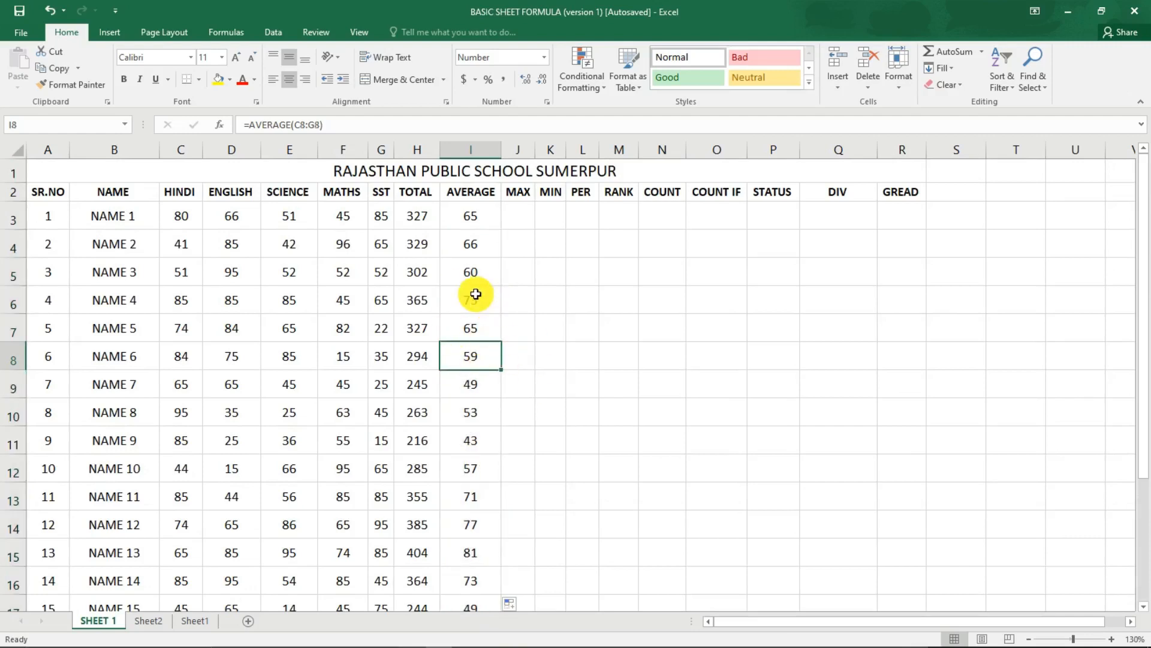
# Enter the formula =MAX(C3:G3) in the MAX cell J3 to find the highest subject mark of NAME 1.
pyautogui.click(529, 223)
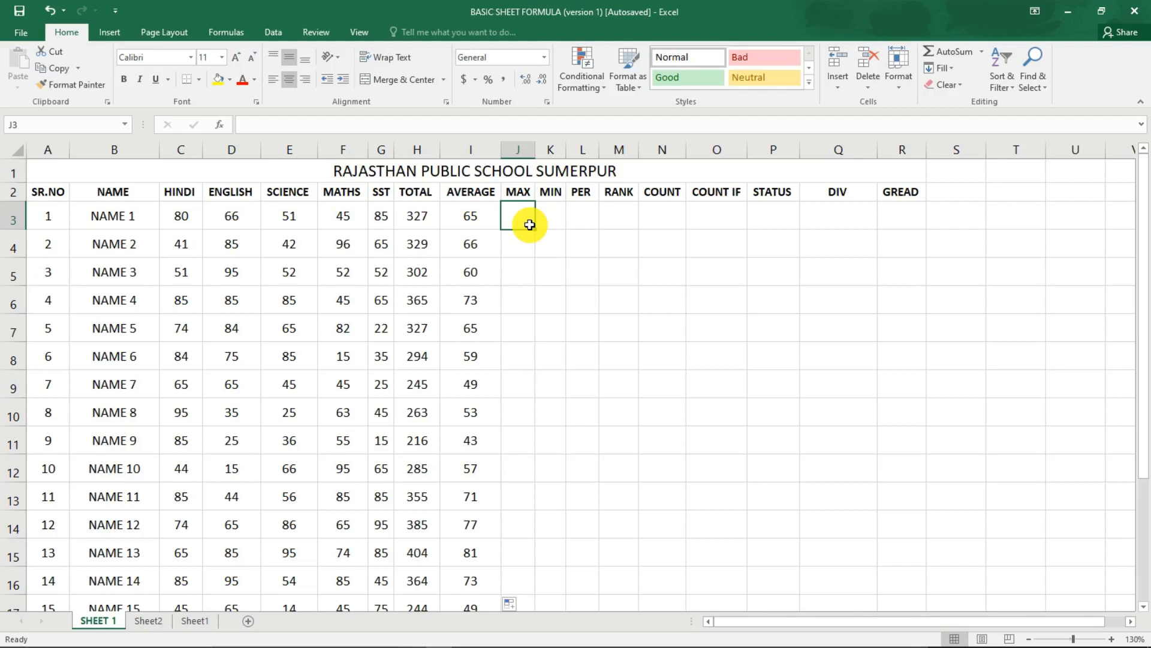
pyautogui.write('=')
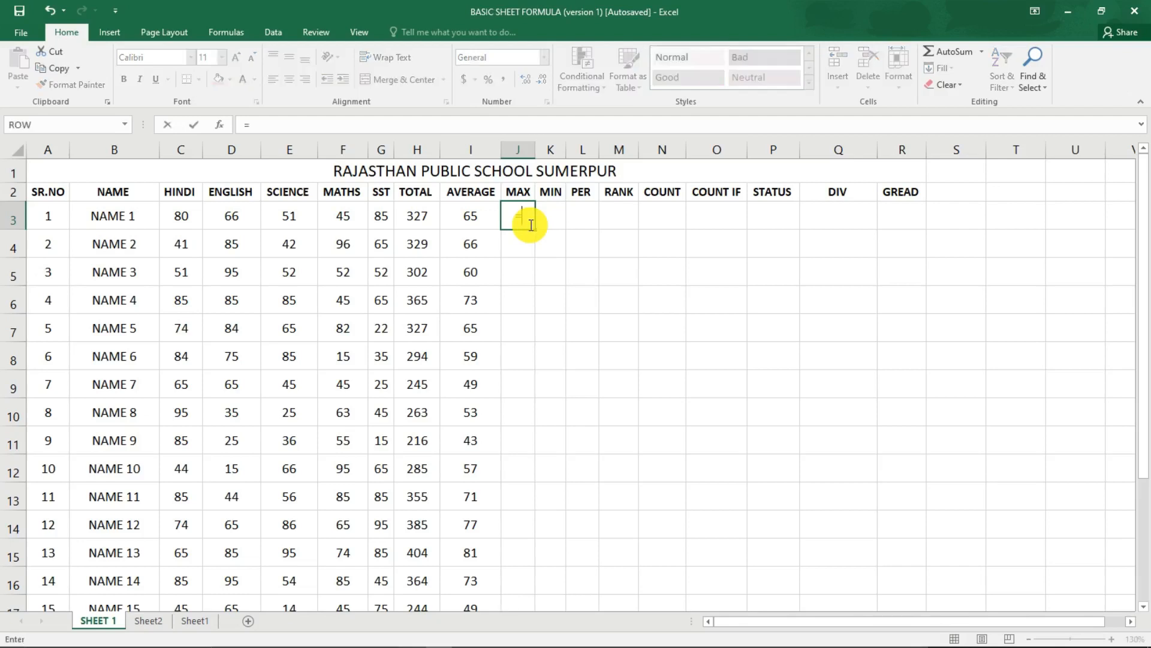
pyautogui.write('MAX')
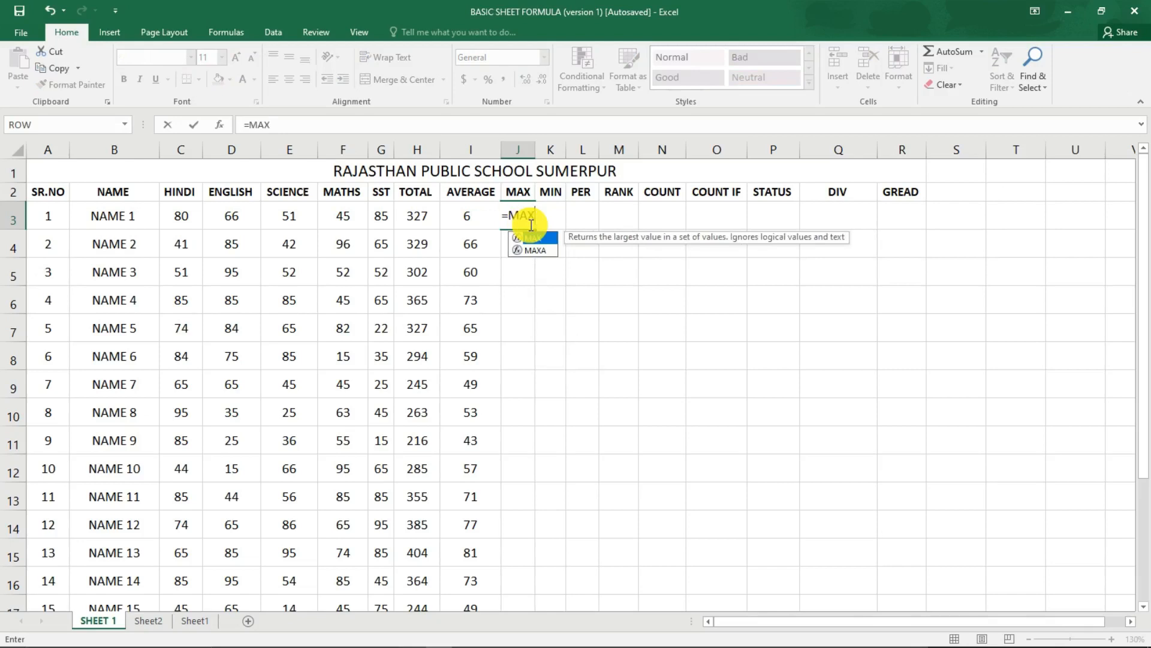
pyautogui.write('(')
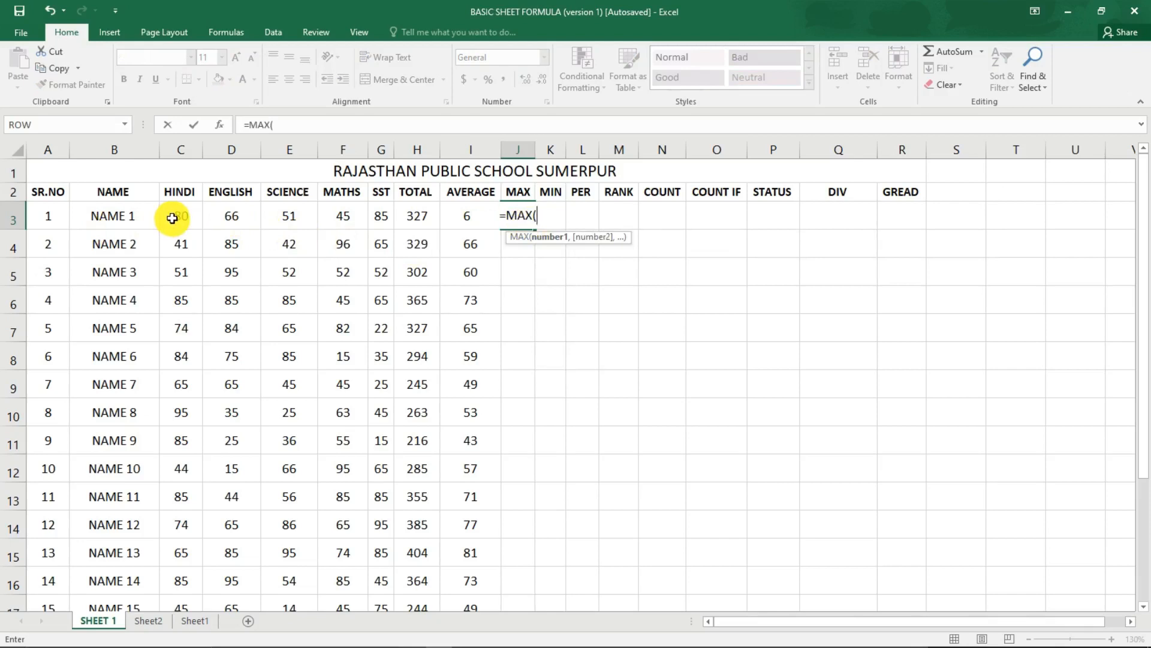
pyautogui.moveTo(172, 218); pyautogui.dragTo(373, 218)
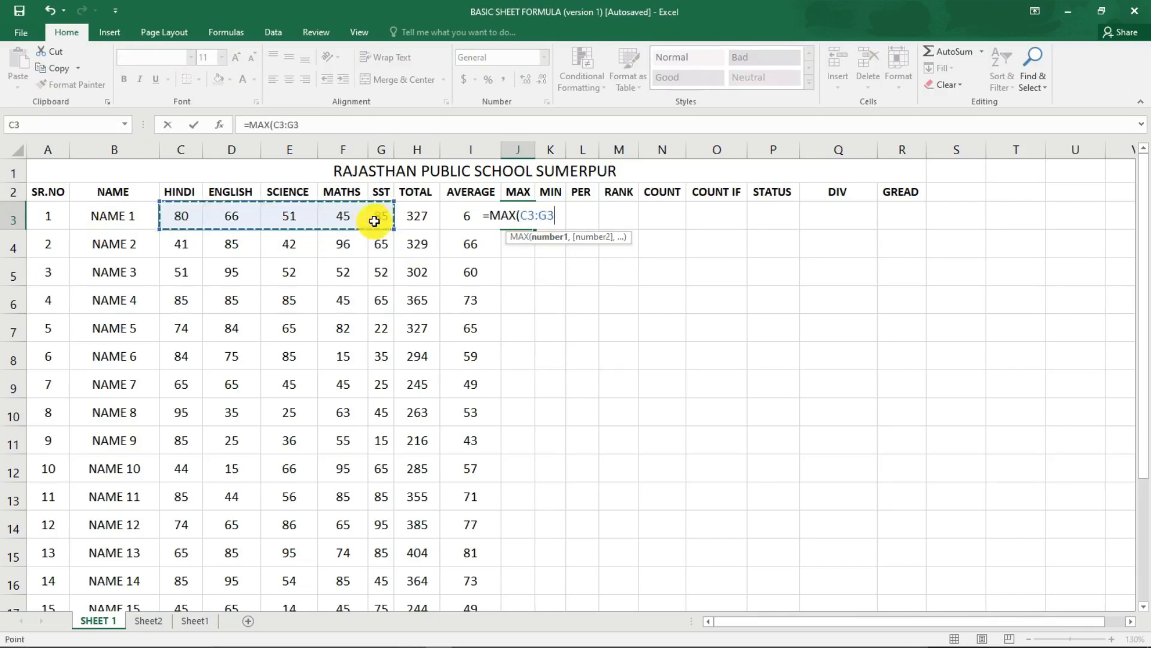
pyautogui.write(')')
pyautogui.press('Return')
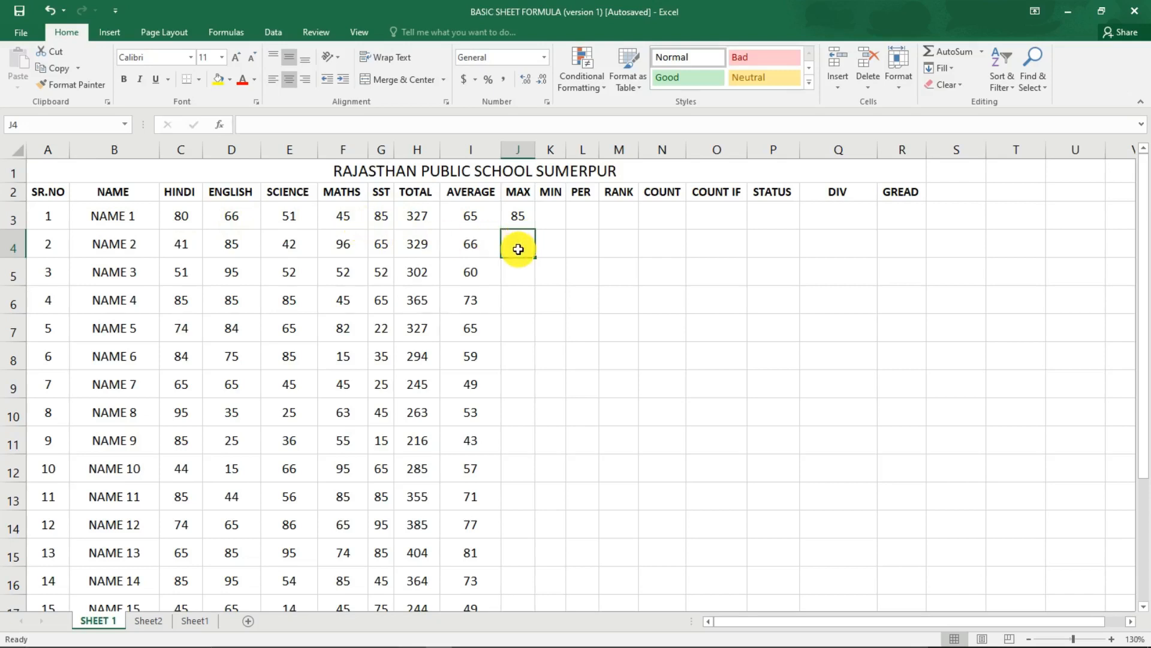
# Enter the formula =MAX(C4:G4) in the MAX cell J4 to find the highest subject mark of NAME 2.
pyautogui.write('=MAX(')
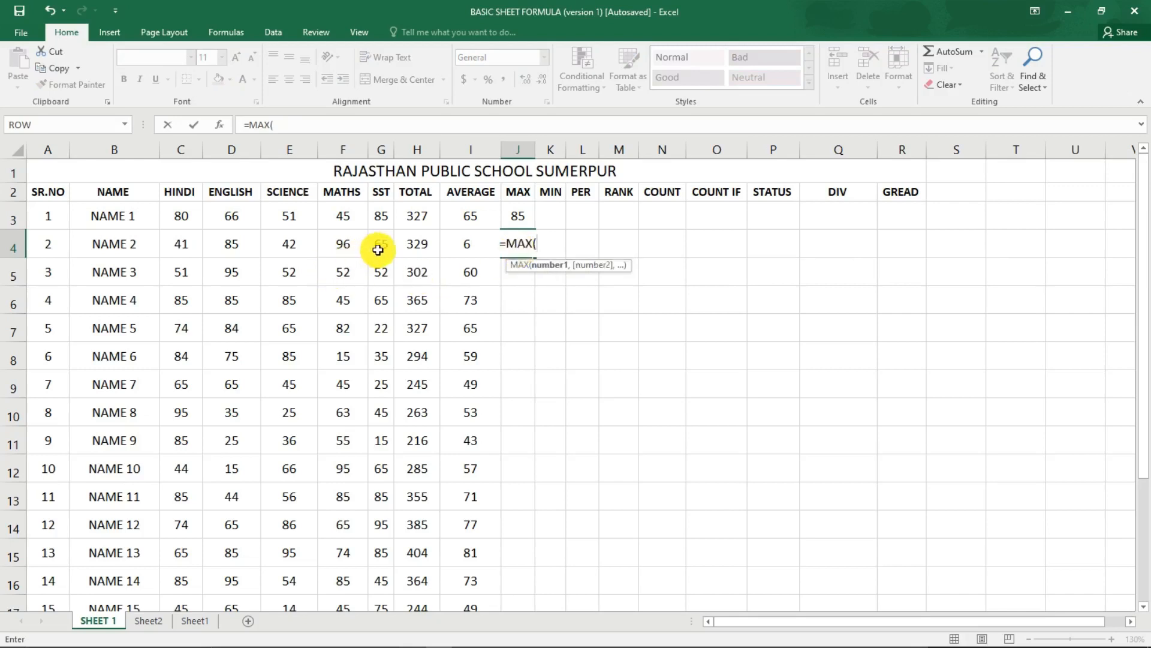
pyautogui.moveTo(380, 247); pyautogui.dragTo(180, 245)
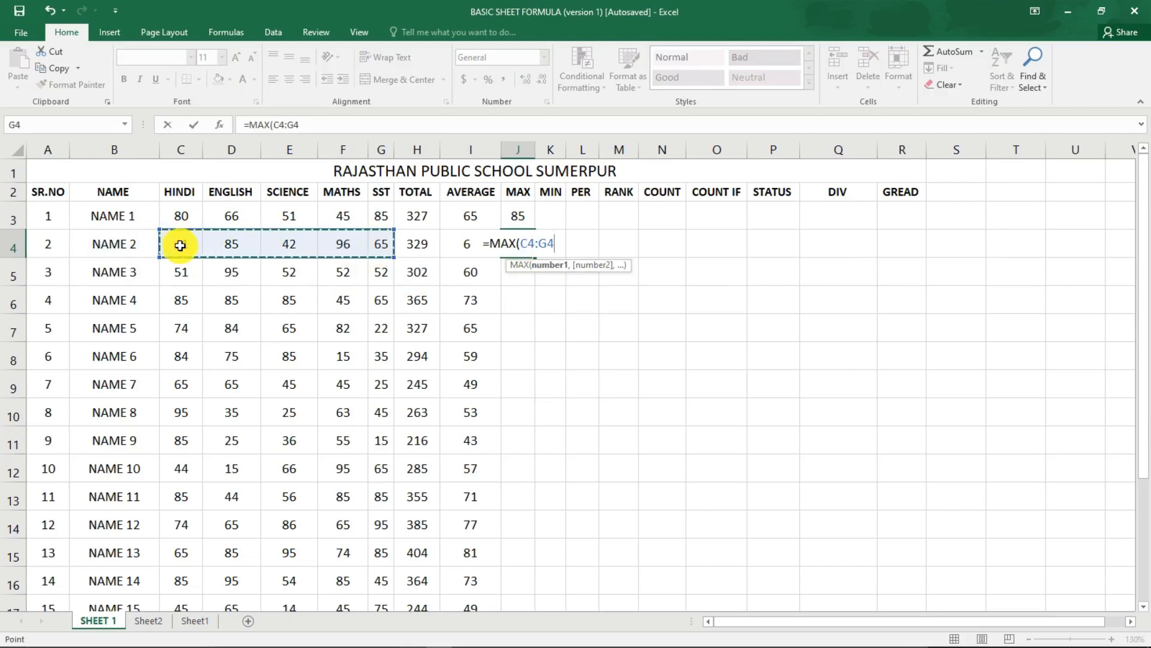
pyautogui.press('Return')
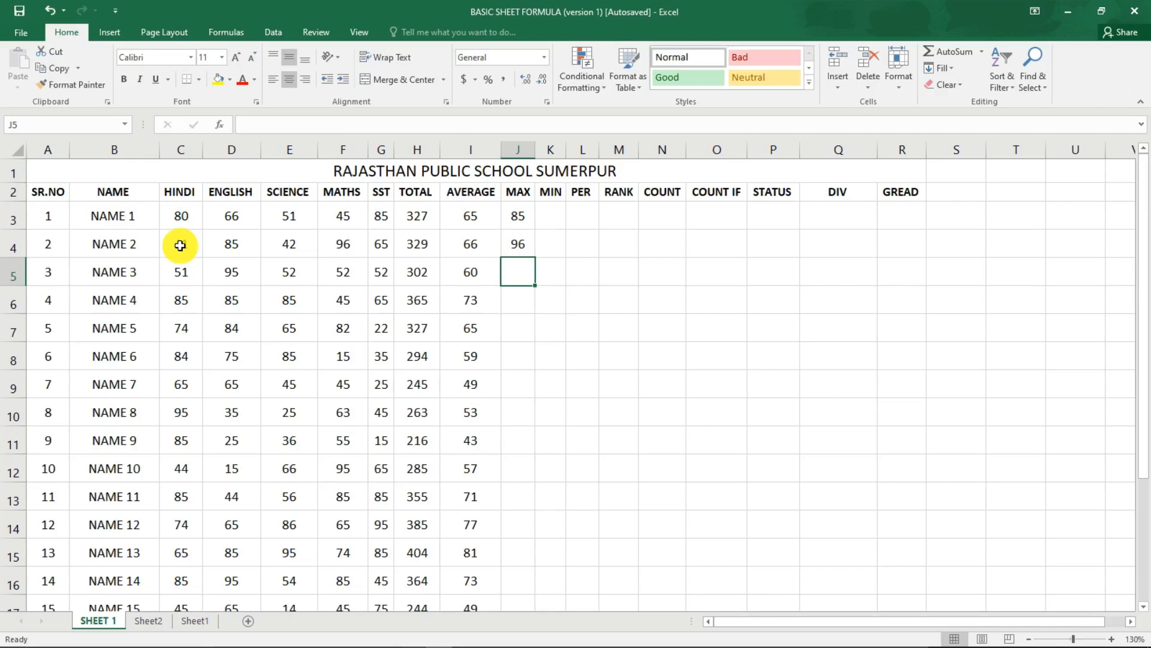
# Set the MATHS mark of NAME 2 in F4 to 10 and check the MAX formula in J4.
pyautogui.click(339, 244)
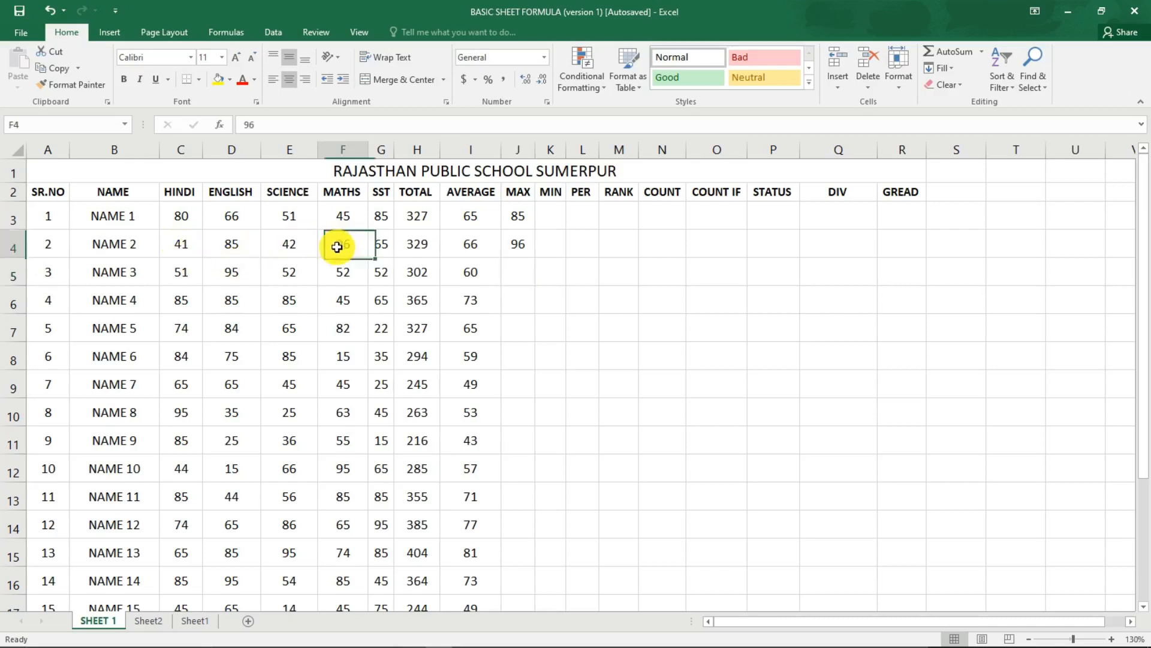
pyautogui.write('10')
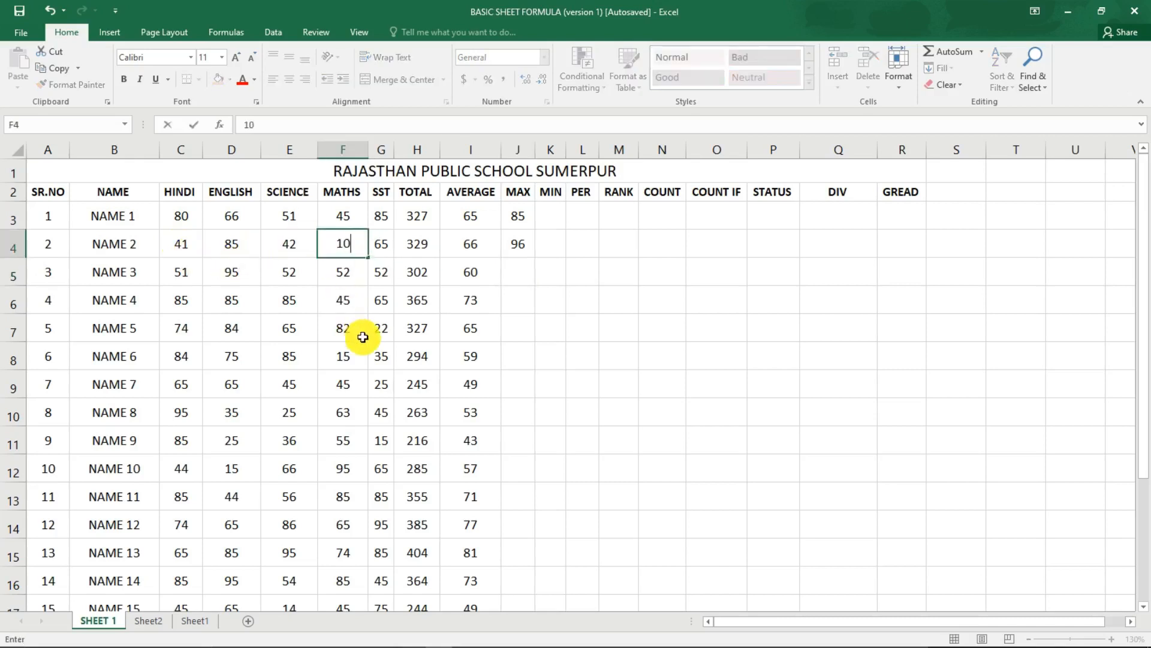
pyautogui.press('Return')
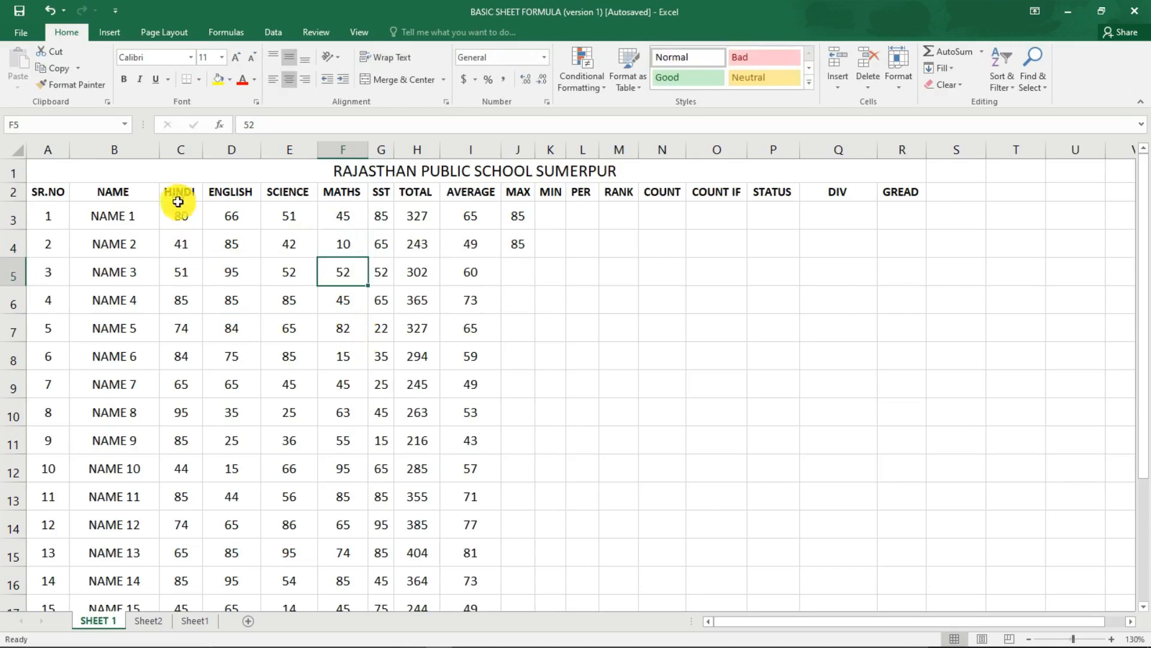
pyautogui.click(232, 243)
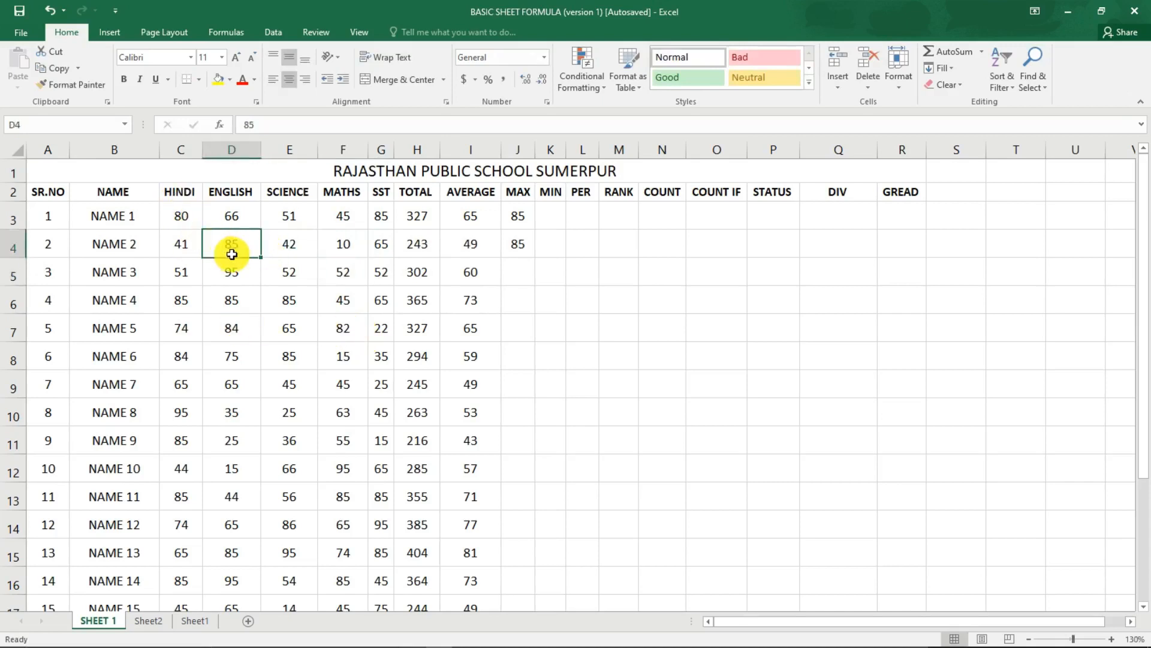
pyautogui.click(531, 244)
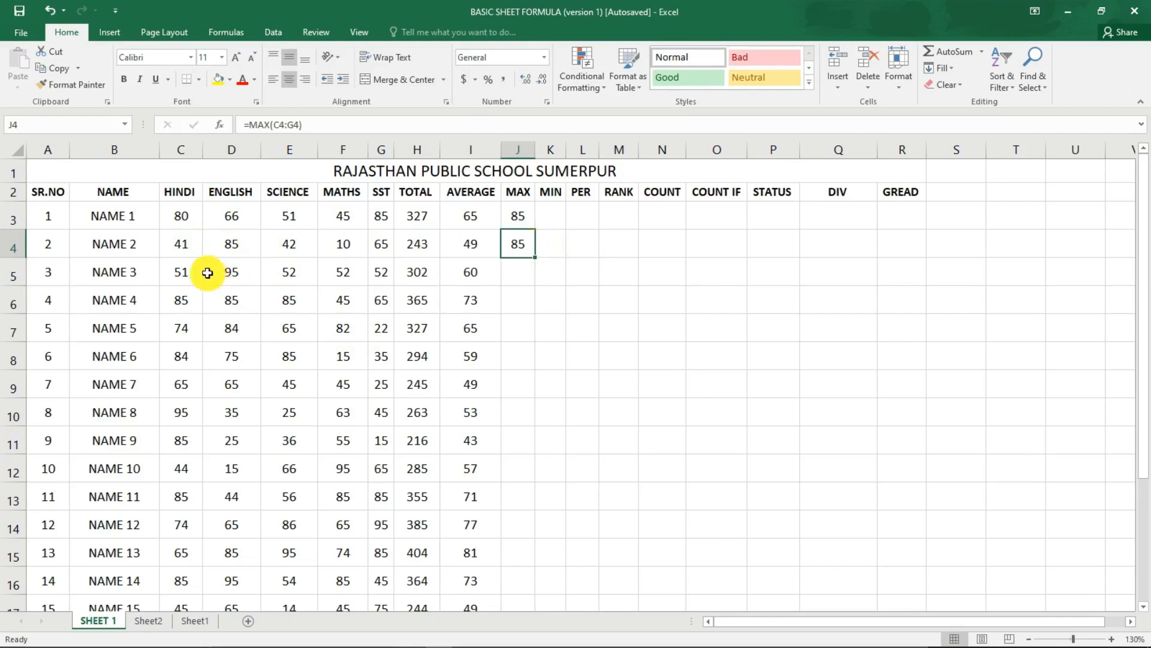
# Set the ENGLISH mark of NAME 2 in D4 to 10 and check the SST mark in G4 against the MAX result.
pyautogui.click(230, 252)
pyautogui.write('50')
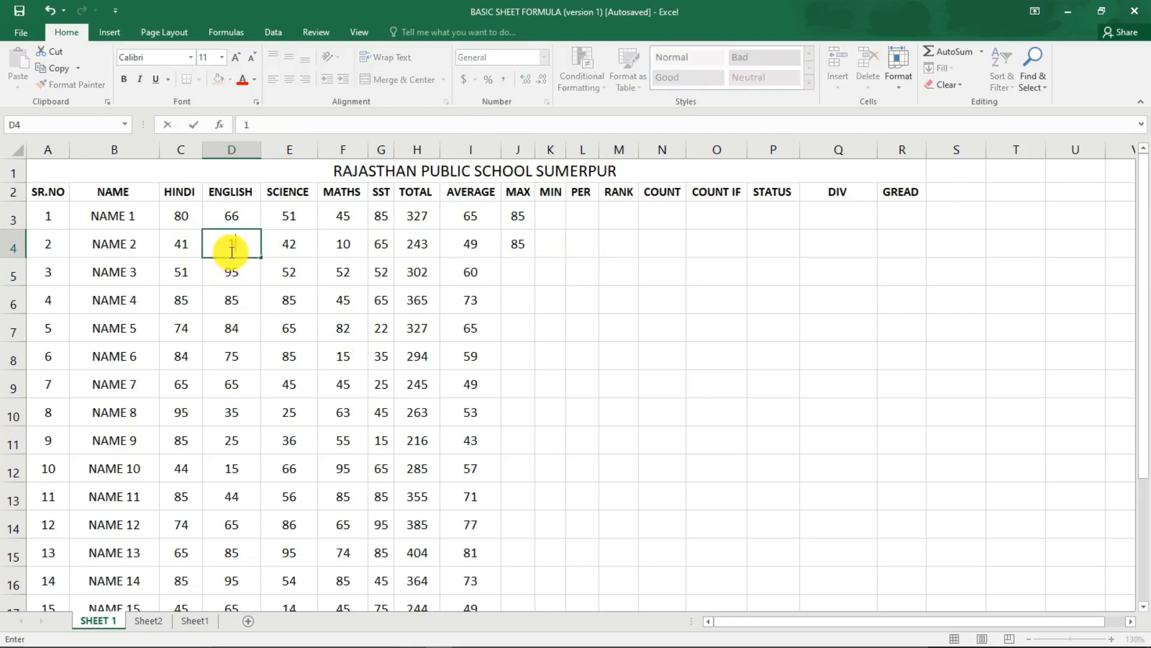
pyautogui.press('Return')
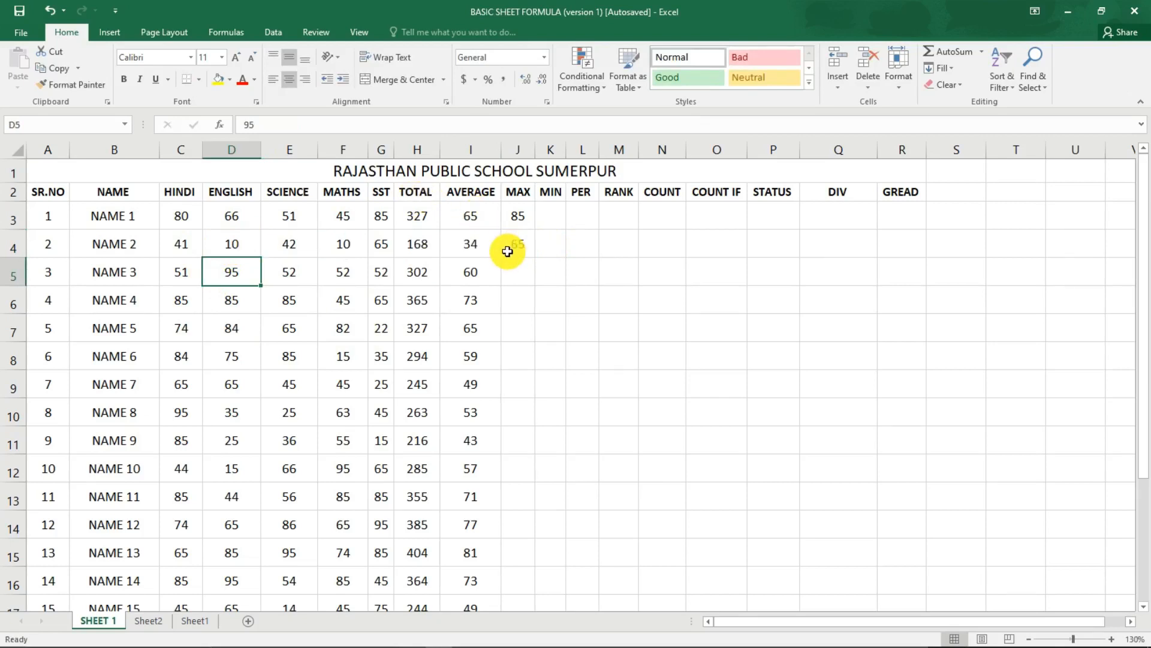
pyautogui.click(389, 247)
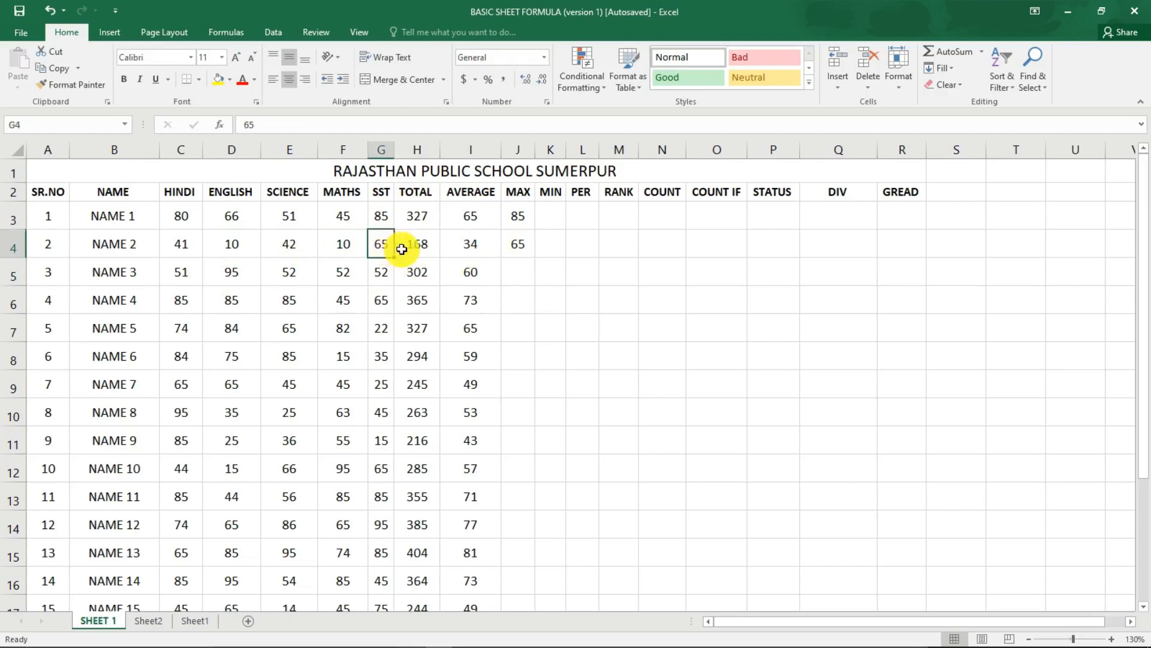
# Extend the MAX formula from J4 down the MAX column for the remaining students.
pyautogui.click(521, 272)
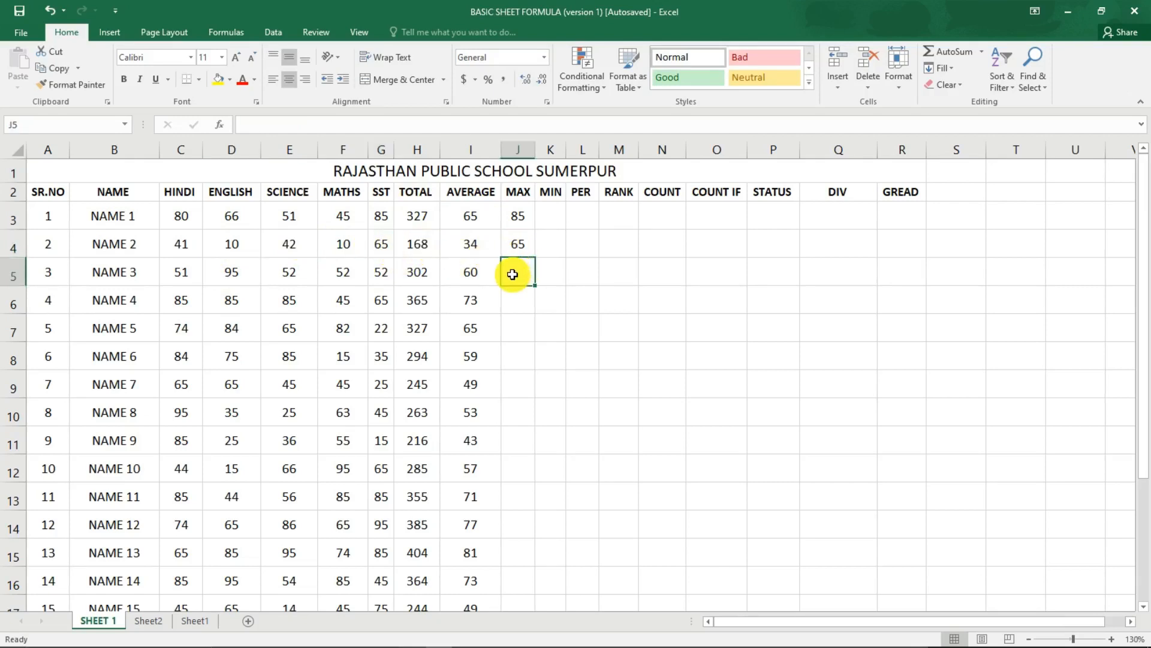
pyautogui.click(518, 243)
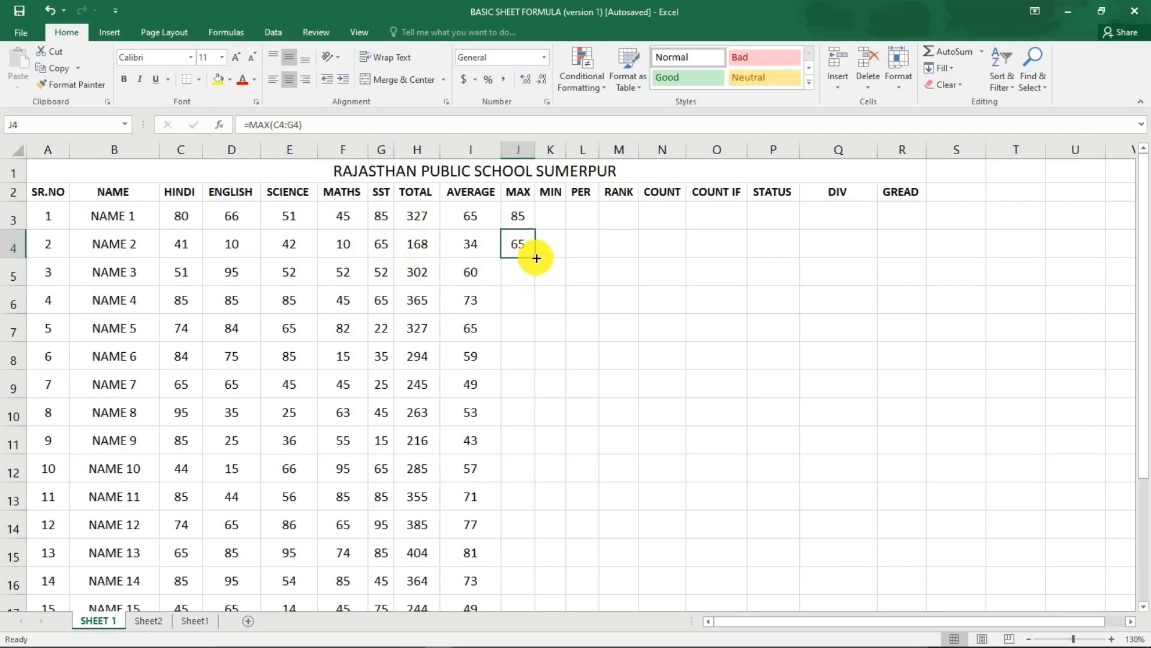
pyautogui.moveTo(536, 256); pyautogui.dragTo(524, 493)
pyautogui.scroll(4, 479, 454)
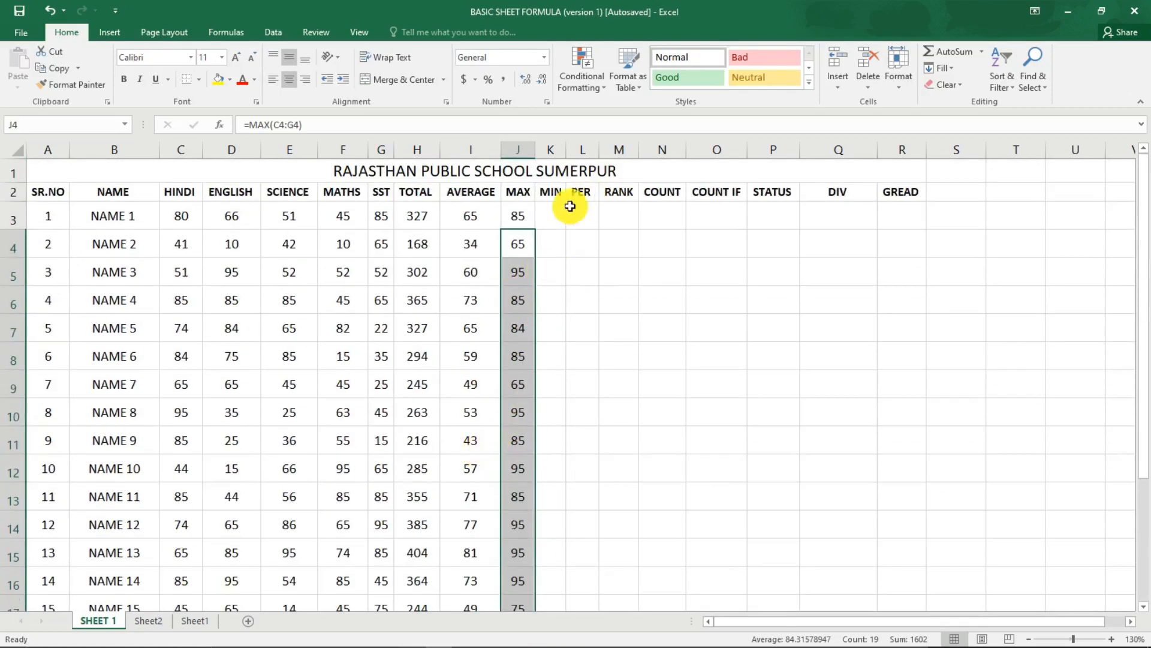
# Enter the formula =MIN(C3:G3) in the MIN cell K3 to find the lowest subject mark of NAME 1.
pyautogui.click(549, 211)
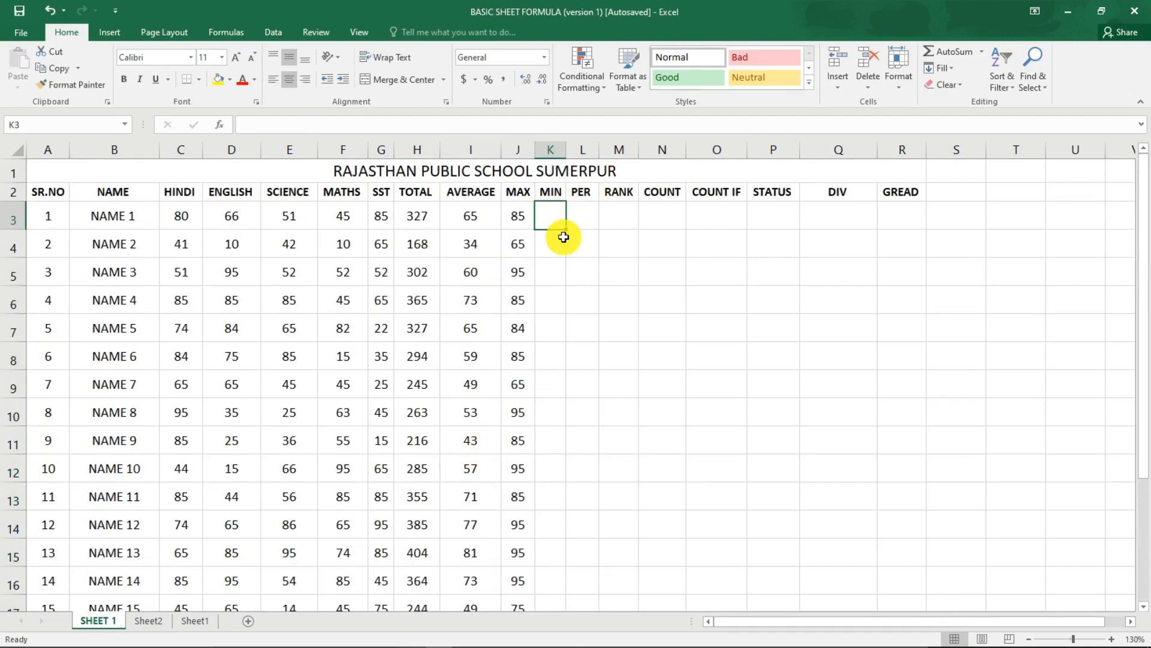
pyautogui.write('=MIN')
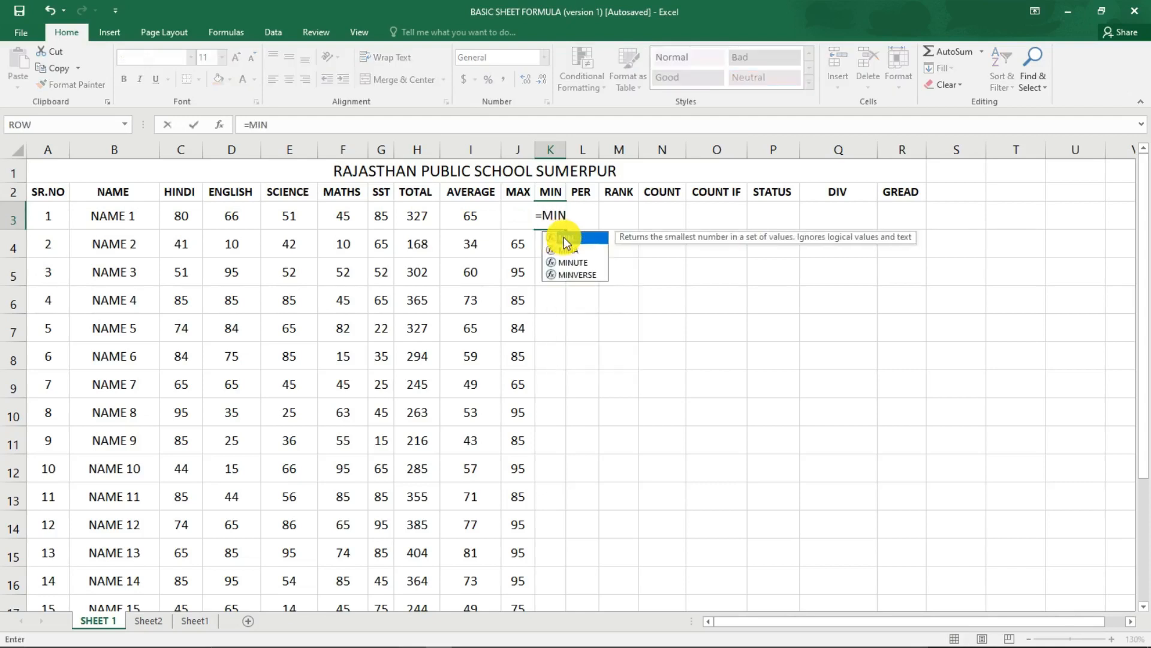
pyautogui.doubleClick(563, 238)
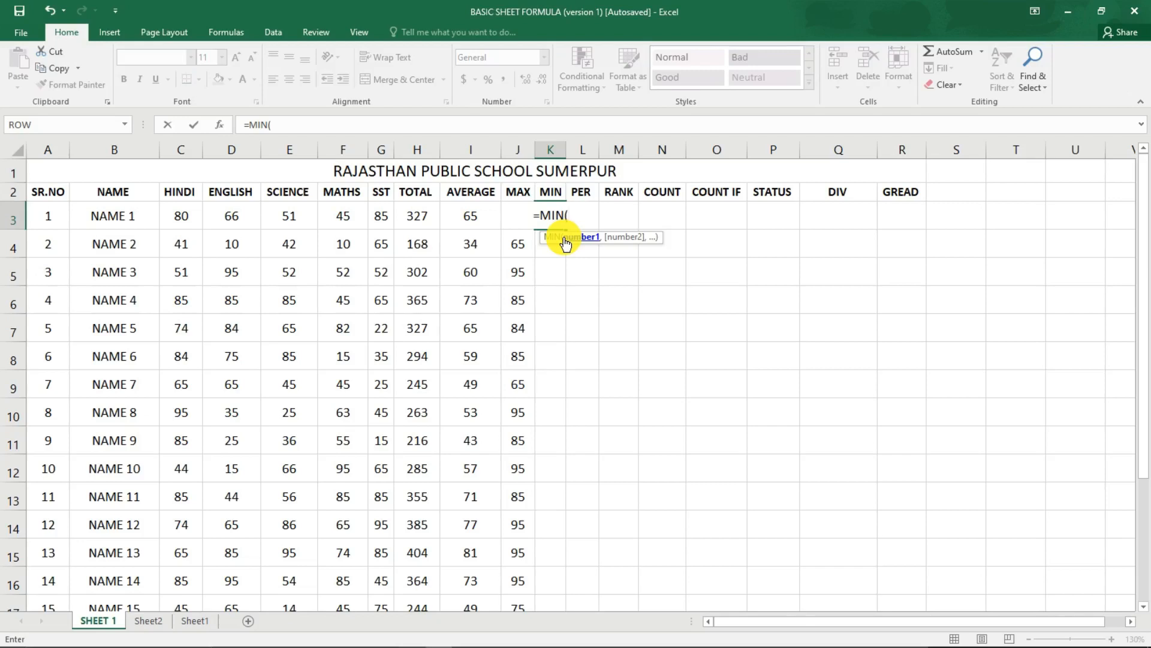
pyautogui.moveTo(176, 215); pyautogui.dragTo(376, 222)
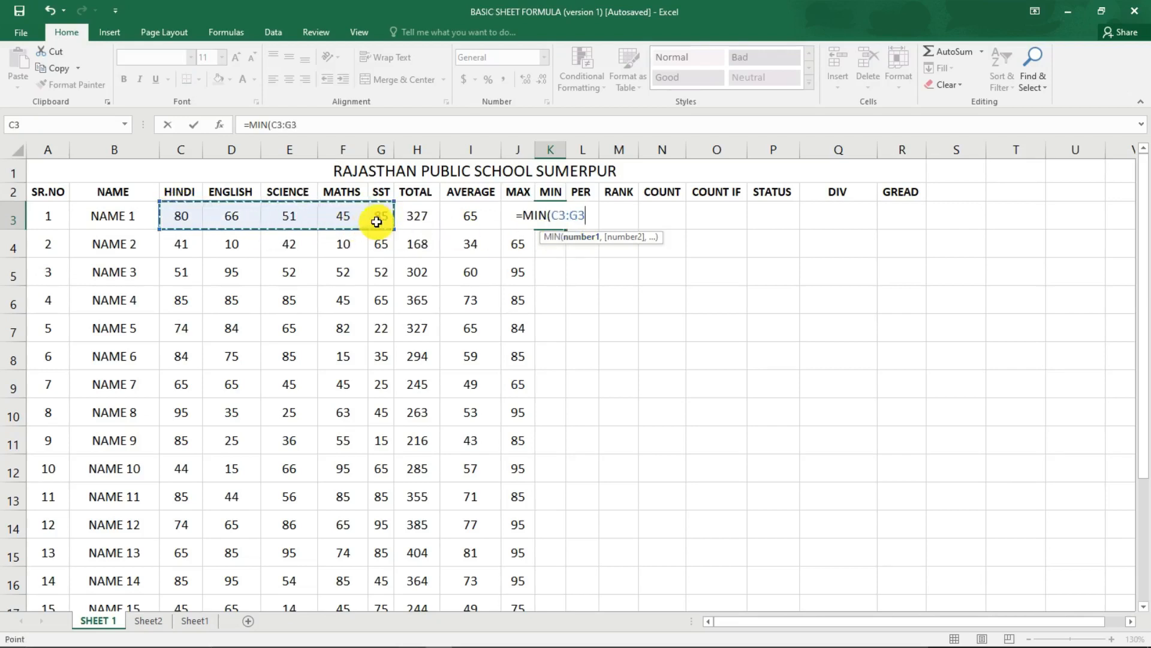
pyautogui.write(')')
pyautogui.press('Return')
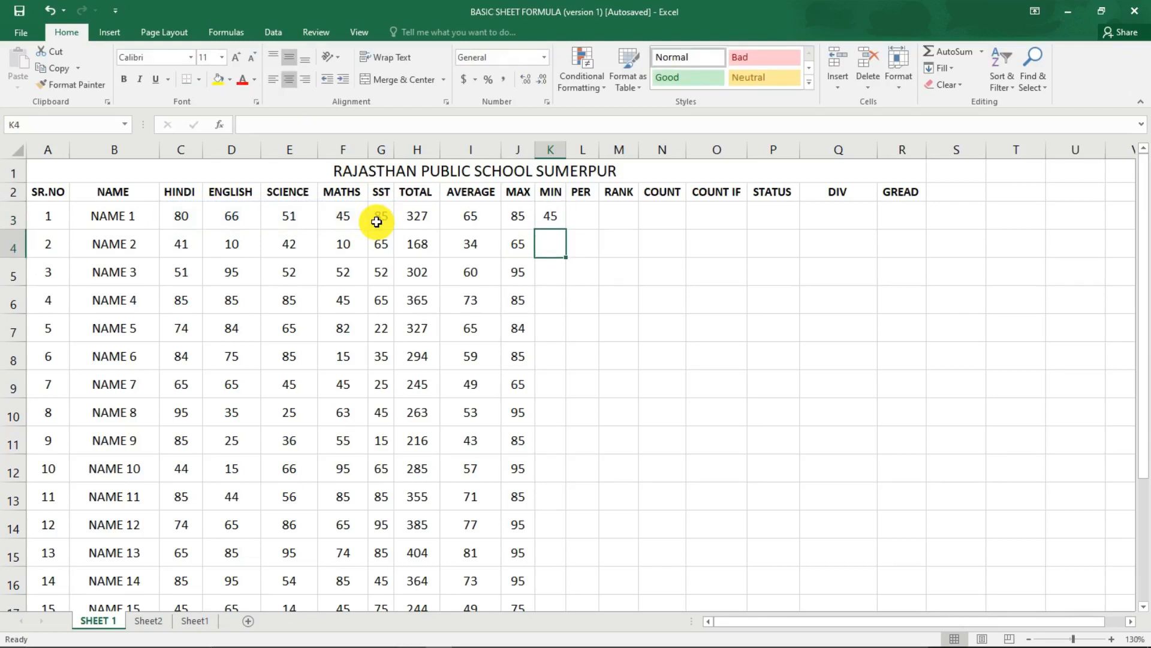
# Enter the formula =MIN(C4:G4) in the MIN cell K4 to find the lowest subject mark of NAME 2.
pyautogui.write('=')
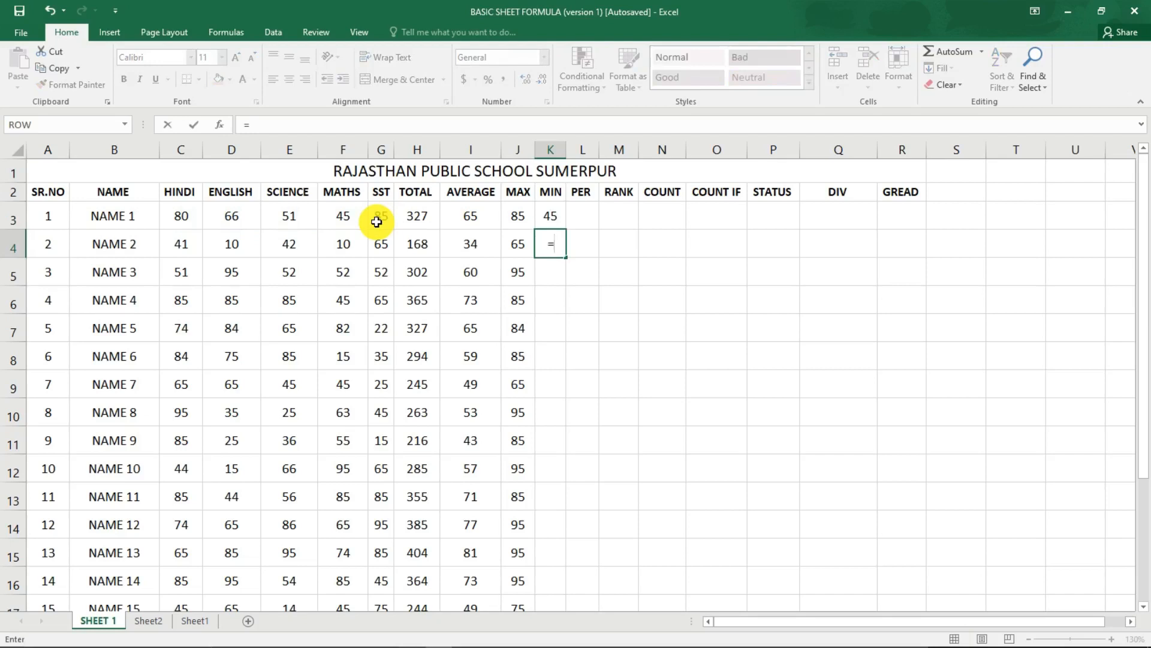
pyautogui.write('MIN(')
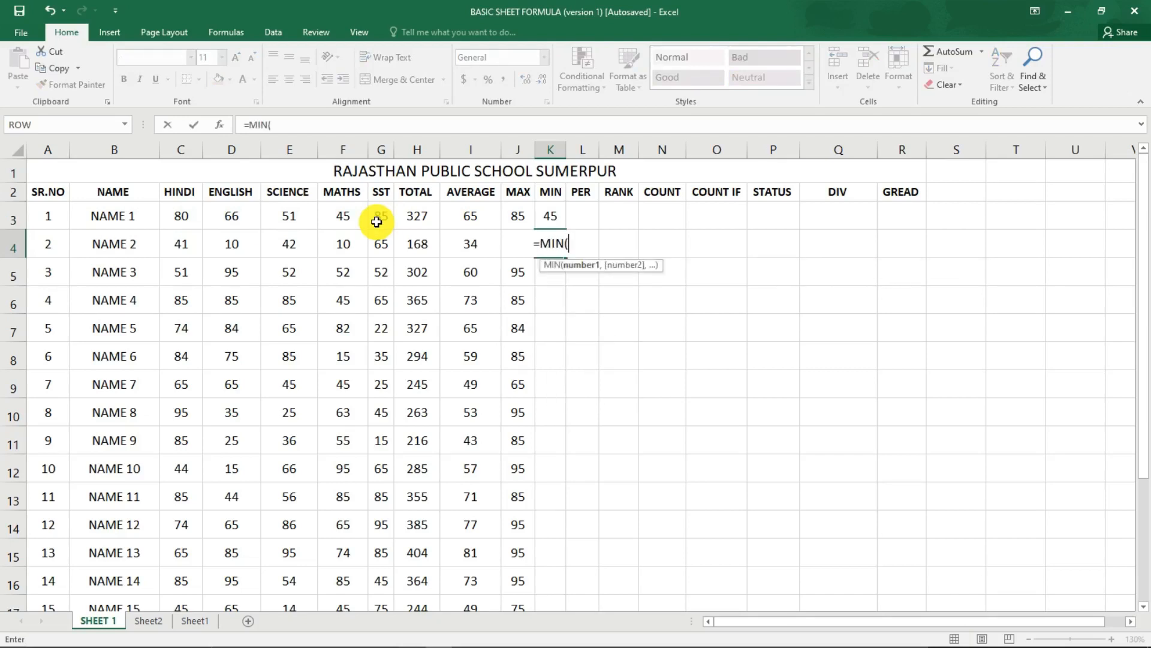
pyautogui.moveTo(379, 247); pyautogui.dragTo(186, 242)
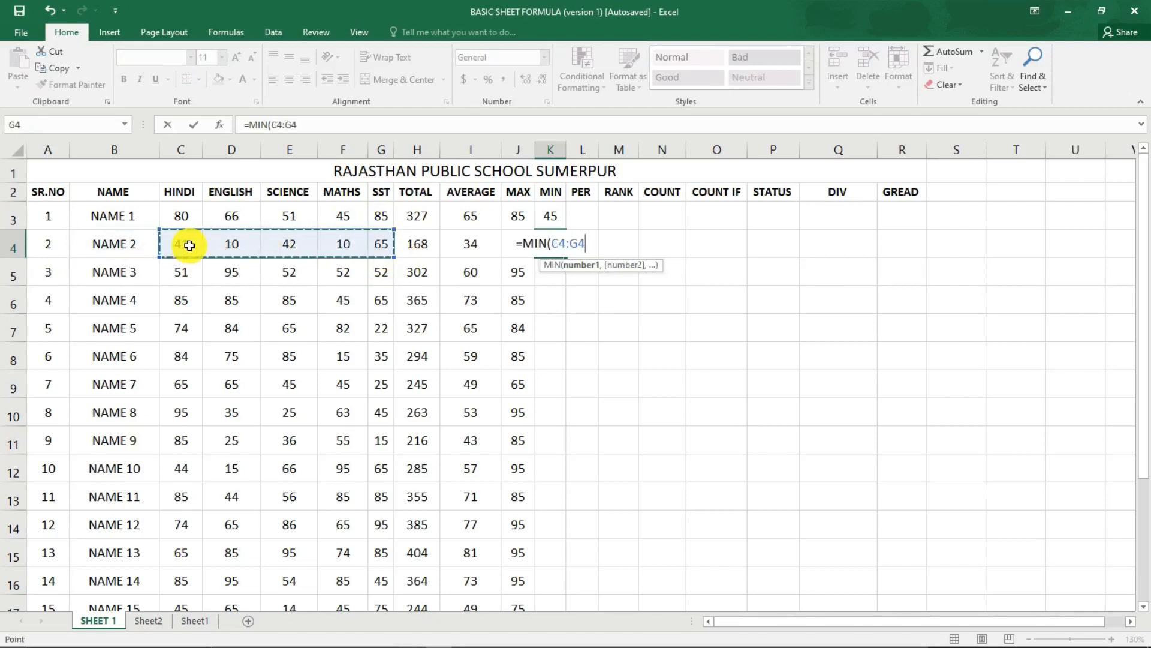
pyautogui.write(')')
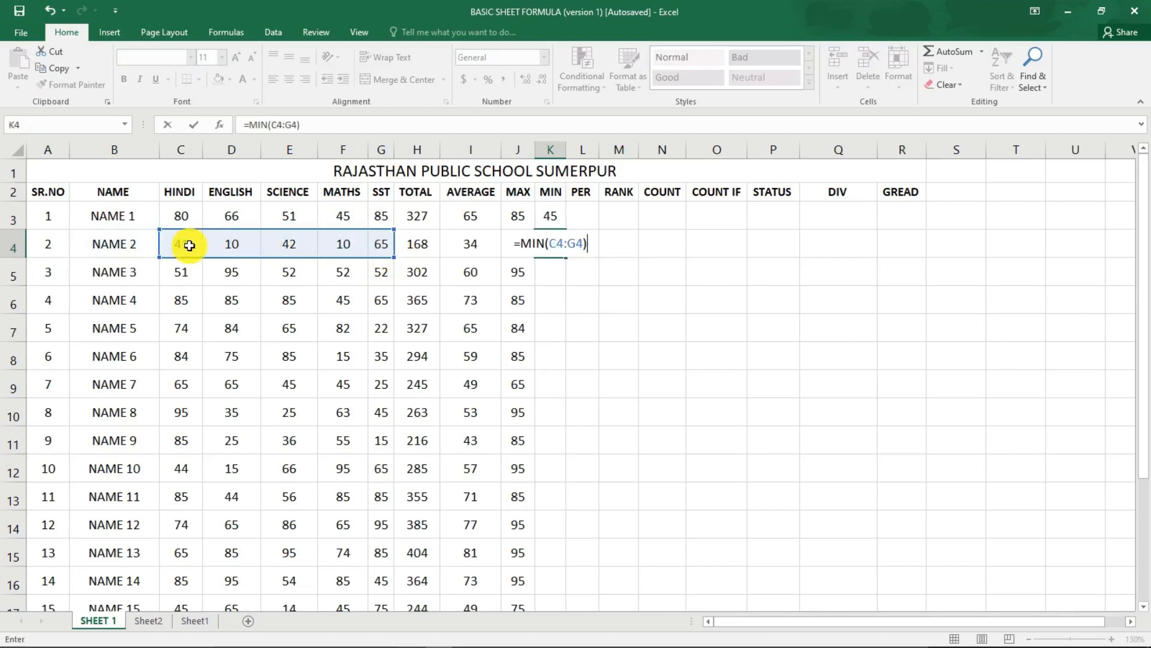
pyautogui.press('Return')
pyautogui.press('Return')
pyautogui.press('Up')
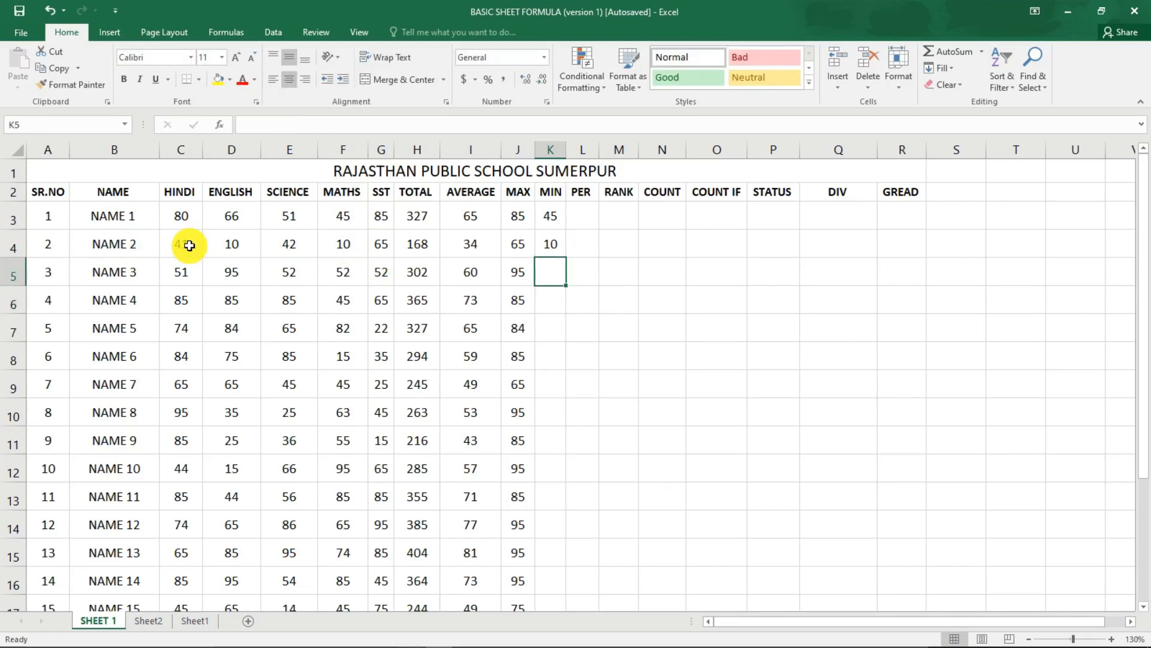
# Extend the MIN formula from K4 down the MIN column through NAME 20 and check the filled rows.
pyautogui.click(550, 243)
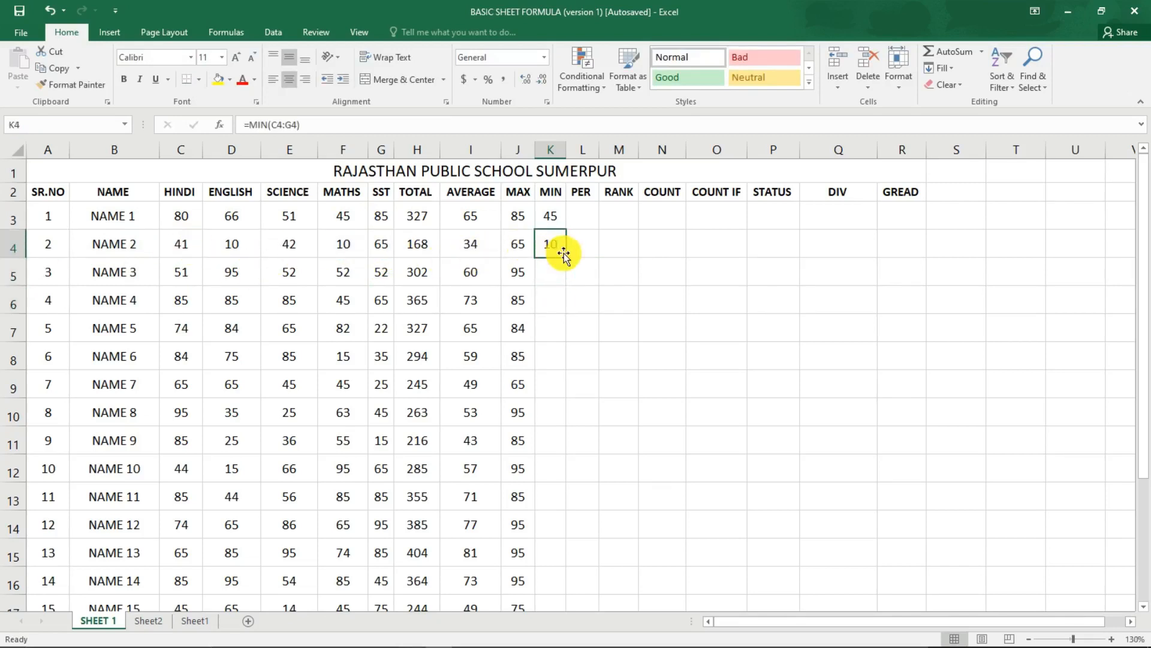
pyautogui.doubleClick(566, 256)
pyautogui.scroll(-5, 542, 322)
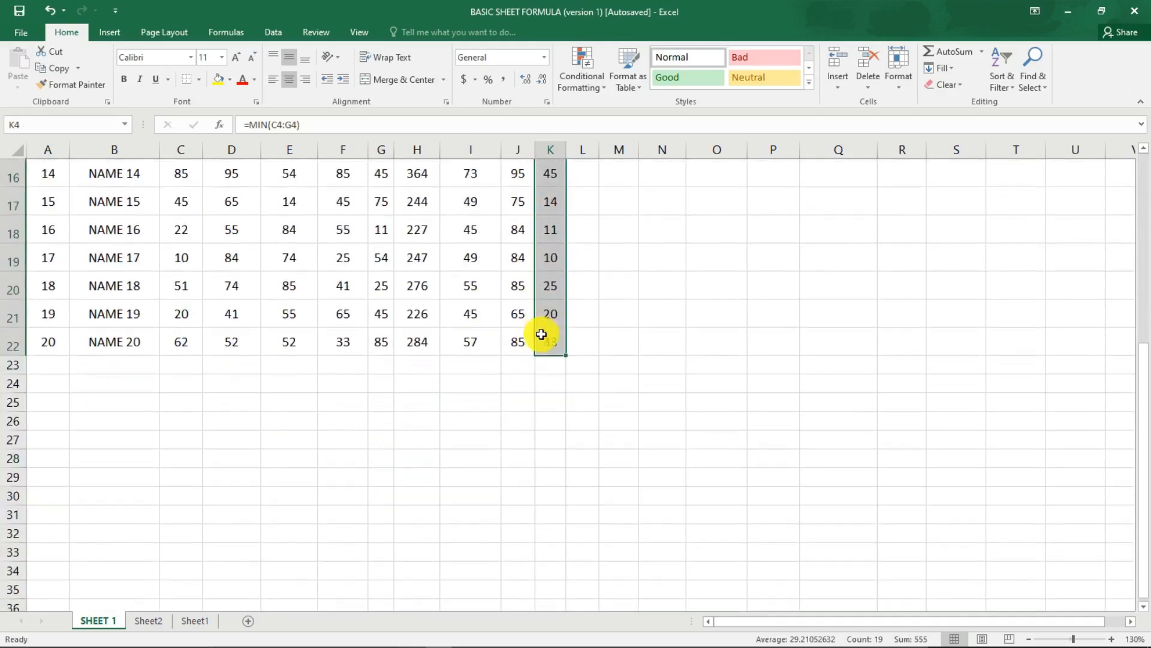
pyautogui.scroll(5, 538, 340)
# Enter the formula =H3/500*100 in the PER cell L3 to calculate the percentage of NAME 1.
pyautogui.click(590, 213)
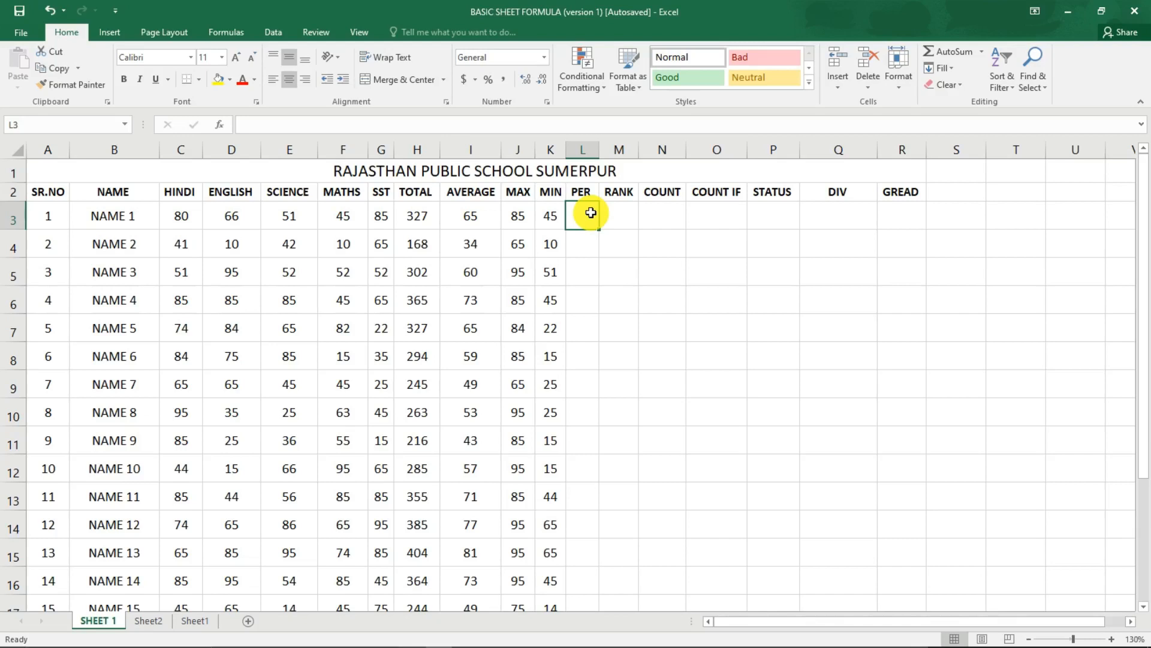
pyautogui.write('=')
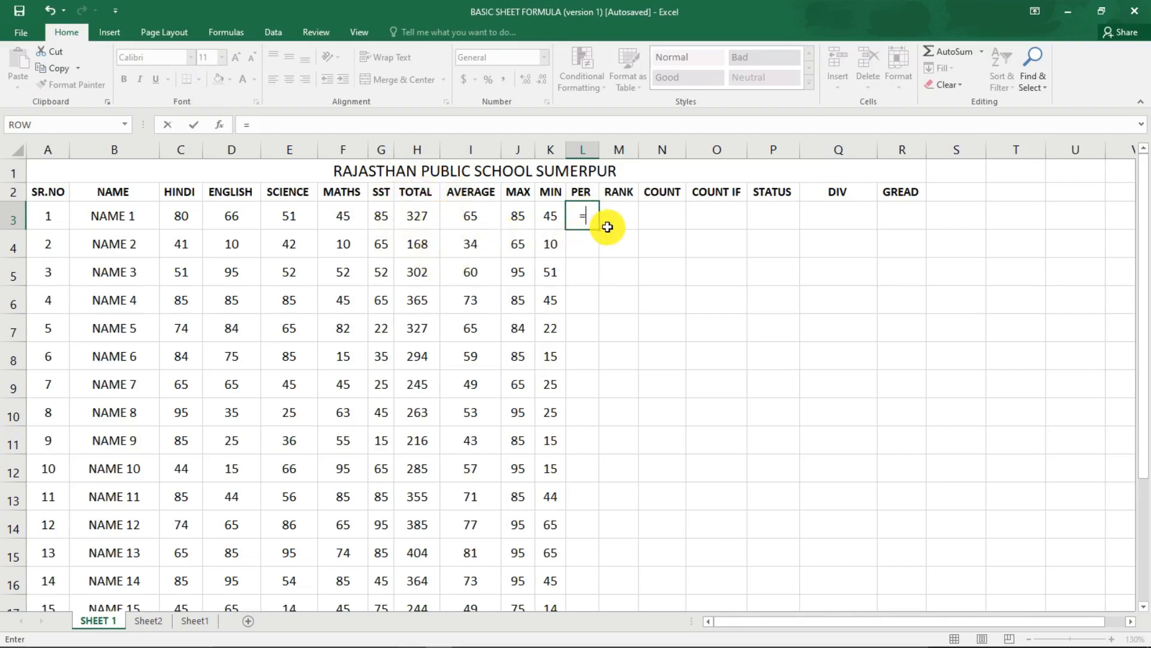
pyautogui.click(426, 217)
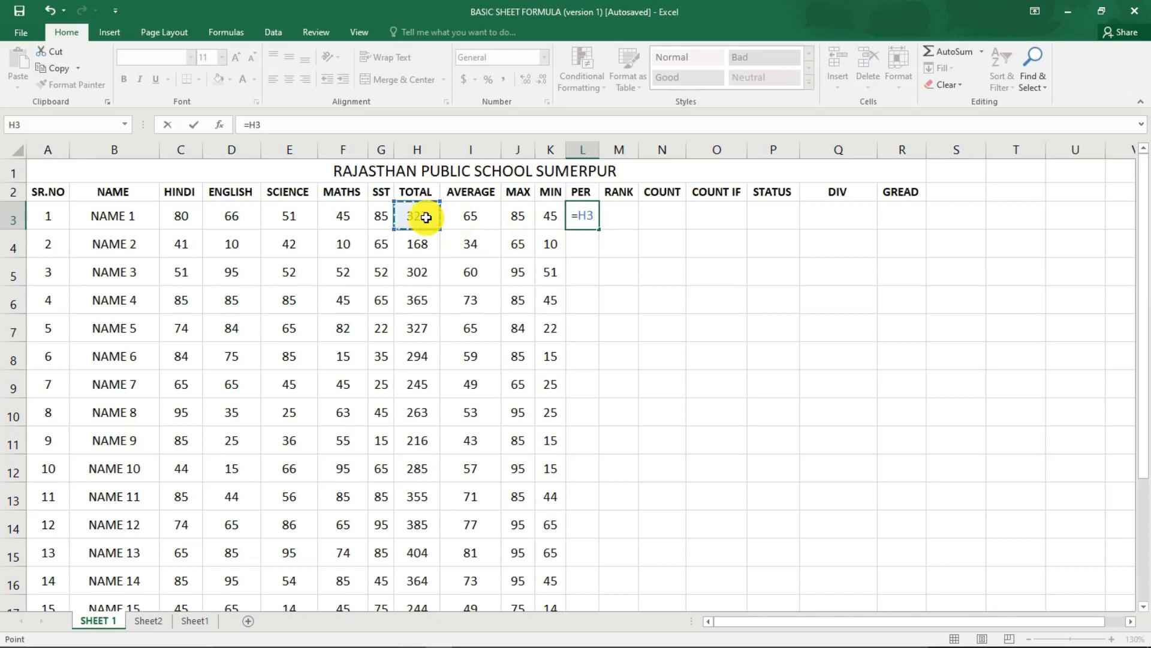
pyautogui.write('/')
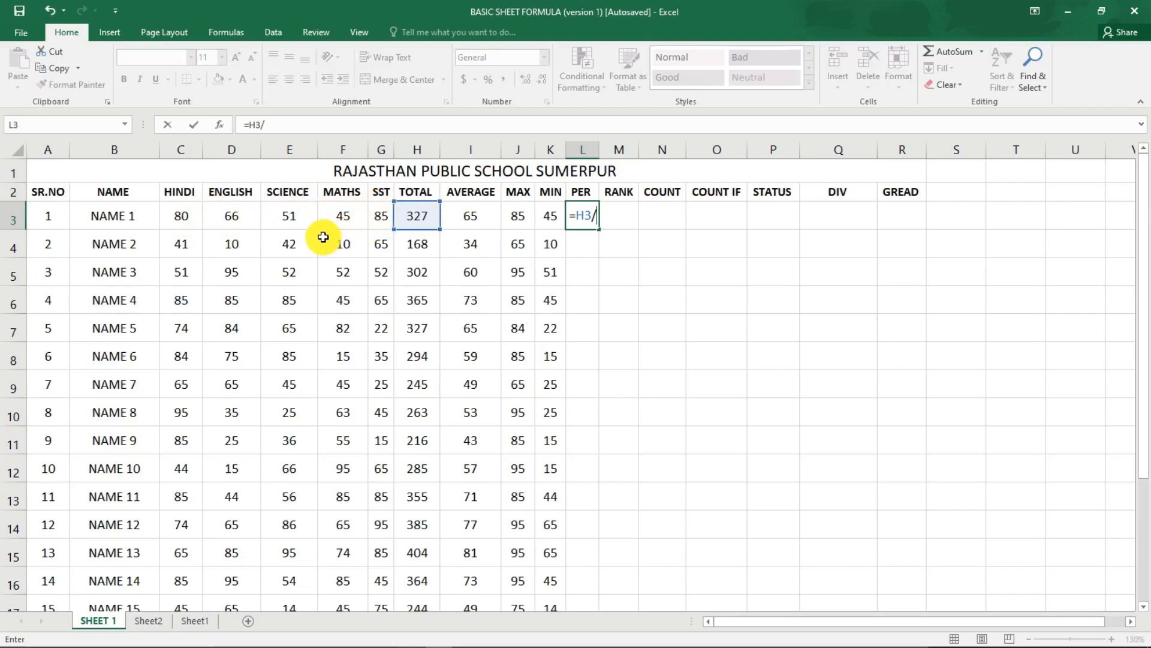
pyautogui.write('500')
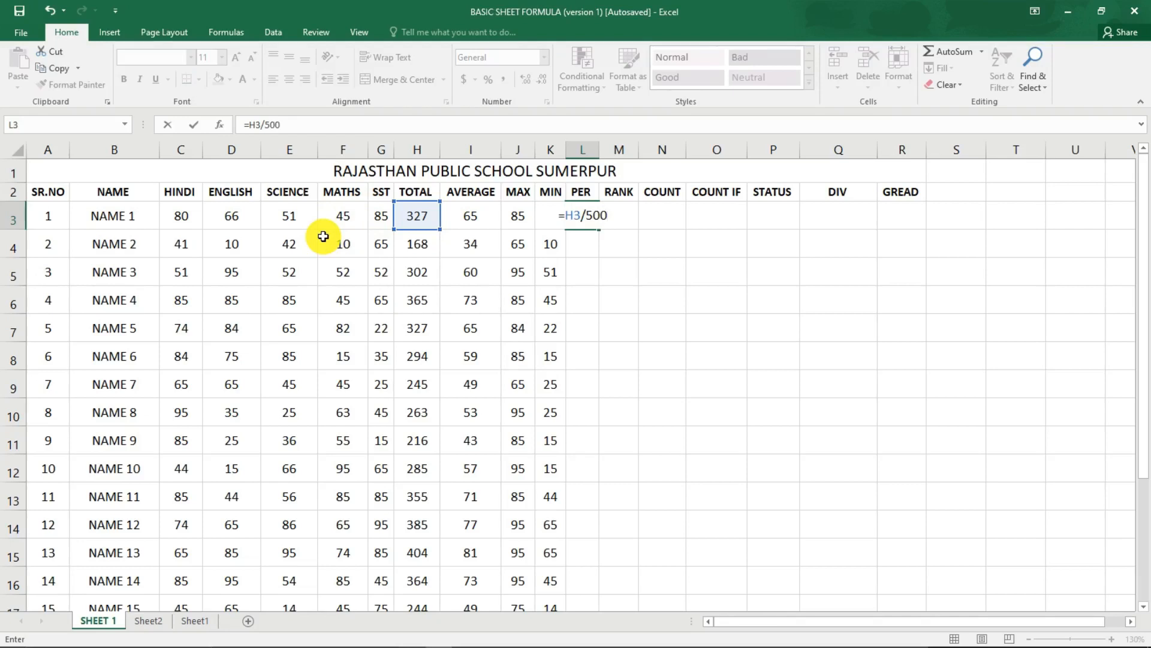
pyautogui.write('*')
pyautogui.write('100')
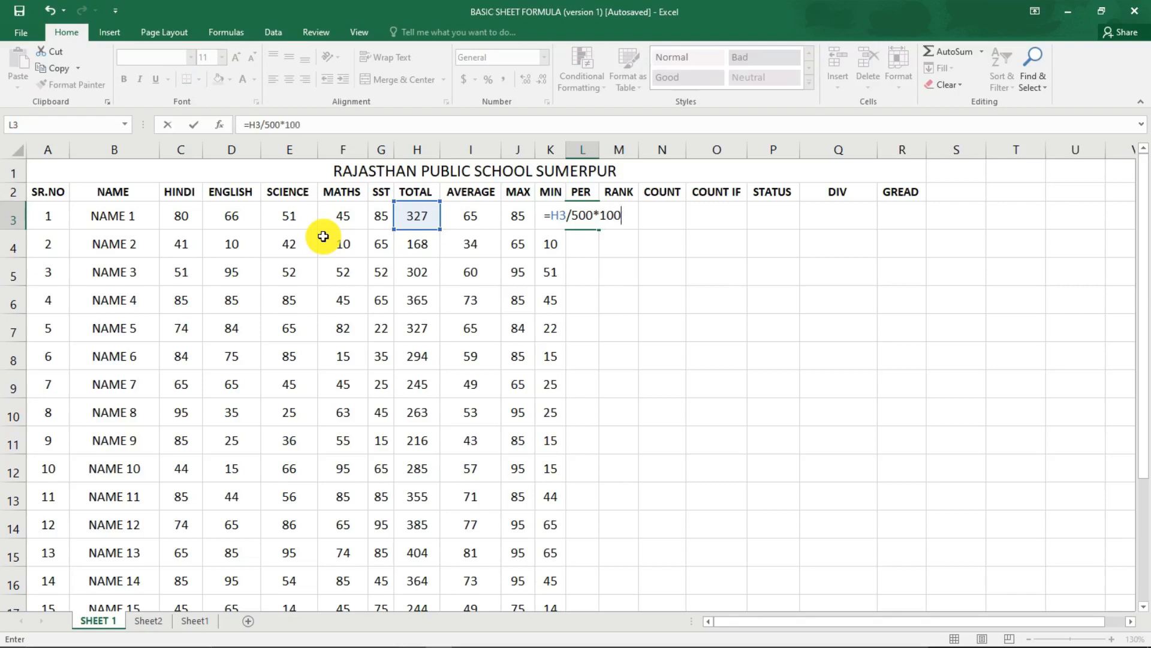
pyautogui.press('Return')
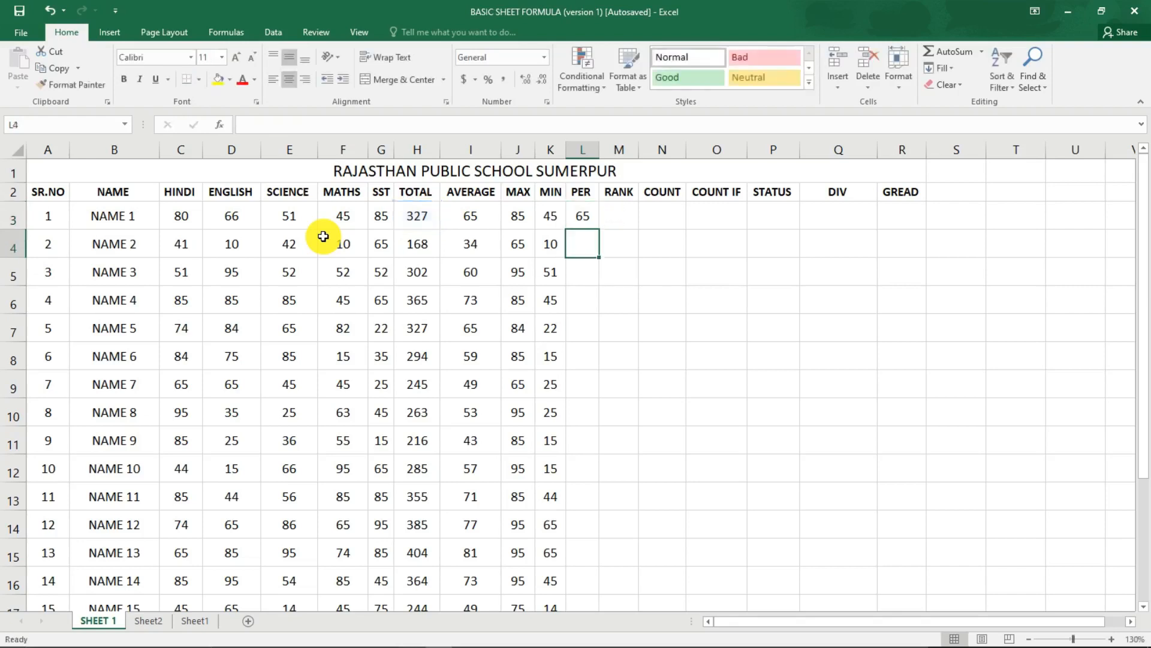
# Enter the formula =H4/500*100 in the PER cell L4 to calculate the percentage of NAME 2.
pyautogui.click(585, 211)
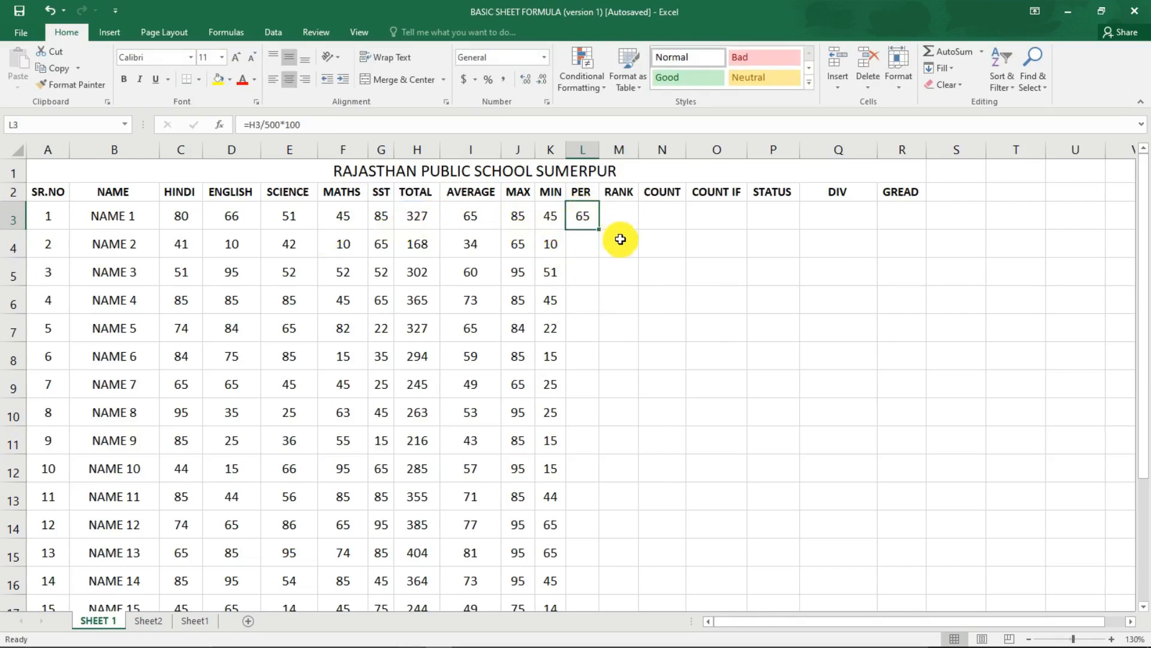
pyautogui.press('Down')
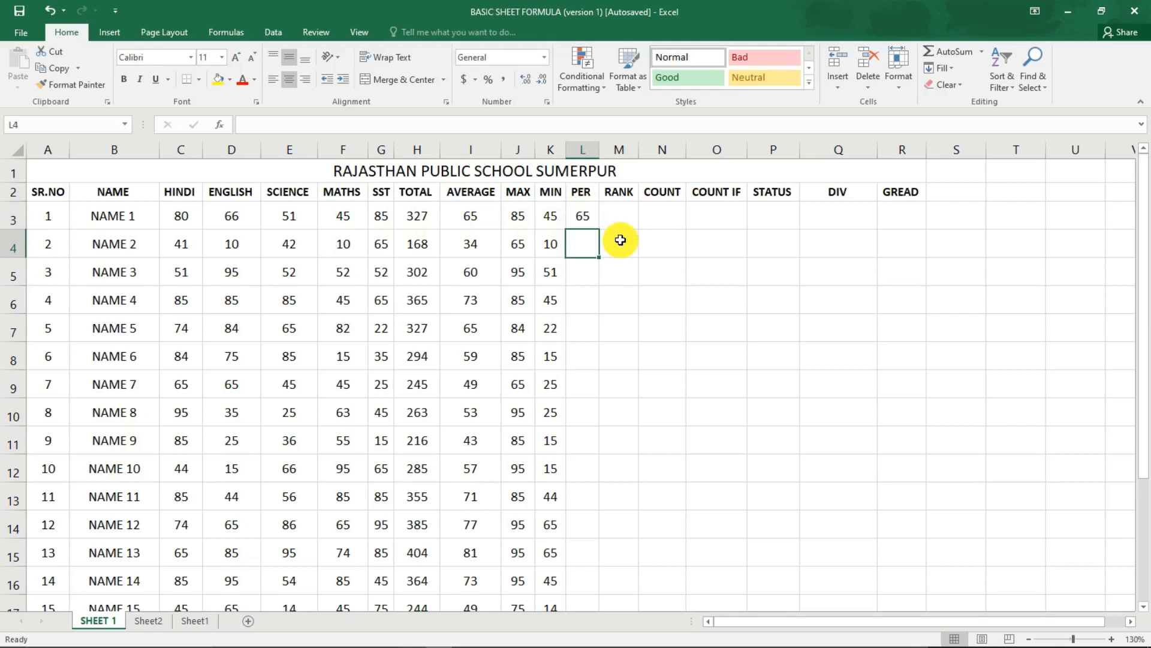
pyautogui.write('=')
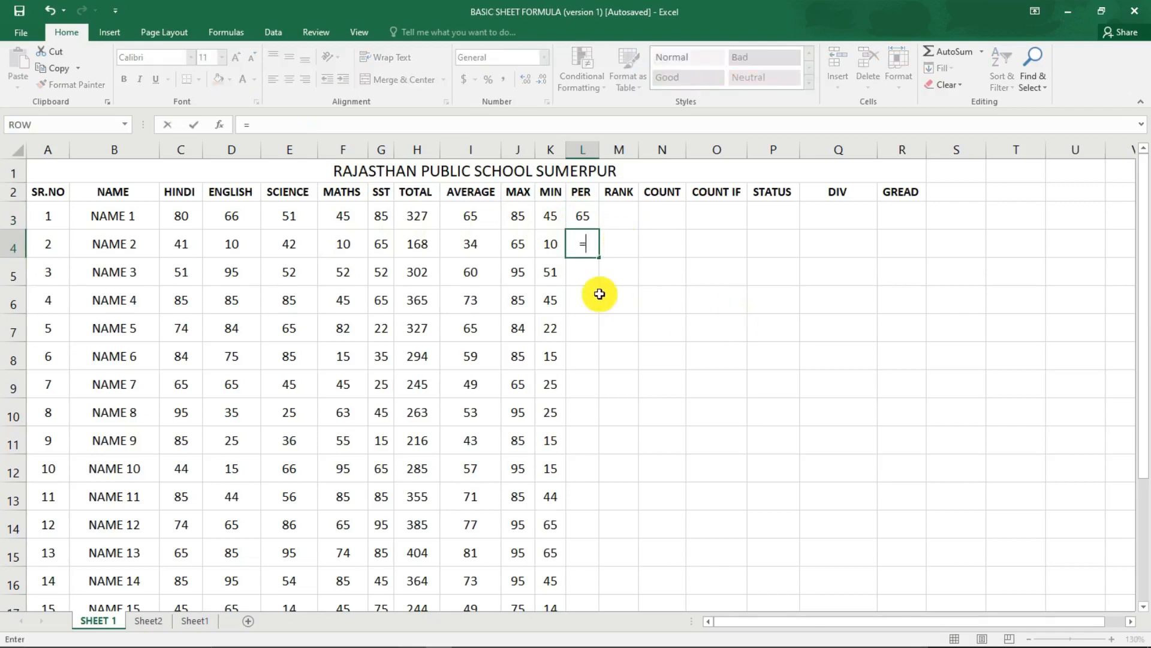
pyautogui.click(408, 244)
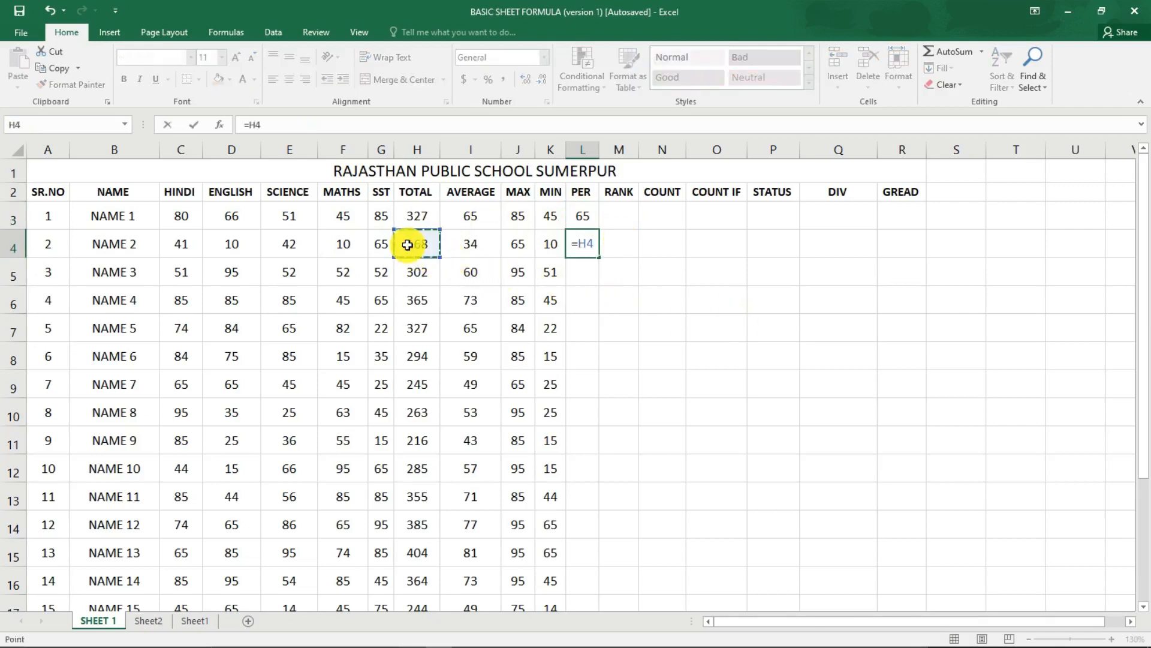
pyautogui.write('/')
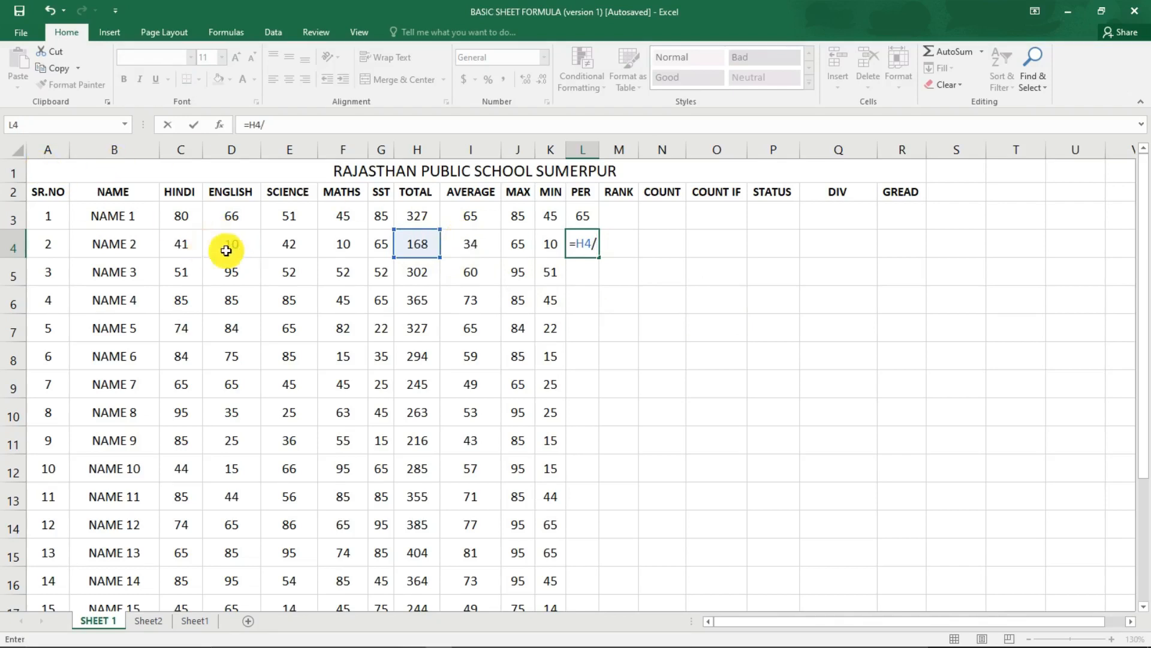
pyautogui.write('500*')
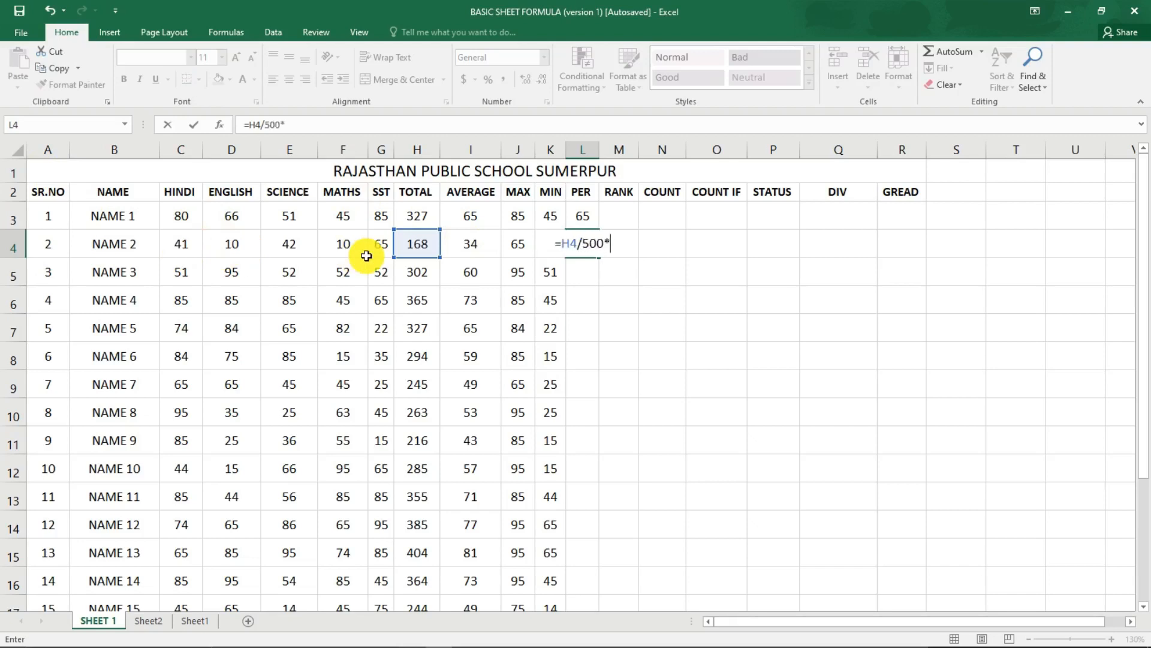
pyautogui.write('100')
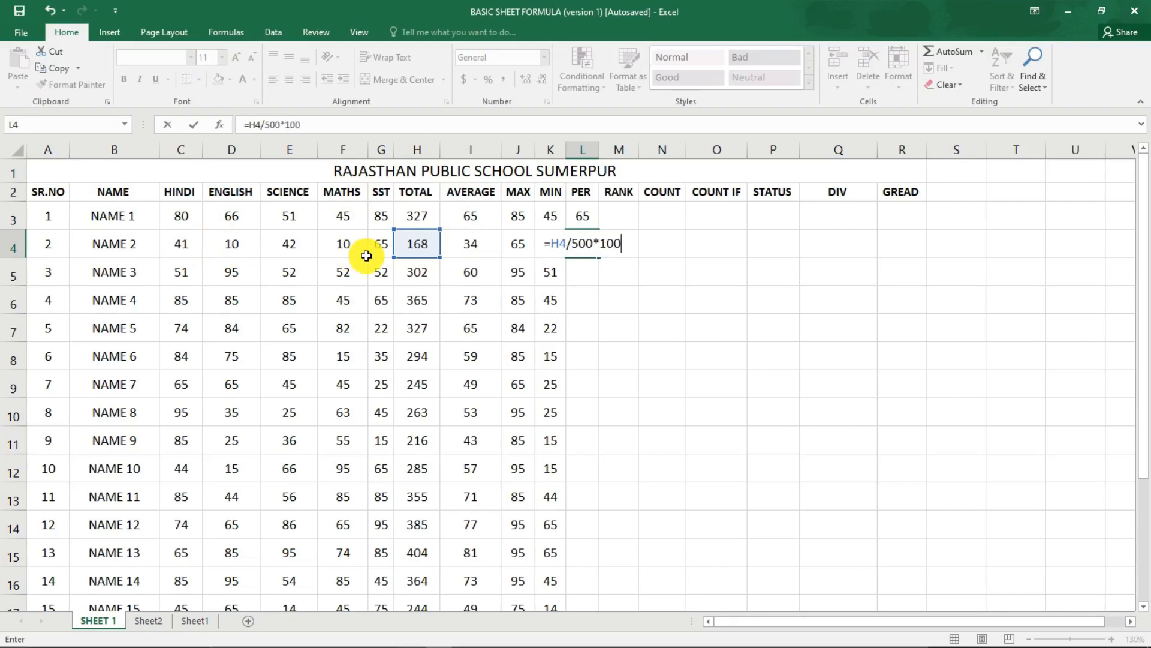
pyautogui.press('Return')
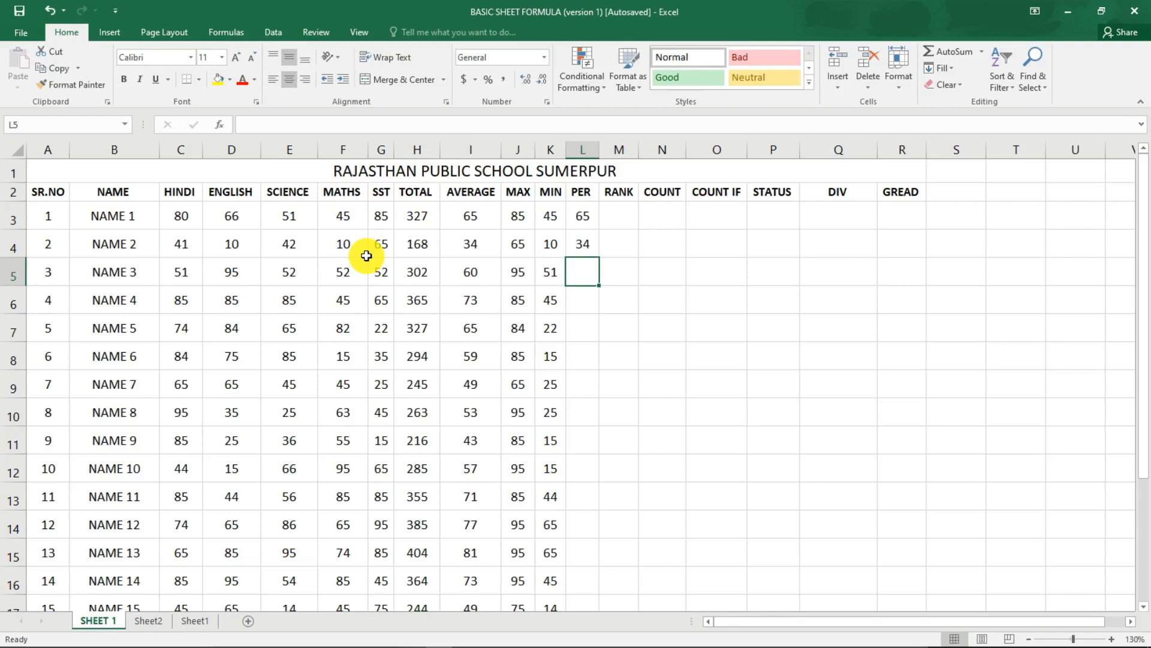
# Enter the formula =H5/500*100 in the PER cell L5 for NAME 3 and extend it down the column for the remaining students.
pyautogui.write('=')
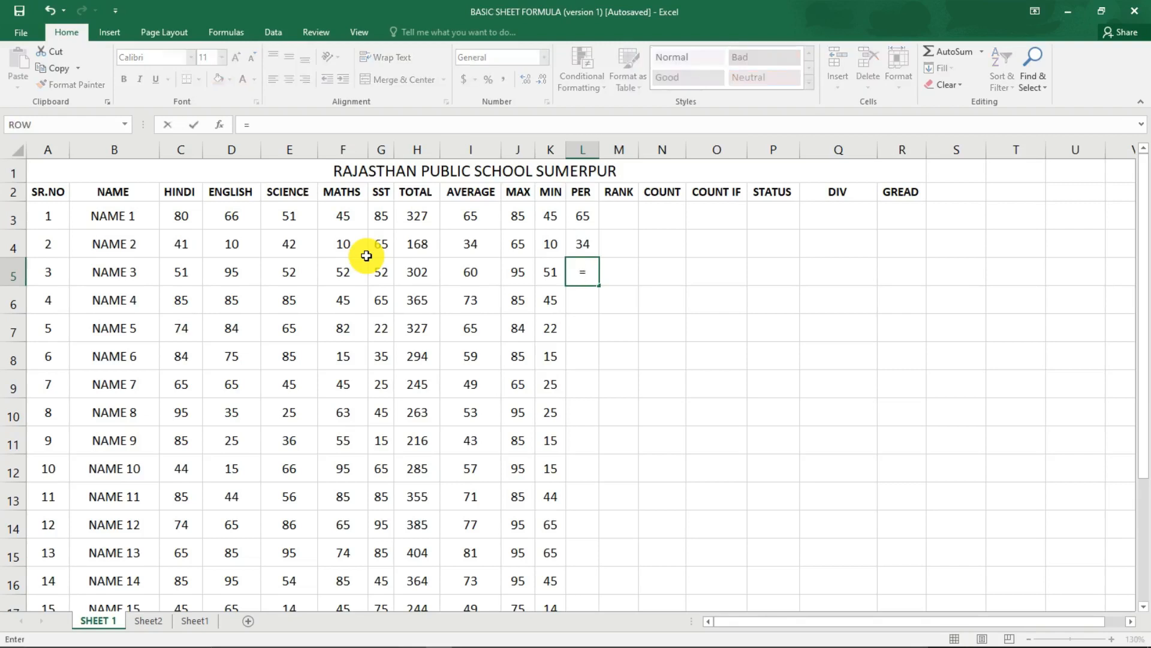
pyautogui.click(424, 279)
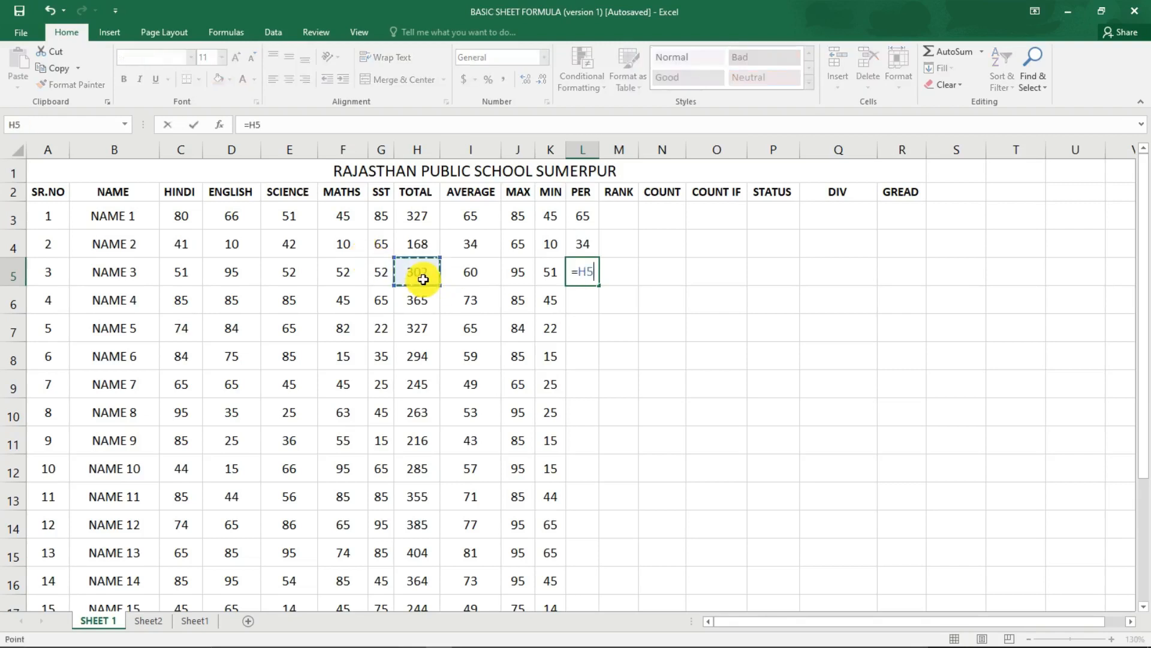
pyautogui.write('/500')
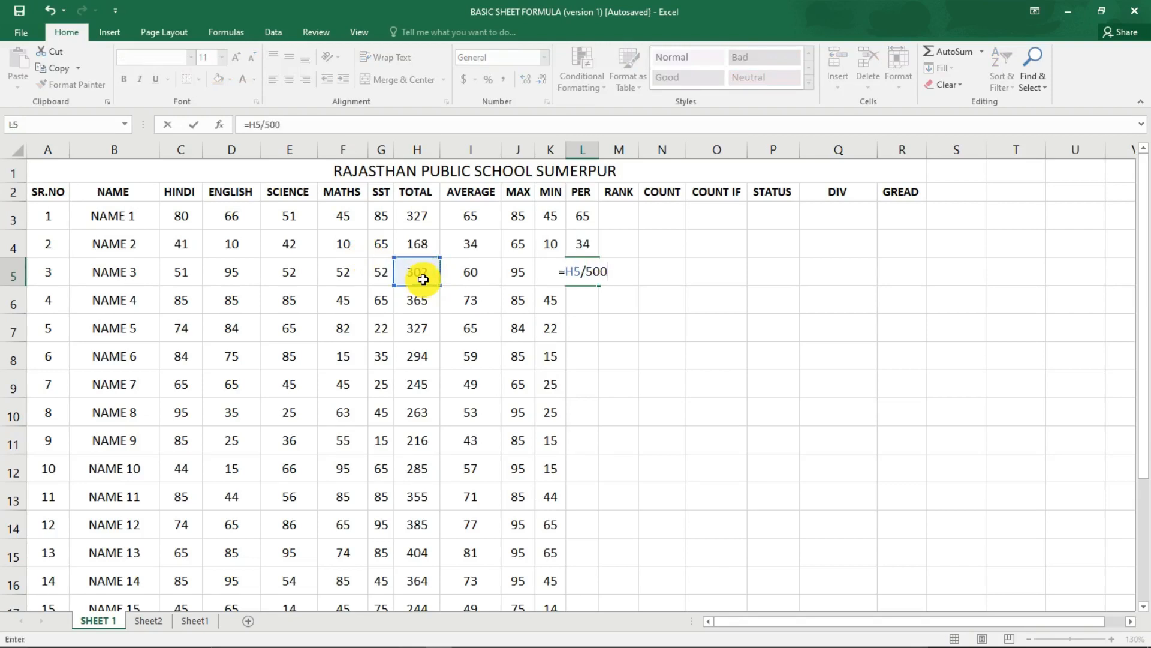
pyautogui.write('*100')
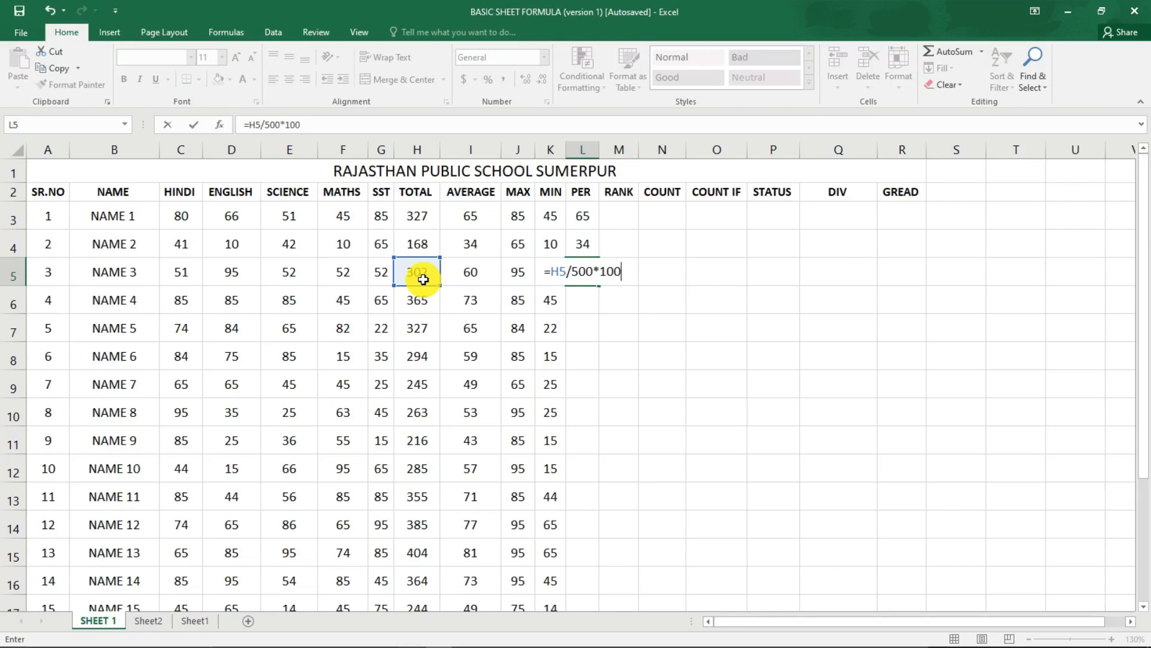
pyautogui.press('Return')
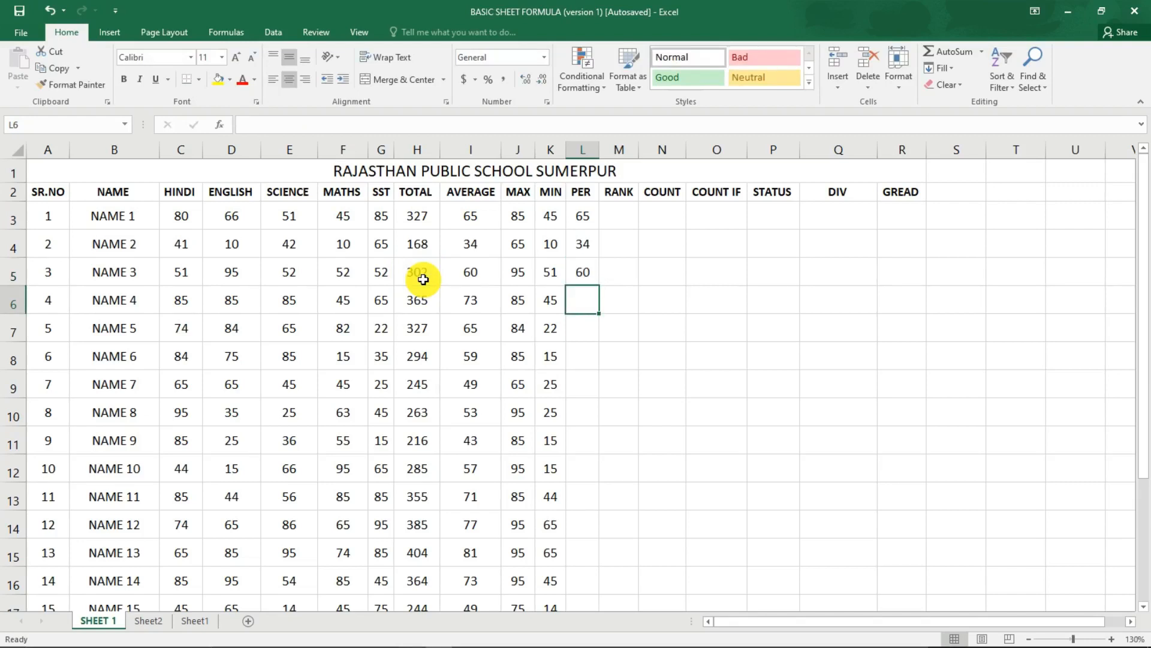
pyautogui.click(583, 273)
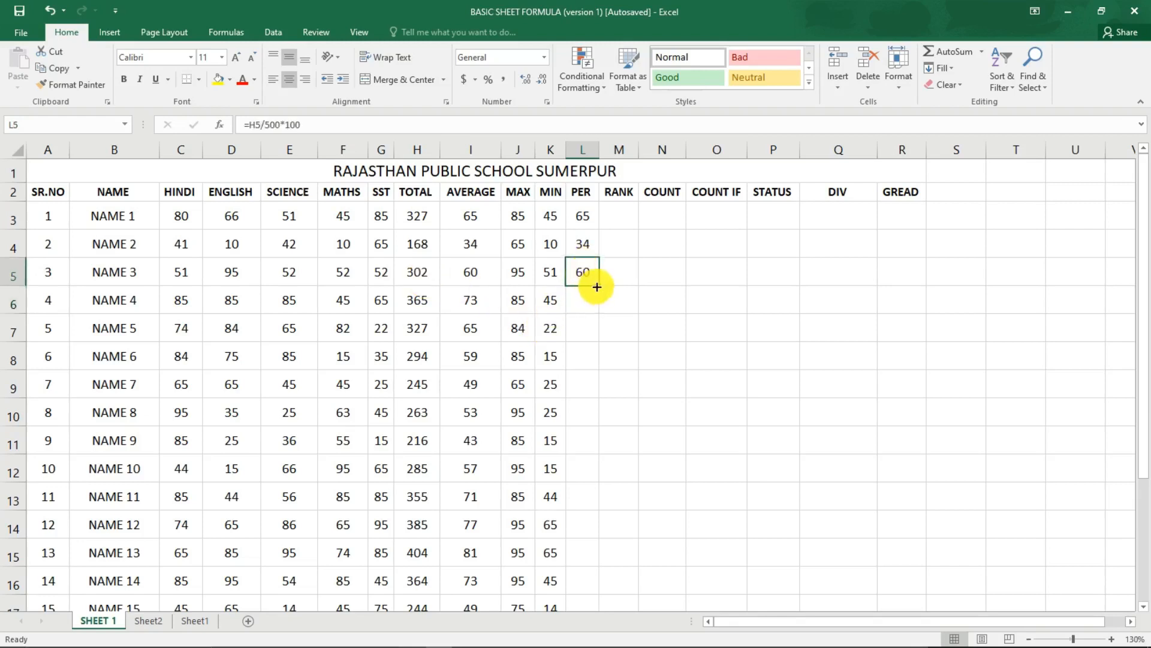
pyautogui.doubleClick(599, 286)
# Begin a RANK formula in the RANK cell M3 with the total of NAME 1, H3, as the number to rank.
pyautogui.click(624, 223)
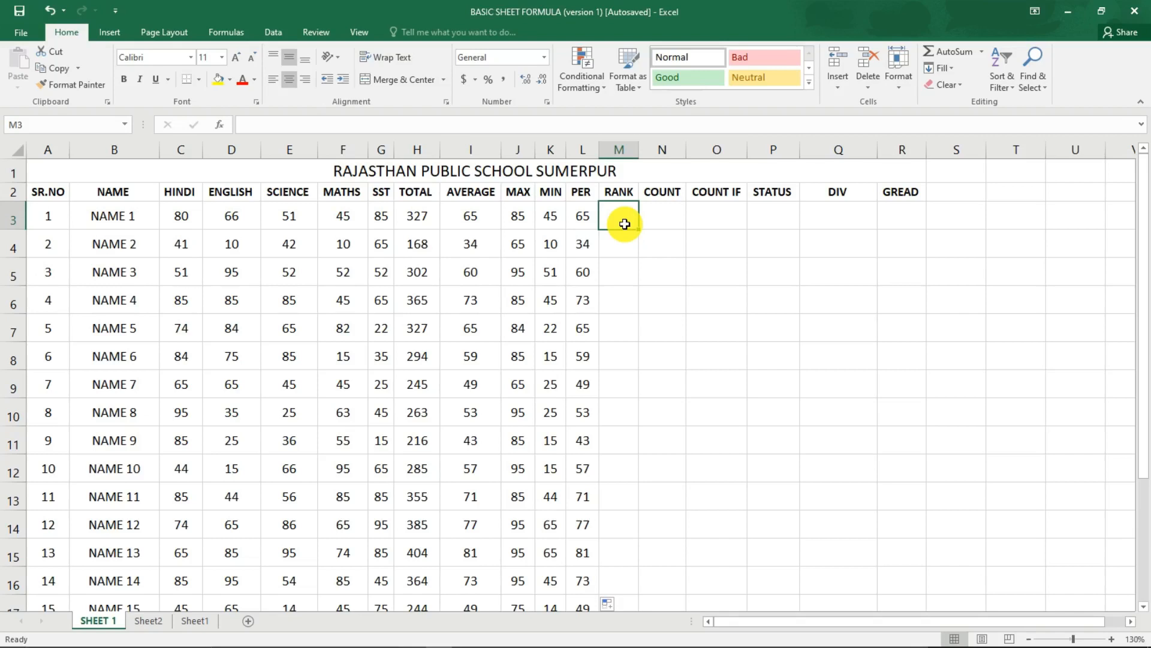
pyautogui.write('=')
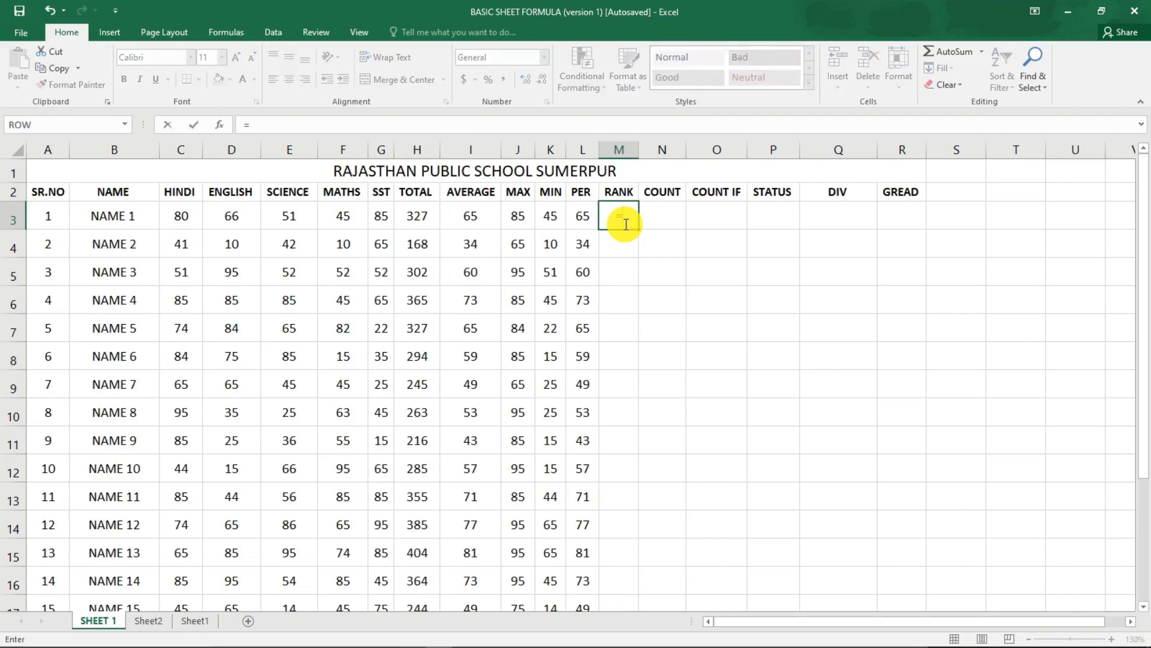
pyautogui.write('RANK')
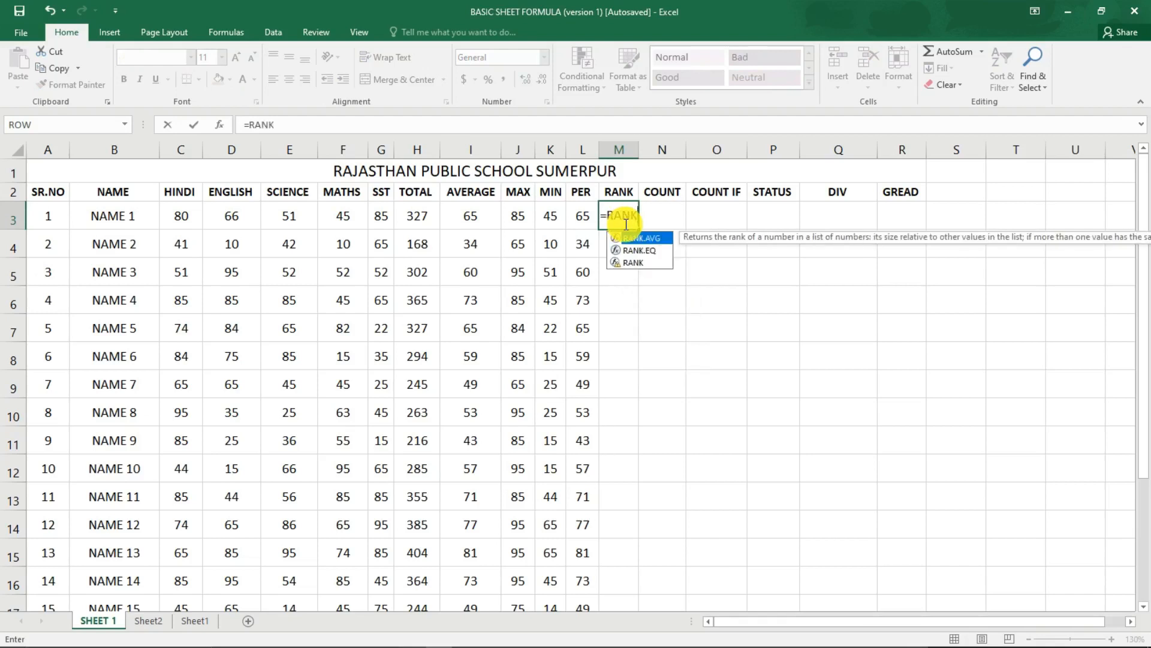
pyautogui.write('(')
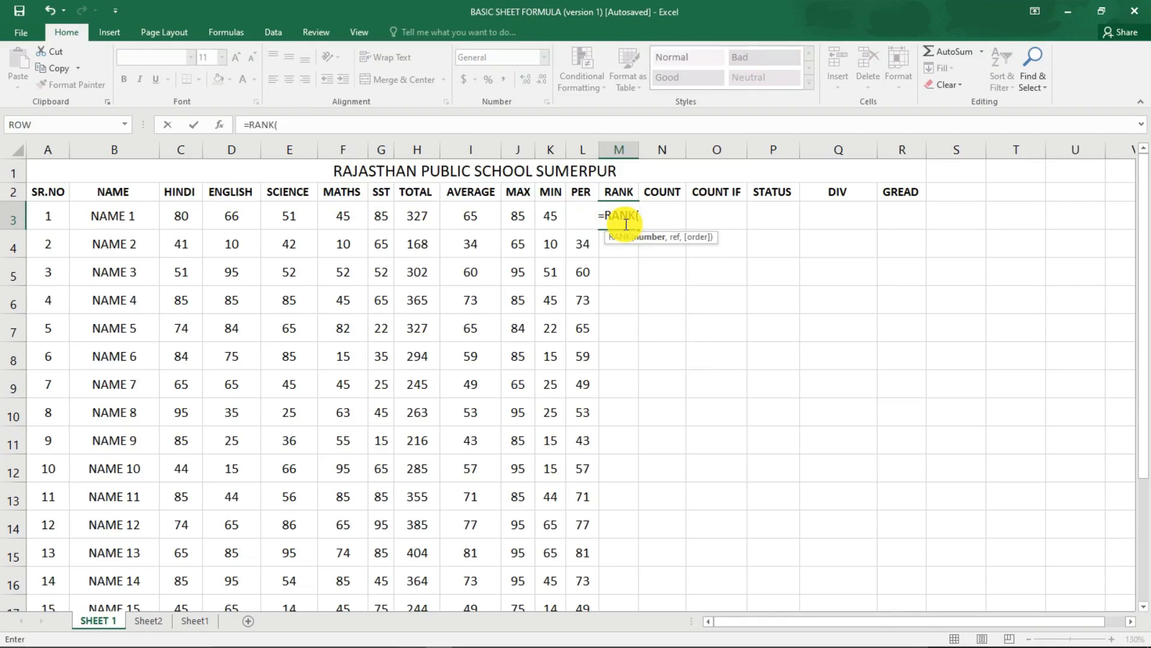
pyautogui.click(424, 215)
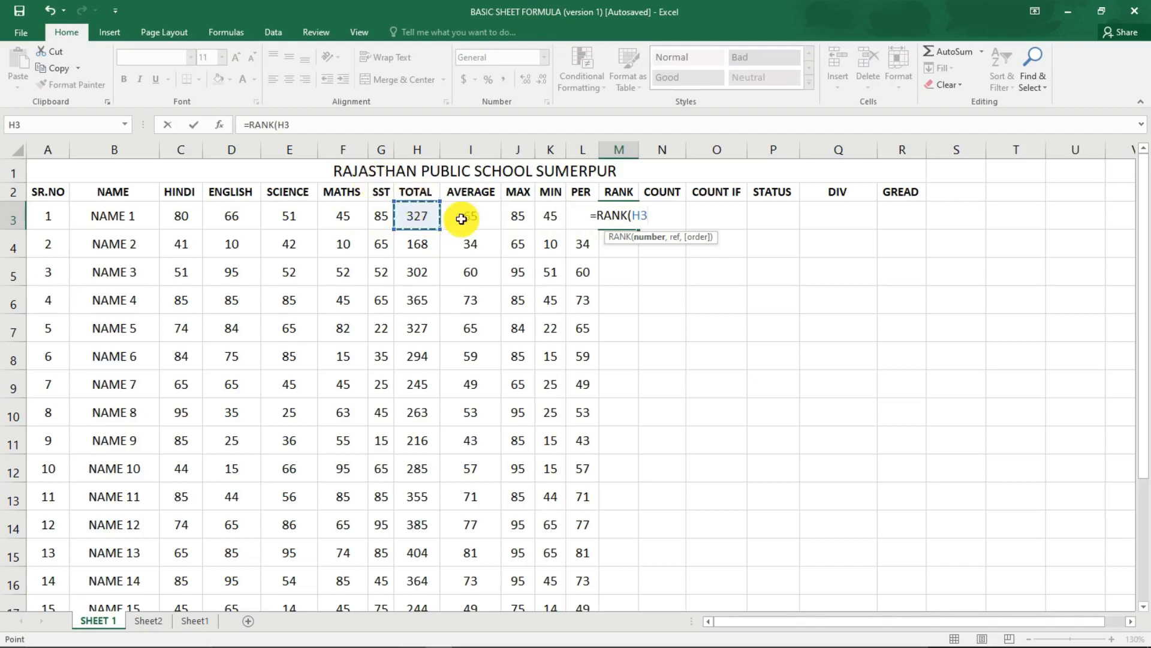
pyautogui.write(',')
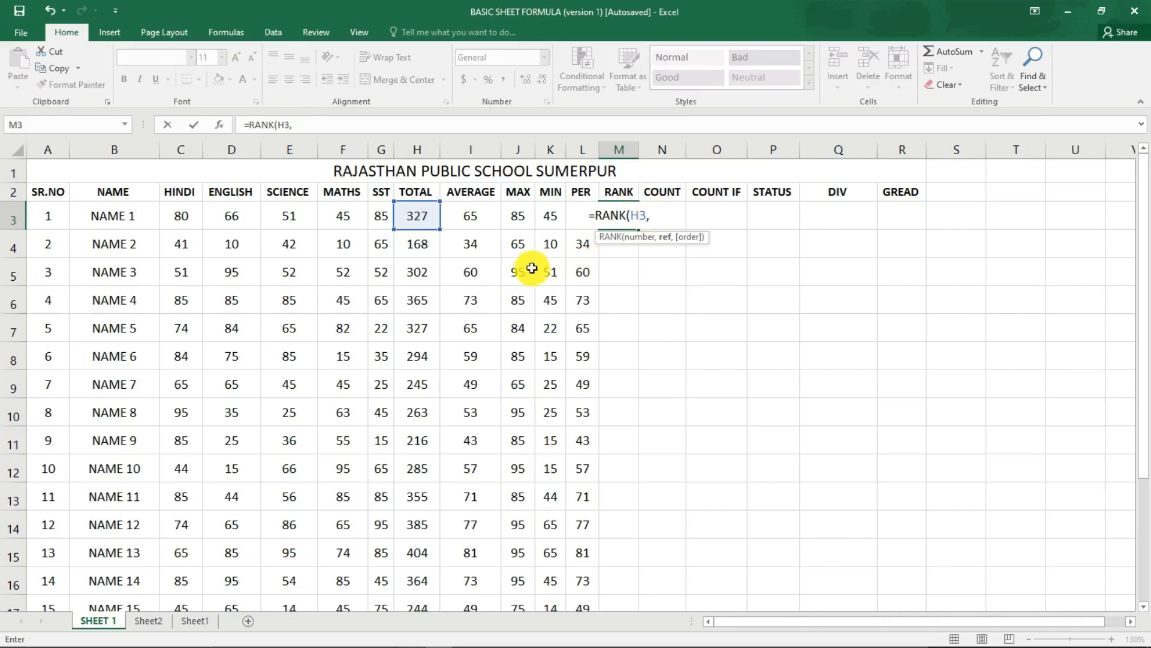
# Set the totals H3:H22 as the reference range of the RANK formula in M3.
pyautogui.scroll(-2, 408, 454)
pyautogui.scroll(2, 408, 454)
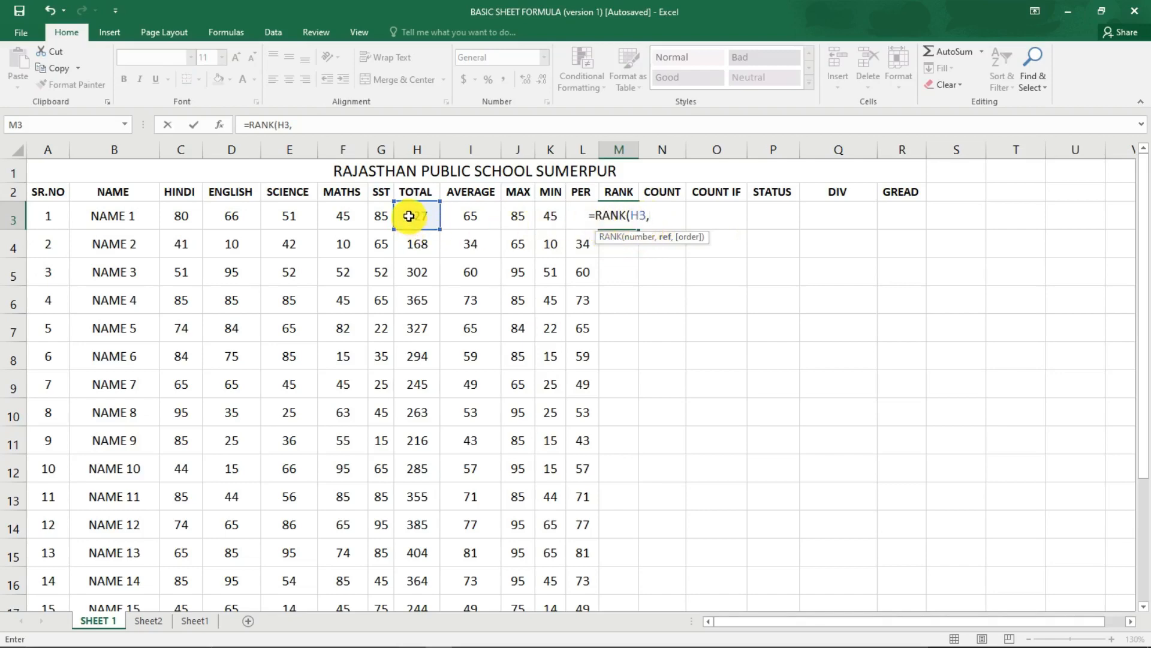
pyautogui.scroll(-4, 412, 250)
pyautogui.scroll(4, 410, 251)
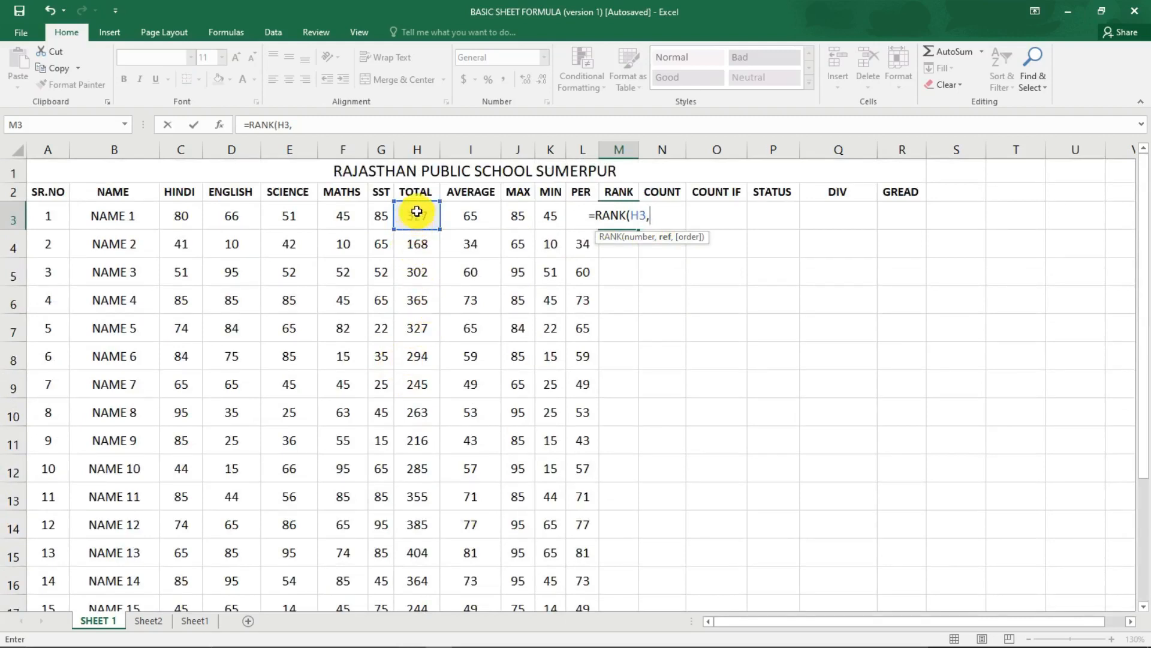
pyautogui.moveTo(417, 214); pyautogui.dragTo(417, 471)
pyautogui.moveTo(426, 551); pyautogui.dragTo(402, 489)
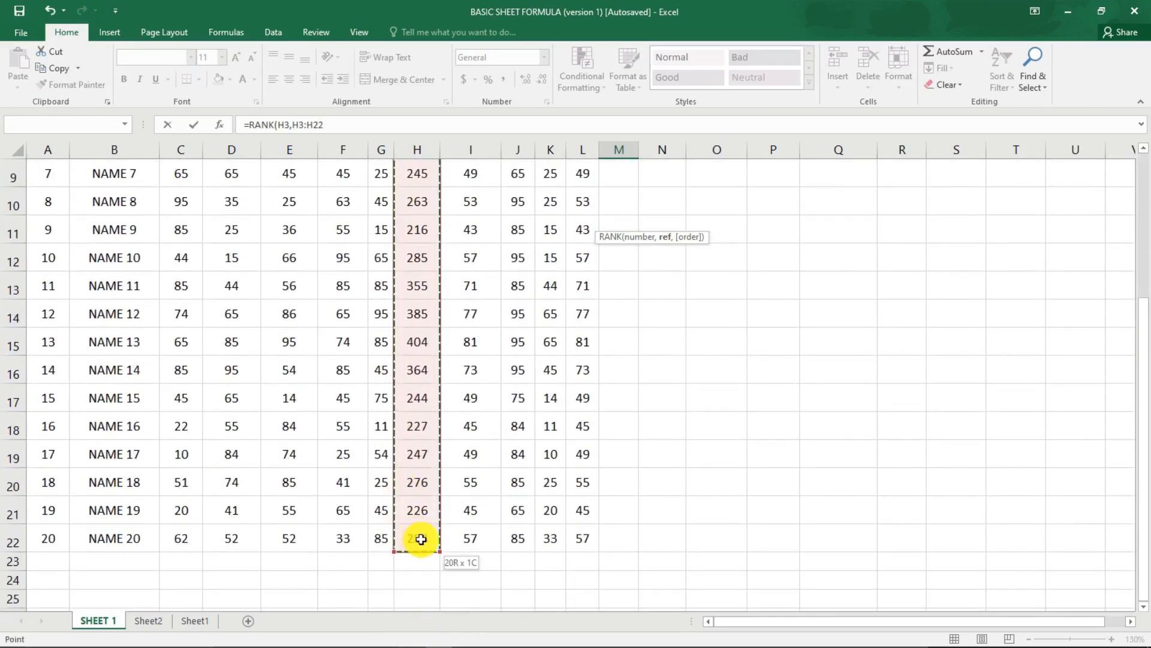
pyautogui.moveTo(421, 538); pyautogui.dragTo(421, 538)
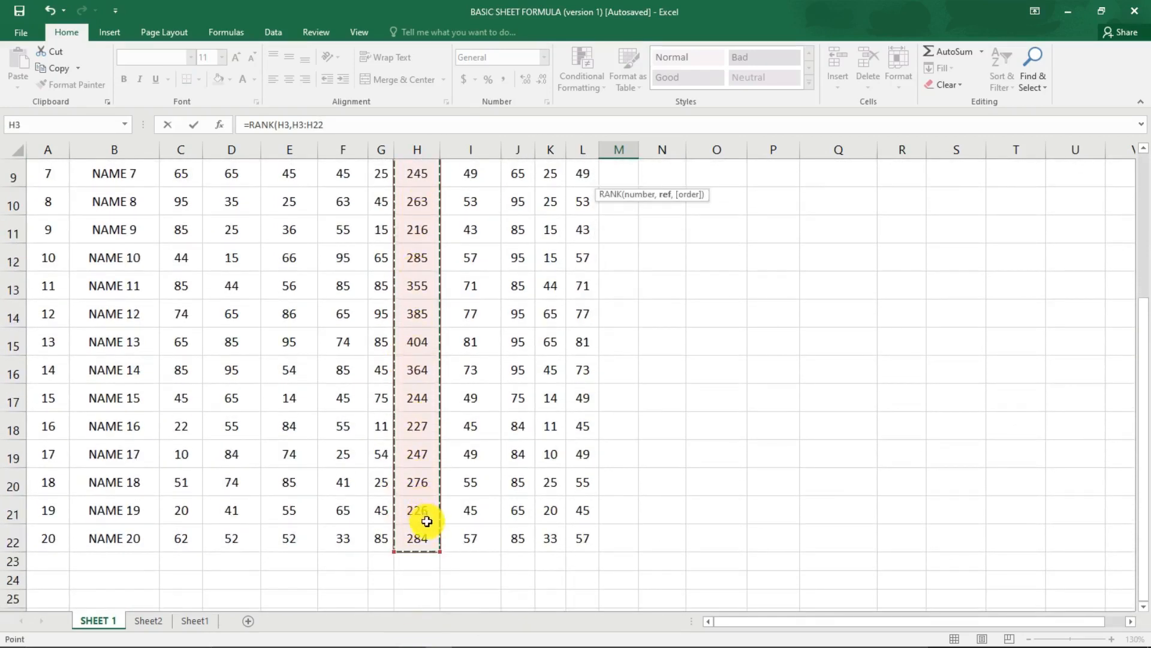
pyautogui.scroll(3, 418, 510)
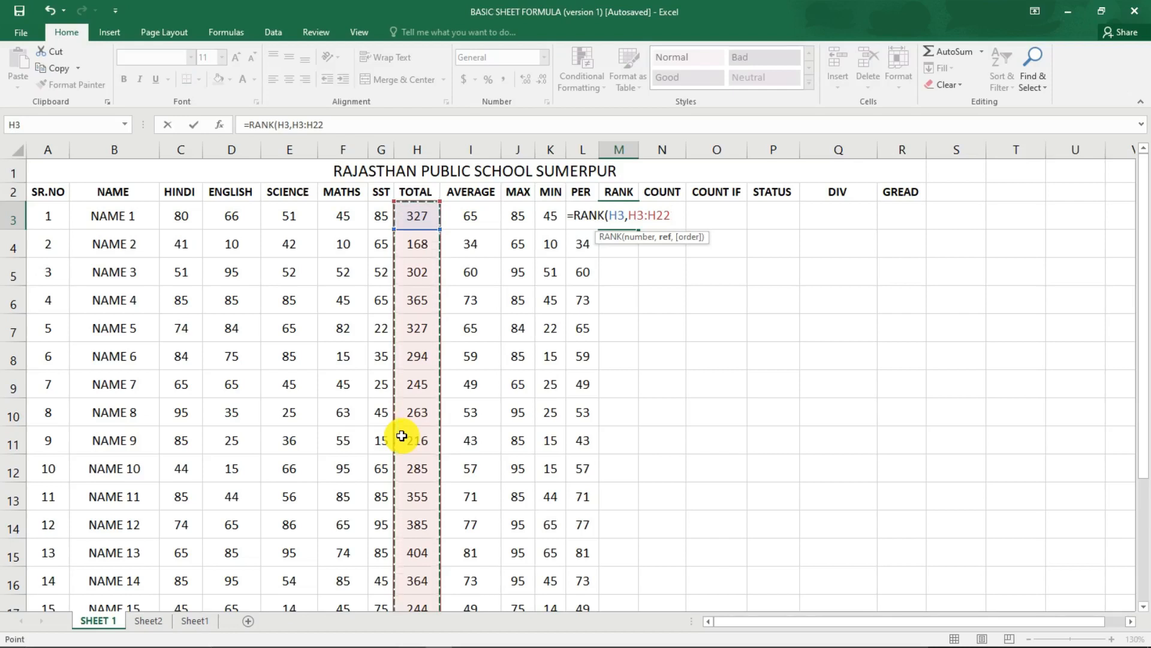
# Make the reference range absolute and complete the NAME 1 formula as =RANK(H3,$H$3:$H$22,0) for descending order.
pyautogui.press('F4')
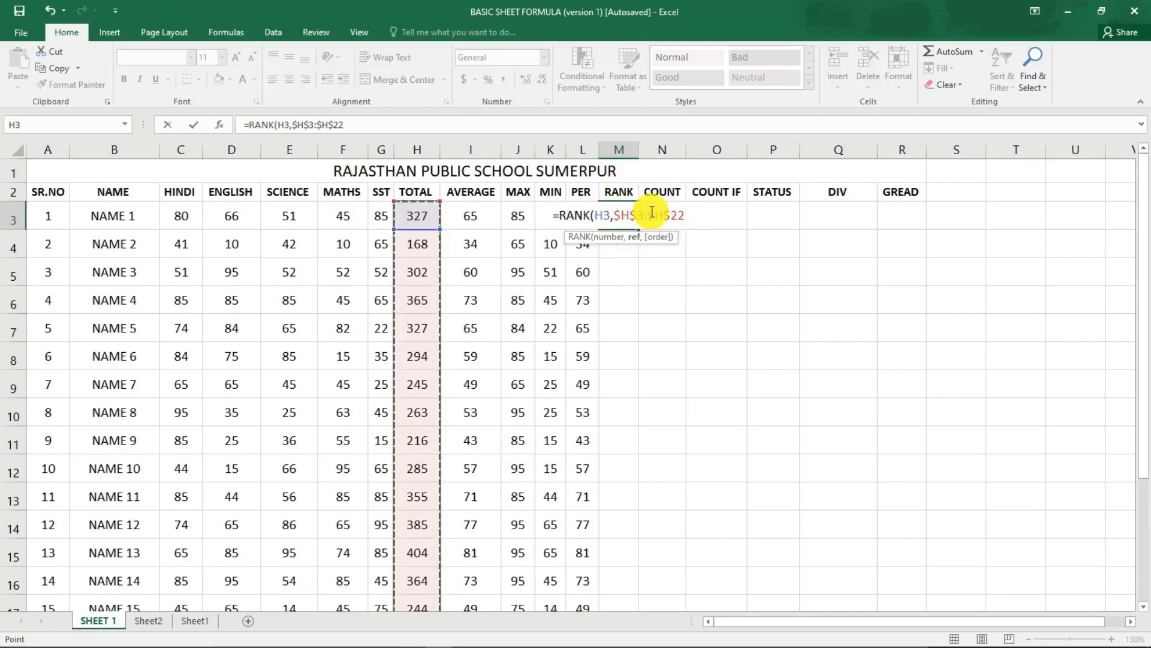
pyautogui.write(',')
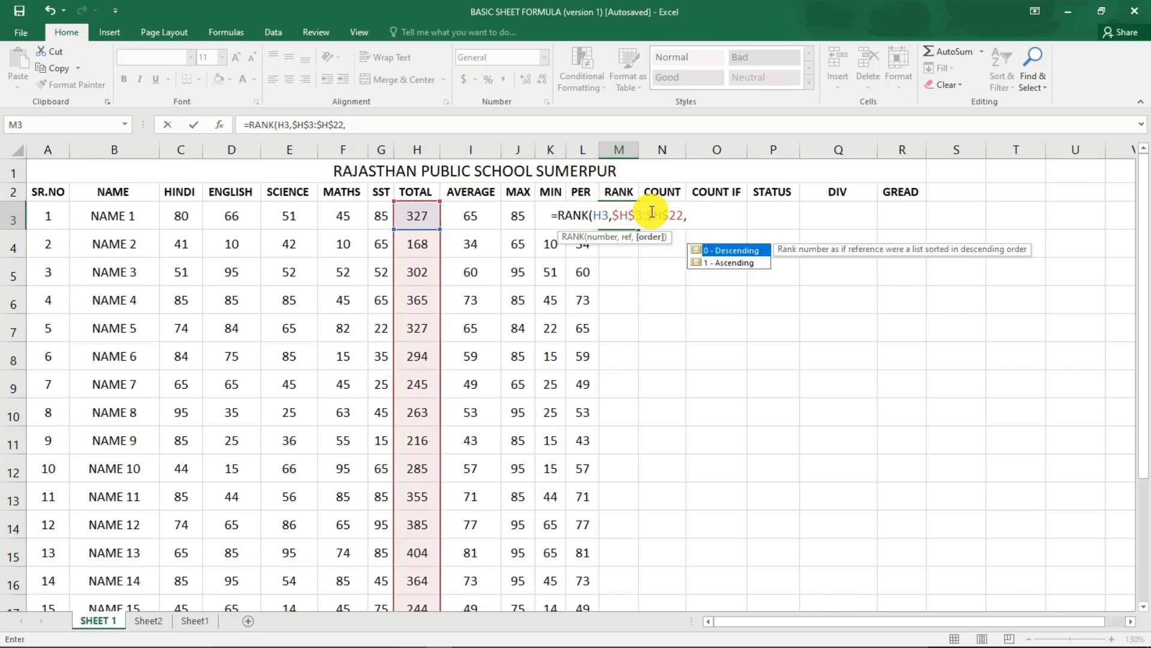
pyautogui.write('0')
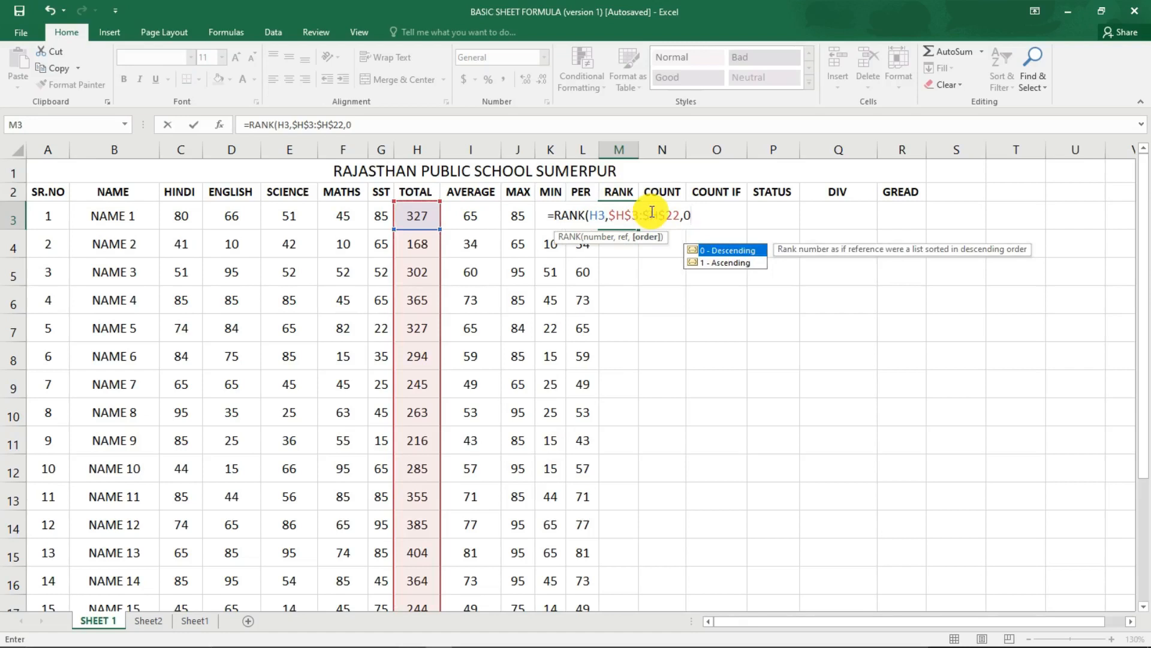
pyautogui.write(')')
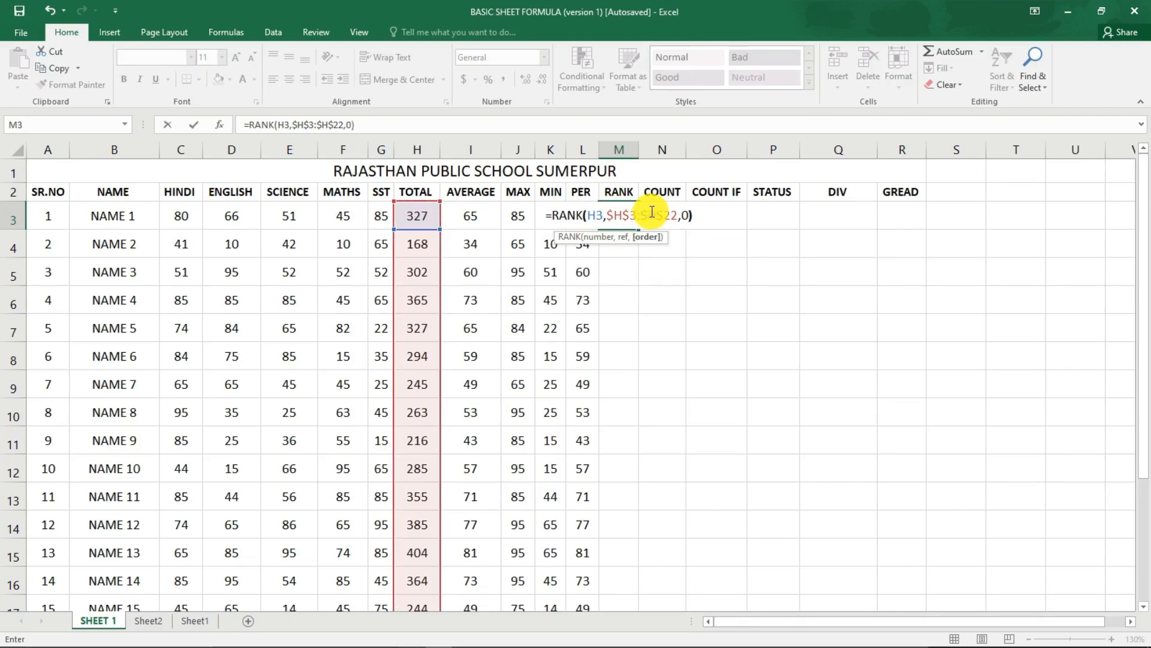
pyautogui.press('Return')
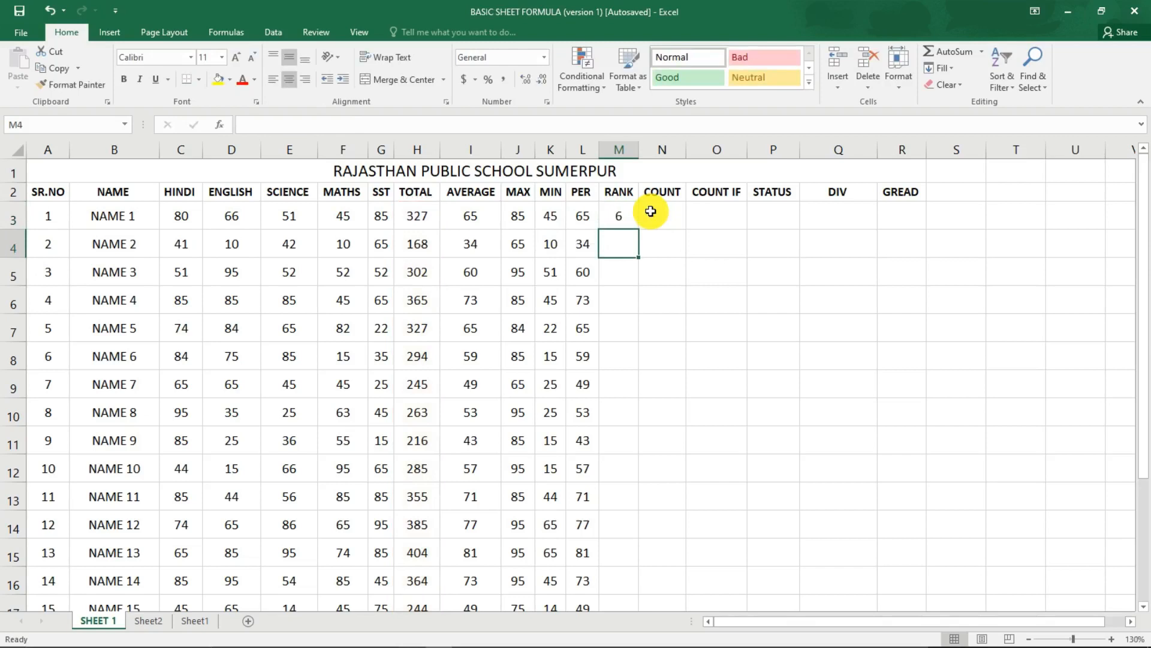
# Begin a RANK formula in M4 for NAME 2 with H4 as the number and H3:H22 as the reference range.
pyautogui.click(628, 214)
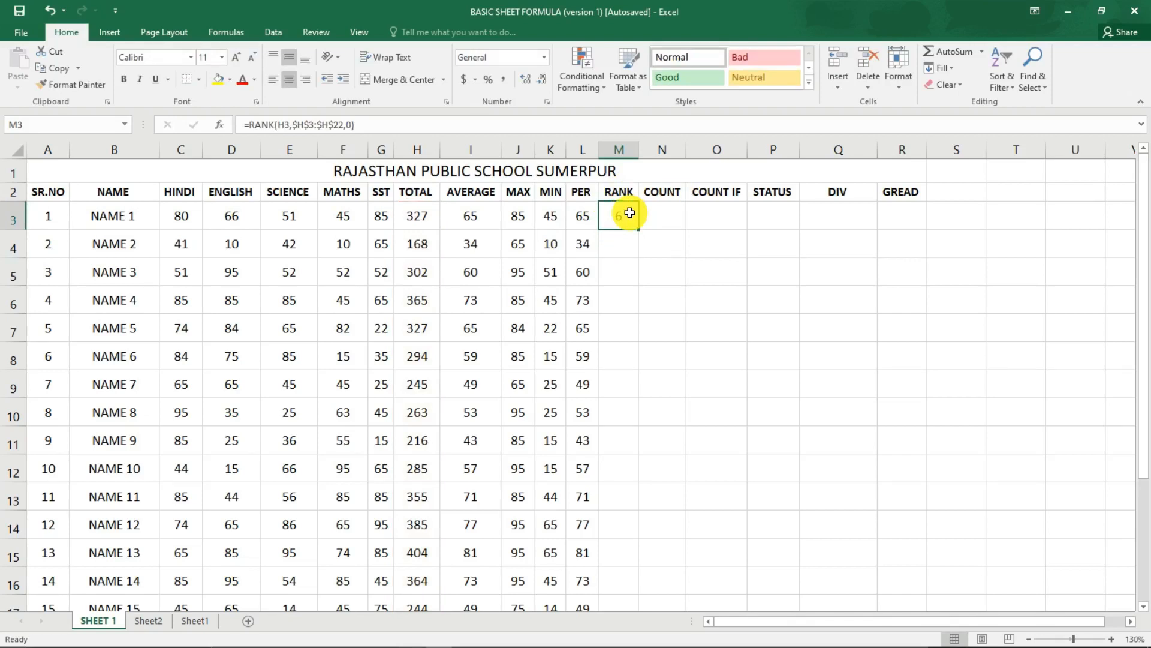
pyautogui.press('Return')
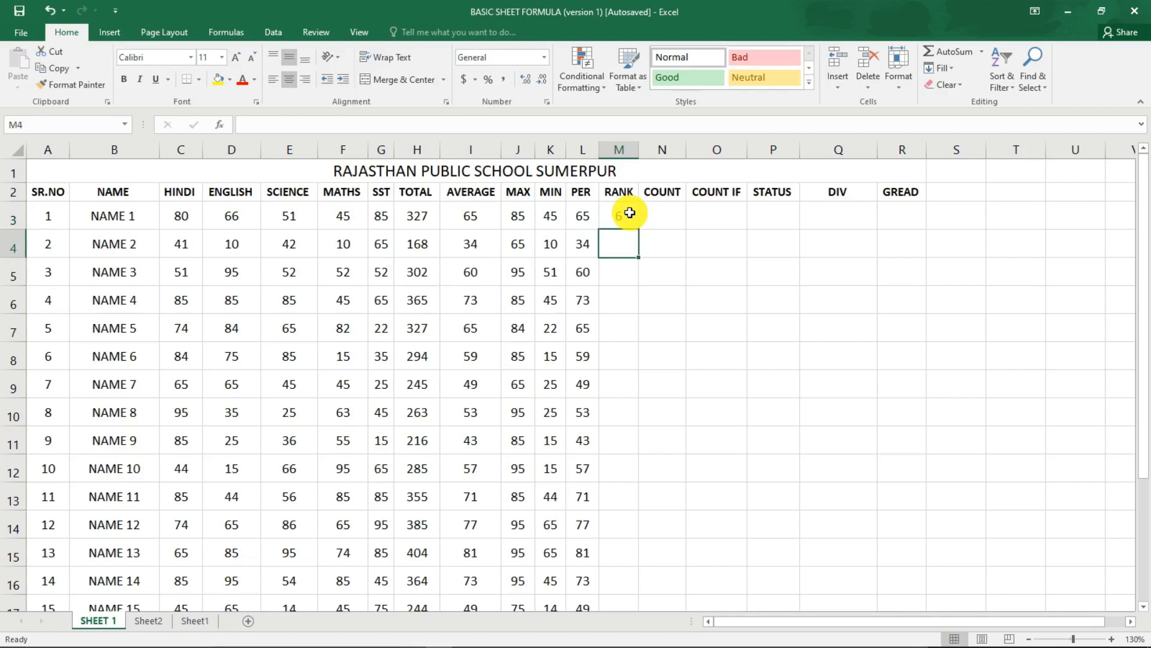
pyautogui.write('=RAN')
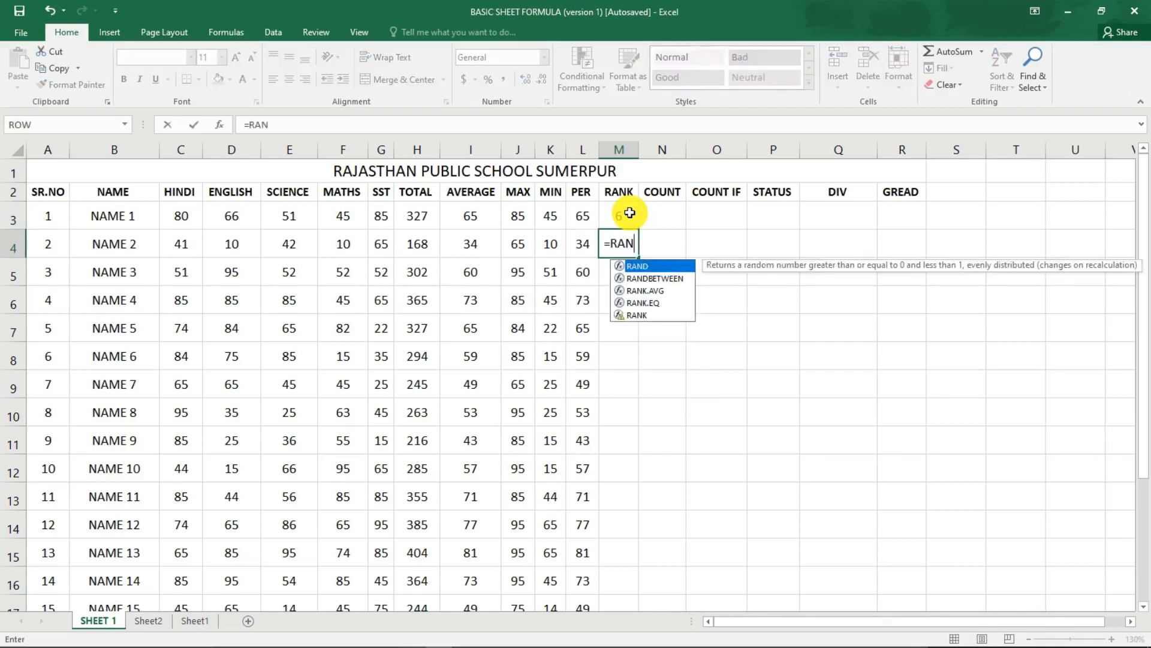
pyautogui.write('K(')
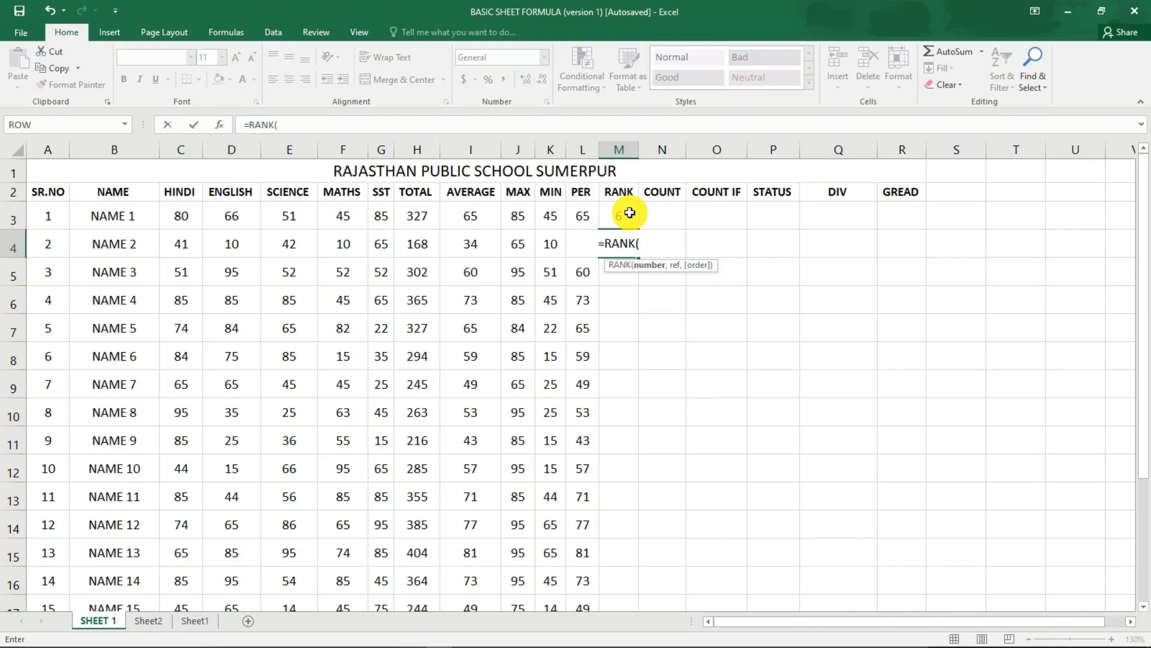
pyautogui.click(406, 248)
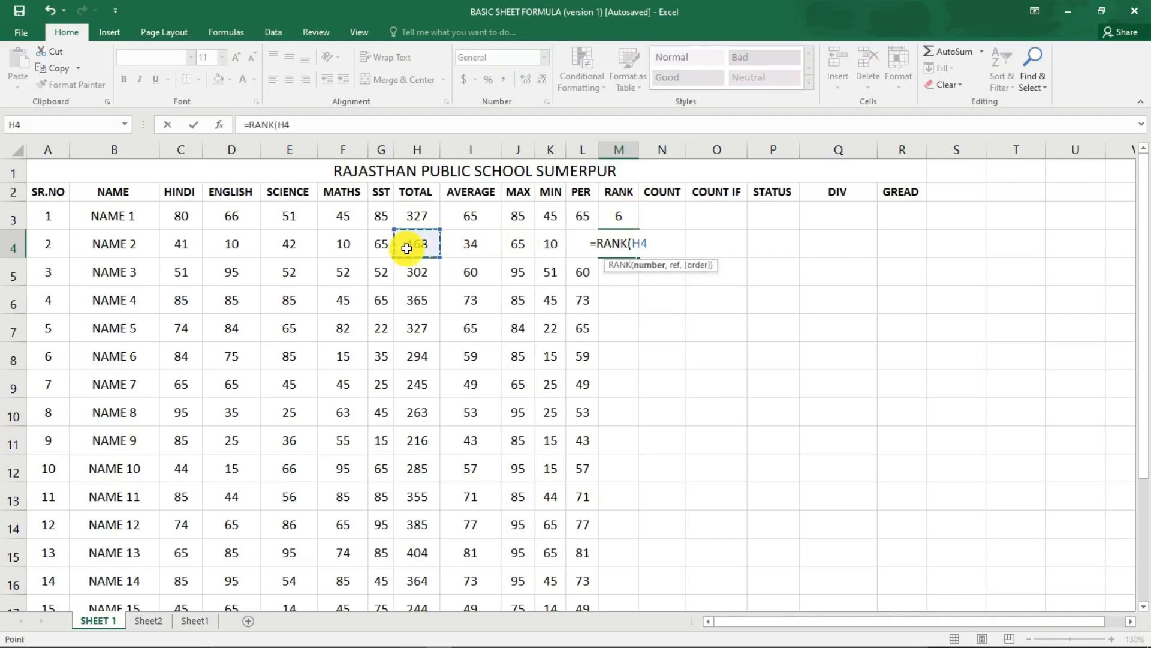
pyautogui.write(',')
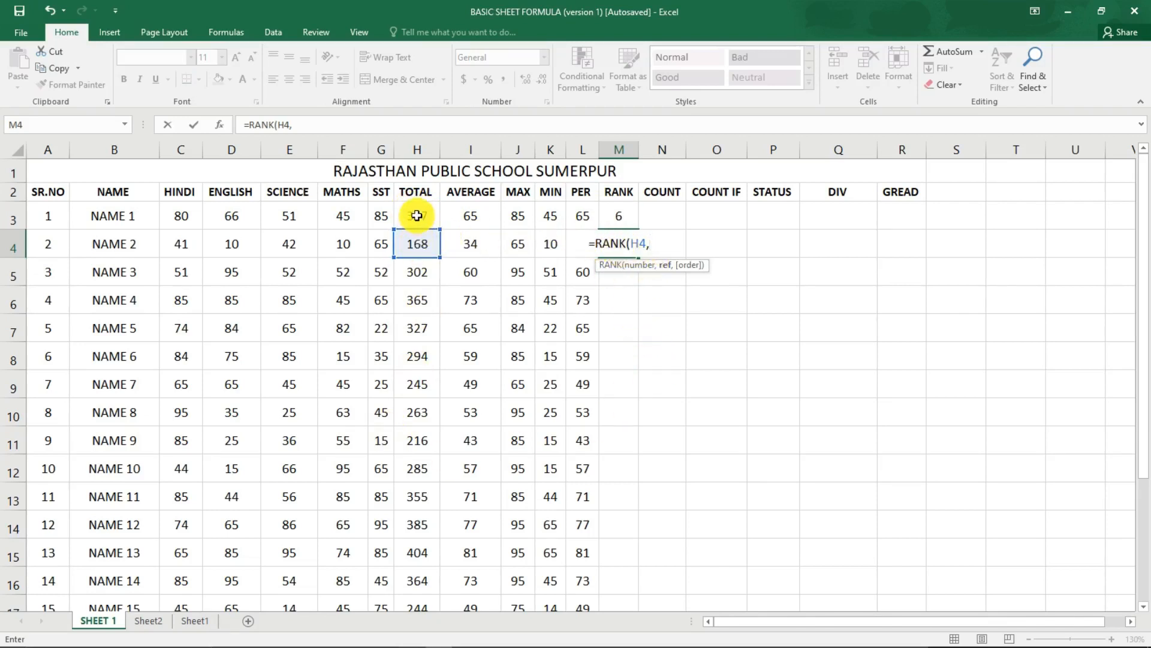
pyautogui.moveTo(416, 213); pyautogui.dragTo(416, 576)
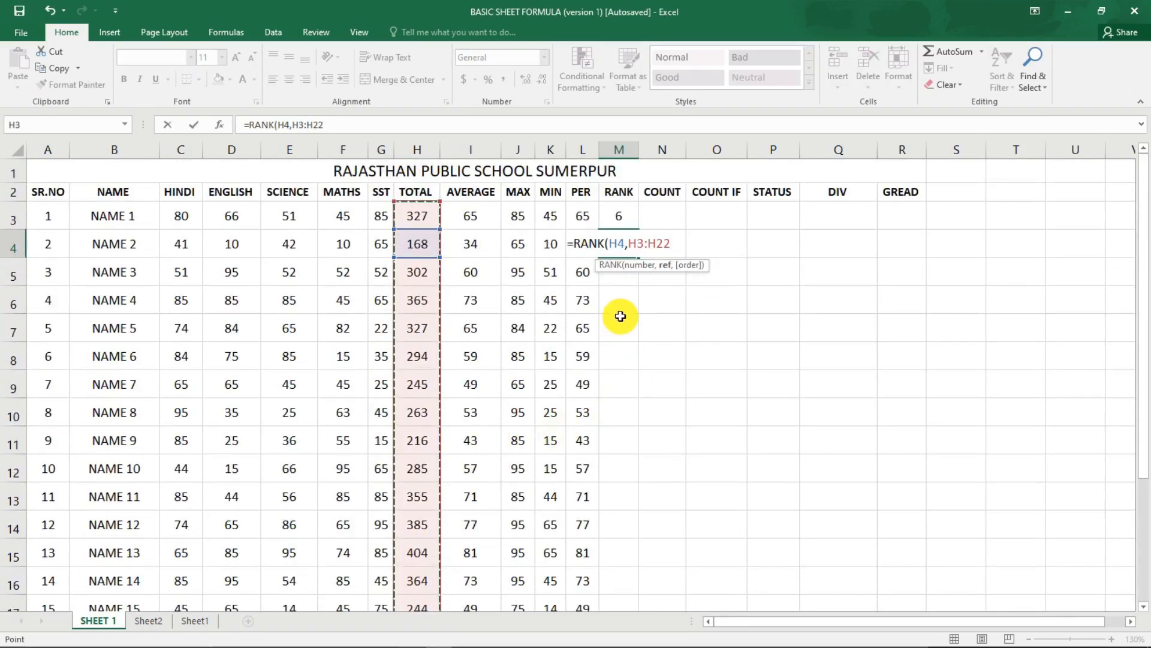
# Cycle the range through its reference styles, leave it relative, and complete the M4 formula as =RANK(H4,H3:H22,0).
pyautogui.press('F4')
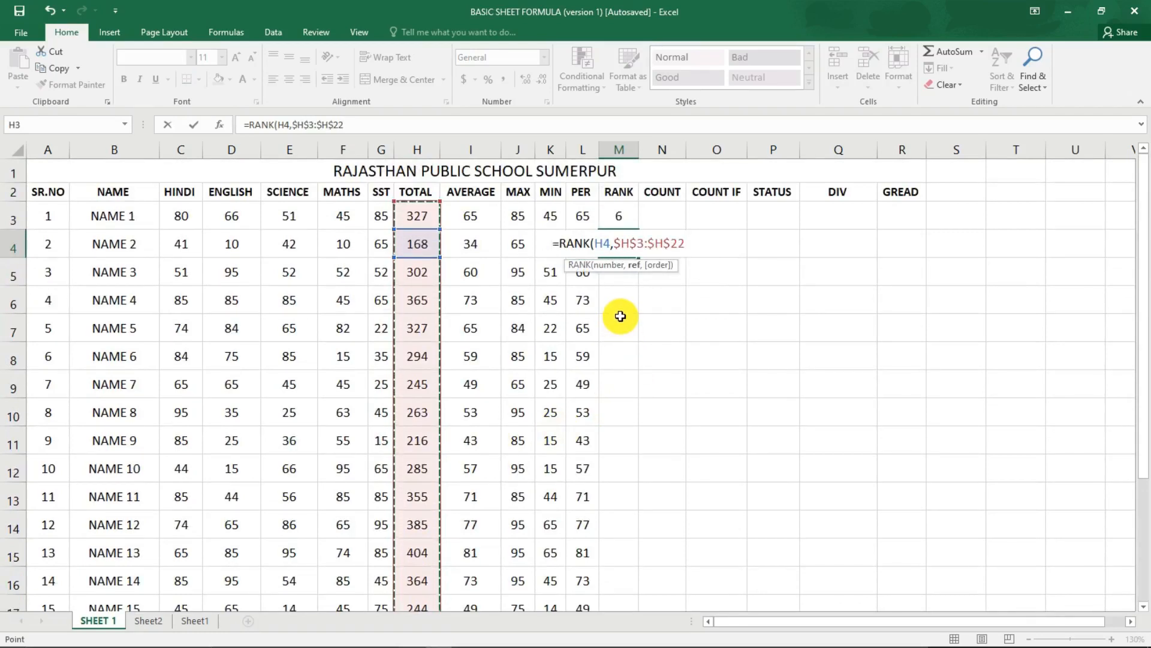
pyautogui.press('F4')
pyautogui.press('F4')
pyautogui.press('F4')
pyautogui.press('F4')
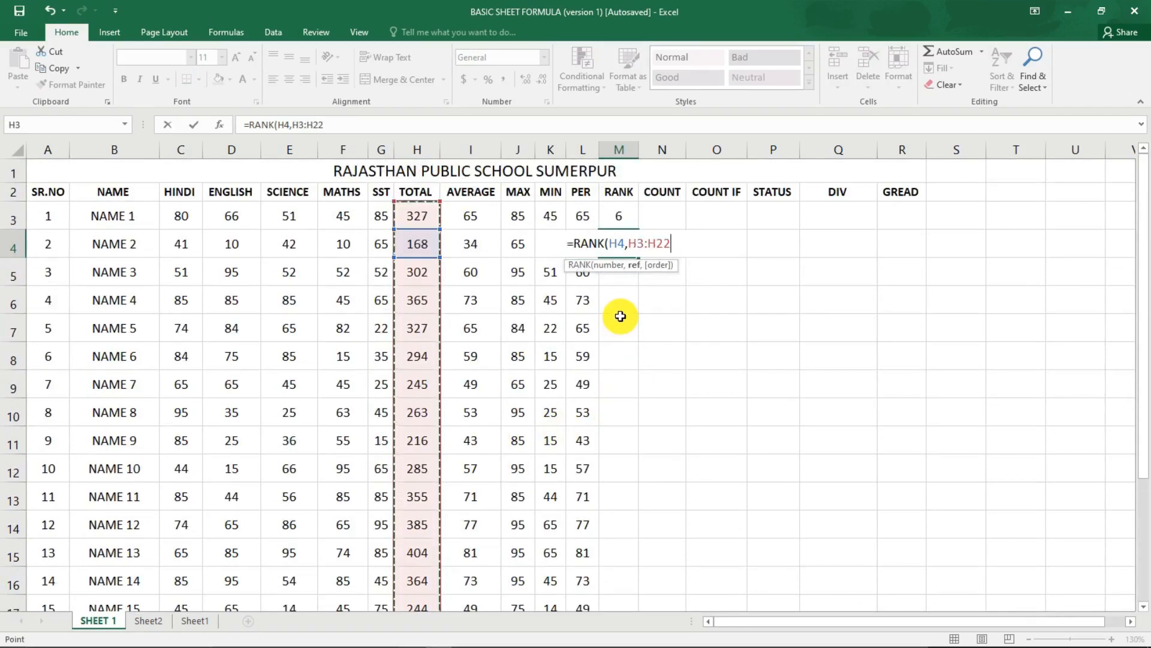
pyautogui.press('F4')
pyautogui.press('F4')
pyautogui.press('F4')
pyautogui.write(',')
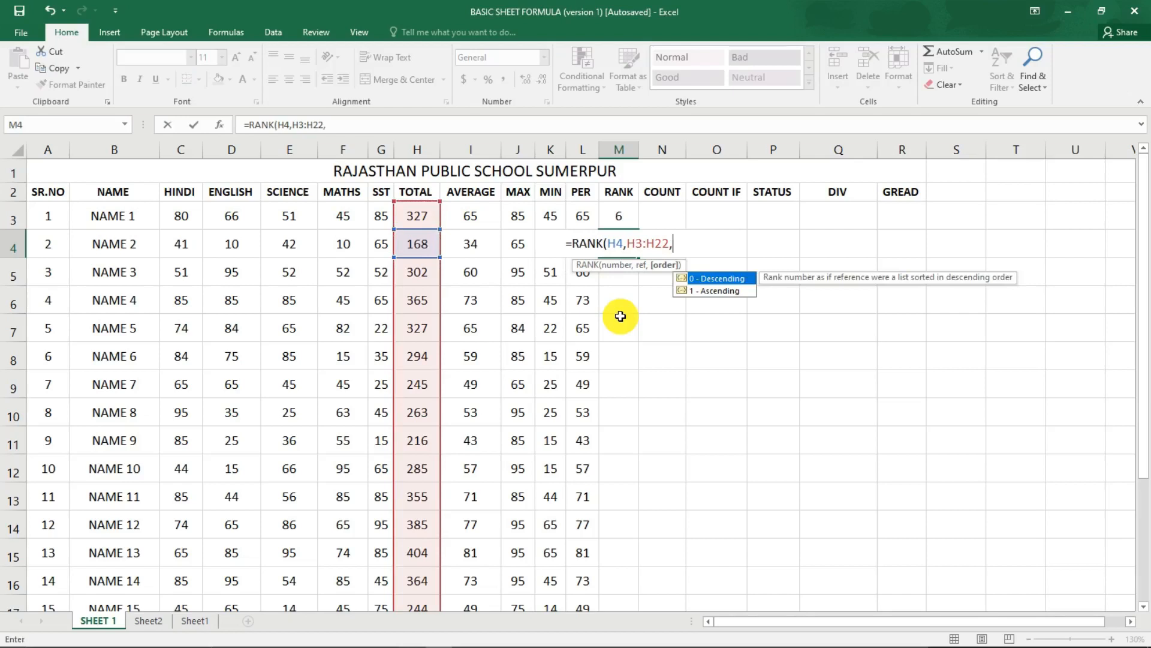
pyautogui.write('0)')
pyautogui.press('Return')
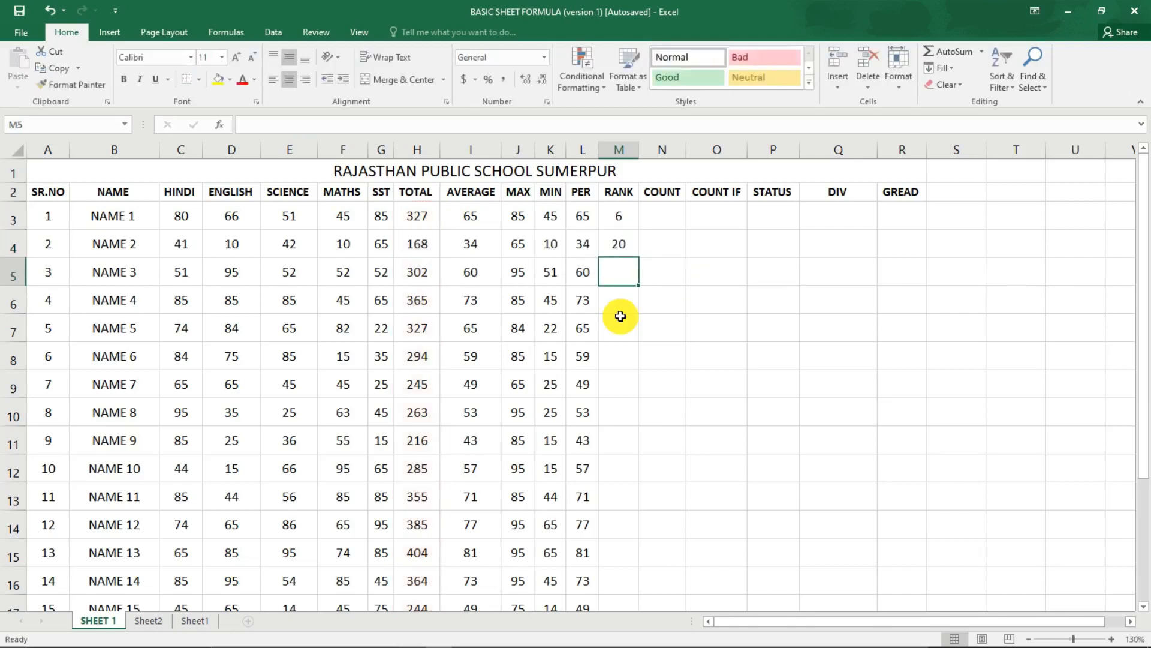
# Fill the relative-range RANK formula from M4 down the RANK column to M22.
pyautogui.click(627, 242)
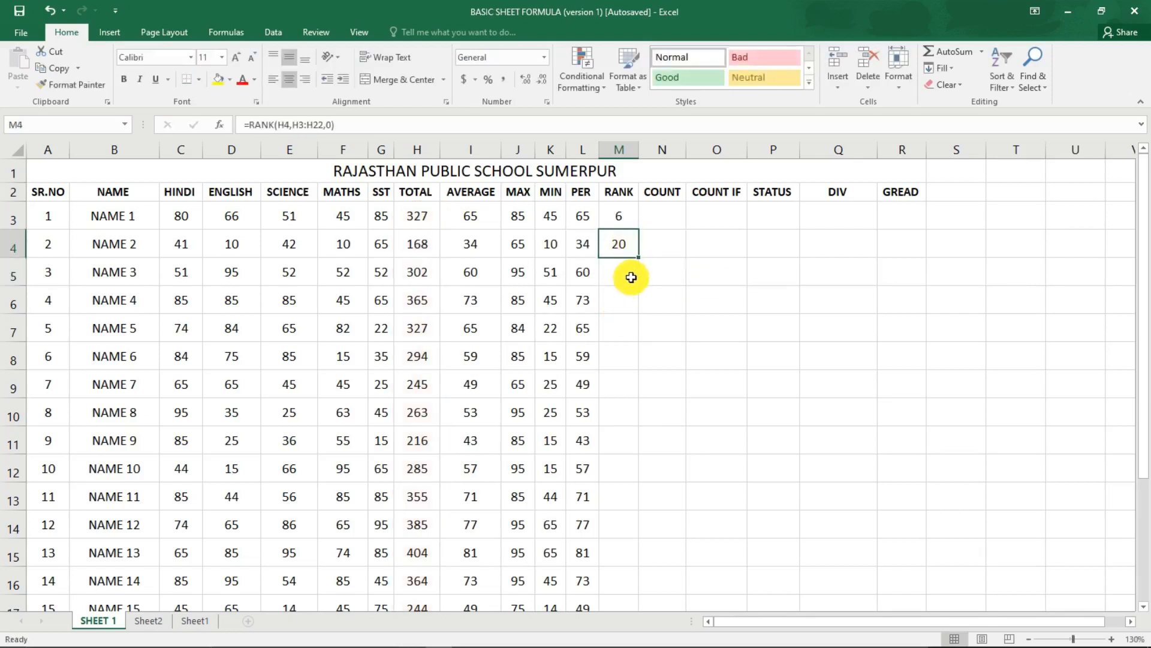
pyautogui.moveTo(639, 258); pyautogui.dragTo(617, 571)
pyautogui.scroll(3, 624, 534)
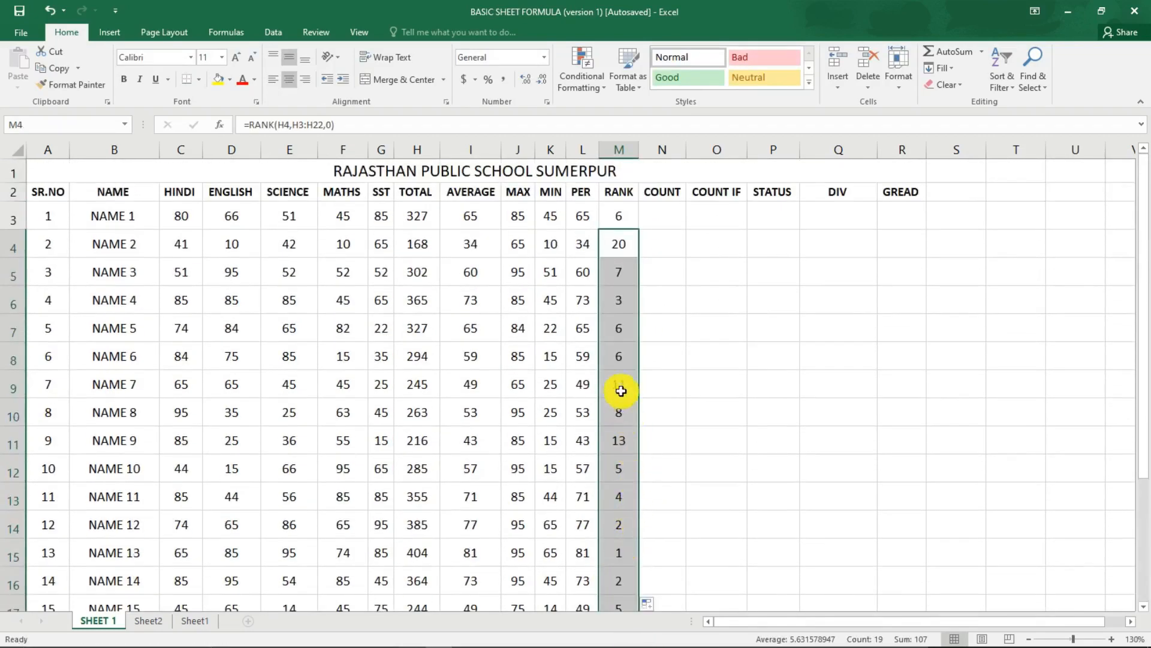
# Examine the cell references in the copied RANK formulas for NAME 6 and NAME 4.
pyautogui.click(620, 367)
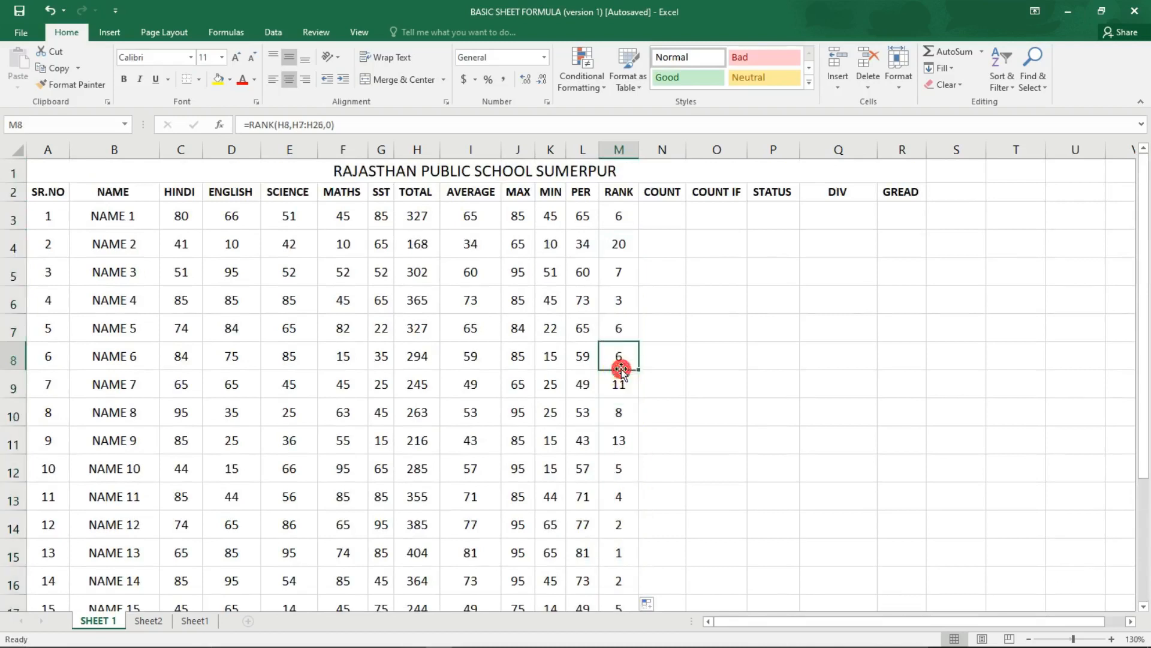
pyautogui.click(620, 300)
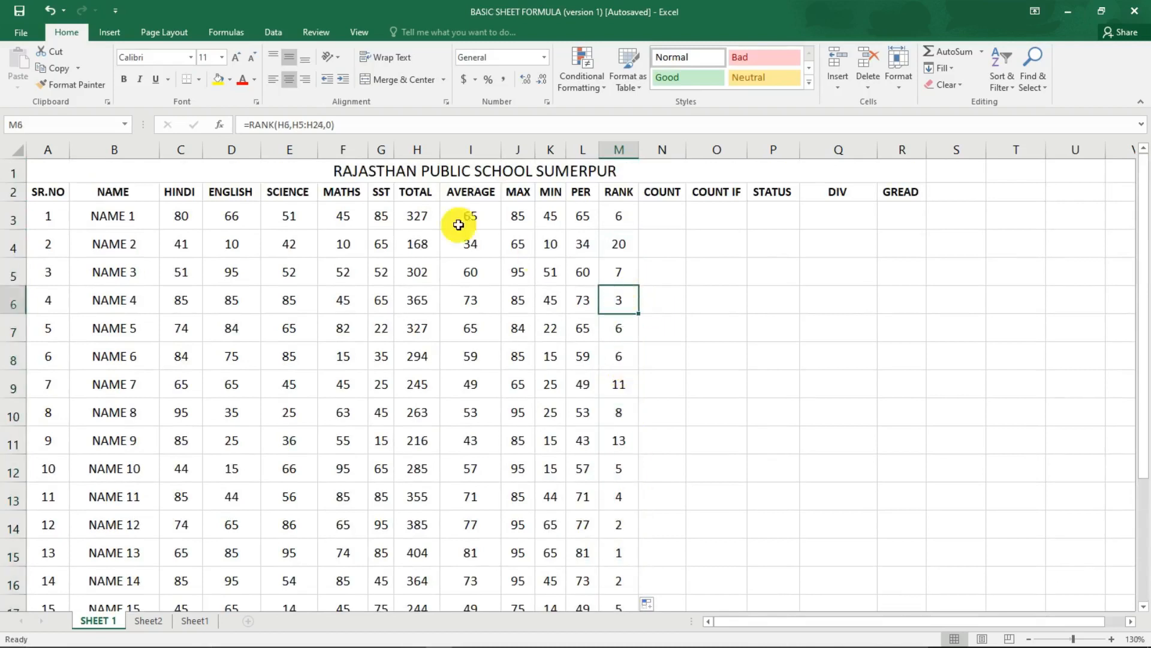
pyautogui.click(298, 124)
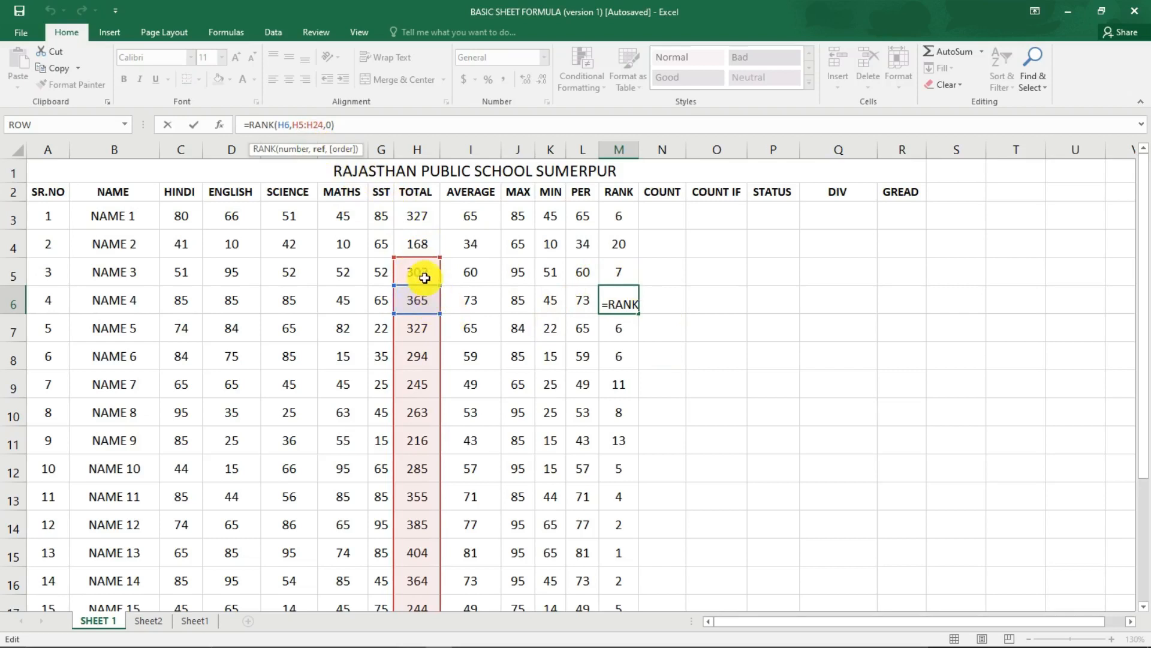
pyautogui.press('Return')
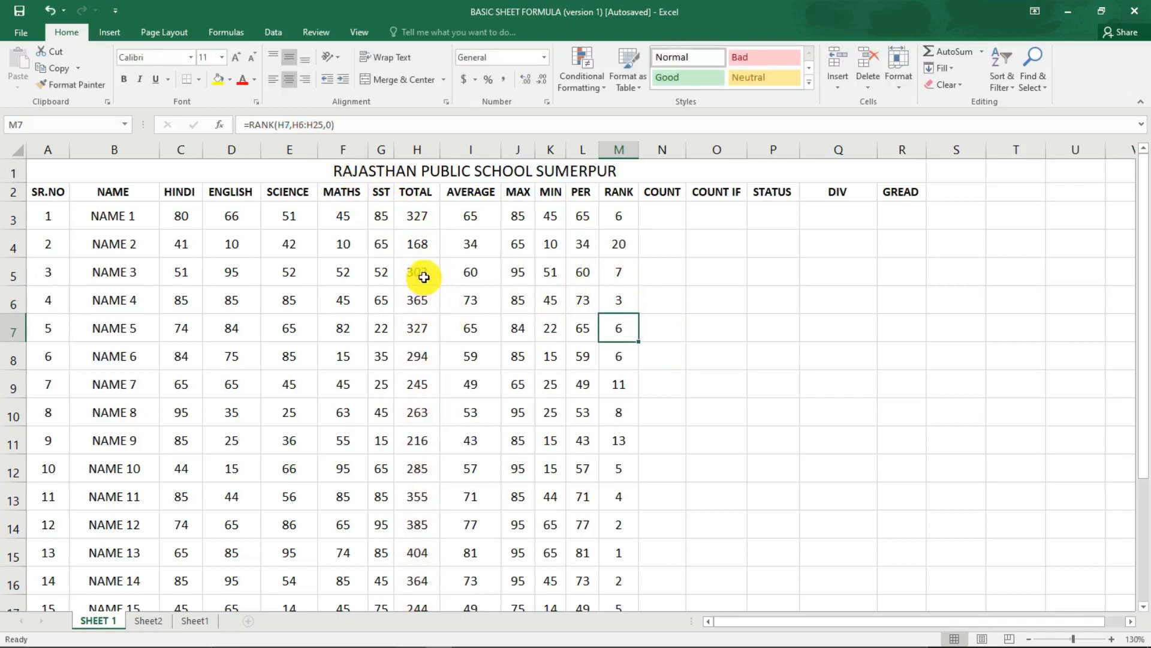
# Compare the range used by the NAME 9 RANK formula with the TOTAL column, and recheck the NAME 4 formula.
pyautogui.click(615, 433)
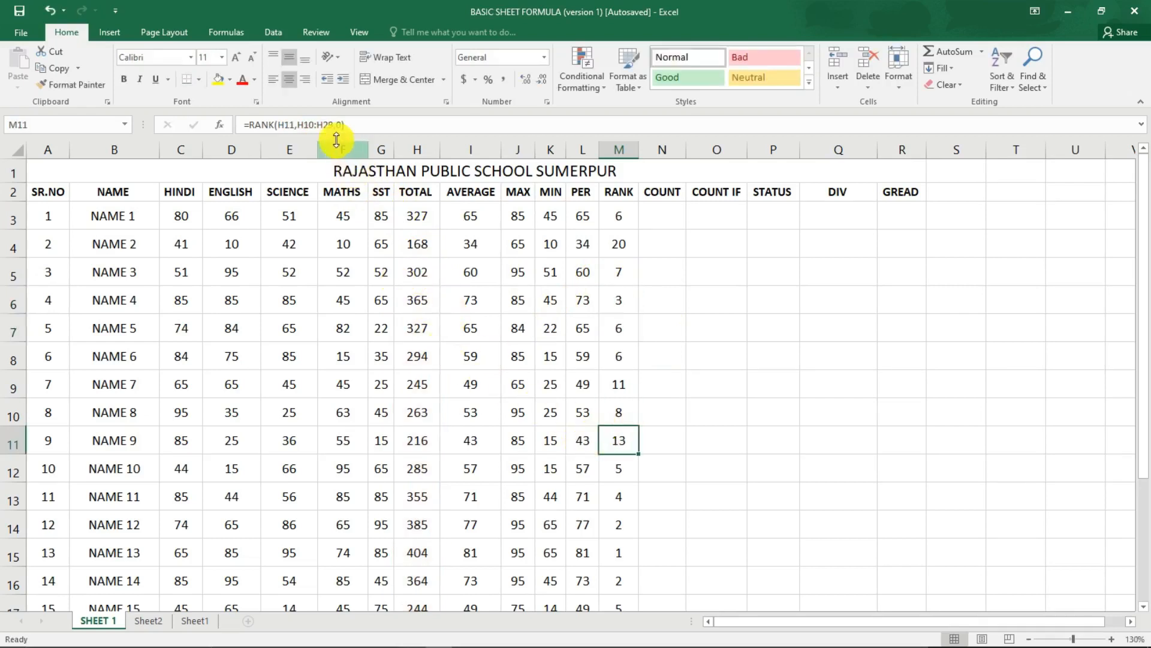
pyautogui.click(315, 125)
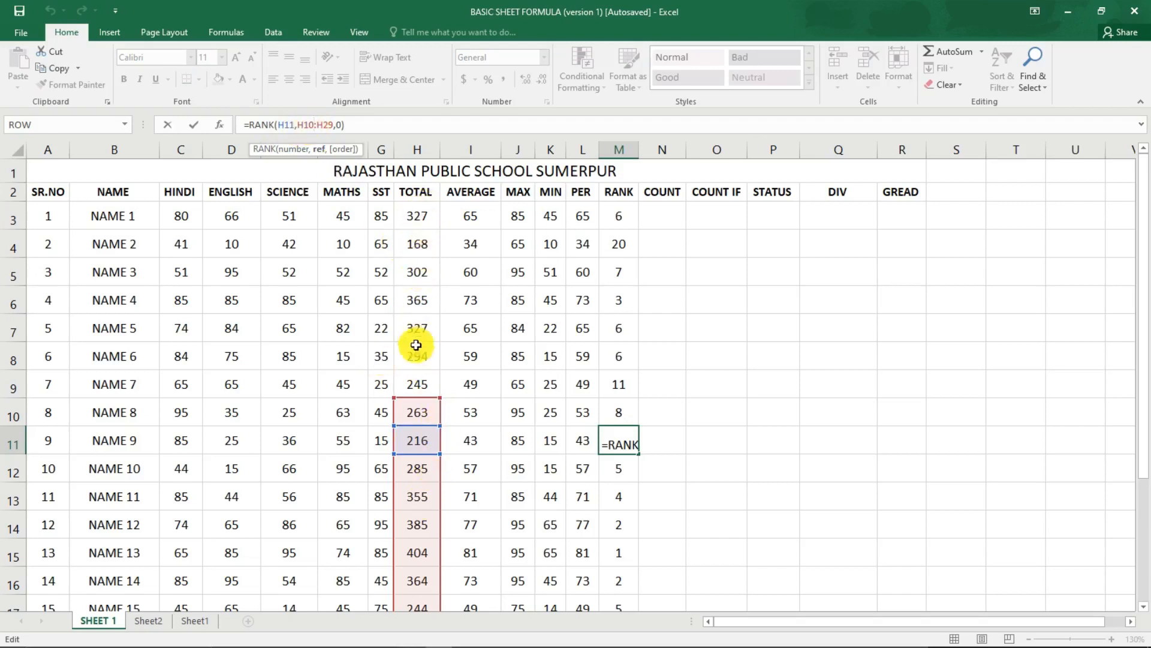
pyautogui.click(412, 214)
pyautogui.moveTo(412, 215); pyautogui.dragTo(427, 547)
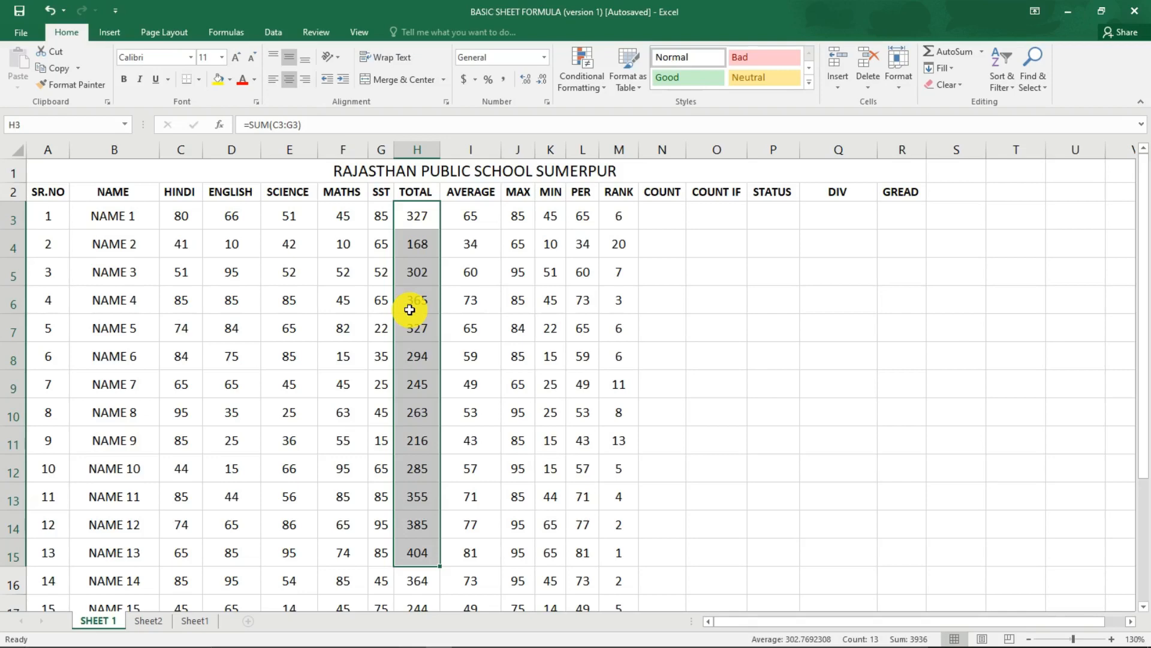
pyautogui.click(659, 318)
pyautogui.click(628, 294)
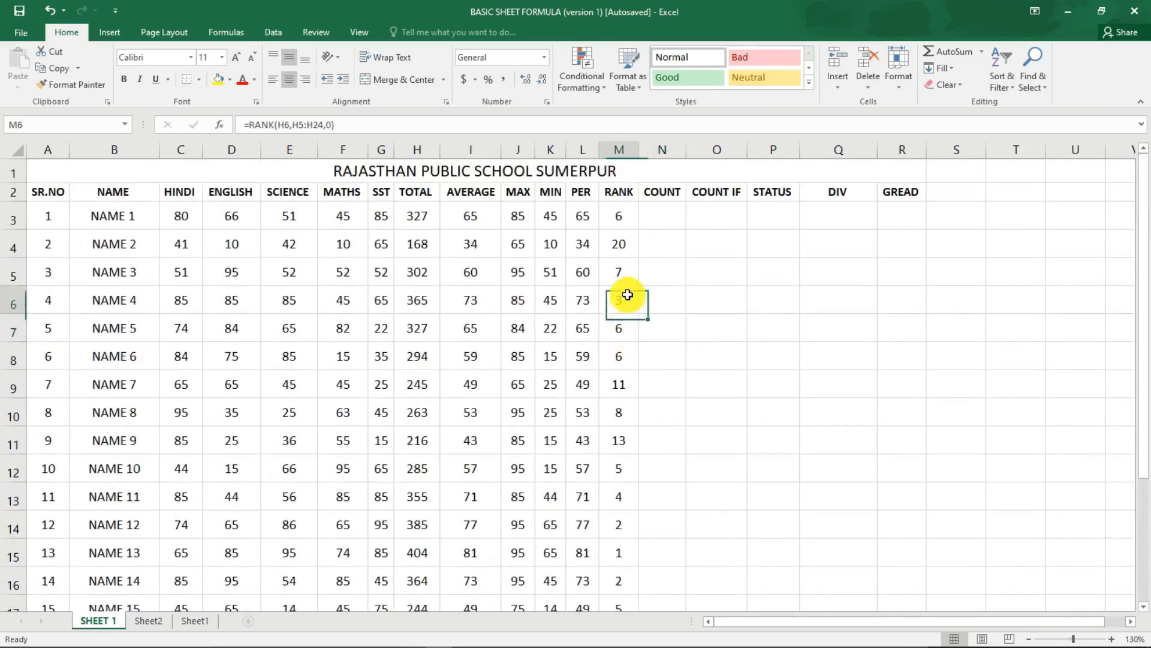
pyautogui.click(312, 125)
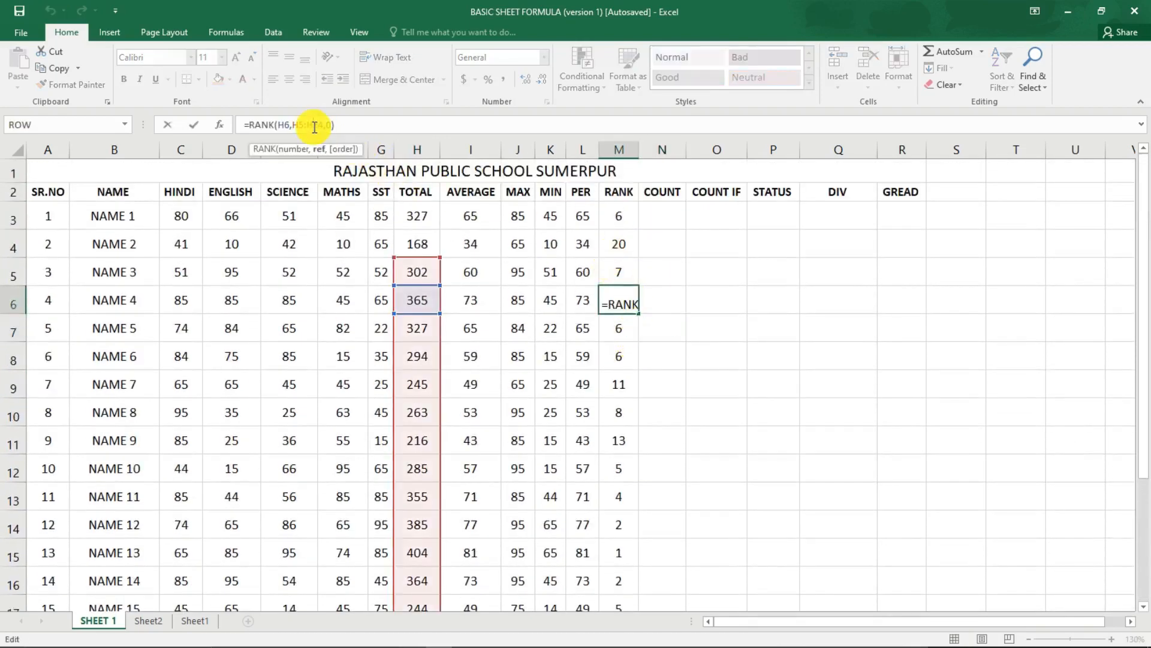
pyautogui.press('Return')
# Clear the copied RANK formulas from M5 downward.
pyautogui.moveTo(617, 276); pyautogui.dragTo(651, 640)
pyautogui.press('Delete')
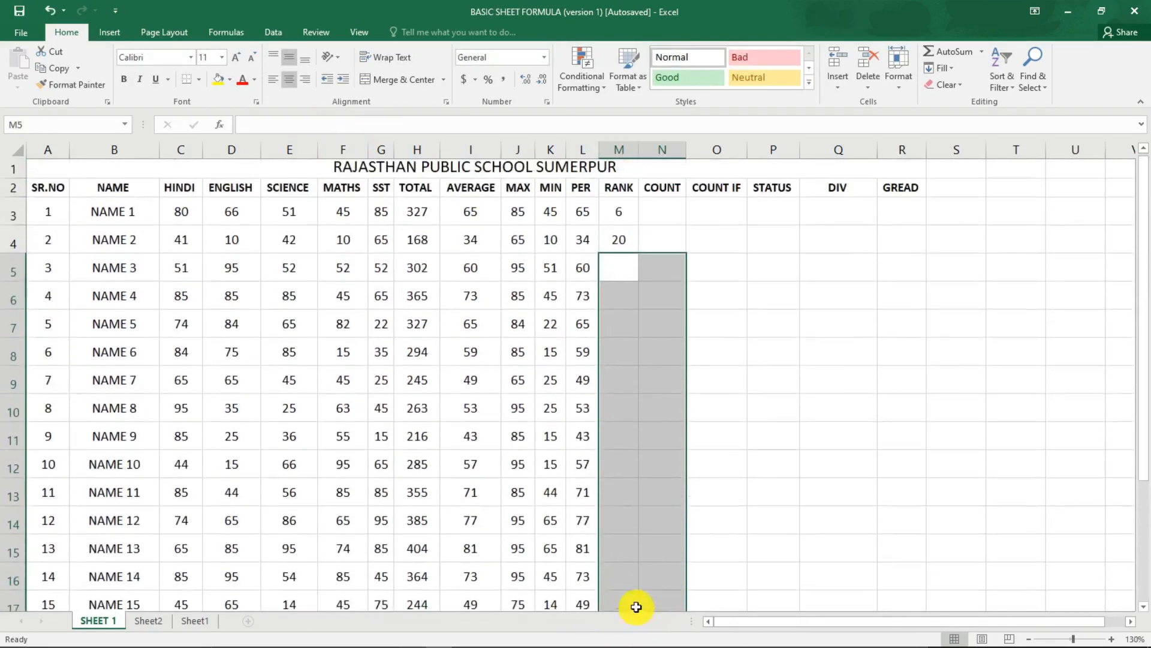
# Rank NAME 3's total in M5 with =RANK(H5,$H$3:$H$22,0), locking the TOTAL range as absolute.
pyautogui.click(621, 274)
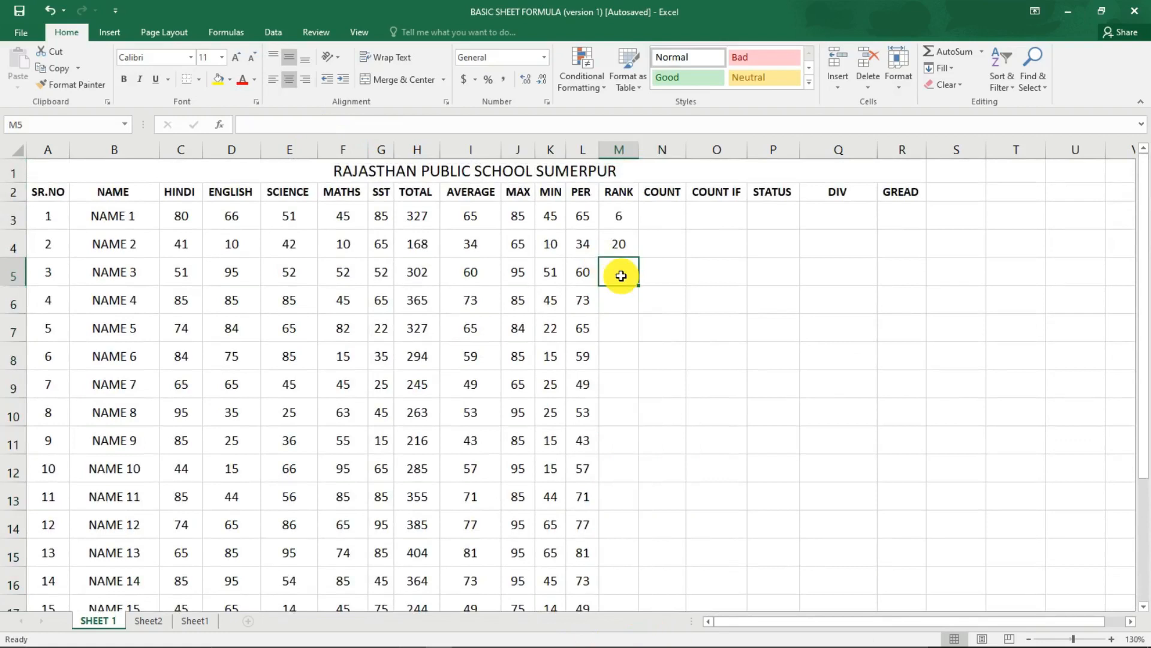
pyautogui.write('=RANK')
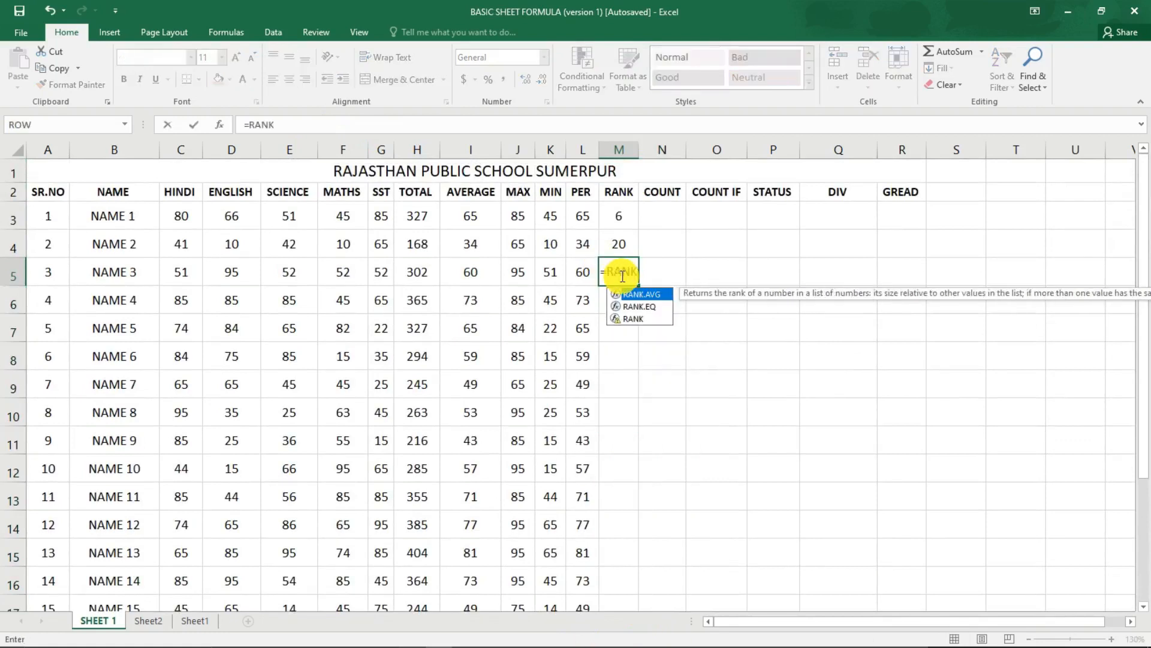
pyautogui.write('(')
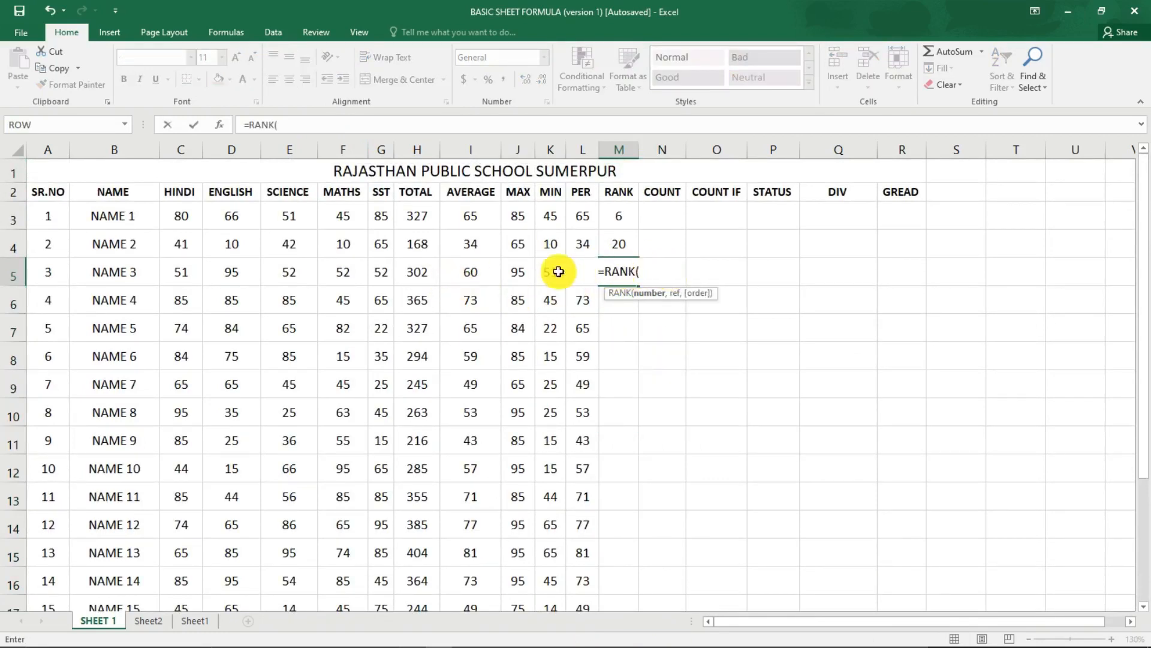
pyautogui.click(419, 274)
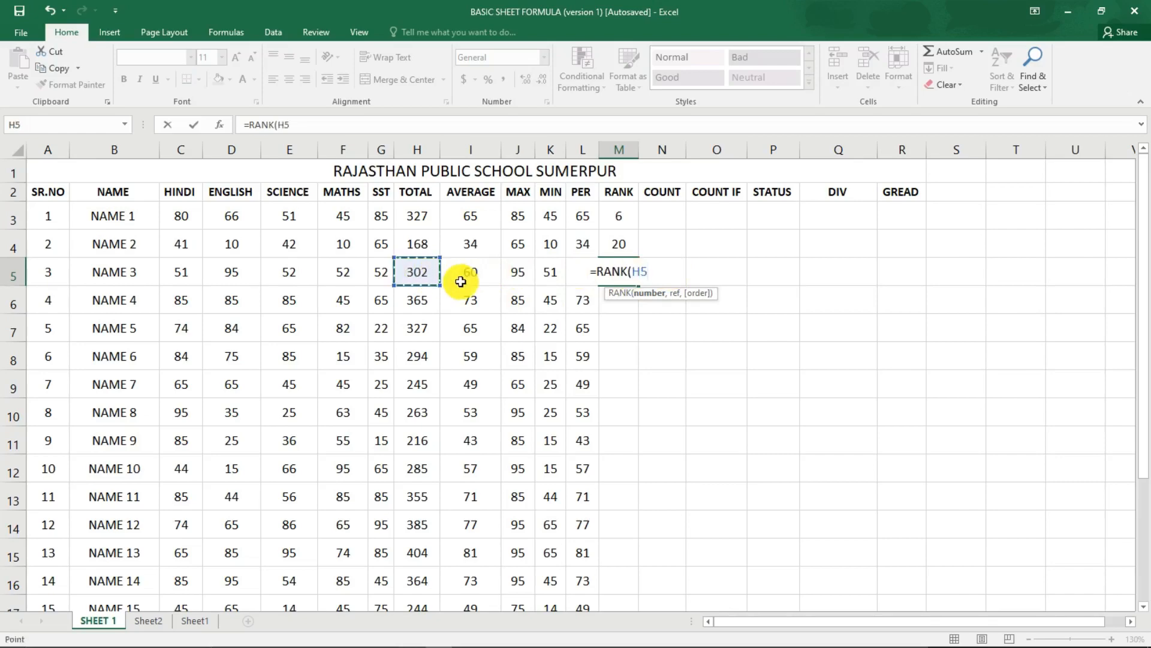
pyautogui.write(',')
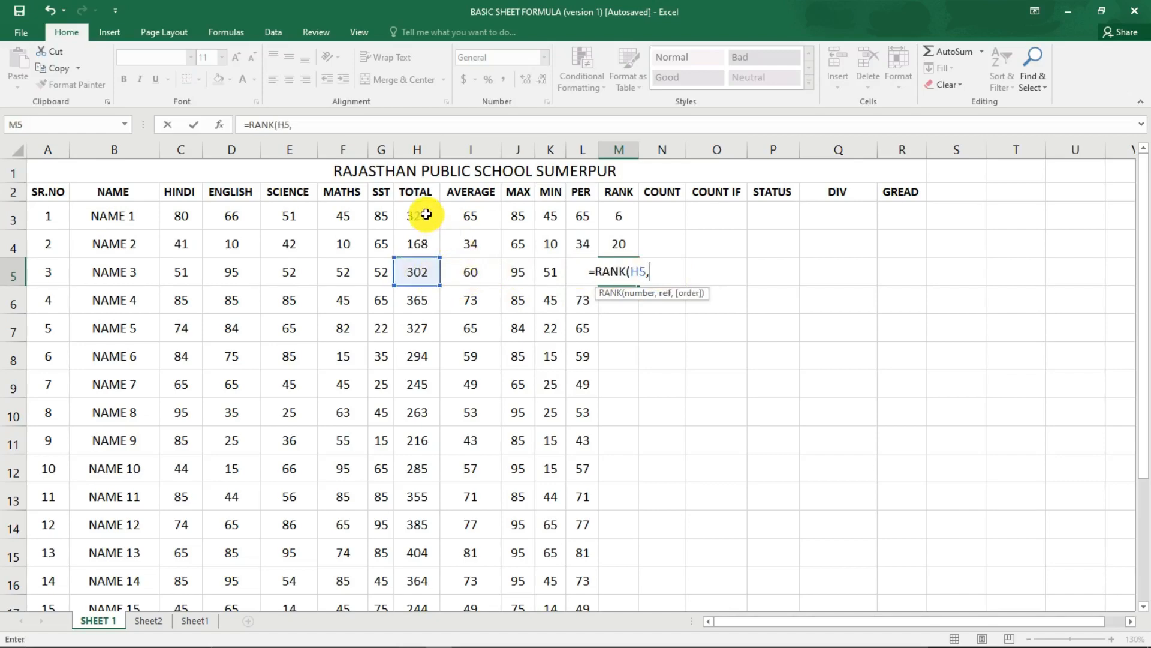
pyautogui.moveTo(426, 214); pyautogui.dragTo(432, 570)
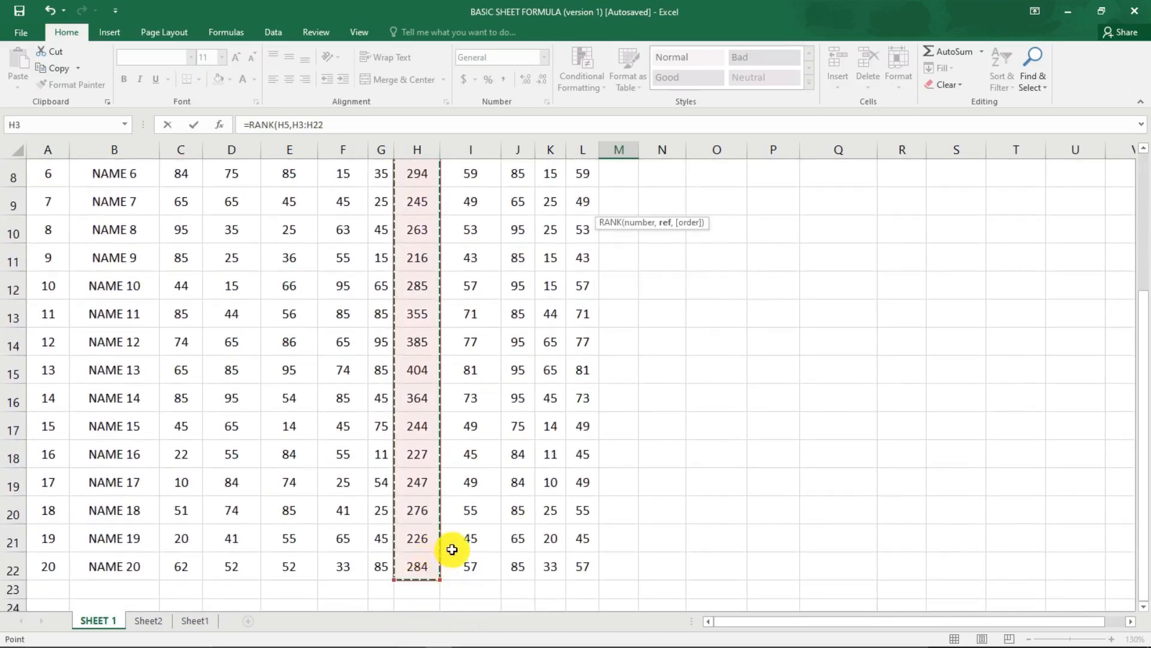
pyautogui.scroll(3, 453, 549)
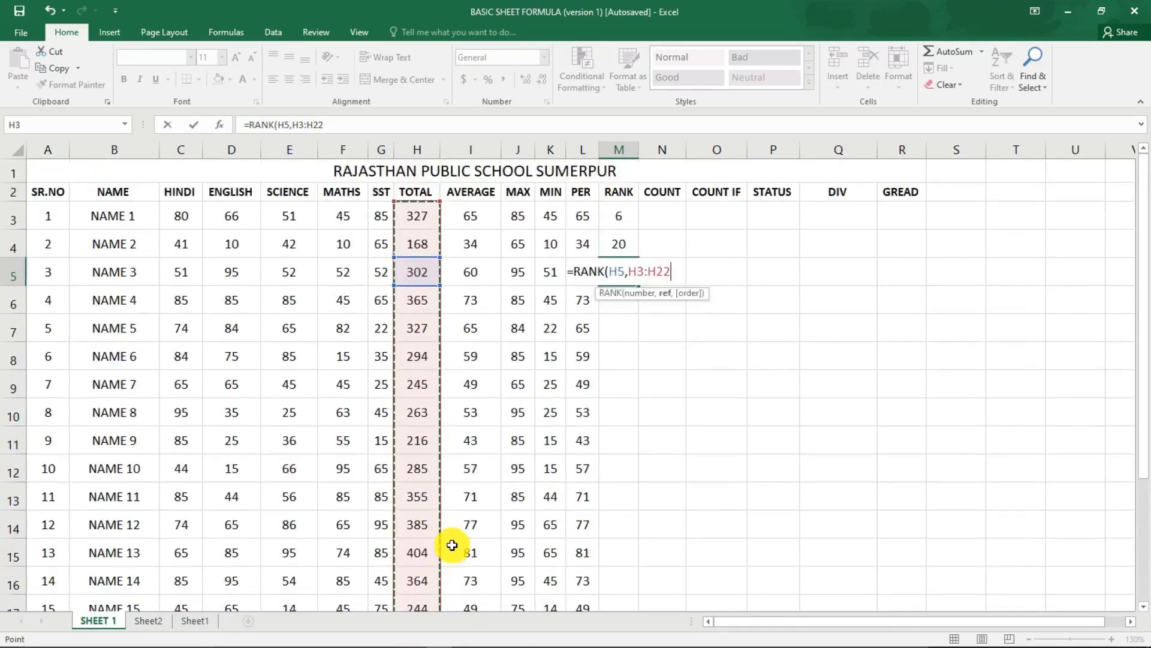
pyautogui.press('F4')
pyautogui.write(',')
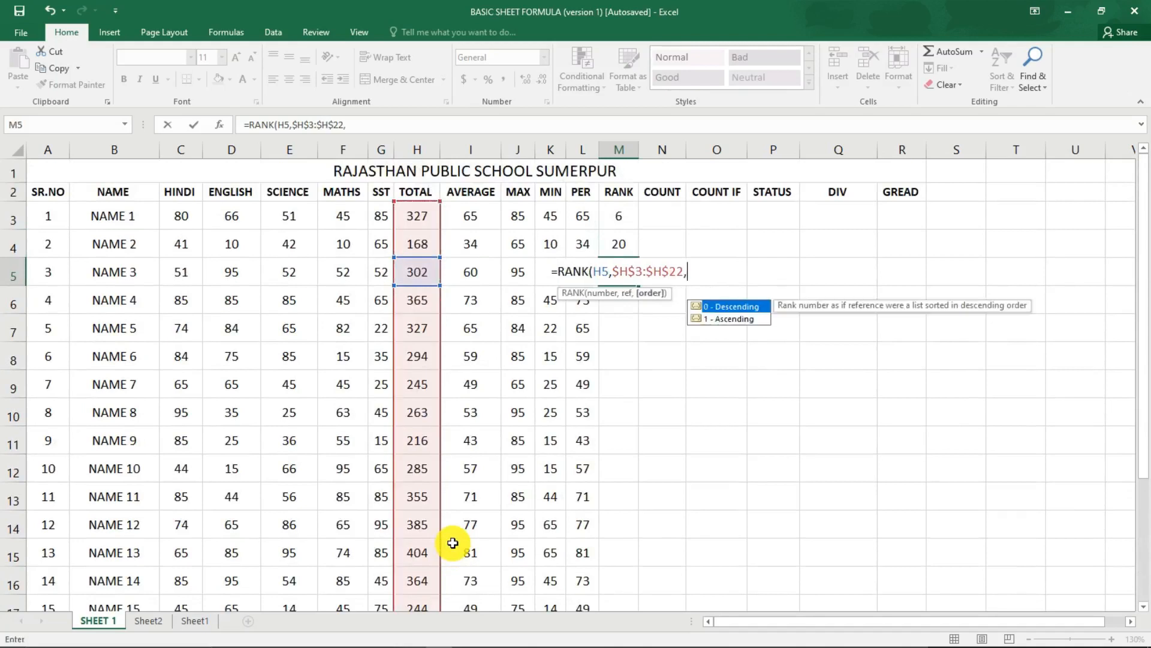
pyautogui.write('0')
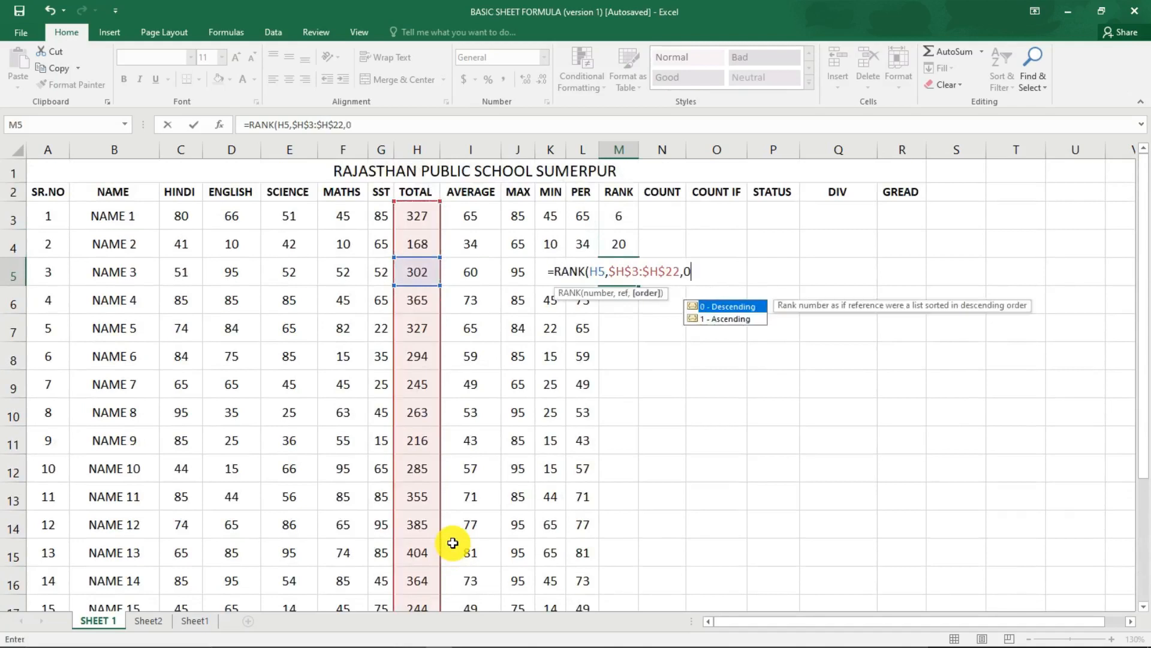
pyautogui.write(')')
pyautogui.press('Return')
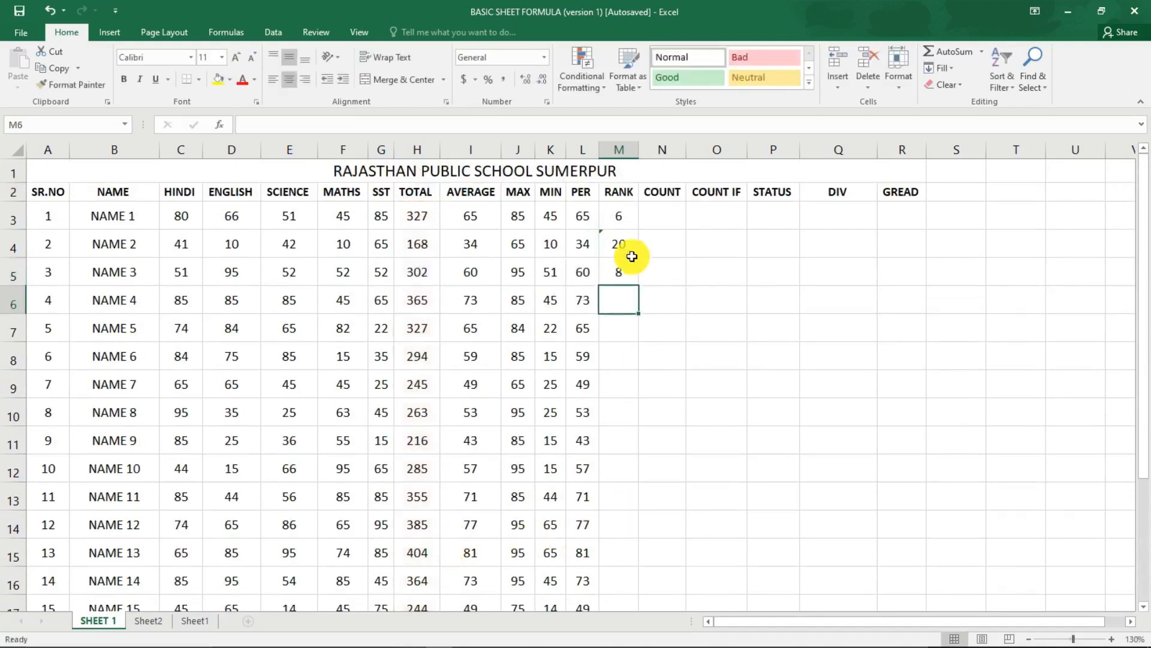
# Compare the relative range in the M4 RANK formula with the absolute range in the M5 formula.
pyautogui.click(623, 242)
pyautogui.click(295, 123)
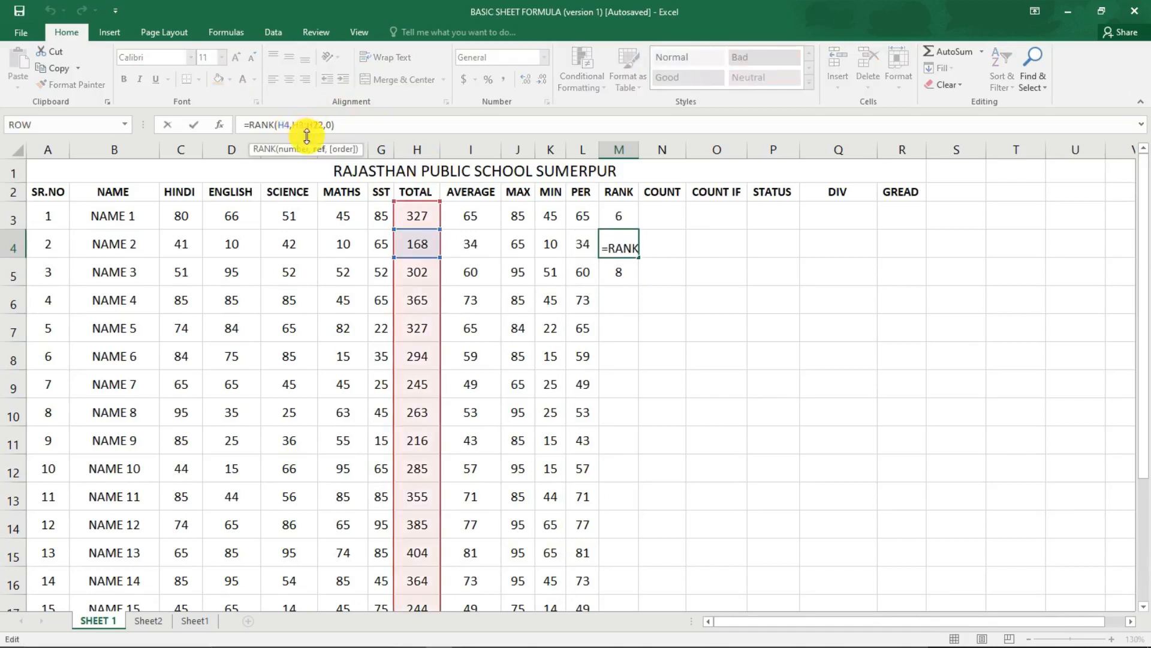
pyautogui.press('Return')
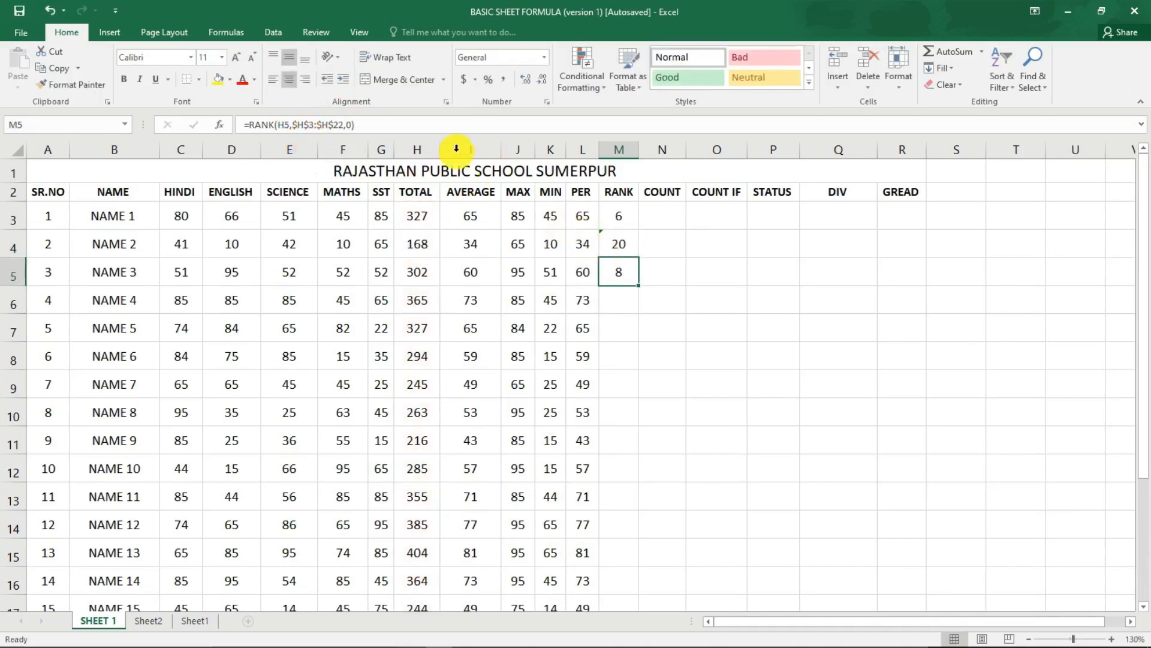
pyautogui.click(326, 126)
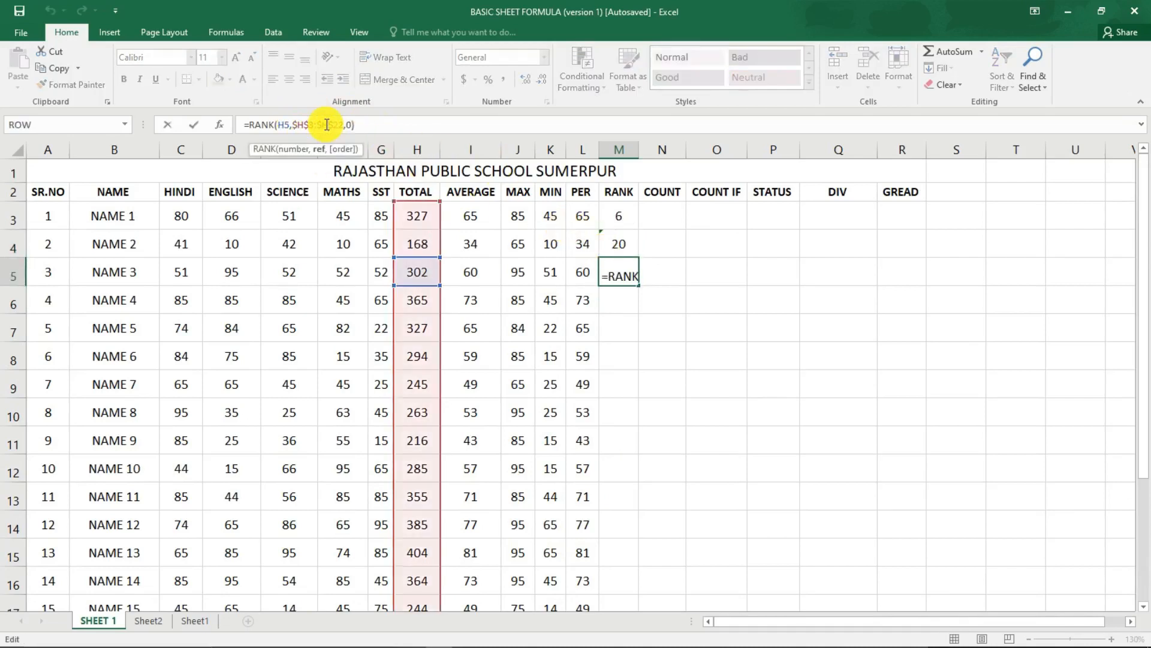
pyautogui.press('Return')
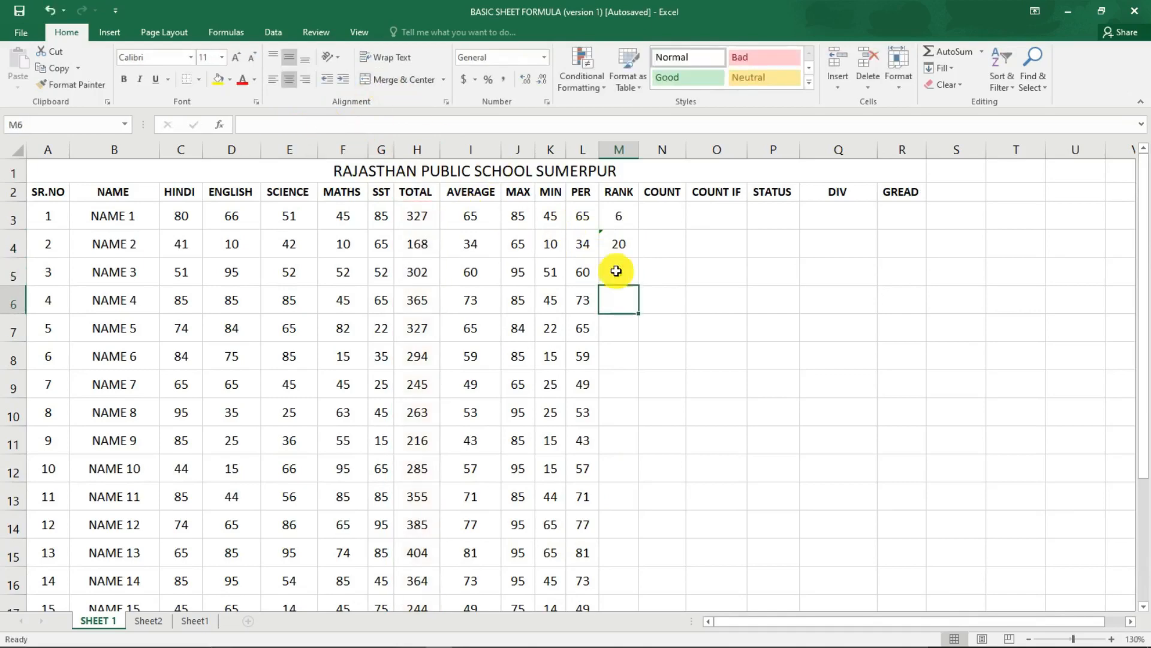
# Fill the absolute-range RANK formula from M3 down the RANK column to M22.
pyautogui.click(611, 218)
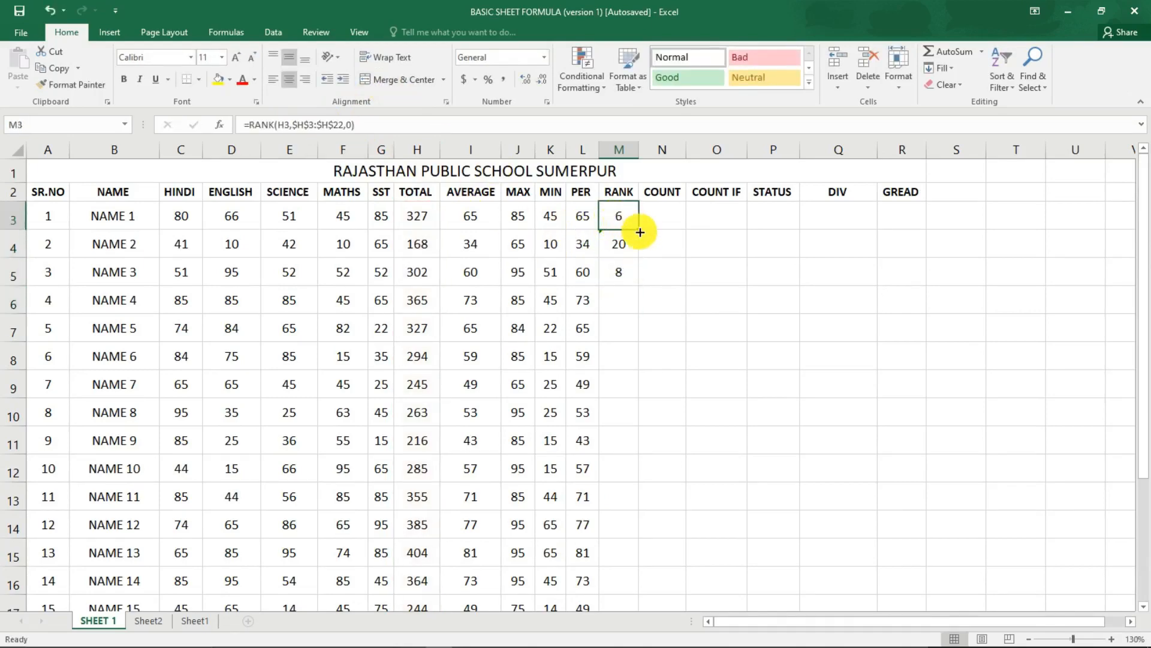
pyautogui.scroll(-2, 630, 233)
pyautogui.scroll(2, 630, 236)
pyautogui.moveTo(629, 232); pyautogui.dragTo(639, 578)
pyautogui.scroll(3, 594, 406)
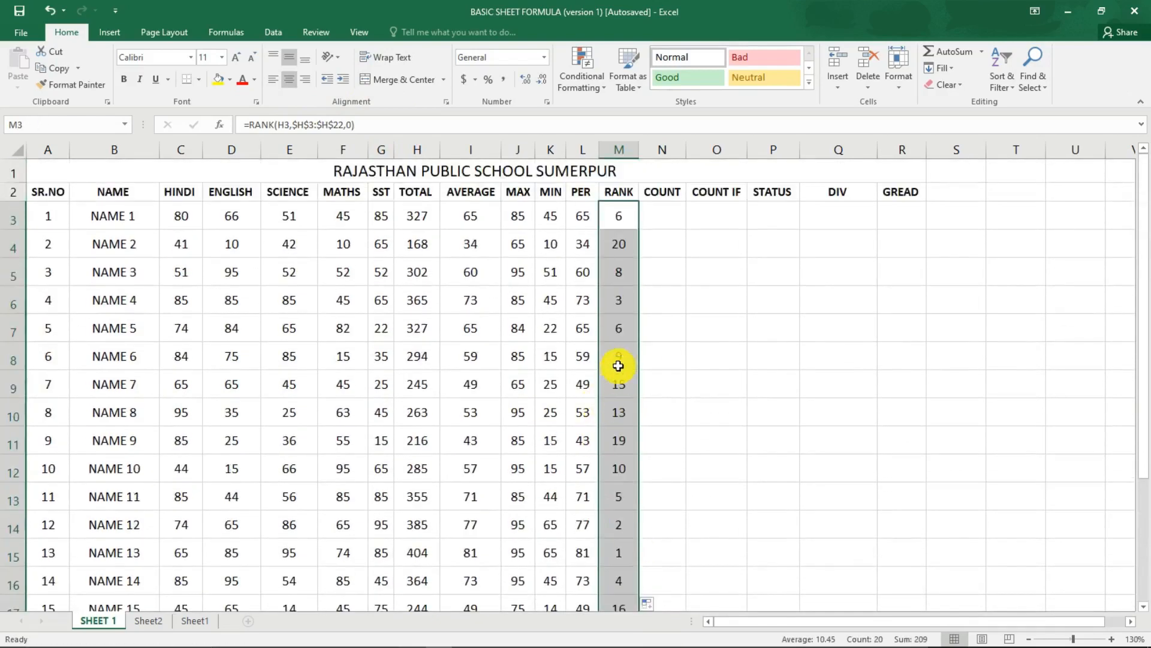
# Count NAME 1's subject marks in N3 of the COUNT column with =COUNT(C3:G3).
pyautogui.click(667, 210)
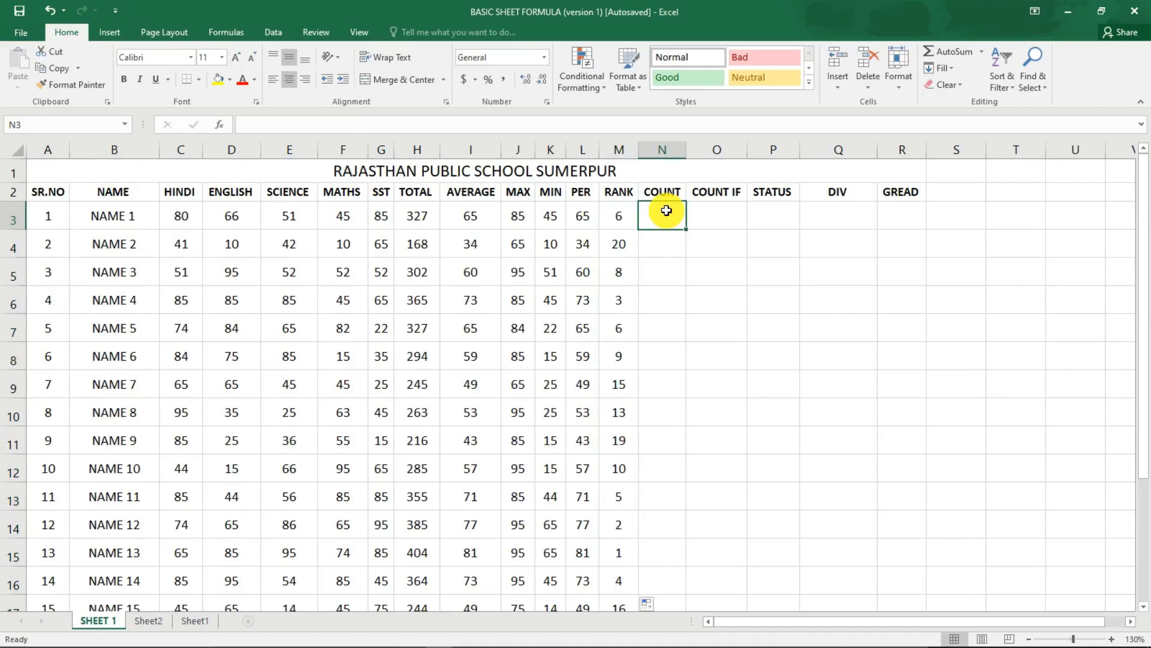
pyautogui.click(661, 193)
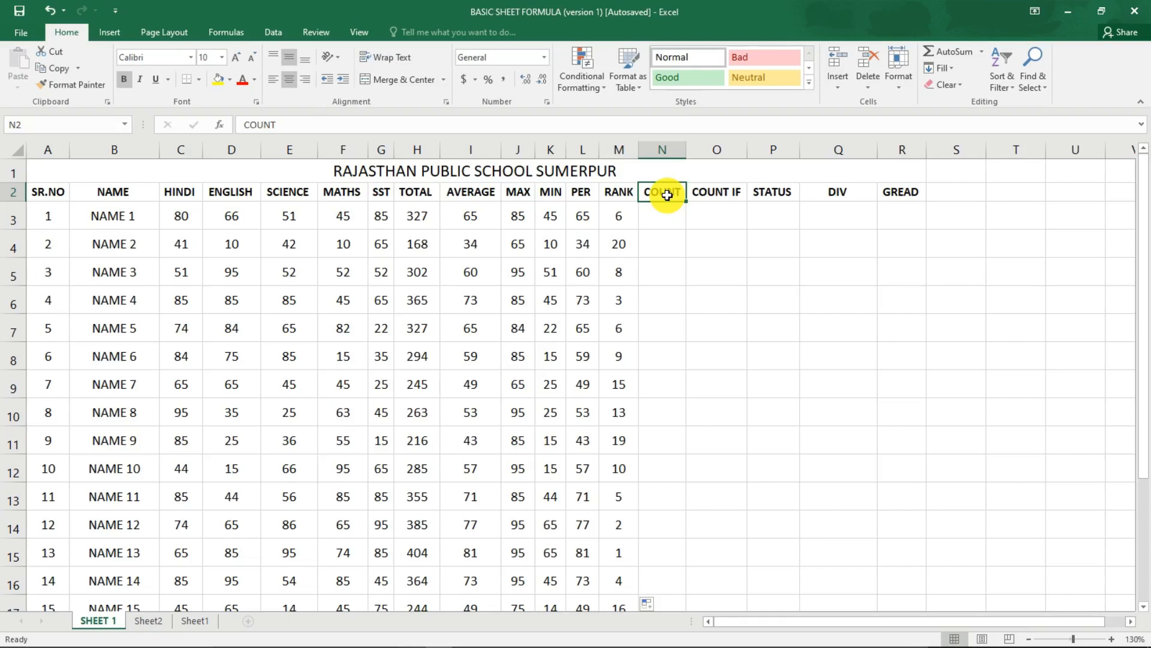
pyautogui.click(661, 218)
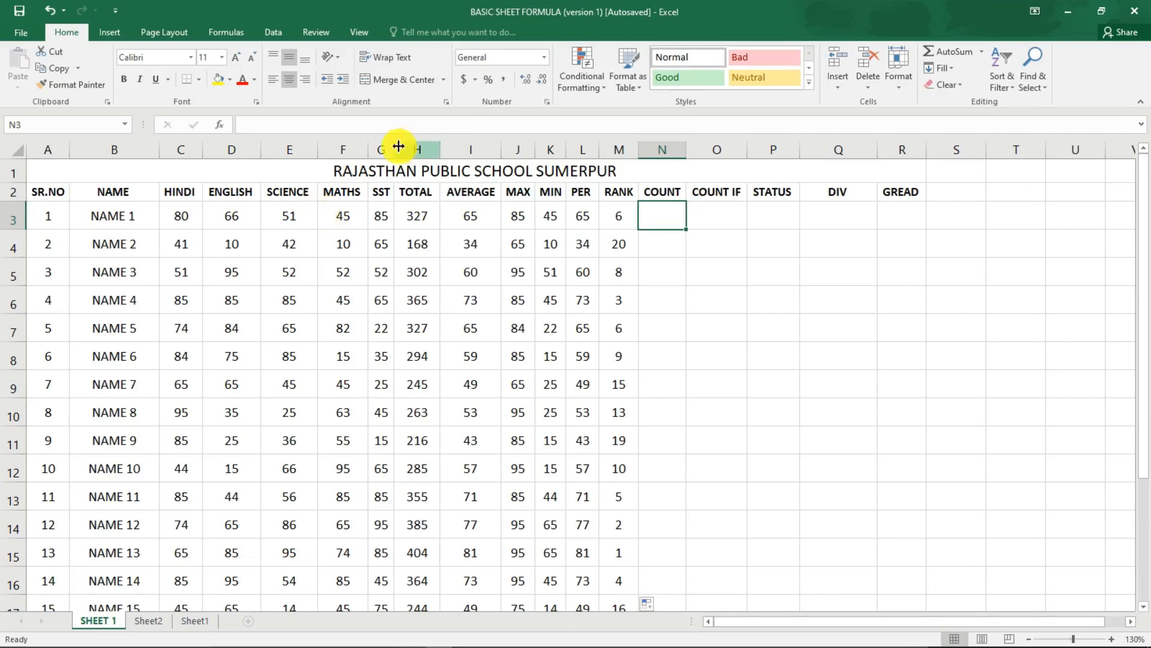
pyautogui.write('=COUNT')
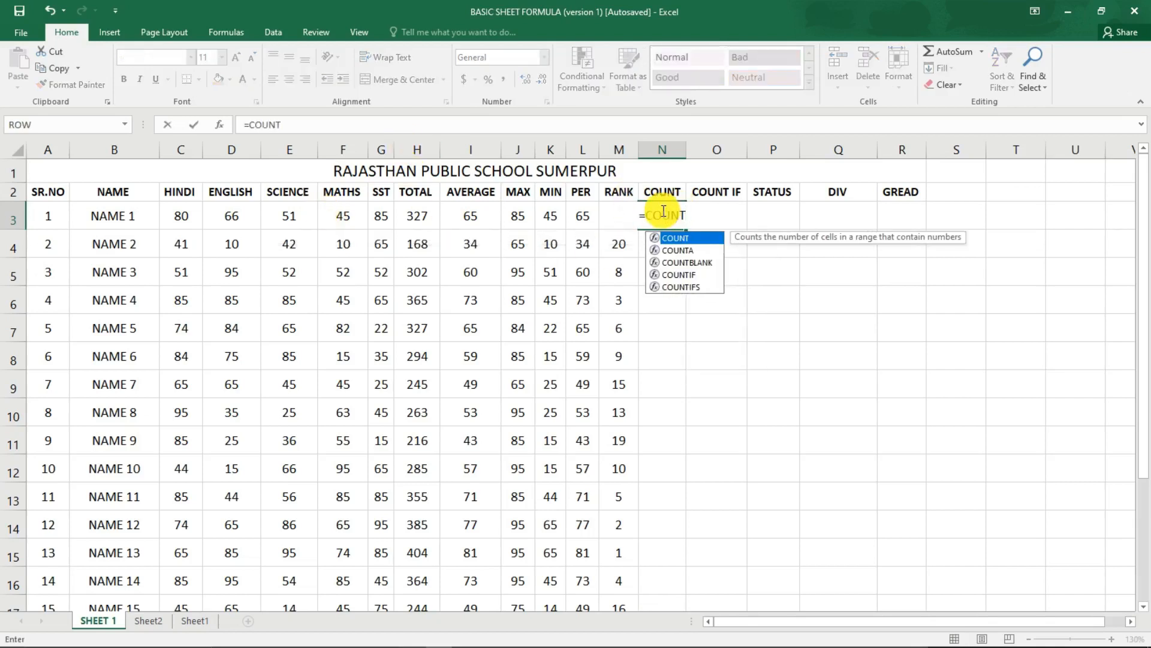
pyautogui.write('(')
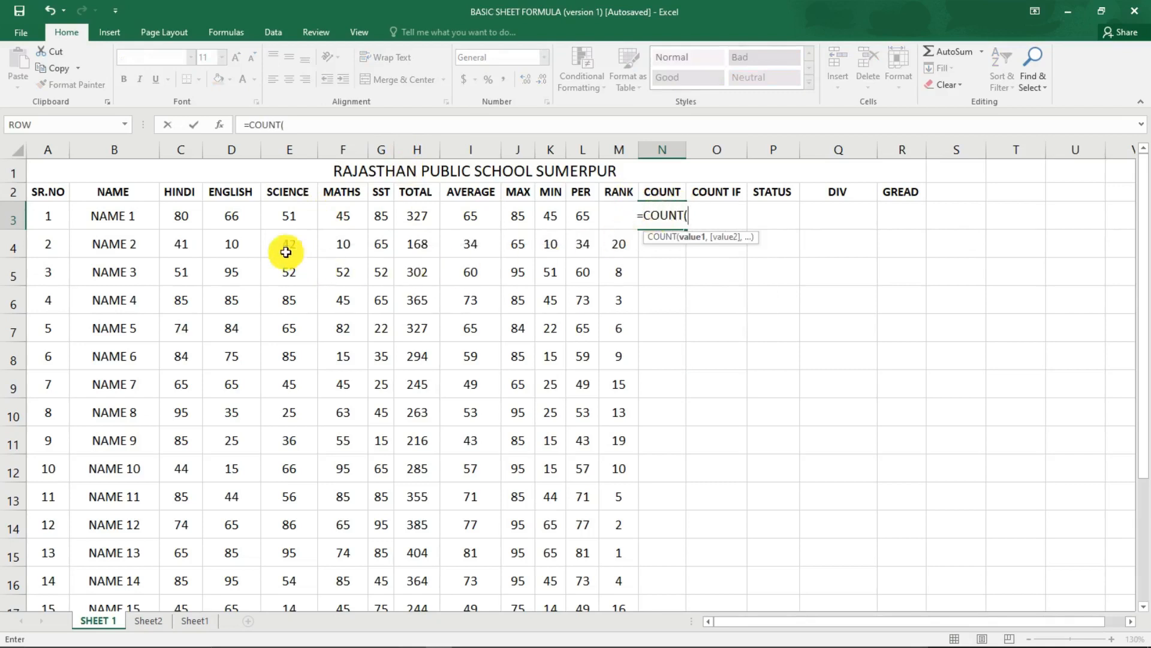
pyautogui.moveTo(191, 222); pyautogui.dragTo(368, 221)
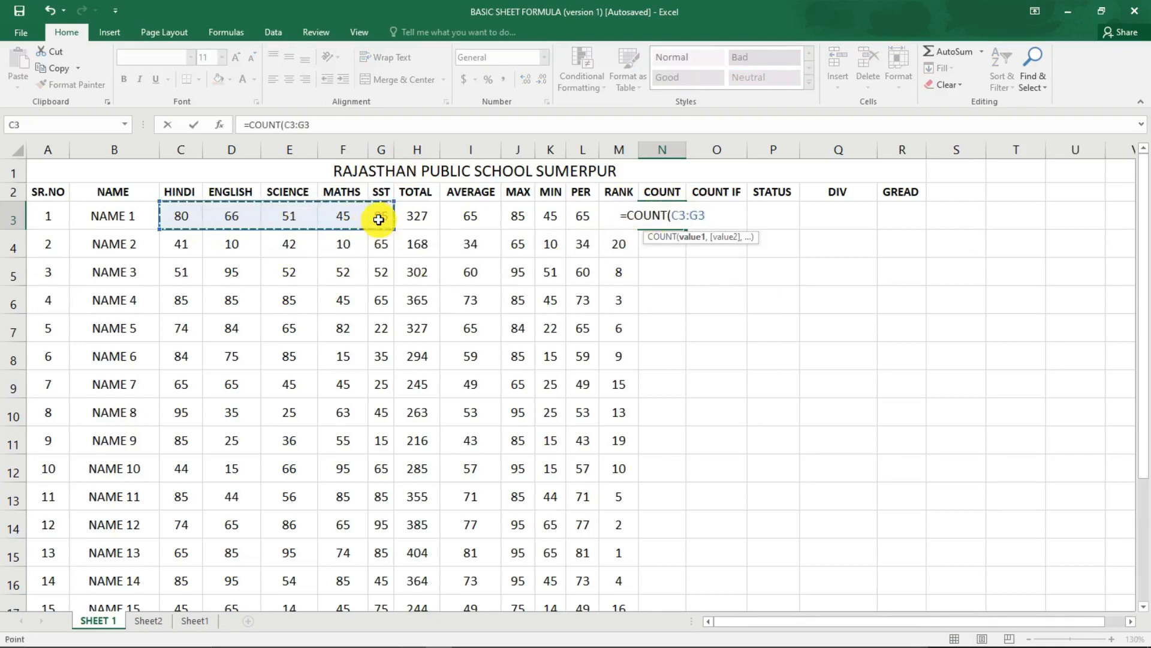
pyautogui.press('Return')
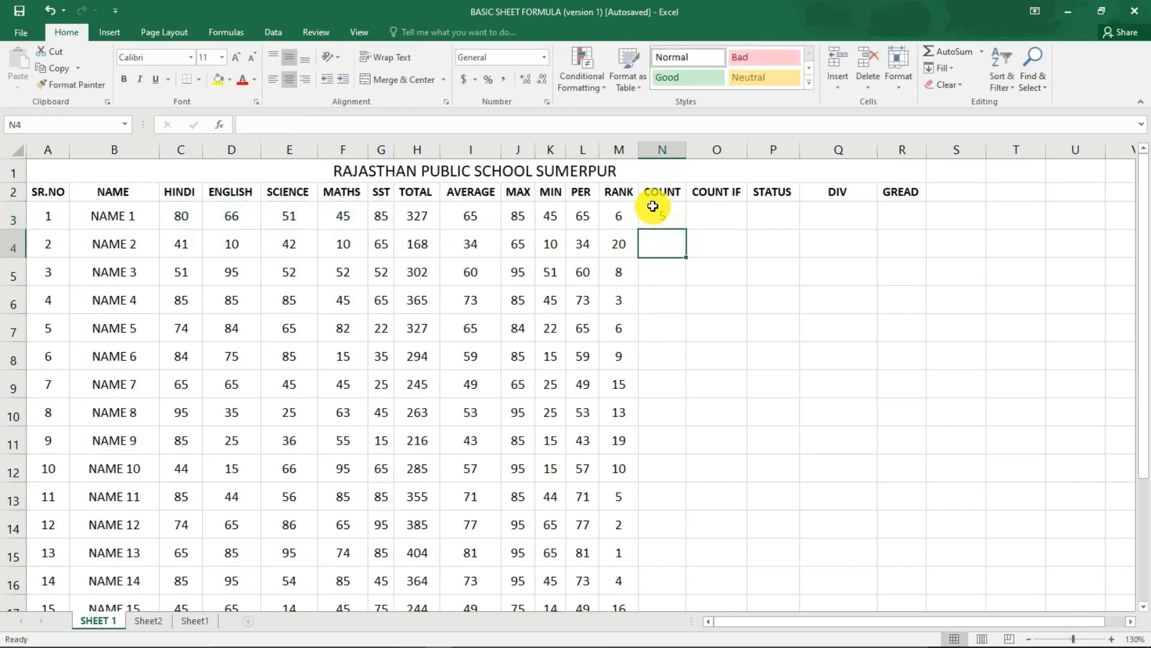
pyautogui.click(667, 218)
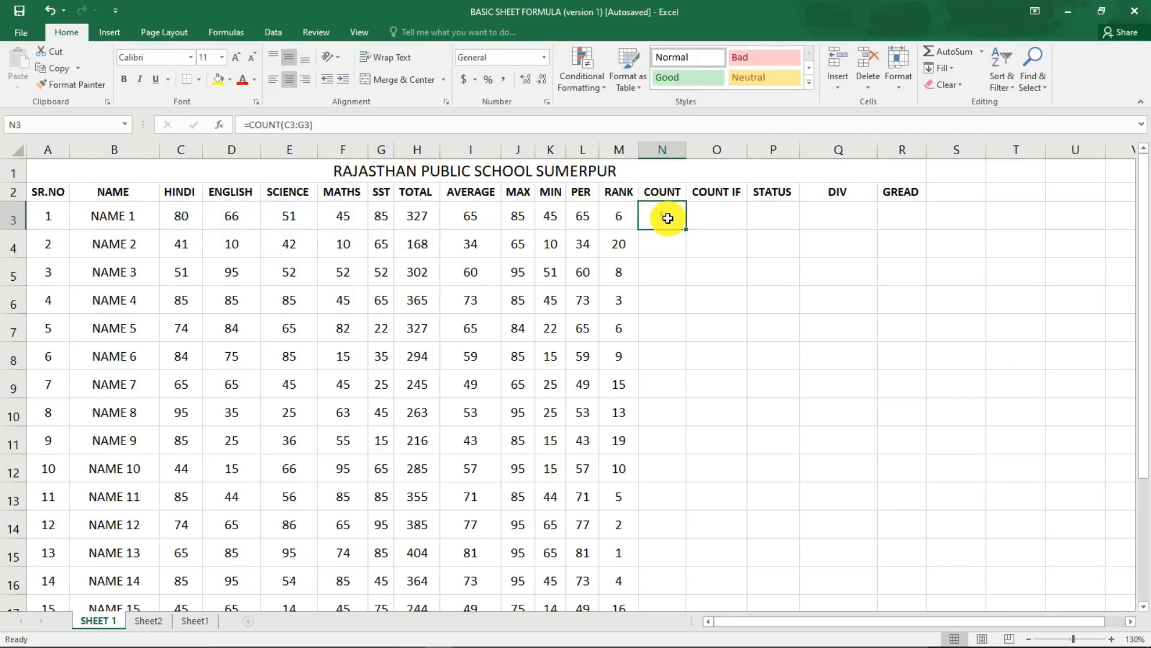
# Count NAME 2's subject marks in N4 with =COUNT(C4:G4) and fill the formula down the COUNT column.
pyautogui.click(675, 243)
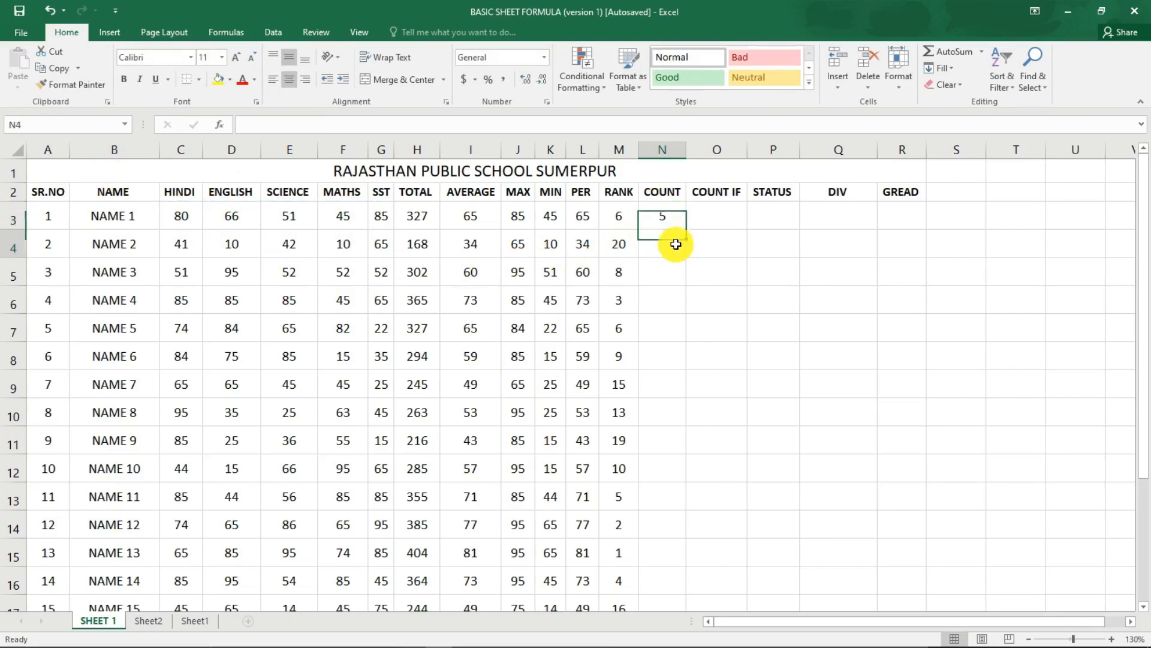
pyautogui.write('=COUNT')
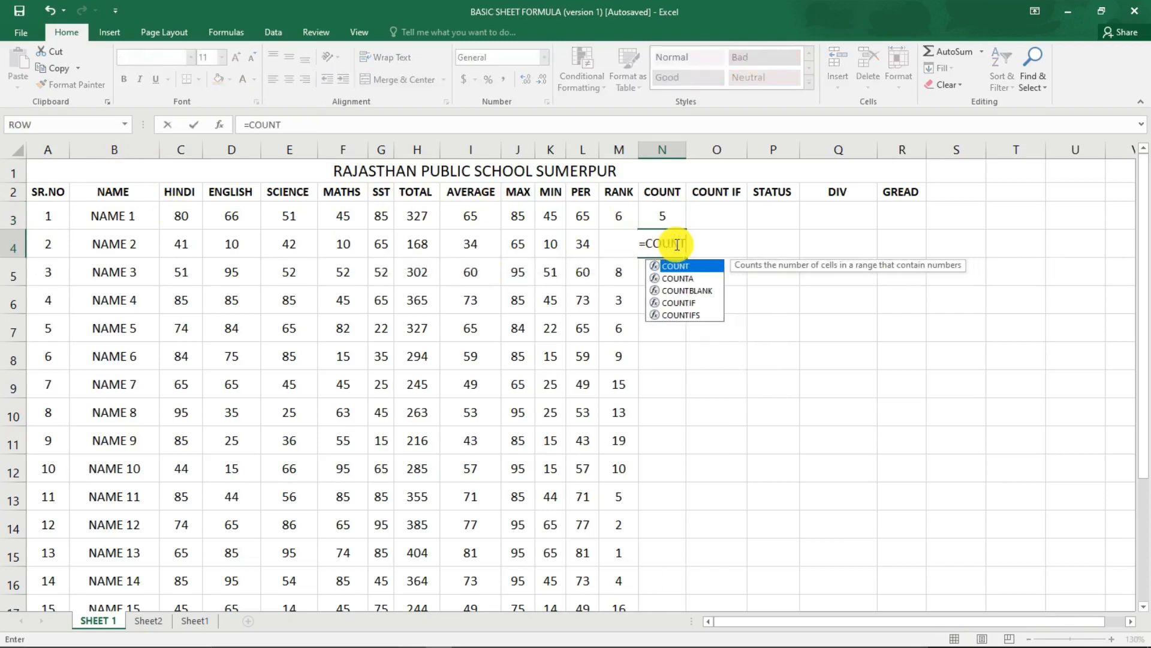
pyautogui.write('(')
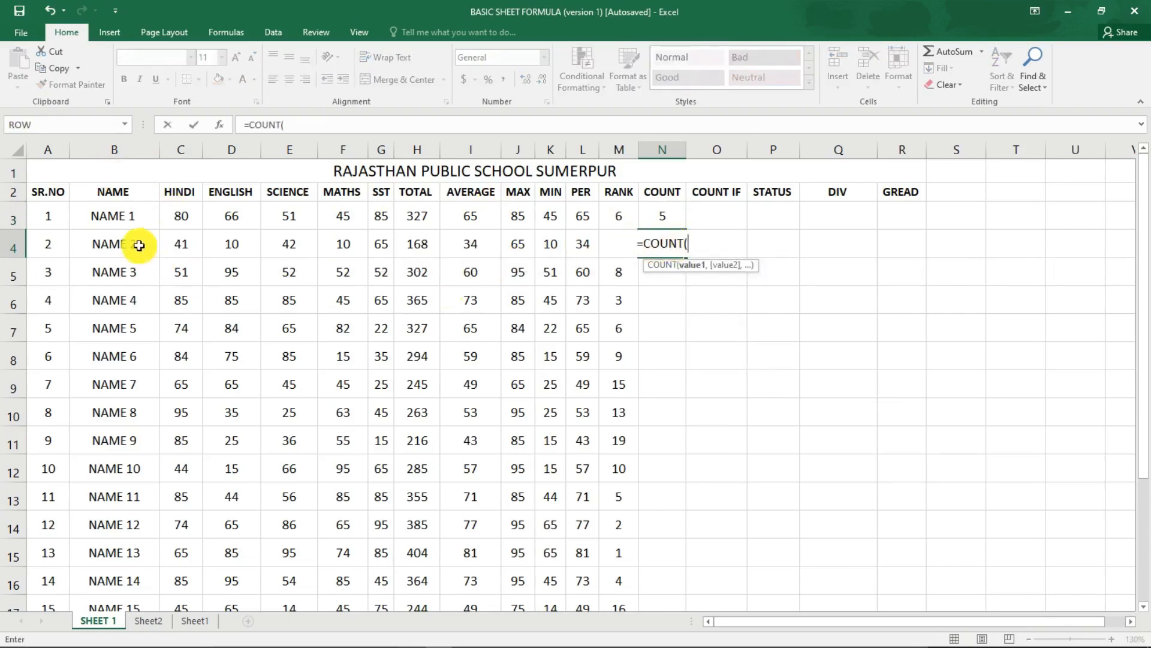
pyautogui.moveTo(180, 243); pyautogui.dragTo(377, 249)
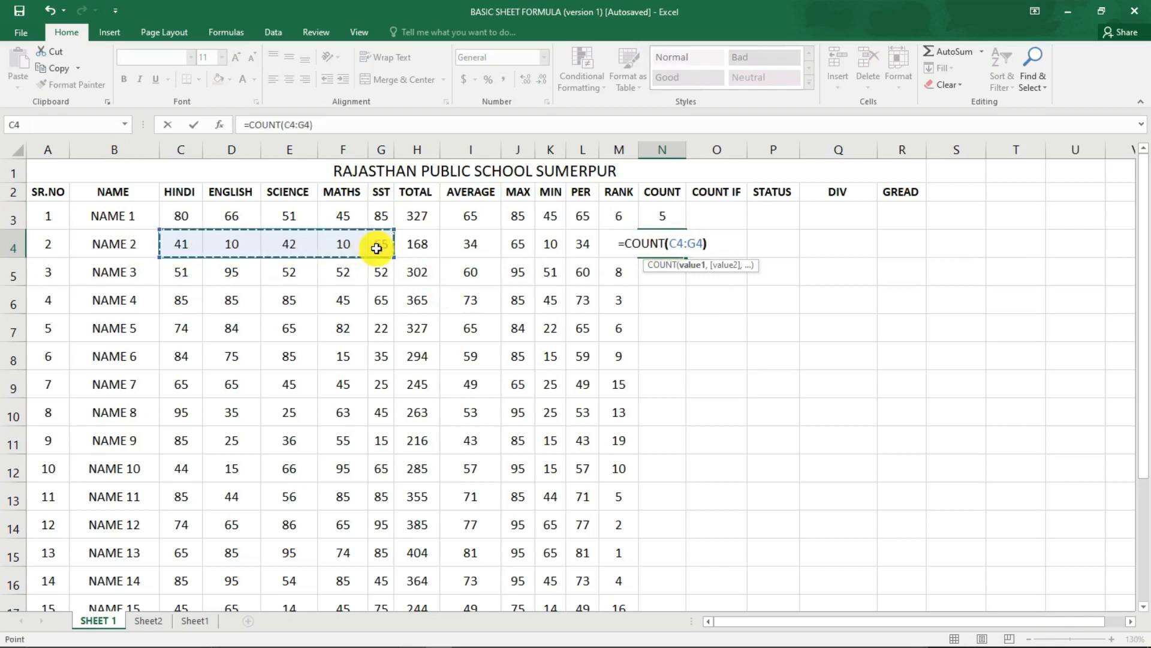
pyautogui.press('Return')
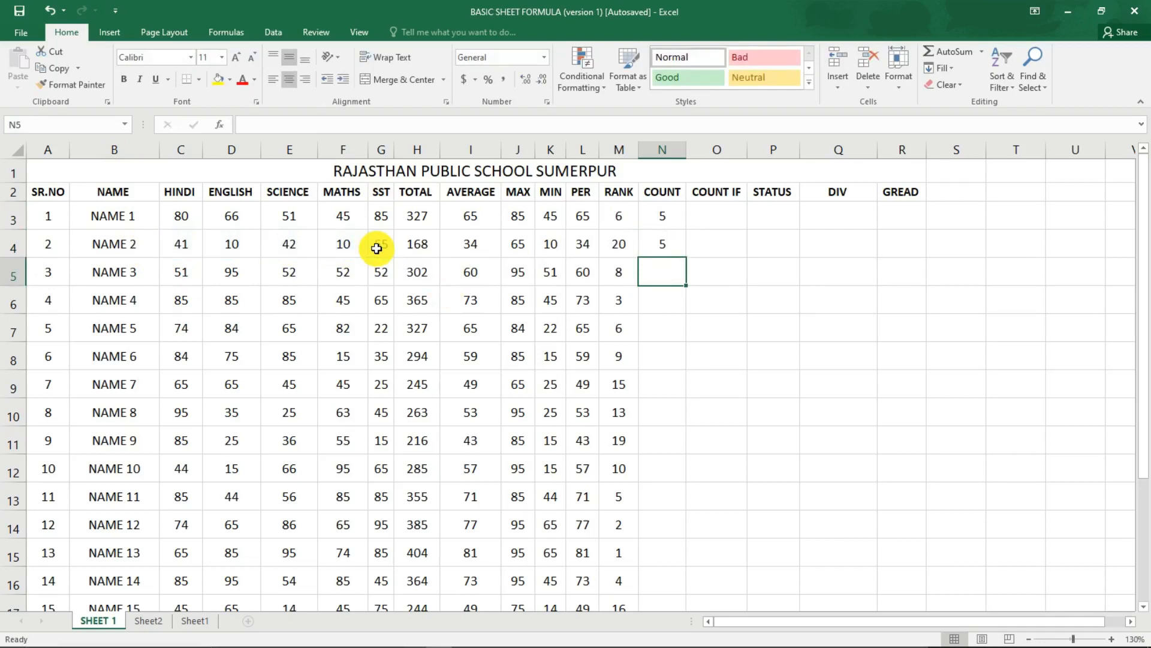
pyautogui.click(669, 244)
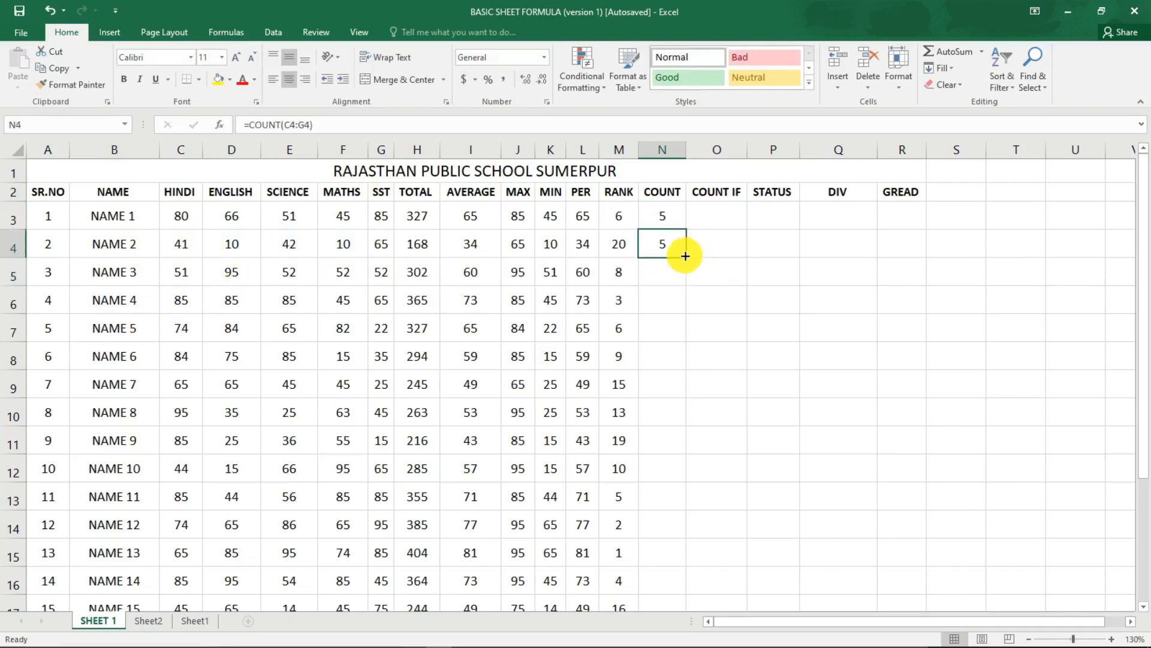
pyautogui.doubleClick(685, 256)
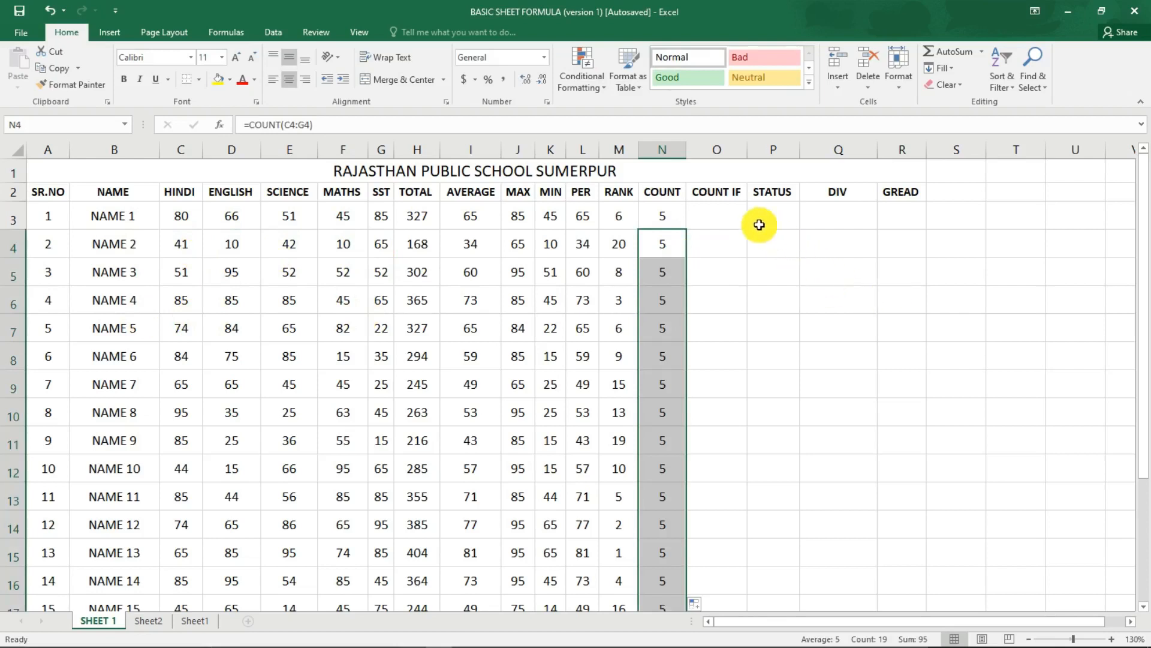
# Count NAME 1's subject marks below 33 in O3 of the COUNT IF column with =COUNTIF(C3:G3,"<33").
pyautogui.click(726, 213)
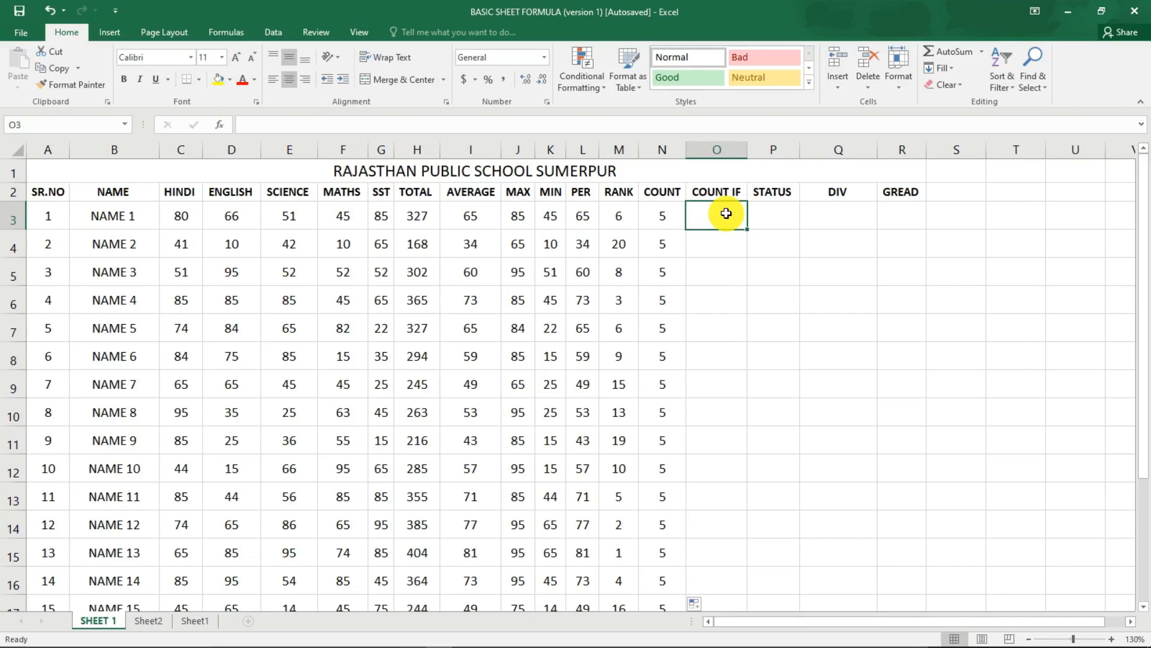
pyautogui.write('=COUN')
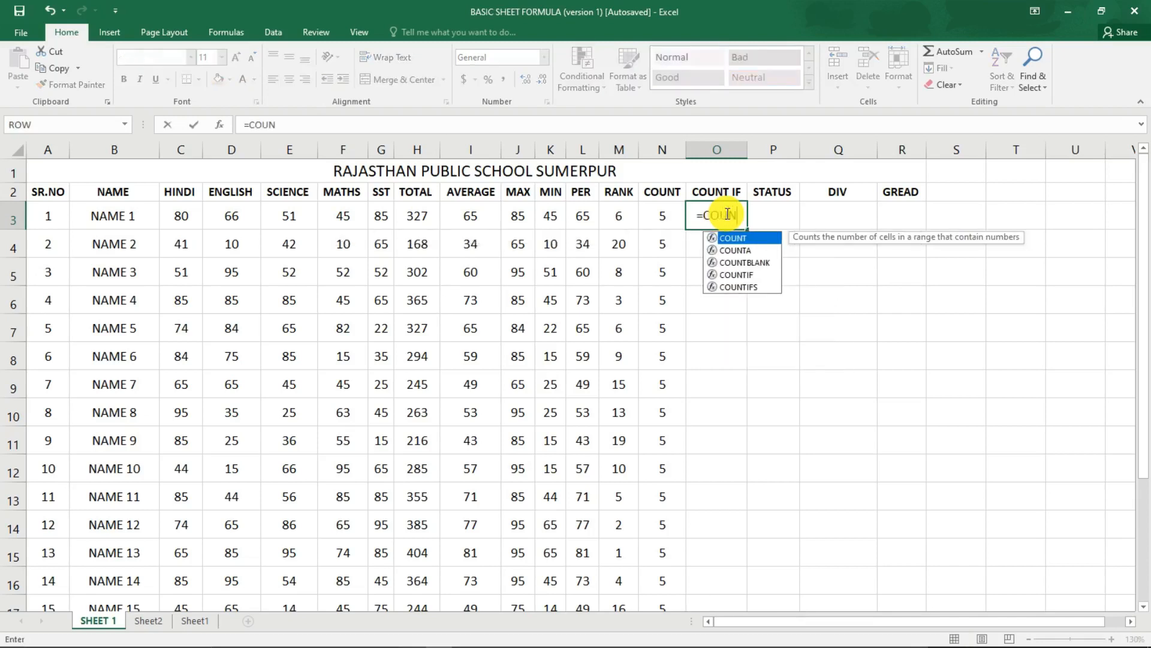
pyautogui.write('T')
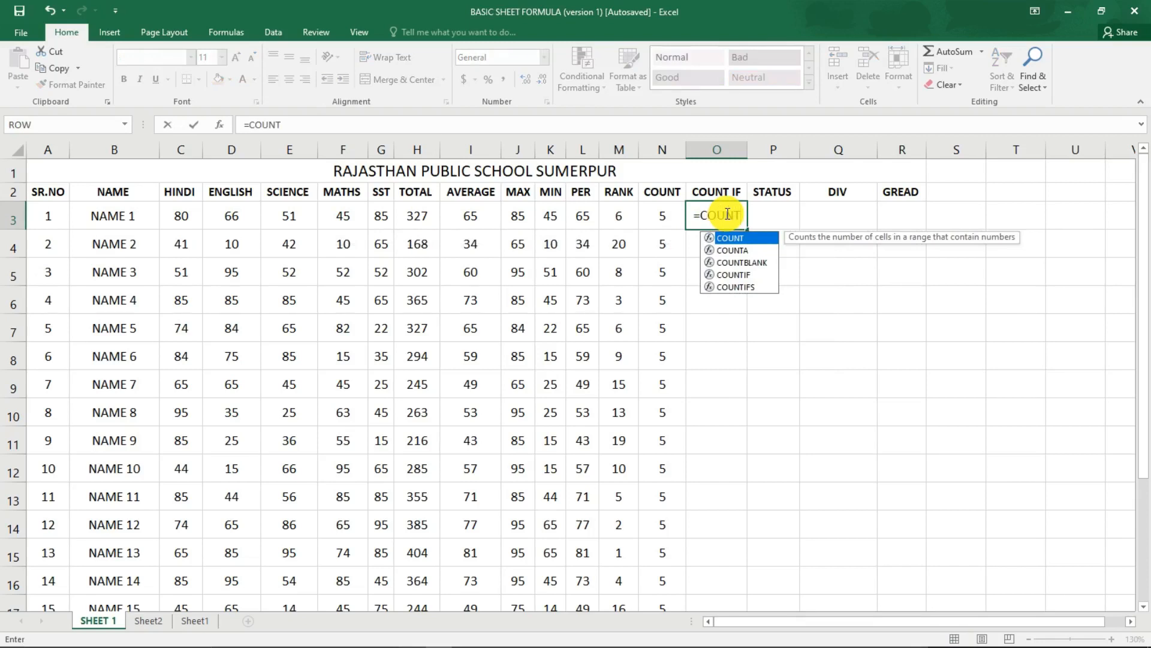
pyautogui.write('IF')
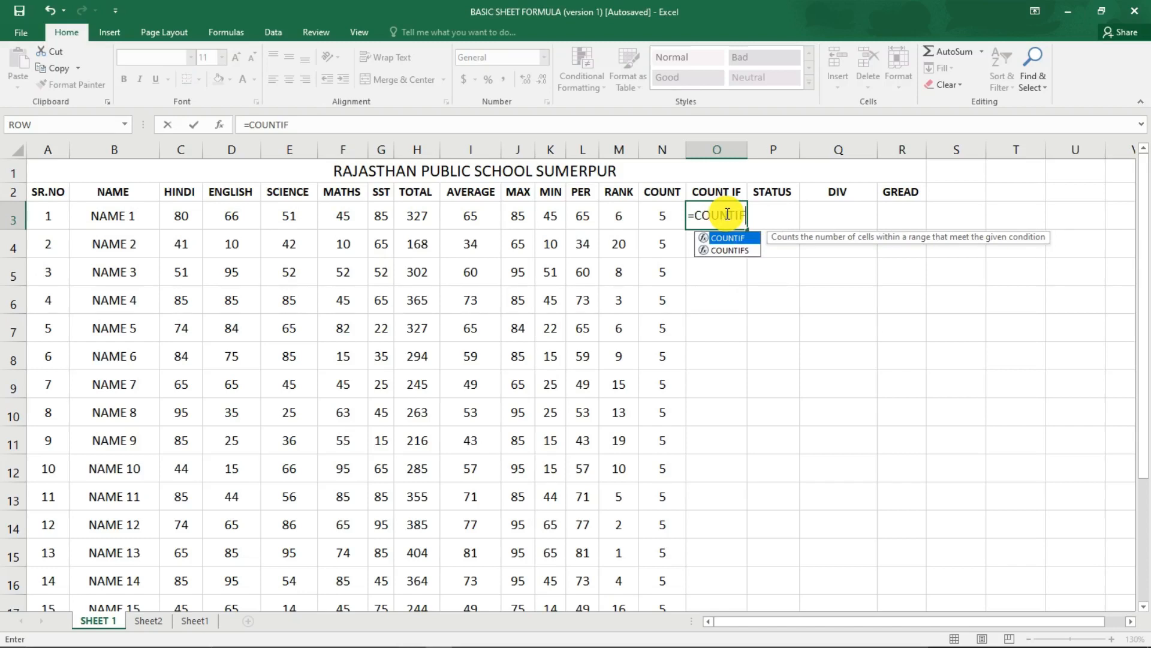
pyautogui.write('(')
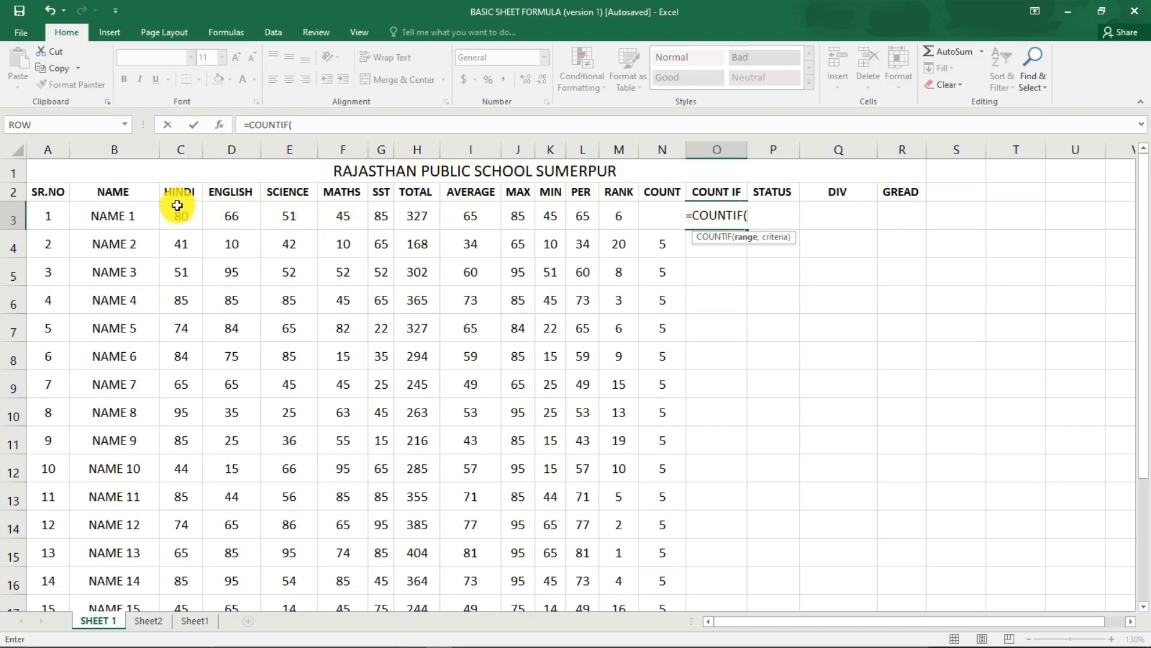
pyautogui.moveTo(174, 211); pyautogui.dragTo(375, 214)
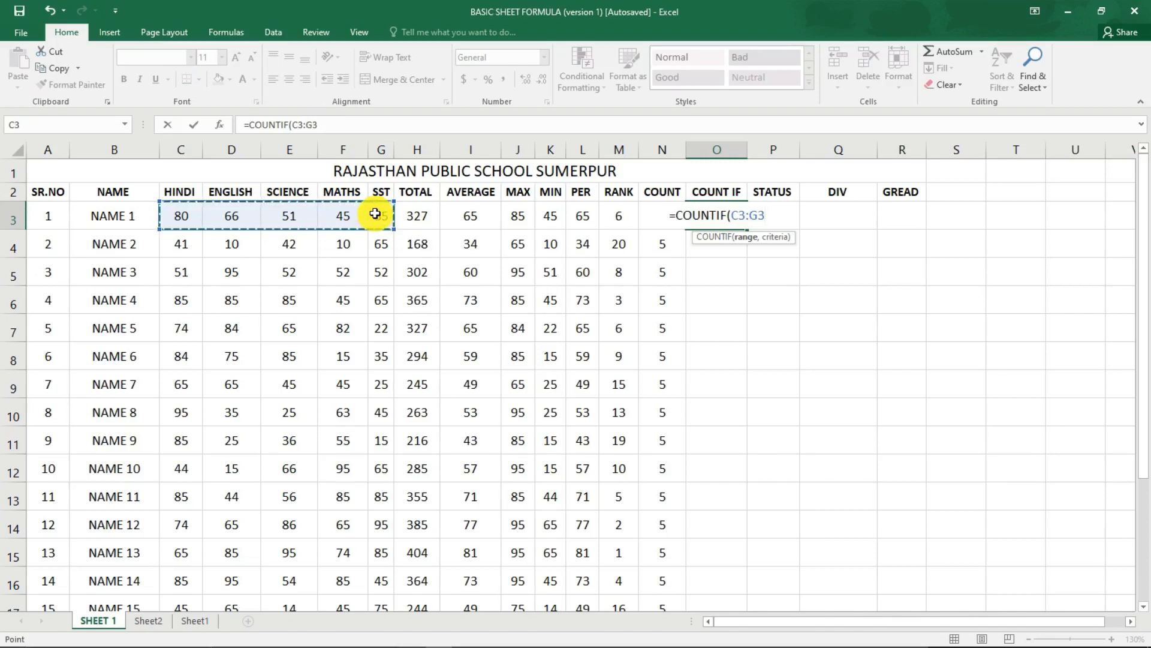
pyautogui.write(',')
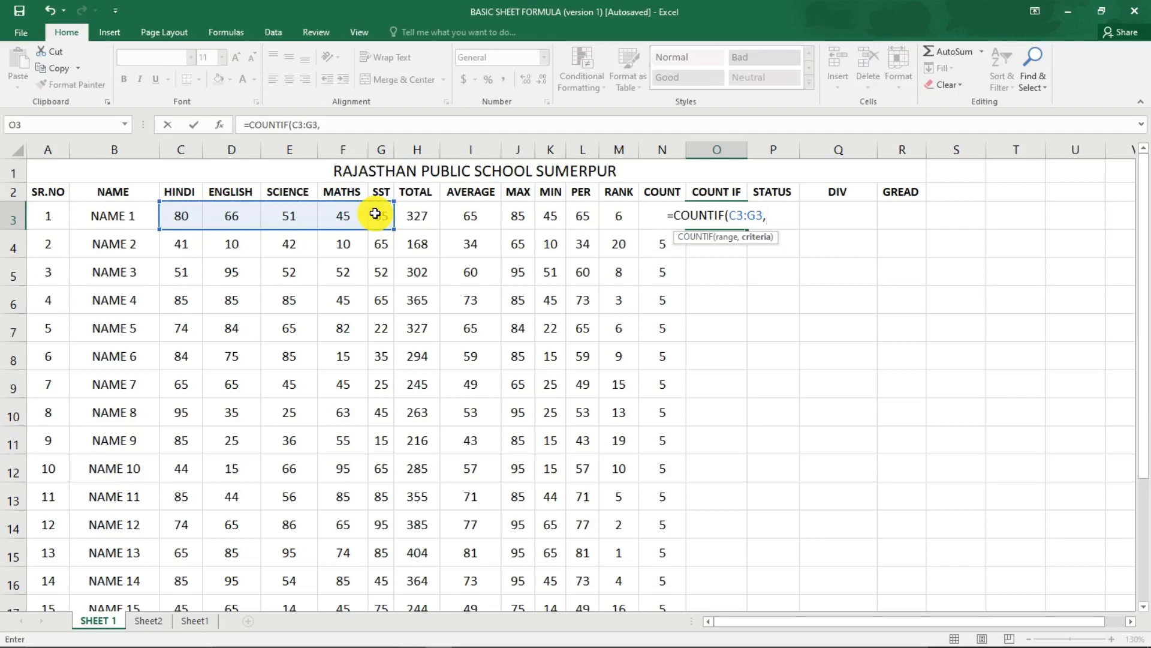
pyautogui.write('"')
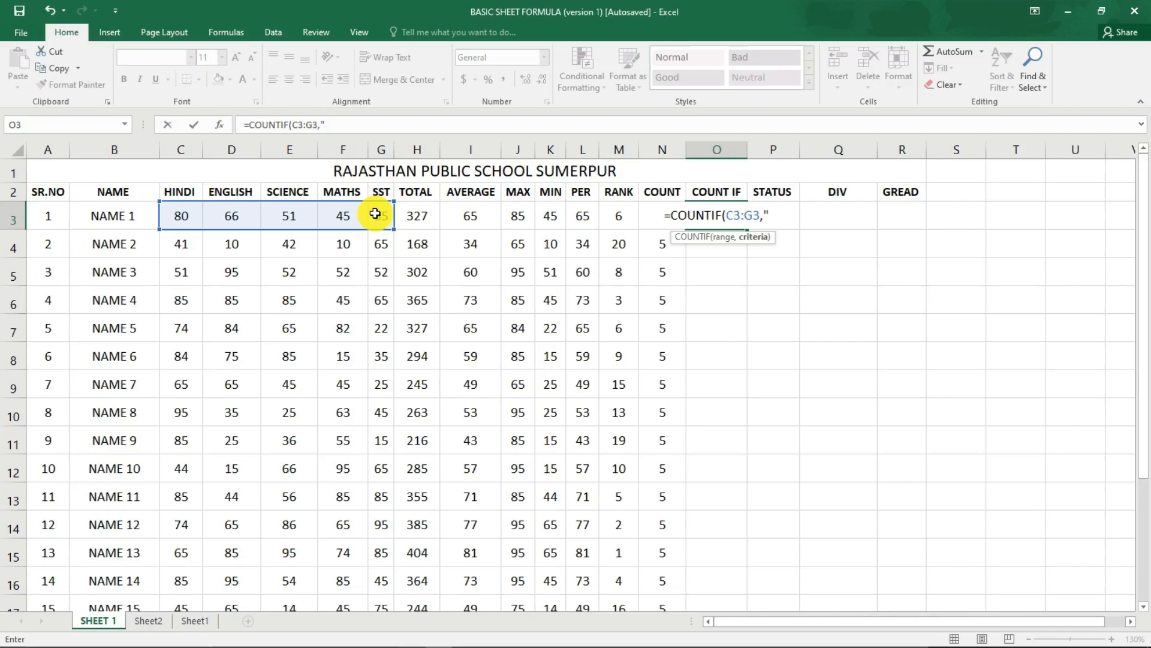
pyautogui.press('BackSpace')
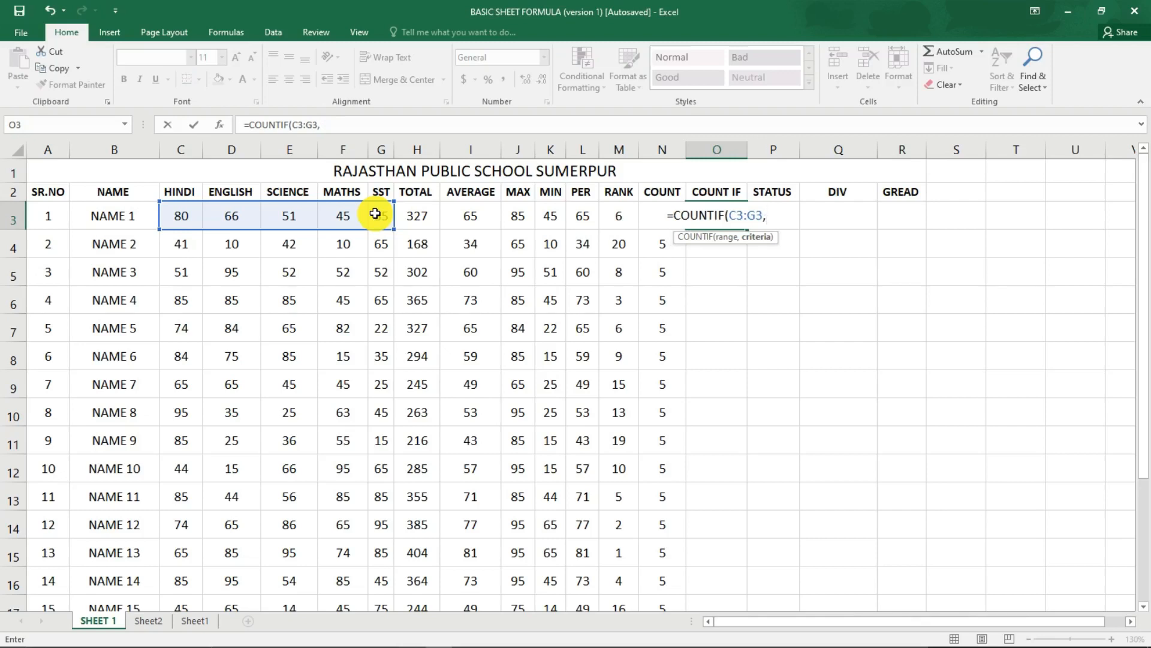
pyautogui.write('"')
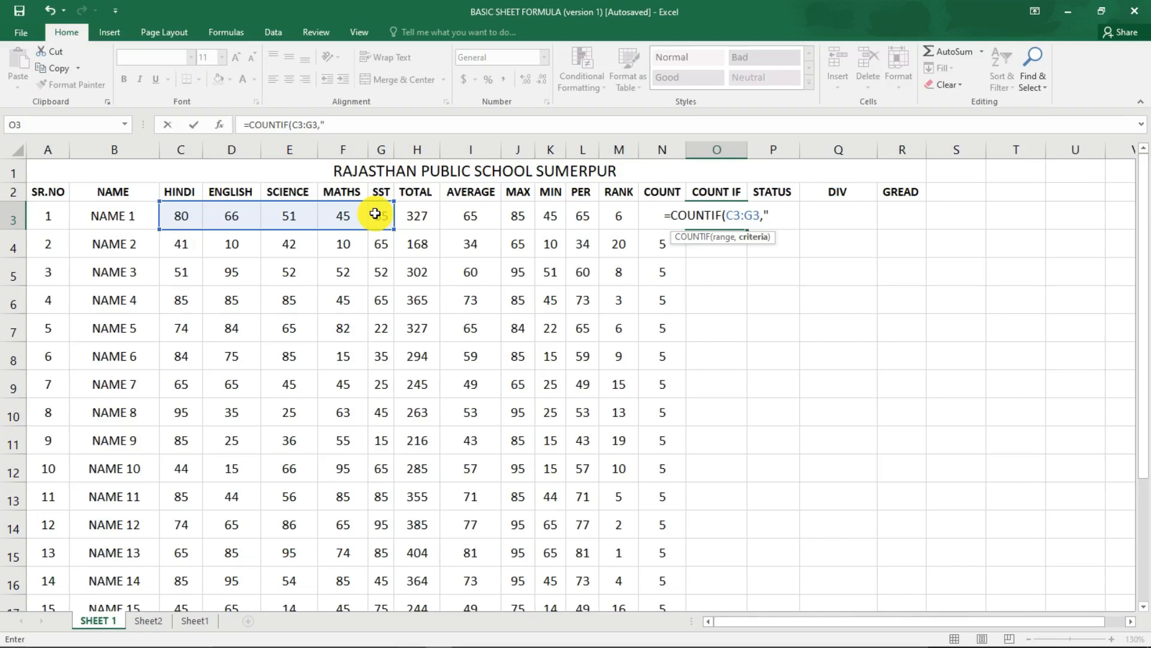
pyautogui.write('<')
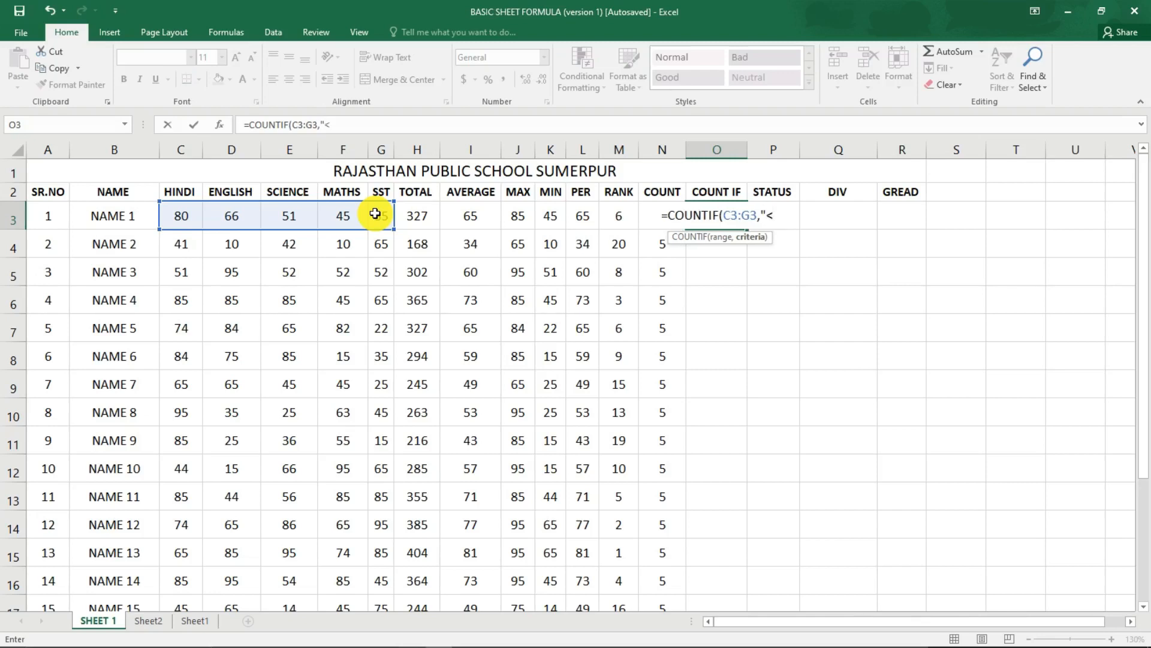
pyautogui.write('33')
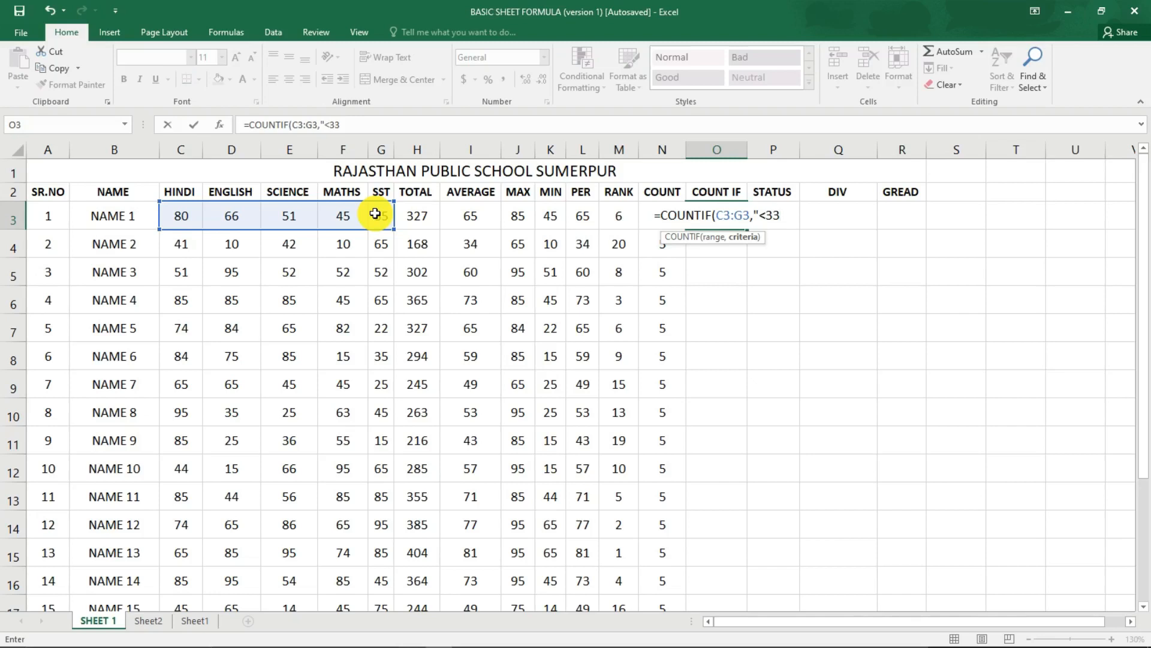
pyautogui.write('")')
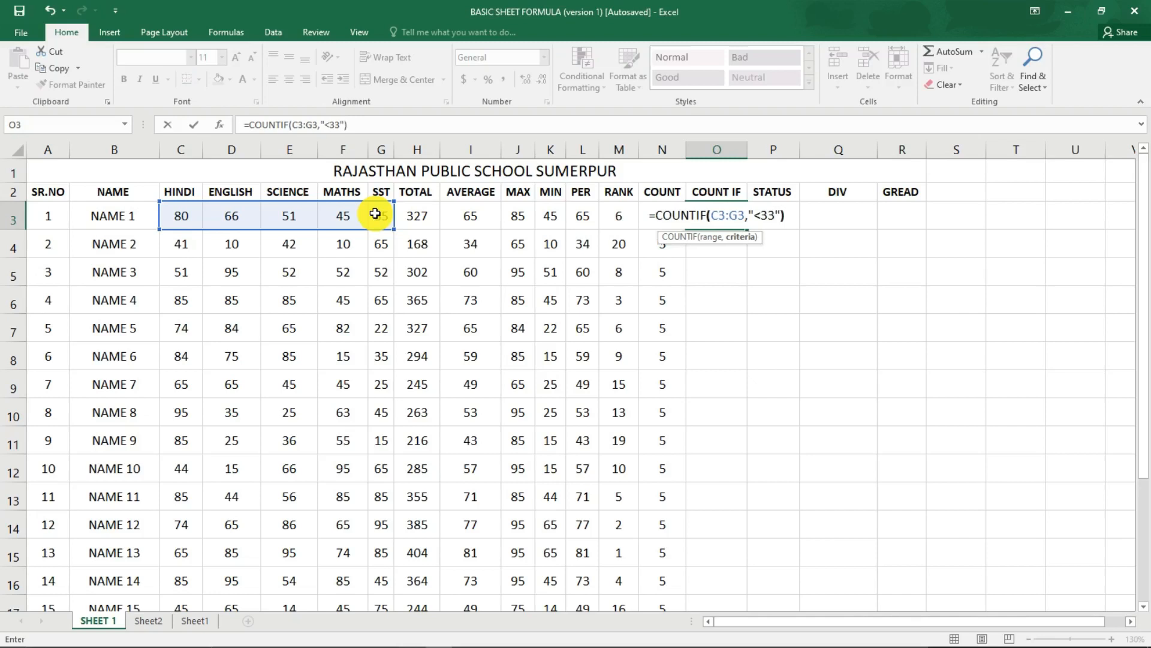
pyautogui.press('Return')
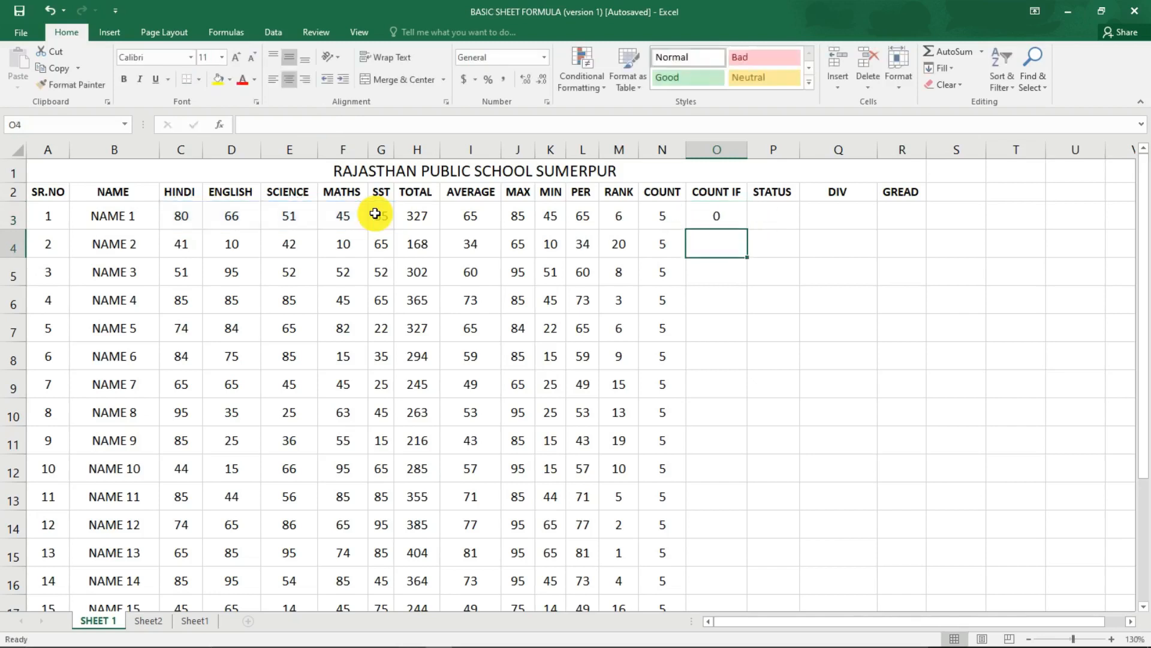
# Review NAME 1's subject marks against the O3 formula, and set the MATHS mark in F3 to 11 to test it.
pyautogui.click(726, 216)
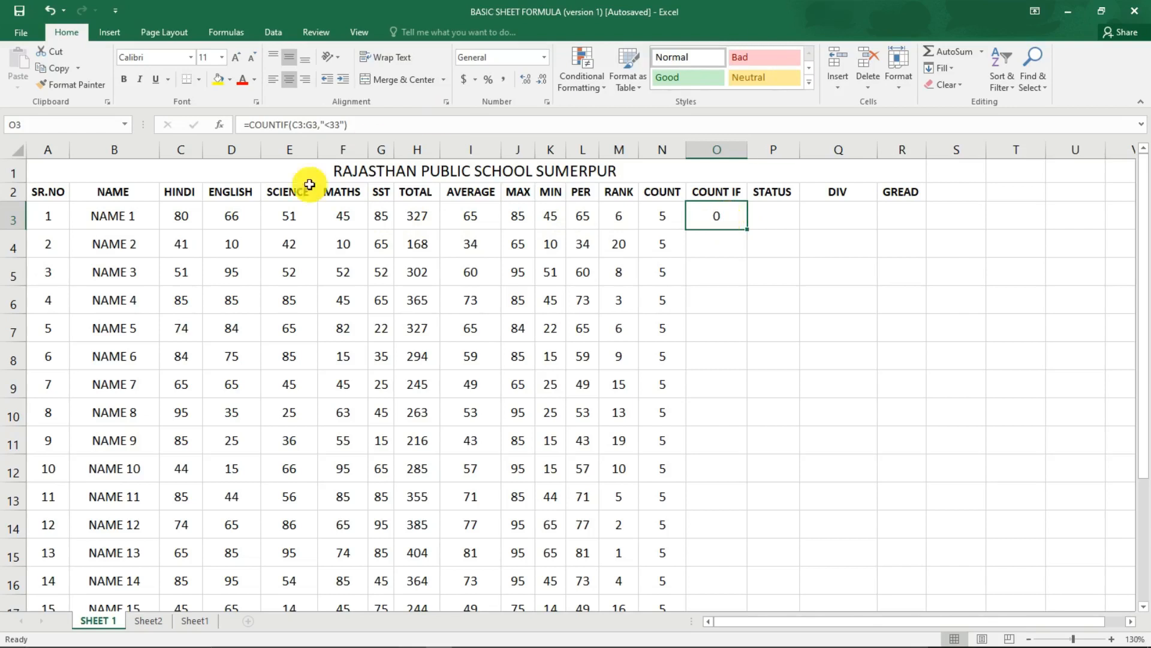
pyautogui.click(184, 218)
pyautogui.click(230, 217)
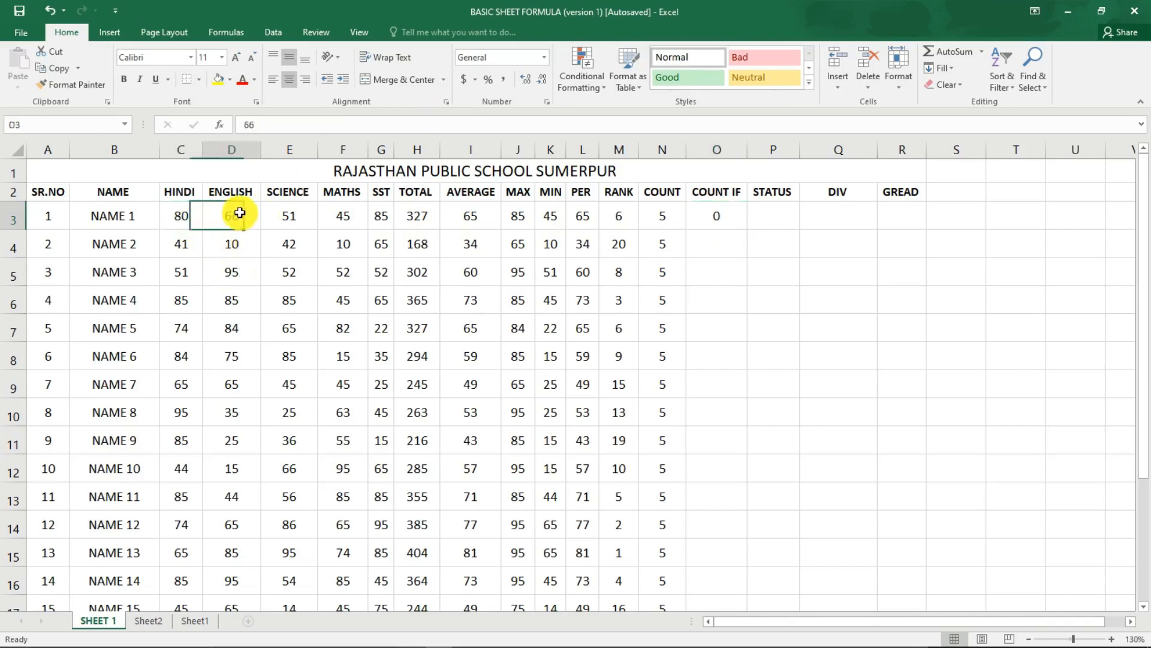
pyautogui.click(307, 223)
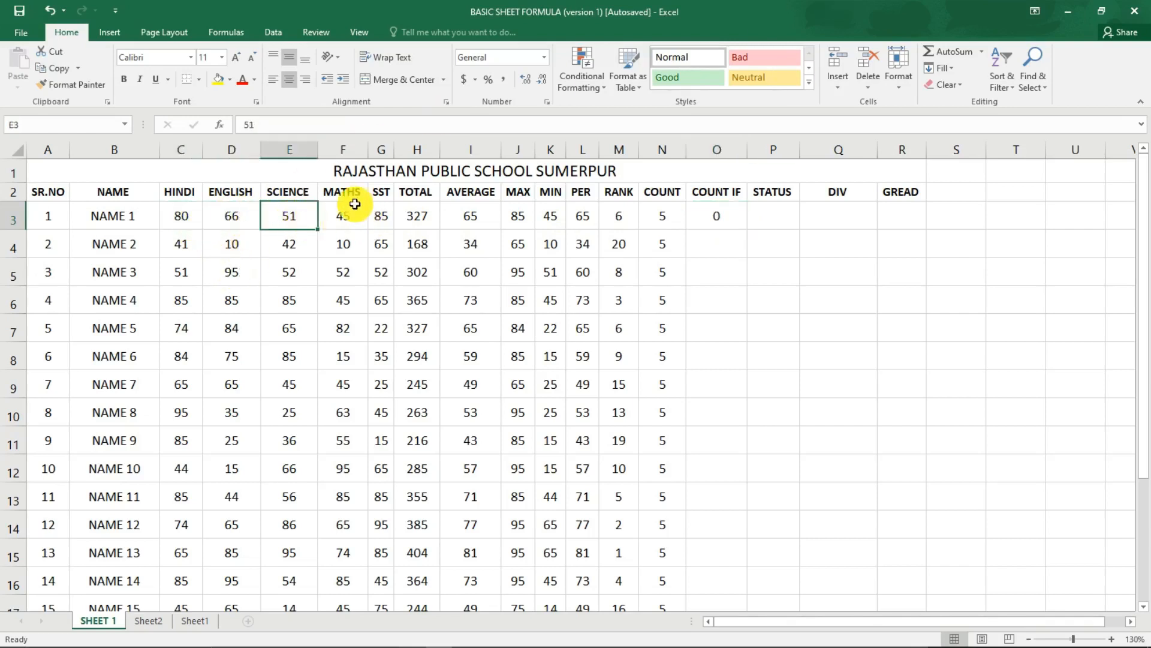
pyautogui.click(352, 222)
pyautogui.click(382, 217)
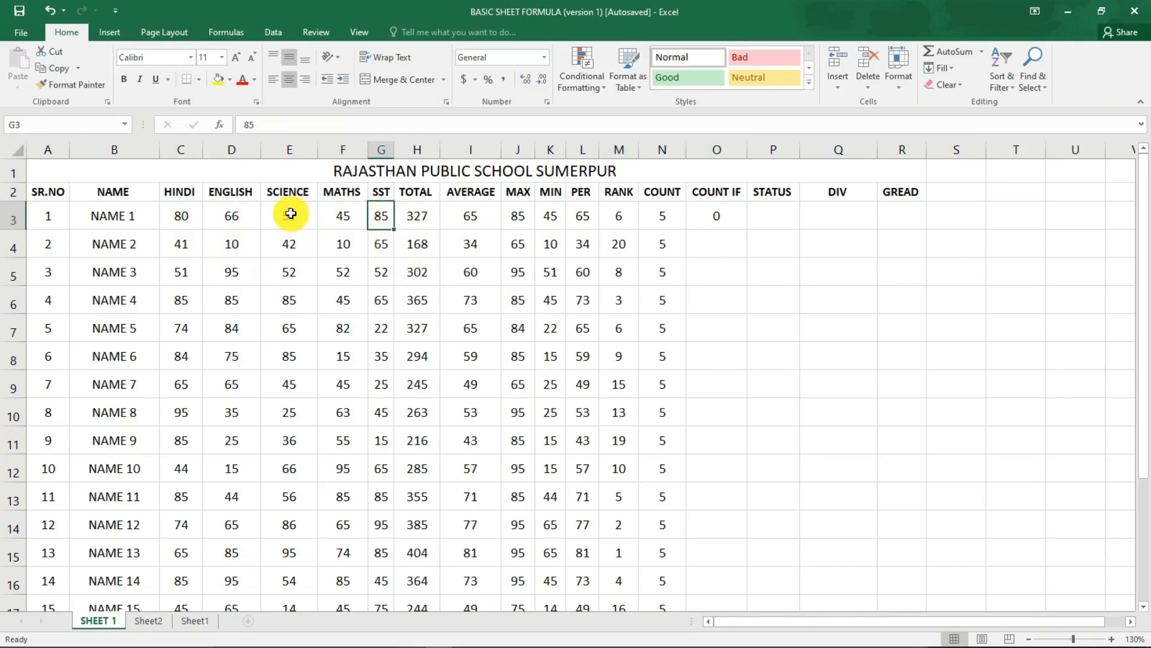
pyautogui.click(348, 214)
pyautogui.write('11')
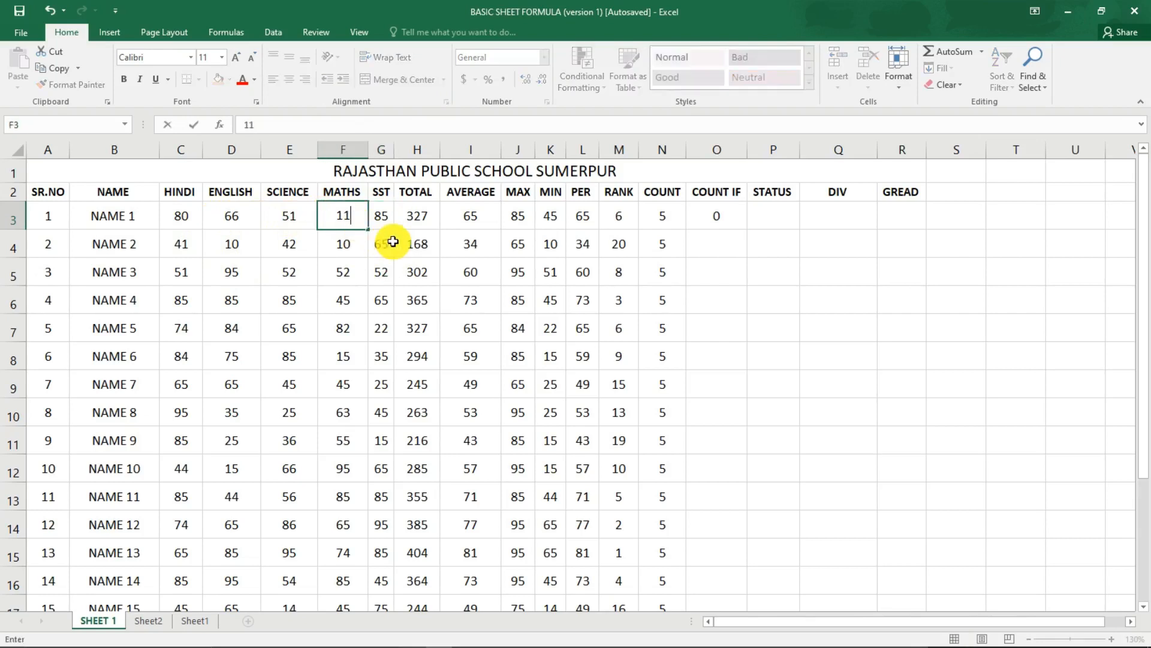
pyautogui.press('Return')
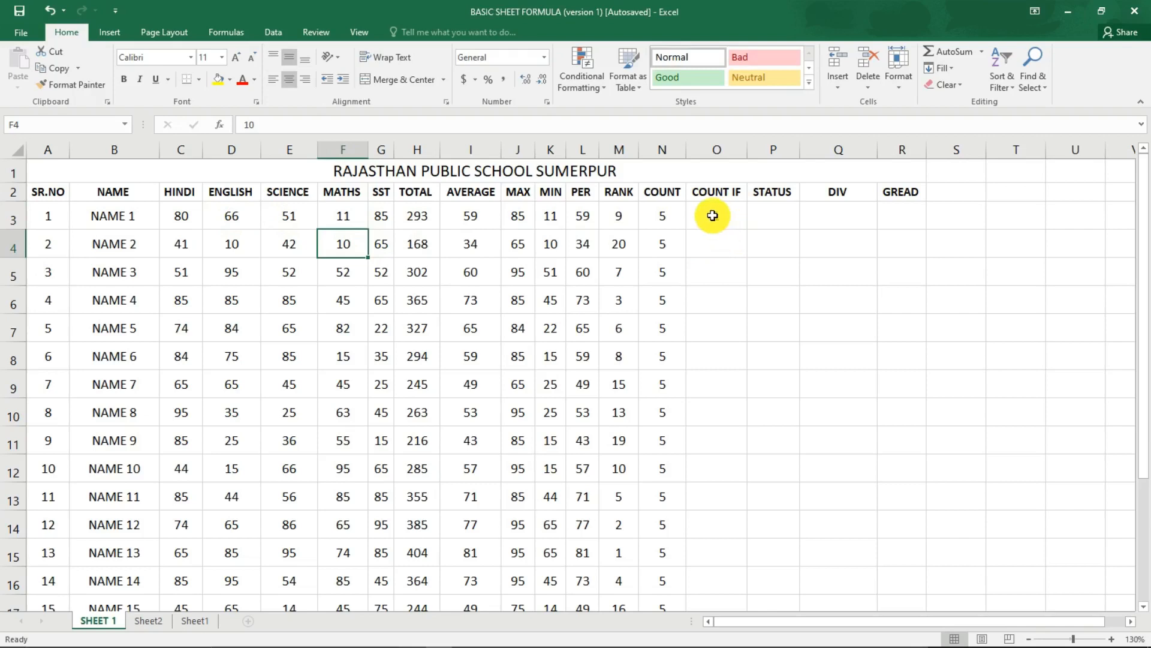
pyautogui.click(712, 215)
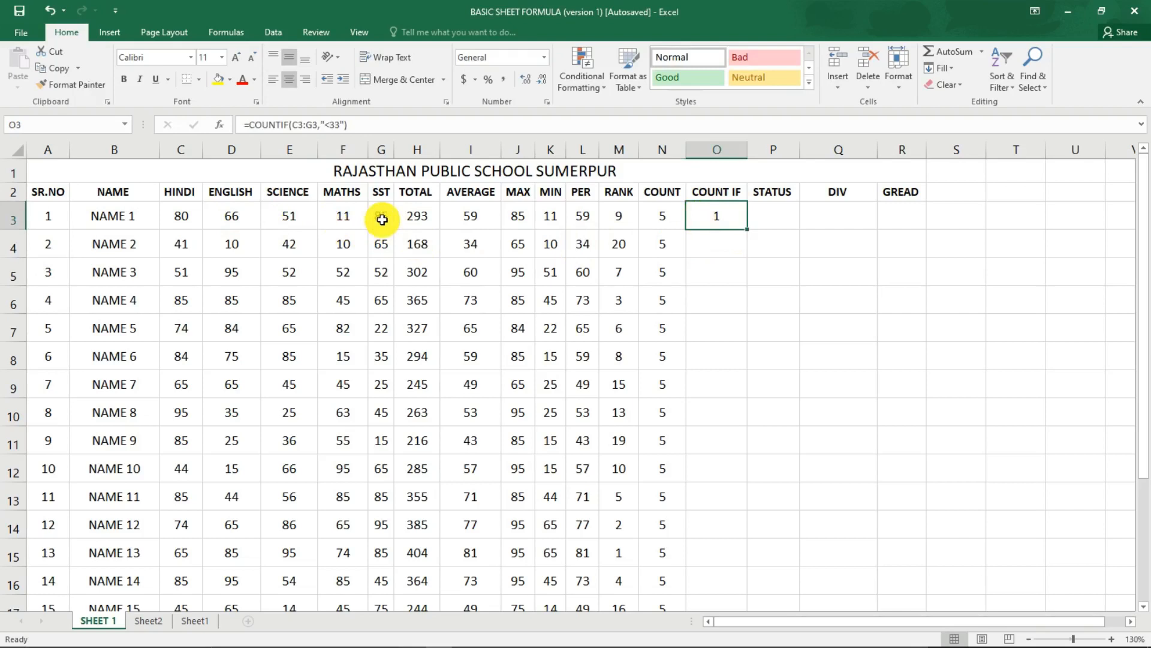
# Count NAME 2's subject marks below 40 in O4 with =COUNTIF(C4:G4,"<40") and check it against the marks in row 4.
pyautogui.click(715, 244)
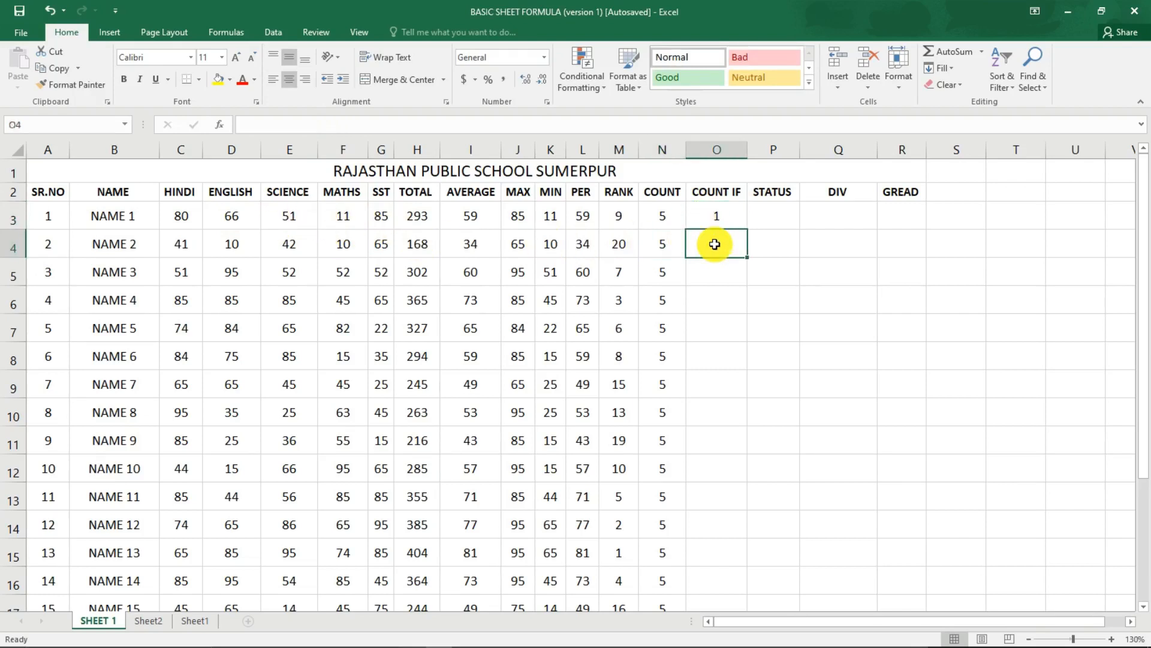
pyautogui.write('=COU')
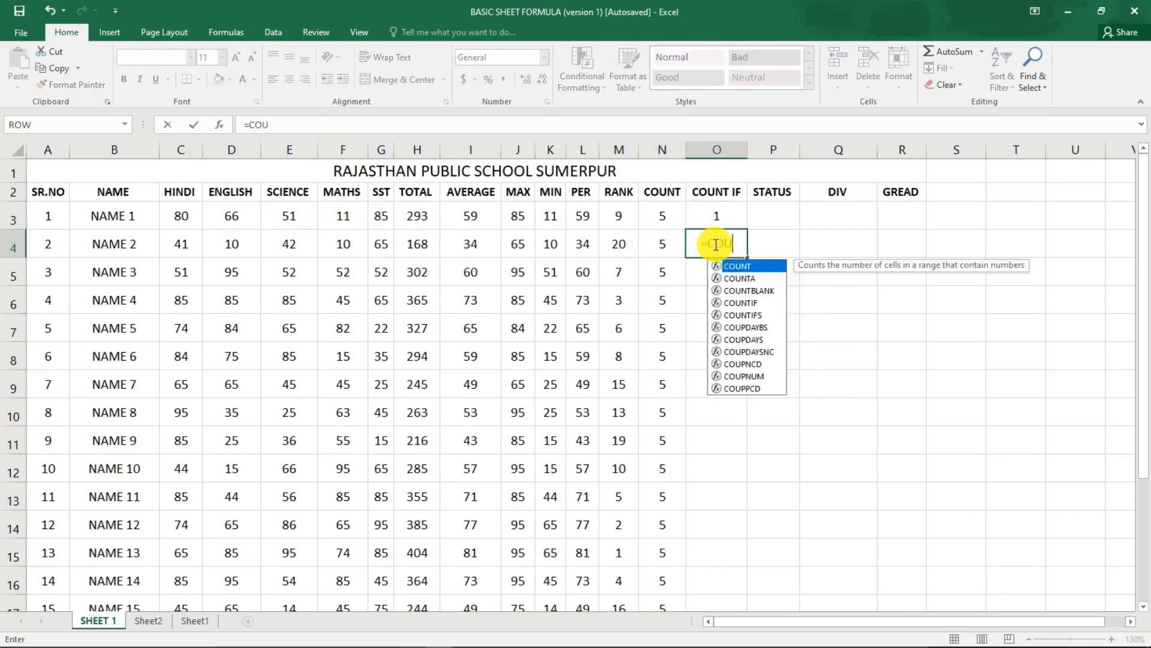
pyautogui.write('NTIF')
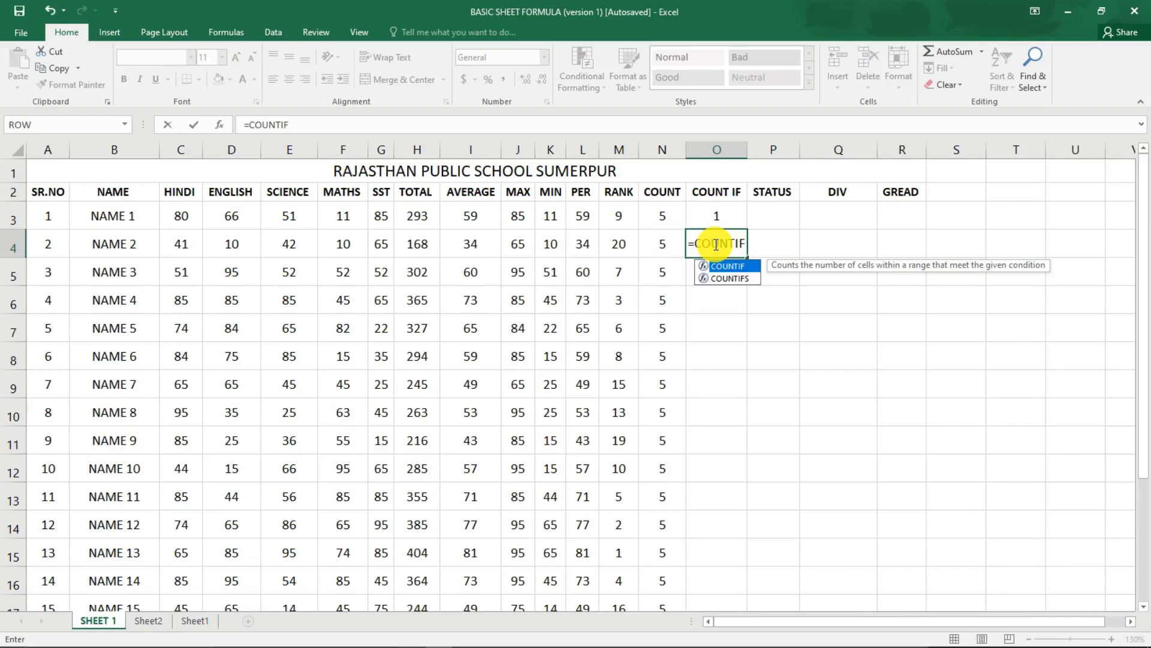
pyautogui.write('(')
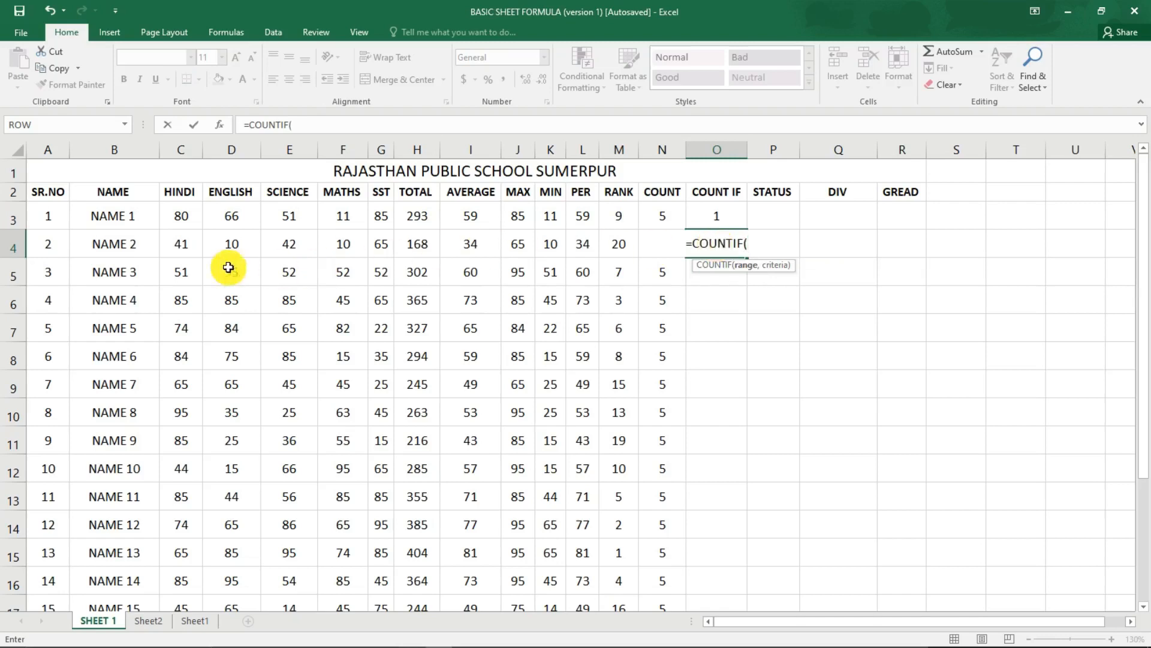
pyautogui.moveTo(165, 244); pyautogui.dragTo(387, 241)
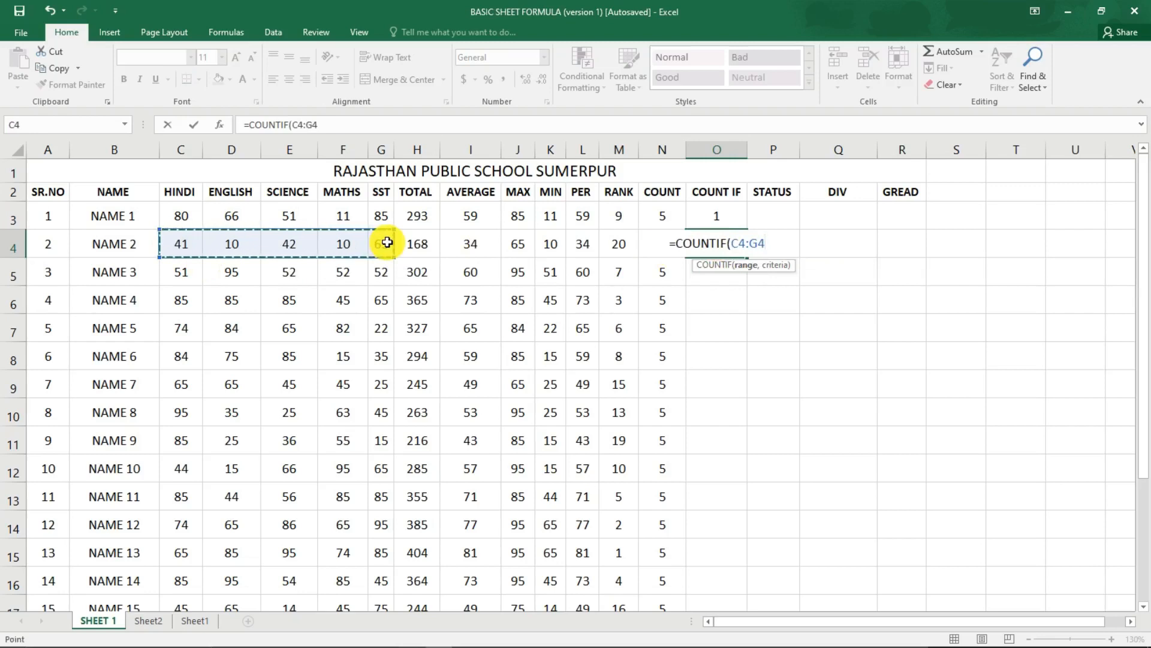
pyautogui.write(',"')
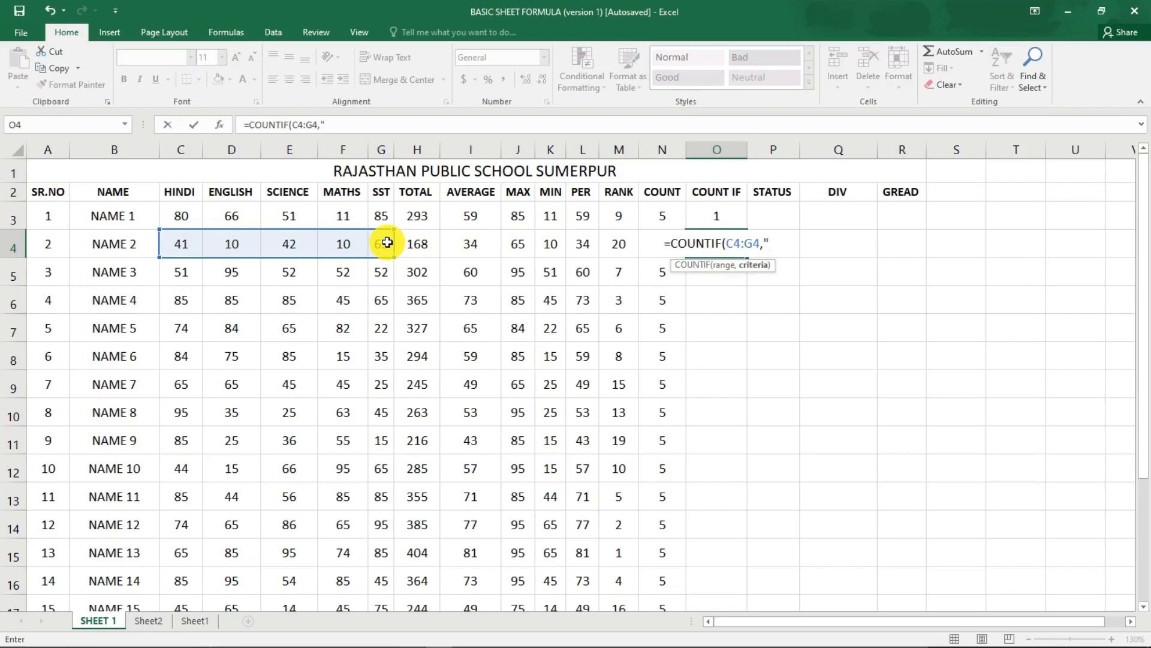
pyautogui.write('<33')
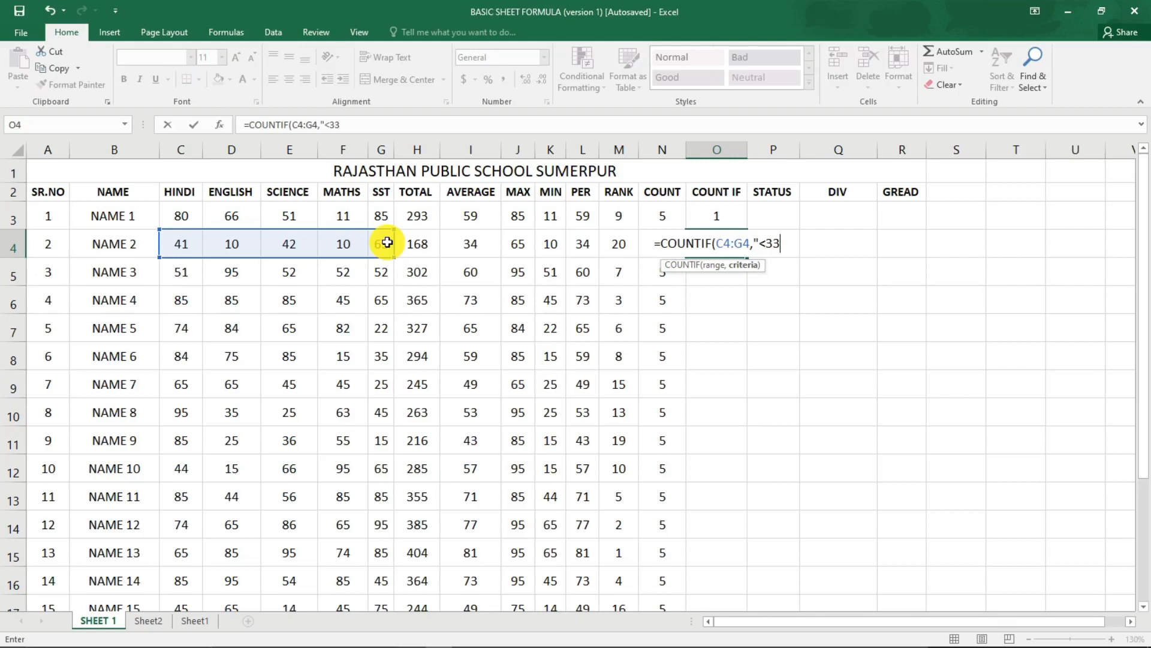
pyautogui.press('BackSpace')
pyautogui.press('BackSpace')
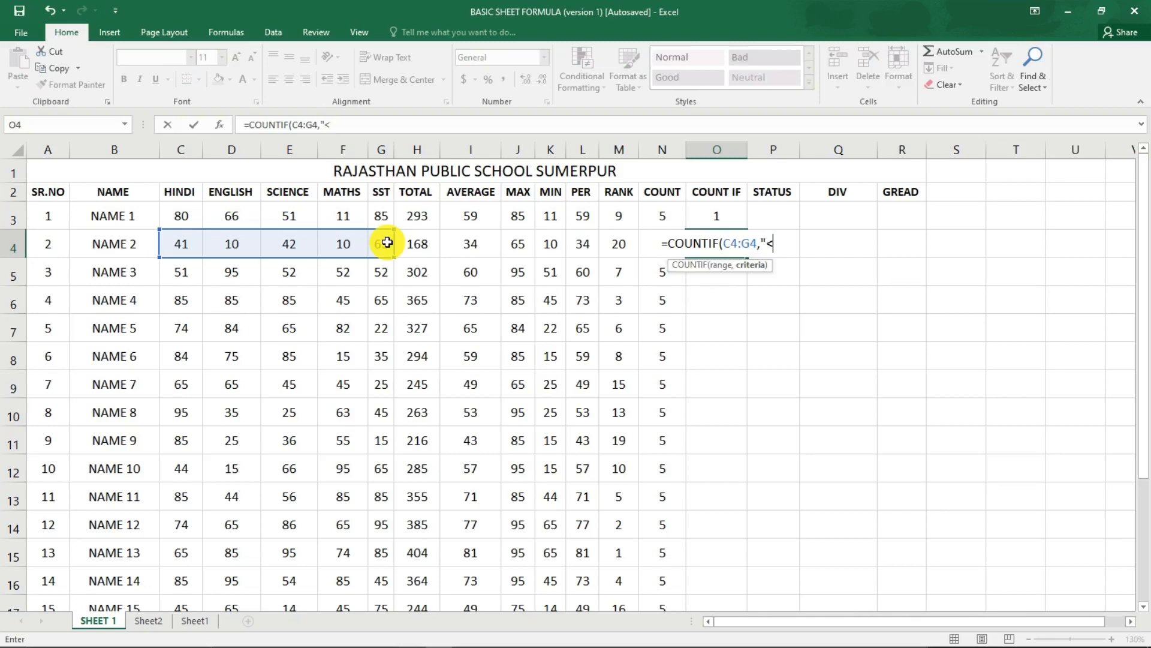
pyautogui.write('40')
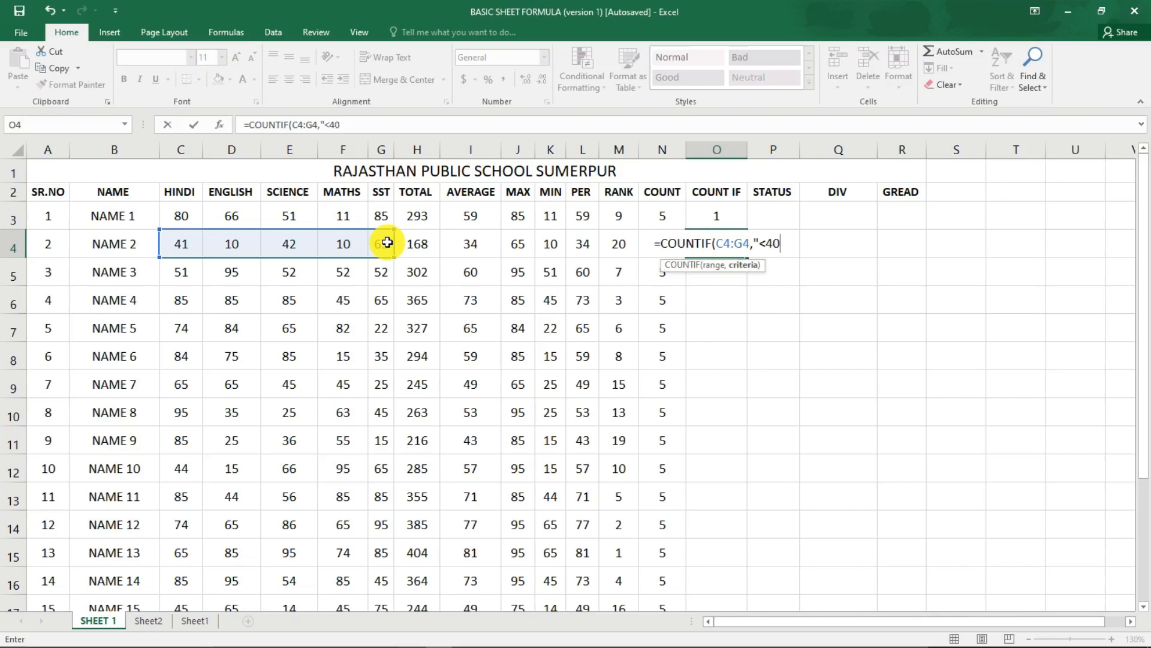
pyautogui.write('"')
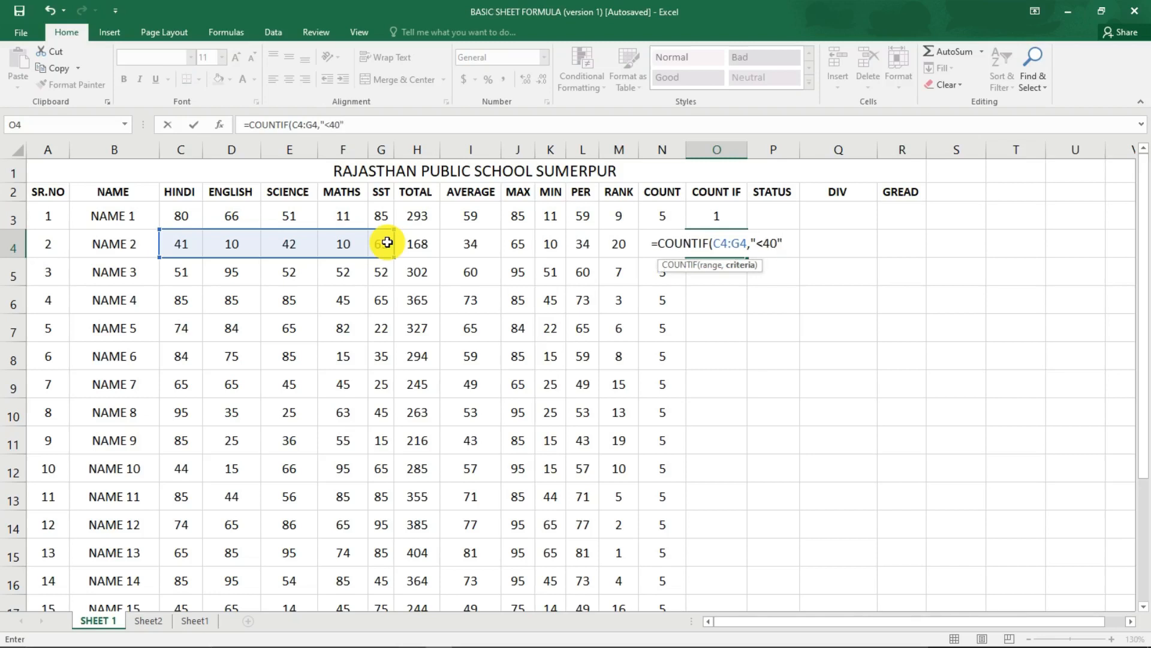
pyautogui.write(')')
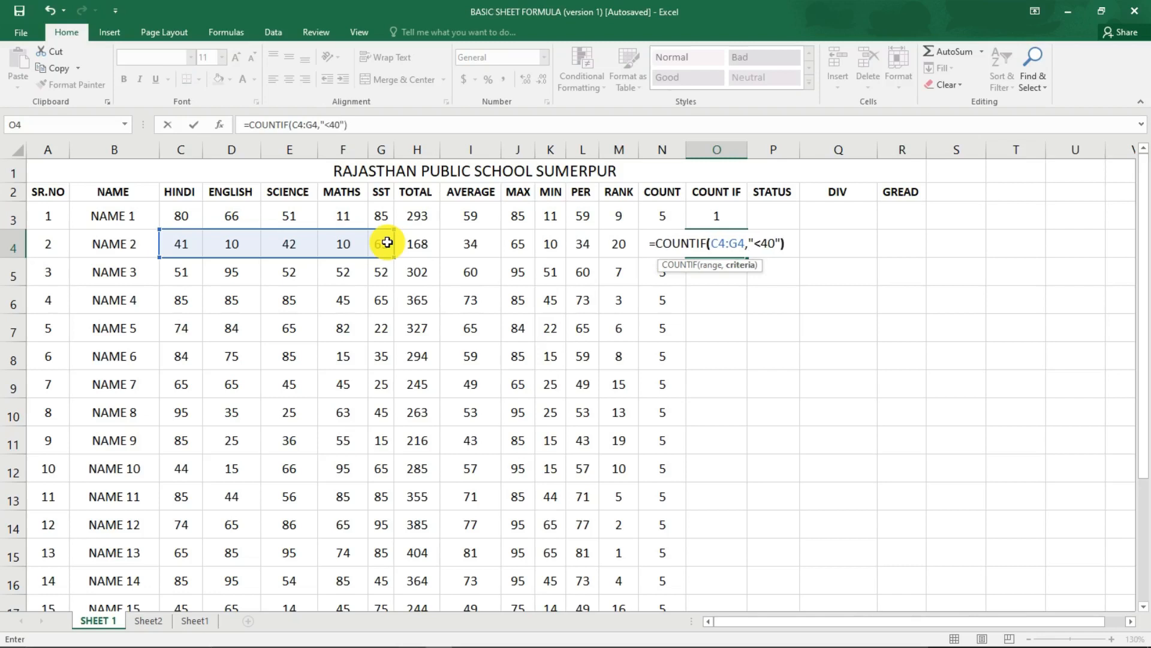
pyautogui.press('Return')
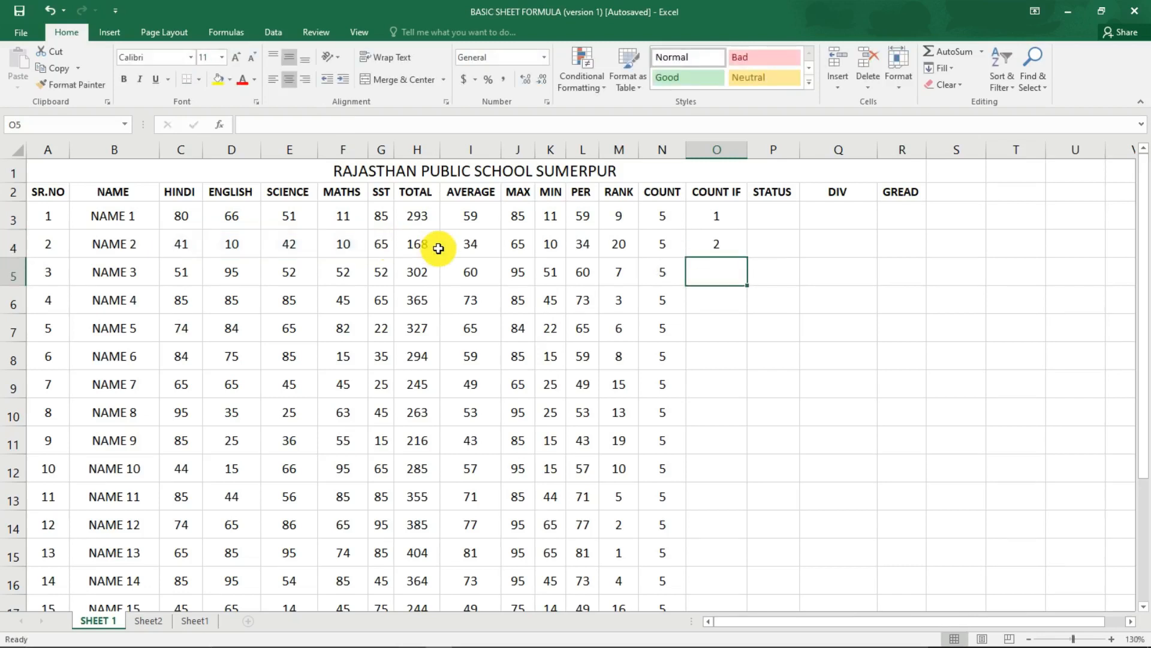
pyautogui.click(722, 243)
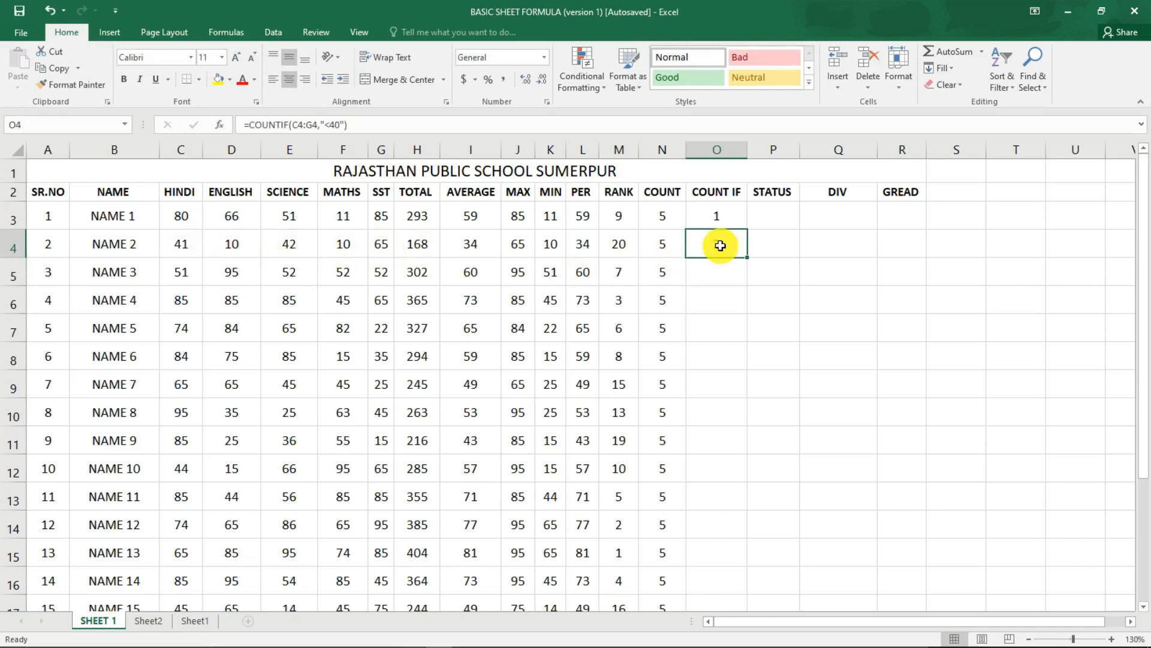
pyautogui.click(351, 248)
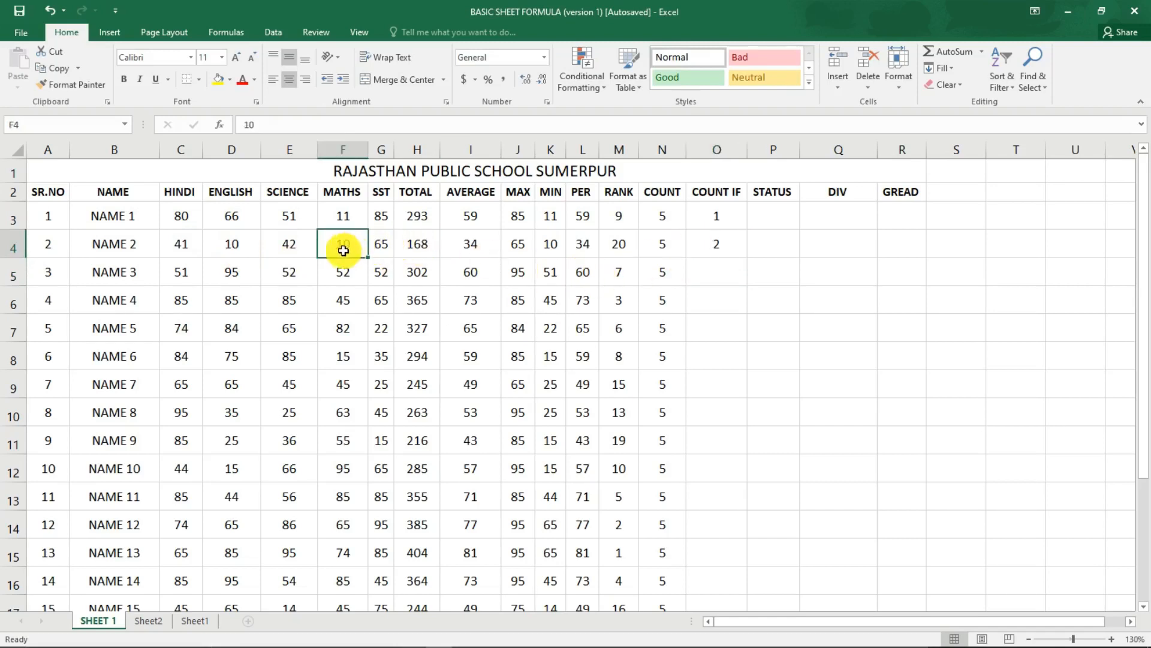
# Set NAME 2's ENGLISH mark in D4 to 40 to test the COUNTIF formula in O4.
pyautogui.click(233, 248)
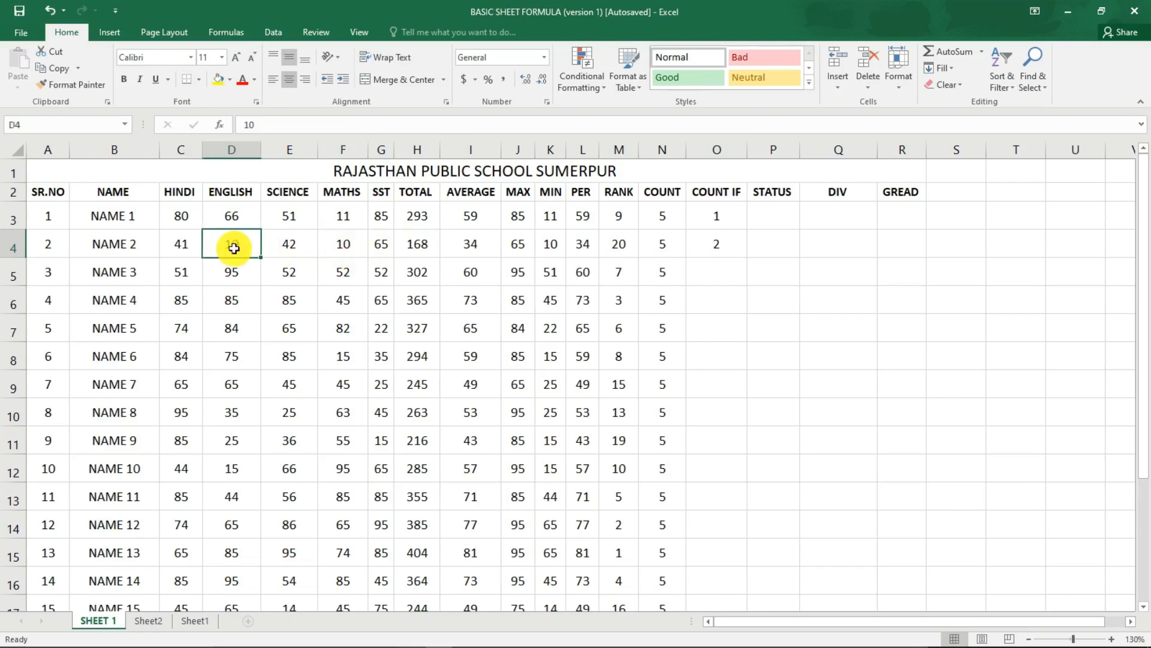
pyautogui.click(234, 219)
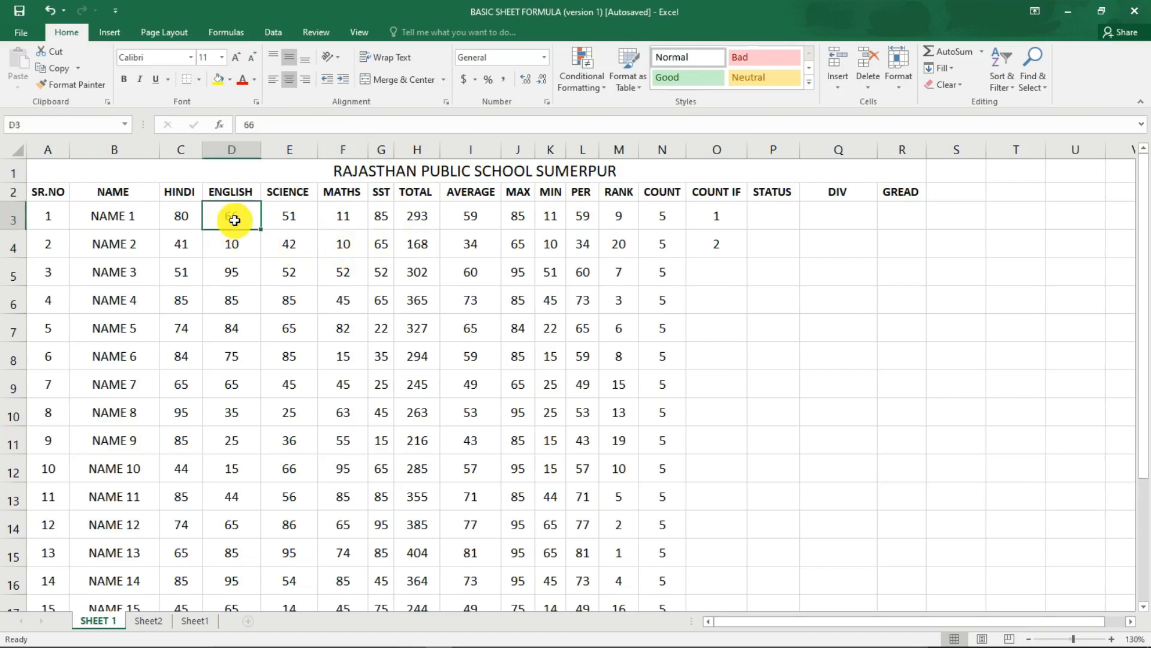
pyautogui.click(230, 243)
pyautogui.press('Return')
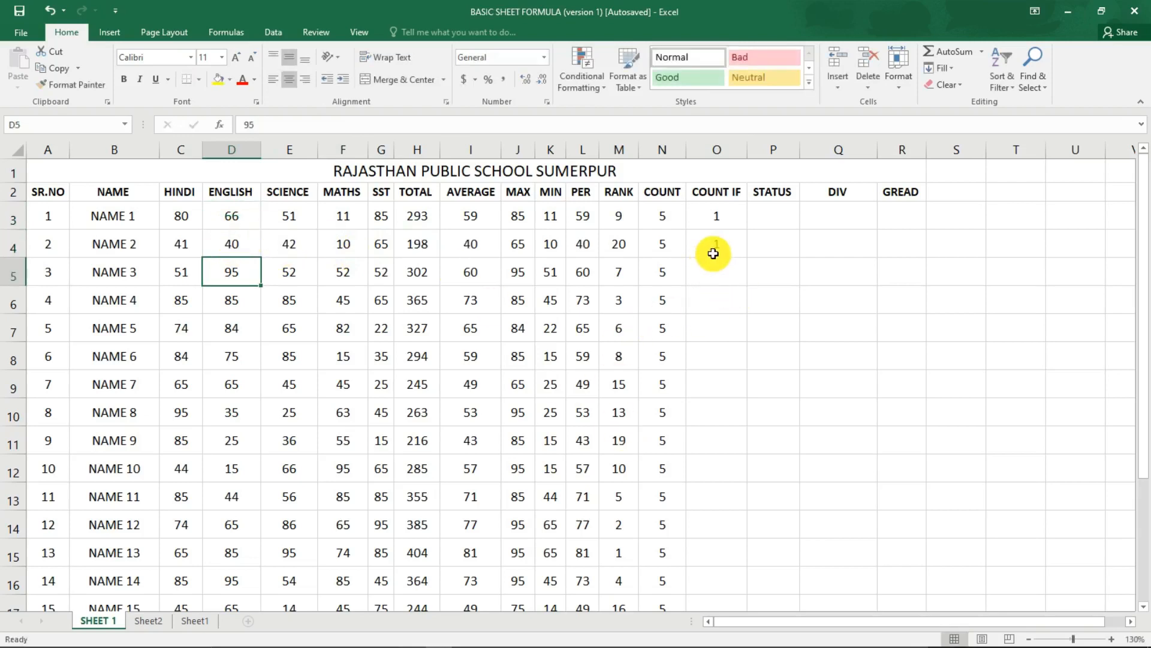
# Test the O4 formula by setting NAME 2's ENGLISH mark in D4 to 35 and then back to 40.
pyautogui.click(248, 238)
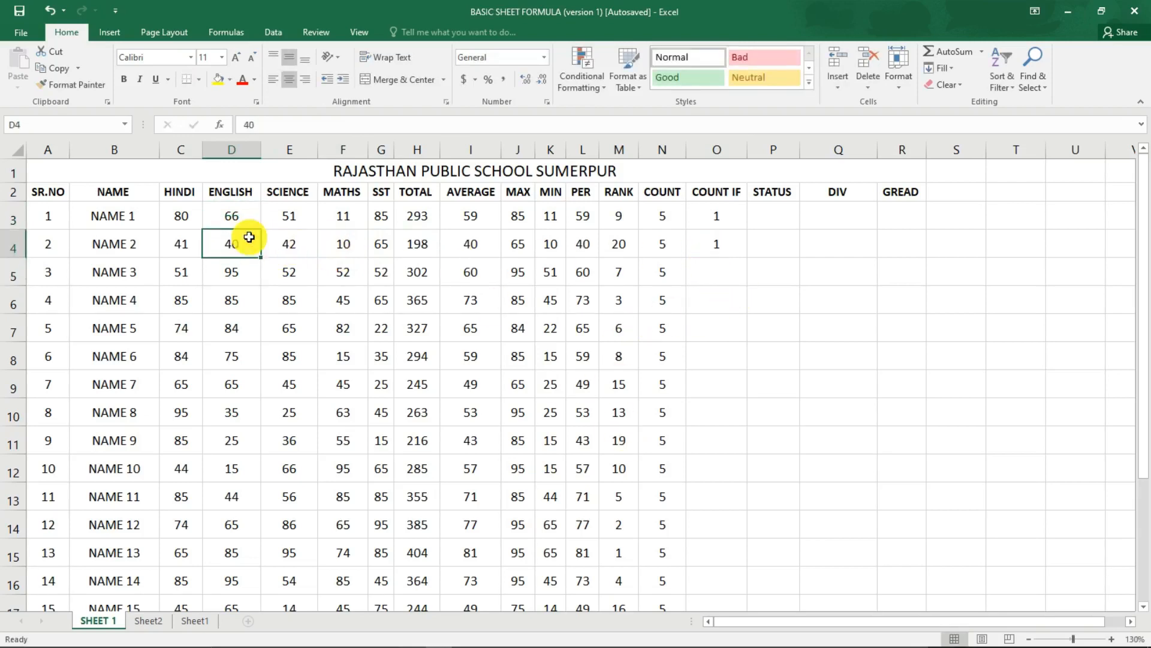
pyautogui.write('35')
pyautogui.press('Return')
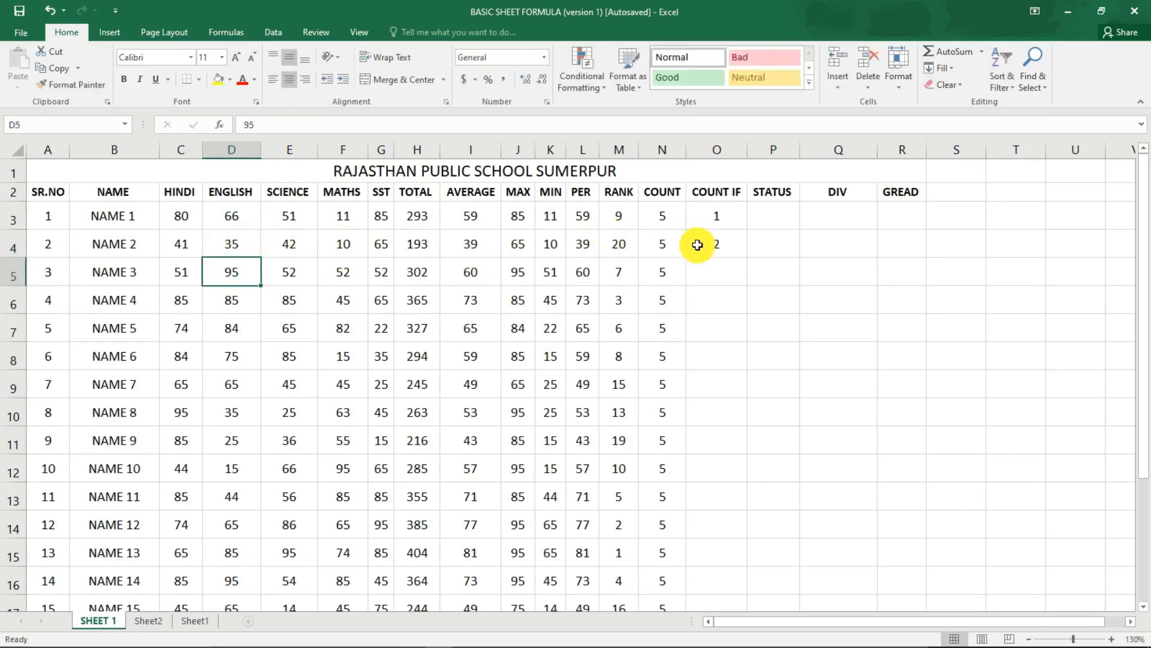
pyautogui.click(286, 247)
pyautogui.click(236, 245)
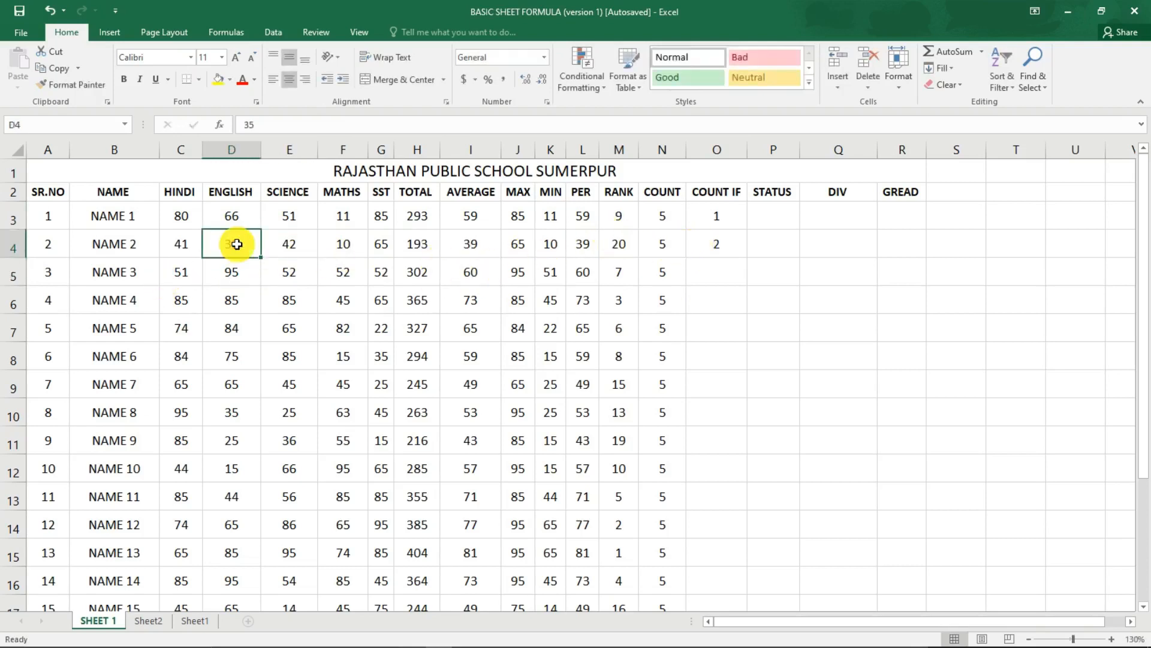
pyautogui.write('40')
pyautogui.press('Return')
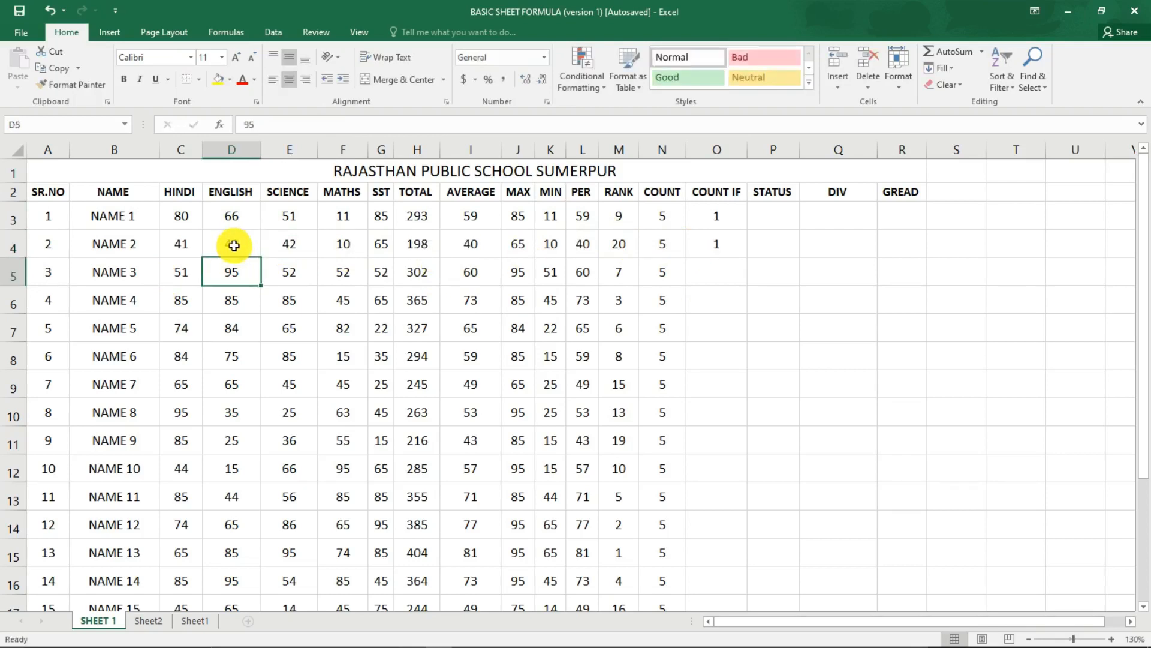
# Set NAME 1's ENGLISH mark in D3 to 40.
pyautogui.click(243, 221)
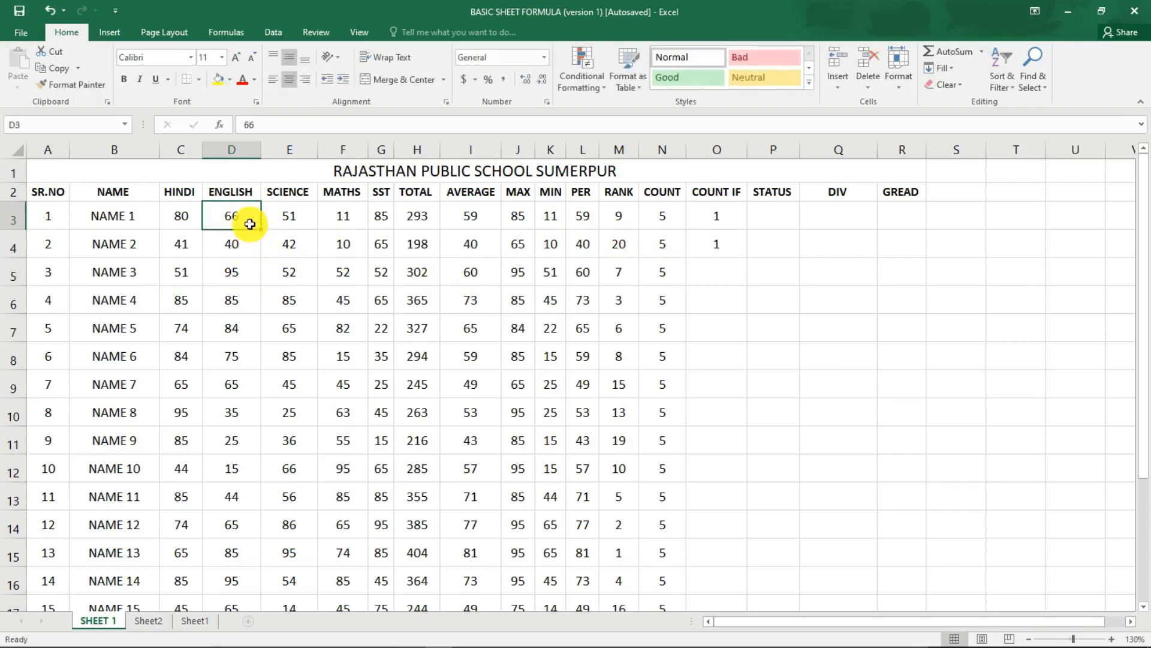
pyautogui.write('40')
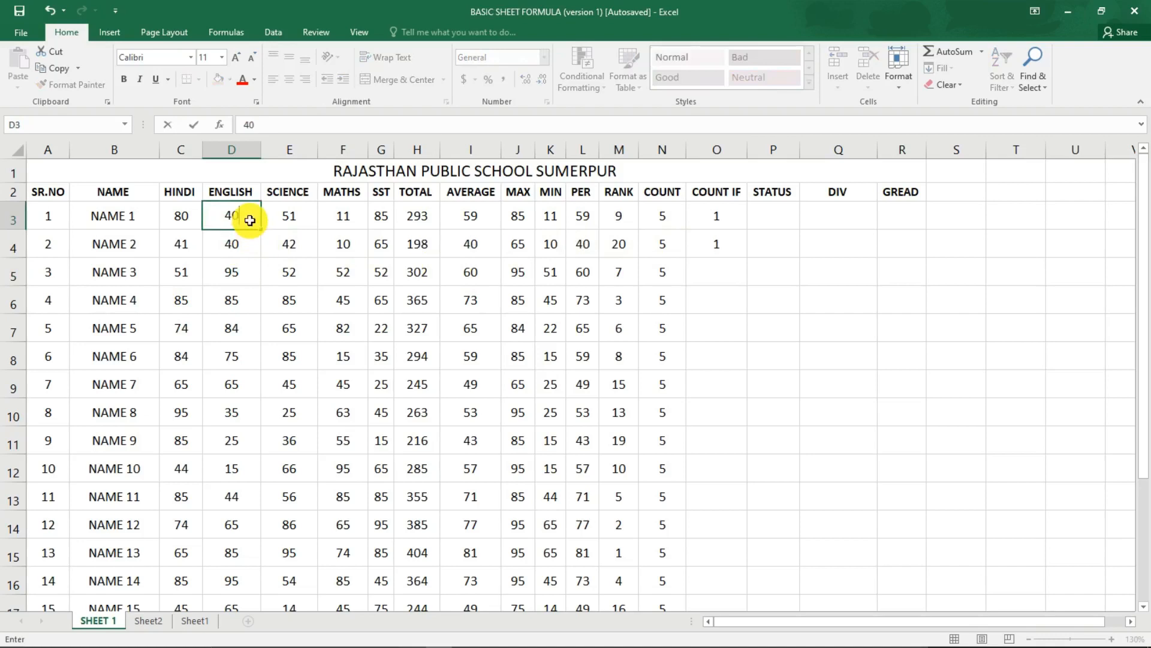
pyautogui.press('Return')
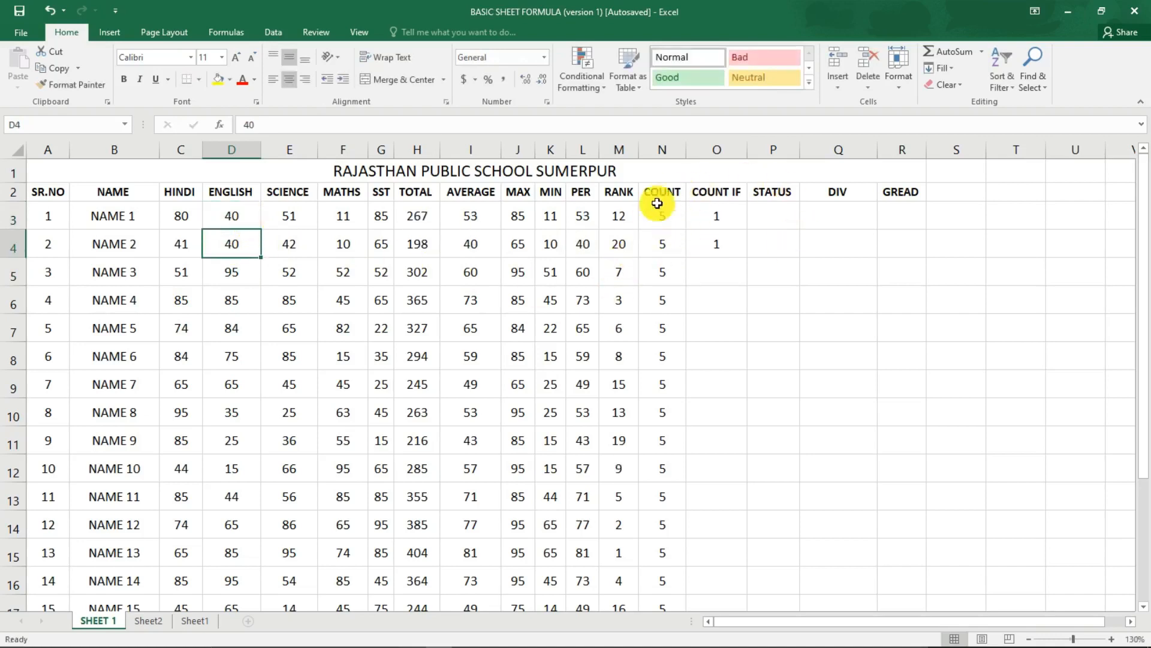
# Compare the COUNTIF formulas in O3 and O4, and fill O3's =COUNTIF(C3:G3,"<33") down the COUNT IF column.
pyautogui.click(738, 213)
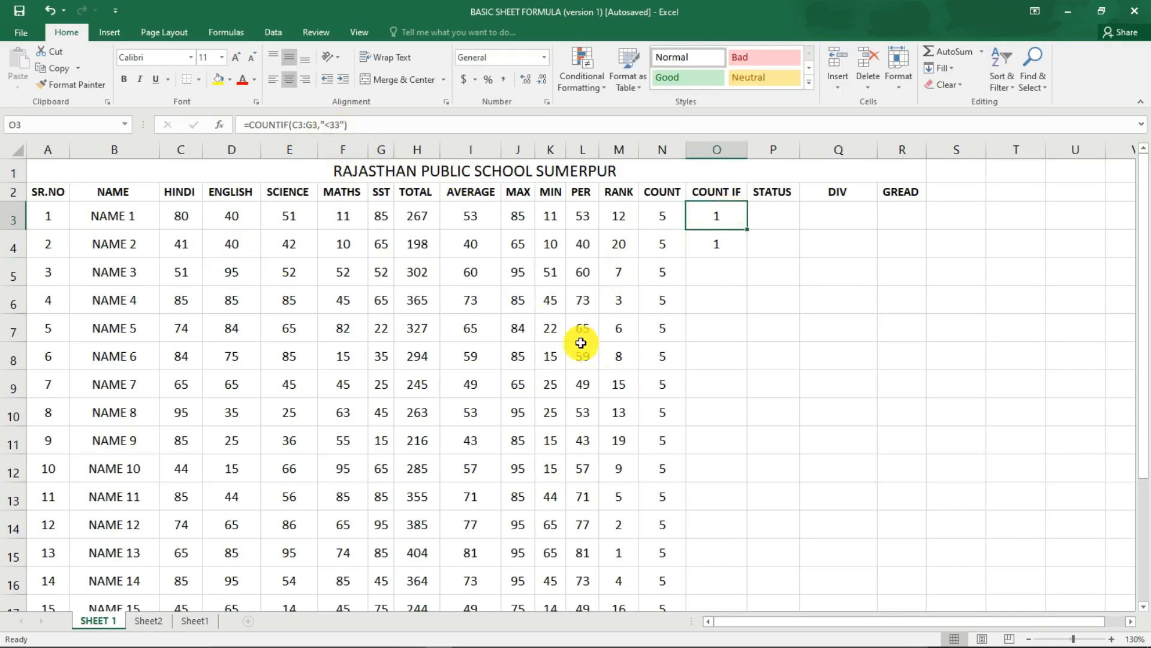
pyautogui.click(713, 240)
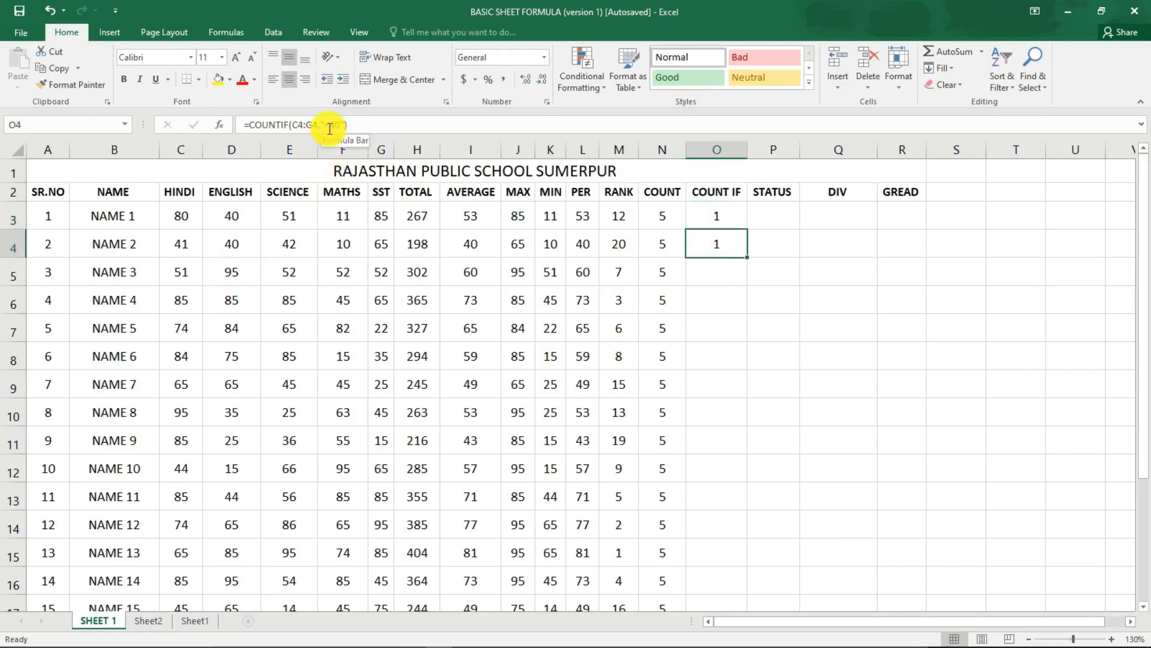
pyautogui.click(711, 218)
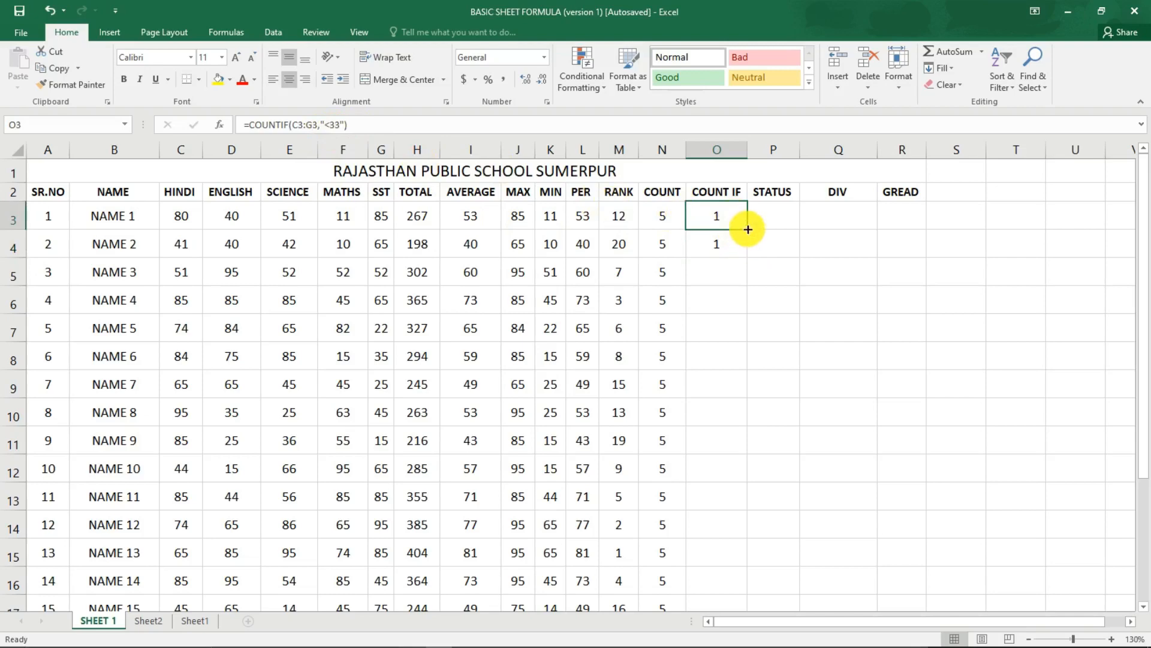
pyautogui.moveTo(746, 230); pyautogui.dragTo(732, 560)
pyautogui.scroll(2, 734, 557)
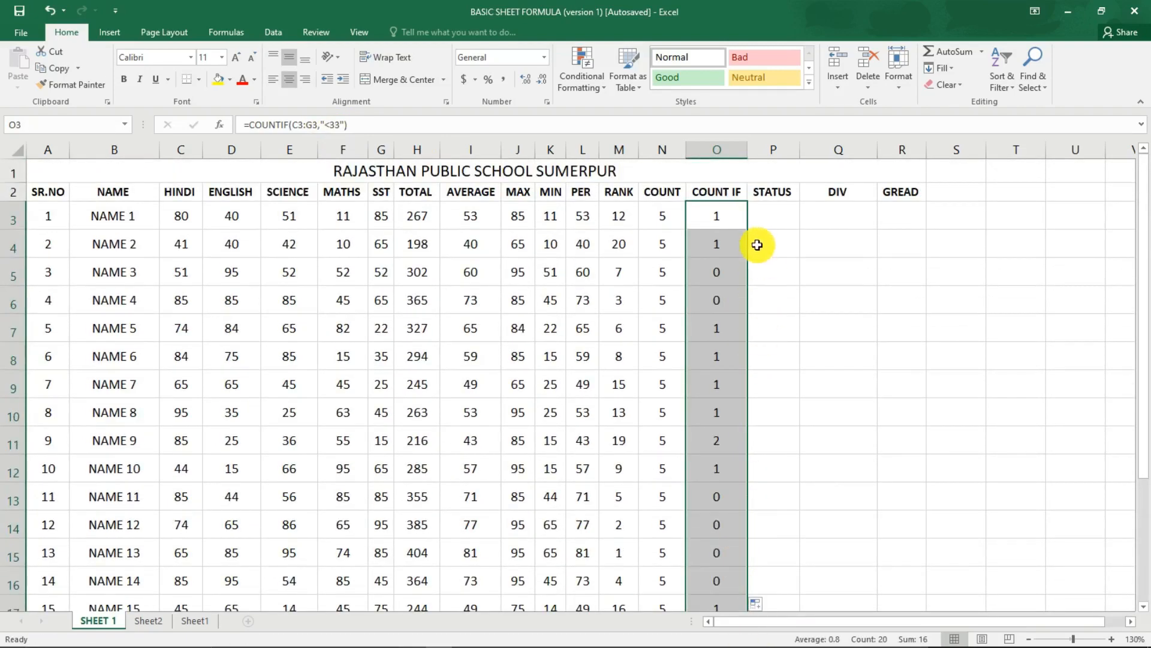
# Begin an IF formula for NAME 1 in P3 of the STATUS column with =IF(.
pyautogui.click(773, 215)
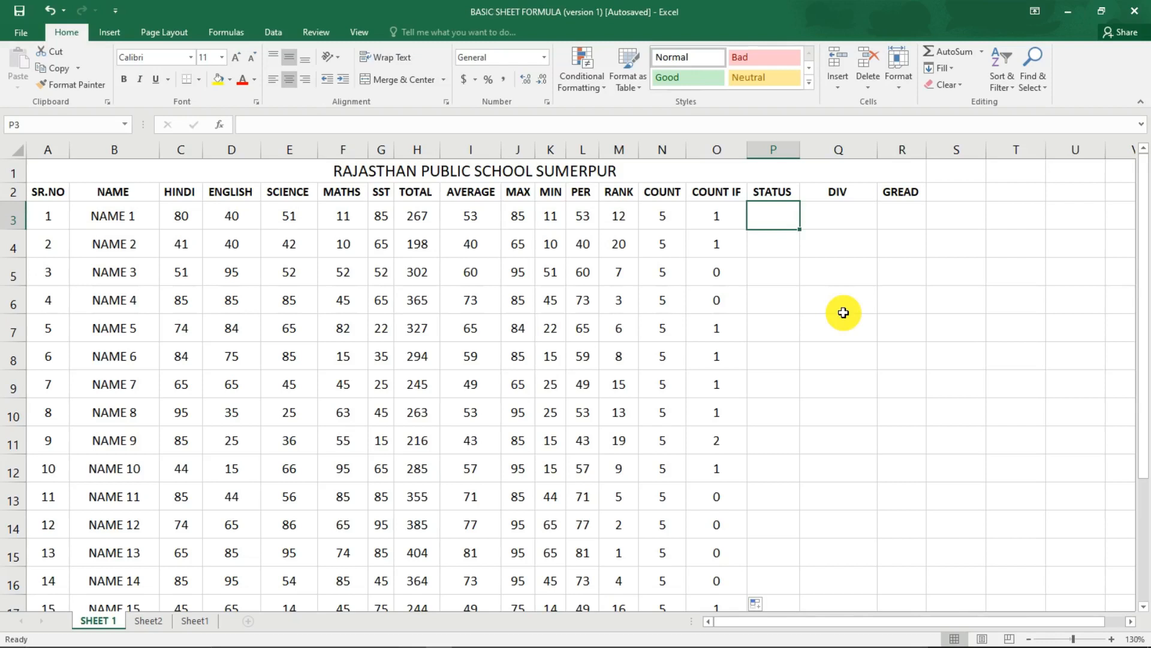
pyautogui.write('=IF')
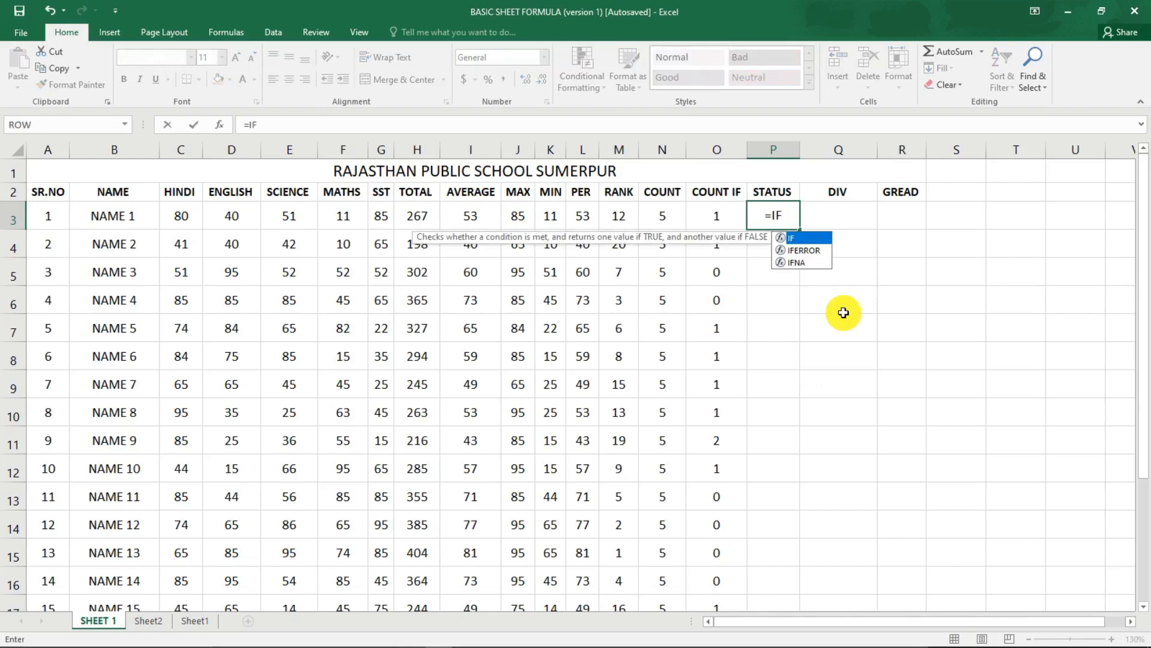
pyautogui.write('(')
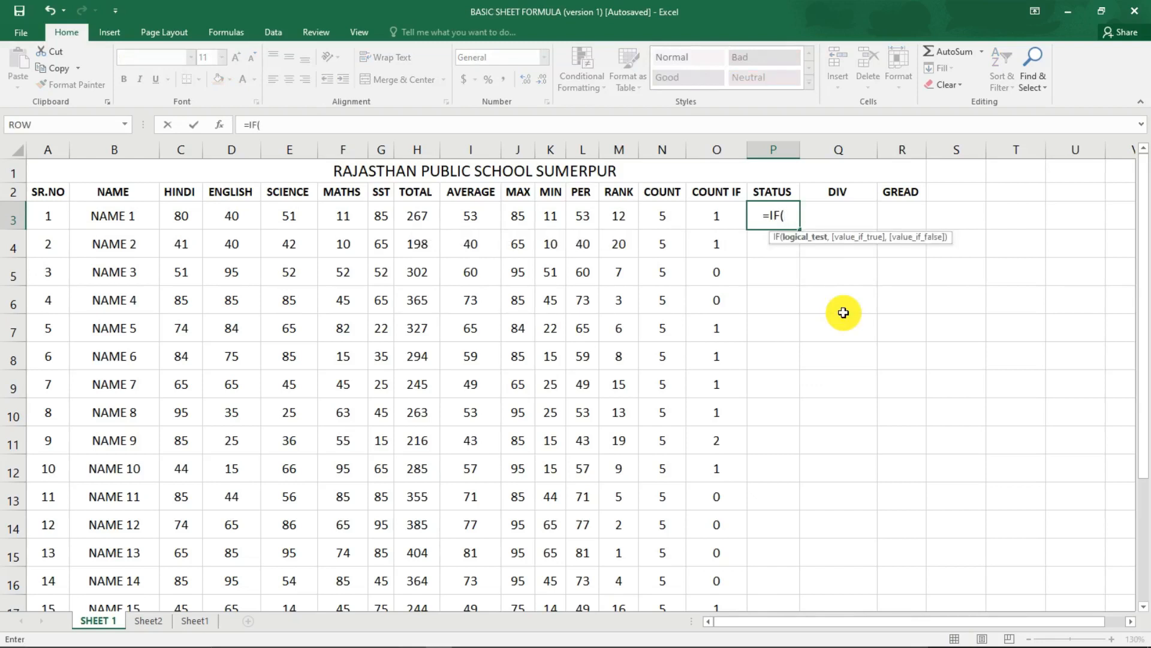
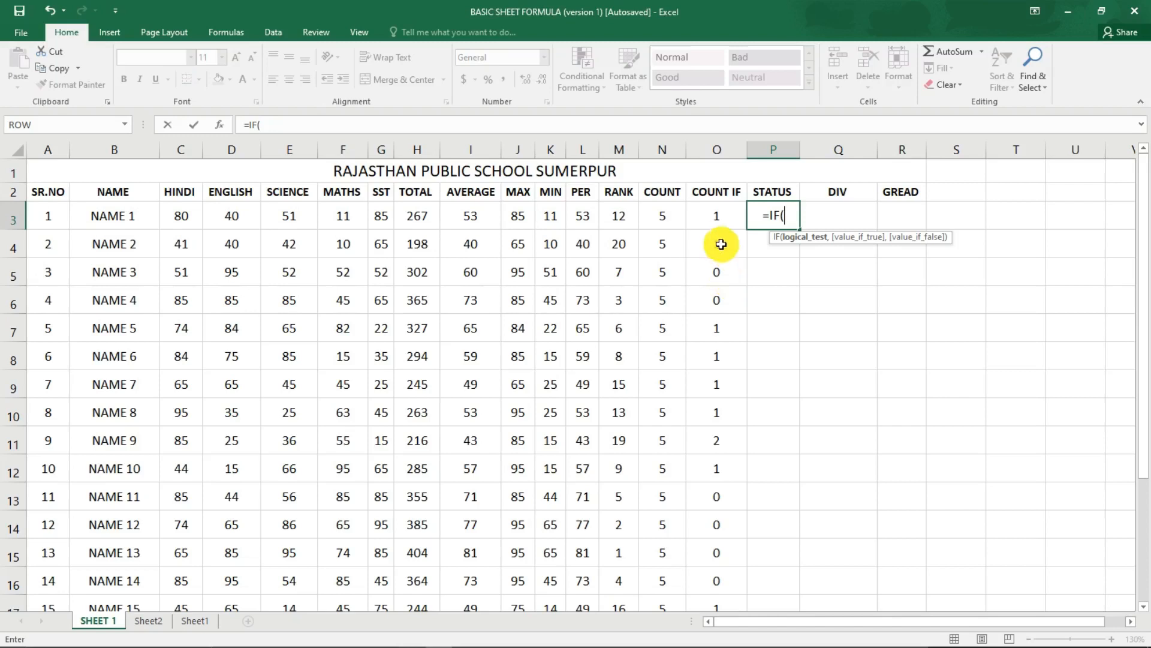
# Add the first condition to the IF formula in P3: O3=0 returns "PASS".
pyautogui.click(716, 214)
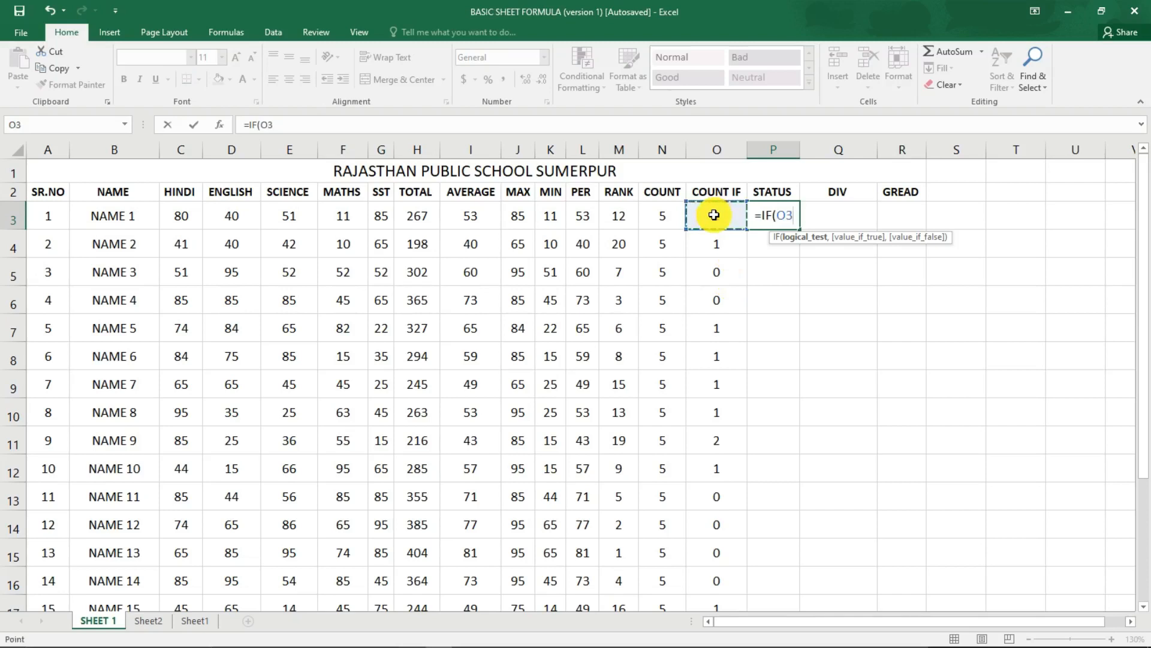
pyautogui.write('=')
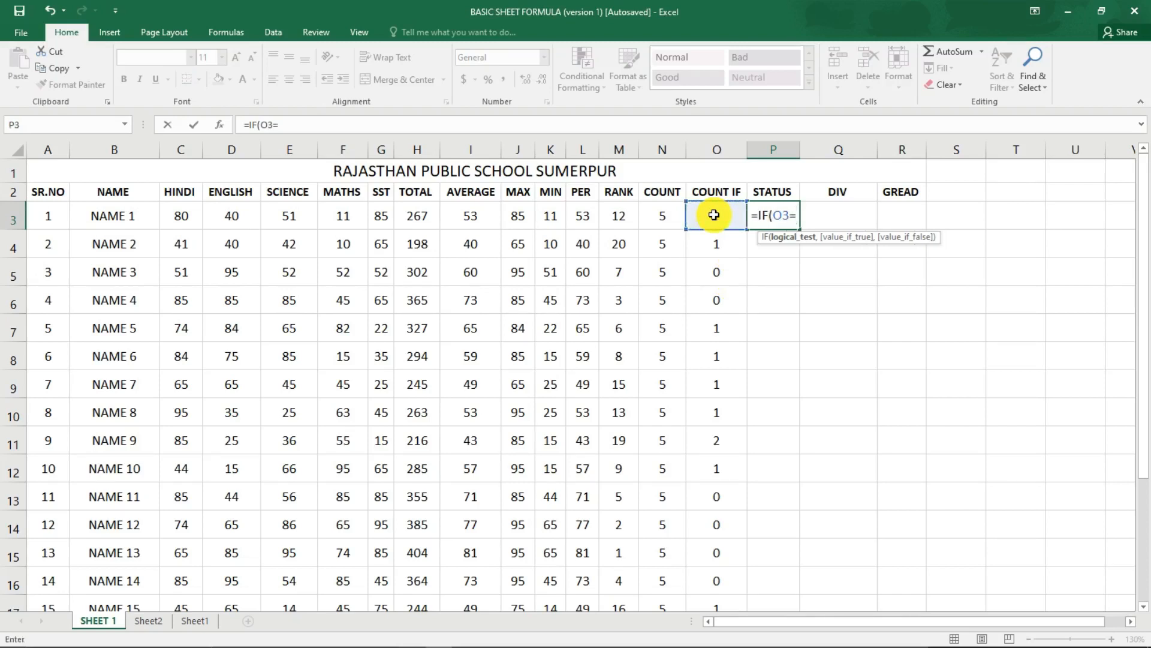
pyautogui.write('0')
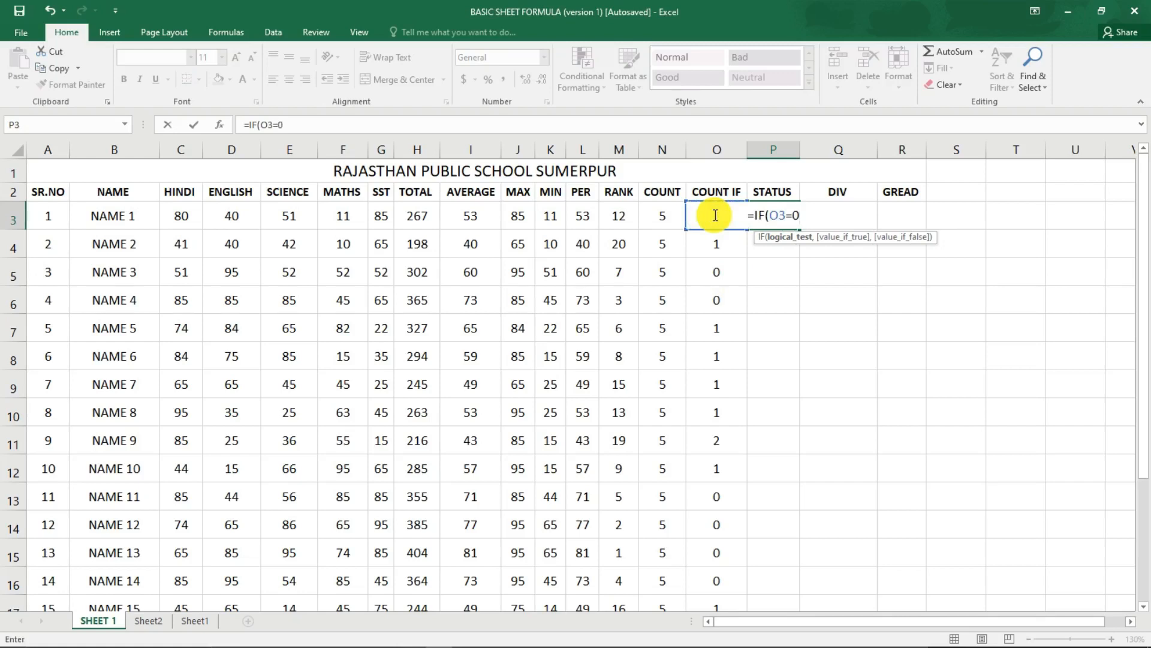
pyautogui.write(',"')
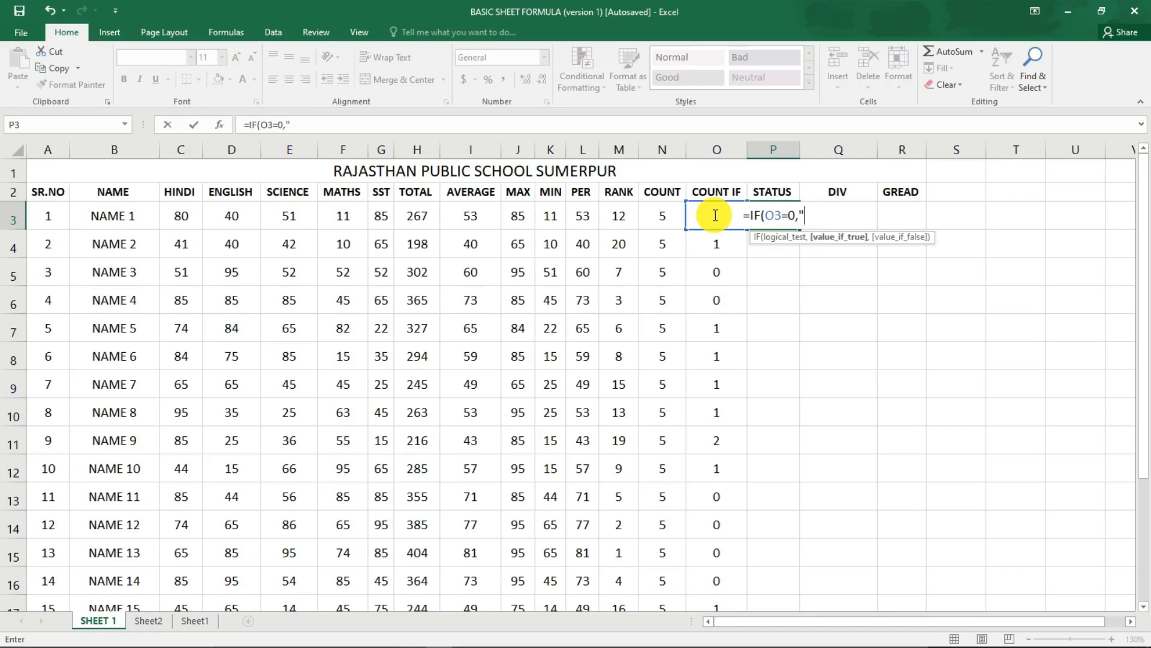
pyautogui.write('P')
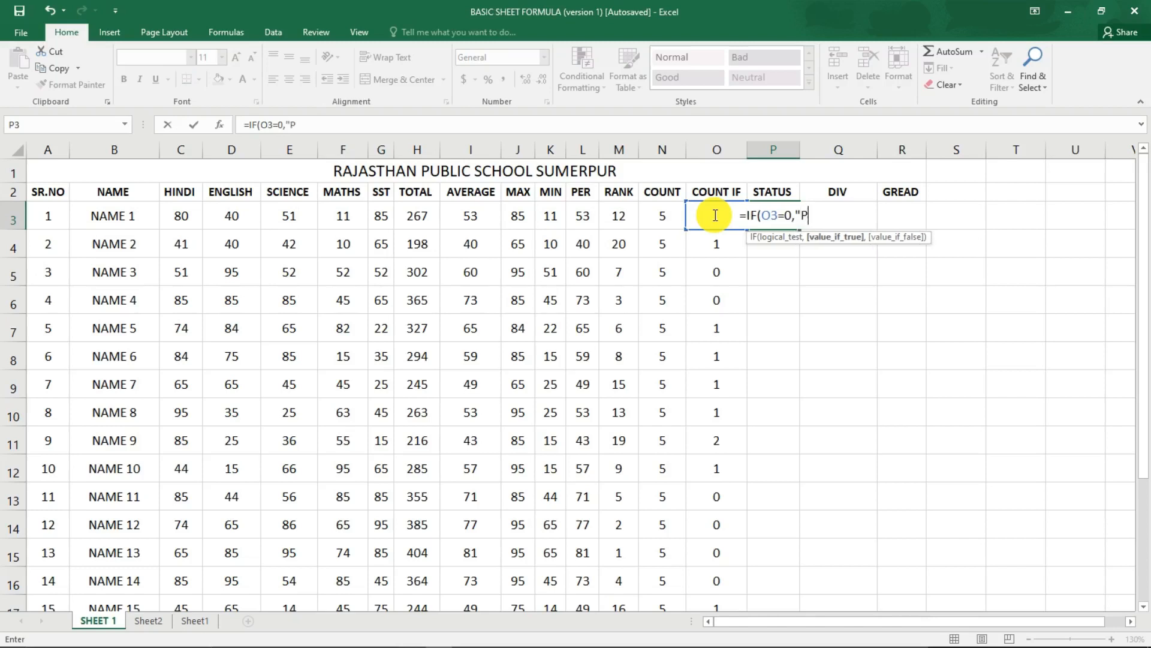
pyautogui.write('ASS')
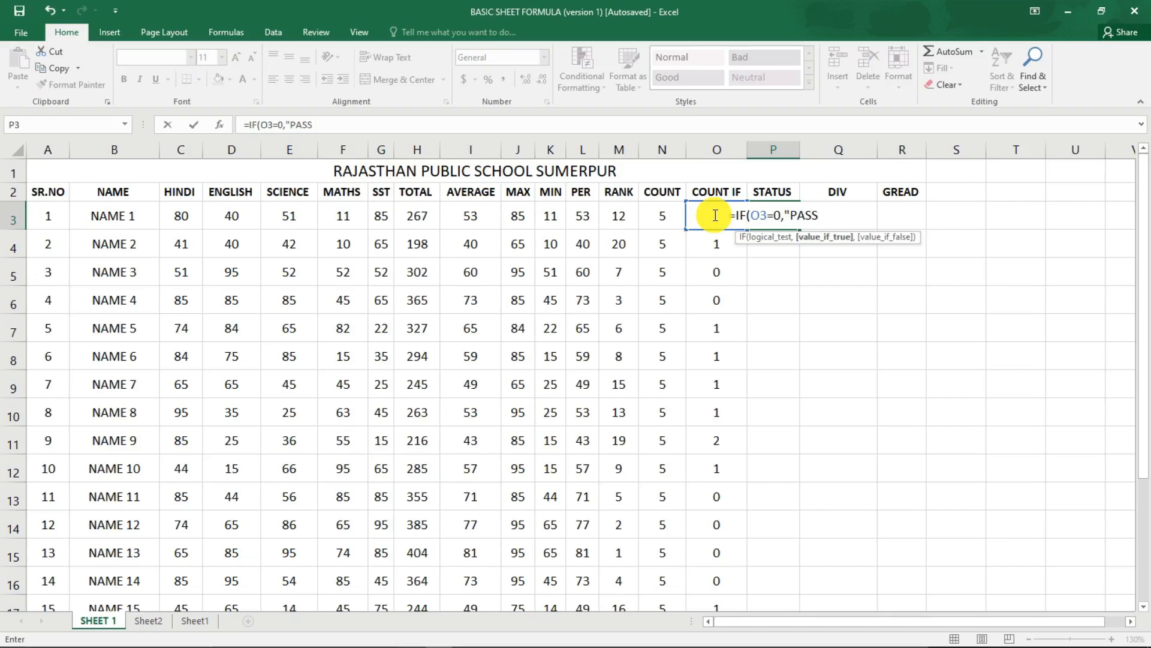
pyautogui.write('"')
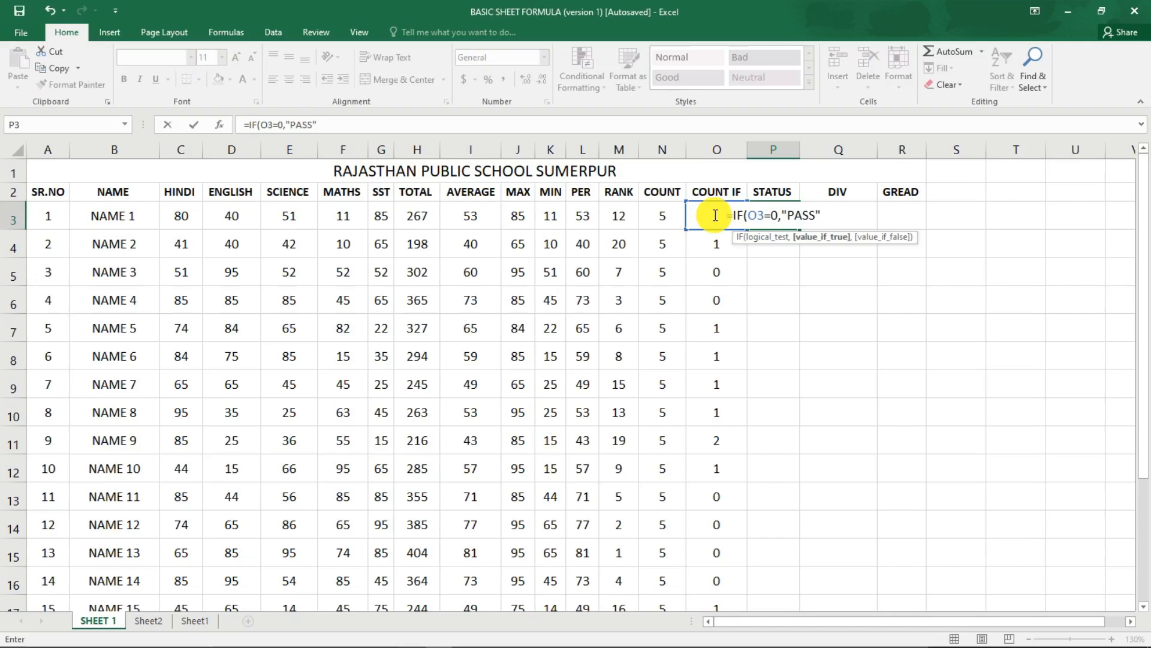
pyautogui.write(',')
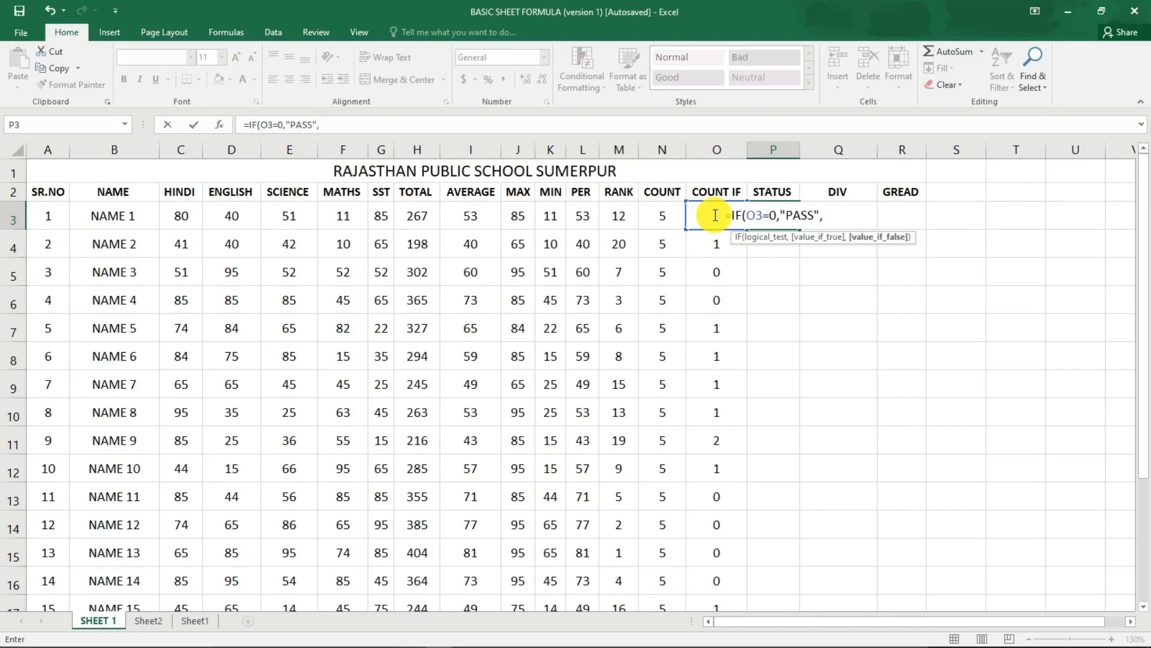
pyautogui.write('IF')
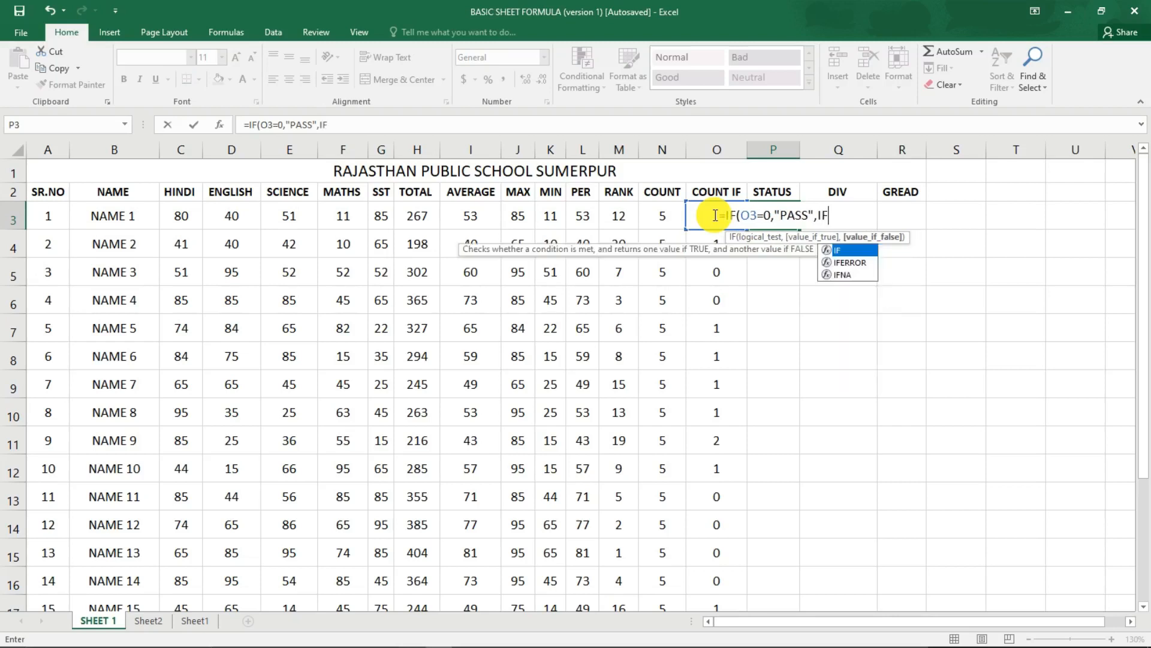
pyautogui.write('(')
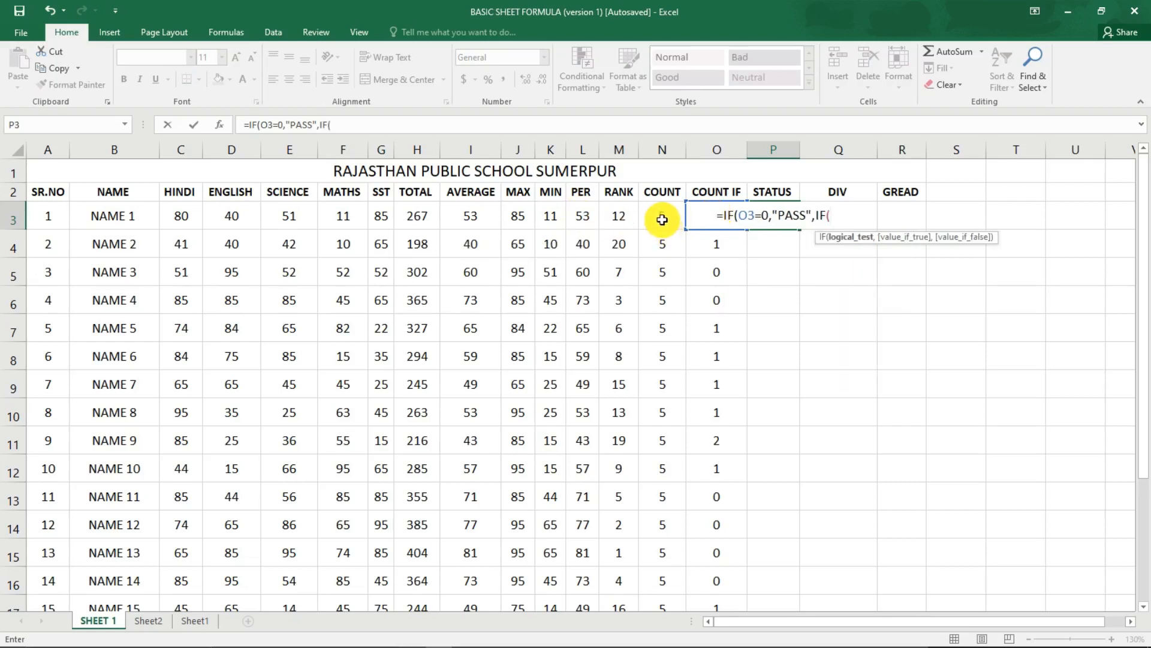
# Nest a second IF in the P3 formula that returns "SUPP" when O3=1.
pyautogui.press('Left')
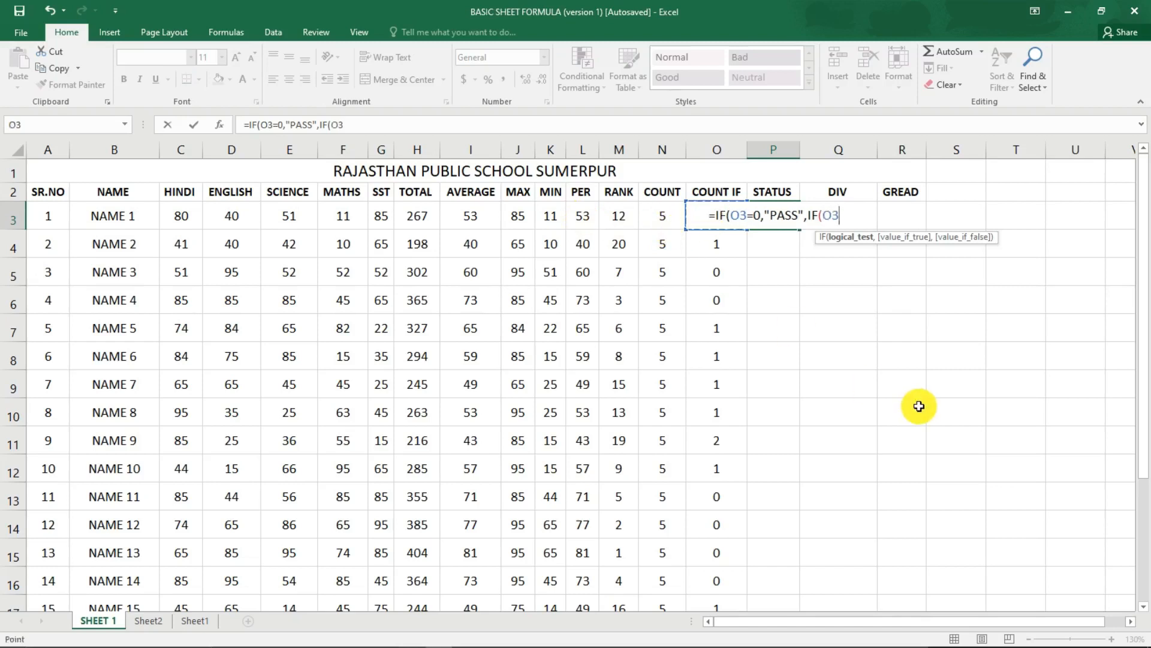
pyautogui.write('=')
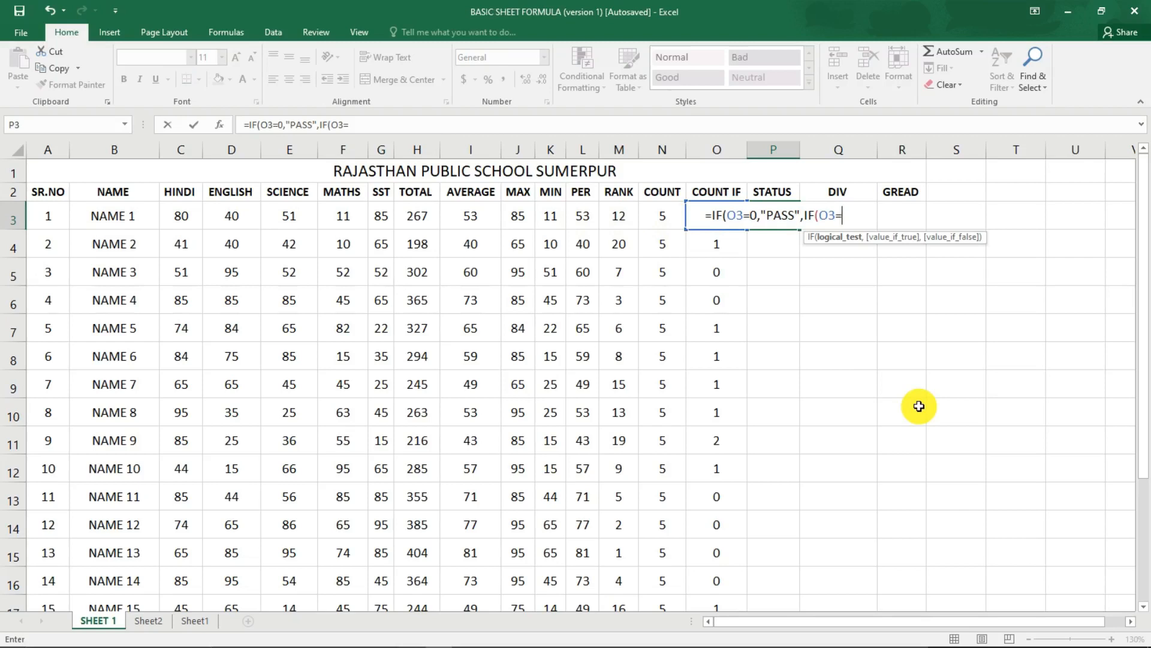
pyautogui.write('1')
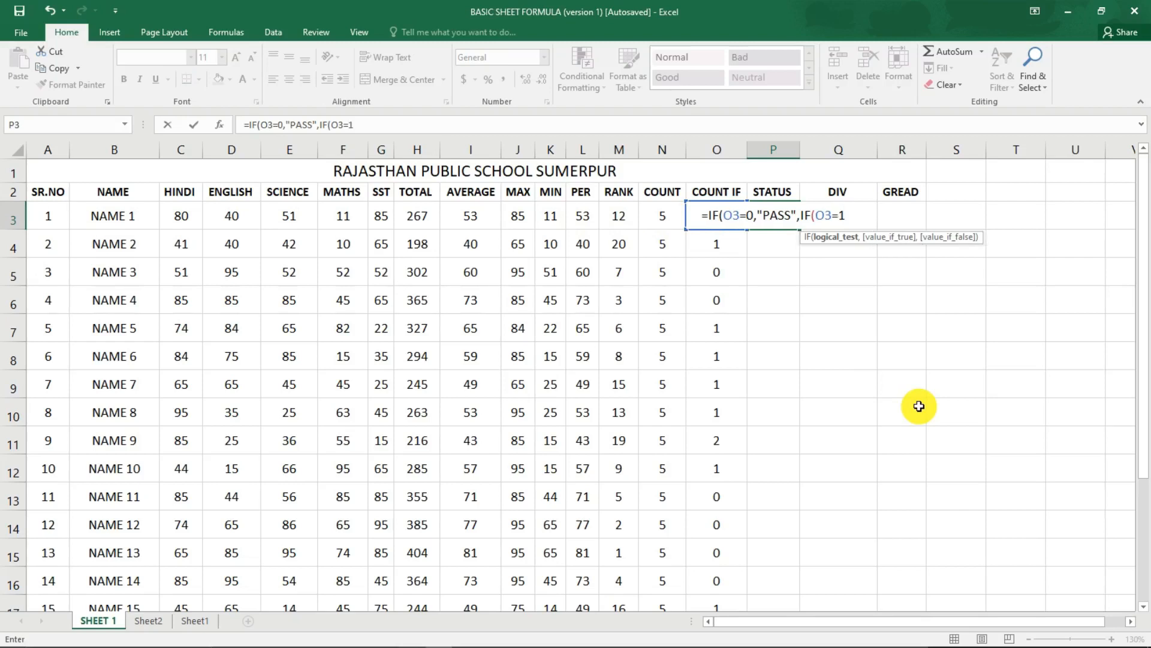
pyautogui.write(',"')
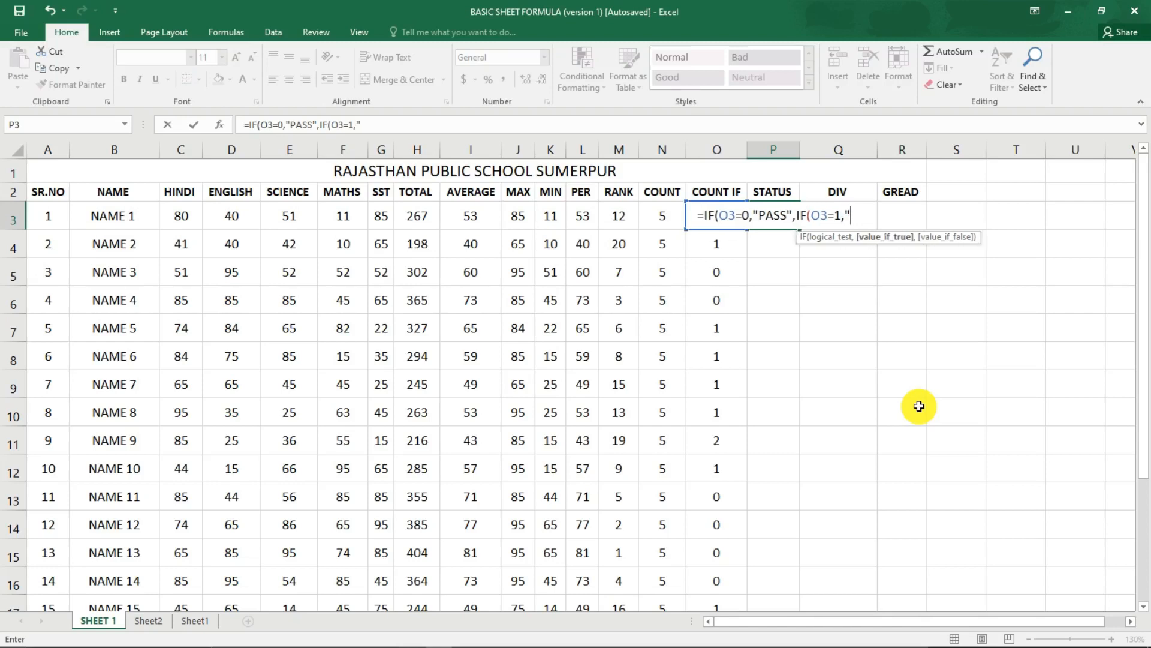
pyautogui.write('SUPP')
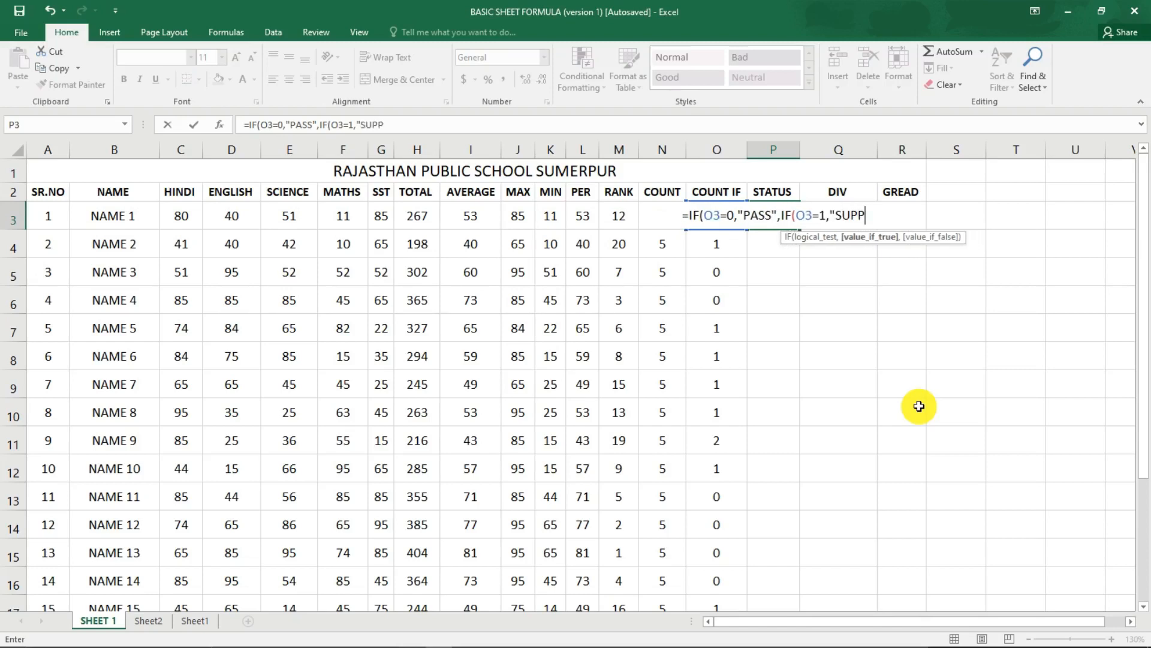
pyautogui.write('"')
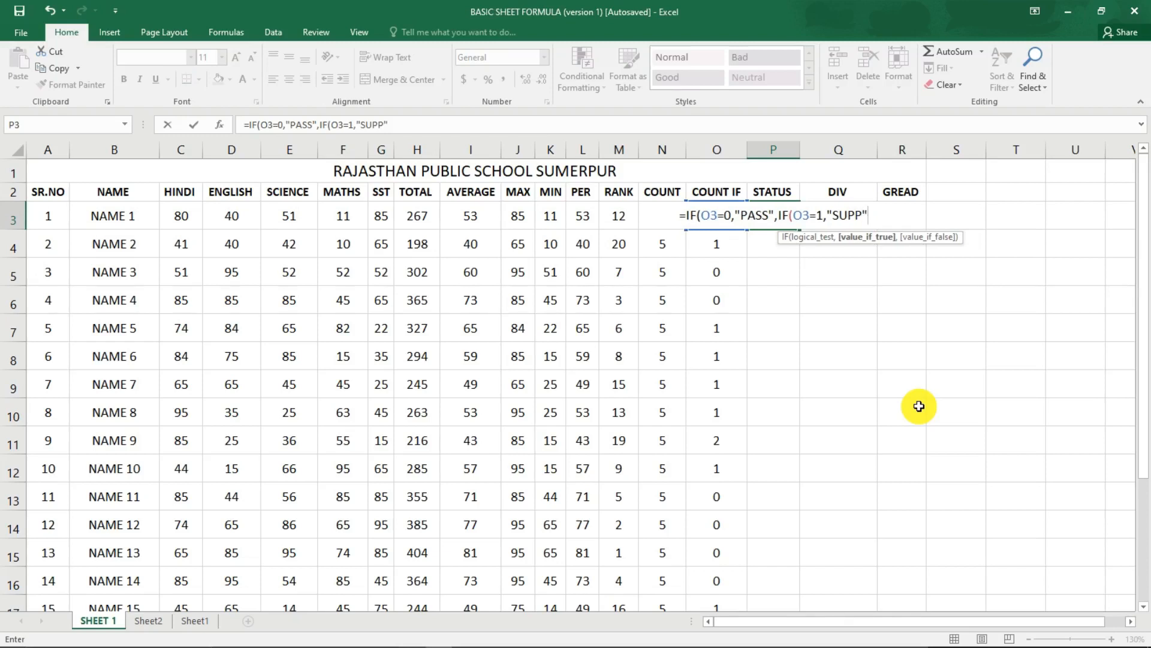
pyautogui.write(',')
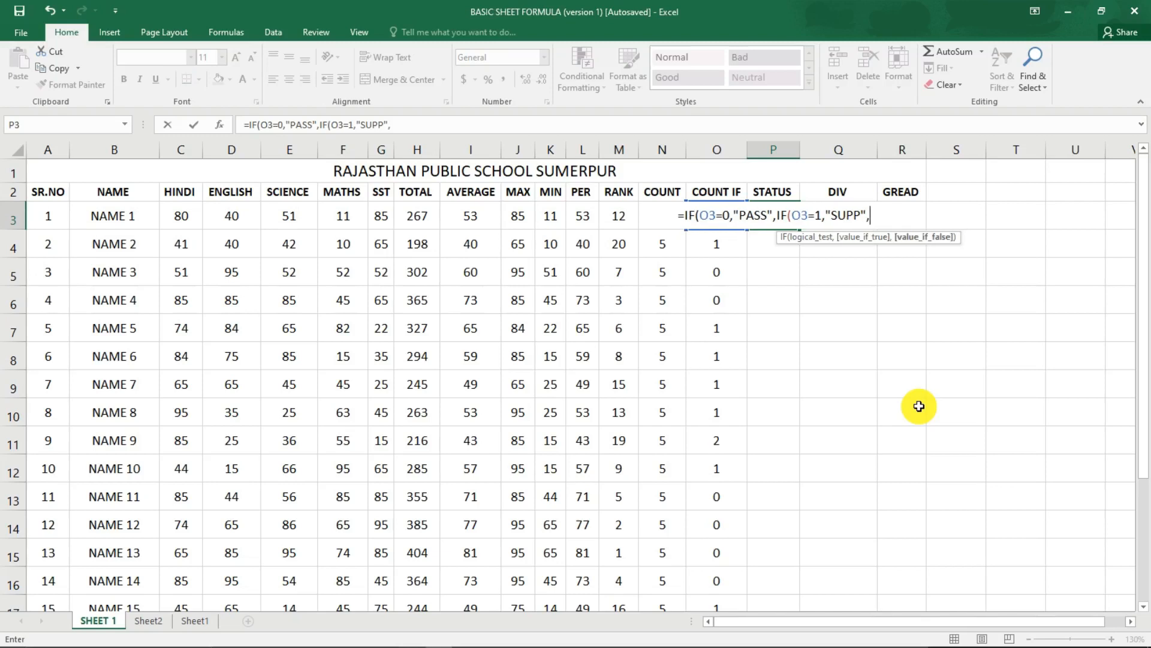
pyautogui.write('IF')
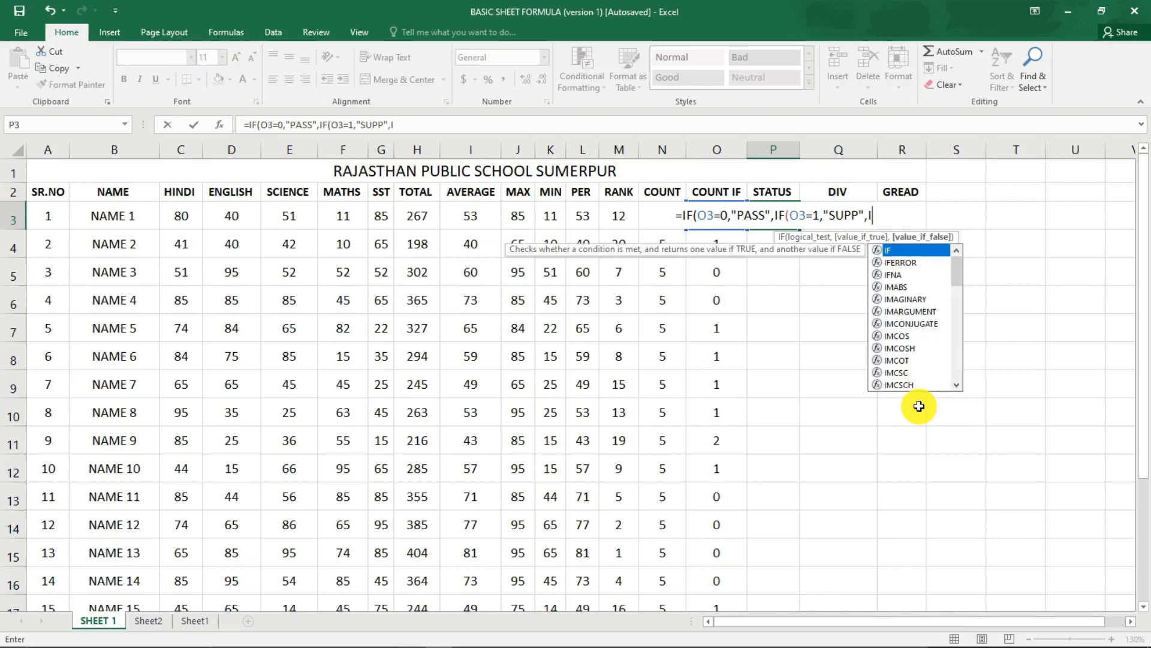
pyautogui.write('(')
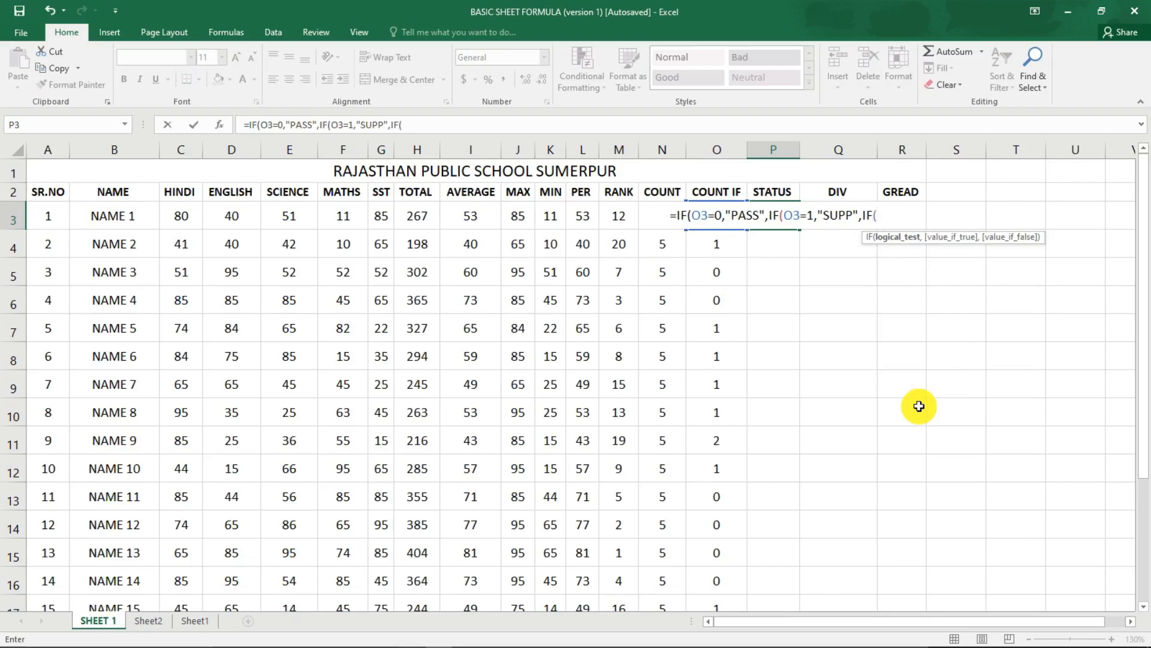
# Nest a third IF in the P3 formula that returns "SUPP" when O3=2.
pyautogui.press('Left')
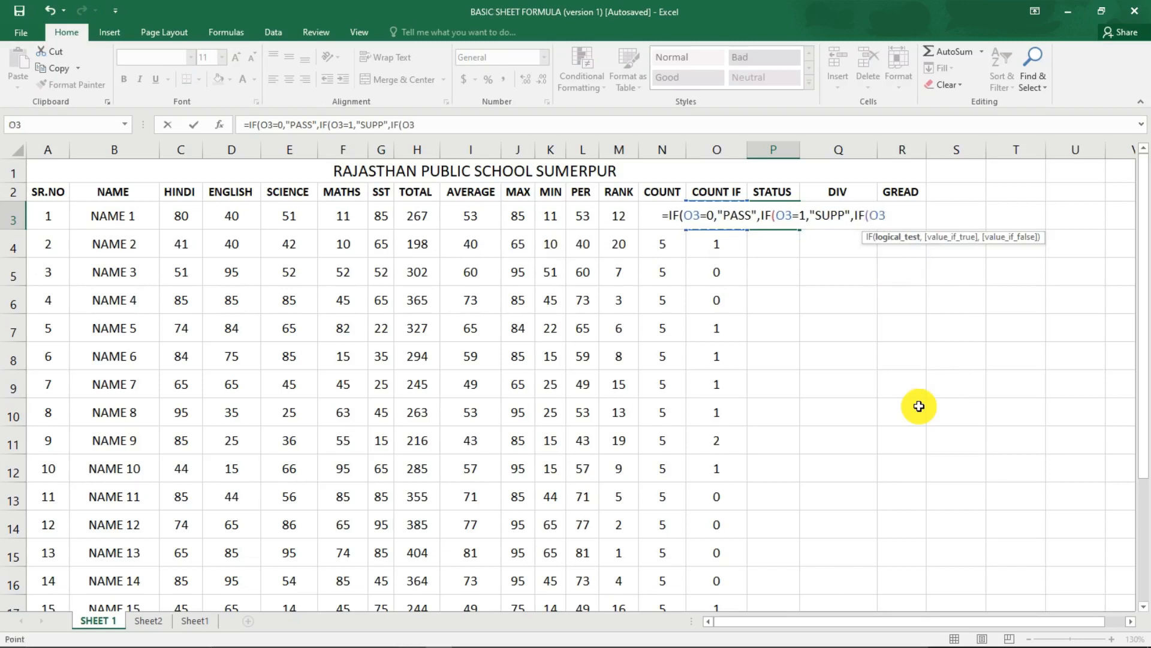
pyautogui.write('=')
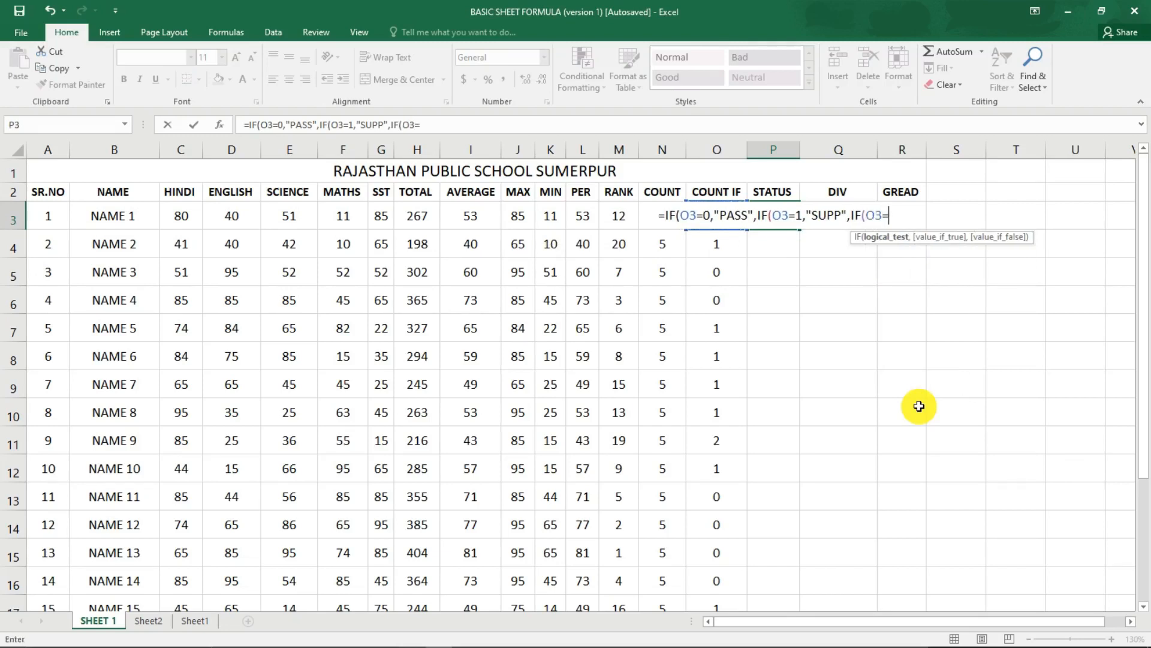
pyautogui.write('2')
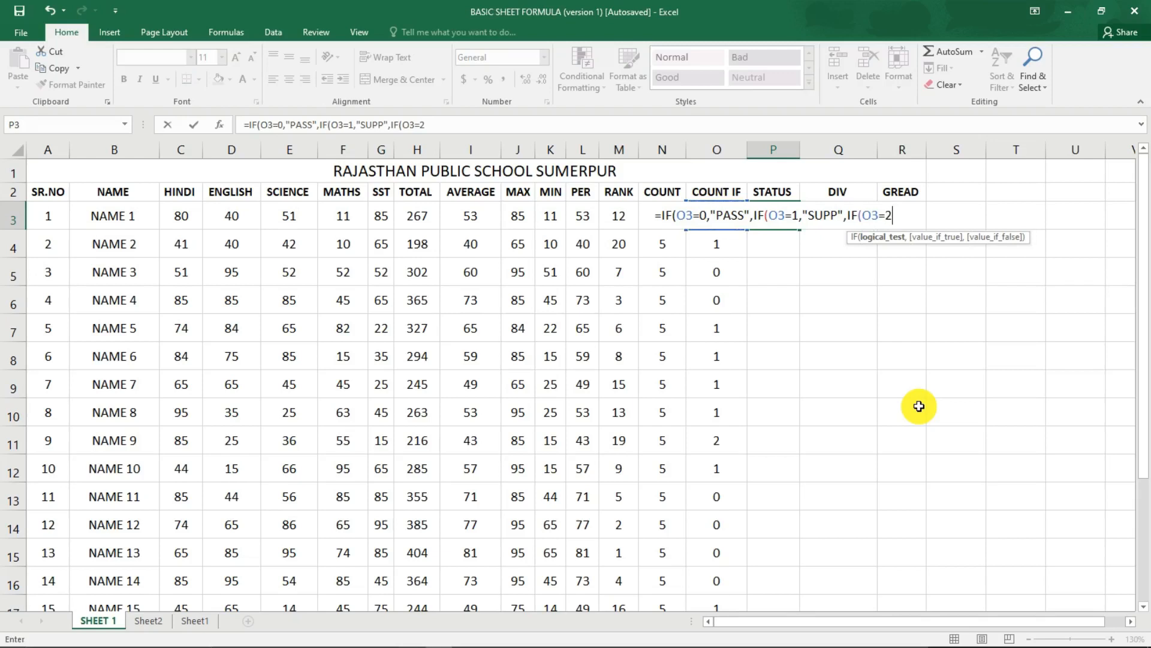
pyautogui.write(',')
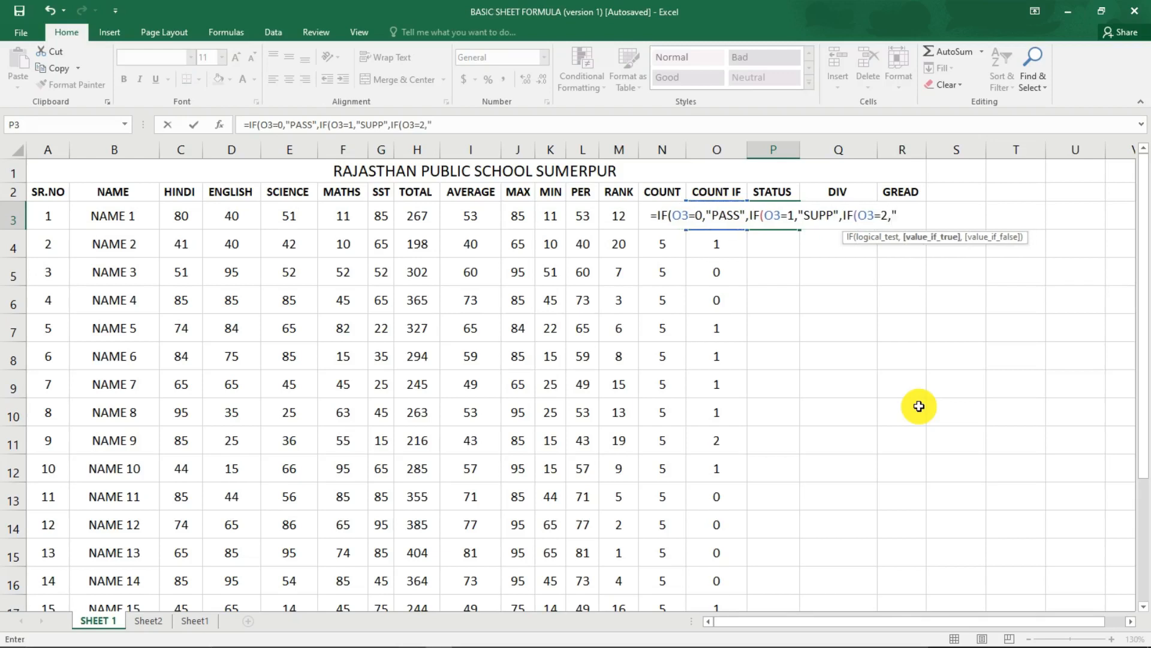
pyautogui.write('SUPP')
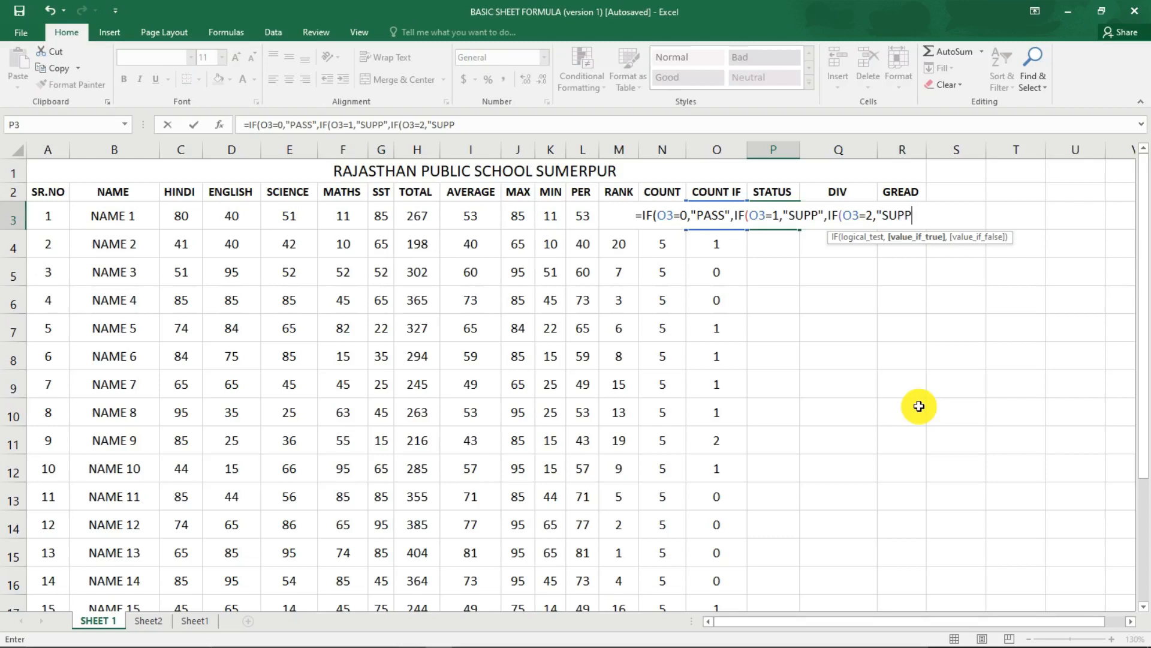
pyautogui.write('"')
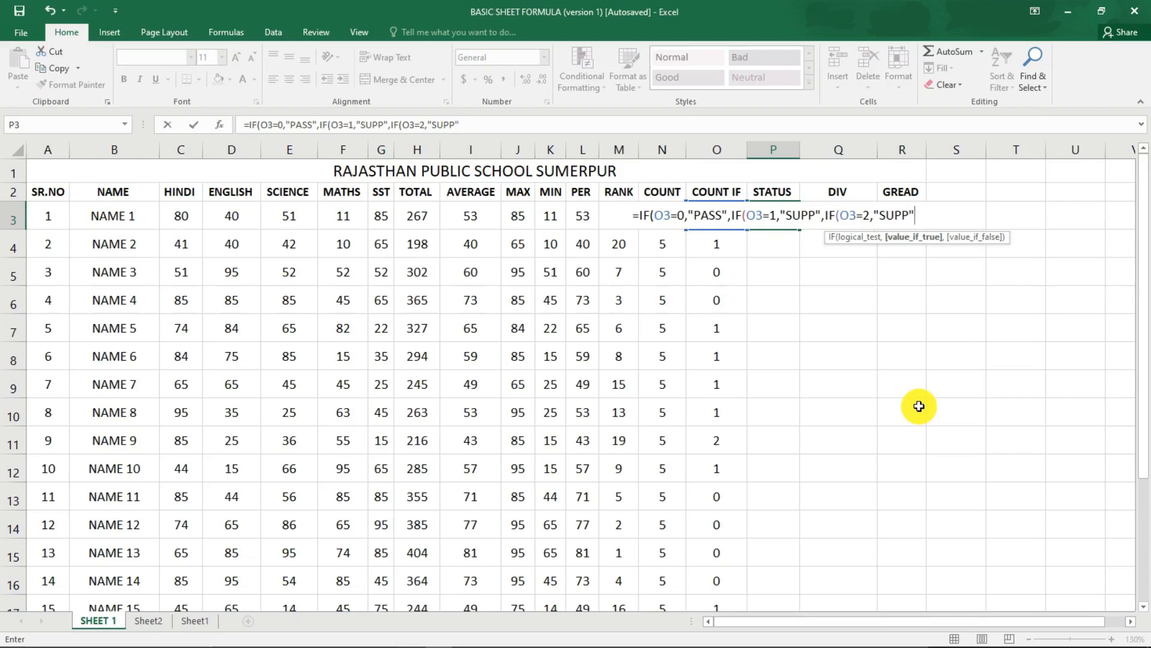
pyautogui.write(',')
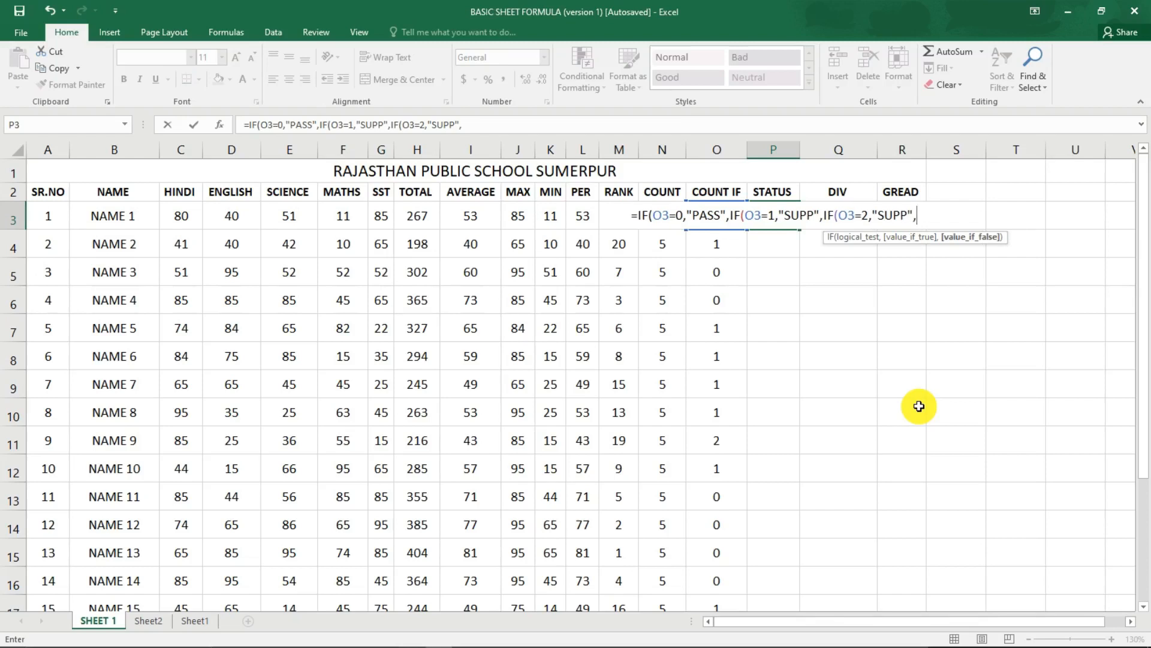
# Complete the P3 formula with "FAIL" as the final value, close all three IFs and enter it.
pyautogui.write('"')
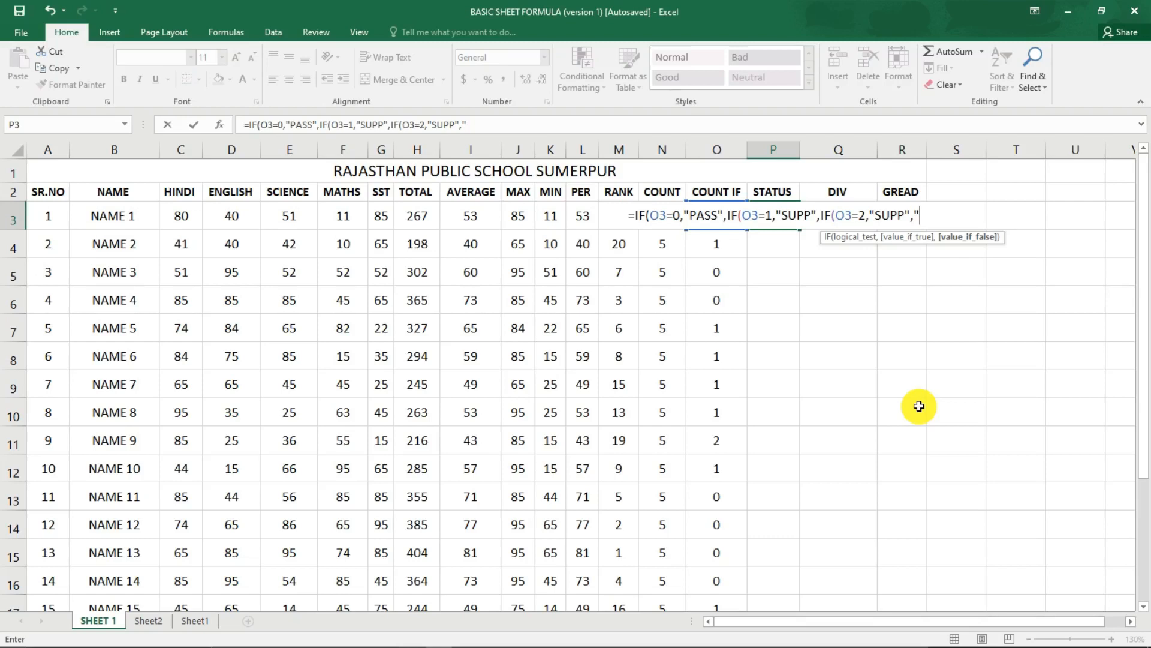
pyautogui.write('FAIL')
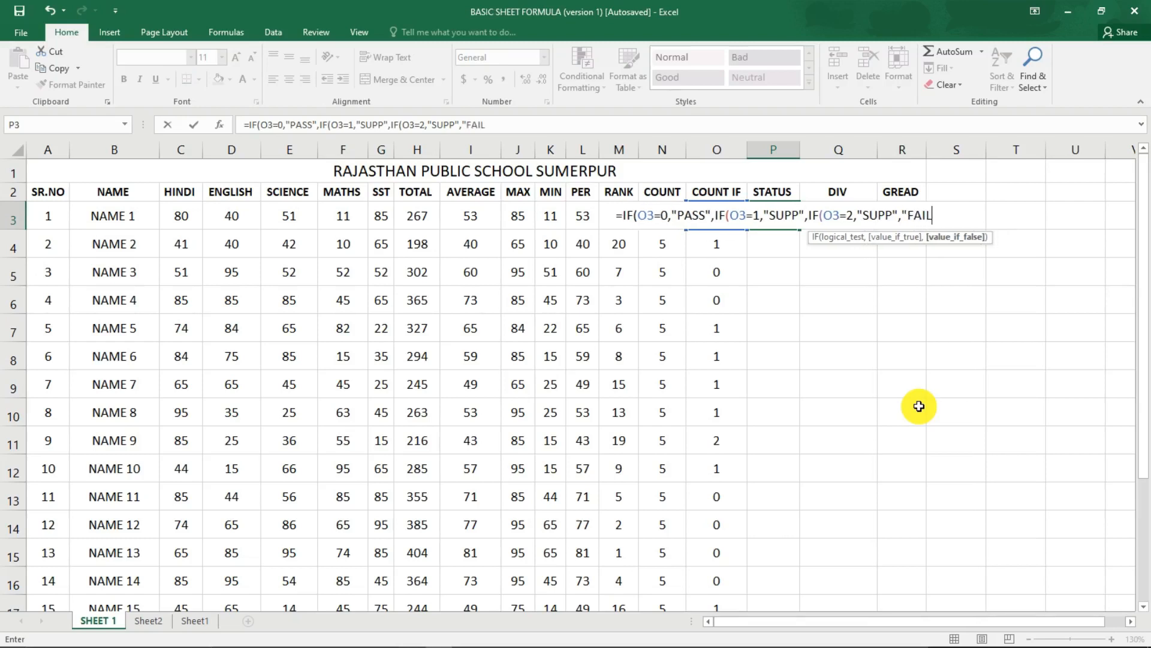
pyautogui.write('"')
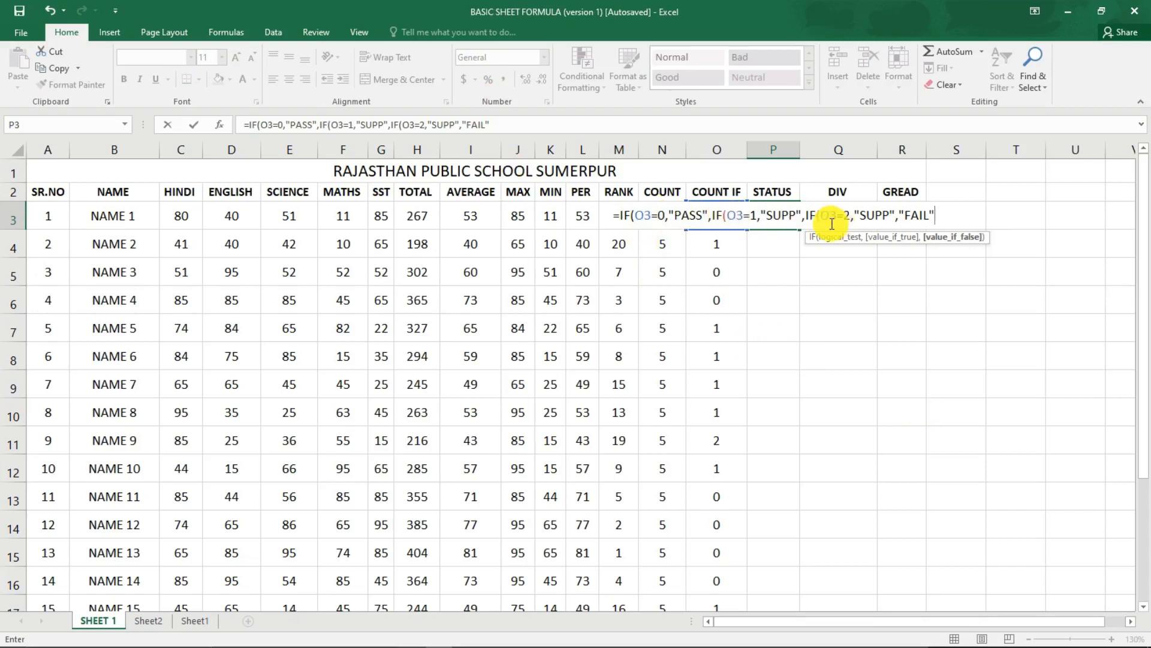
pyautogui.write(')))')
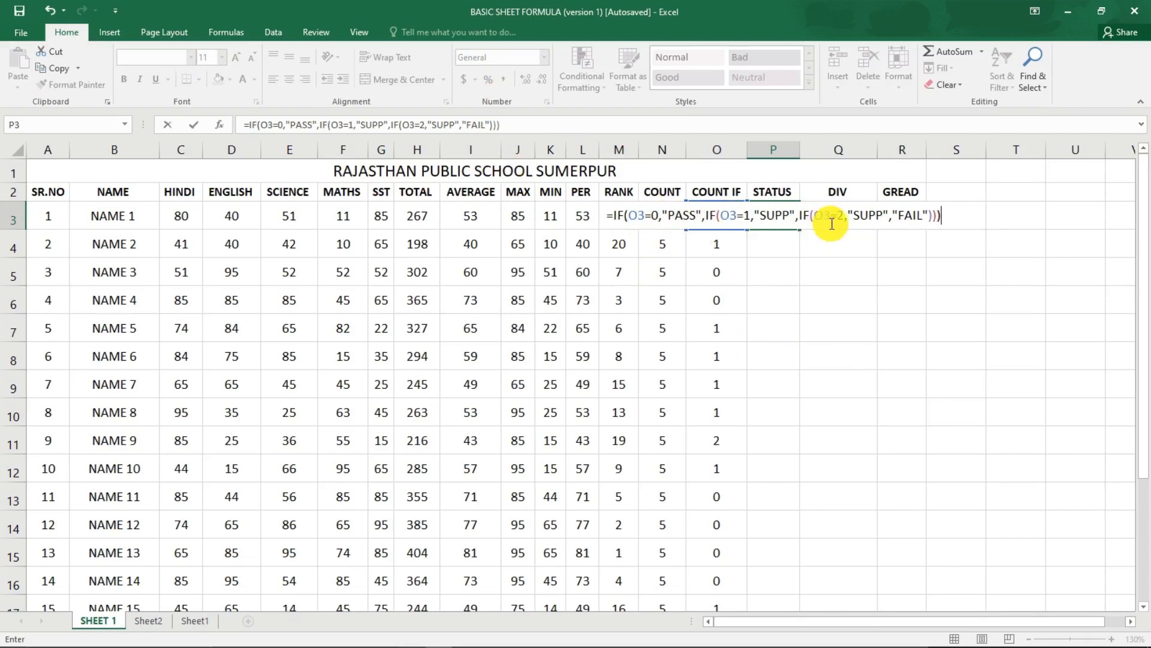
pyautogui.press('Return')
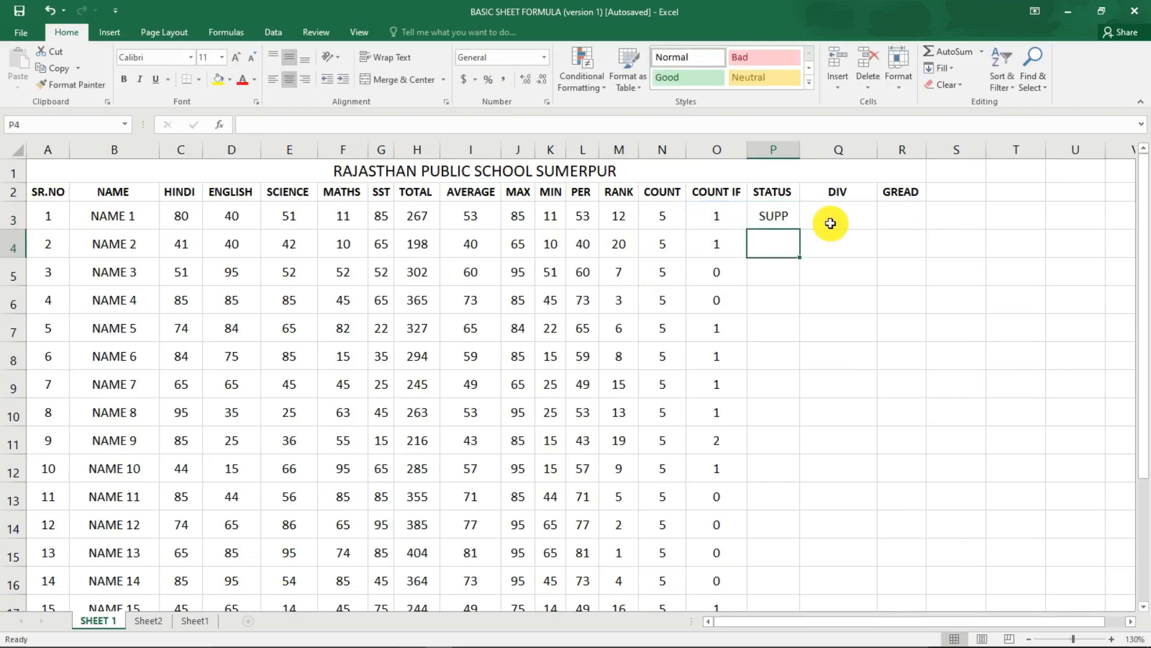
# Test the P3 status formula by setting NAME 1's MATHS mark in F3 to 40, and select NAME 2's STATUS cell P4.
pyautogui.click(777, 217)
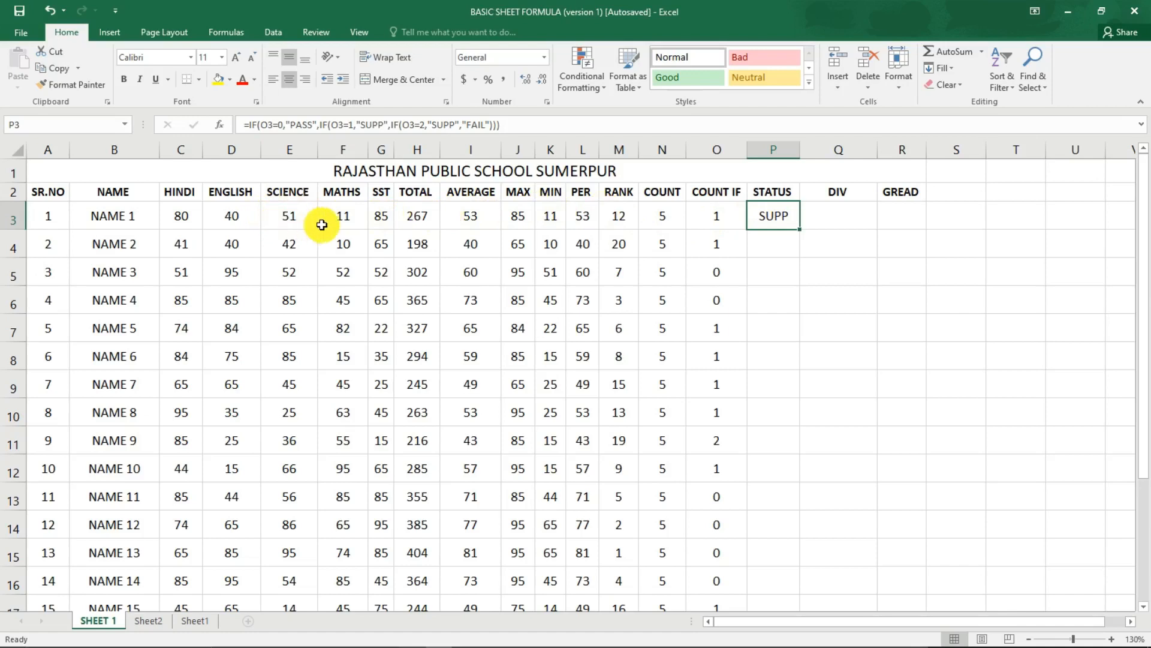
pyautogui.click(346, 217)
pyautogui.write('4')
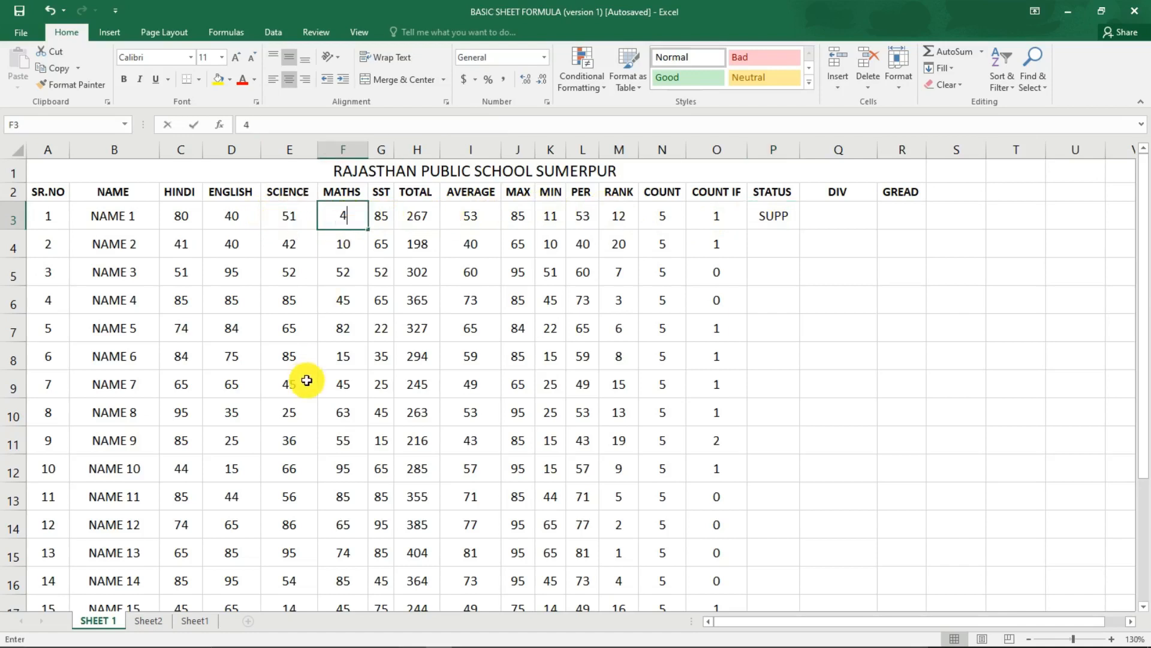
pyautogui.write('0')
pyautogui.press('Return')
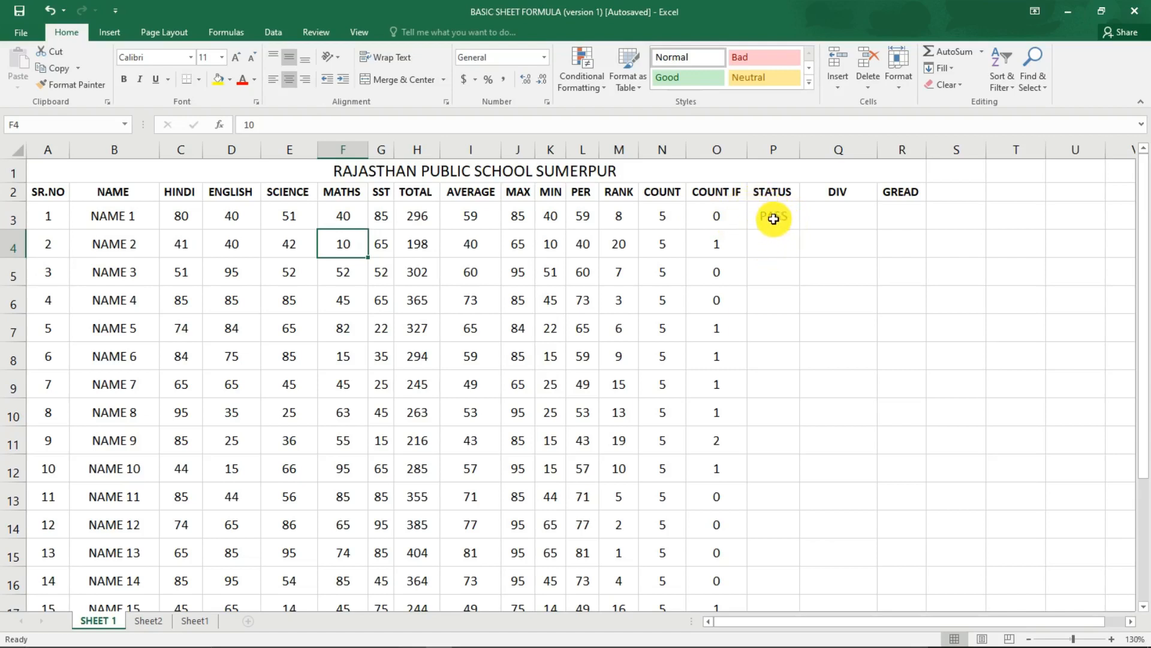
pyautogui.click(768, 240)
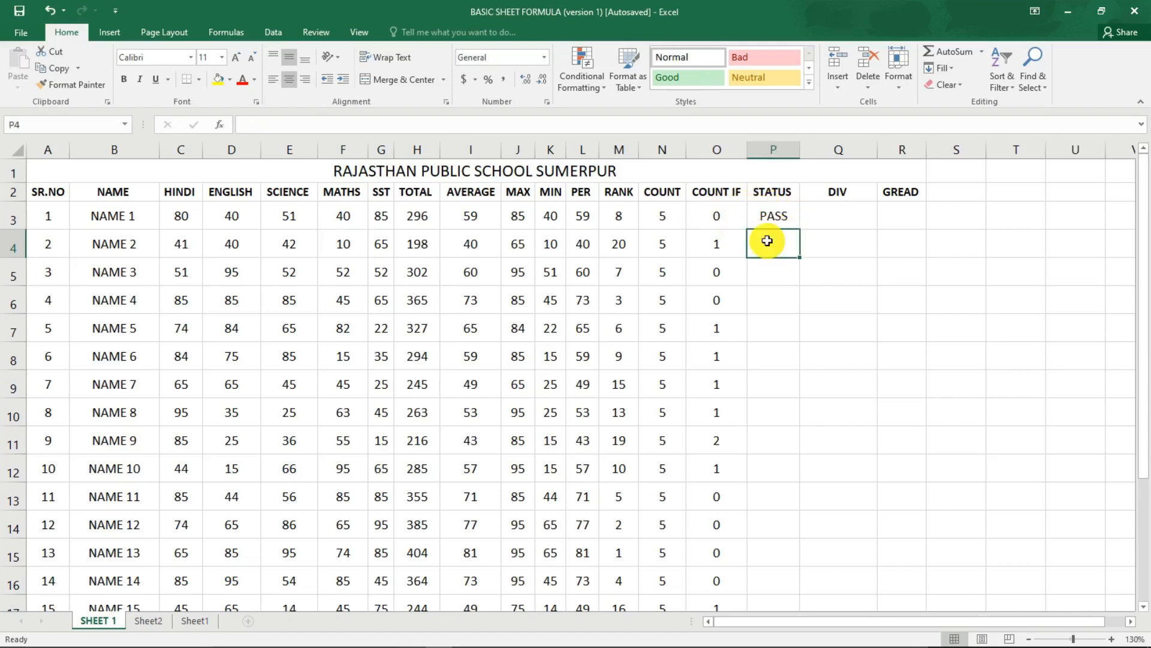
# Start an IF formula in NAME 2's STATUS cell P4 that returns "PASS" when O4=0.
pyautogui.write('=IF')
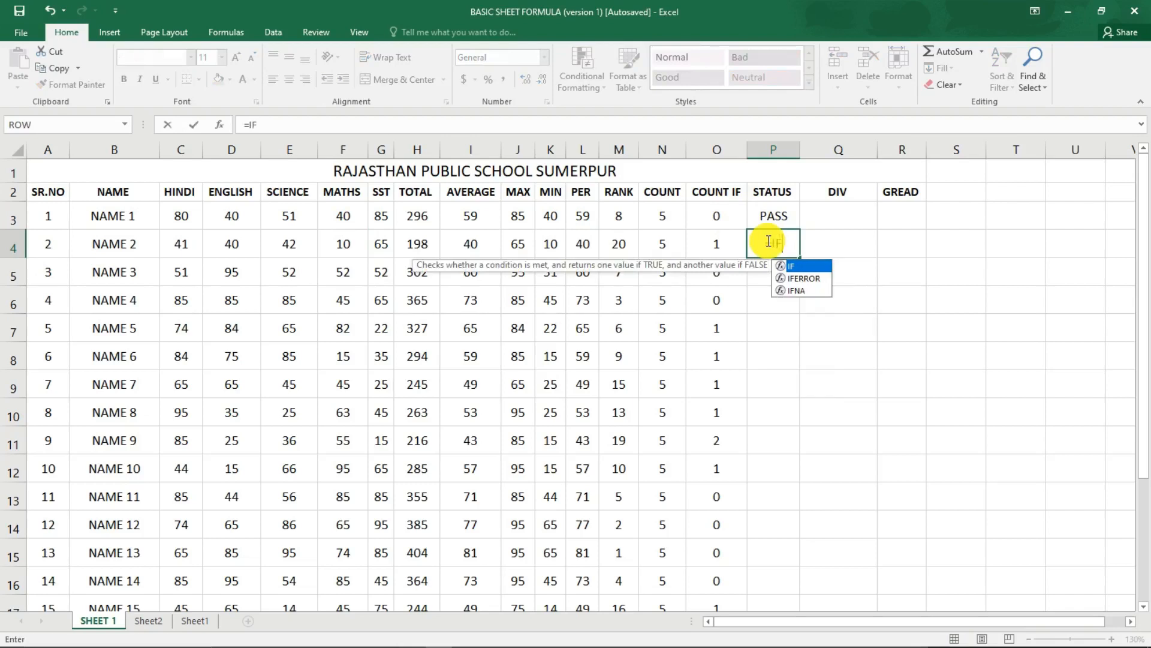
pyautogui.write('(')
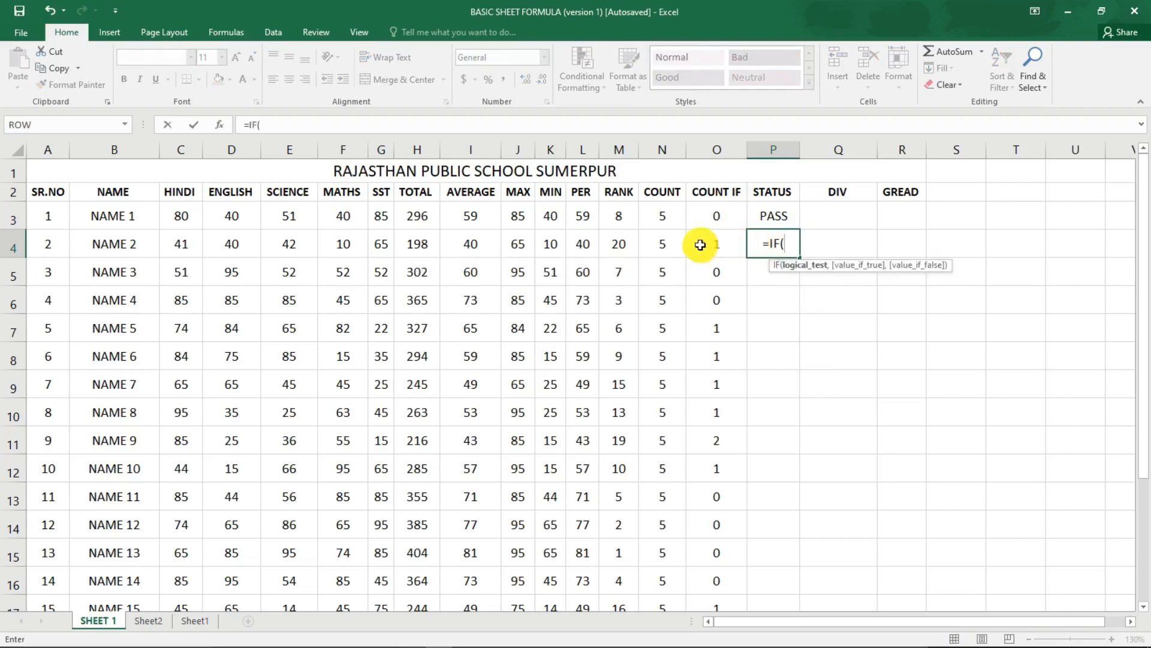
pyautogui.click(711, 248)
pyautogui.write('=')
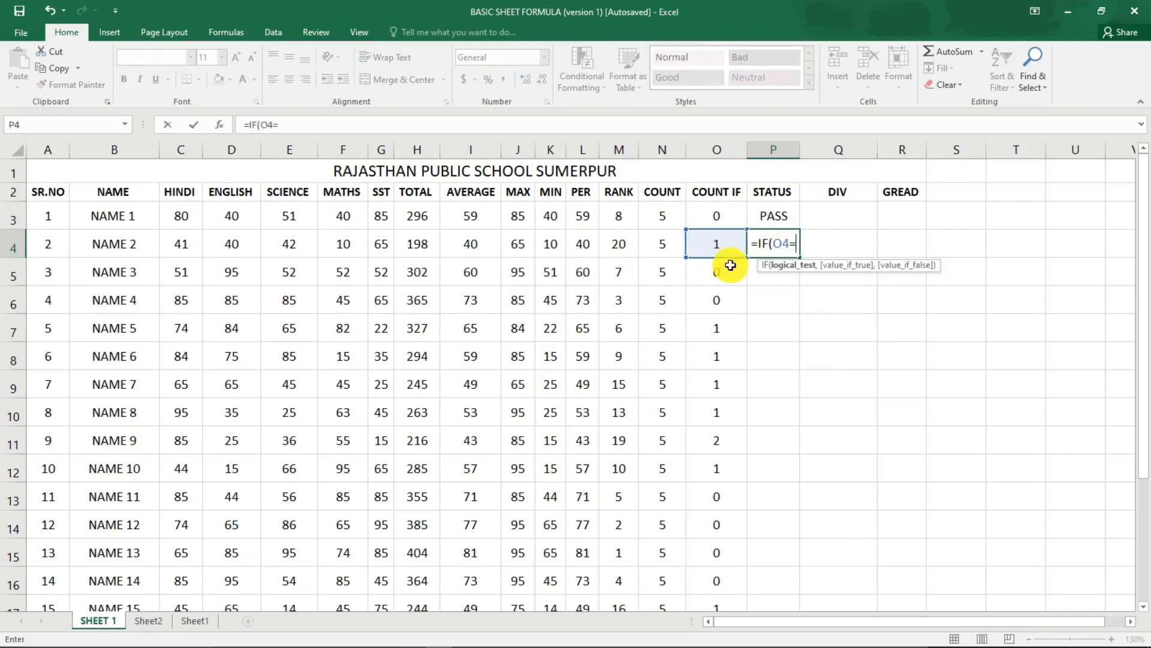
pyautogui.write('0,')
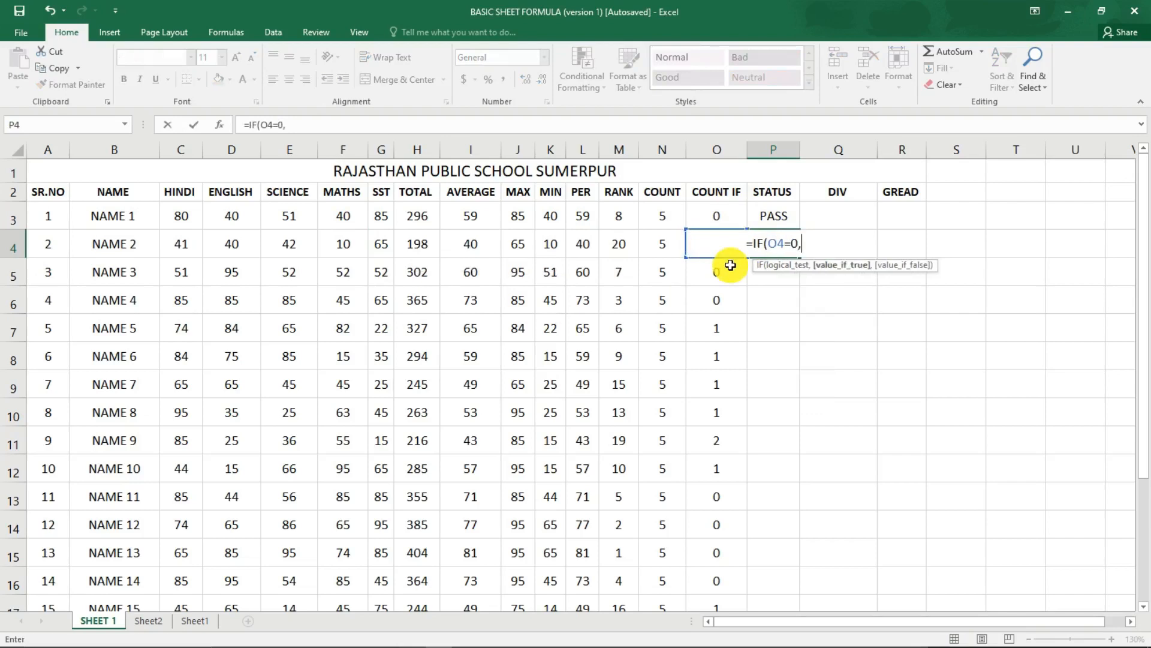
pyautogui.write('"PASS')
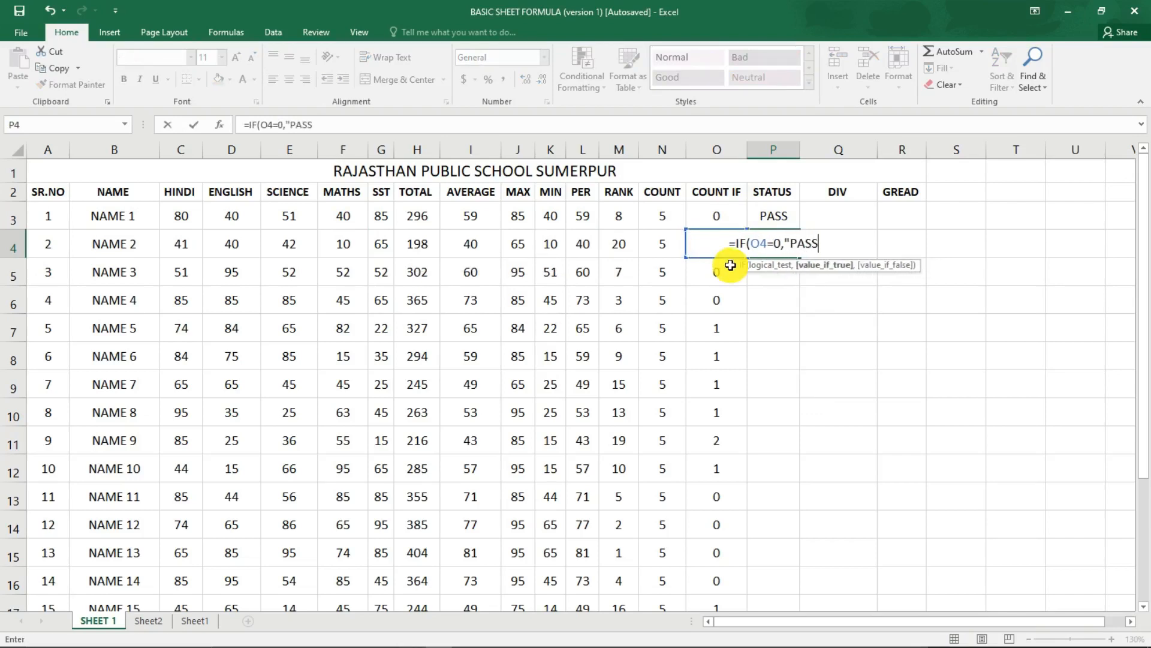
pyautogui.write('",I')
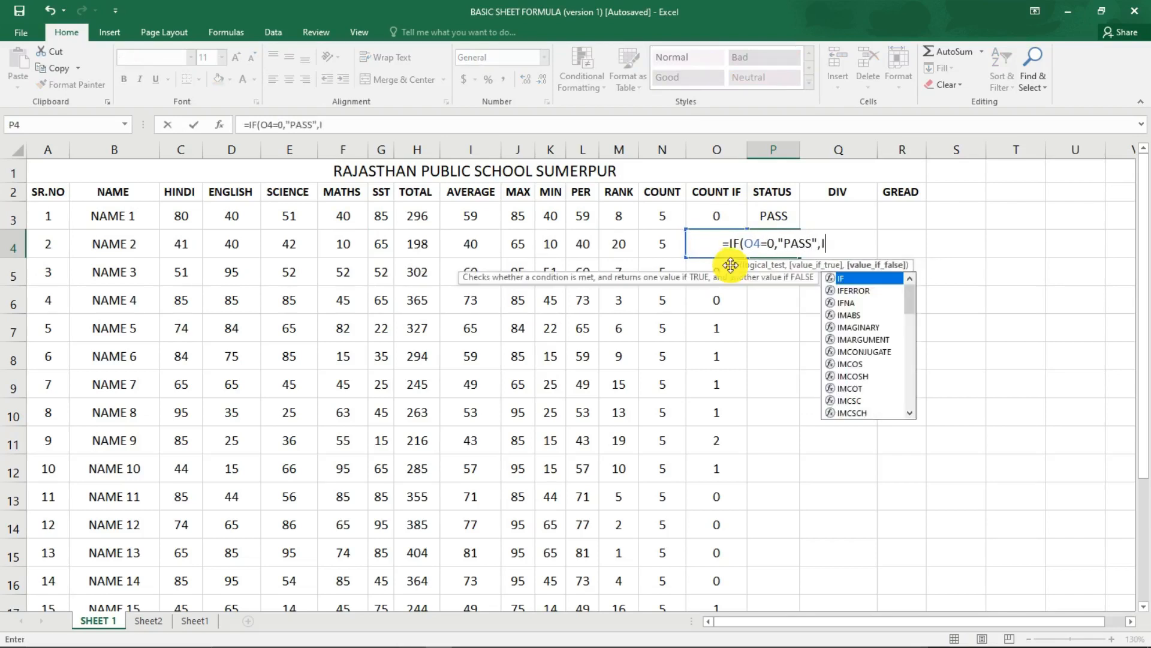
pyautogui.write('F(O4=1,')
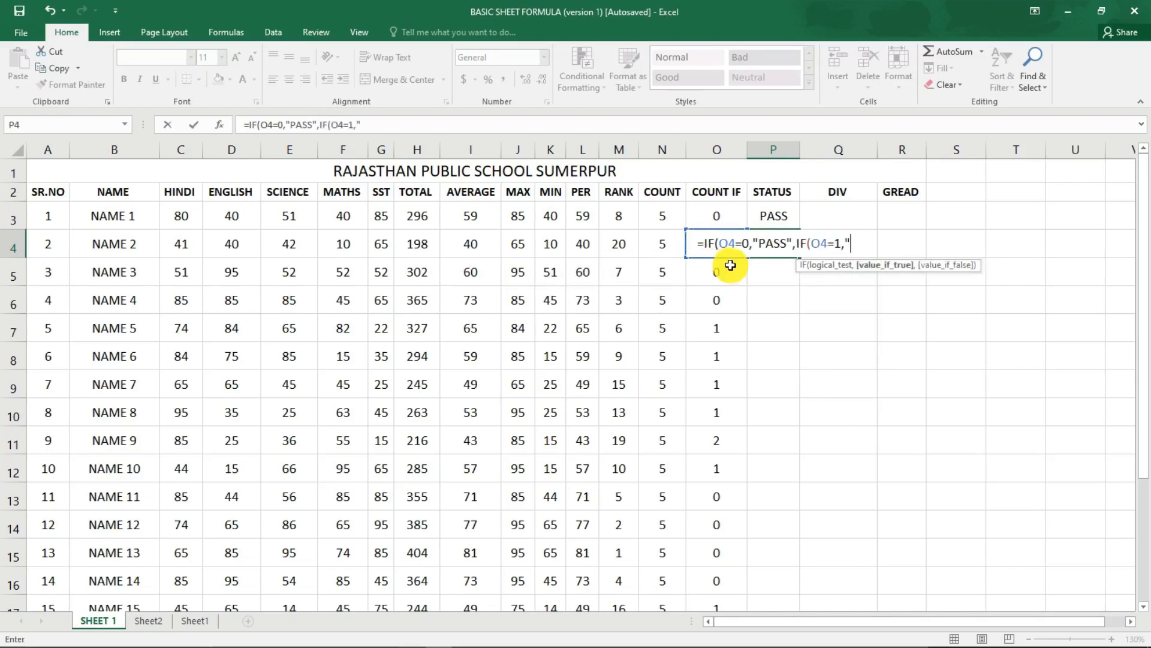
pyautogui.write('"SUP')
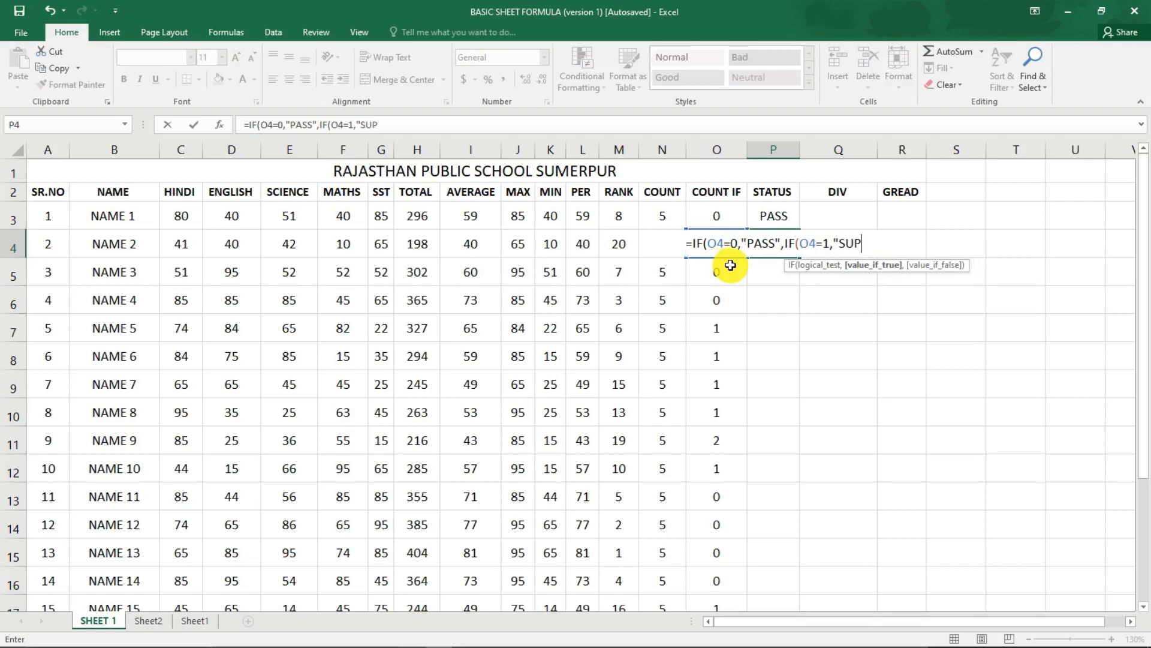
pyautogui.write('P",IF')
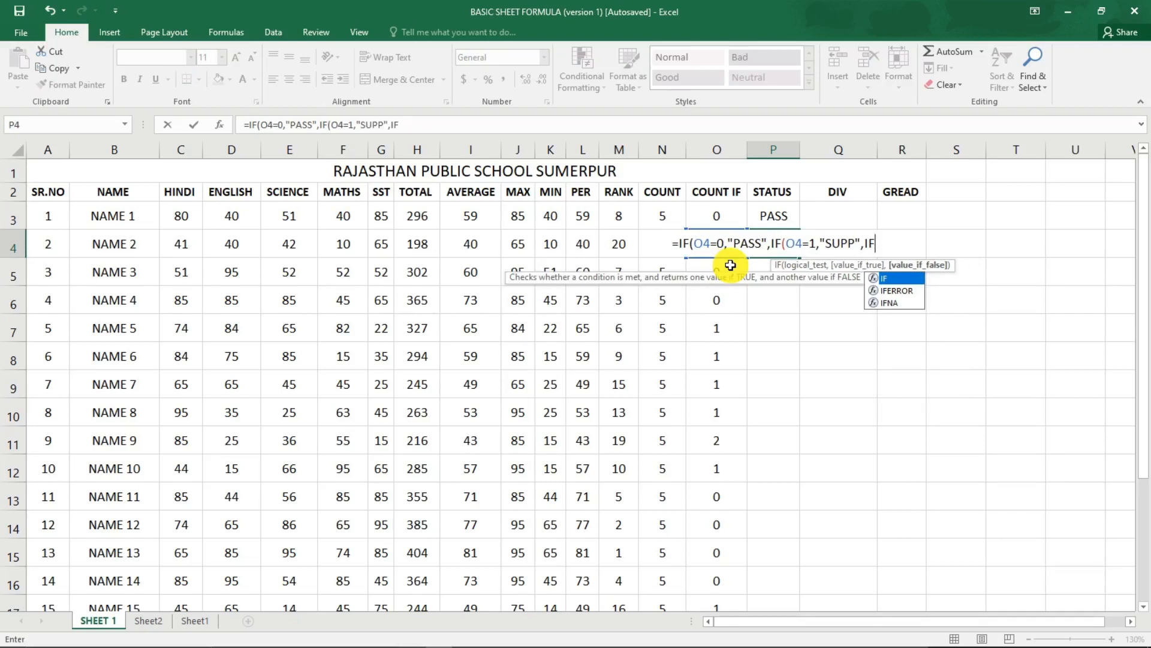
# Nest a third IF in the P4 formula that returns "SUPP" when O4=2.
pyautogui.write('(')
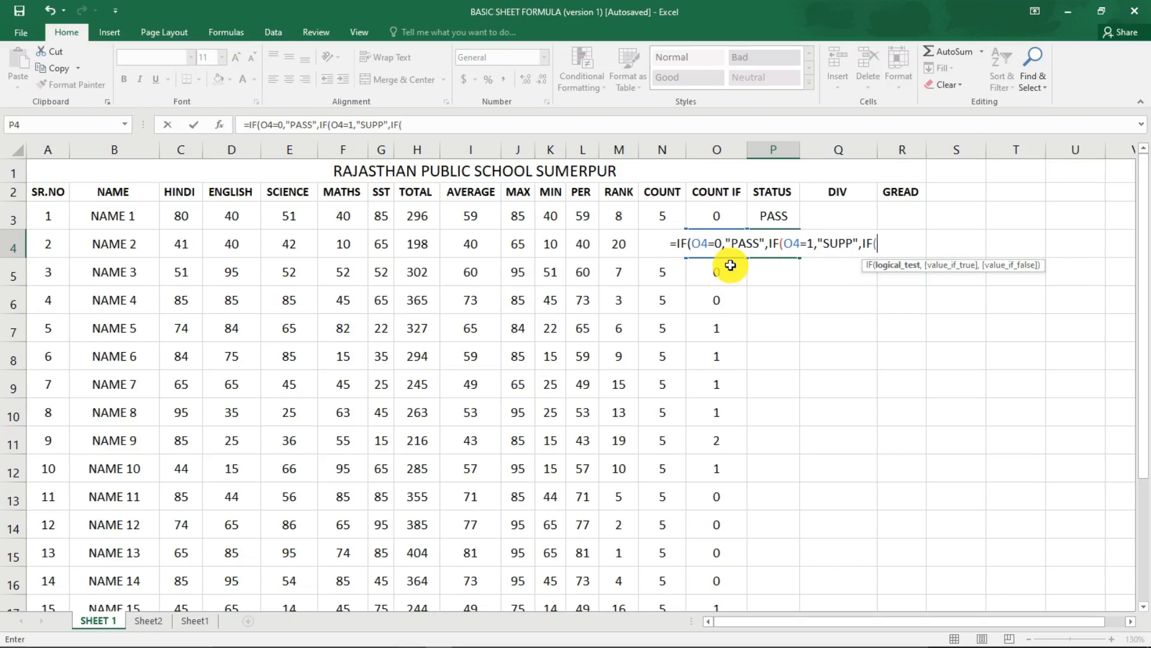
pyautogui.press('Left')
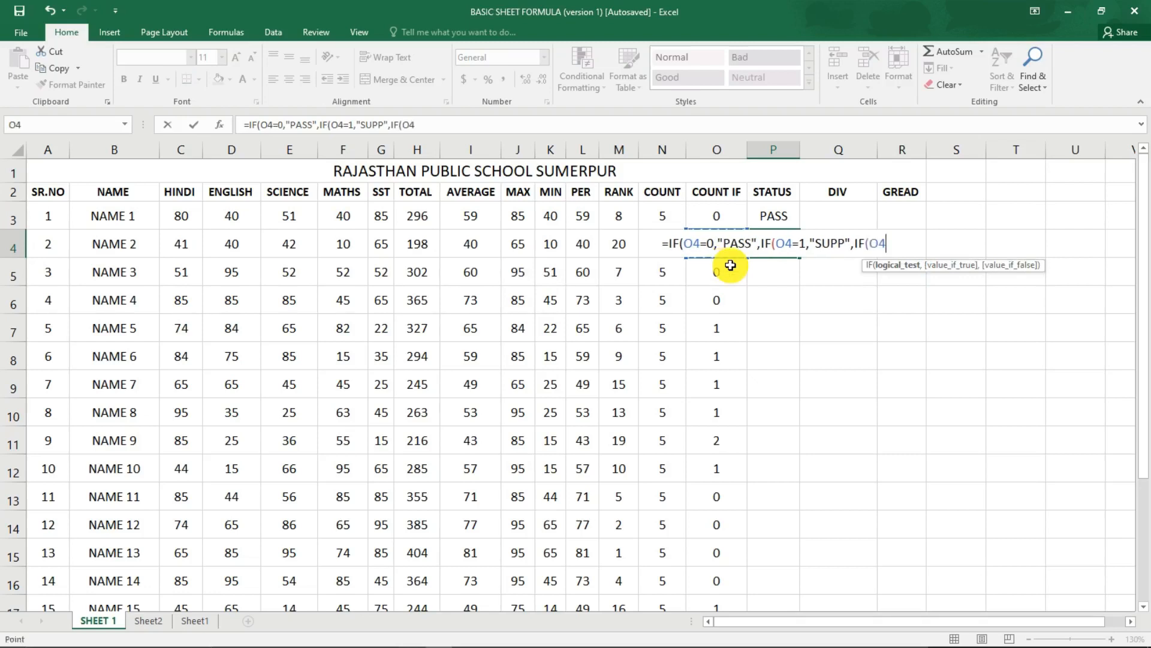
pyautogui.write('=2')
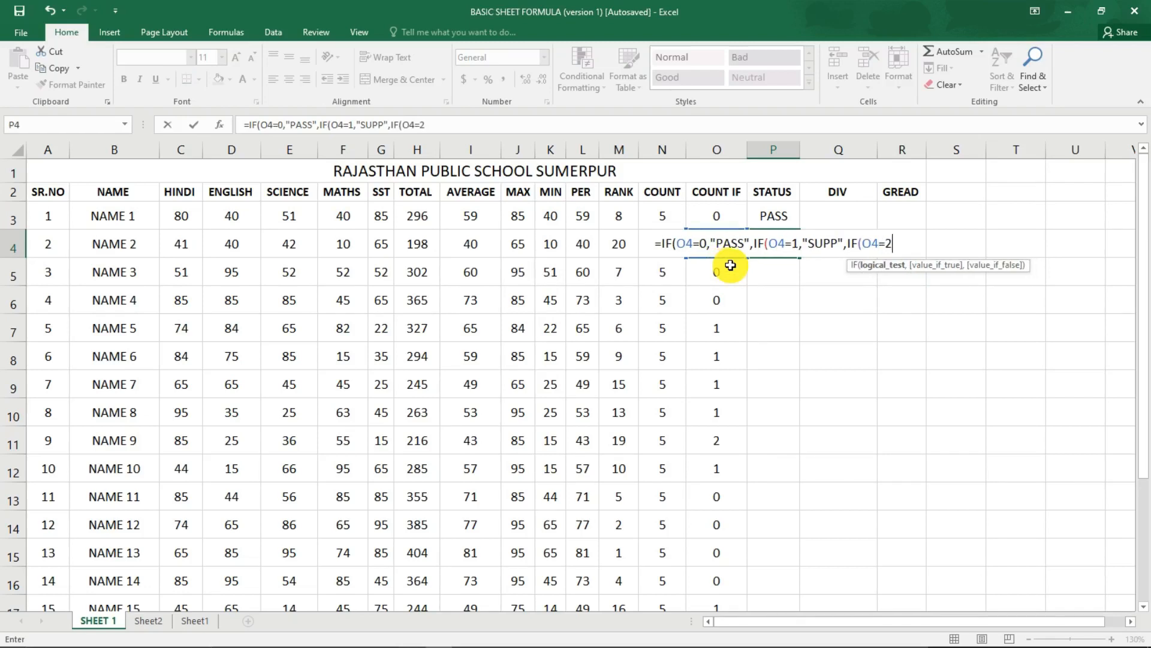
pyautogui.write(',"SUP')
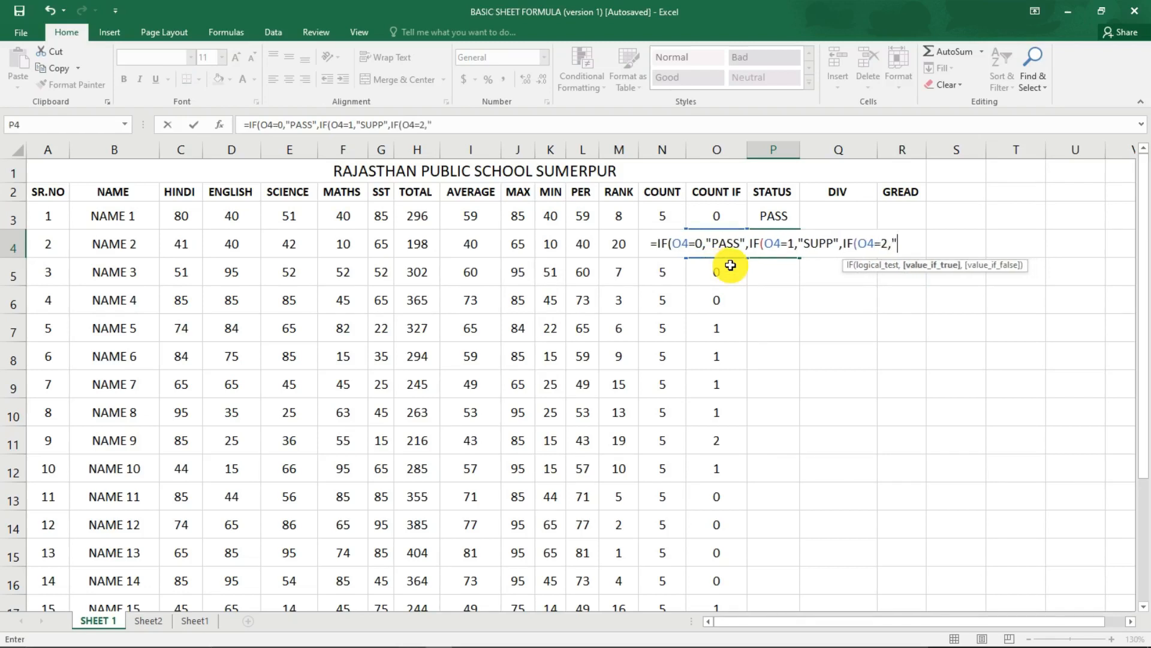
pyautogui.write('P",')
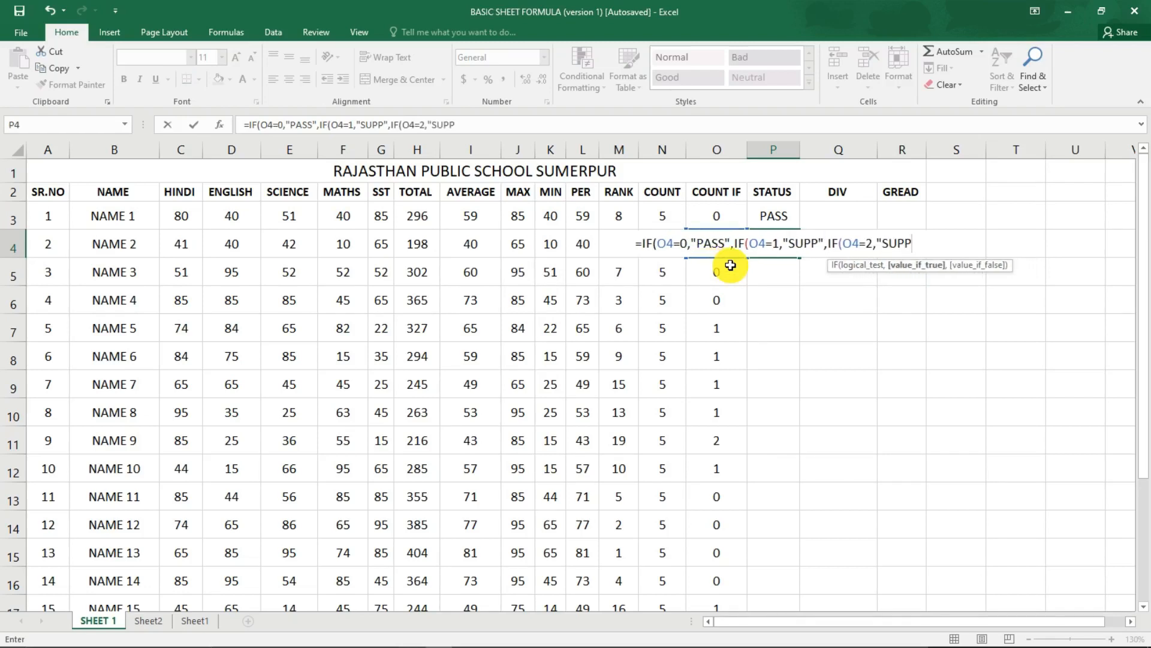
pyautogui.write('"F')
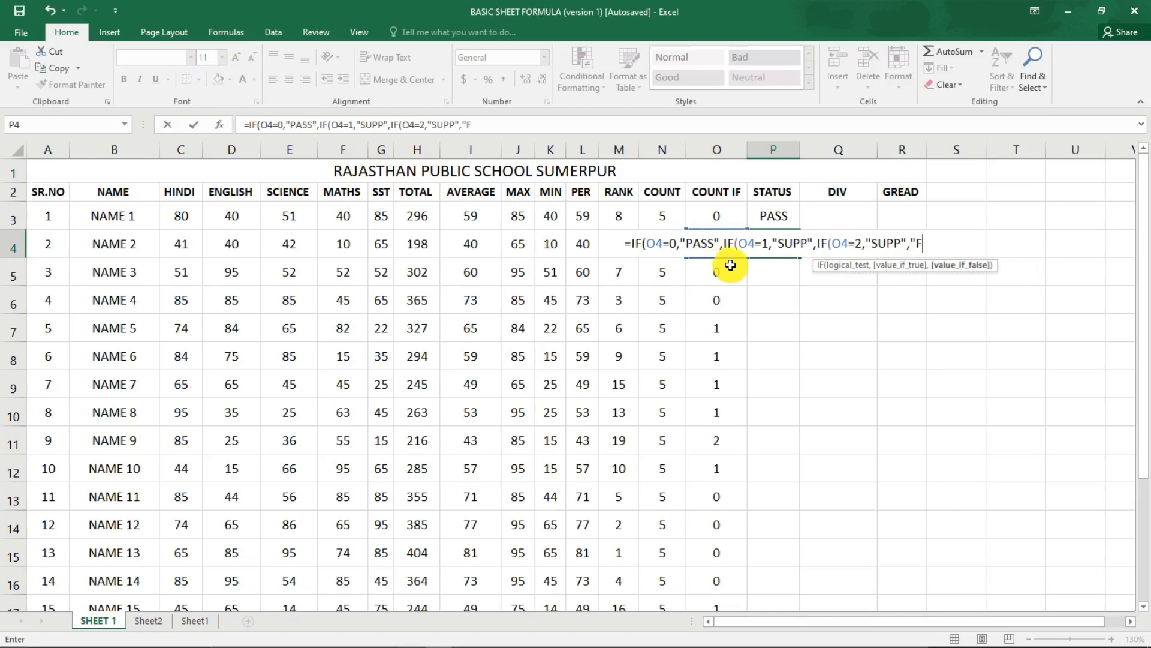
pyautogui.write('AIL"')
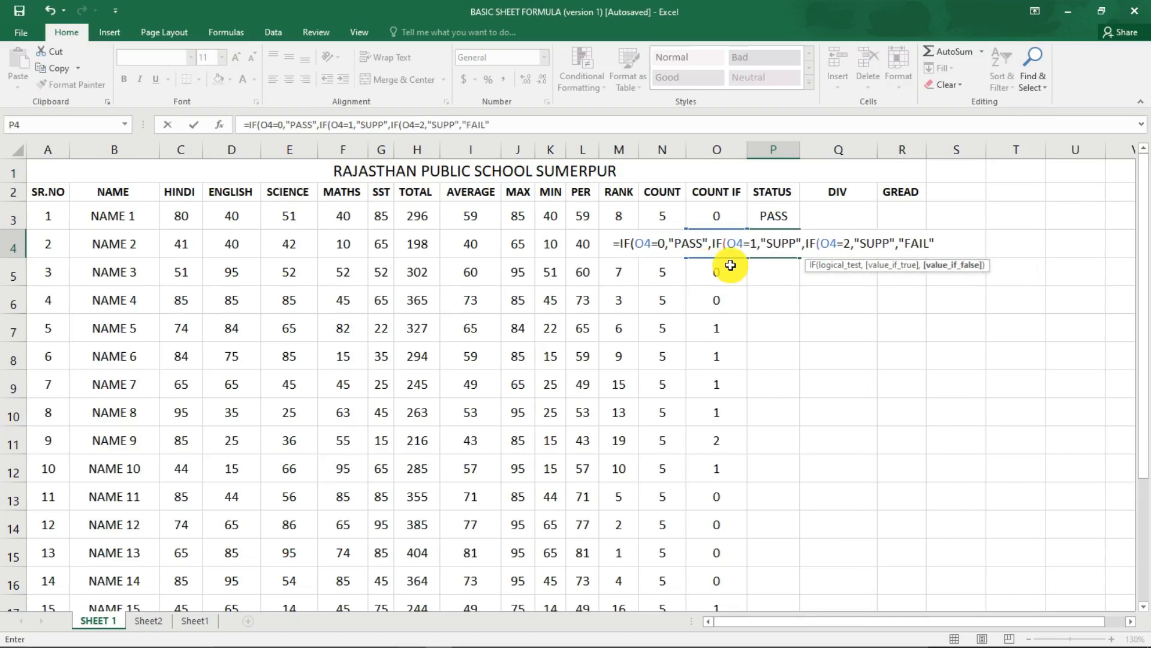
pyautogui.write(')))')
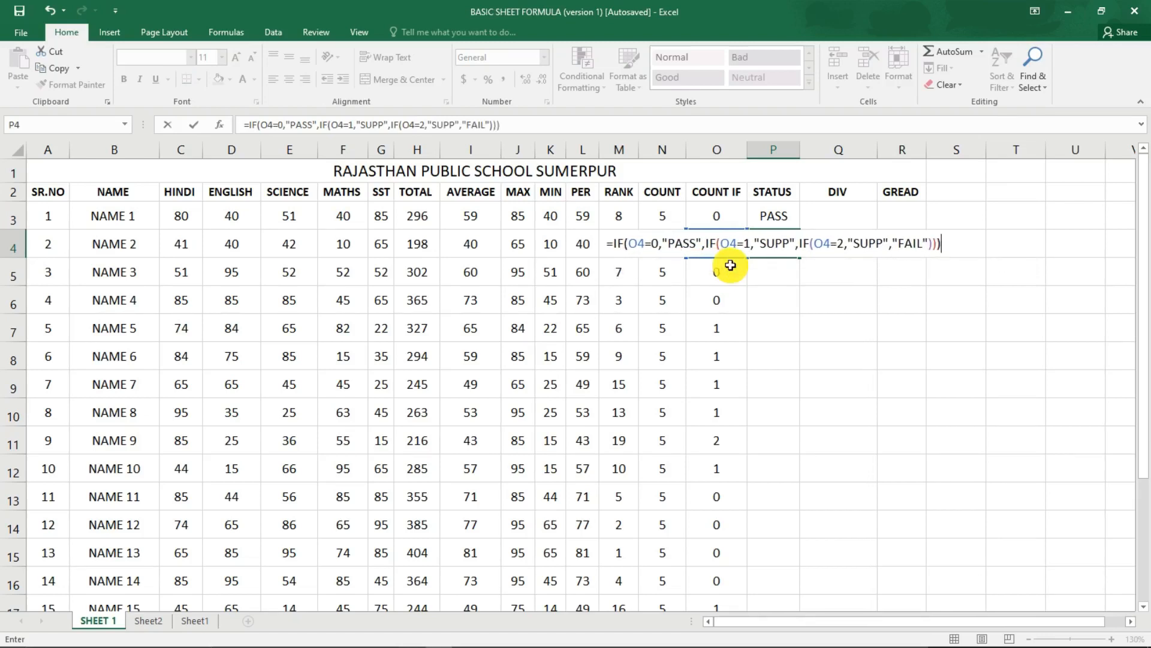
# Complete the P4 formula with "FAIL" as the final value, close all three IFs and enter it.
pyautogui.press('Return')
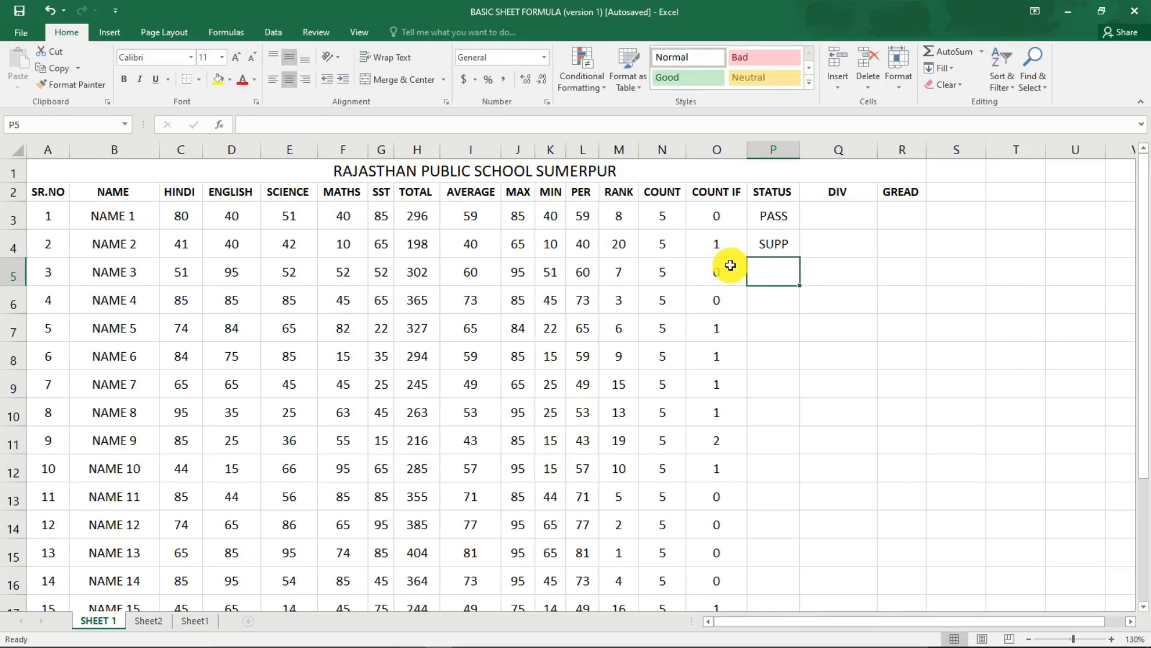
# Start an IF formula in NAME 3's STATUS cell P5 that returns "PASS" when O5=0.
pyautogui.write('=')
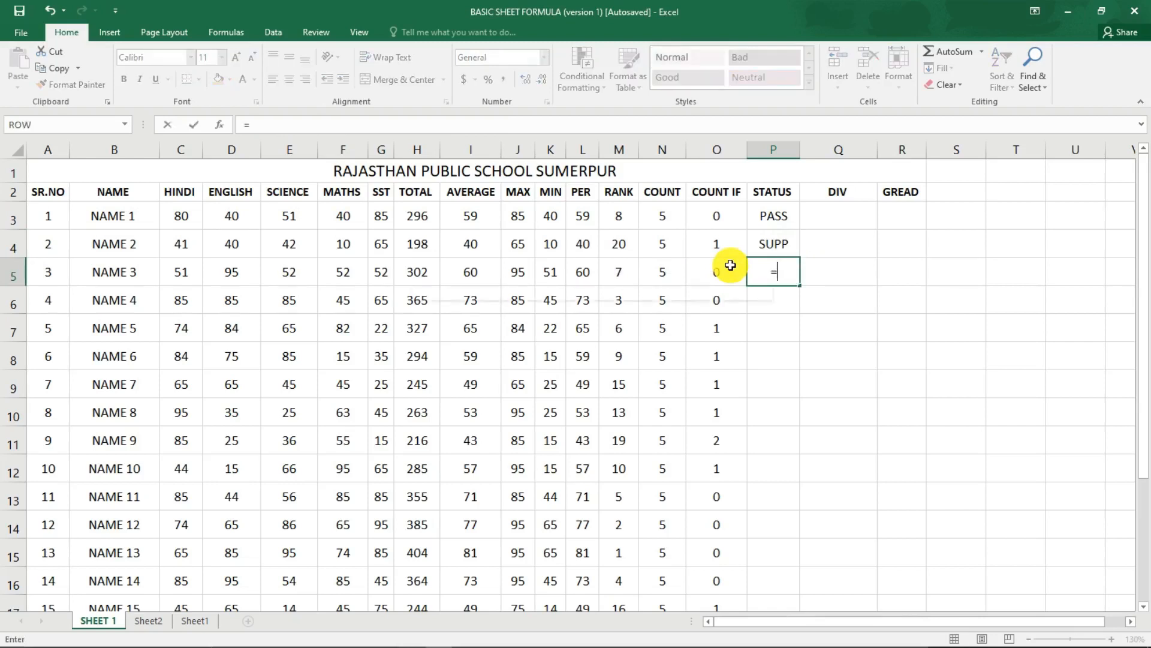
pyautogui.write('IF(')
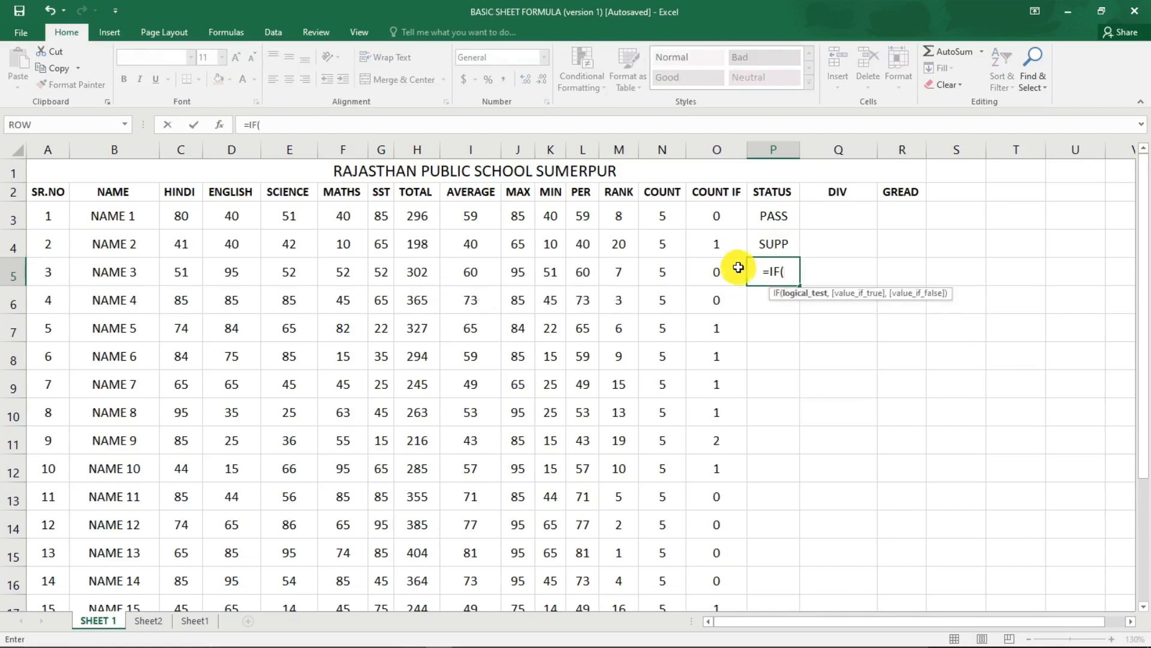
pyautogui.click(719, 271)
pyautogui.write('=')
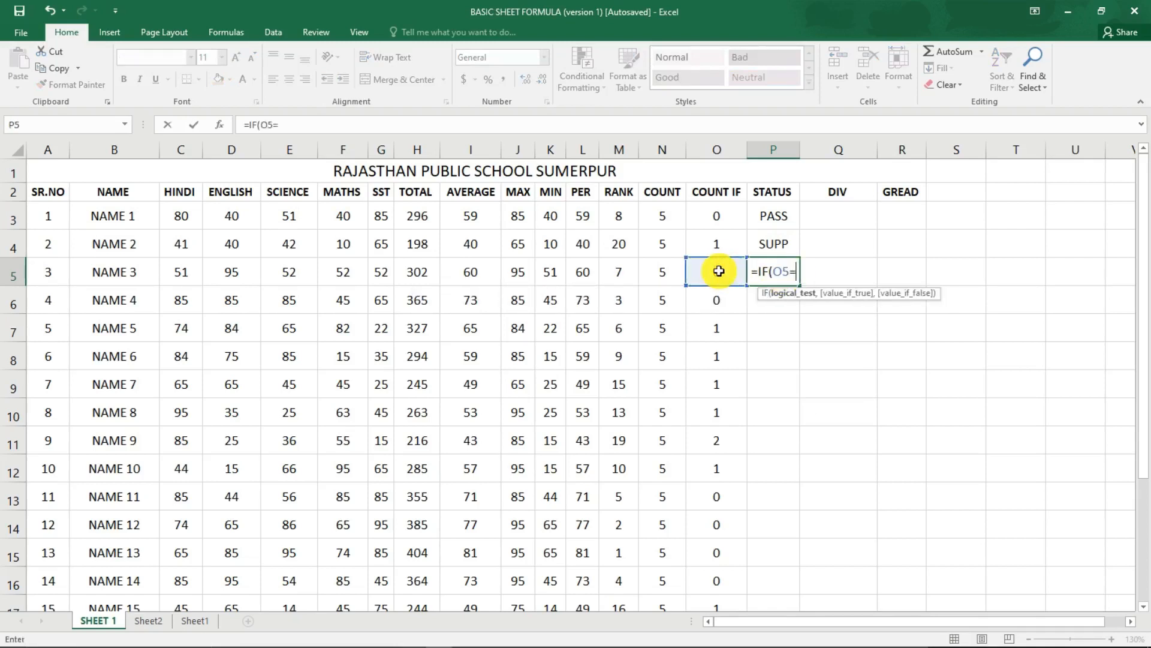
pyautogui.write('0,')
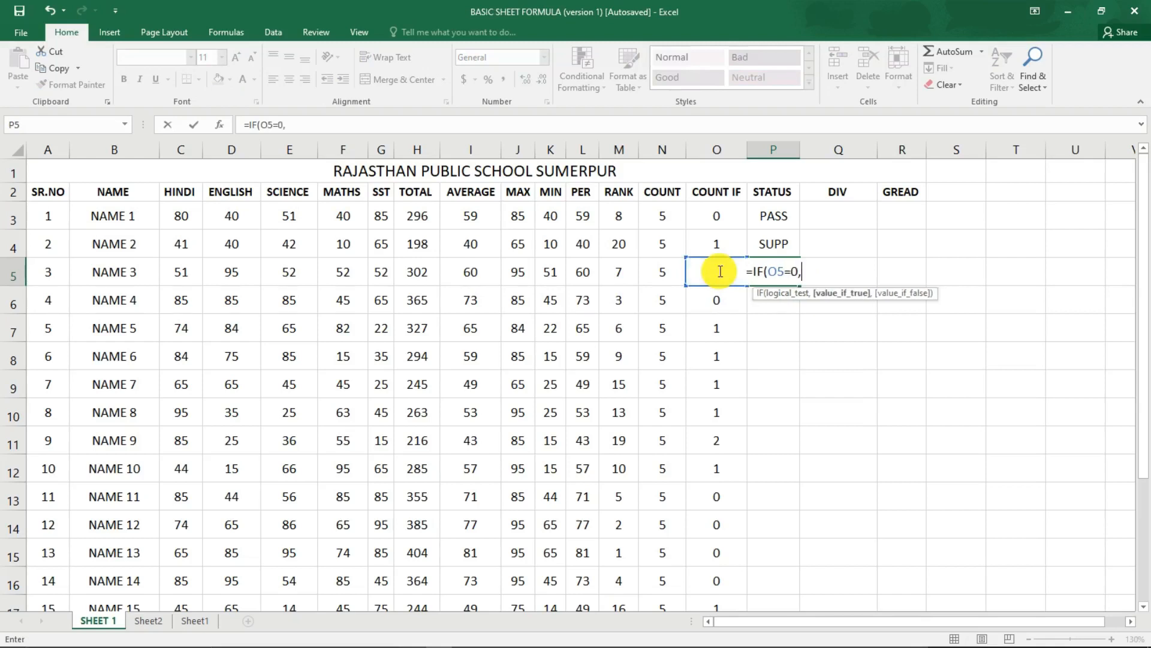
pyautogui.write('"PASS')
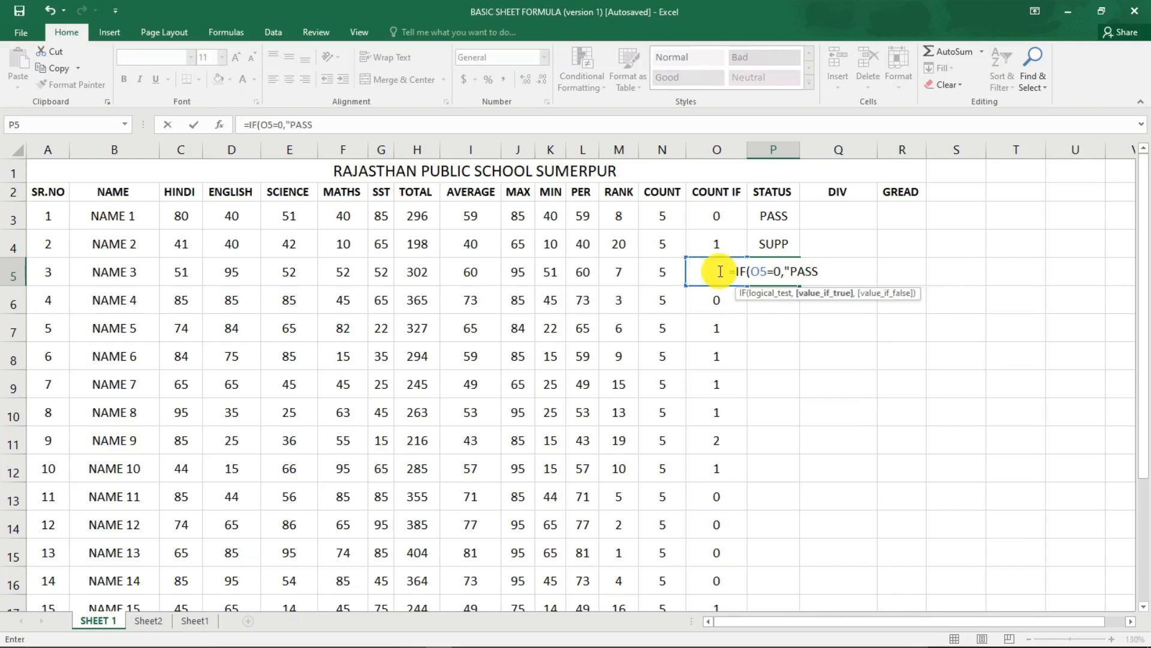
pyautogui.write('",')
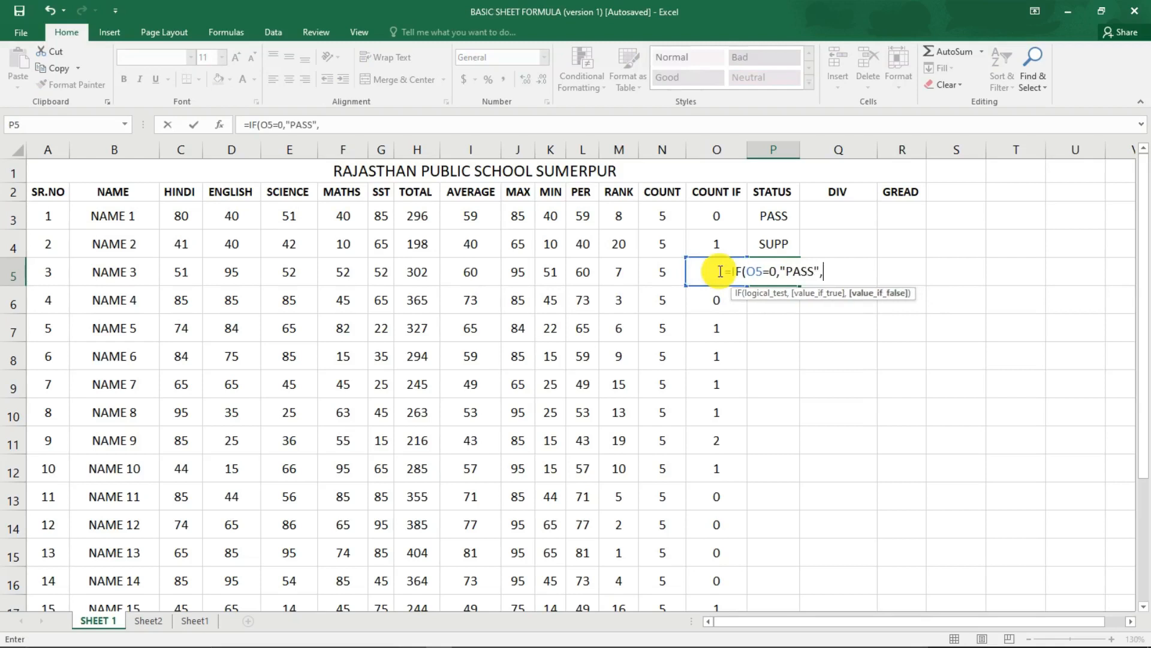
pyautogui.write('IF(')
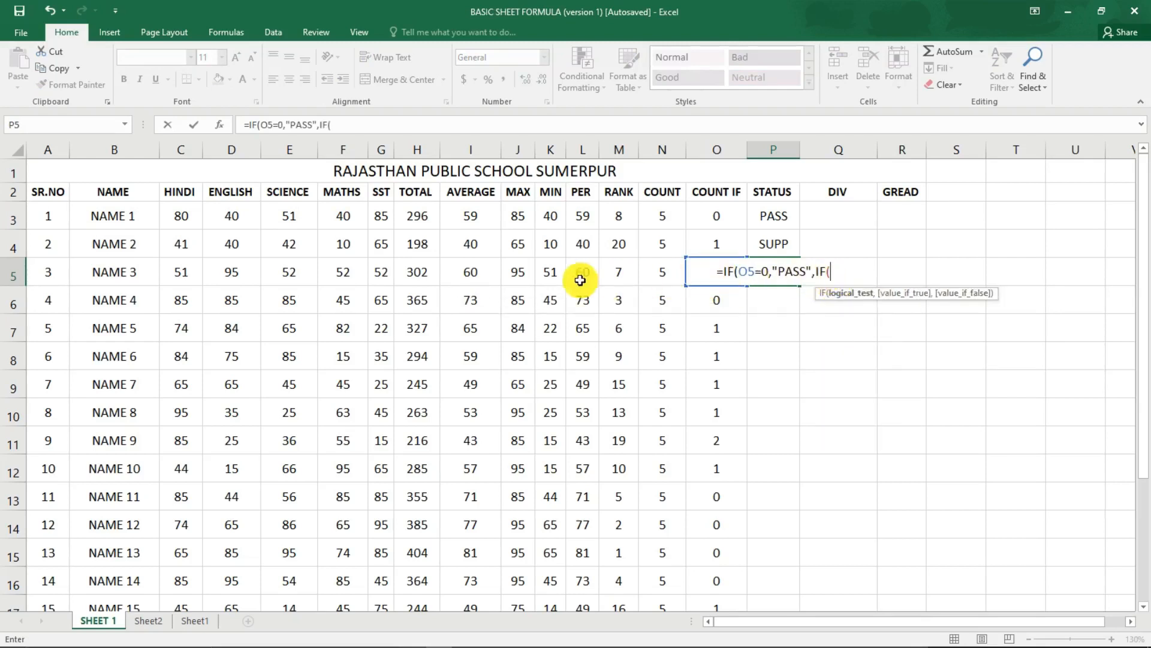
# Nest a second IF in the P5 formula that returns "SUPP" when O5=1.
pyautogui.click(701, 280)
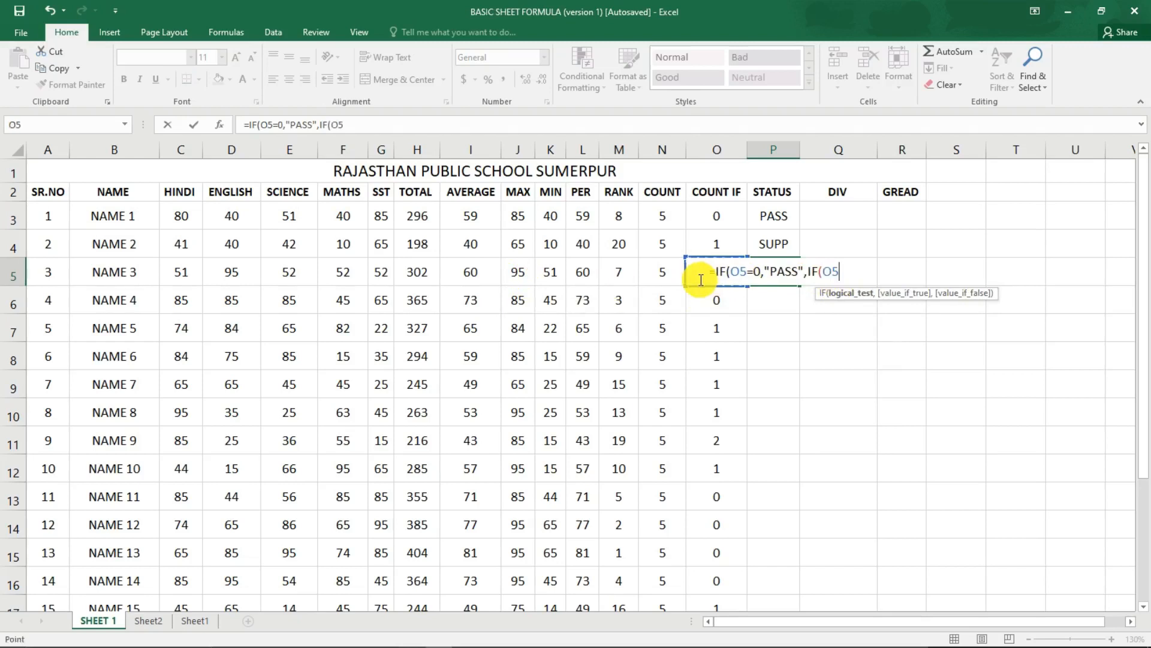
pyautogui.write('=')
pyautogui.write('1')
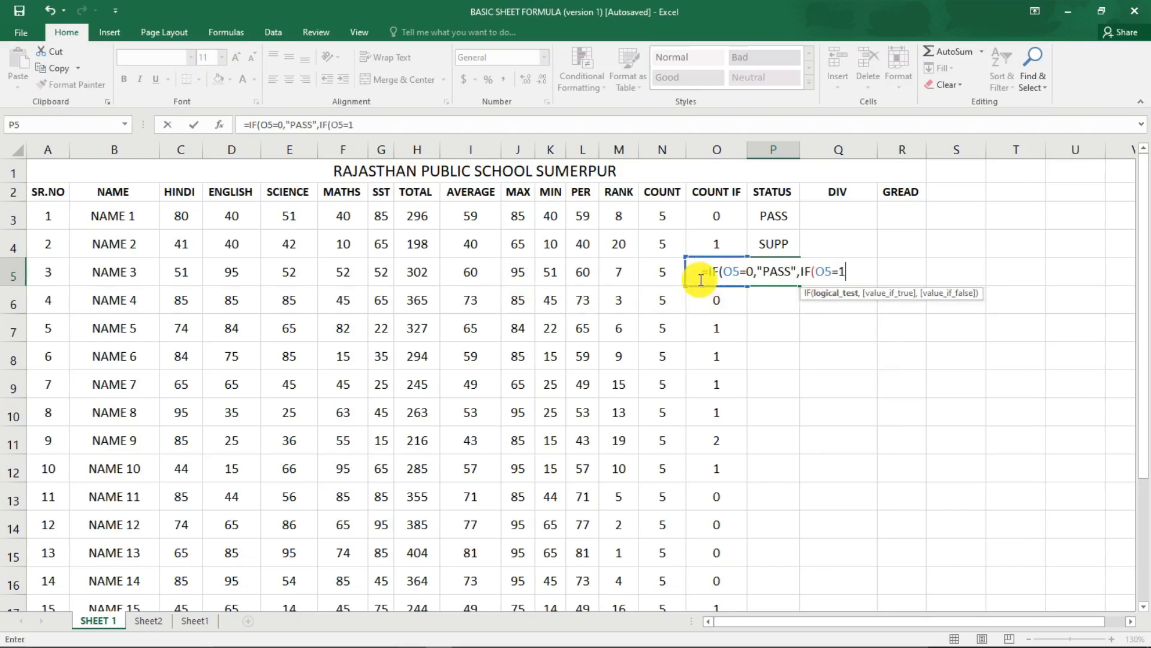
pyautogui.write(',"S')
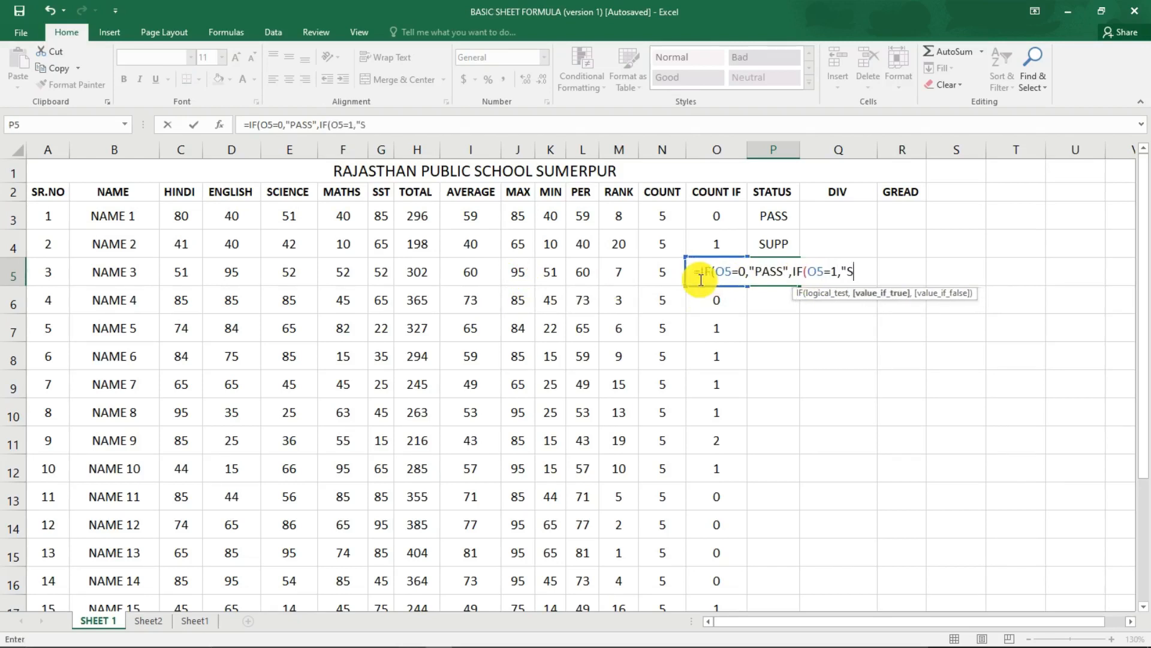
pyautogui.write('UPP",IF')
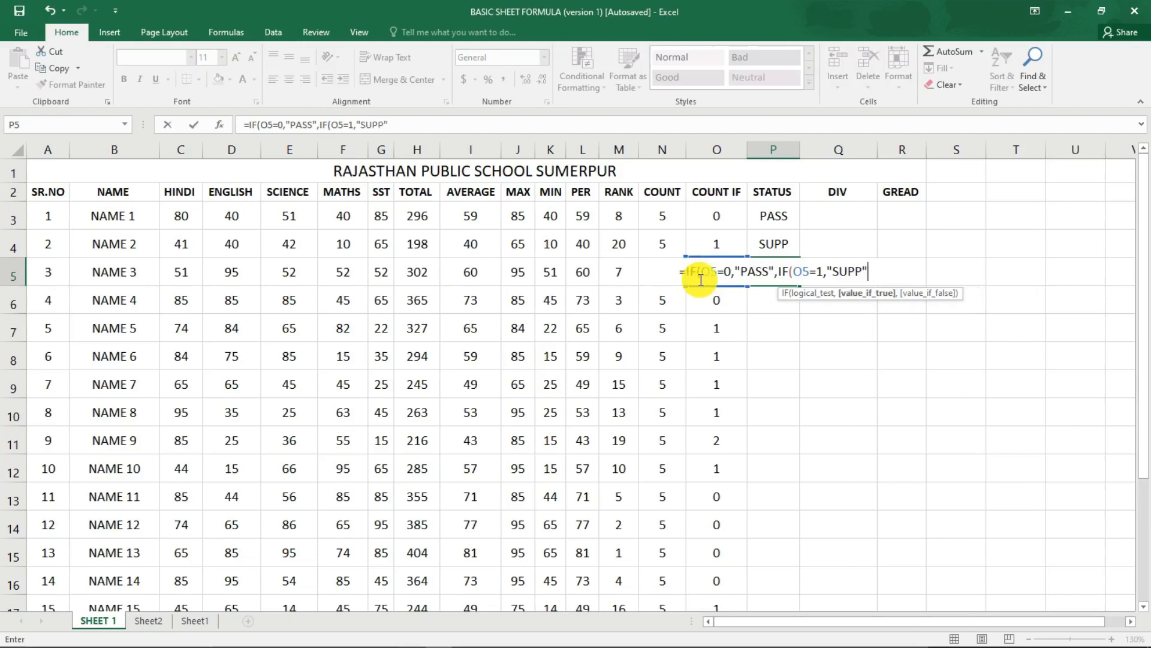
pyautogui.write('(')
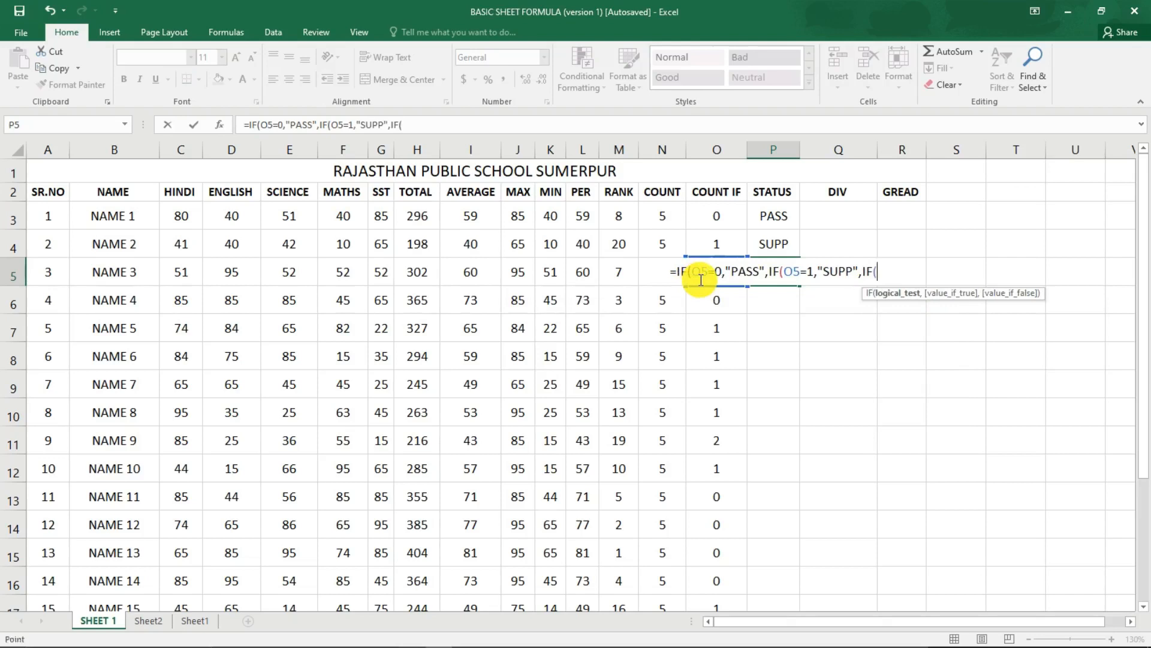
# Nest a third IF in the P5 formula that returns "SUPP" when O5=2.
pyautogui.click(701, 280)
pyautogui.write('=2')
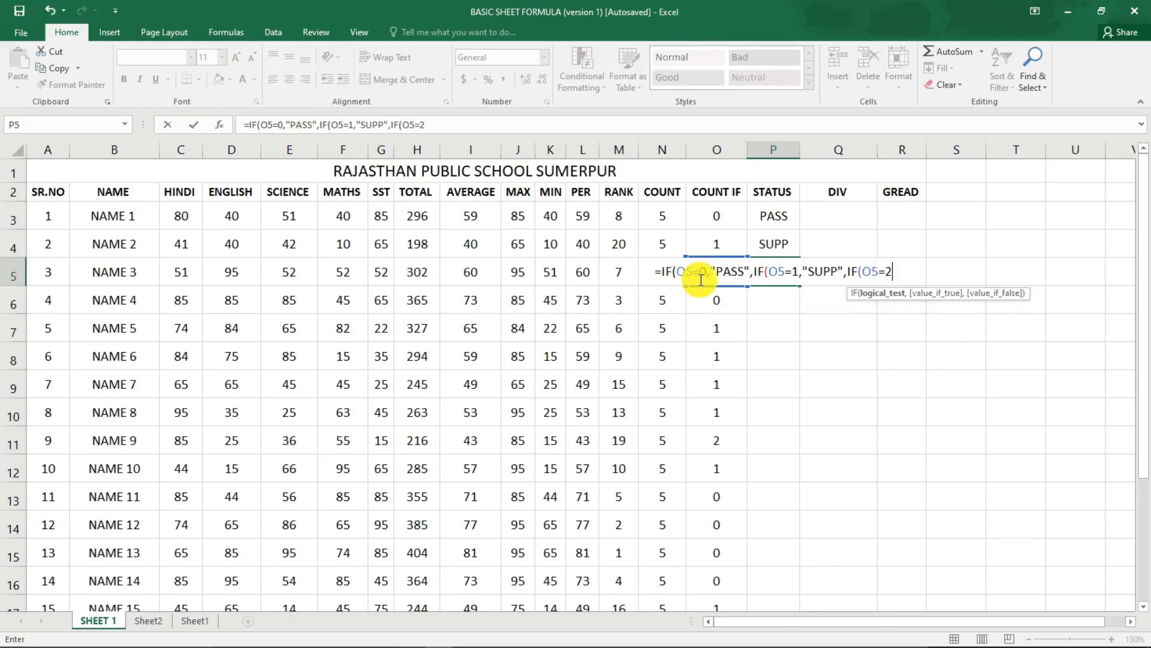
pyautogui.write(',"SU')
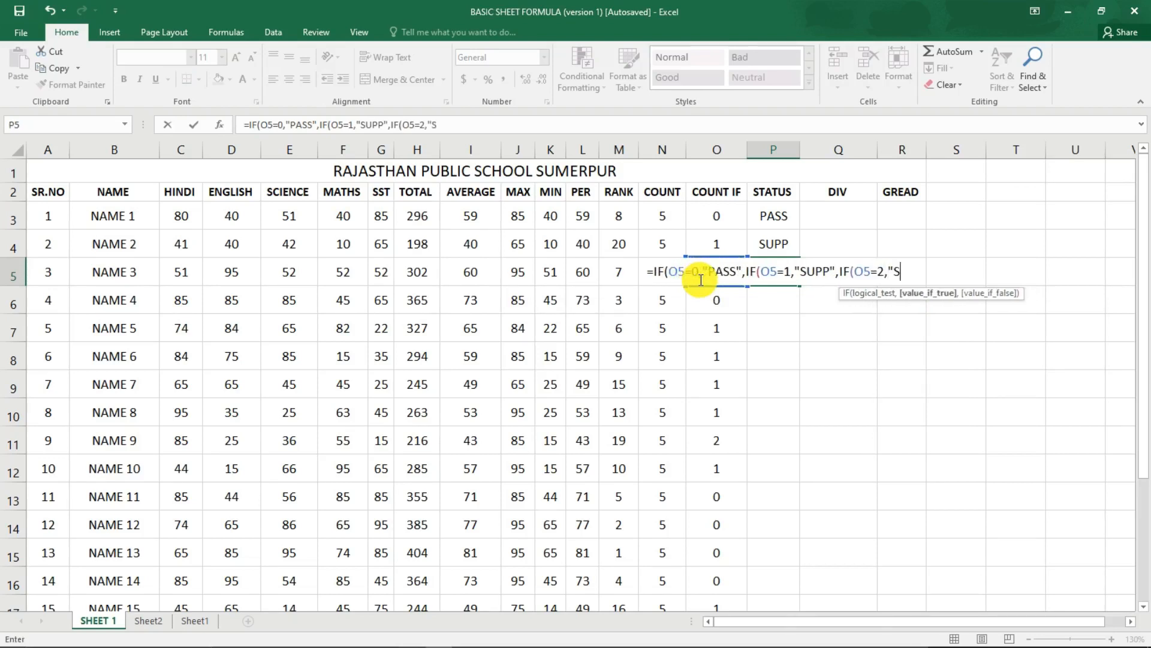
pyautogui.write('PP",')
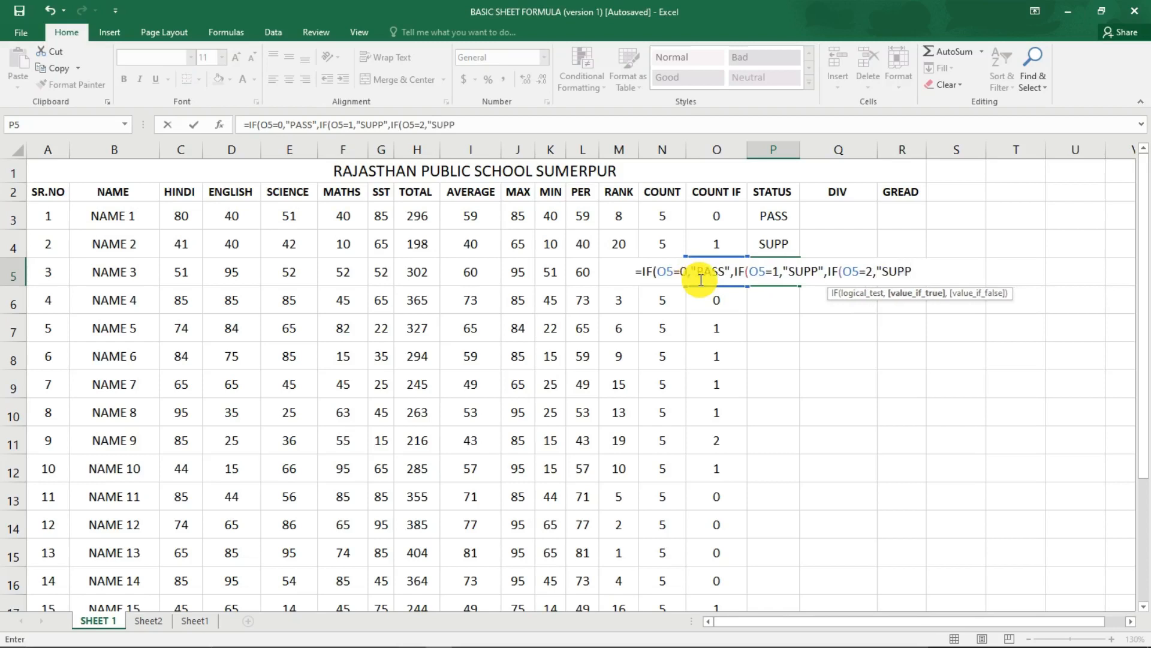
pyautogui.write('"FA')
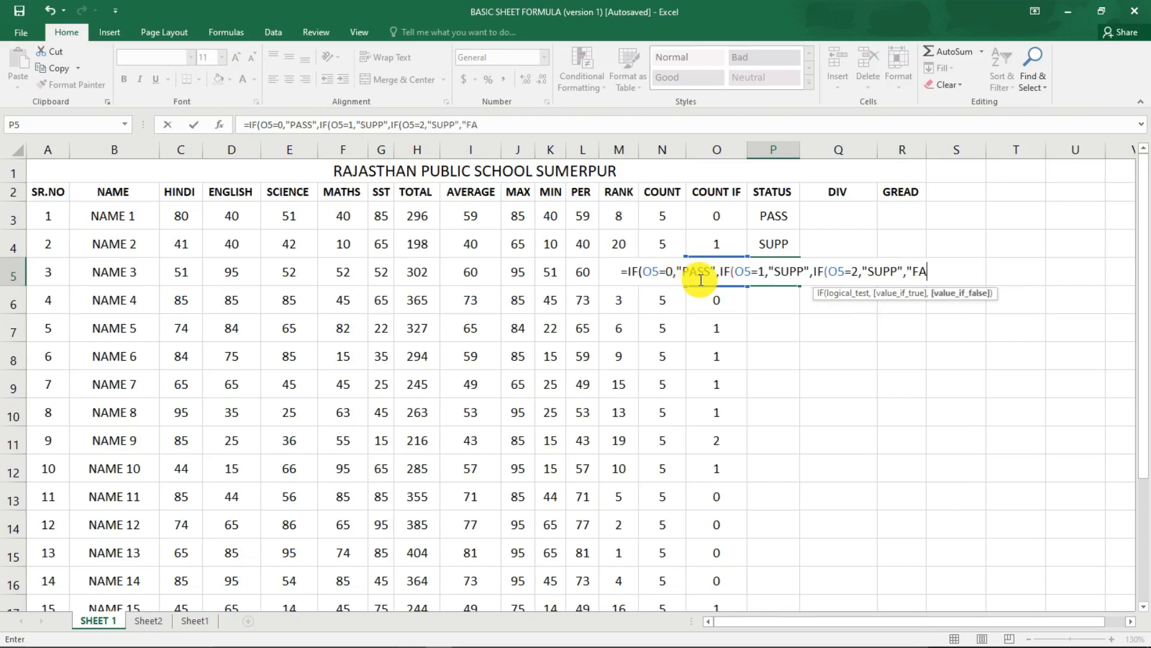
pyautogui.write('IL"')
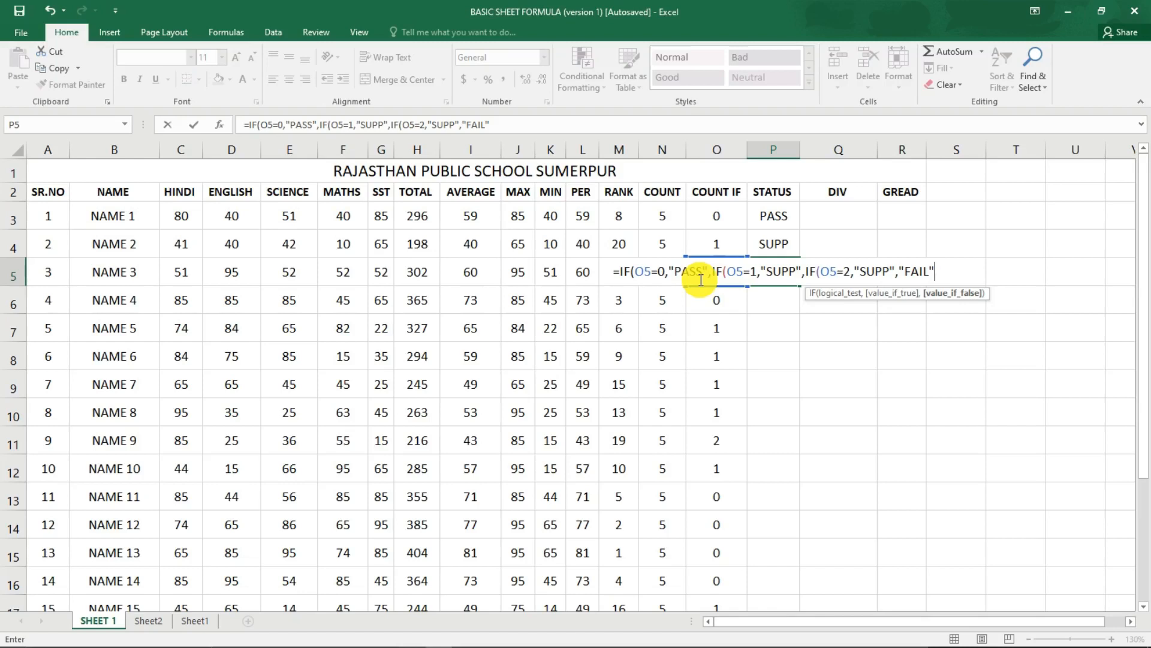
pyautogui.write(')))')
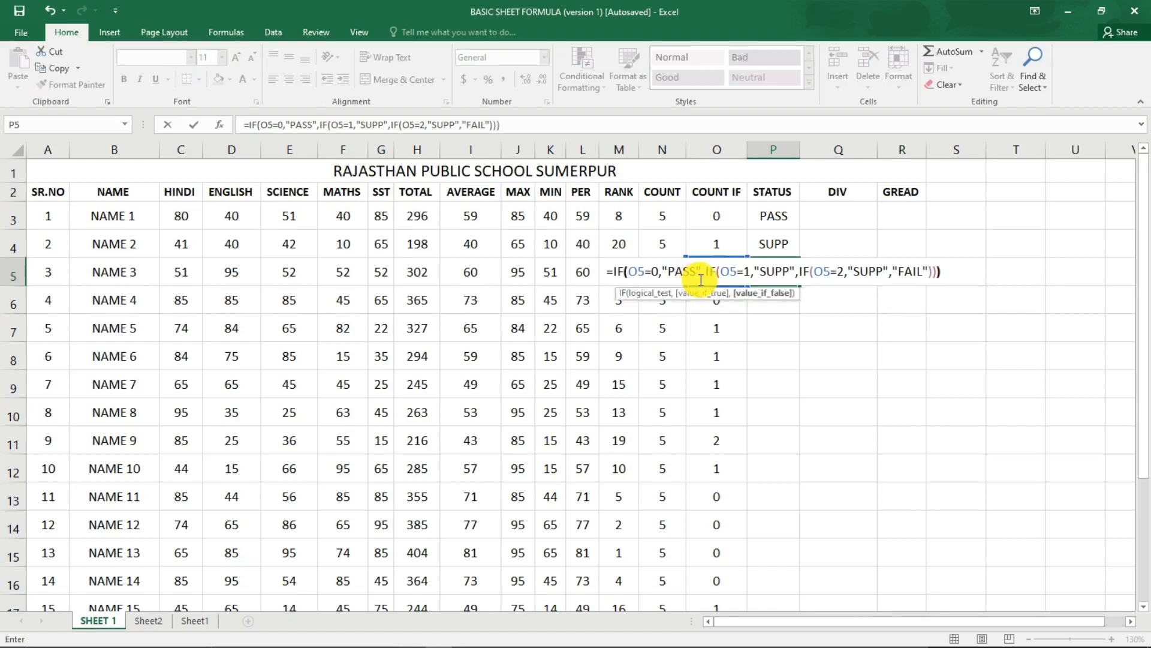
# Complete the P5 formula with "FAIL" as the final value, close all three IFs and enter it.
pyautogui.press('Return')
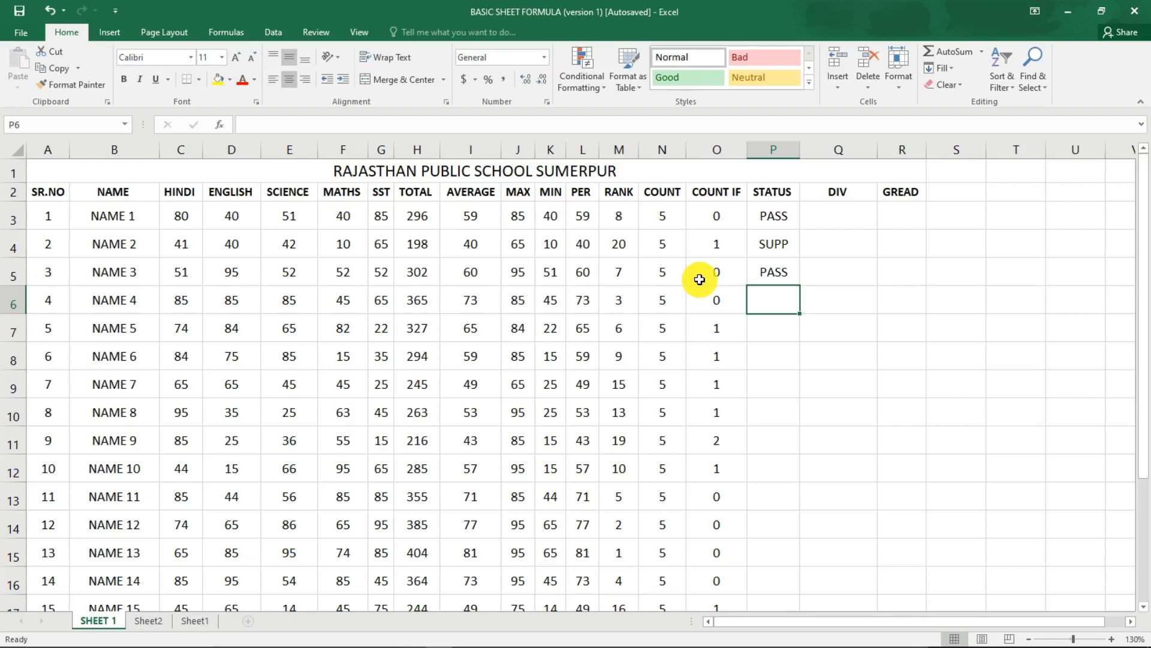
# Fill the P5 status formula down the STATUS column for the remaining students.
pyautogui.click(777, 272)
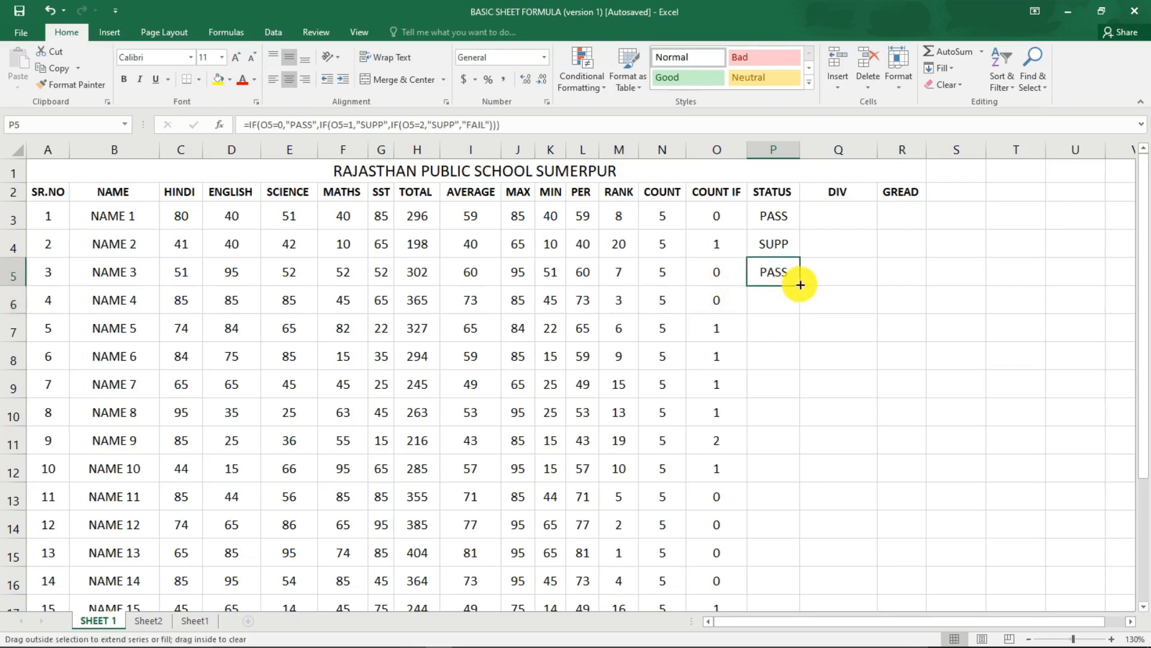
pyautogui.doubleClick(800, 286)
pyautogui.click(818, 345)
# Start an IF formula in NAME 1's DIV cell Q3 with the percentage test L3>60.
pyautogui.click(836, 223)
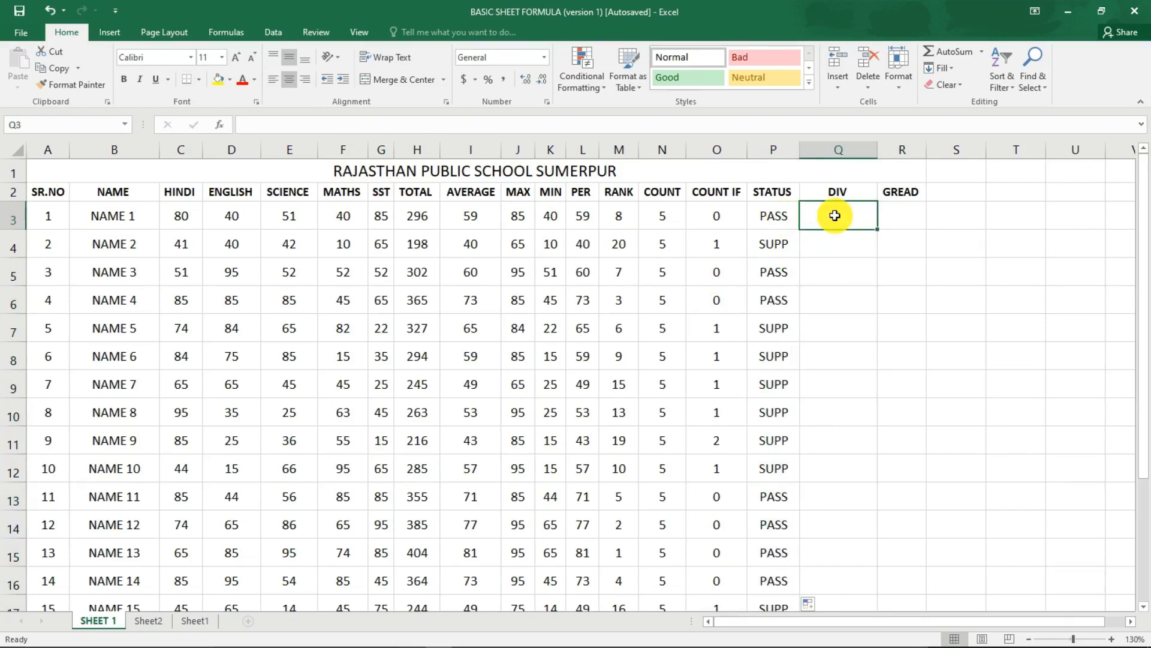
pyautogui.click(894, 216)
pyautogui.click(856, 215)
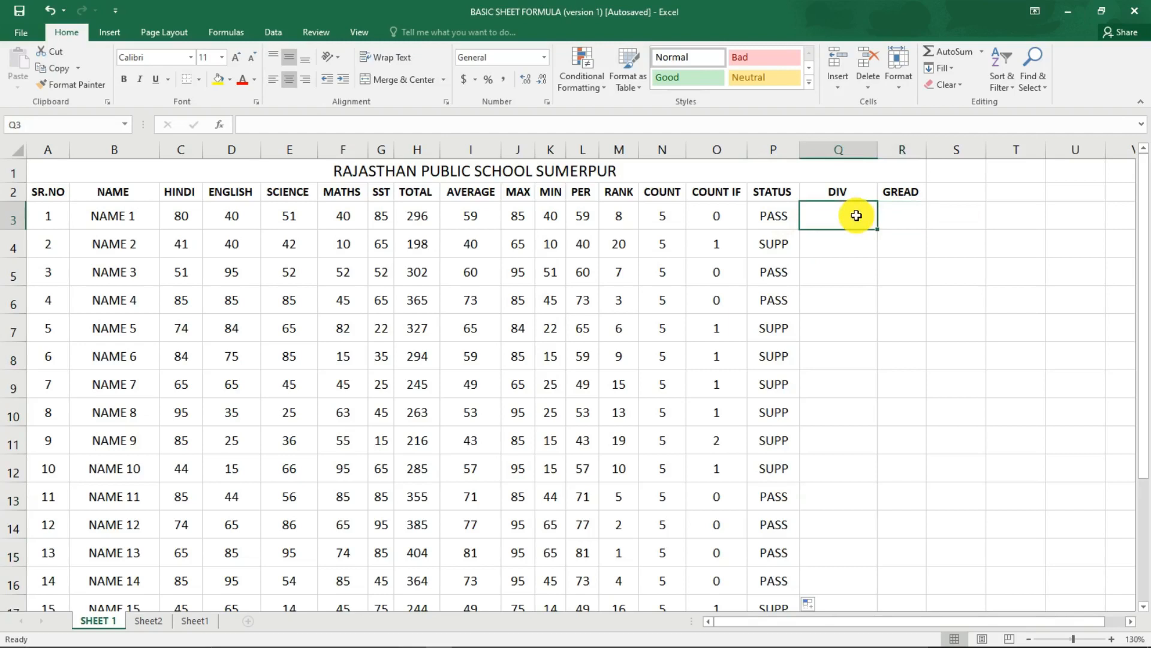
pyautogui.write('=IF')
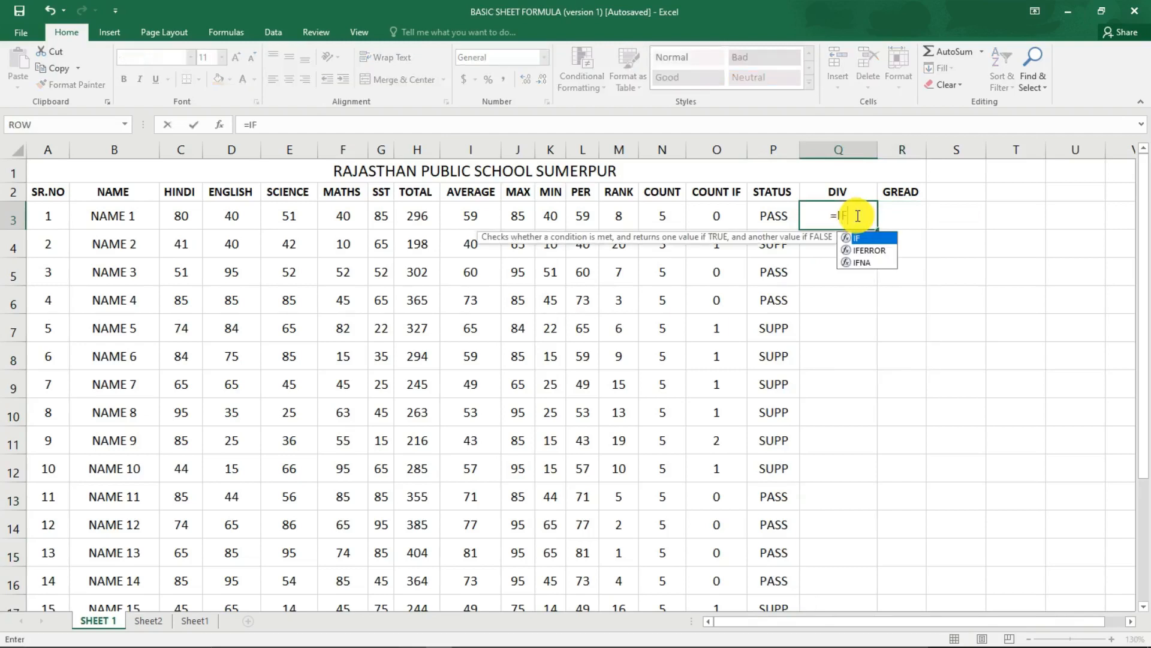
pyautogui.write('(')
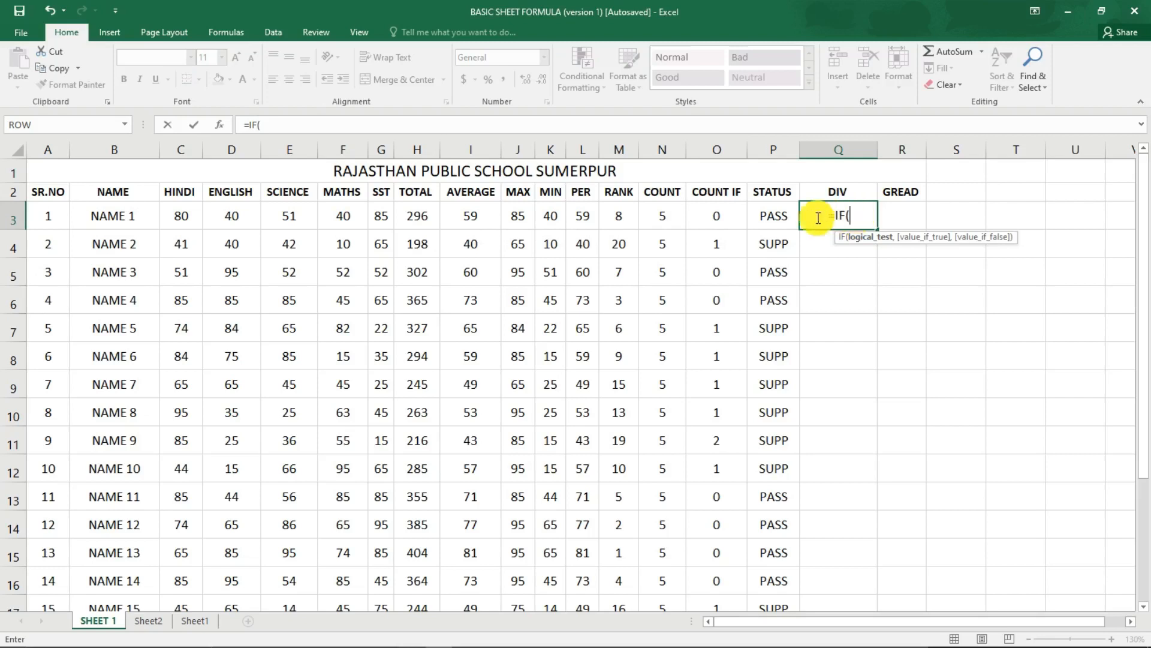
pyautogui.click(587, 218)
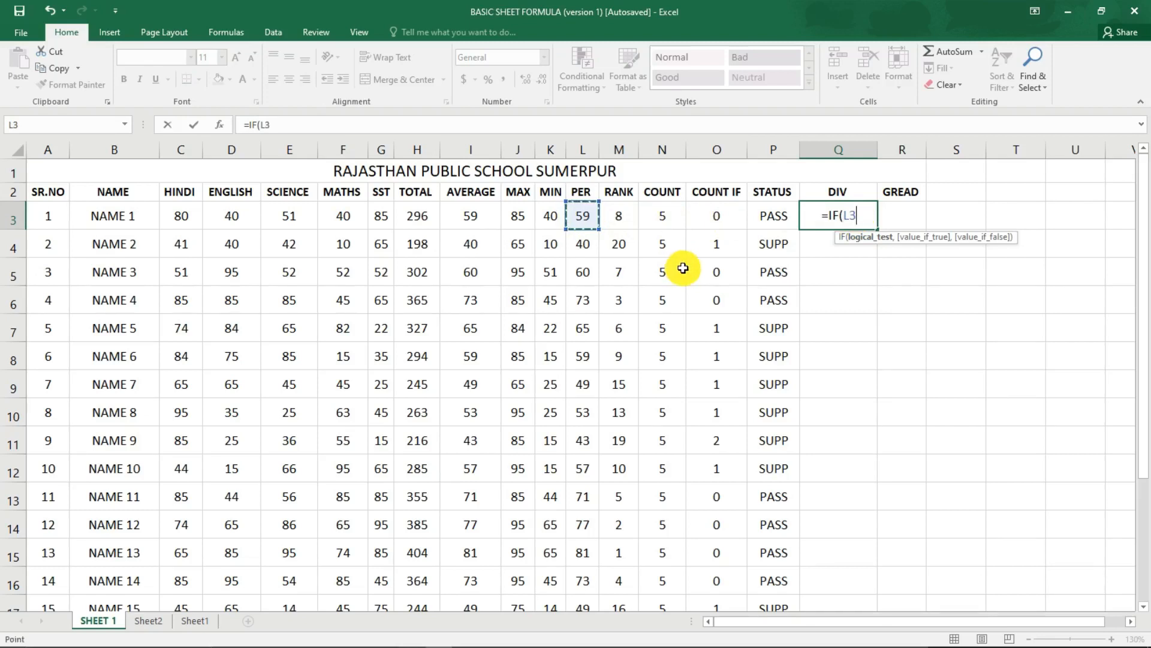
pyautogui.write('>')
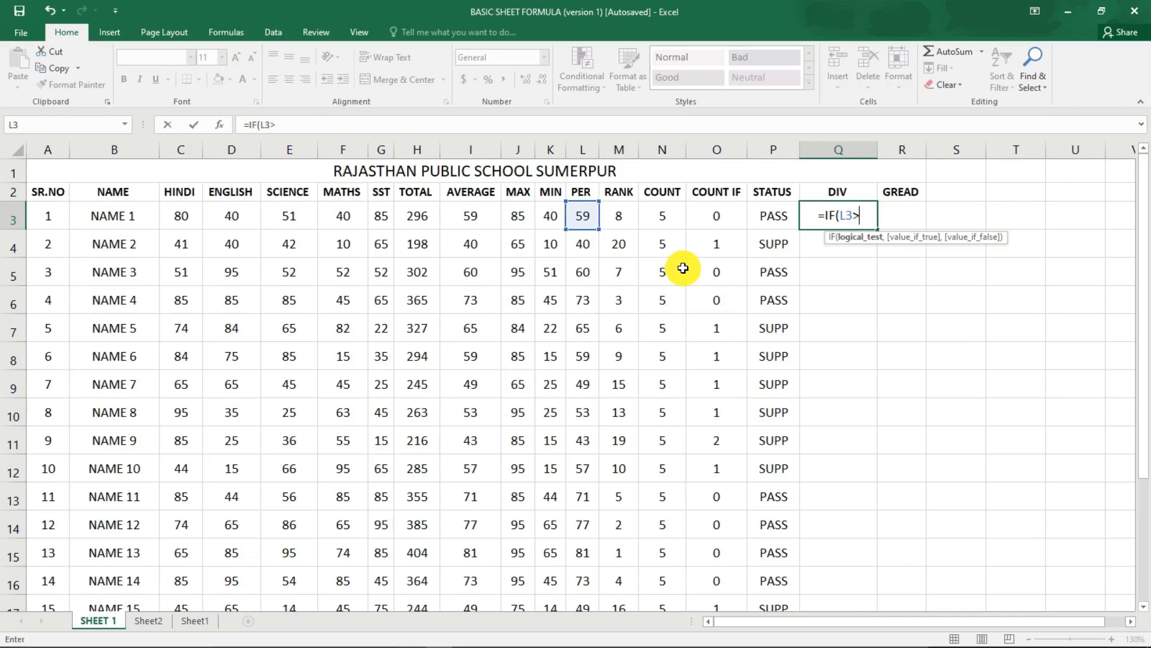
pyautogui.write('60')
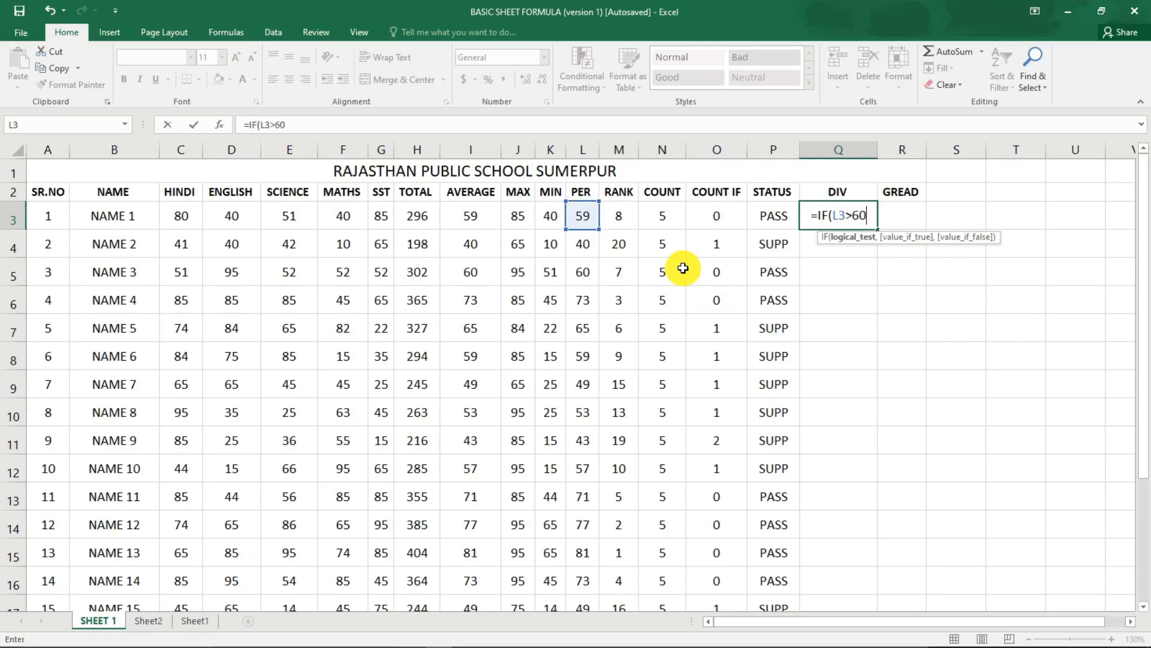
pyautogui.write(',"FI')
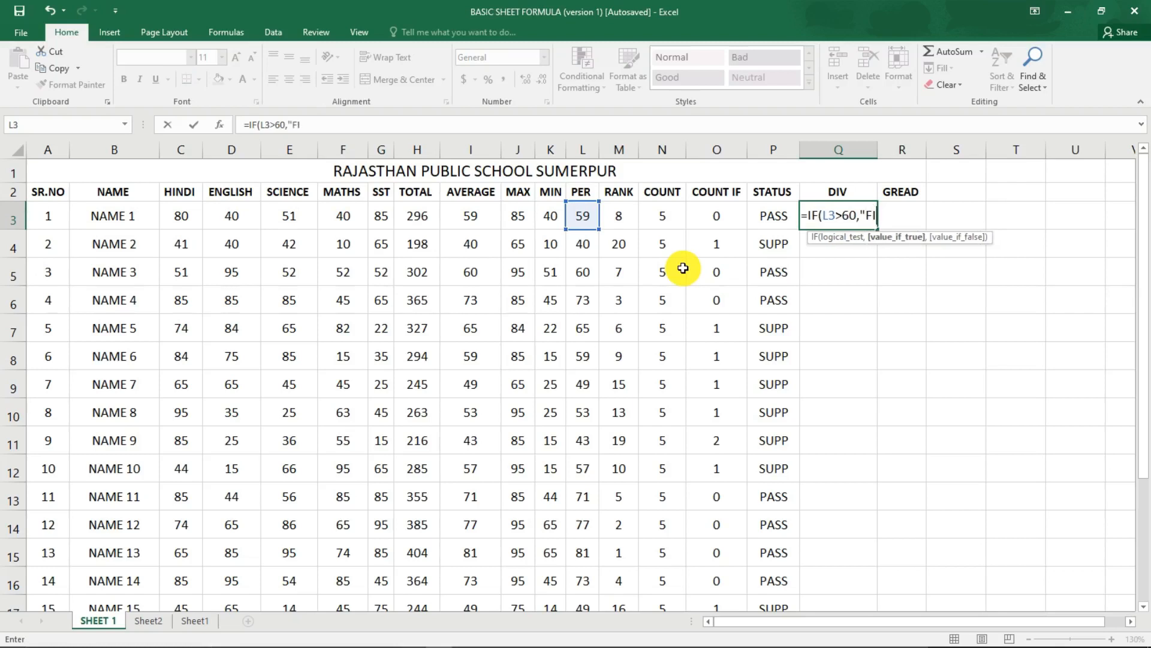
pyautogui.write('RST D')
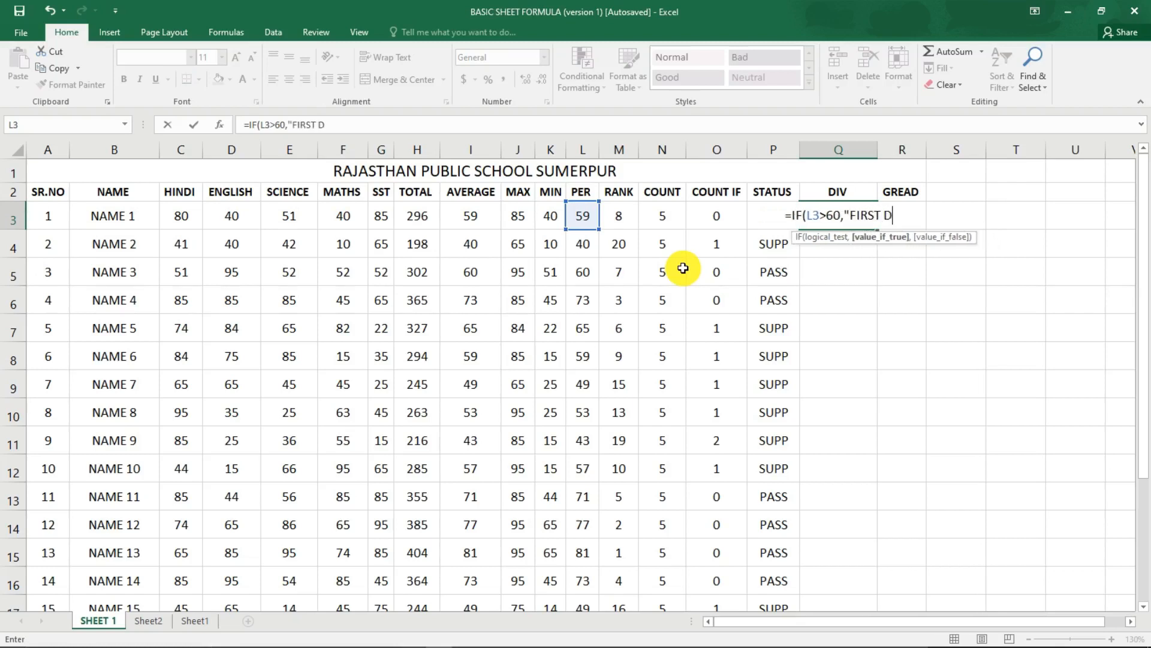
pyautogui.write('I')
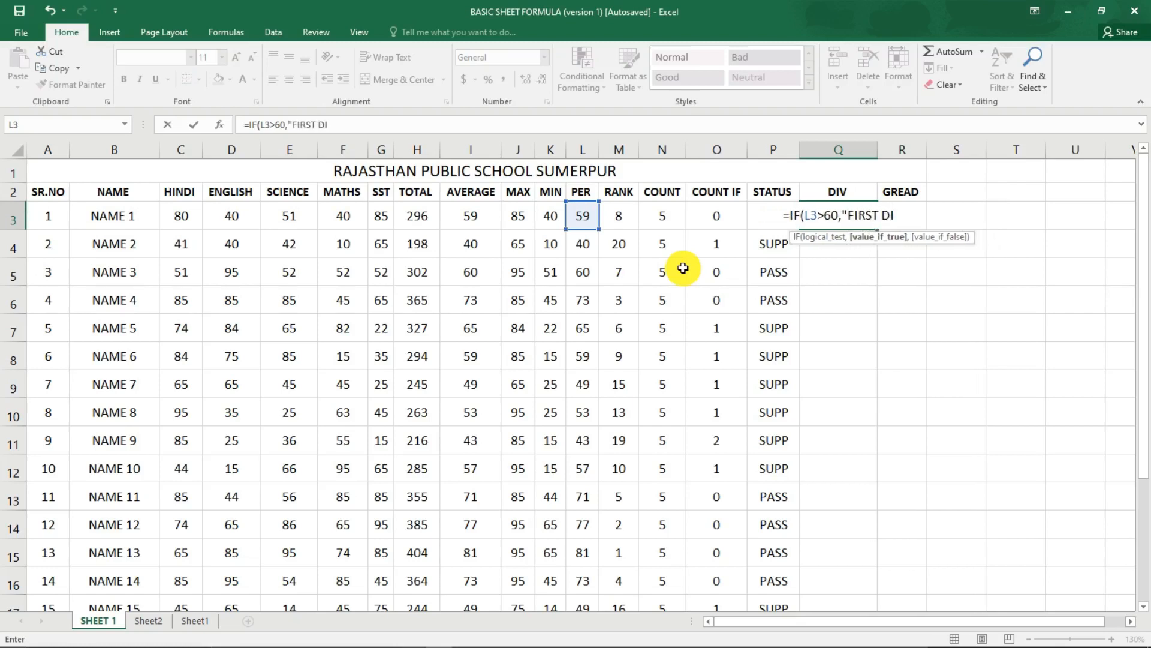
pyautogui.write('VISION')
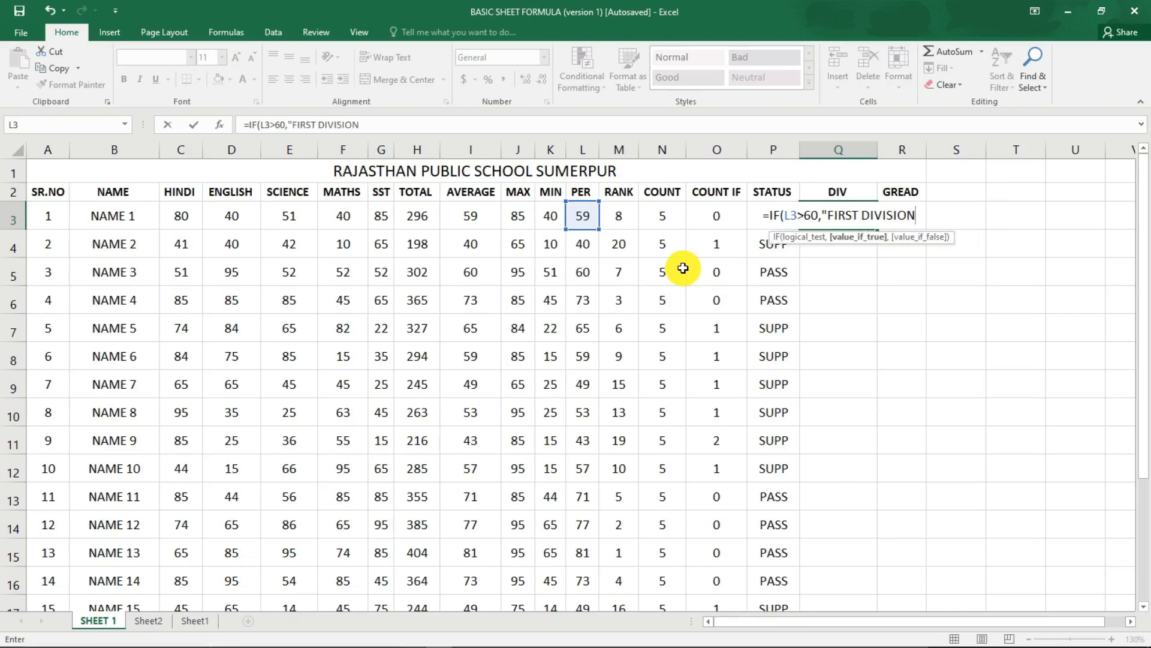
# Add the text FIRST DIV as the value returned when the Q3 formula's first test is true.
pyautogui.press('BackSpace')
pyautogui.press('BackSpace')
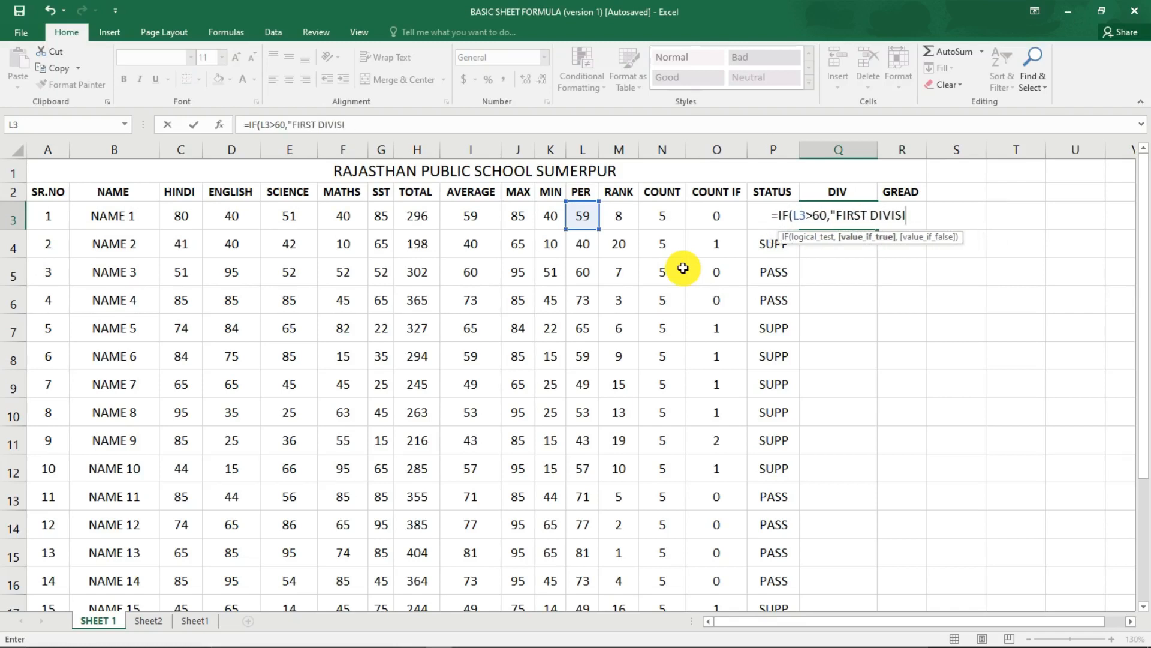
pyautogui.press('BackSpace')
pyautogui.press('BackSpace')
pyautogui.press('BackSpace')
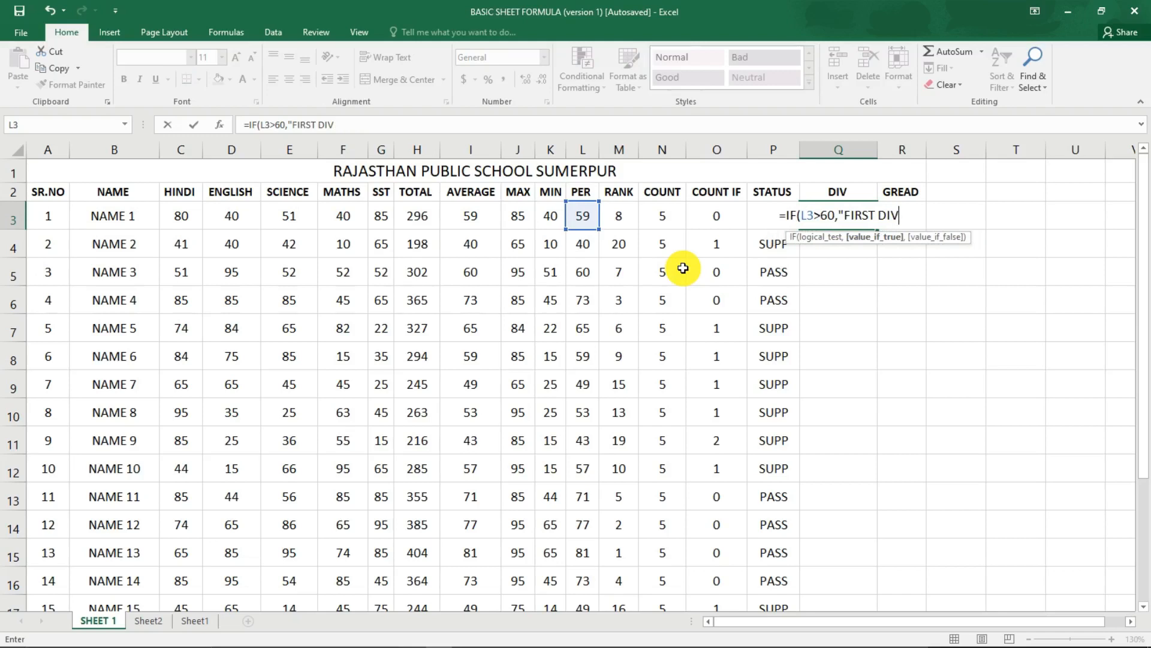
# Nest a second IF in the Q3 formula that returns "SECOND DIV" when L3>35.
pyautogui.write('",IF')
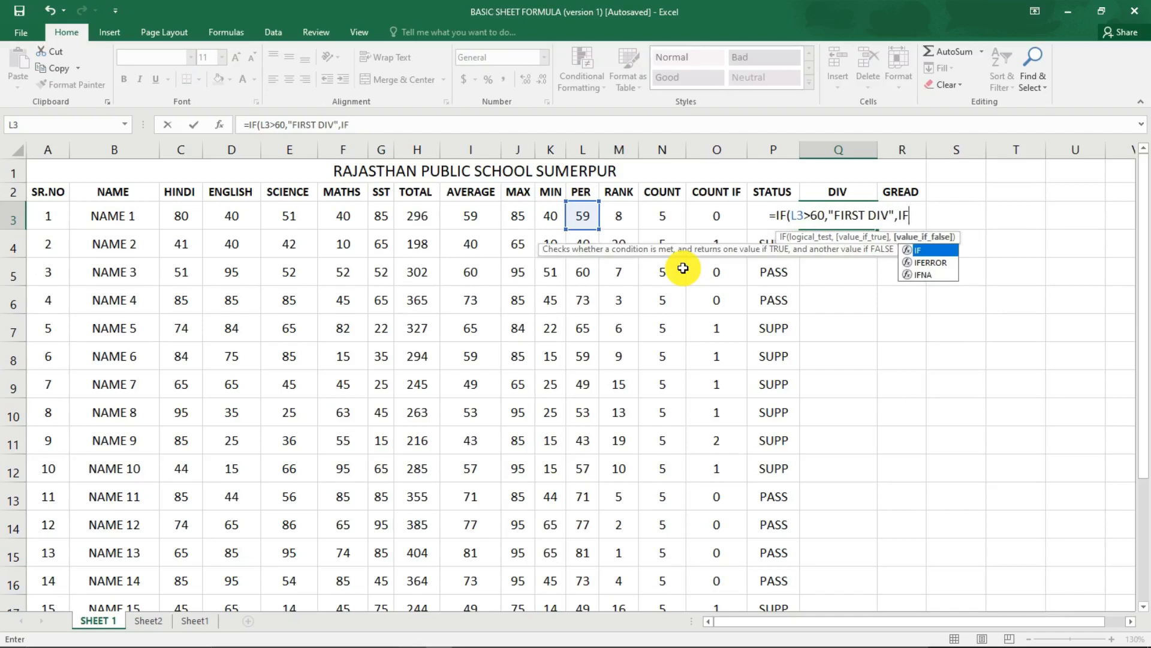
pyautogui.write('(')
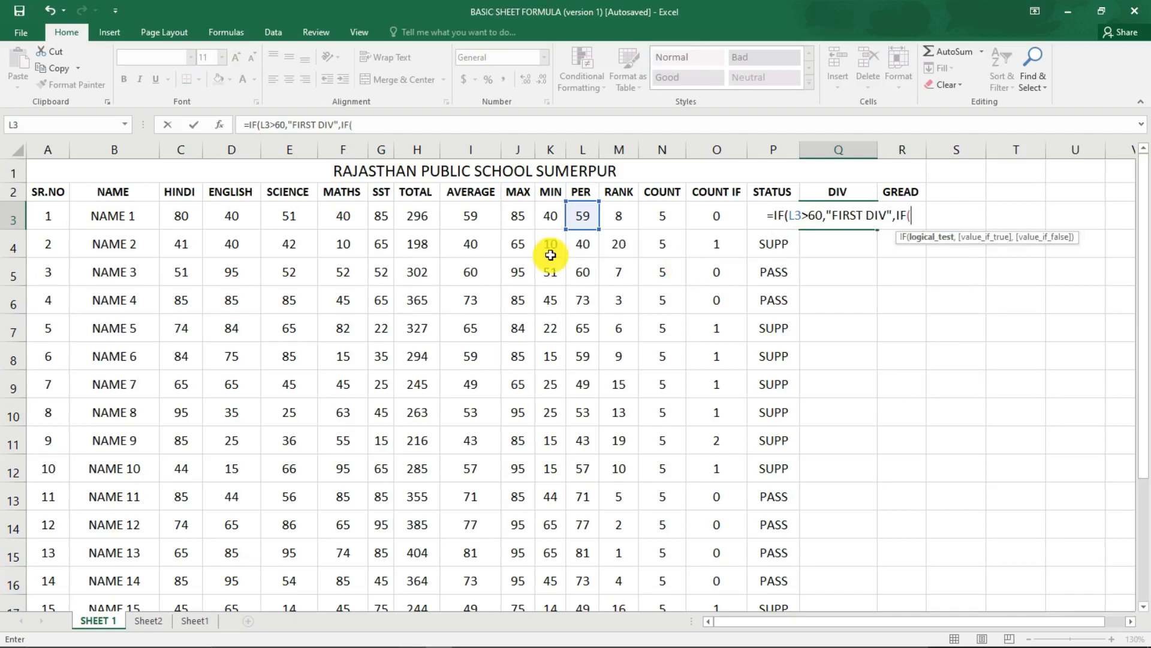
pyautogui.click(586, 215)
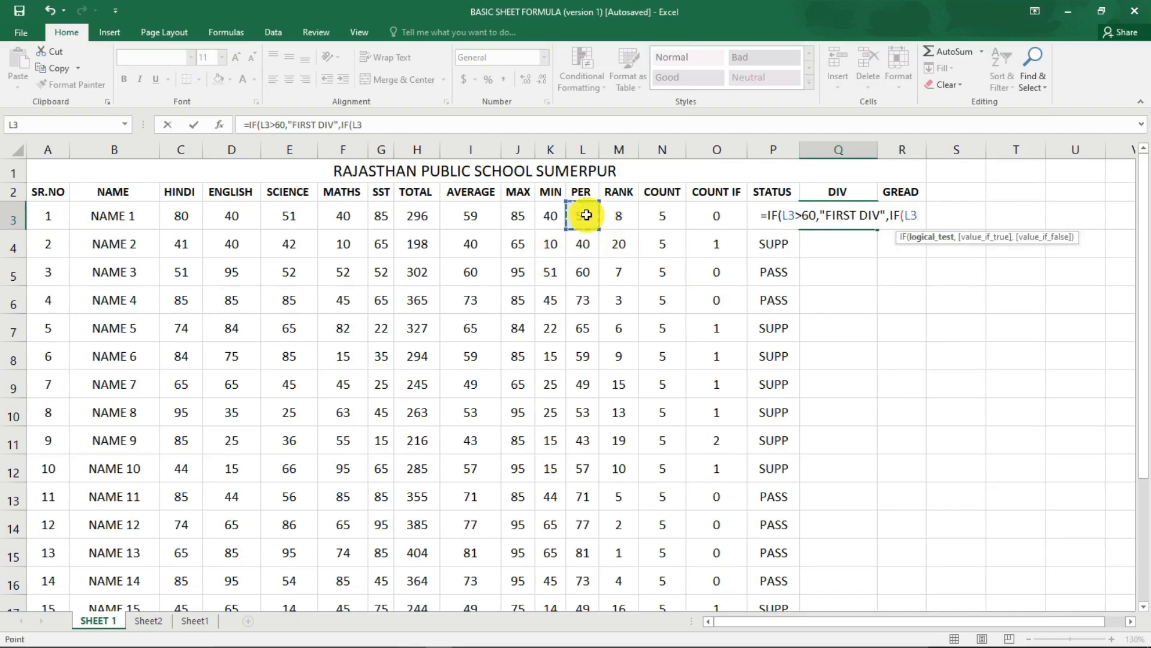
pyautogui.write('>')
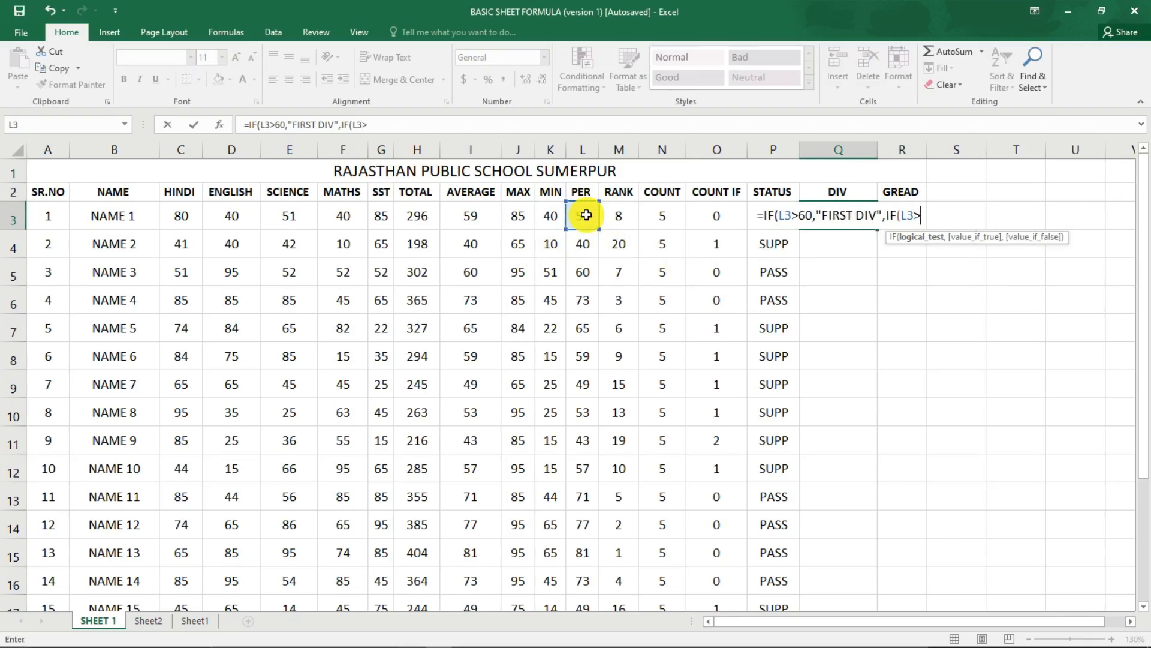
pyautogui.write('35')
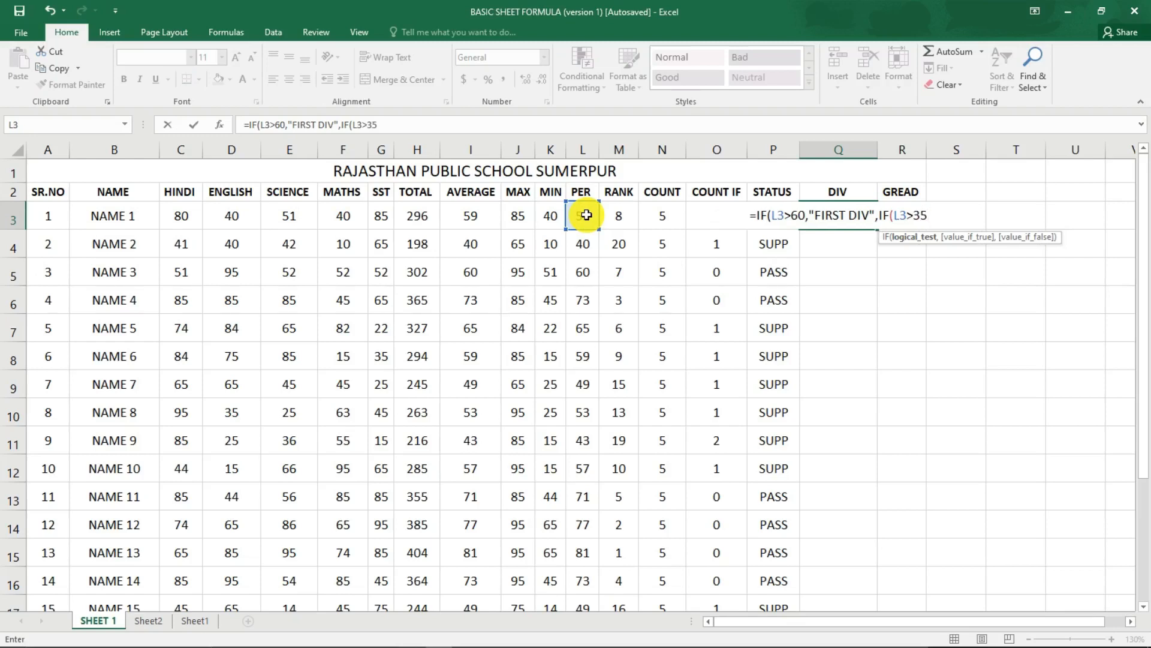
pyautogui.write(',"SECO')
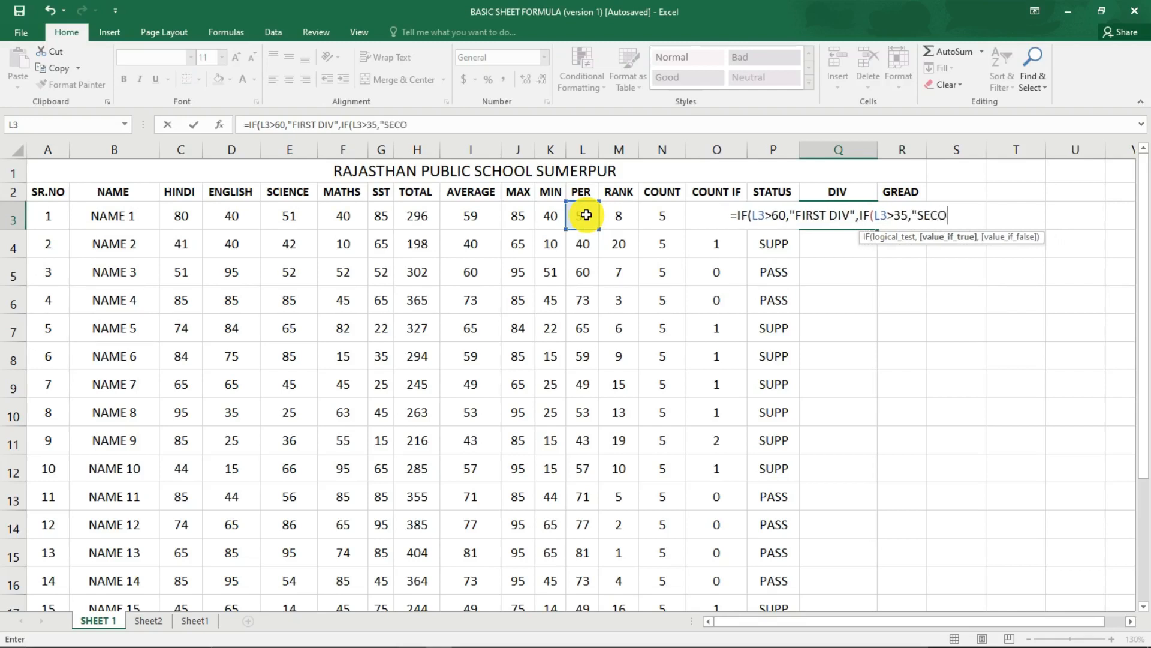
pyautogui.write('ND')
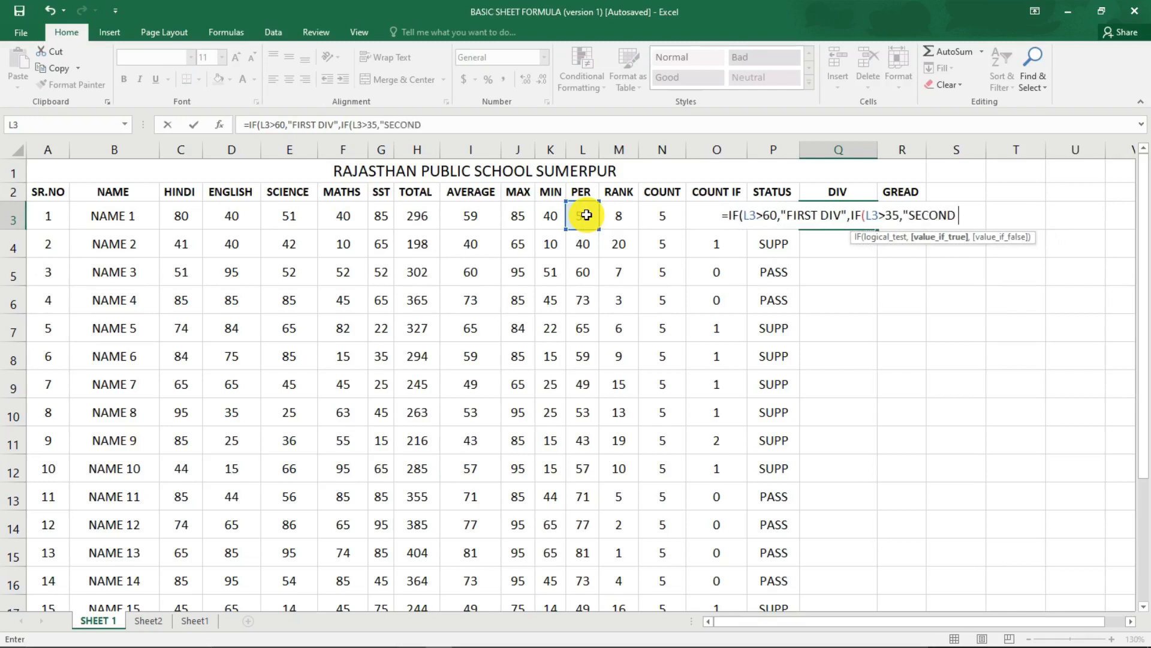
pyautogui.write(' DIV')
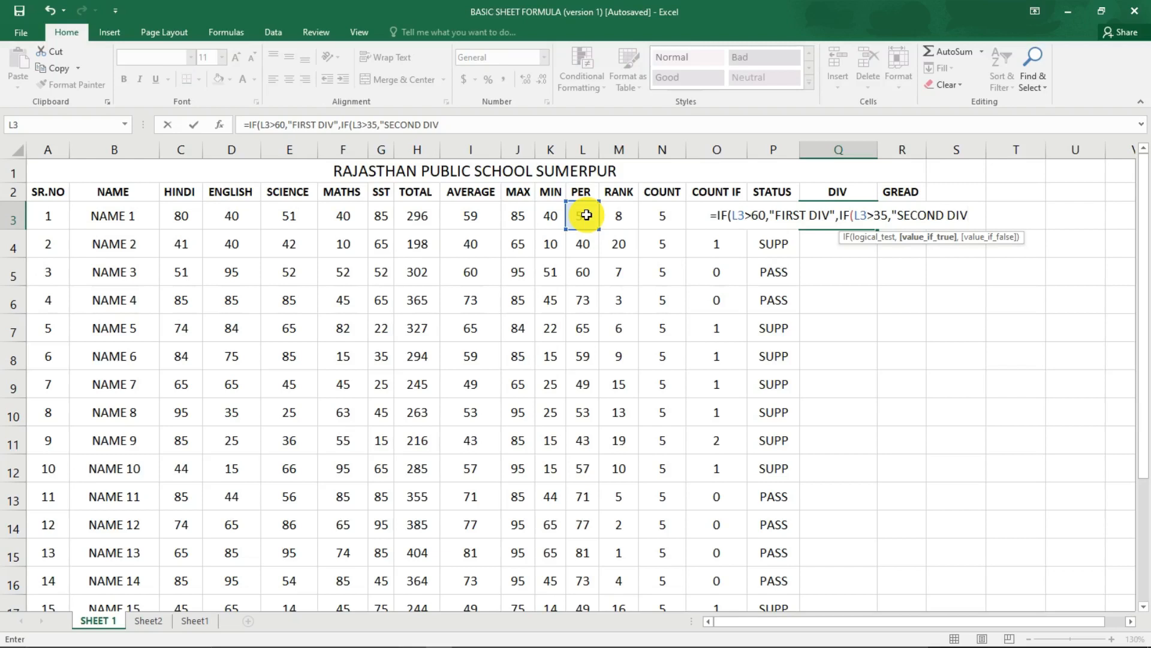
pyautogui.write('",')
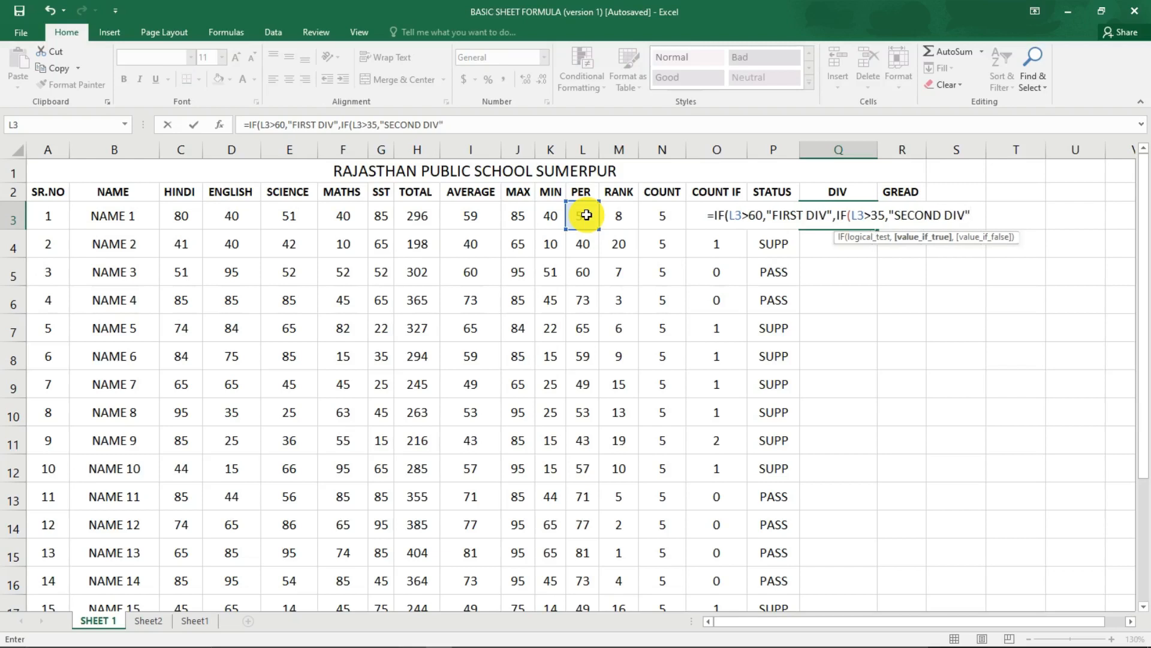
pyautogui.write('"')
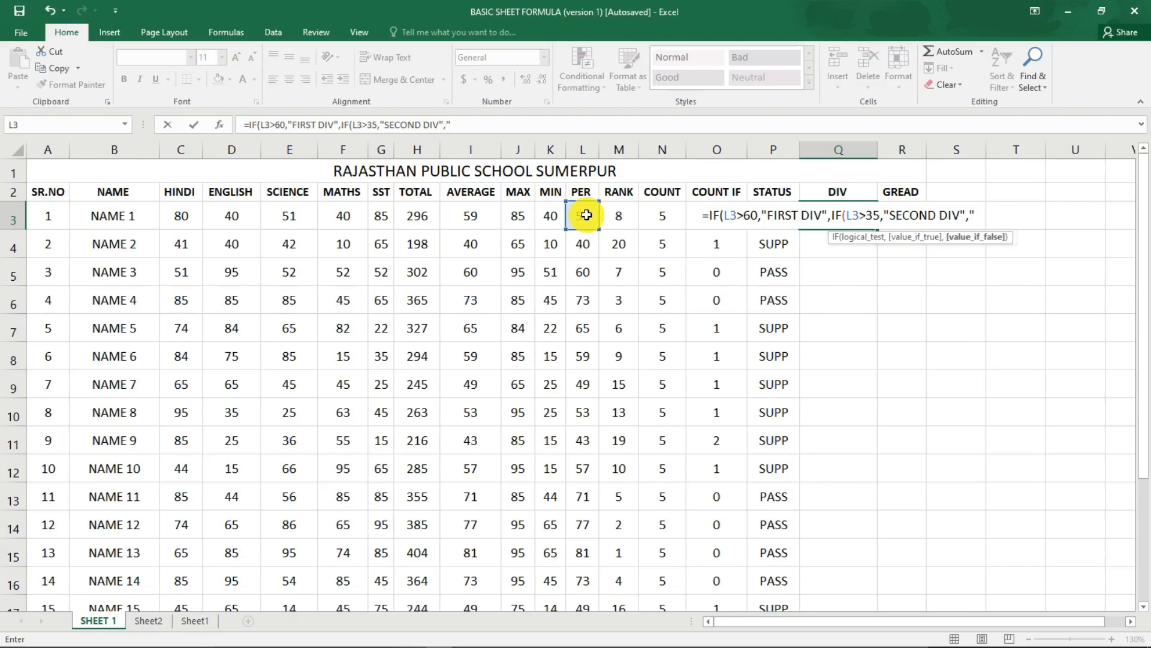
# Complete the Q3 formula with "THIRD DIV" as the final value, close both IFs and enter it.
pyautogui.write('THIRD DIV')
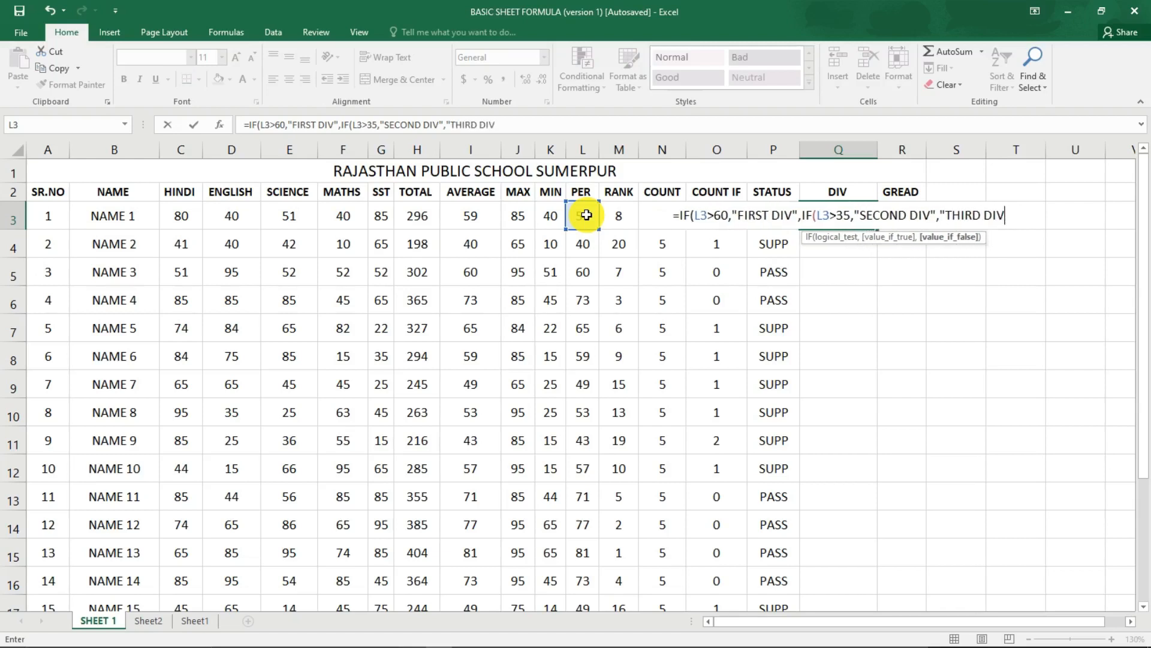
pyautogui.write('"')
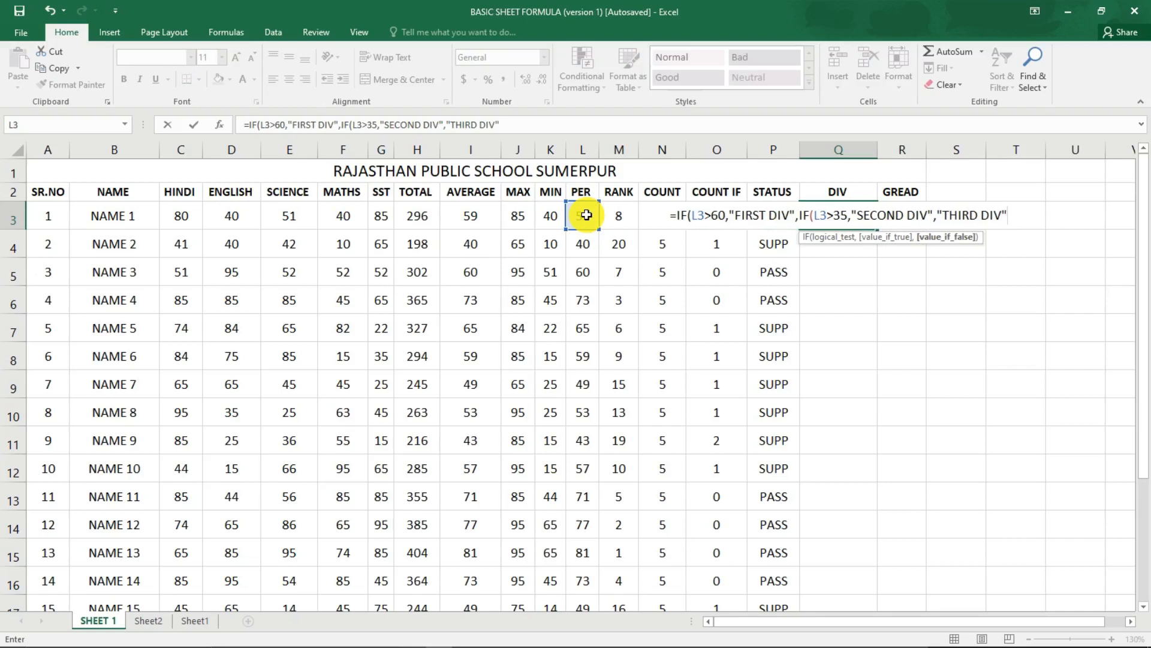
pyautogui.write('))')
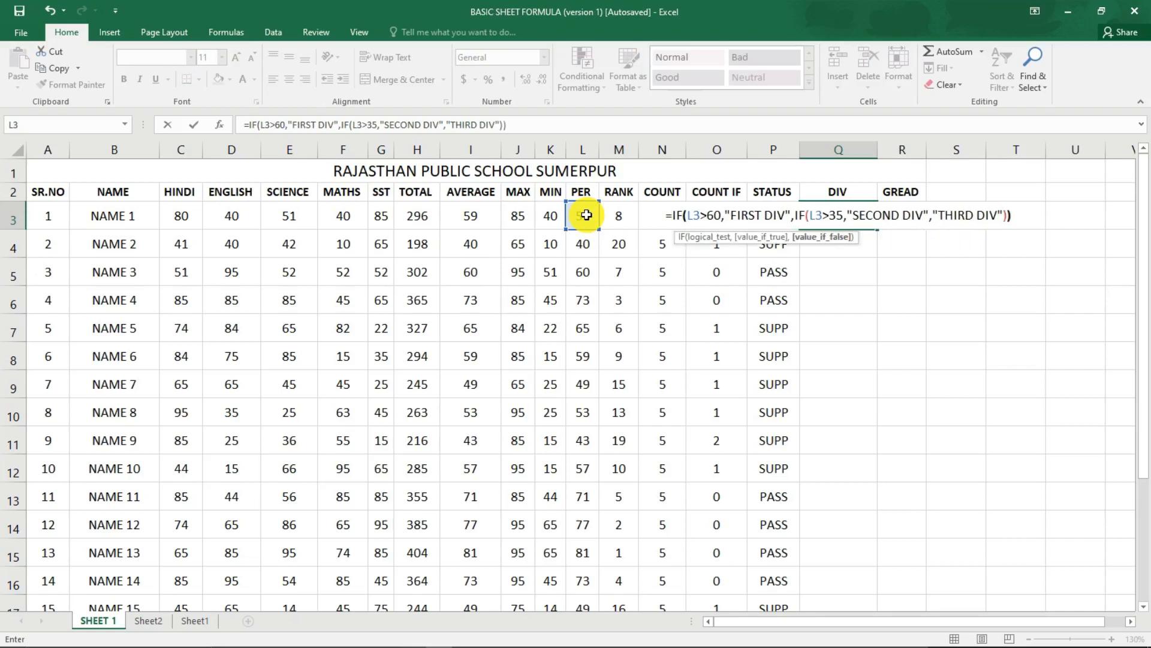
pyautogui.press('Return')
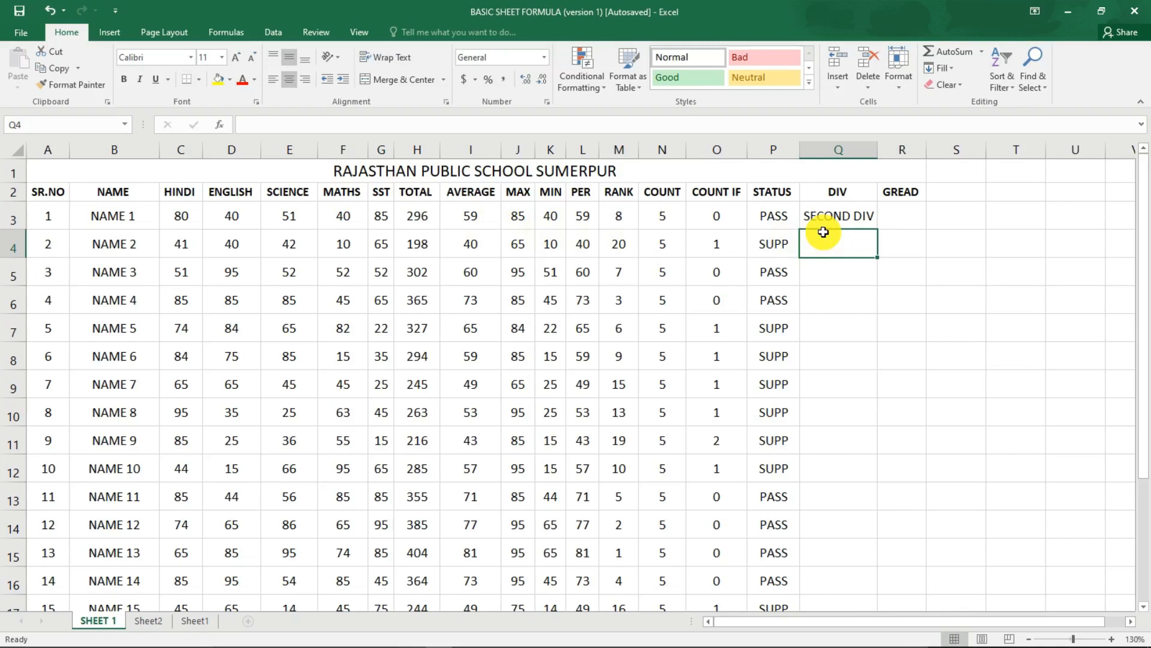
# Start an IF formula in NAME 2's DIV cell Q4 that returns "FIRST DIV" when L4>60.
pyautogui.write('=IF(')
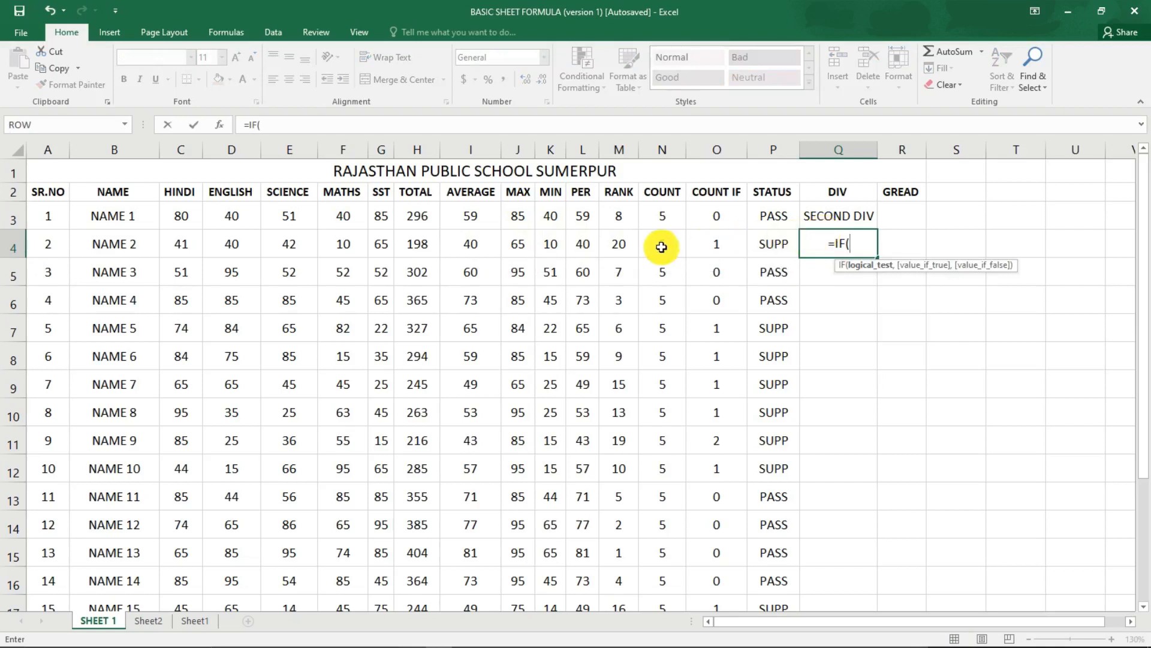
pyautogui.click(584, 244)
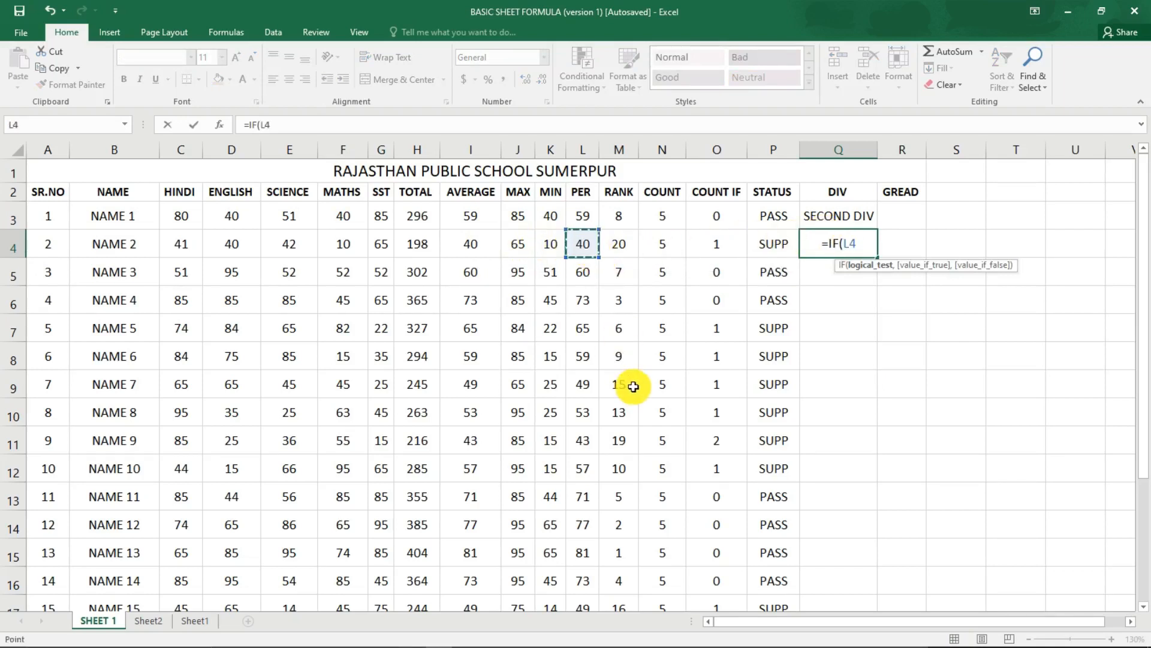
pyautogui.write('>60')
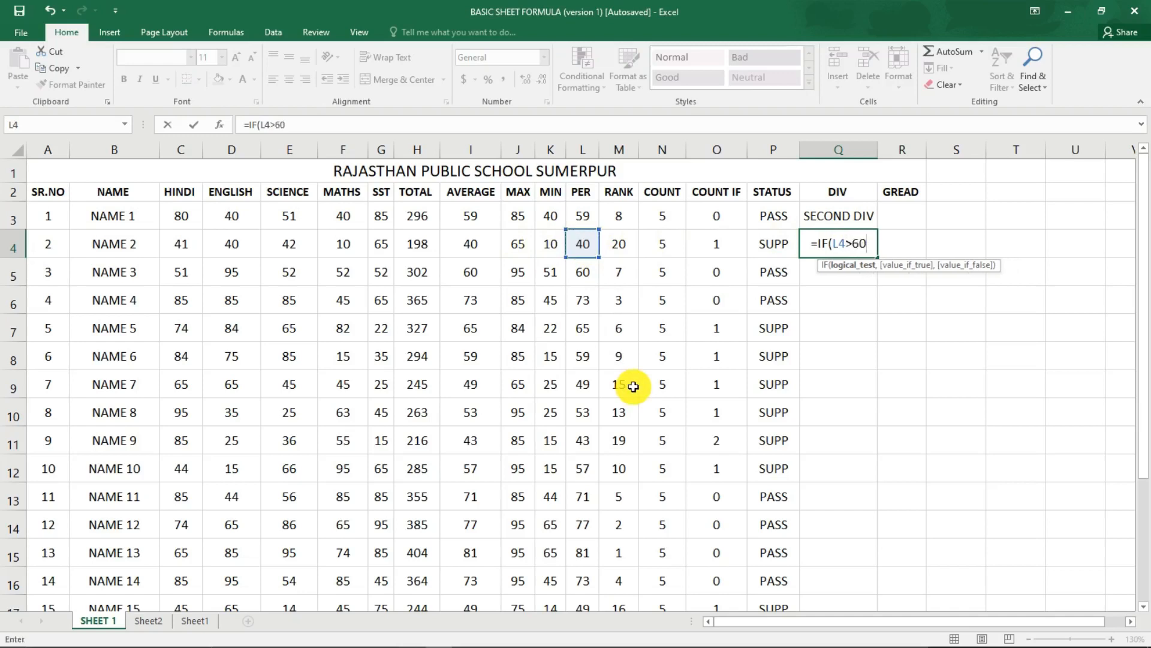
pyautogui.write(',')
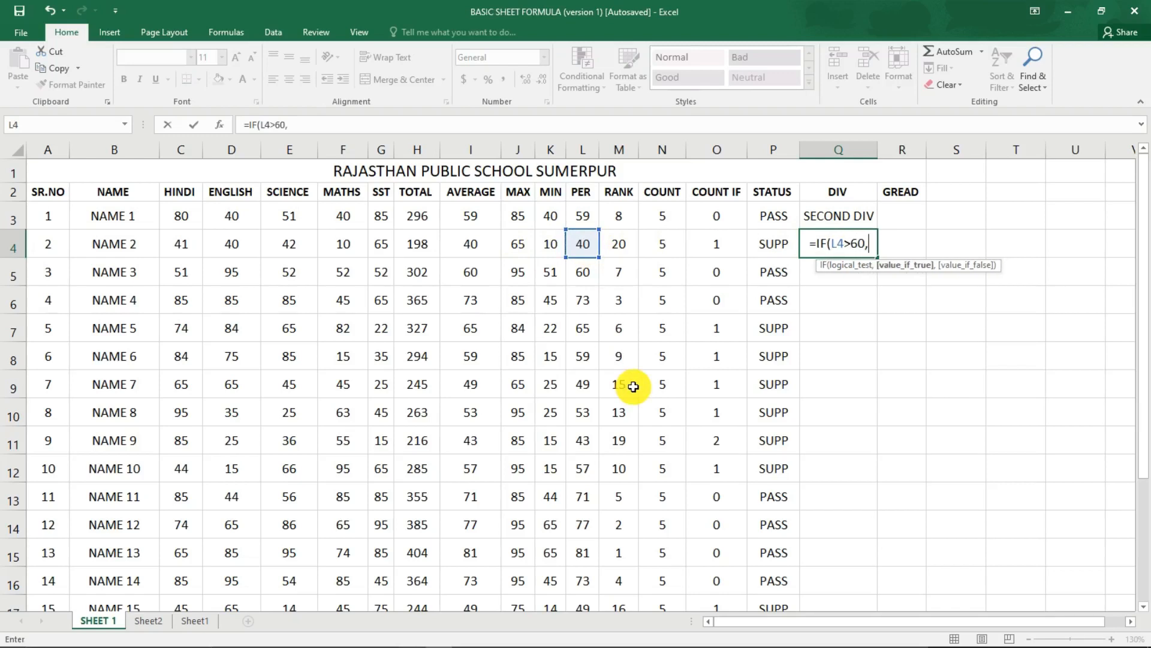
pyautogui.write('"FIRST DI')
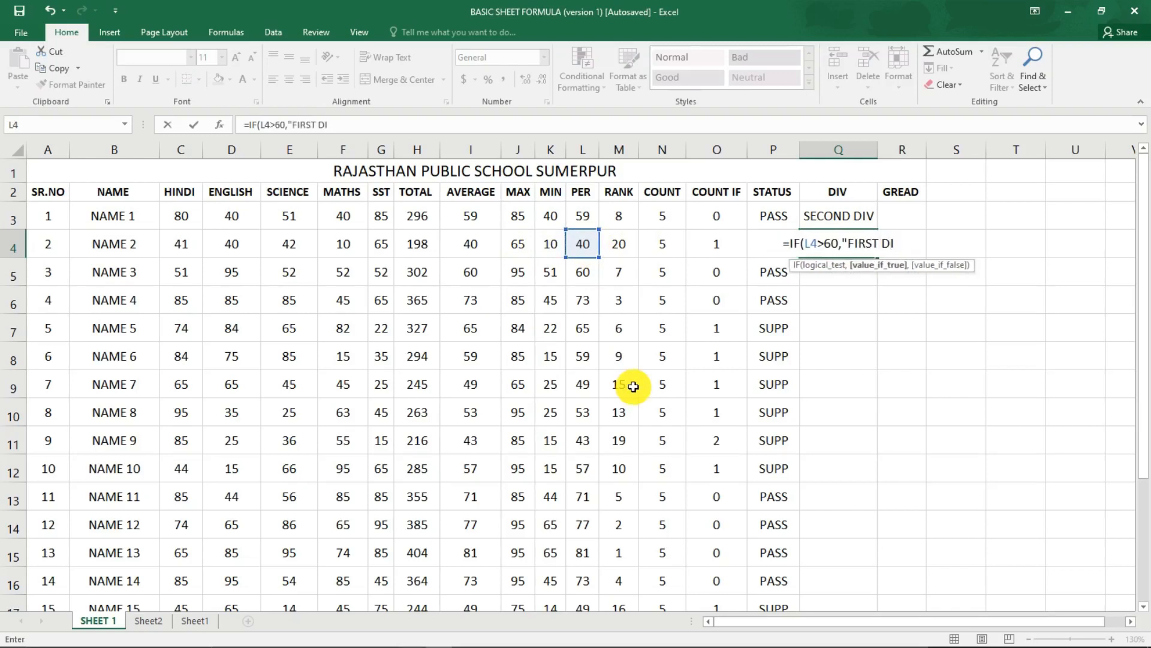
pyautogui.write('V",')
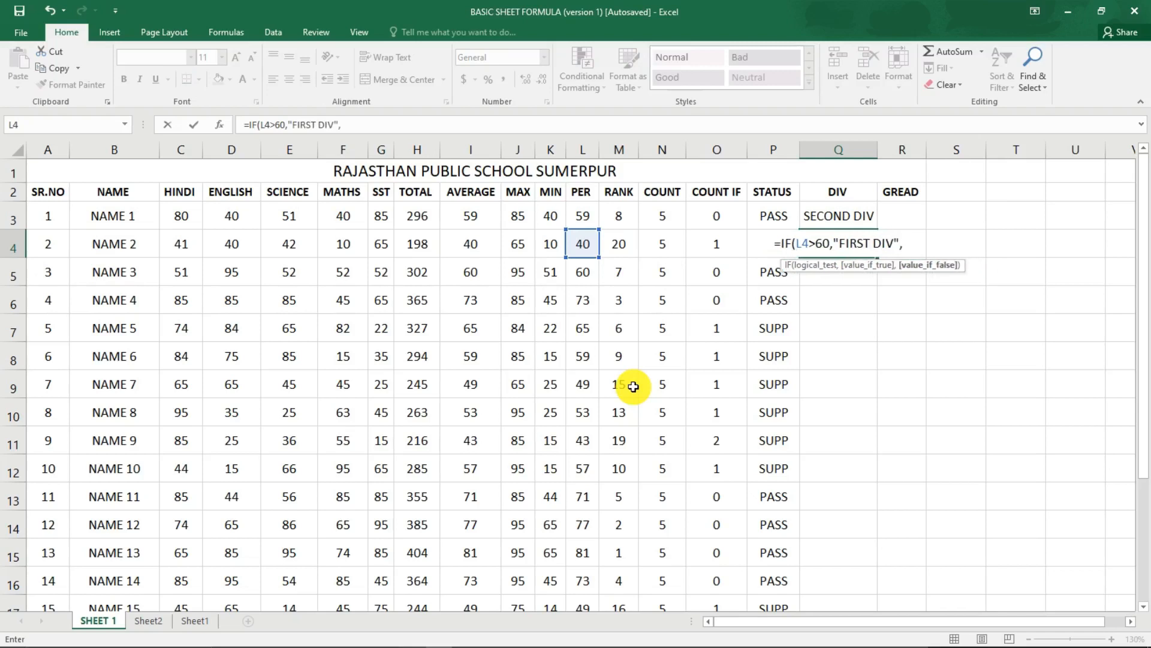
pyautogui.write('IF(P4')
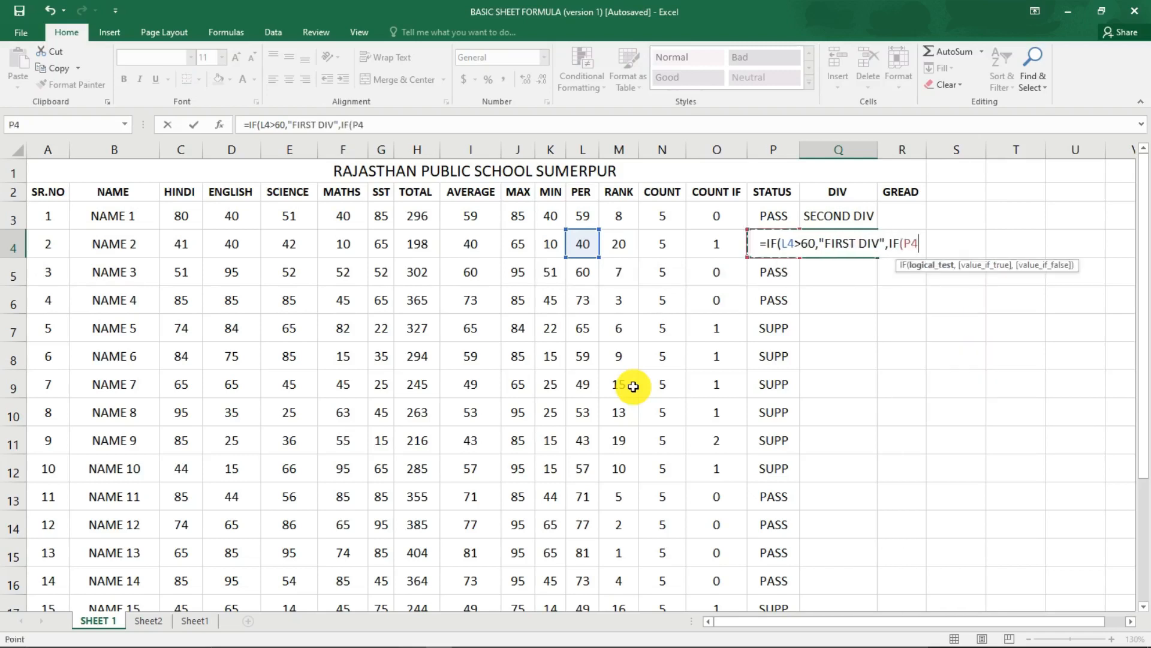
# Nest a second IF in the Q4 formula that returns "SECOND DIV" when L4>35.
pyautogui.press('Left')
pyautogui.press('Left')
pyautogui.press('Left')
pyautogui.press('Left')
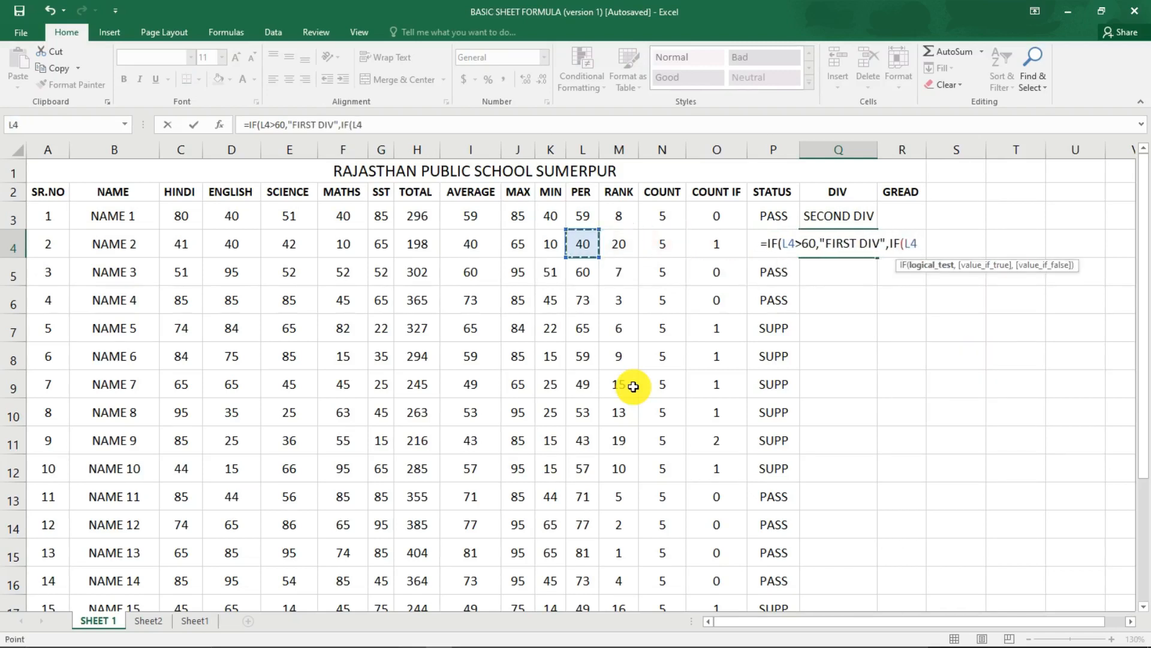
pyautogui.write('>')
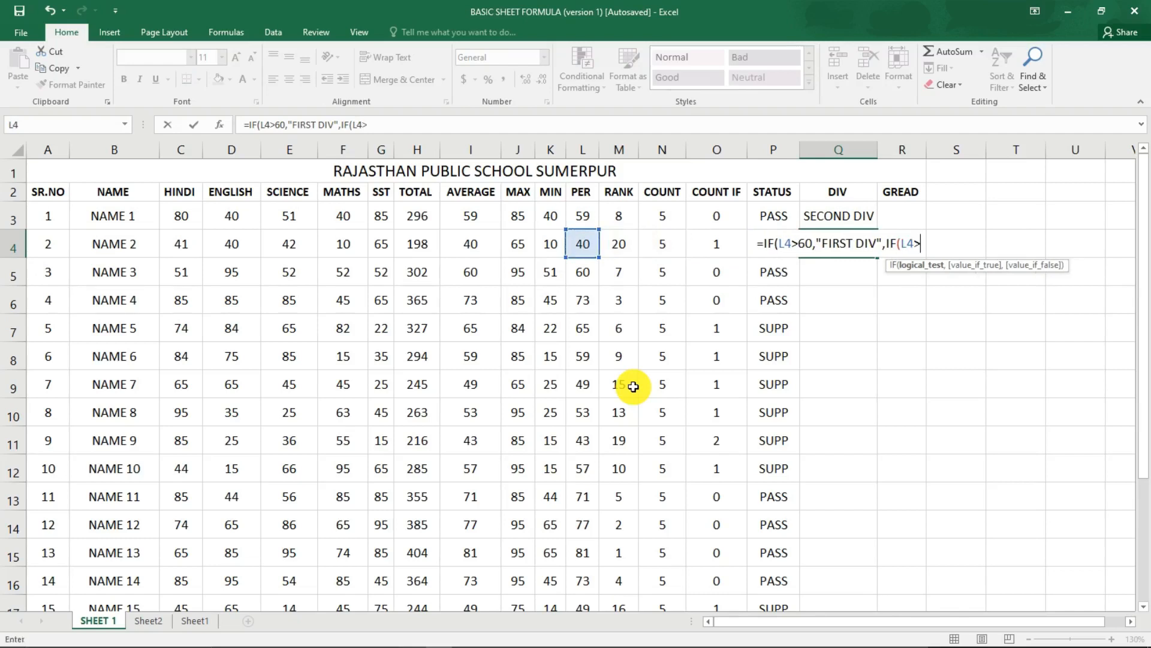
pyautogui.write('35')
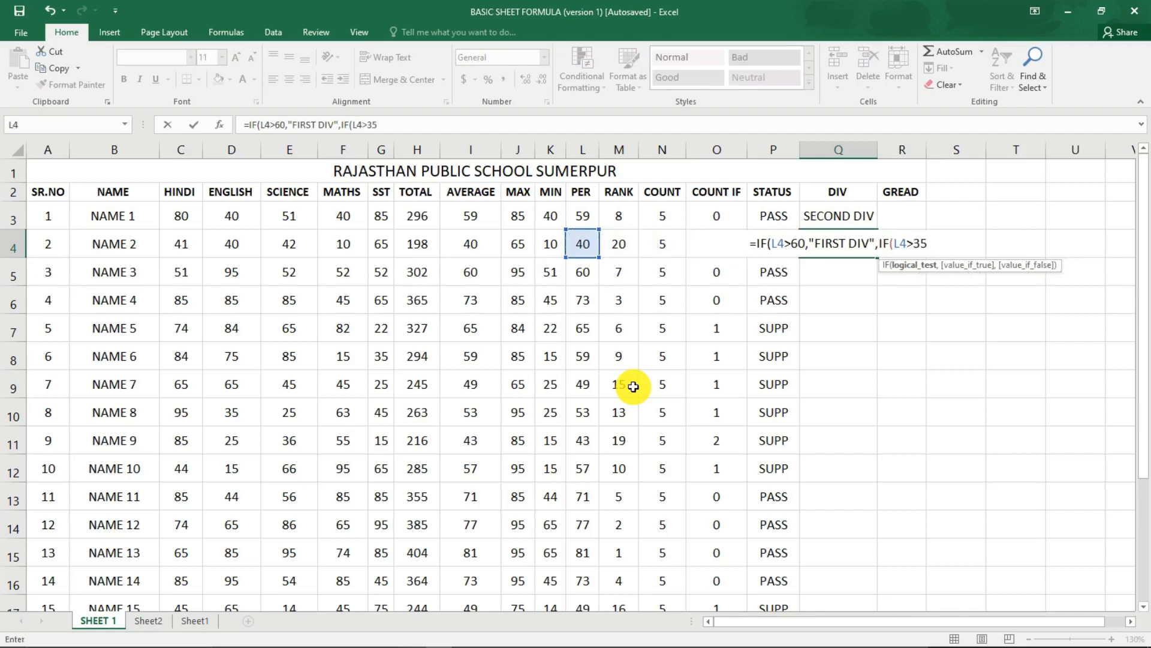
pyautogui.write(',"S')
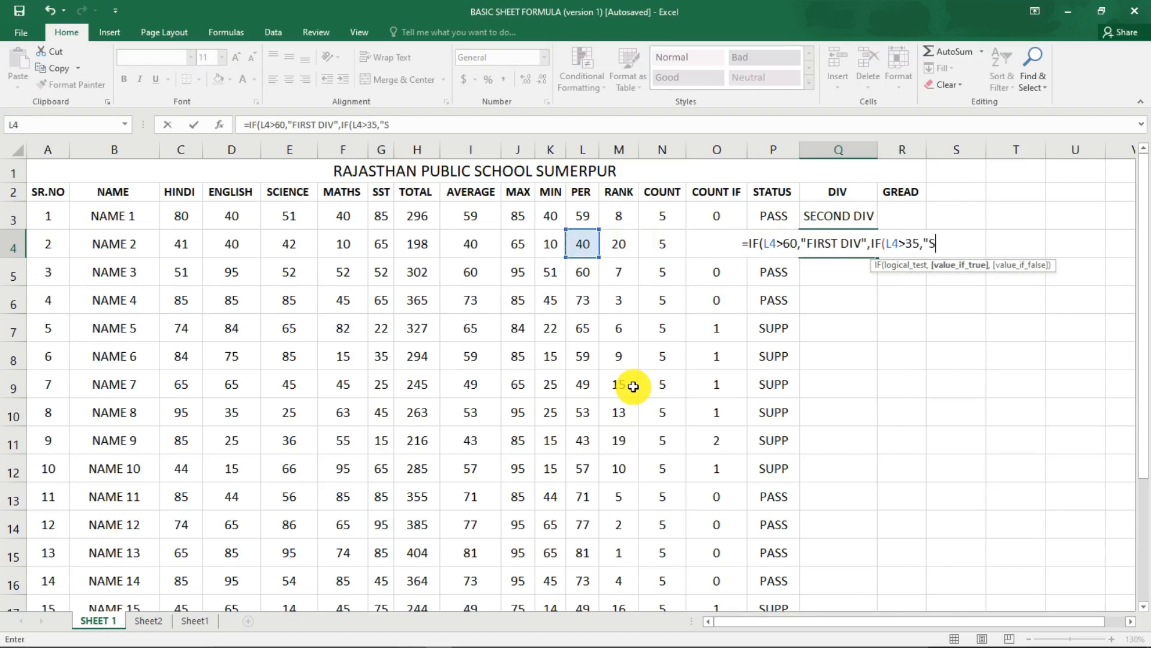
pyautogui.write('ECO')
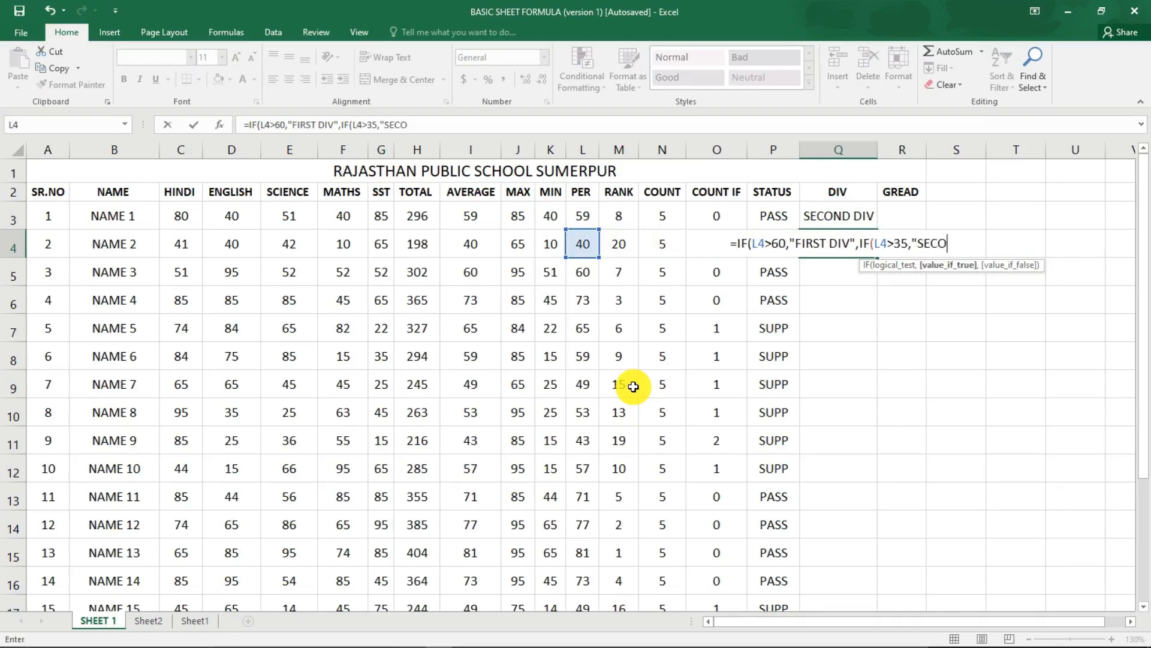
pyautogui.write('ND DIV"')
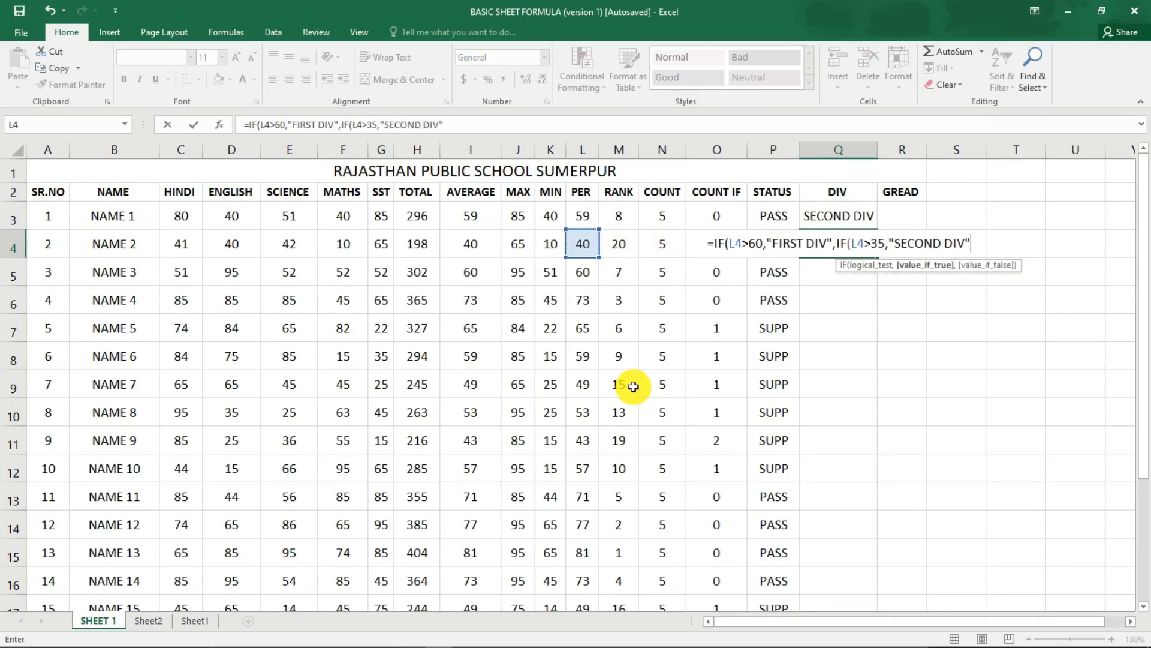
pyautogui.write(',"TH')
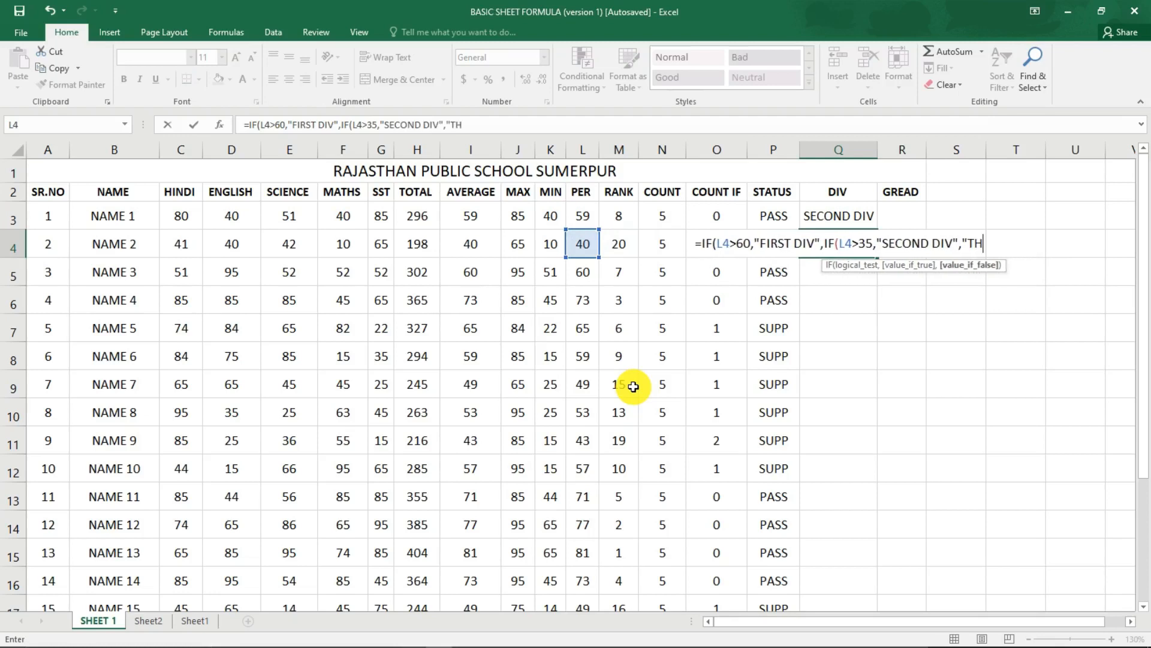
pyautogui.write('IRD DIV')
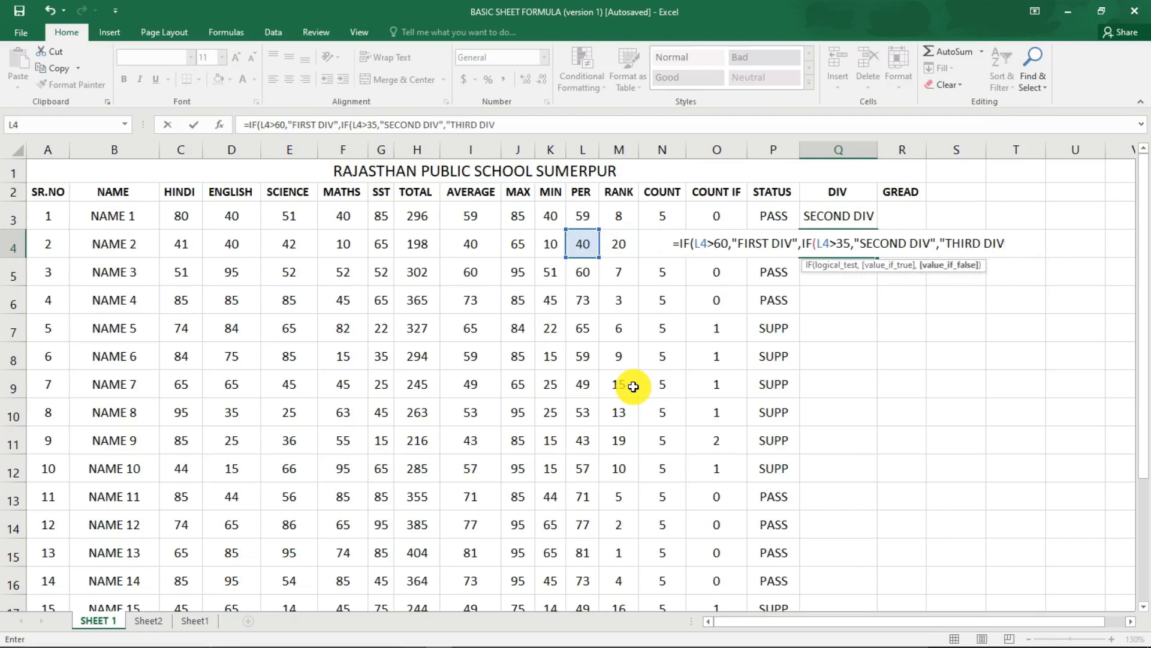
pyautogui.write('"))')
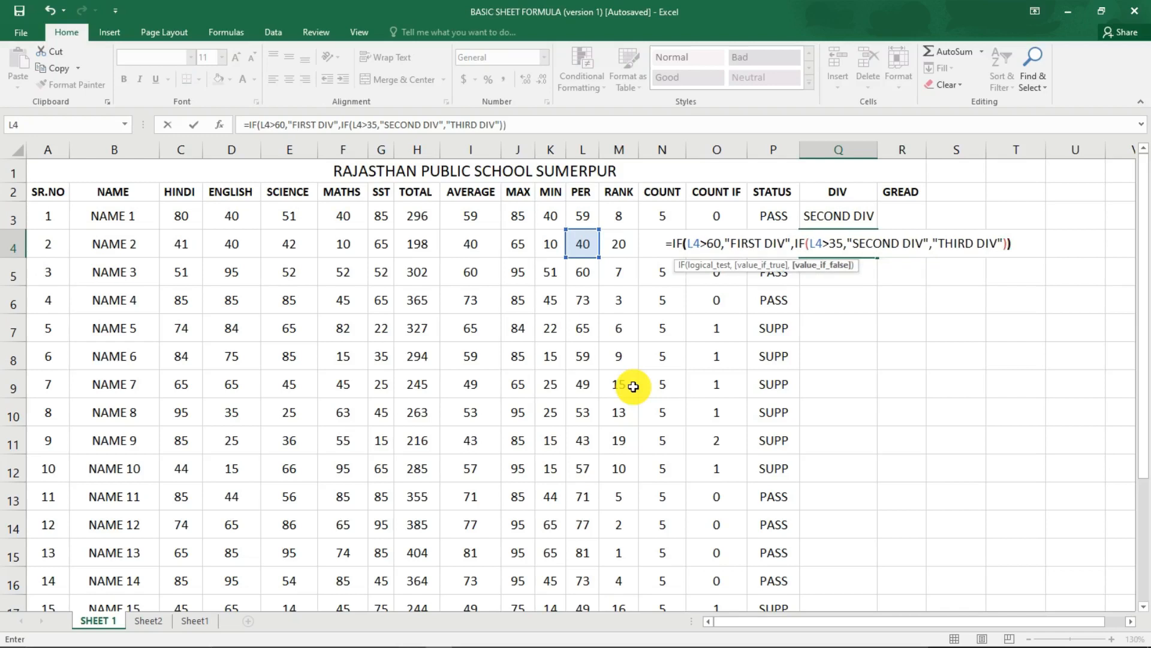
# Finish the Q4 formula with "THIRD DIV" as the final value, close both IFs and enter it.
pyautogui.press('Return')
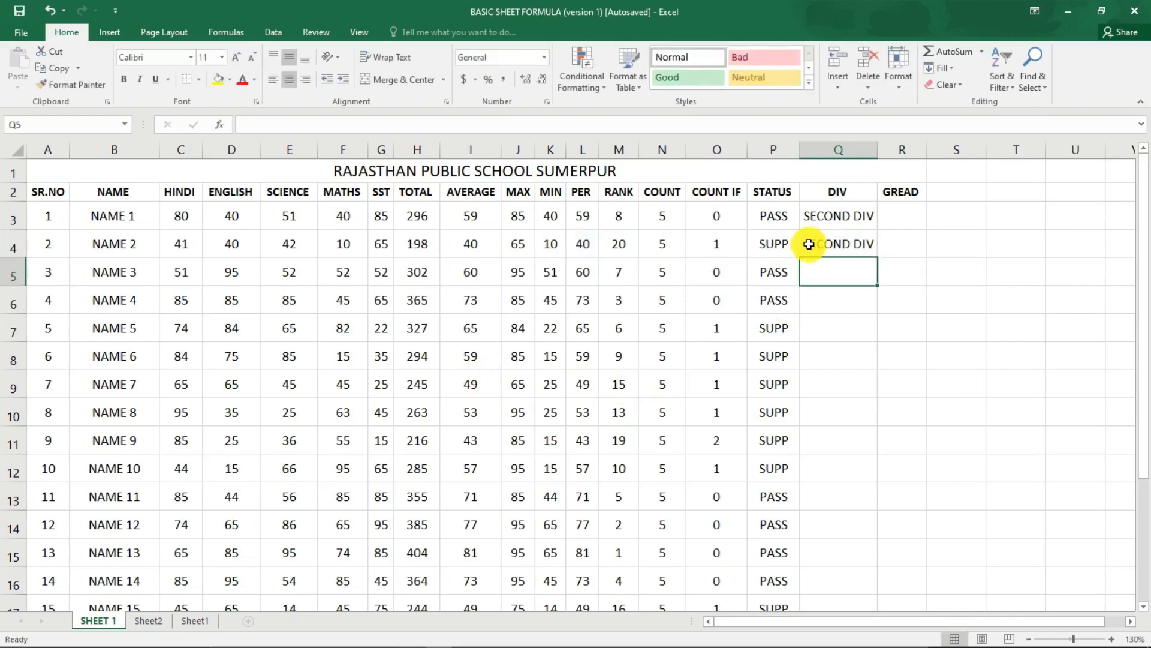
# Fill the Q4 division formula down the DIV column for the remaining students.
pyautogui.click(834, 236)
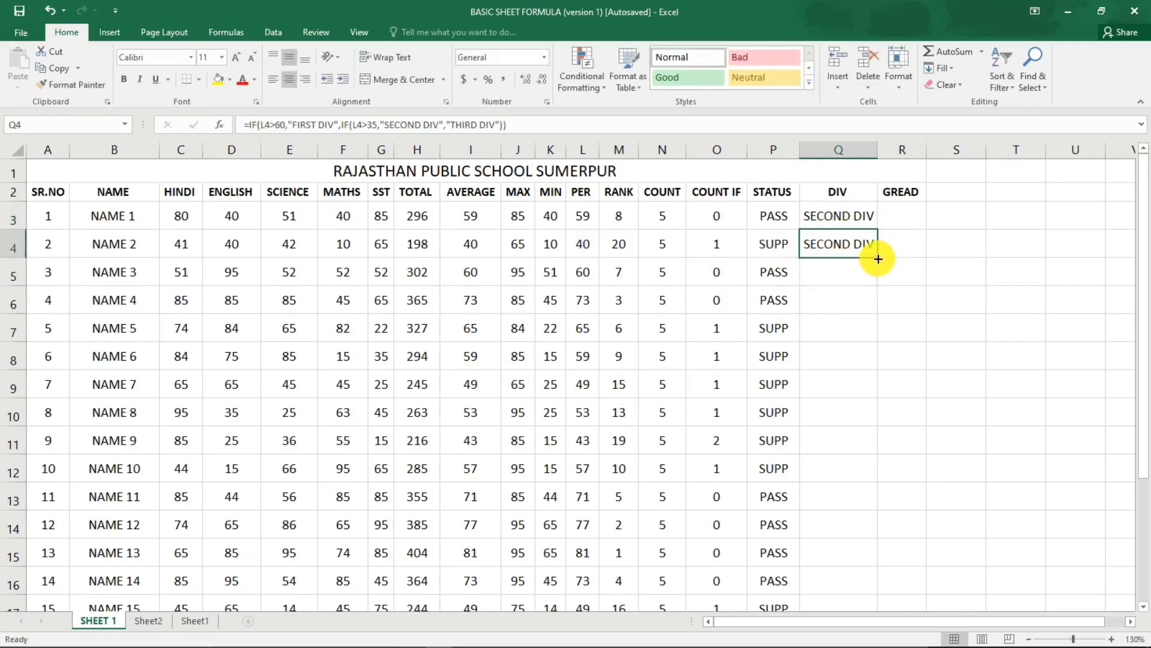
pyautogui.doubleClick(877, 257)
pyautogui.click(851, 291)
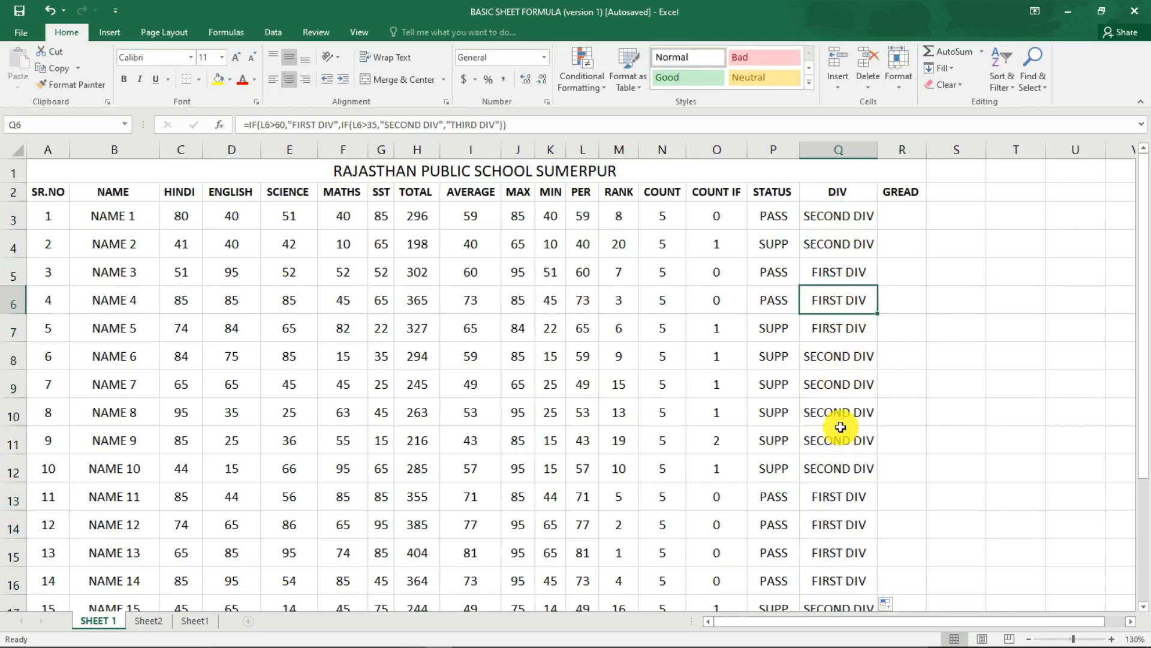
# Start an IF formula in NAME 1's GREAD cell R3 that returns "A" when L3>60.
pyautogui.click(907, 216)
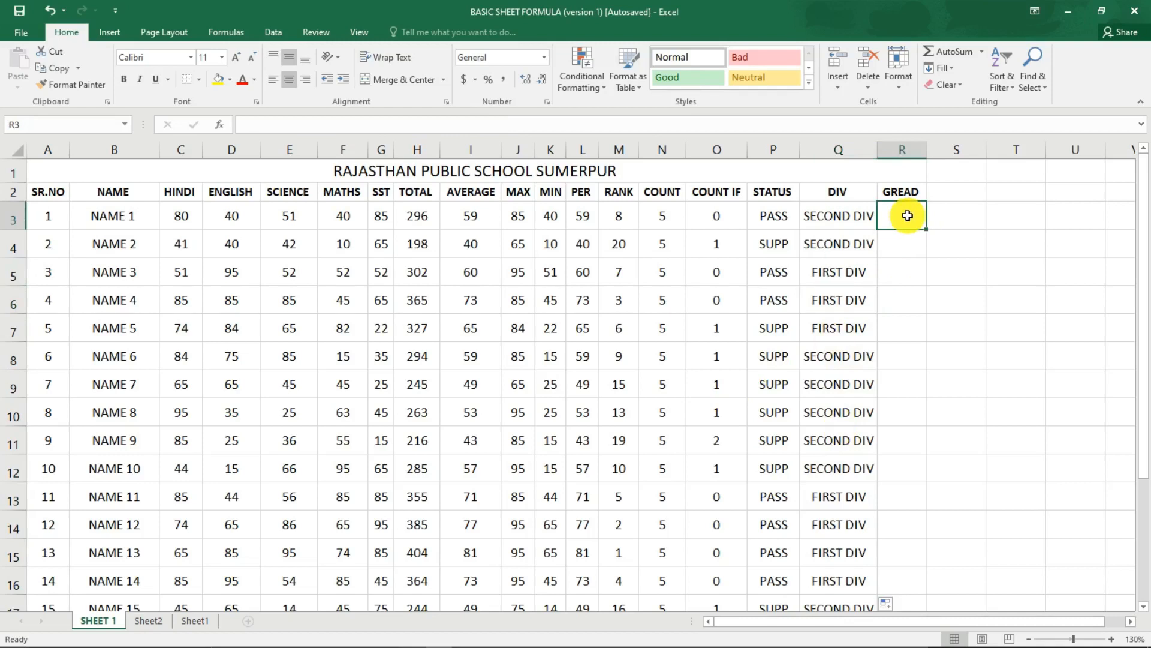
pyautogui.write('=IF')
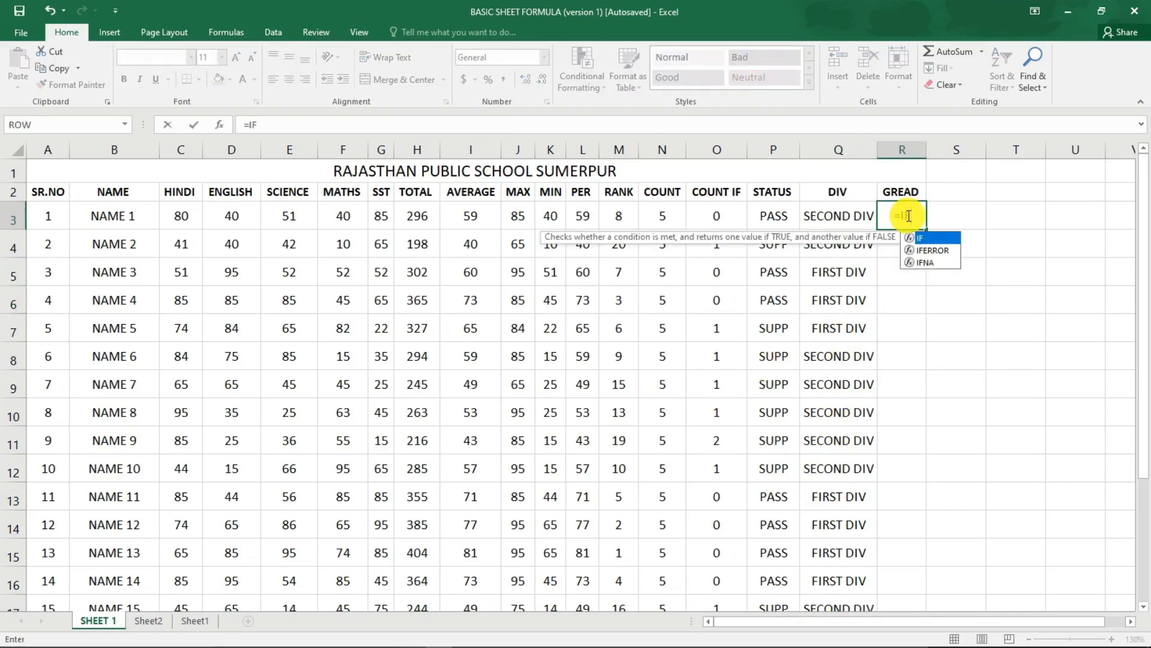
pyautogui.write('(')
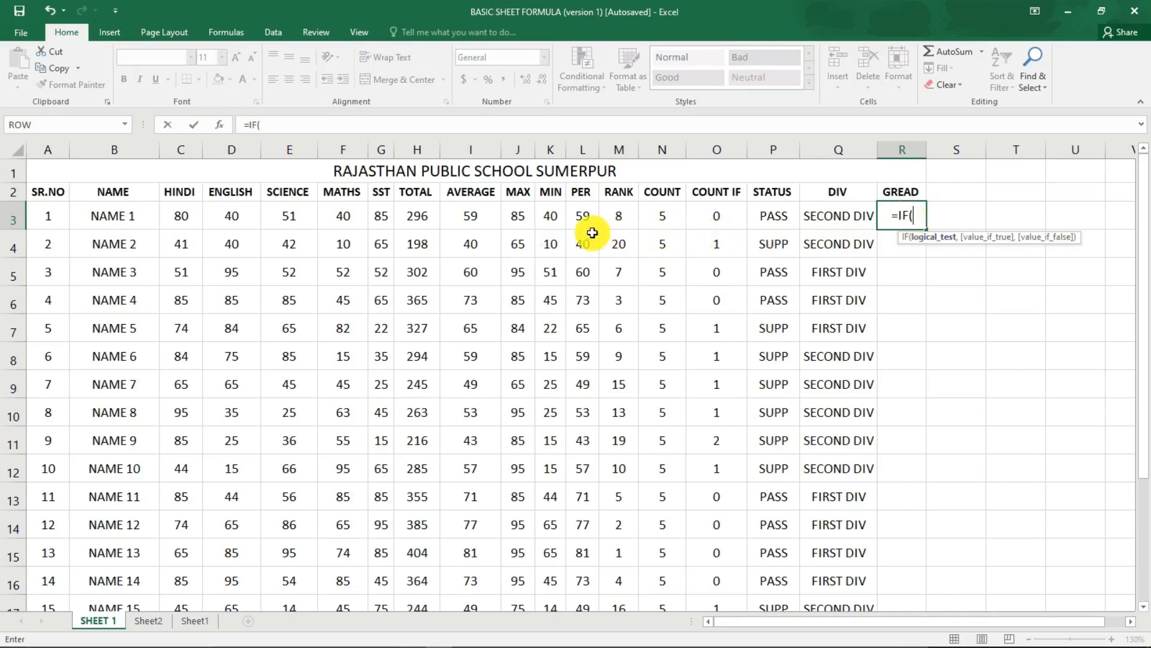
pyautogui.click(580, 217)
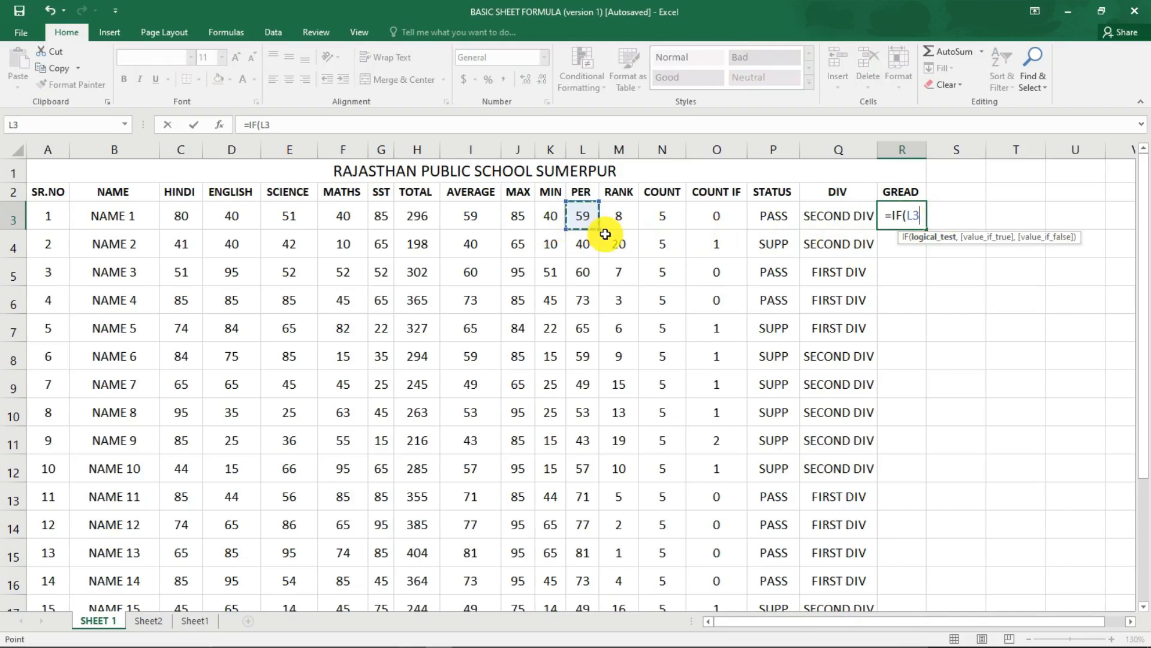
pyautogui.write('>60')
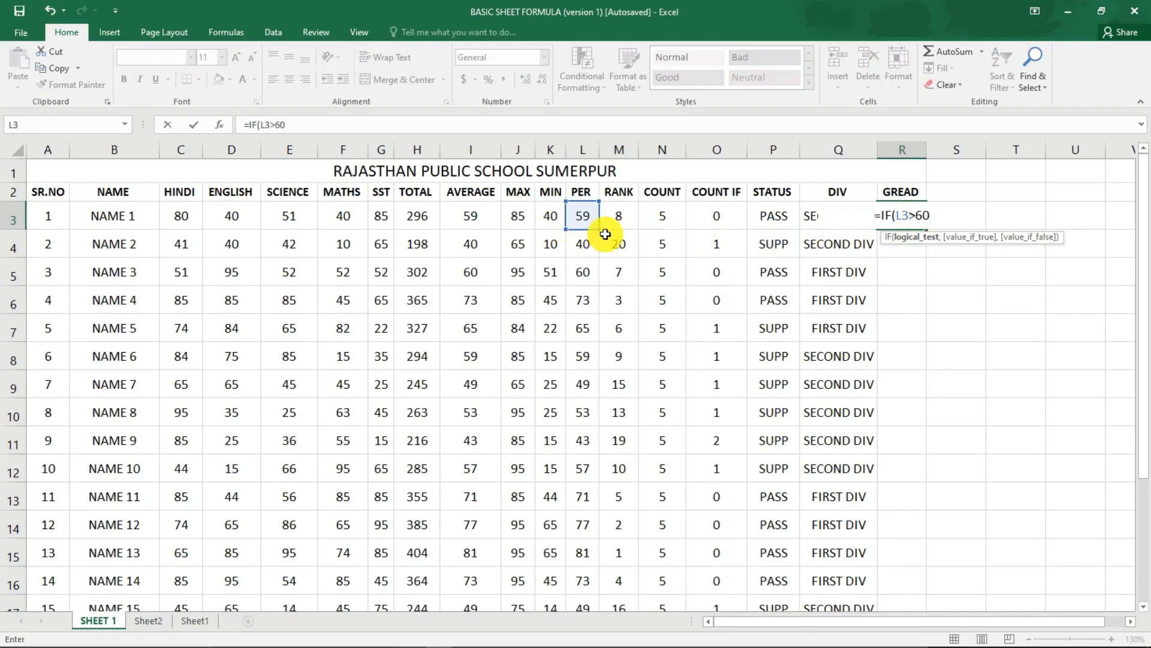
pyautogui.write(',"A')
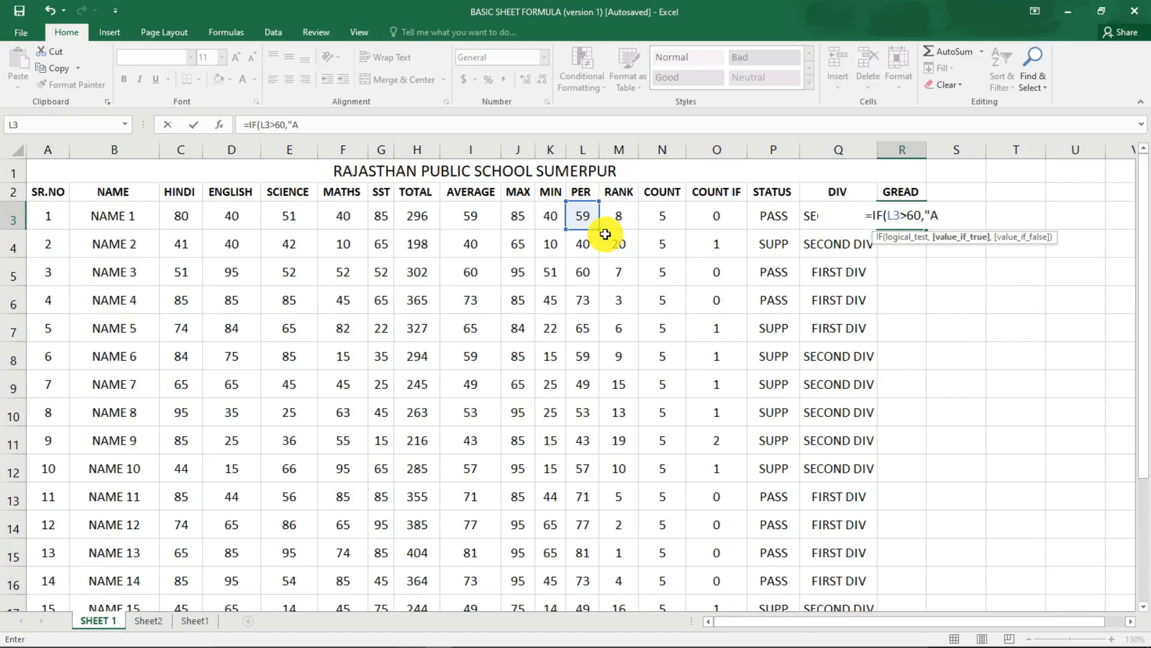
# Nest a second IF in the R3 formula that returns "B" when L3>35.
pyautogui.write(',IF(')
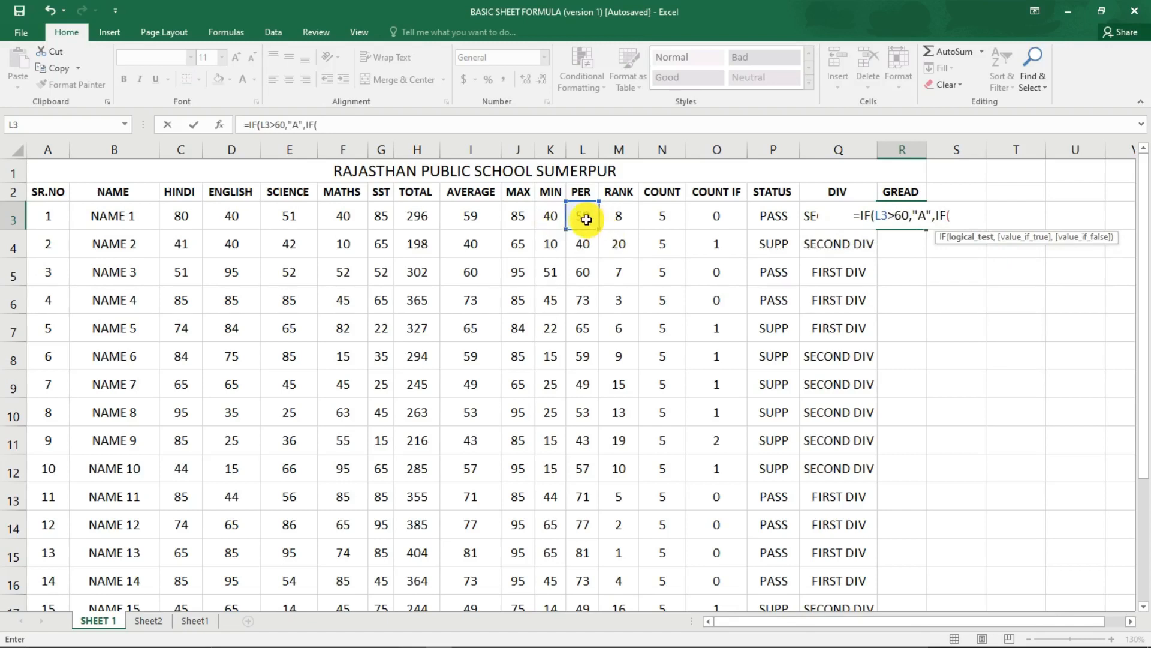
pyautogui.click(587, 219)
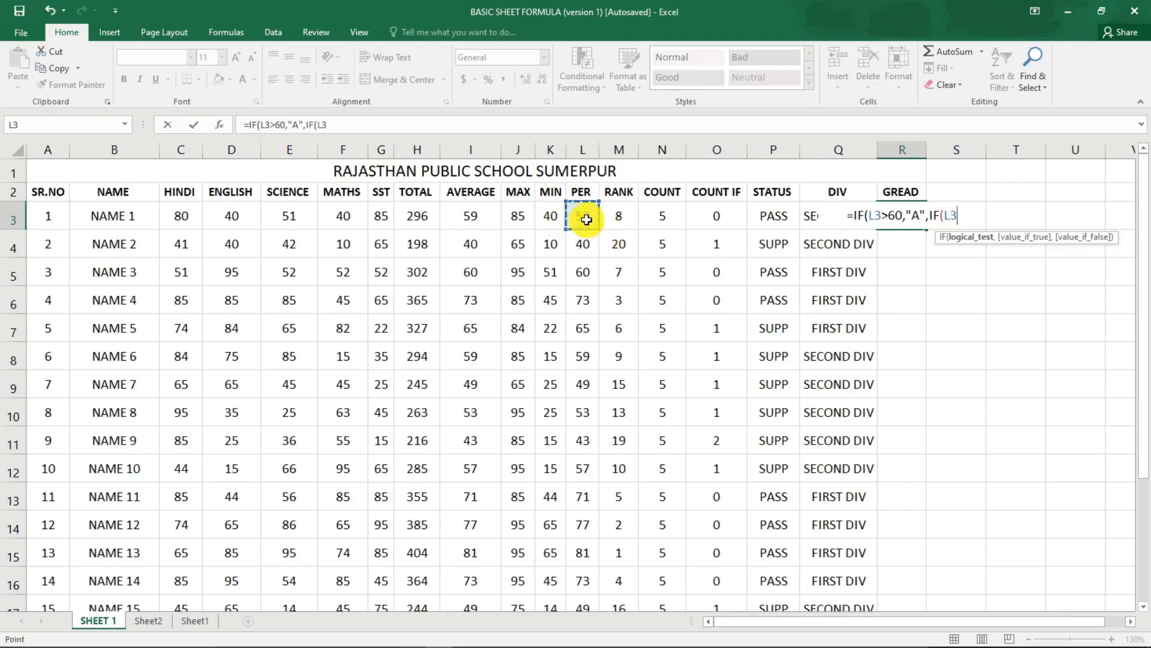
pyautogui.write('>35')
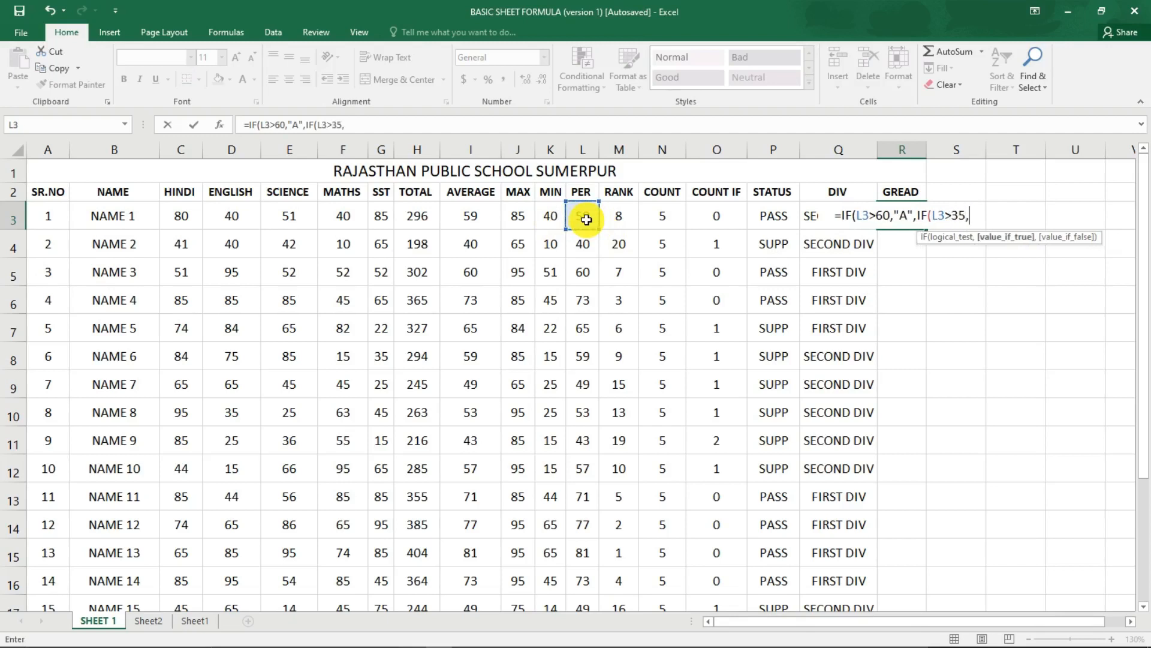
pyautogui.write(',"B","')
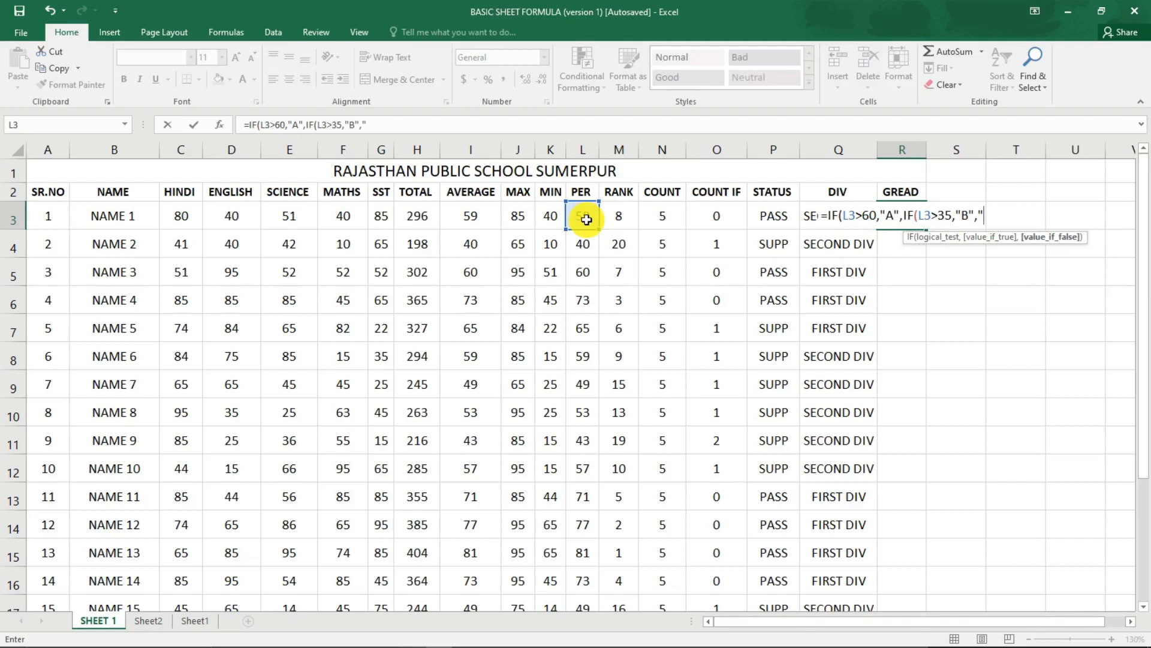
pyautogui.write('C')
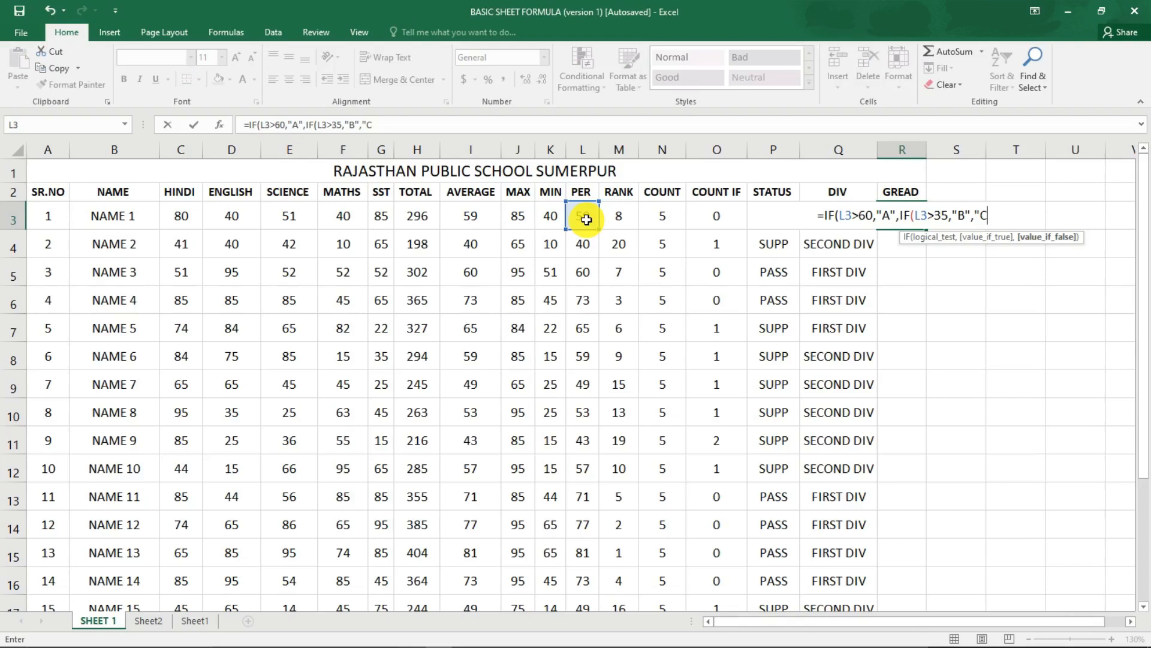
# Complete the R3 grade formula with "C" as the final value, close both IFs and enter it.
pyautogui.write('"')
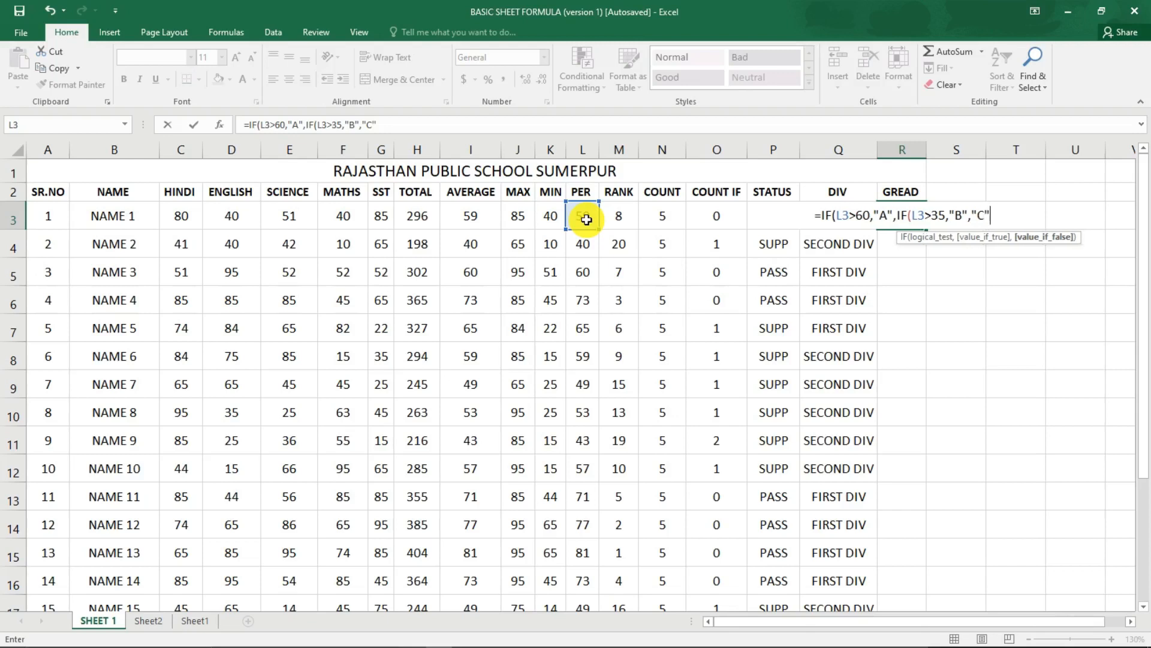
pyautogui.write('))')
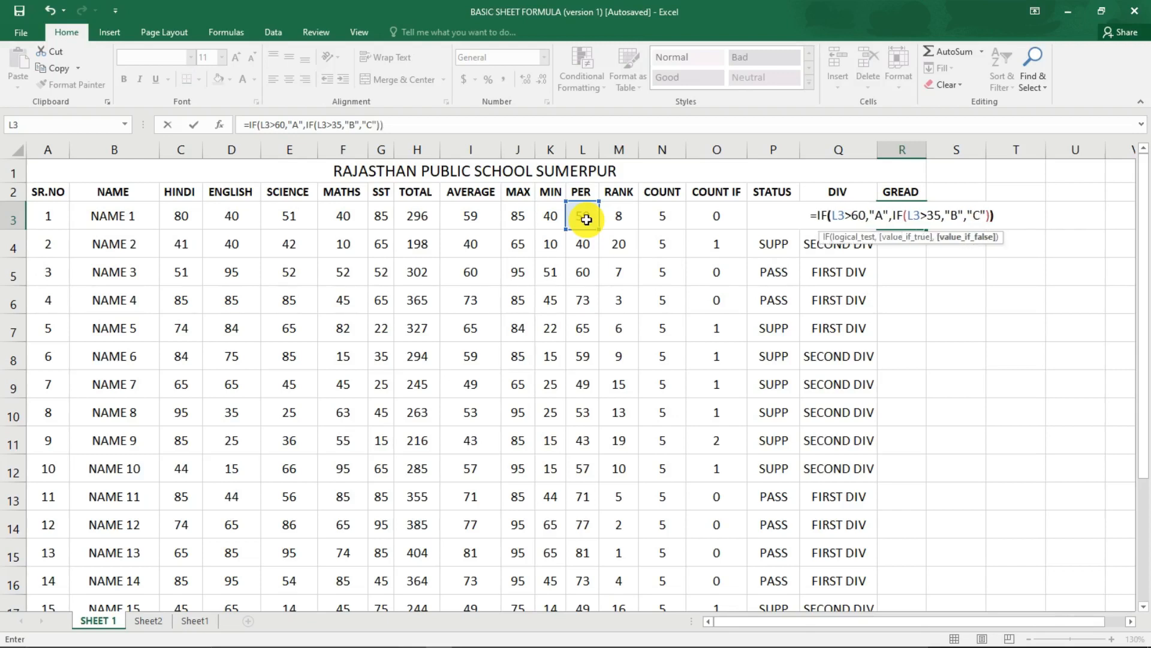
pyautogui.press('Return')
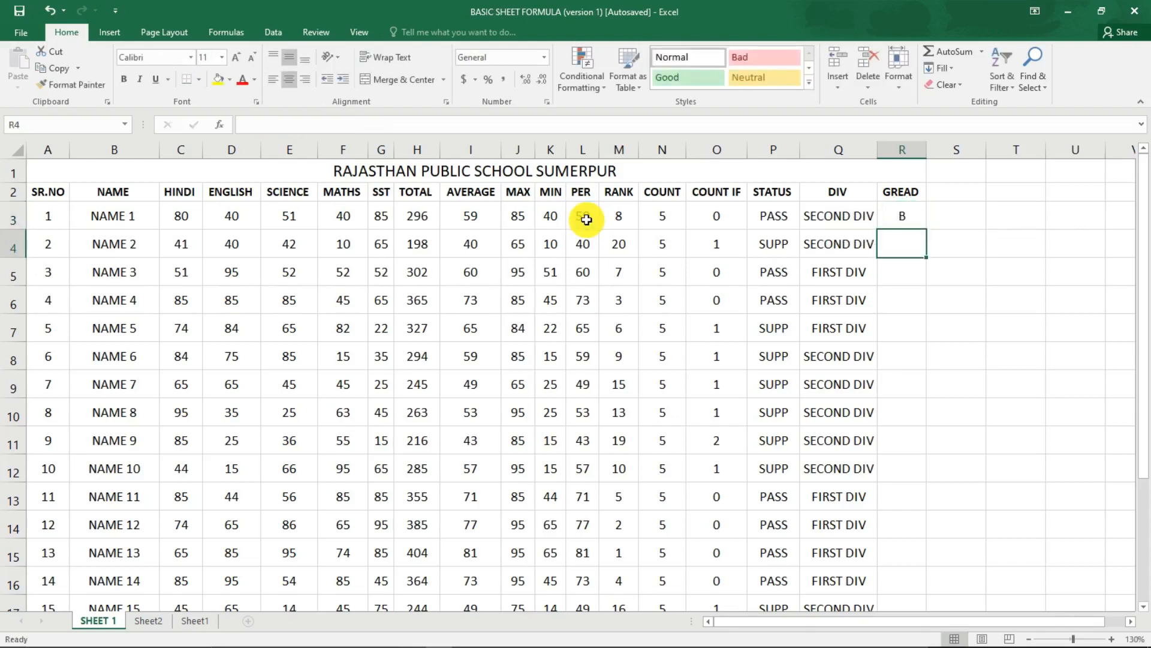
# Start an IF formula in NAME 2's GREAD cell R4 that returns "A" when L4>60.
pyautogui.write('=IF')
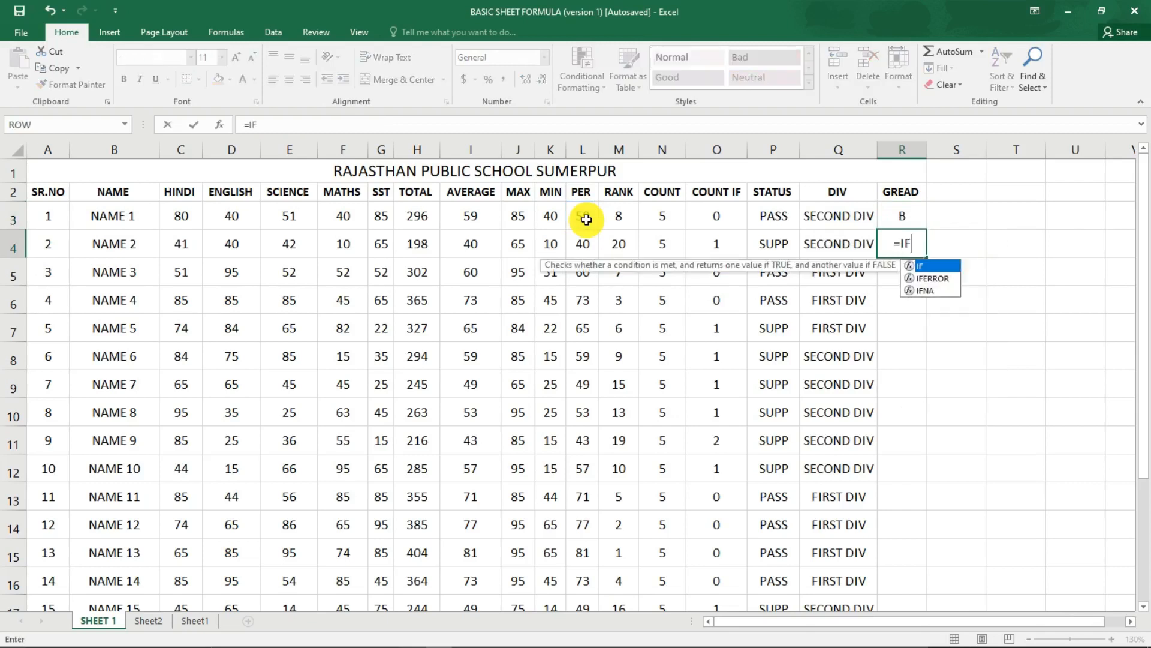
pyautogui.write('(')
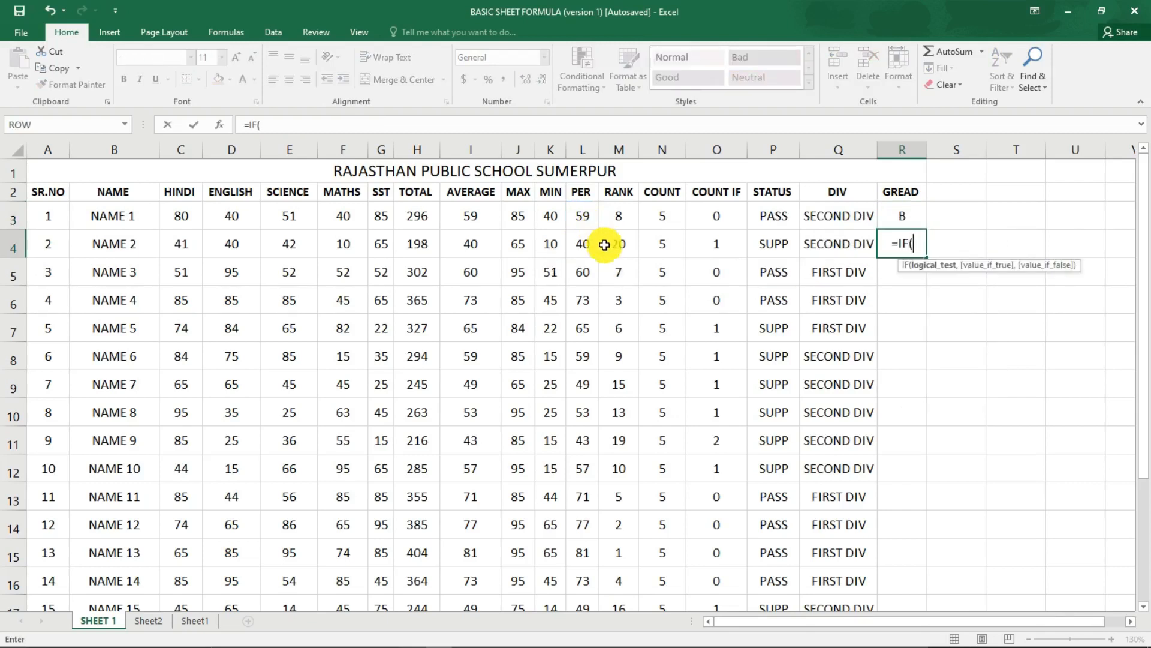
pyautogui.click(578, 246)
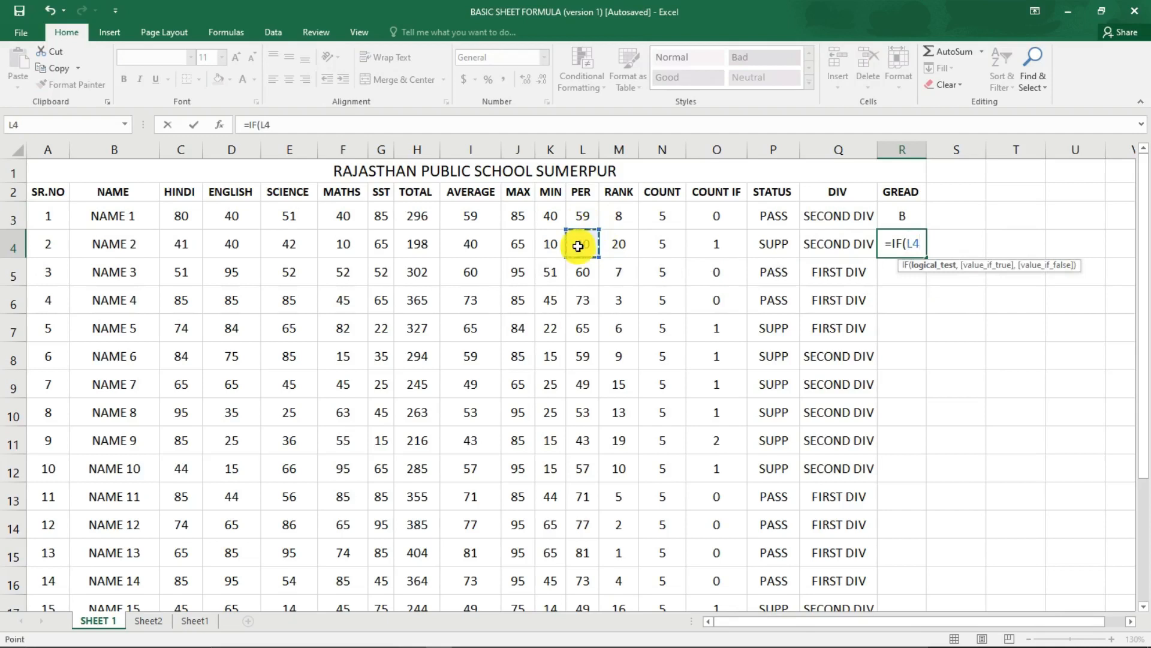
pyautogui.write('>60,')
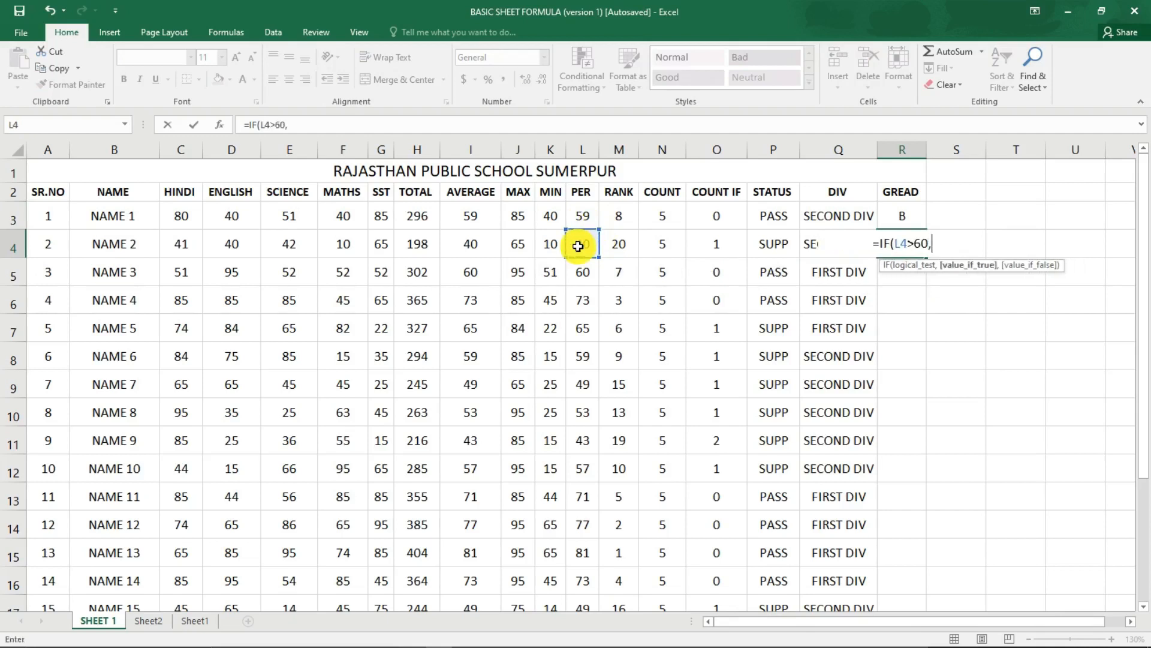
pyautogui.write('"A",')
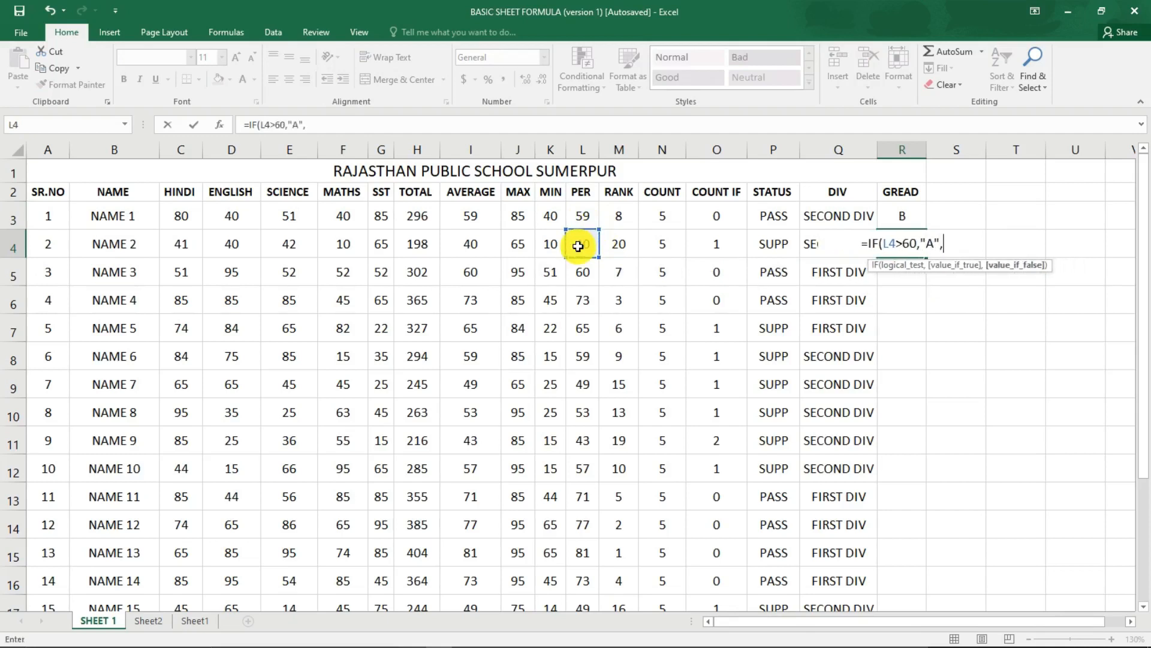
pyautogui.write('IF(')
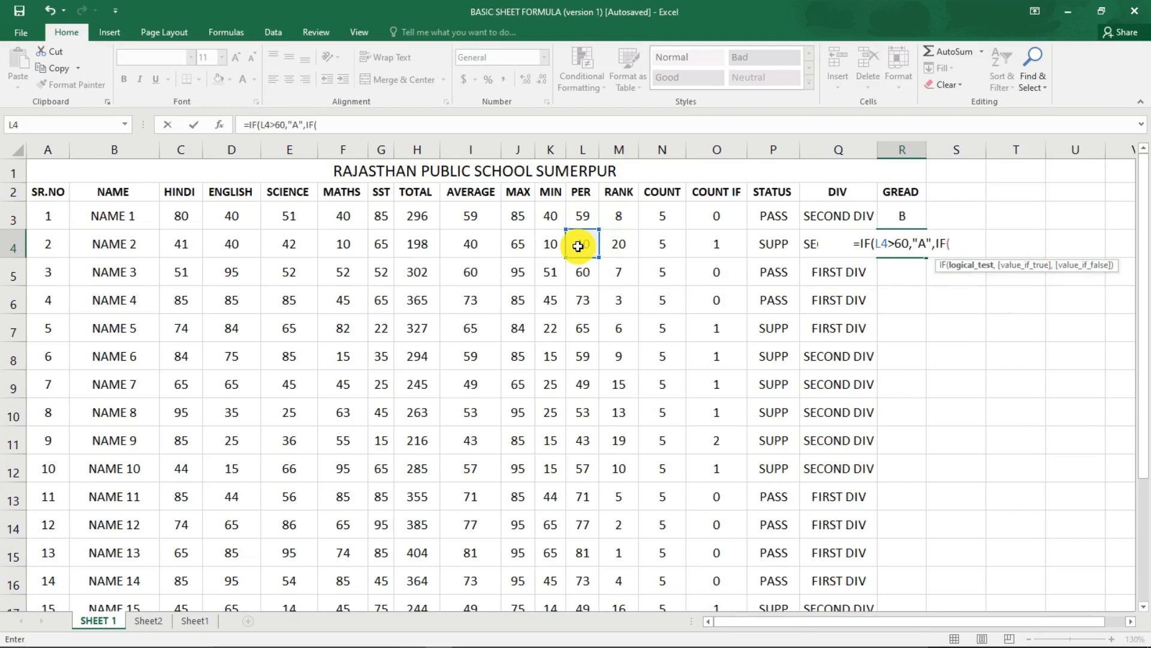
# Nest a second IF in the R4 formula returning "B" when L4>35, otherwise "C", and enter the formula.
pyautogui.click(578, 245)
pyautogui.write('>')
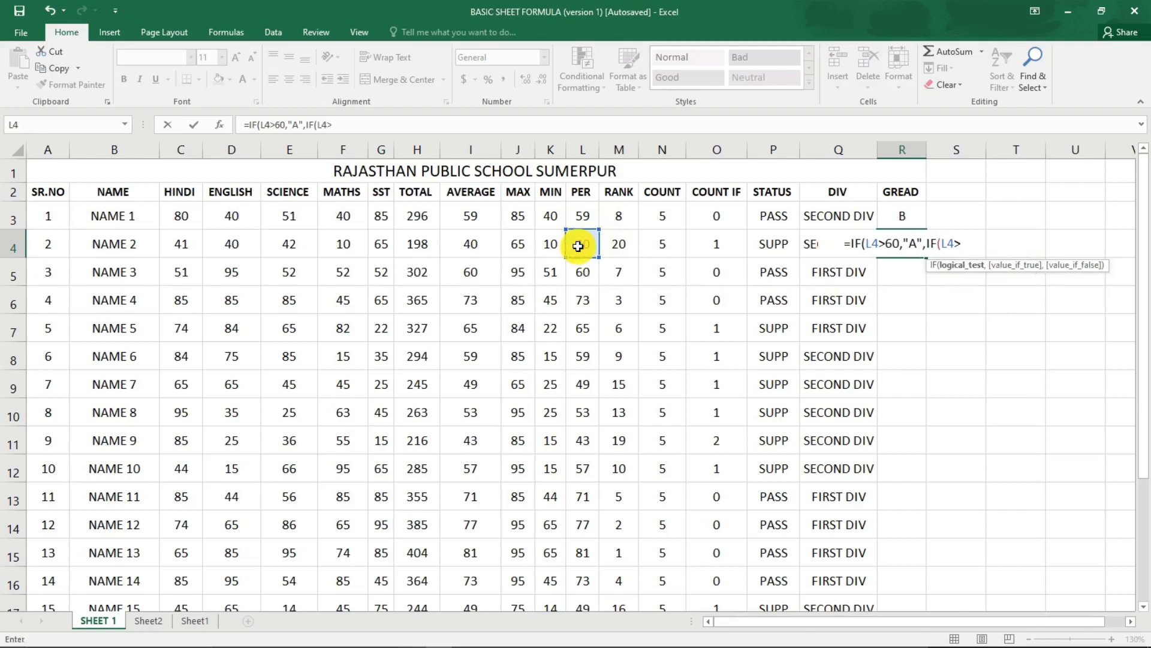
pyautogui.write('35,"B')
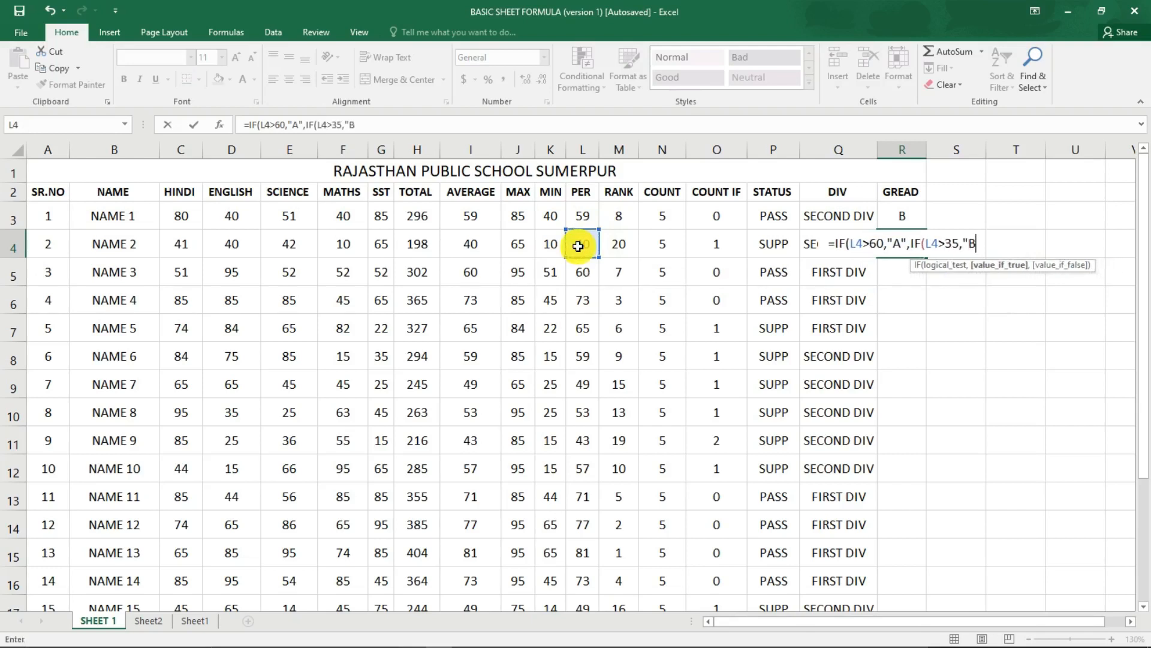
pyautogui.write('","C')
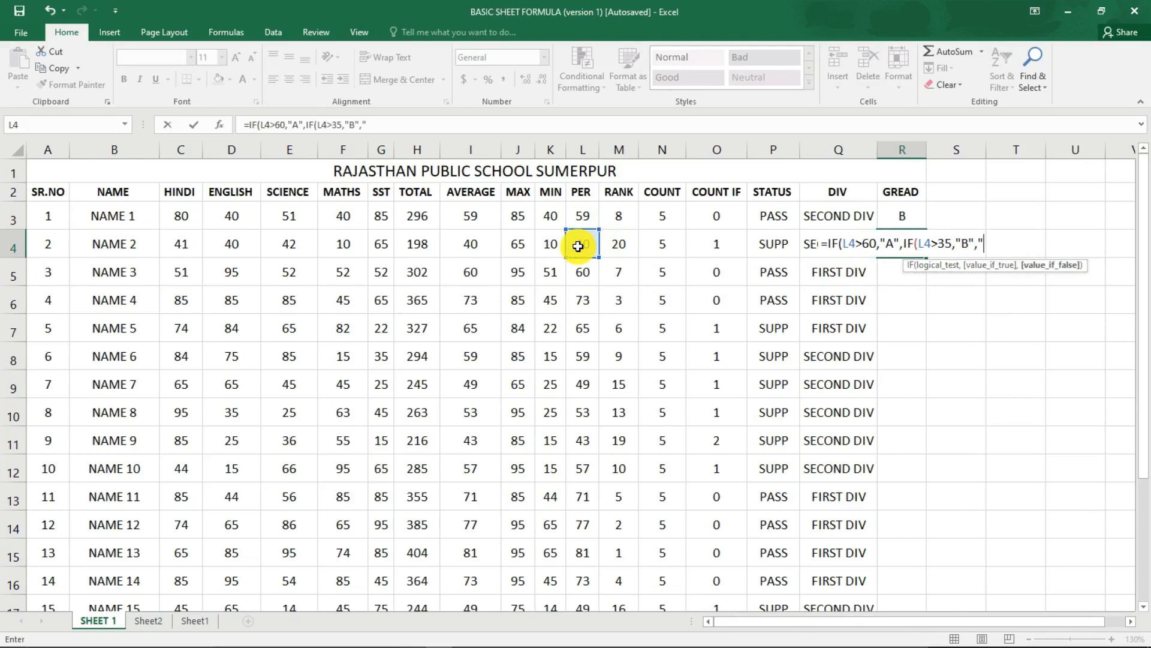
pyautogui.write('"')
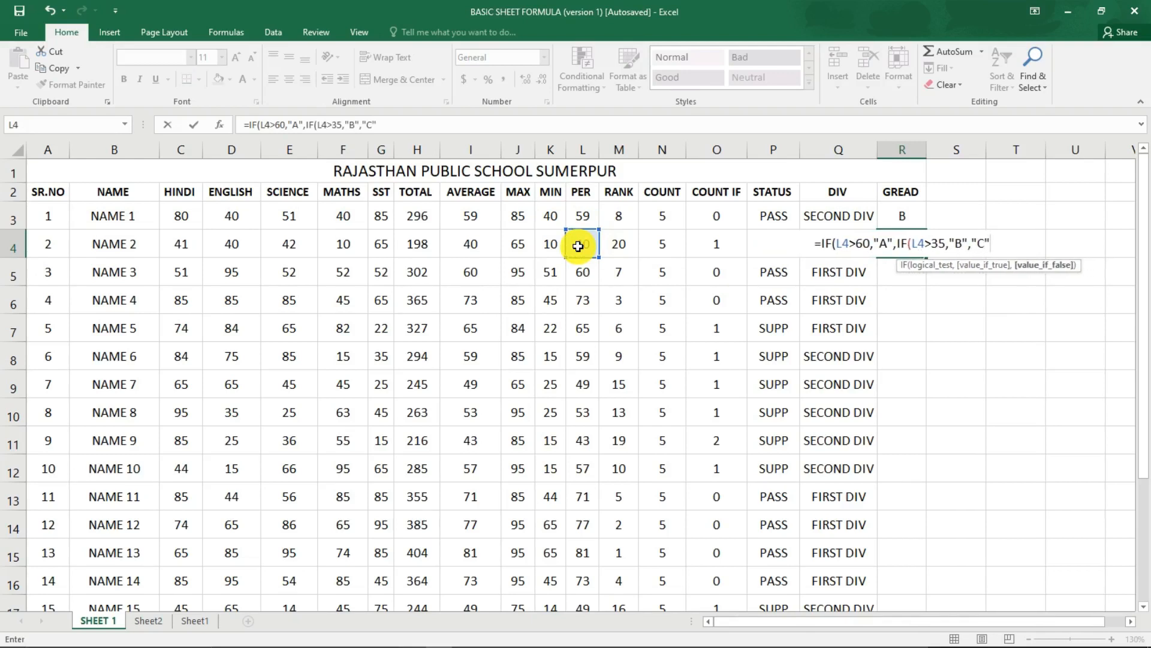
pyautogui.write('))')
pyautogui.press('Return')
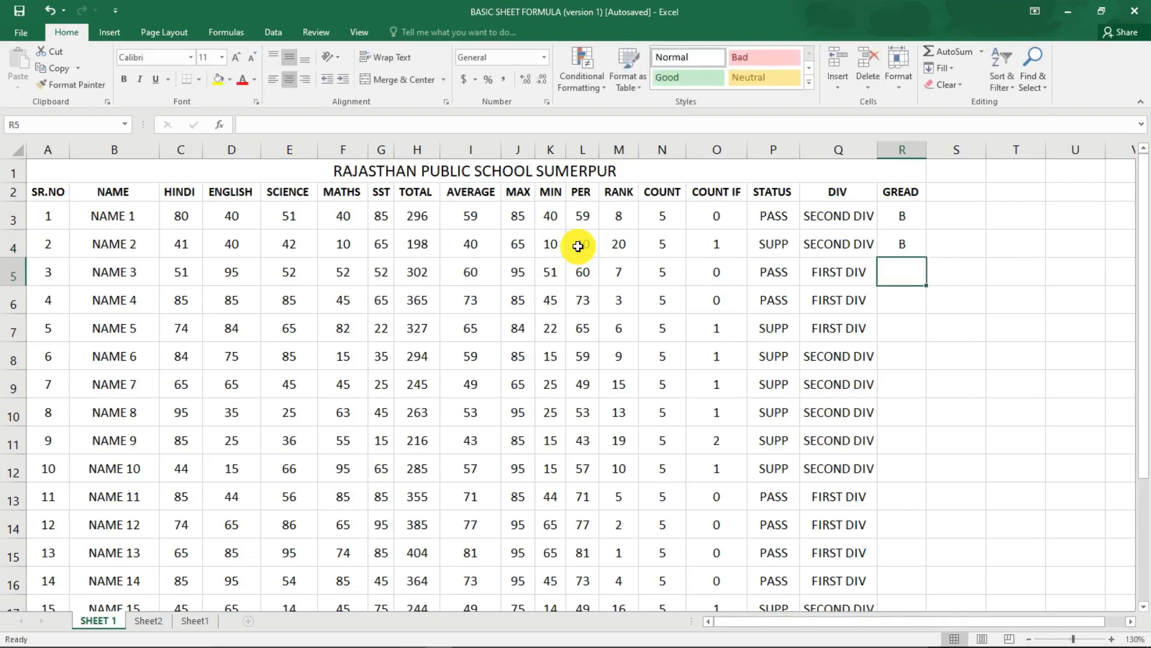
# Fill the R4 grade formula down the GREAD column for the remaining students.
pyautogui.click(919, 256)
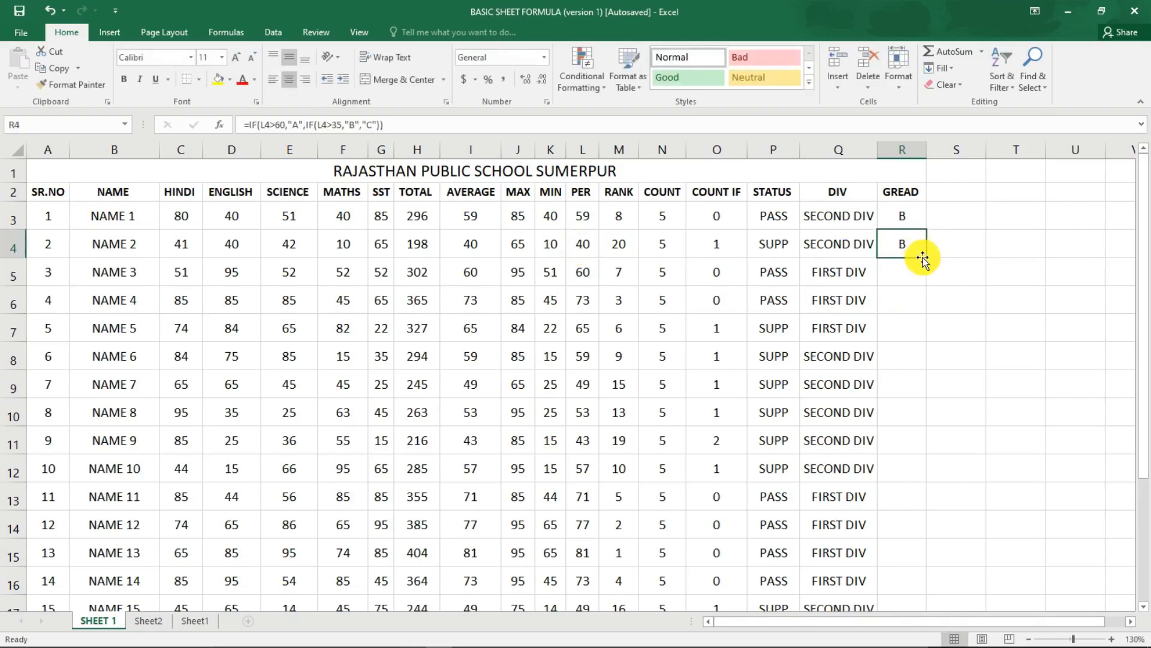
pyautogui.doubleClick(925, 256)
pyautogui.moveTo(897, 318); pyautogui.dragTo(15, 273)
pyautogui.click(380, 429)
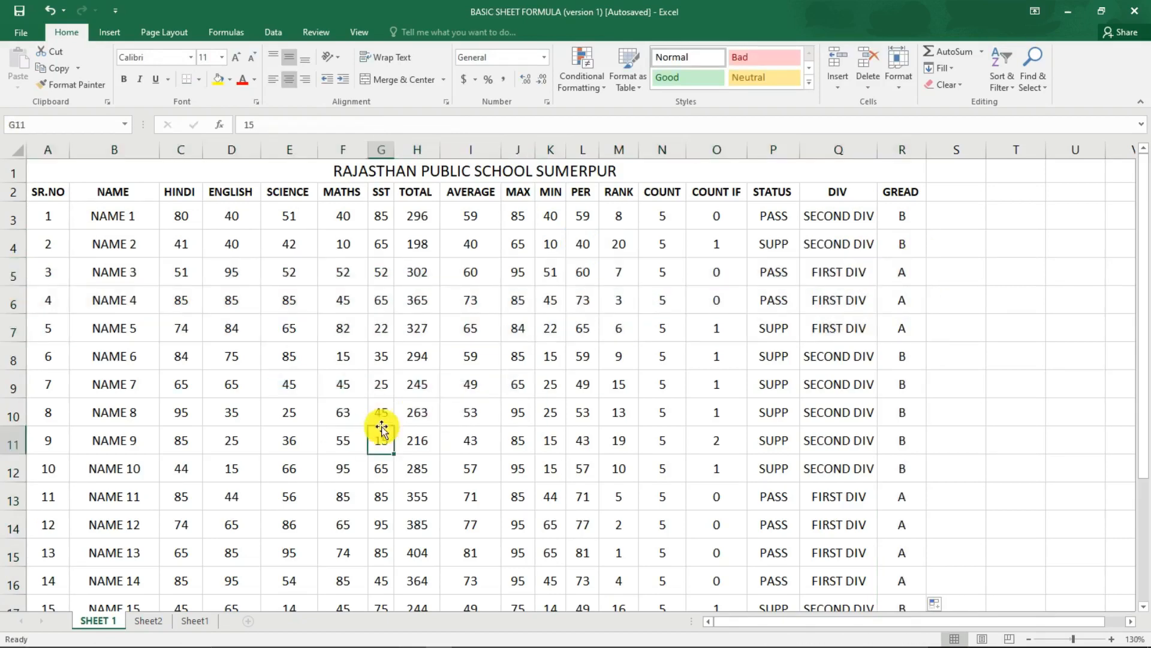
pyautogui.scroll(-3, 506, 408)
pyautogui.scroll(3, 510, 405)
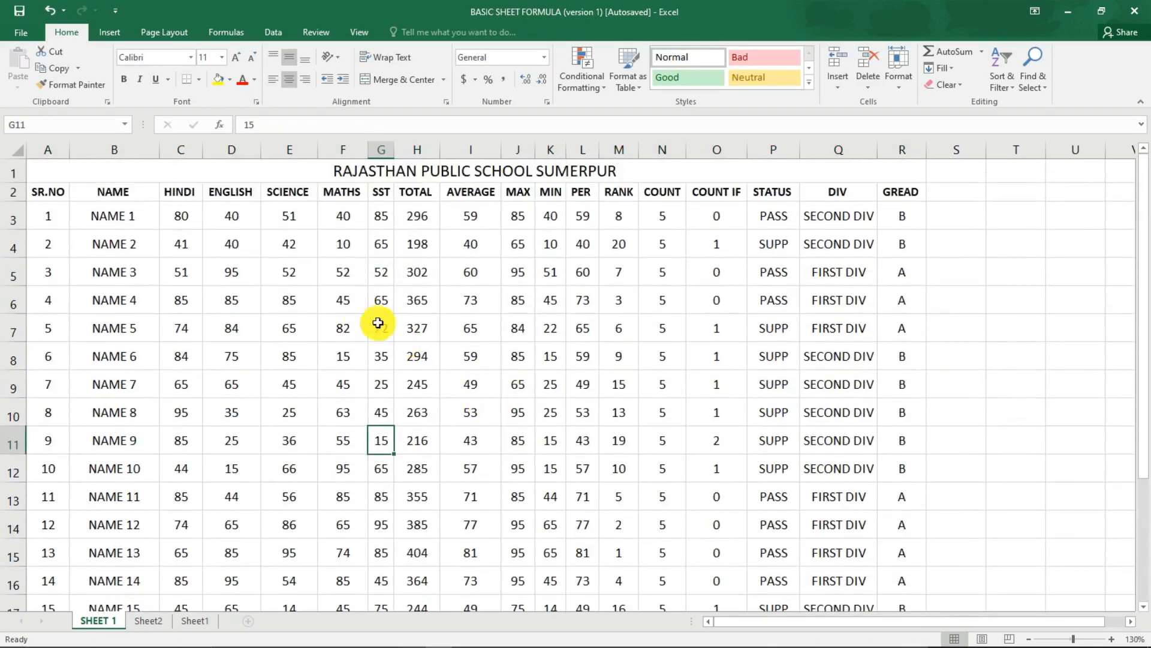
# Set NAME 1's HINDI, ENGLISH and SCIENCE marks to 10 each to test the result formulas.
pyautogui.moveTo(174, 214); pyautogui.dragTo(376, 216)
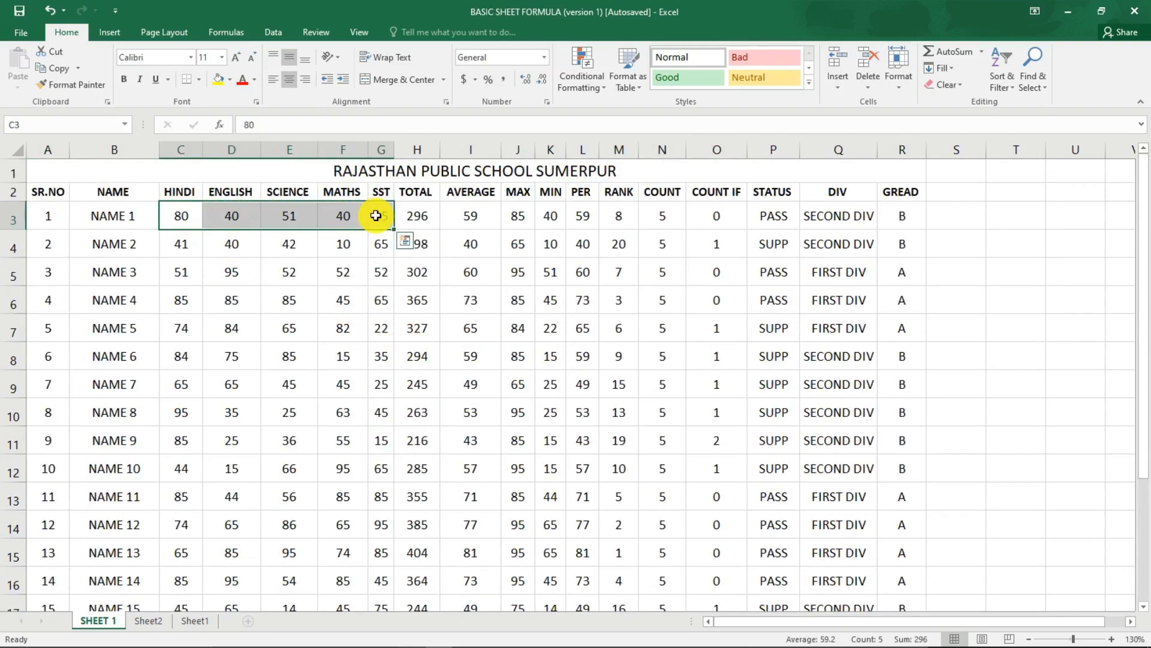
pyautogui.click(577, 241)
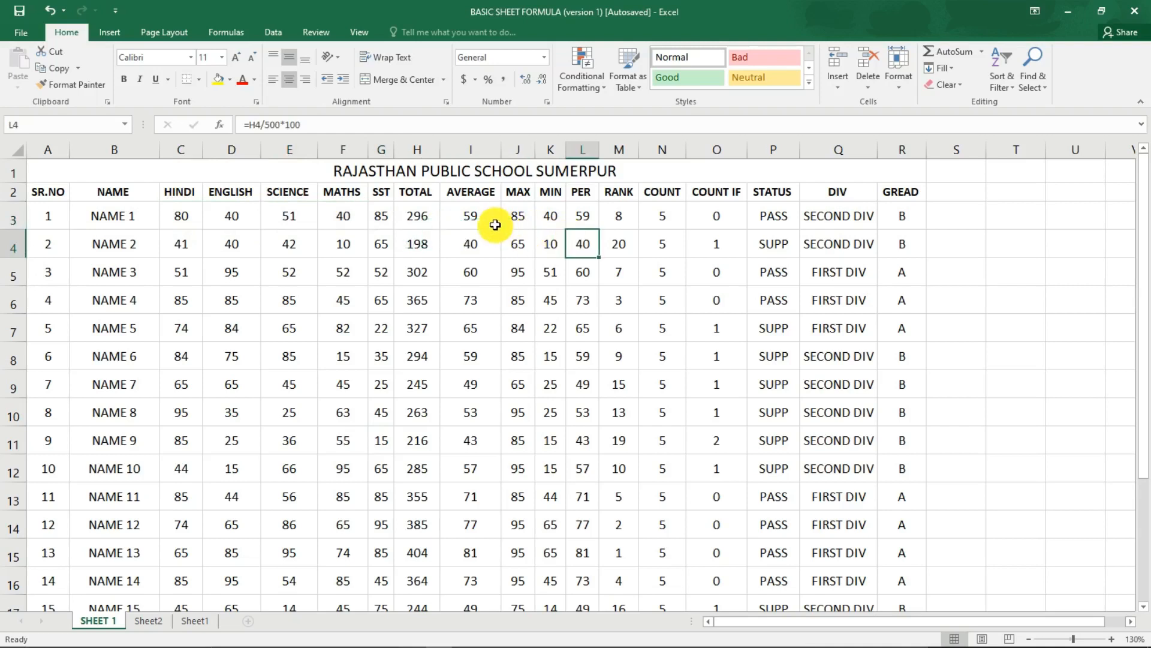
pyautogui.click(179, 216)
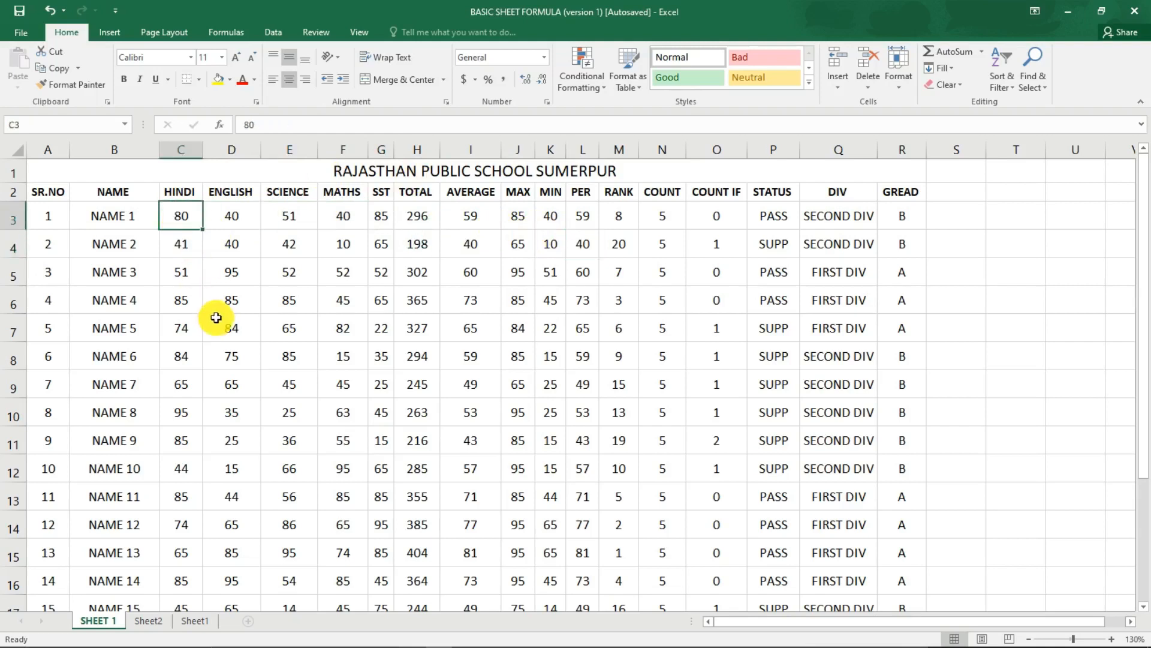
pyautogui.write('10')
pyautogui.press('Return')
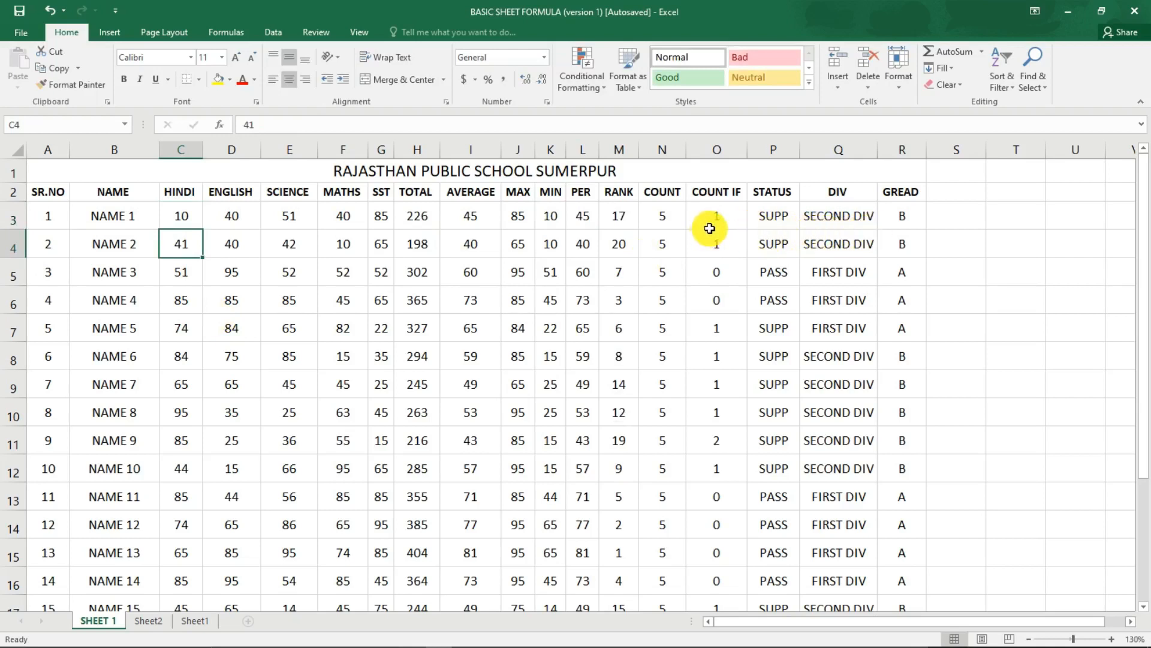
pyautogui.click(232, 220)
pyautogui.write('10')
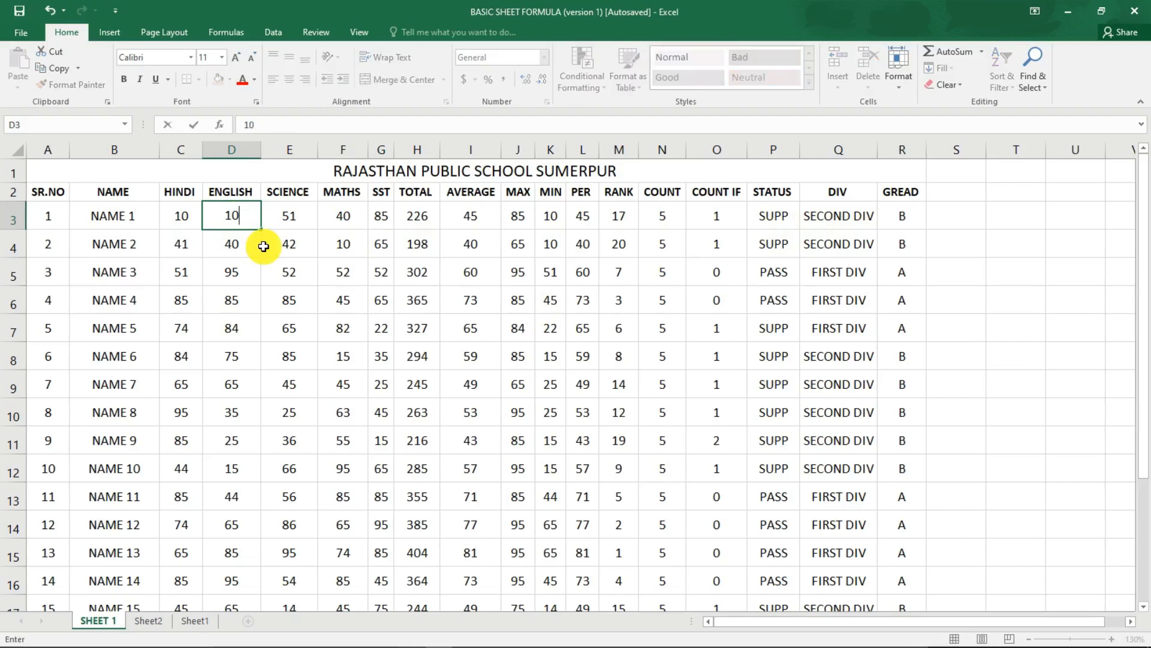
pyautogui.press('Tab')
pyautogui.press('Up')
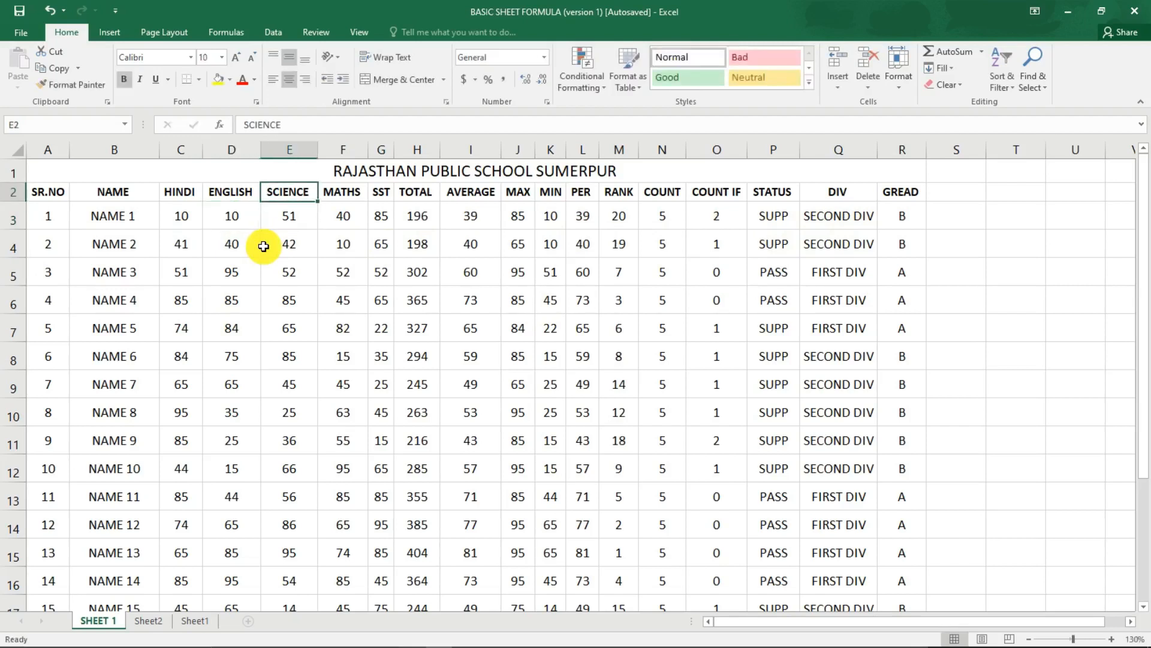
pyautogui.press('Down')
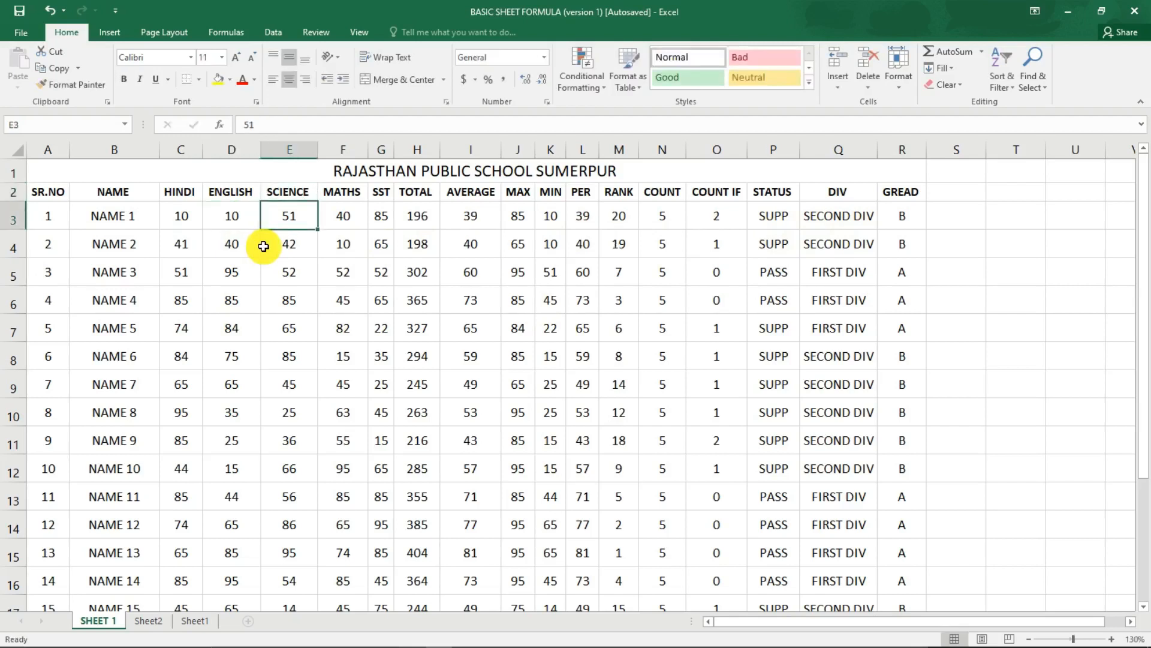
pyautogui.write('10')
pyautogui.press('Tab')
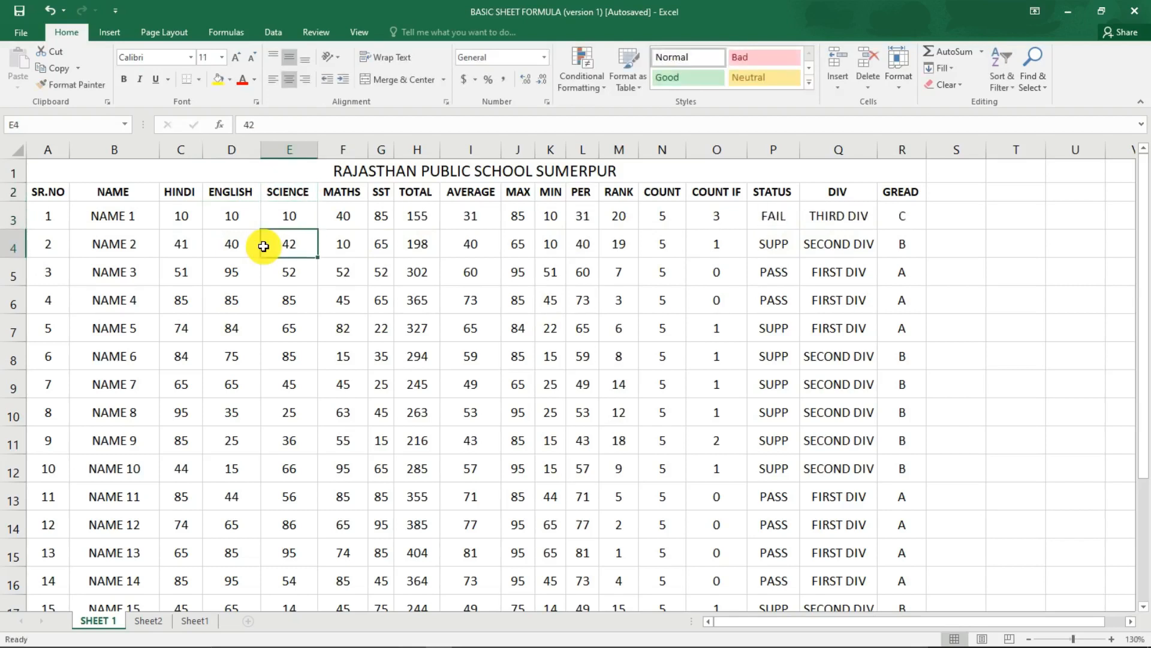
pyautogui.press('Left')
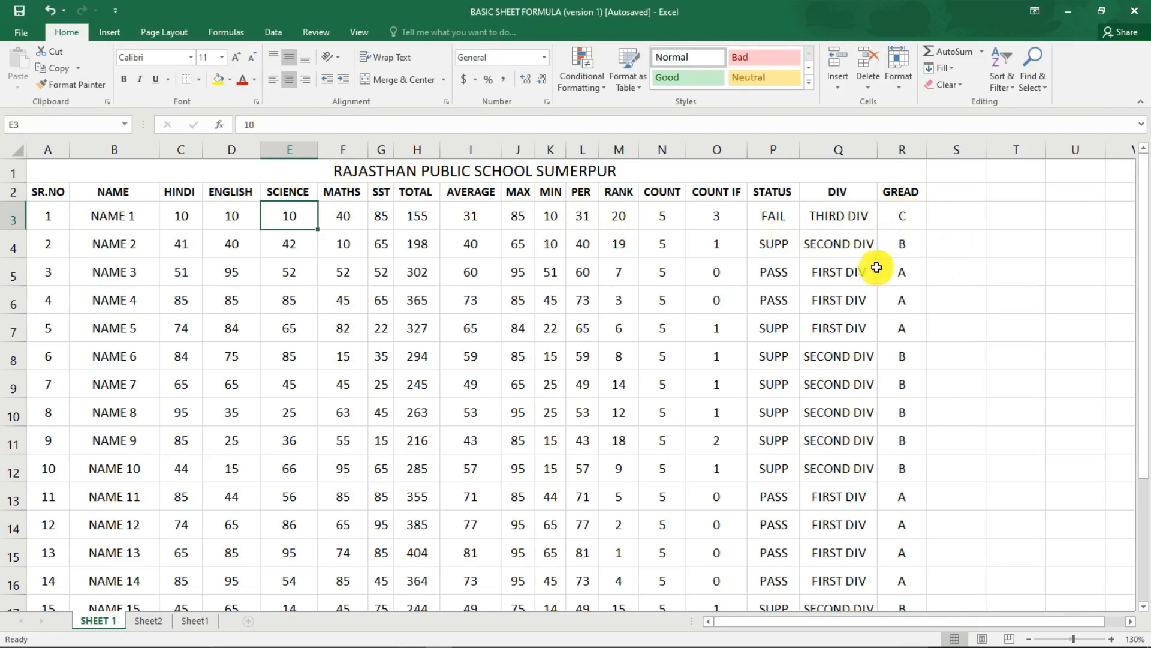
# Set NAME 1's marks to 50 in HINDI, 70 in ENGLISH and 99 in SCIENCE.
pyautogui.click(173, 211)
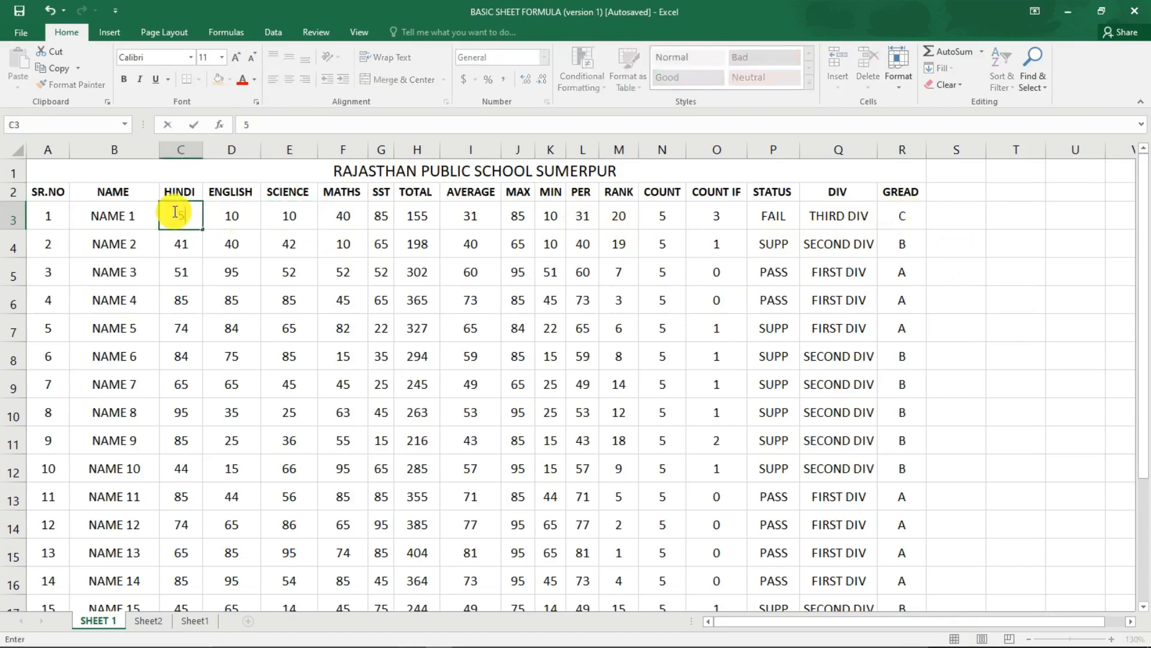
pyautogui.write('50')
pyautogui.press('Tab')
pyautogui.write('70')
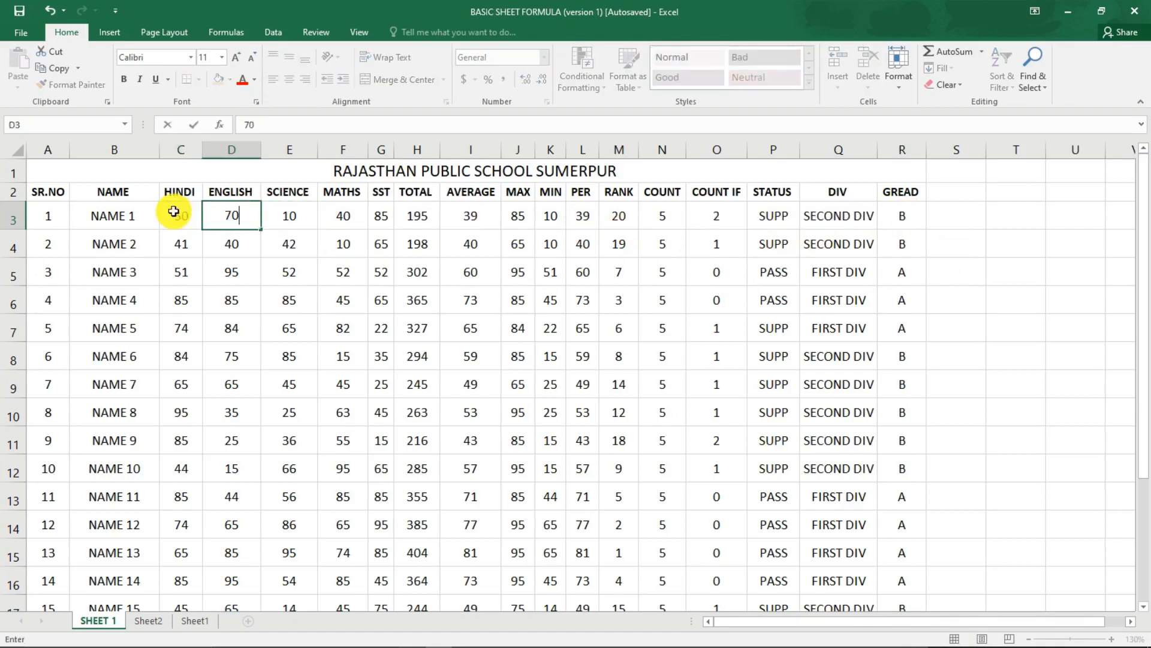
pyautogui.press('Tab')
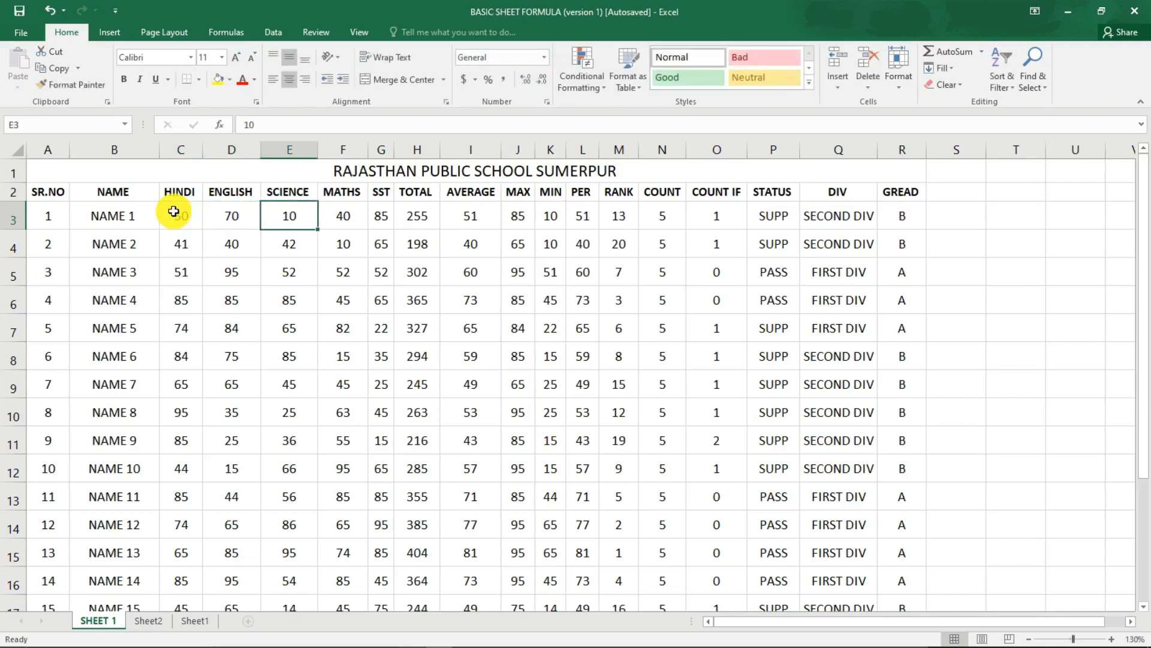
pyautogui.write('99')
pyautogui.press('Return')
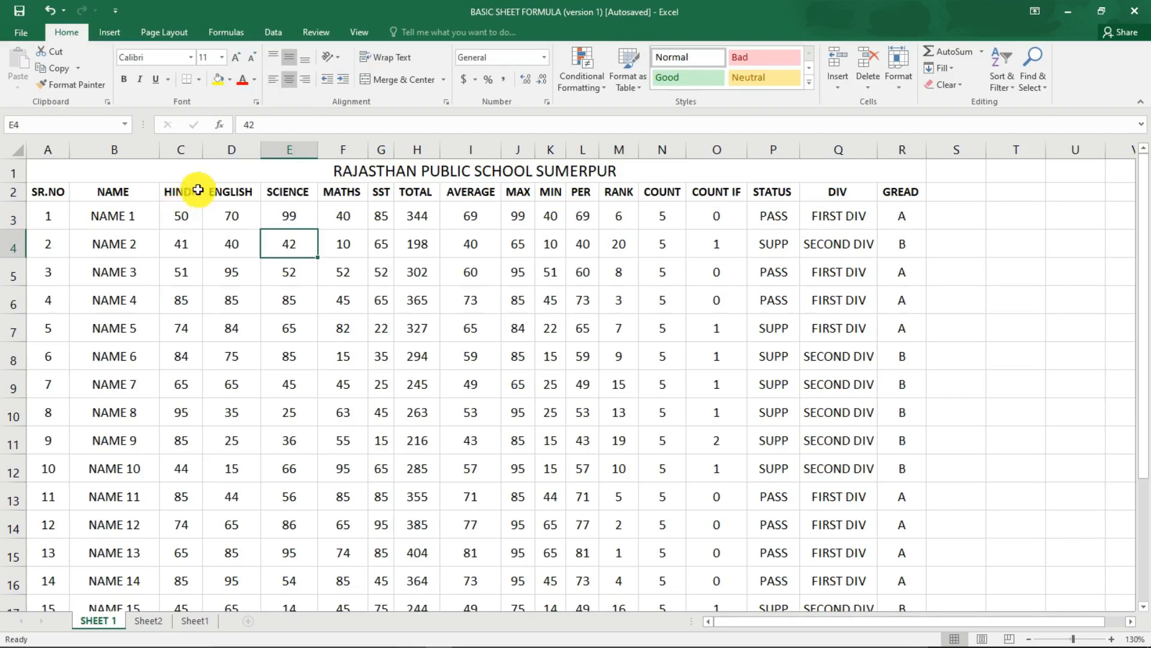
# Review the student rows down the marksheet and check the sheet's print preview.
pyautogui.scroll(-1, 320, 301)
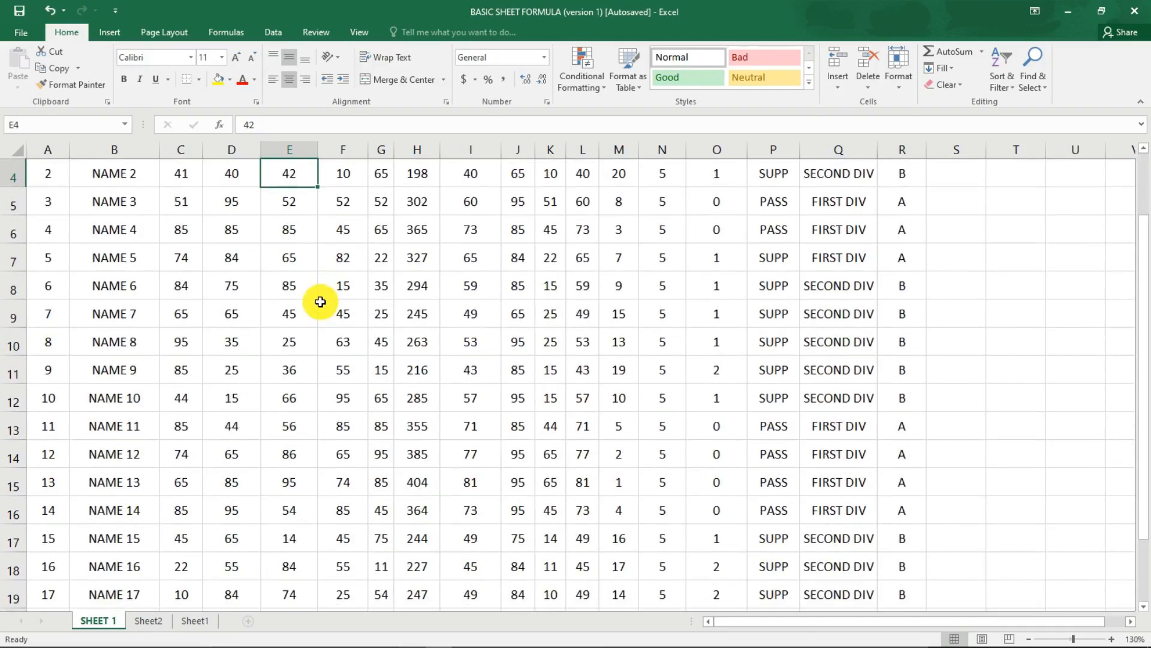
pyautogui.scroll(-2, 414, 358)
pyautogui.scroll(4, 417, 358)
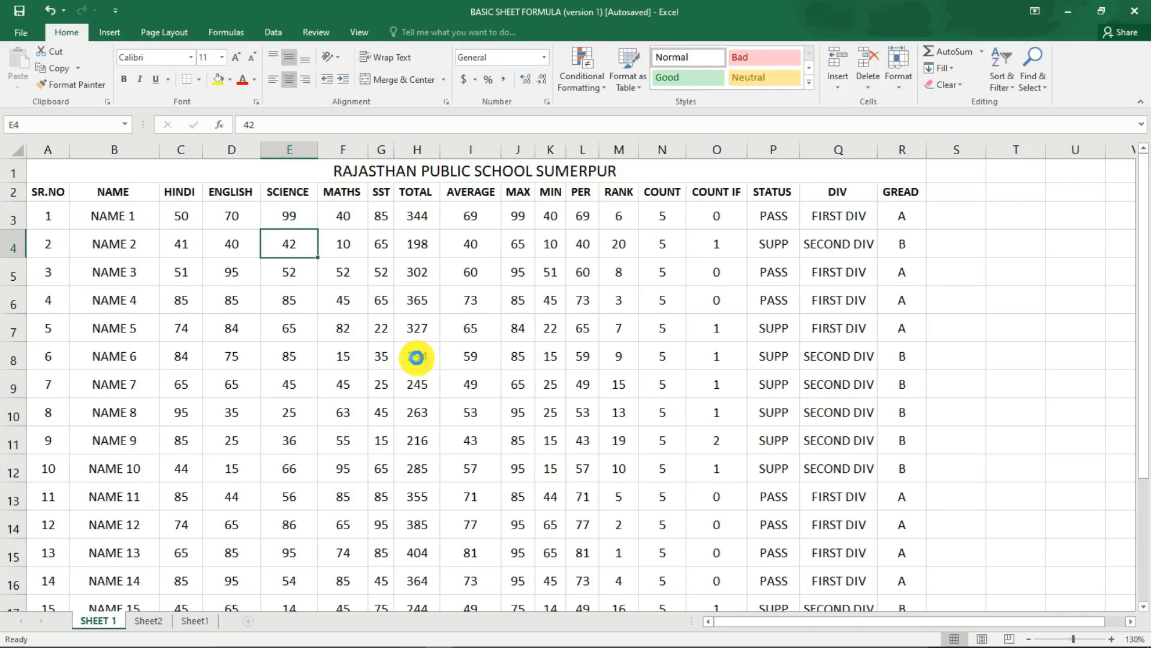
pyautogui.hotkey('ctrl', 'p')
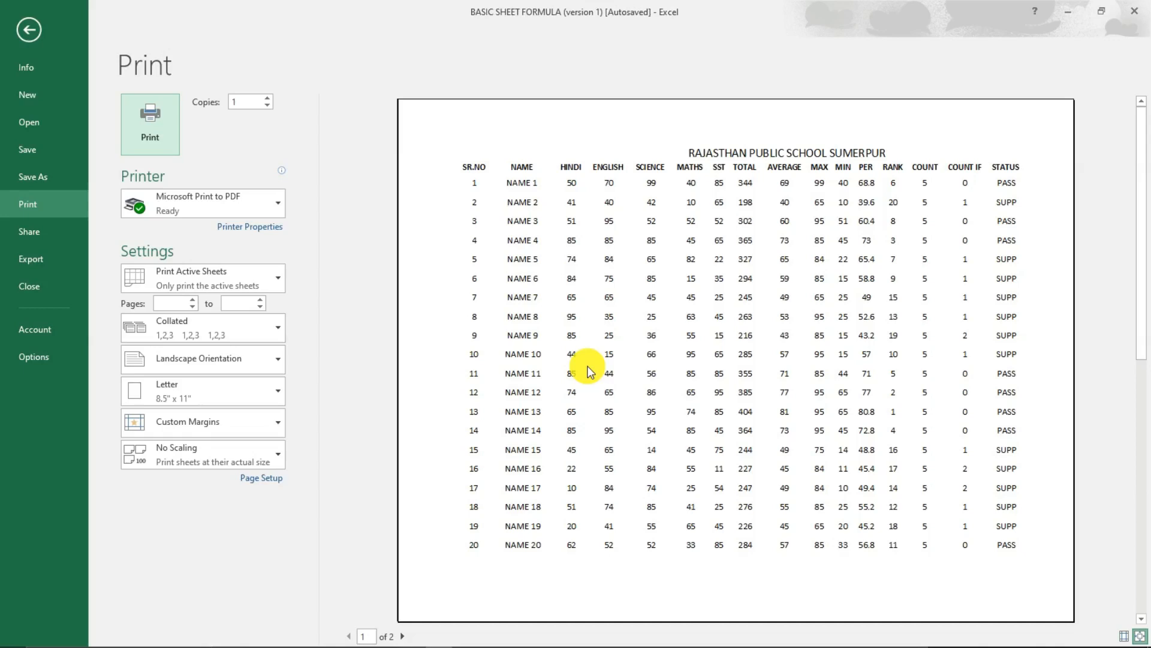
pyautogui.press('Escape')
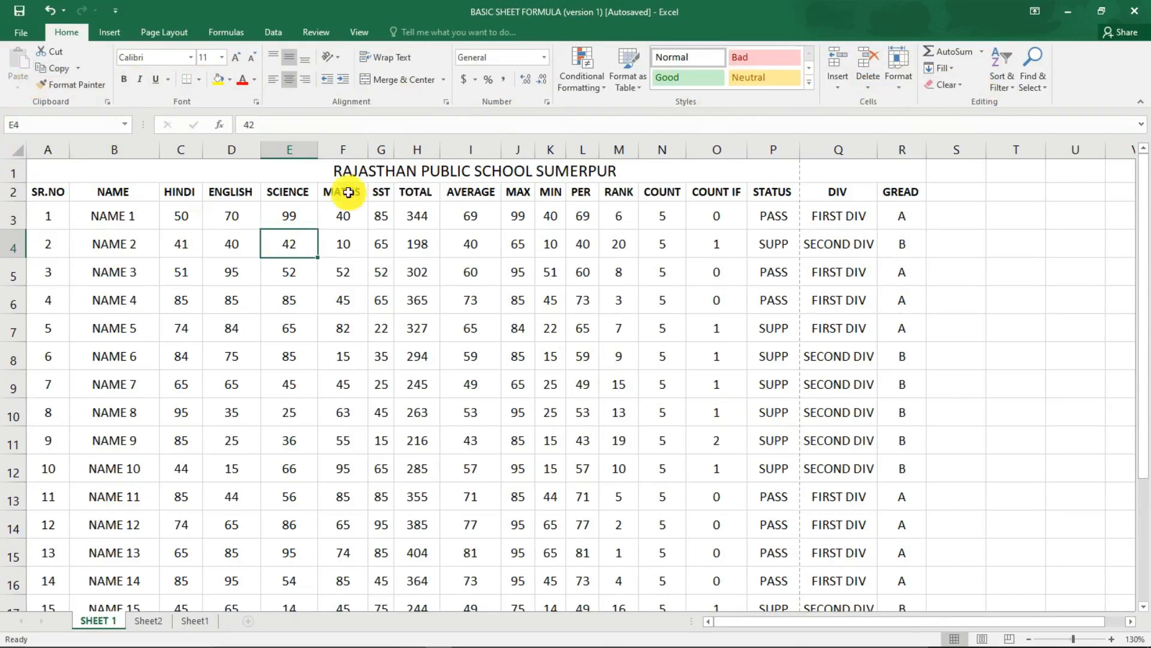
# Make the school name title in row 1 bold and italic, and increase its font size by two steps.
pyautogui.click(306, 172)
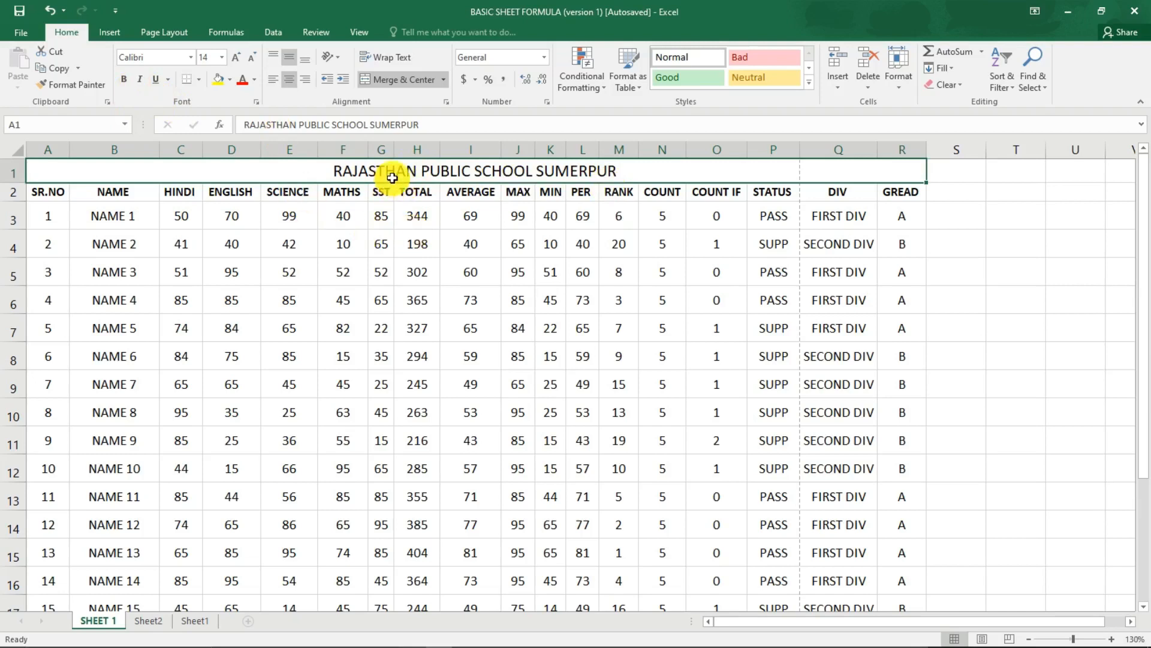
pyautogui.click(124, 79)
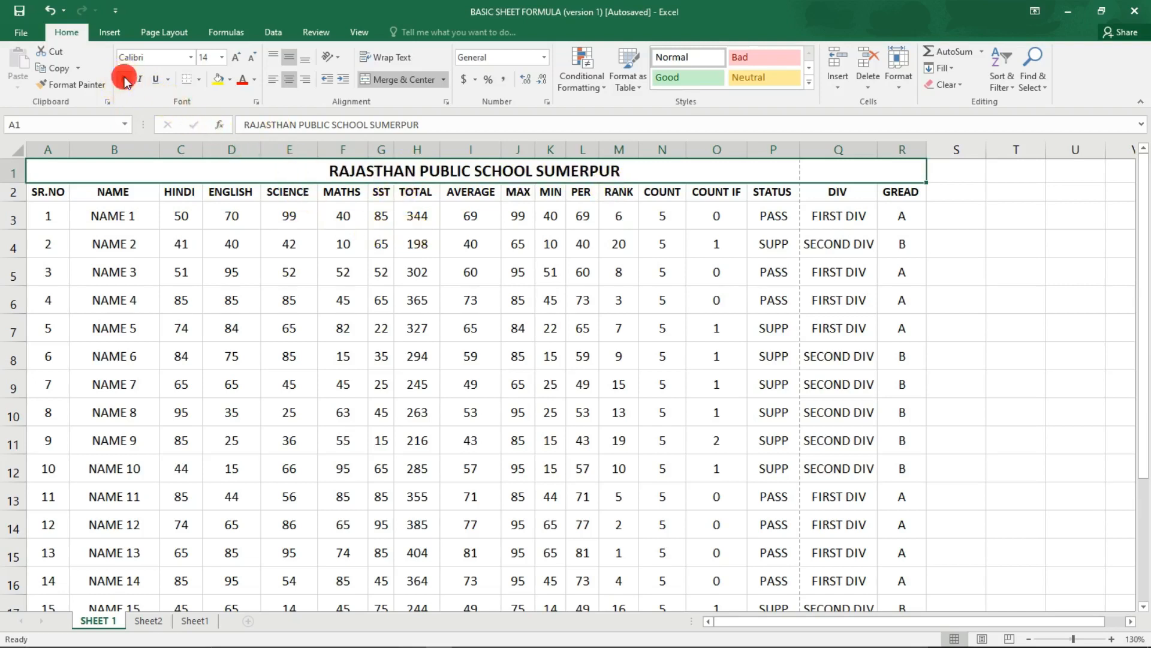
pyautogui.click(142, 80)
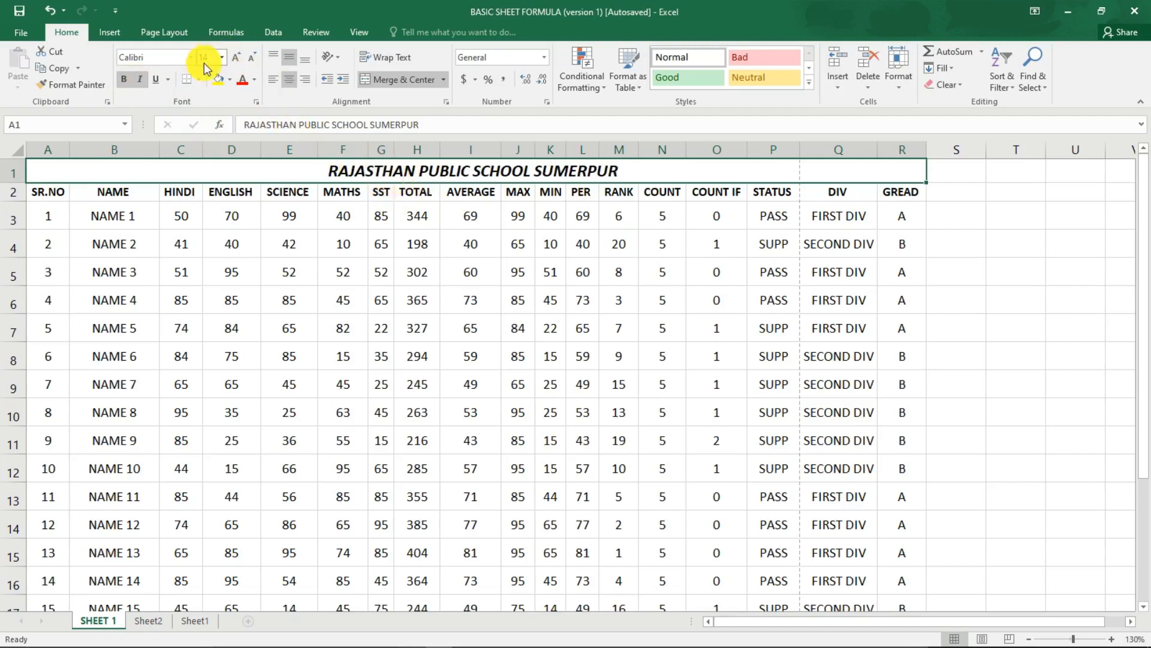
pyautogui.click(235, 58)
pyautogui.click(235, 58)
pyautogui.click(362, 255)
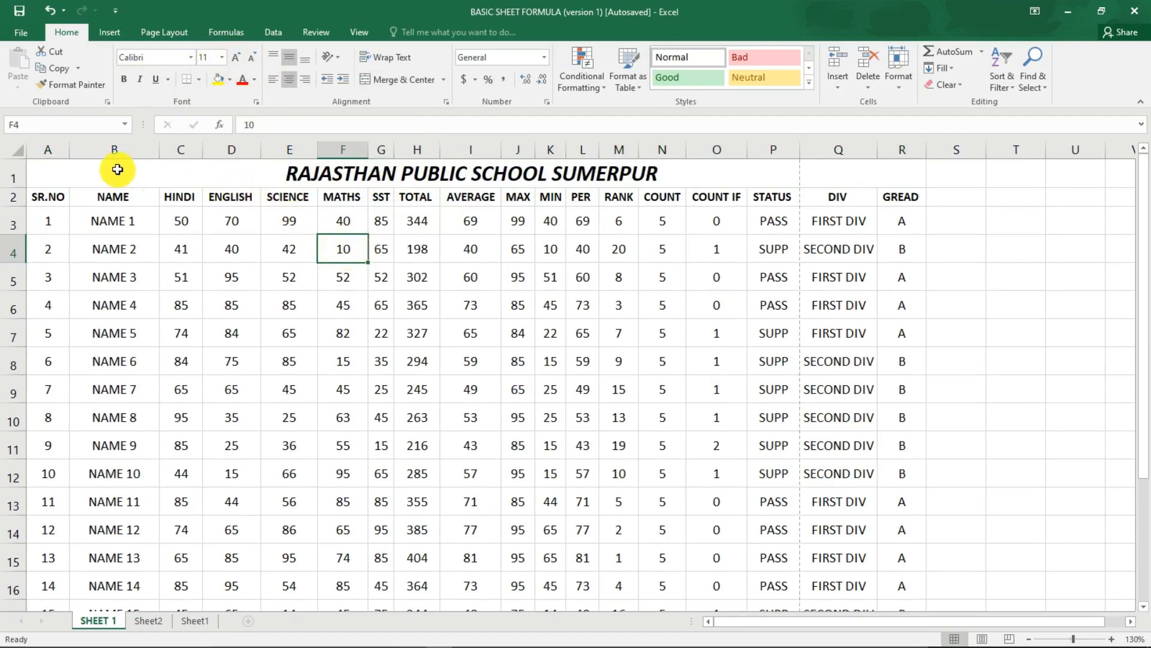
# Fill the school name title cell in row 1 with black and set its text colour to white.
pyautogui.click(202, 171)
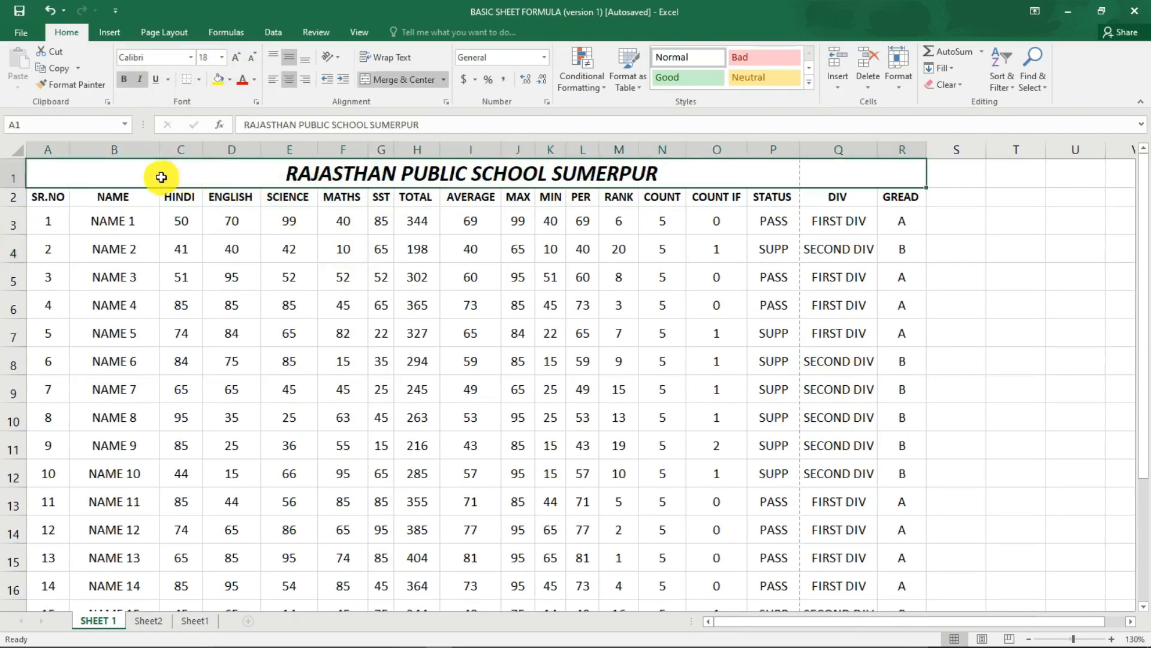
pyautogui.click(231, 79)
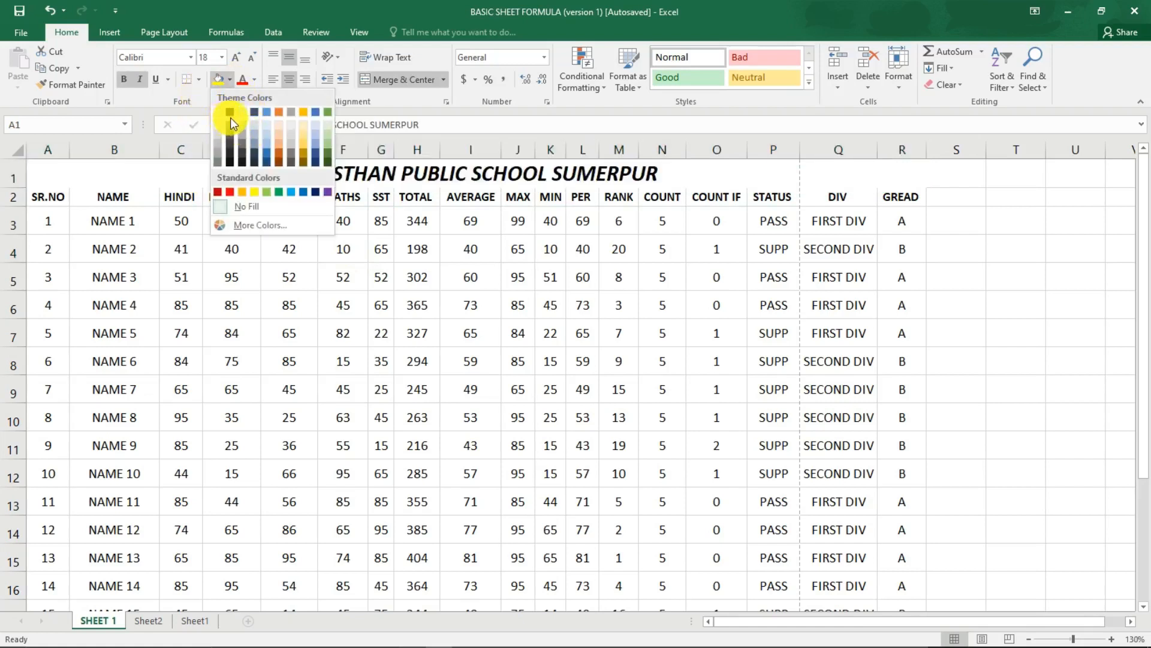
pyautogui.click(229, 113)
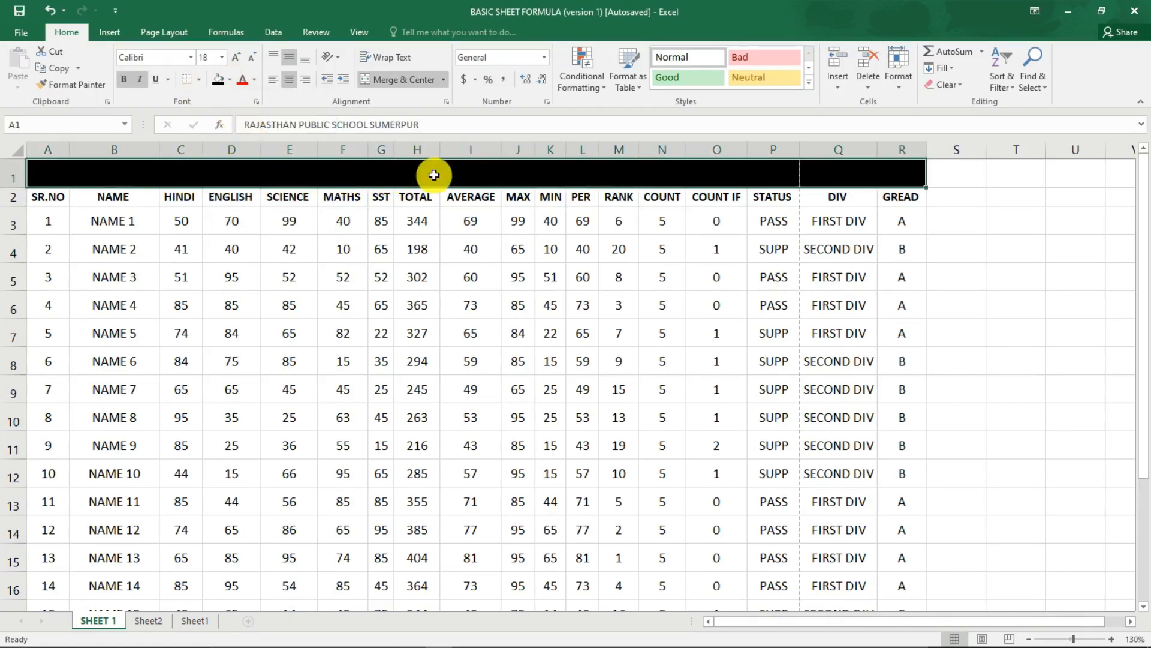
pyautogui.click(255, 80)
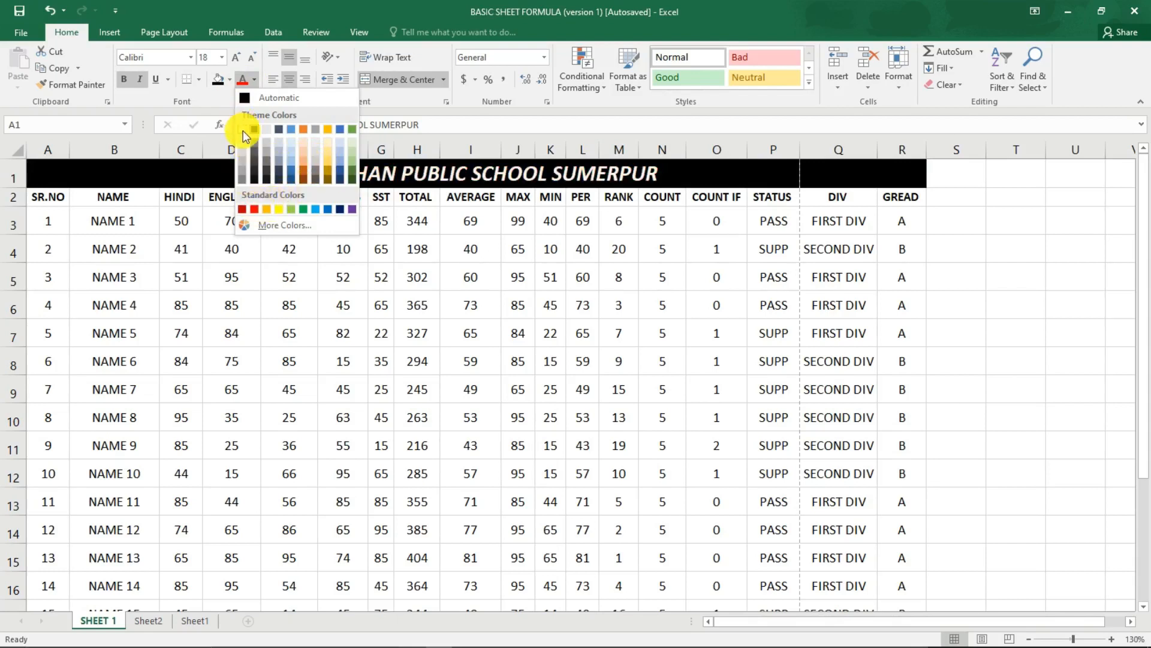
pyautogui.click(246, 137)
pyautogui.click(269, 210)
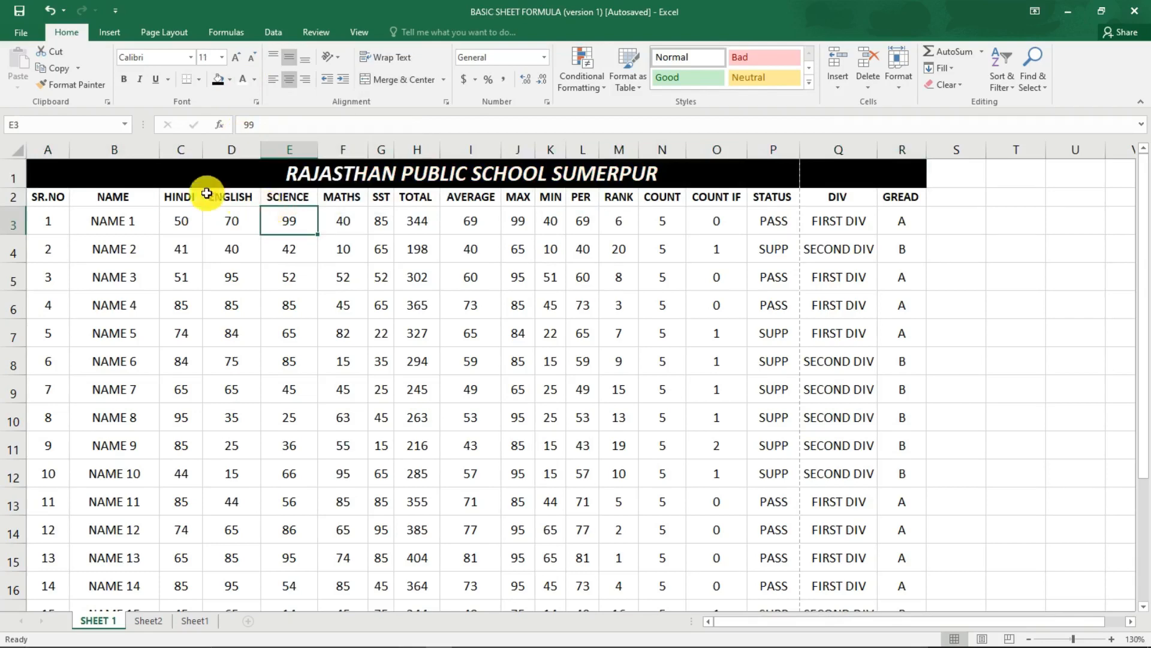
# Apply all borders to the whole table below the title, from the SR.NO header to the last student's GREAD cell (A2:R22).
pyautogui.scroll(-2, 177, 255)
pyautogui.scroll(-3, 180, 259)
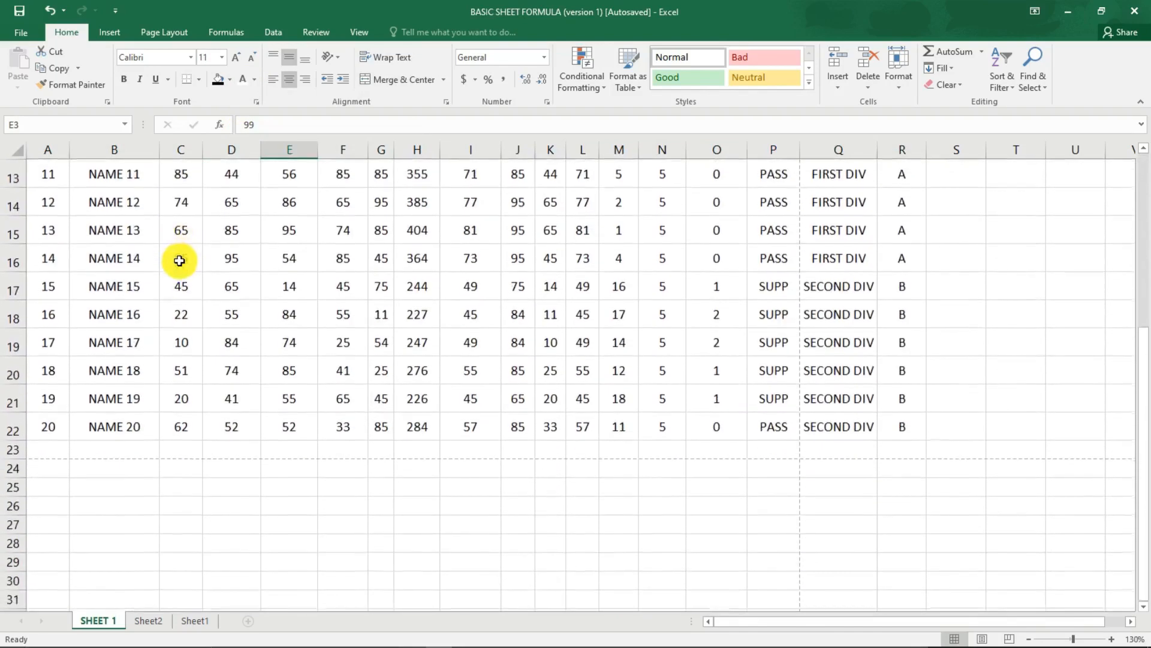
pyautogui.scroll(1, 712, 429)
pyautogui.scroll(3, 125, 310)
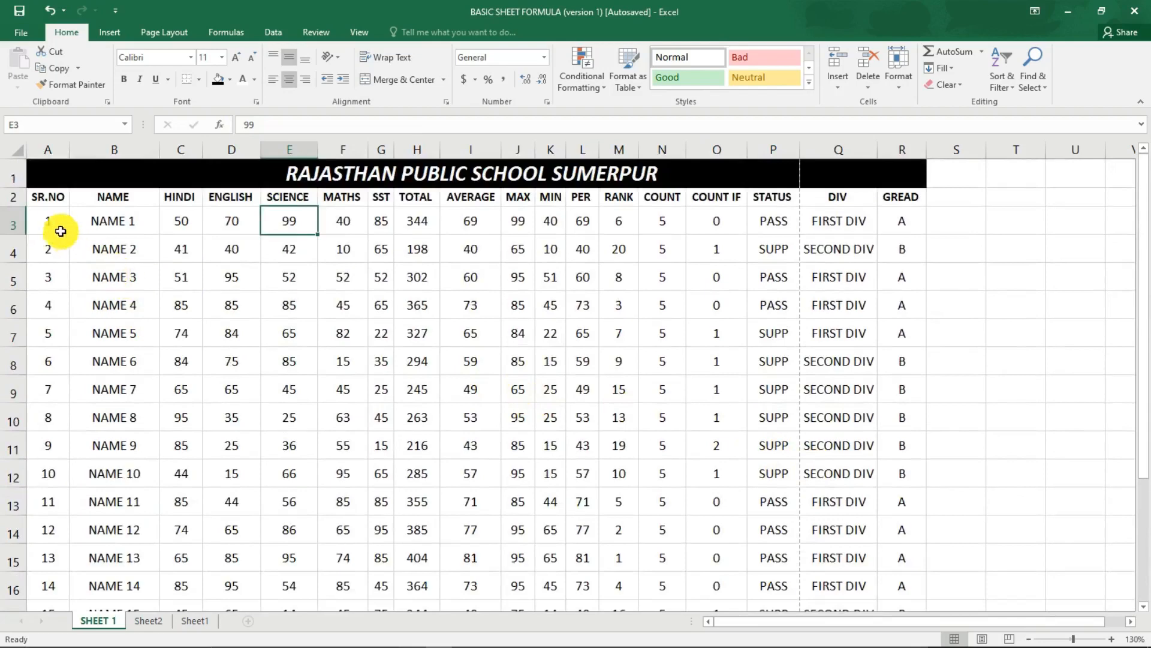
pyautogui.click(48, 197)
pyautogui.moveTo(84, 221); pyautogui.dragTo(909, 556)
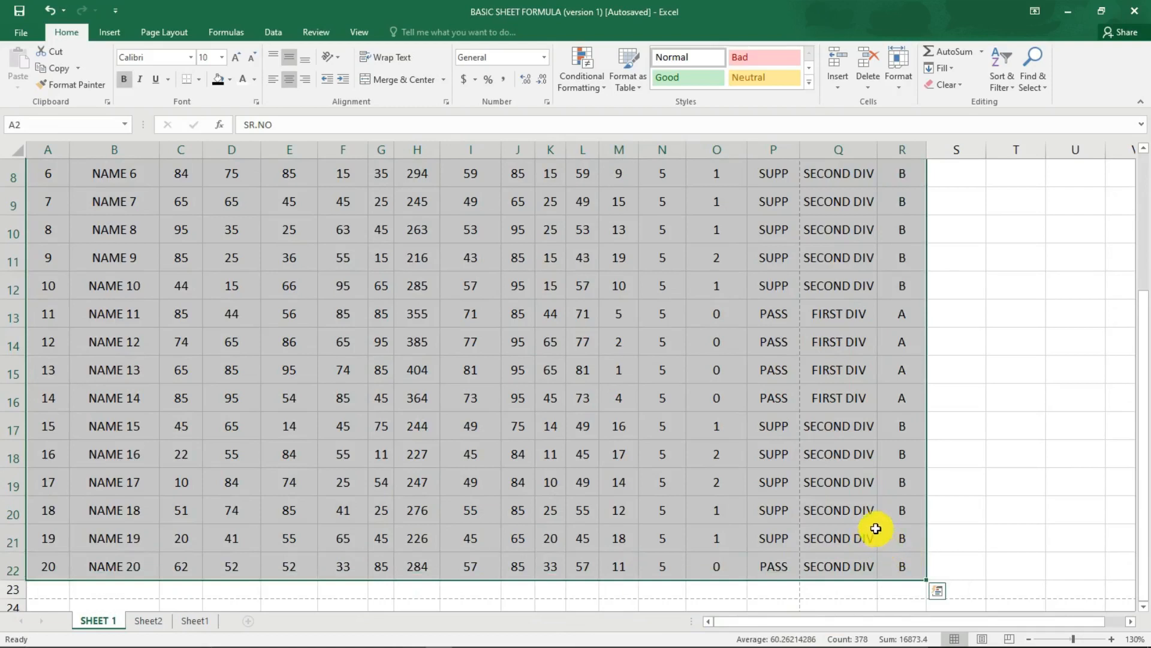
pyautogui.click(201, 80)
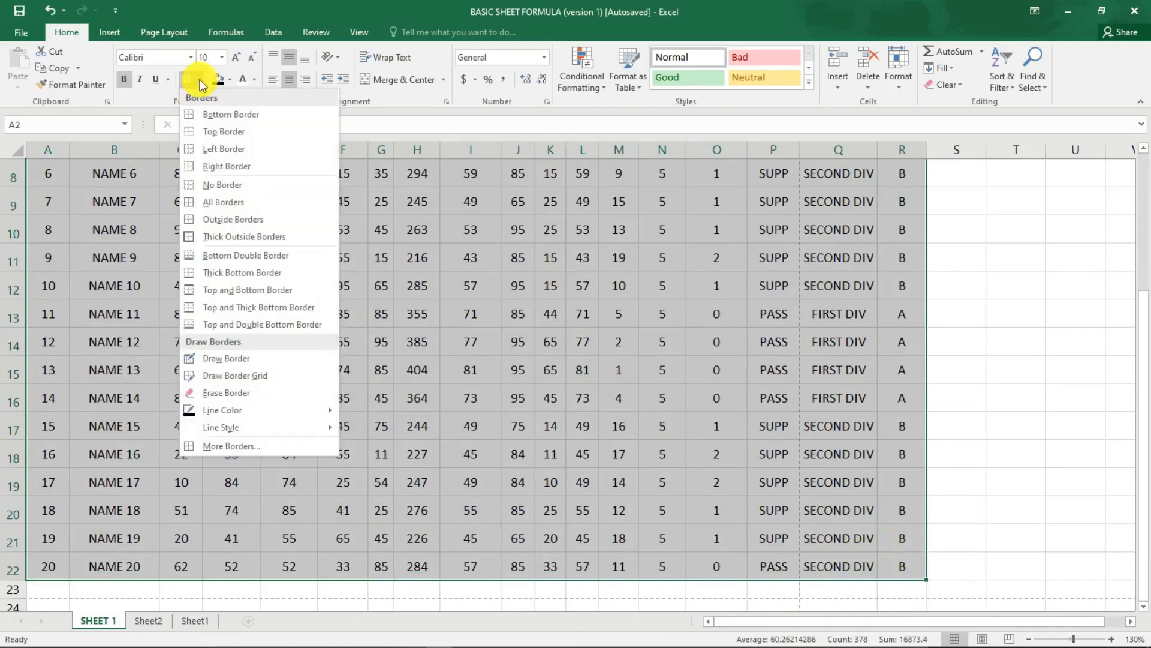
pyautogui.click(217, 207)
pyautogui.scroll(3, 285, 254)
pyautogui.click(414, 279)
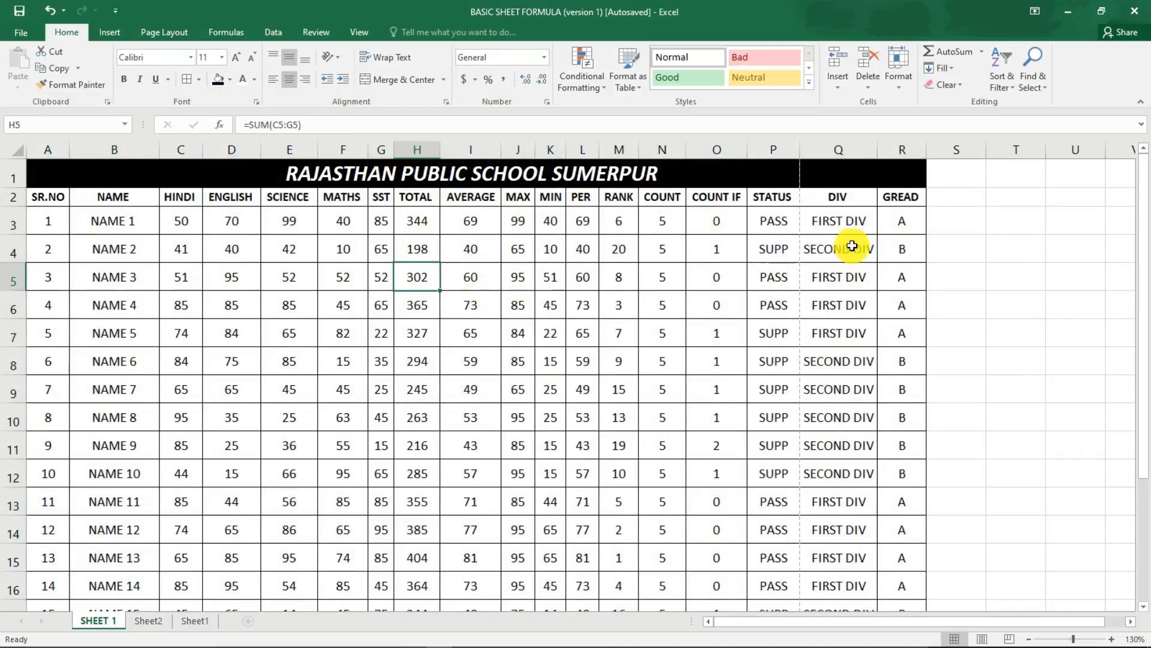
# Select the bordered table from the SR.NO header through the last student's GREAD cell (A2:R22).
pyautogui.scroll(-1, 360, 256)
pyautogui.scroll(1, 360, 256)
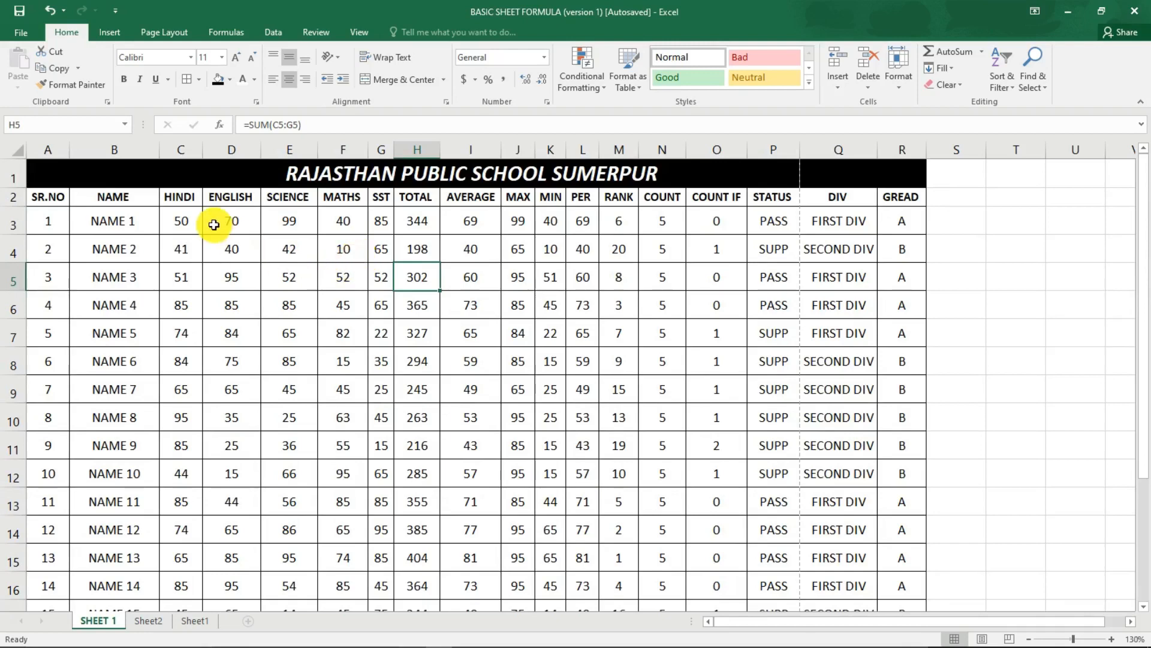
pyautogui.scroll(-1, 214, 225)
pyautogui.scroll(1, 214, 225)
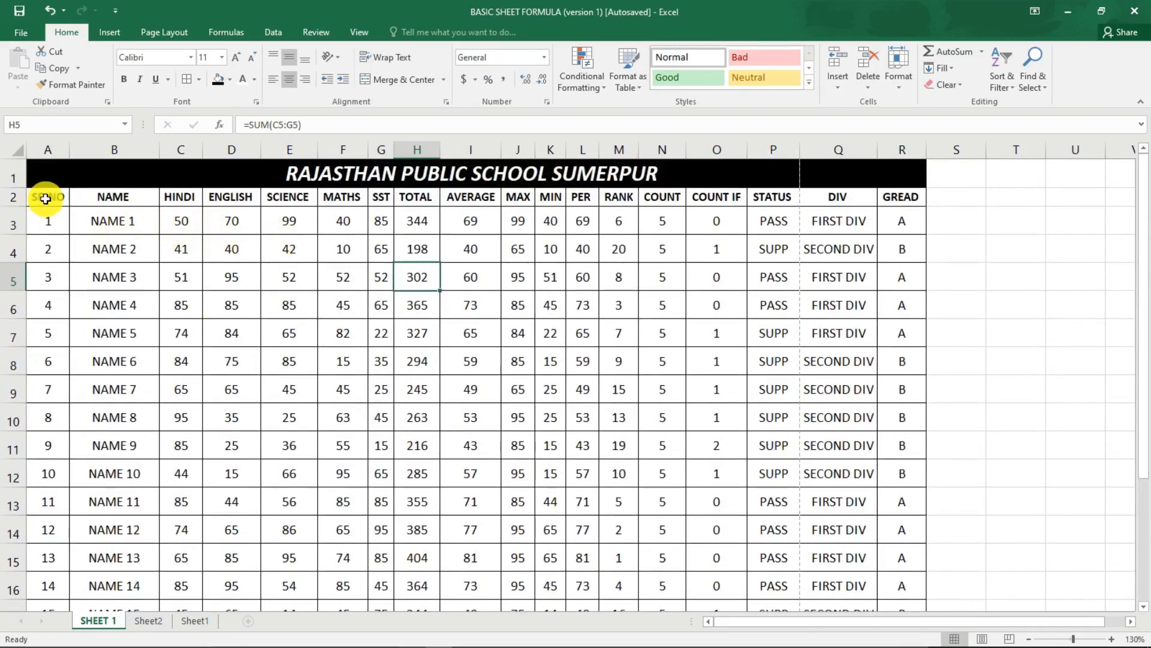
pyautogui.moveTo(46, 197); pyautogui.dragTo(901, 560)
pyautogui.scroll(3, 702, 501)
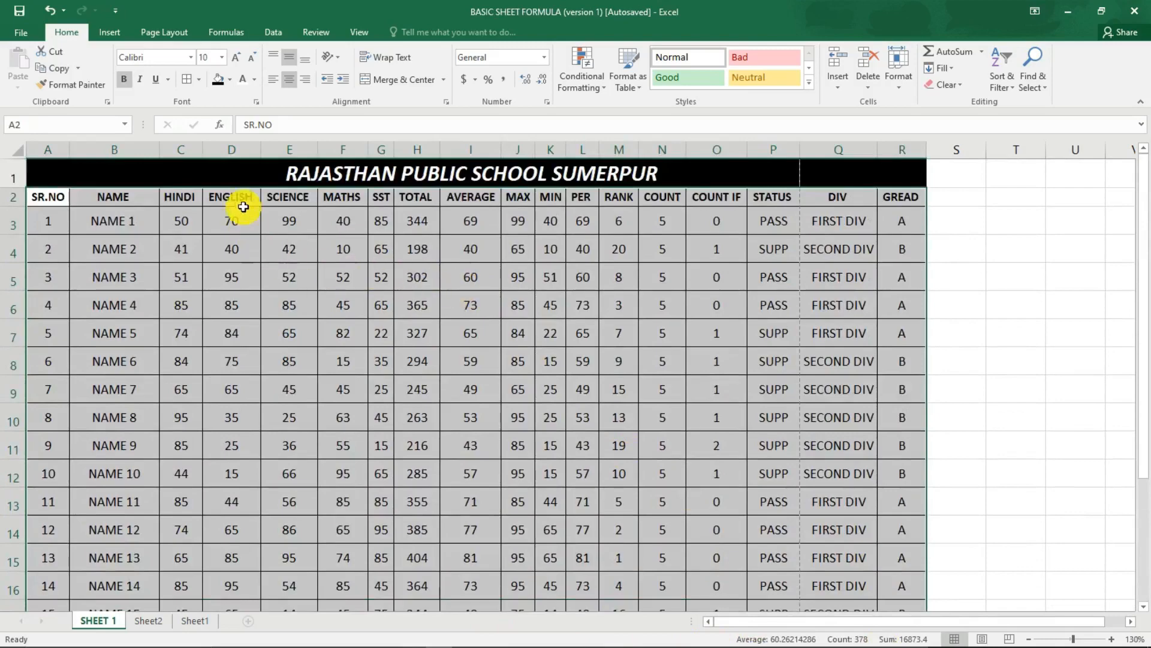
pyautogui.click(230, 80)
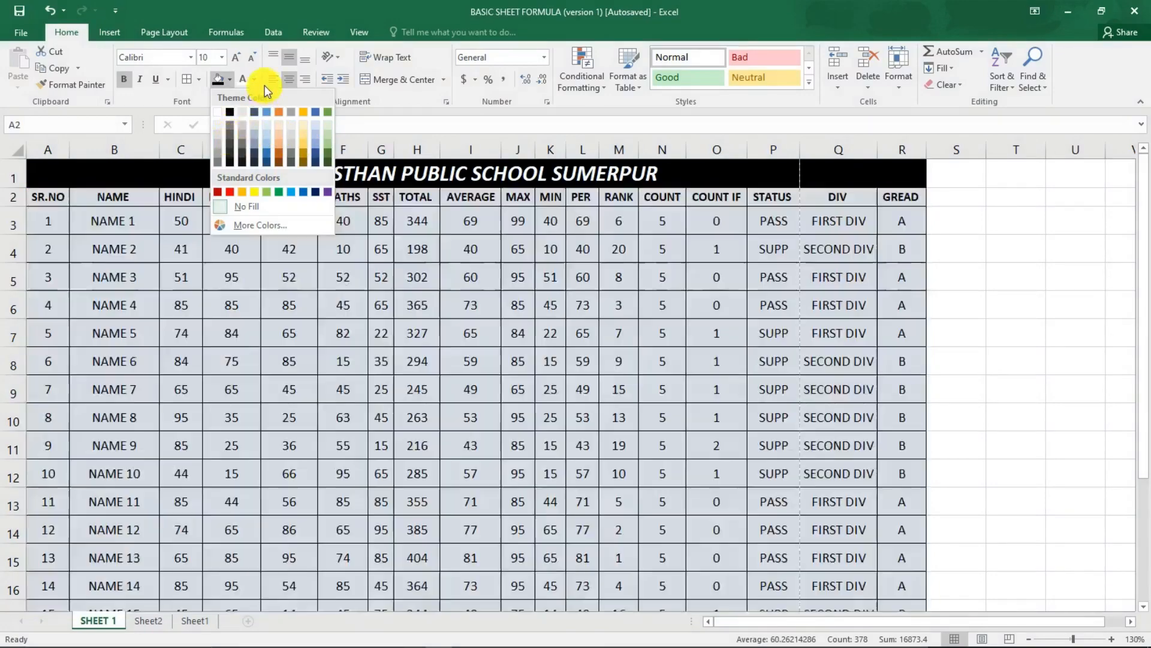
pyautogui.click(230, 79)
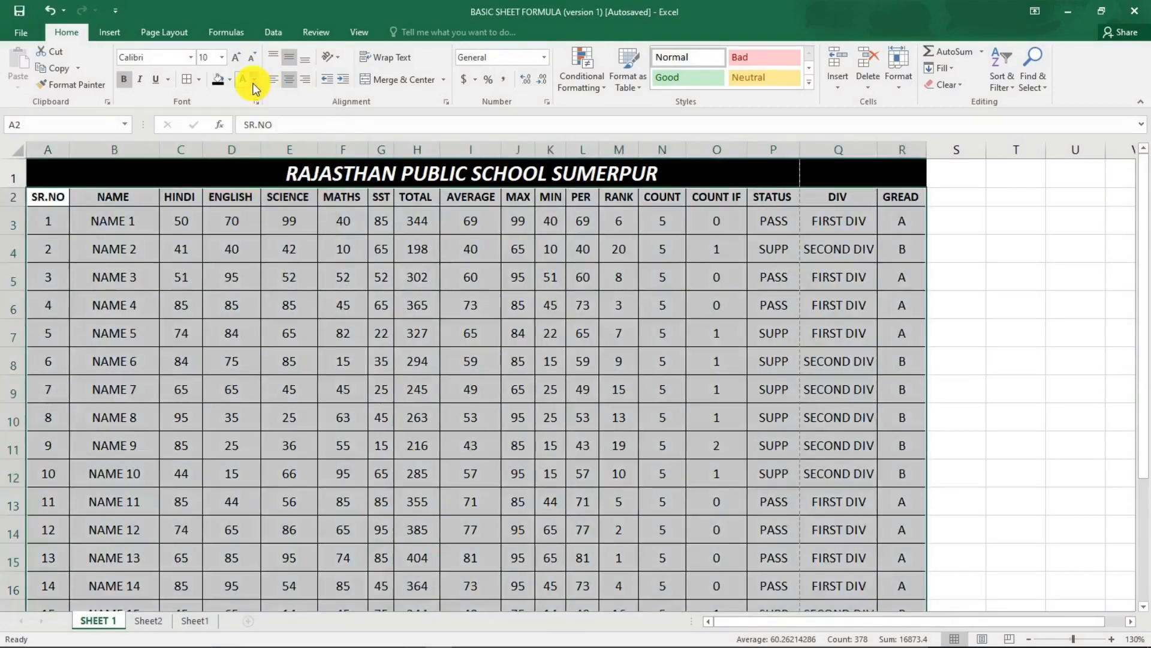
pyautogui.click(254, 79)
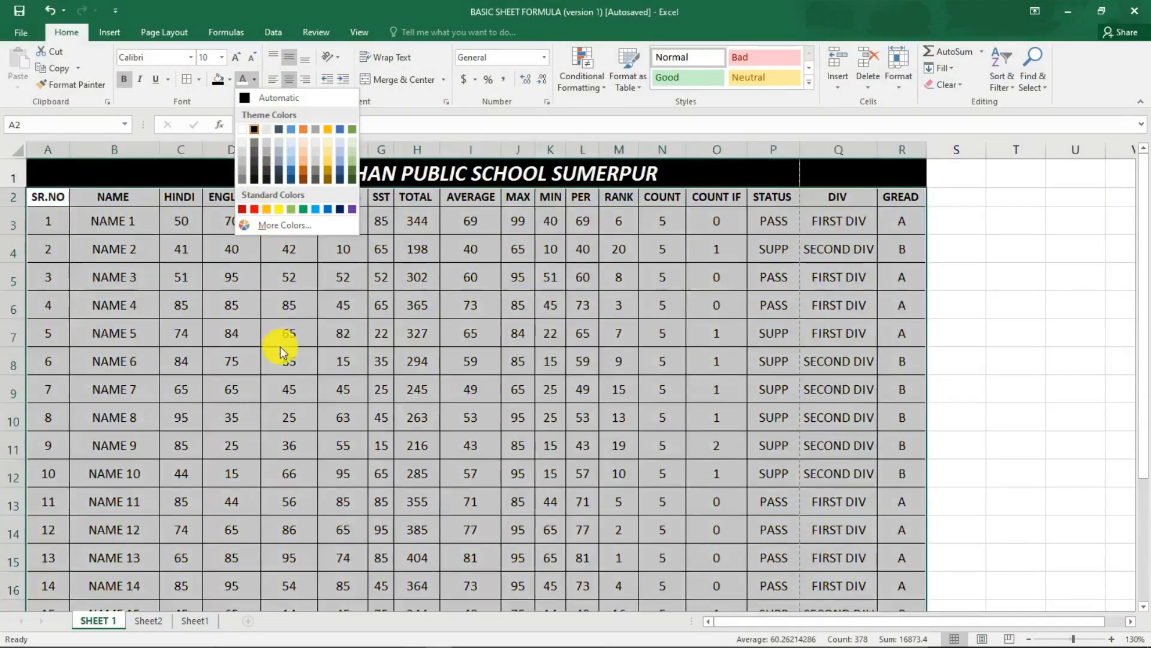
pyautogui.click(279, 343)
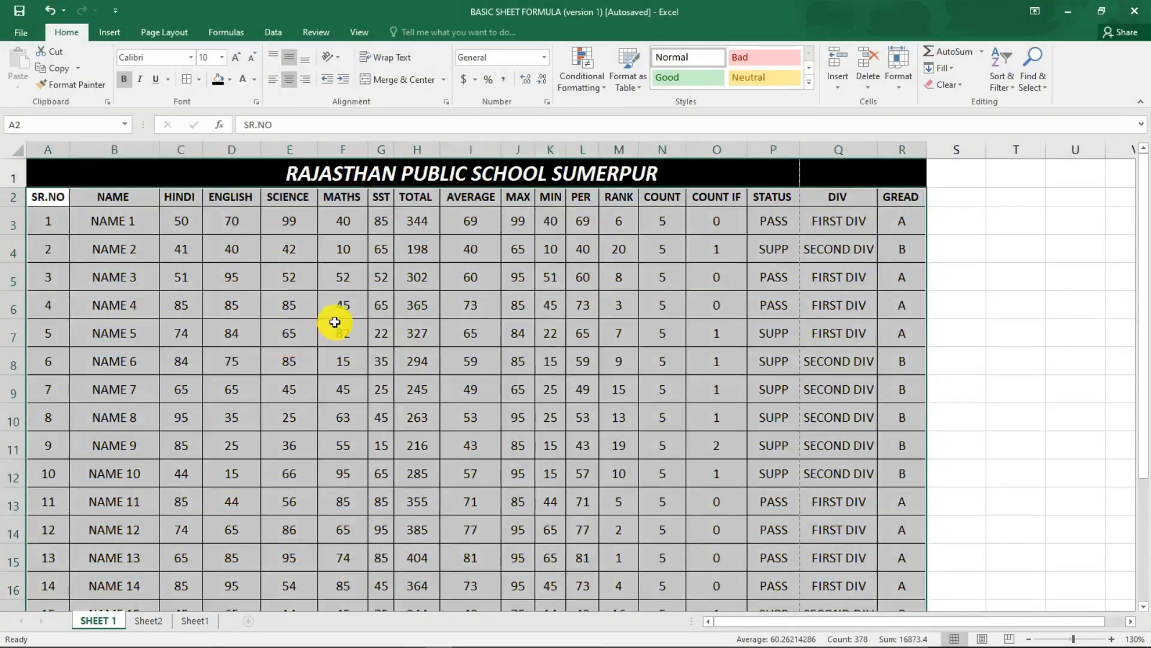
# Apply the Red-Yellow-Green colour scale conditional formatting to the selected table, with high values red and low values green.
pyautogui.click(582, 87)
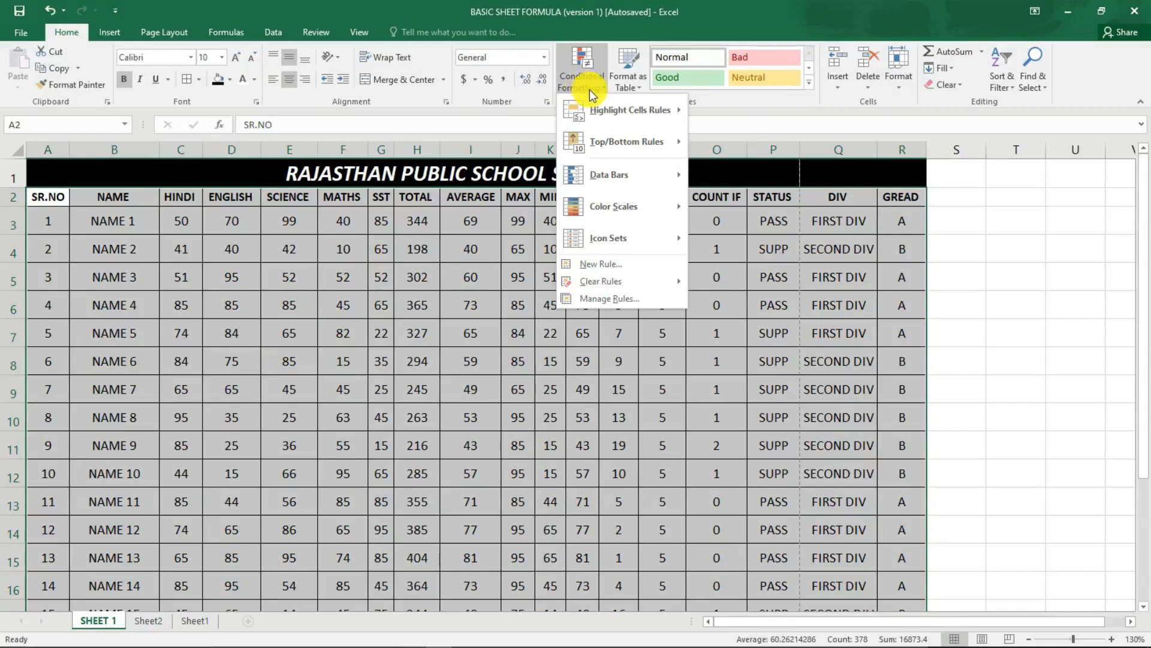
pyautogui.moveTo(602, 190)
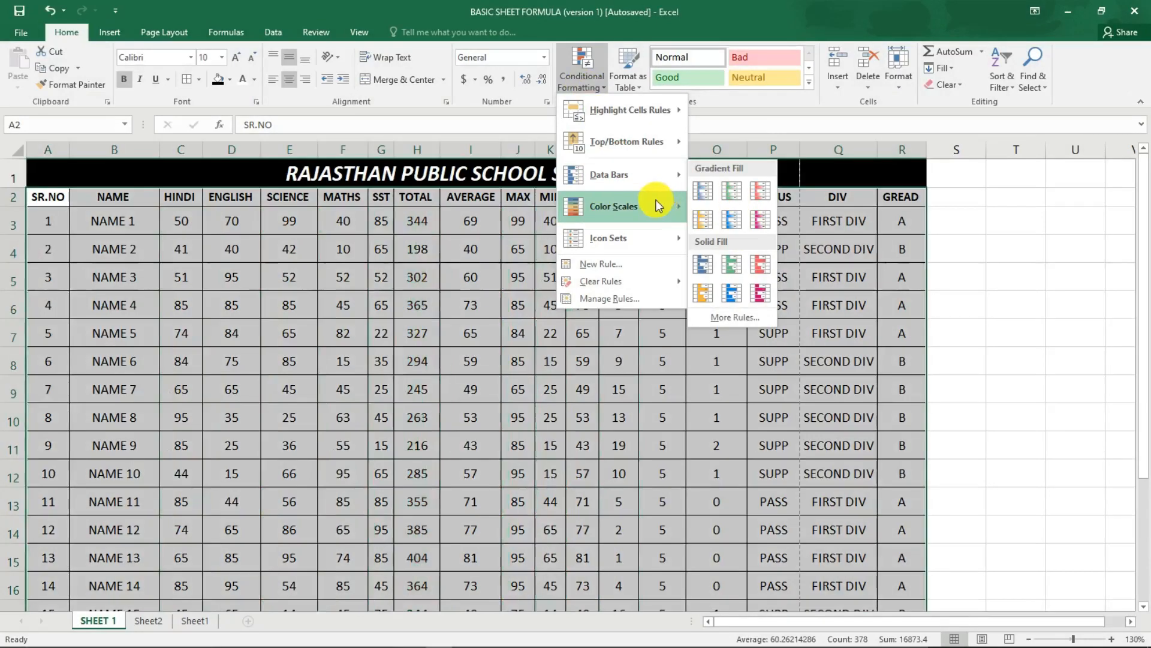
pyautogui.moveTo(659, 204)
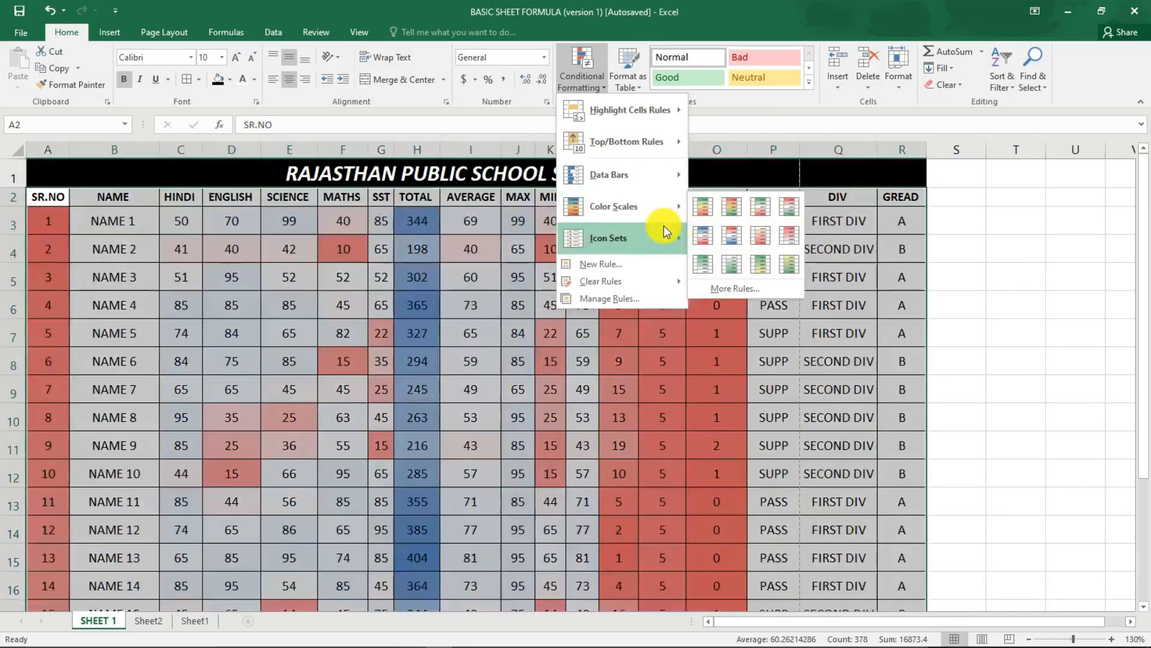
pyautogui.moveTo(632, 235)
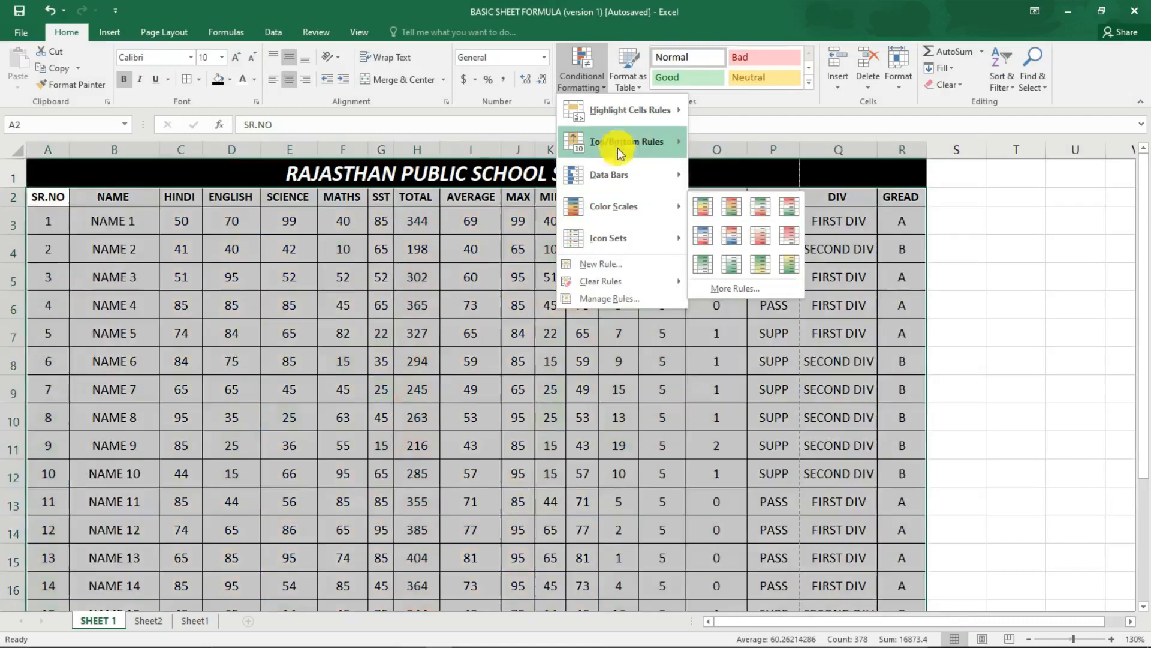
pyautogui.moveTo(608, 127)
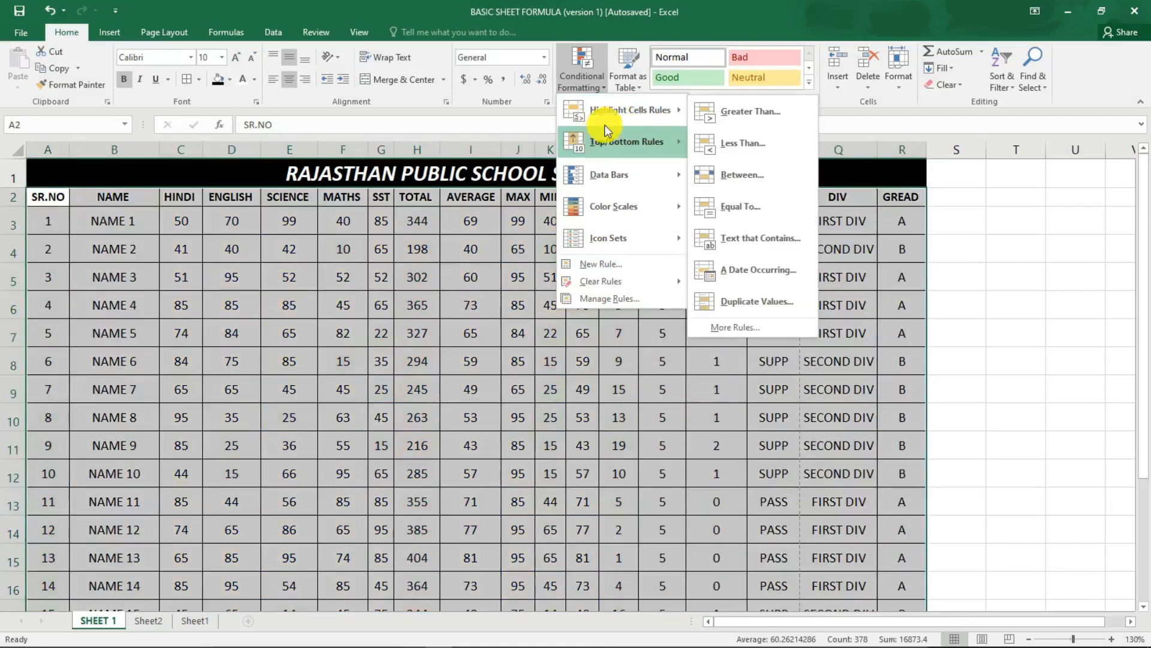
pyautogui.moveTo(649, 146)
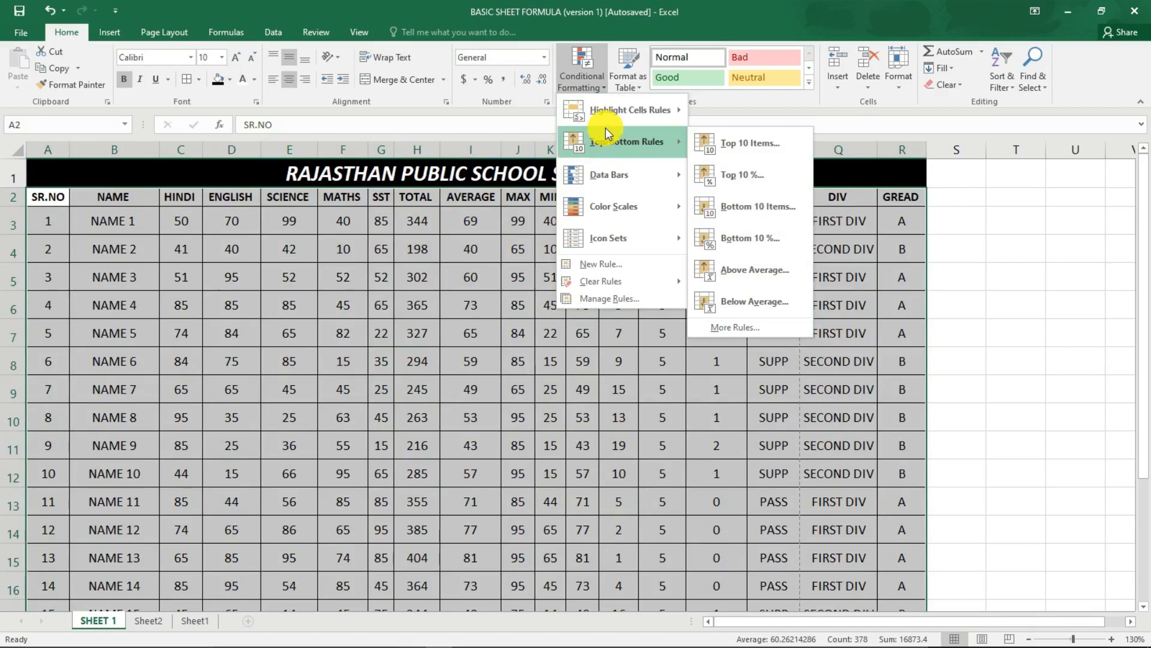
pyautogui.moveTo(605, 123)
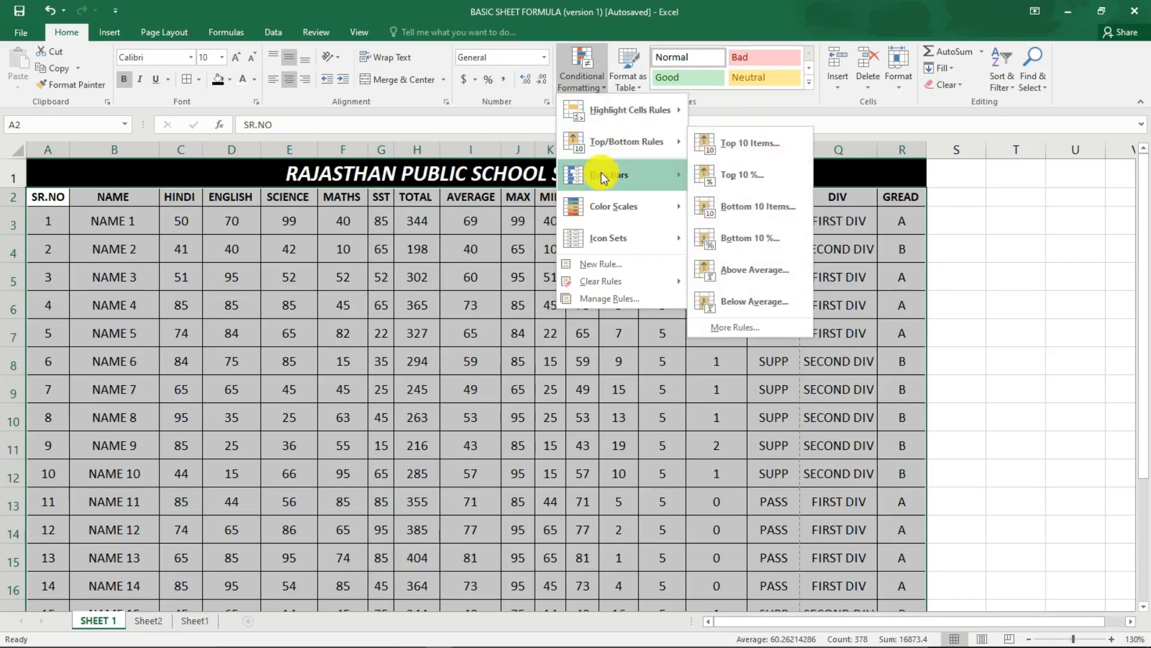
pyautogui.moveTo(585, 215)
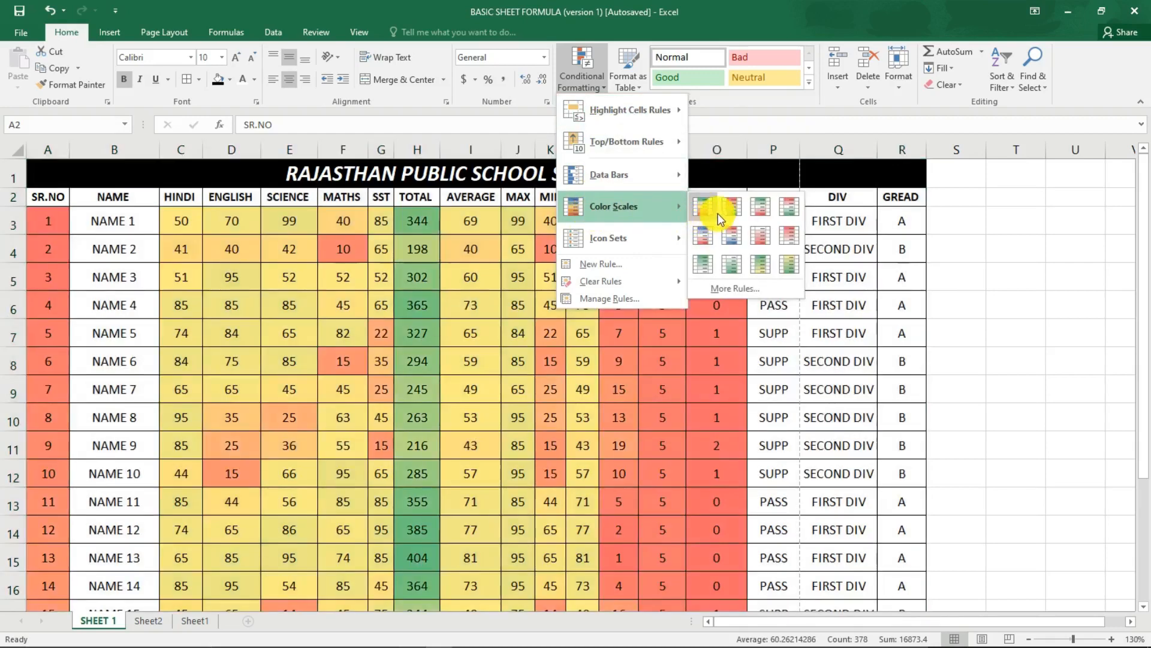
pyautogui.click(722, 212)
pyautogui.click(382, 249)
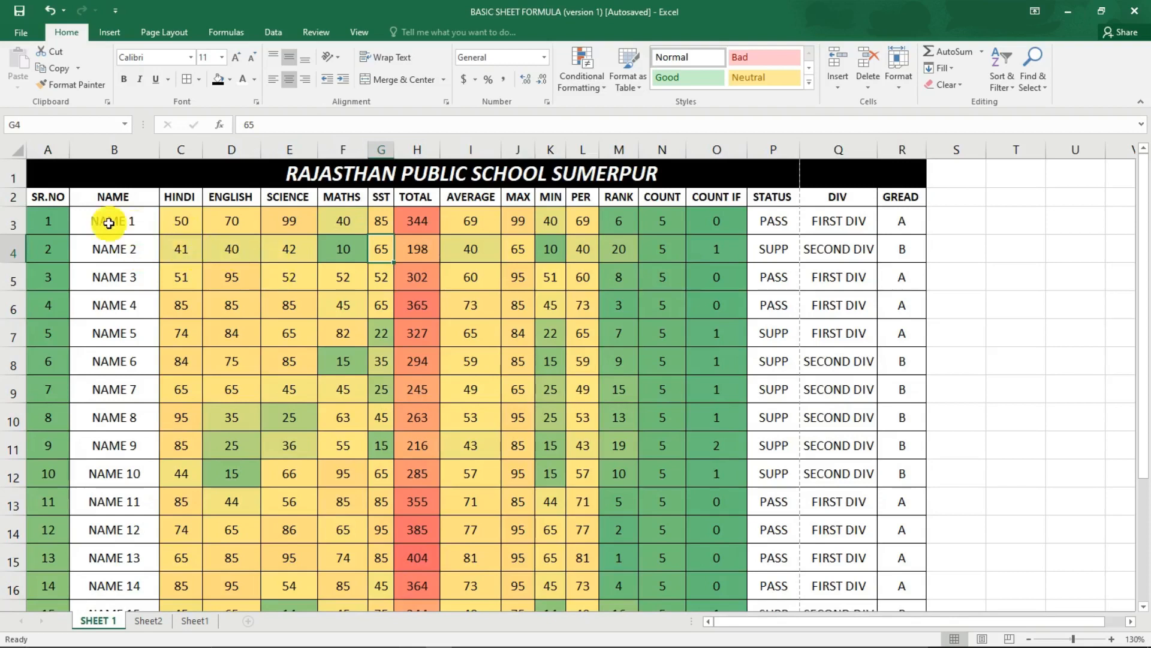
# Review the colour scale shading across all student rows of the marksheet.
pyautogui.moveTo(110, 222); pyautogui.dragTo(115, 309)
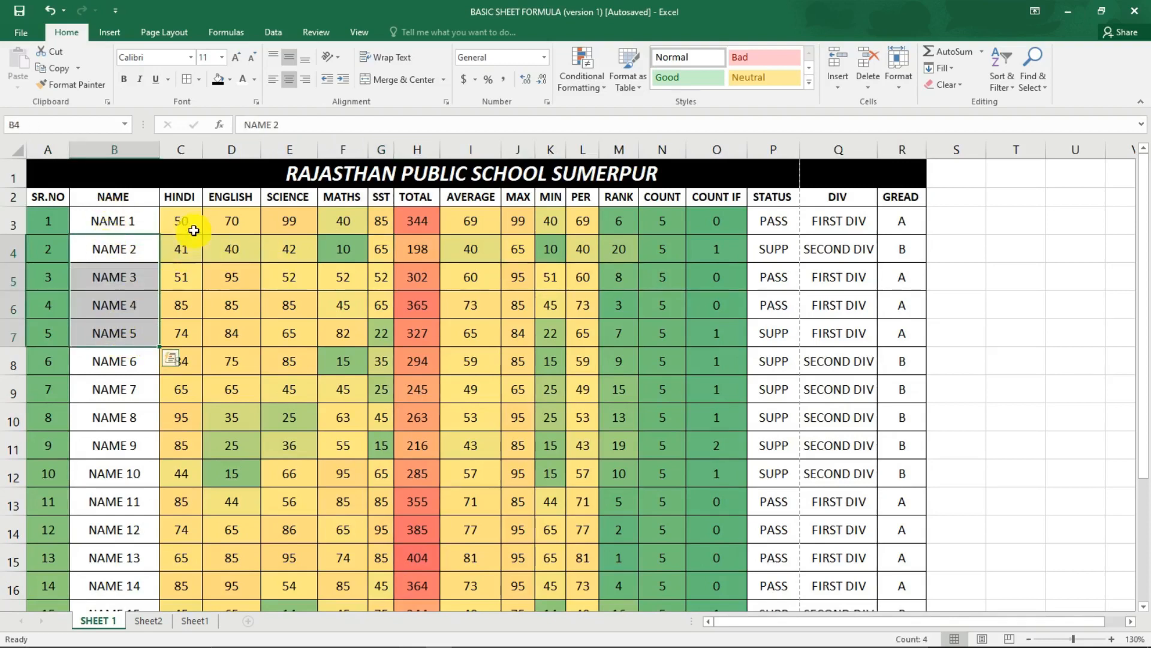
pyautogui.click(194, 230)
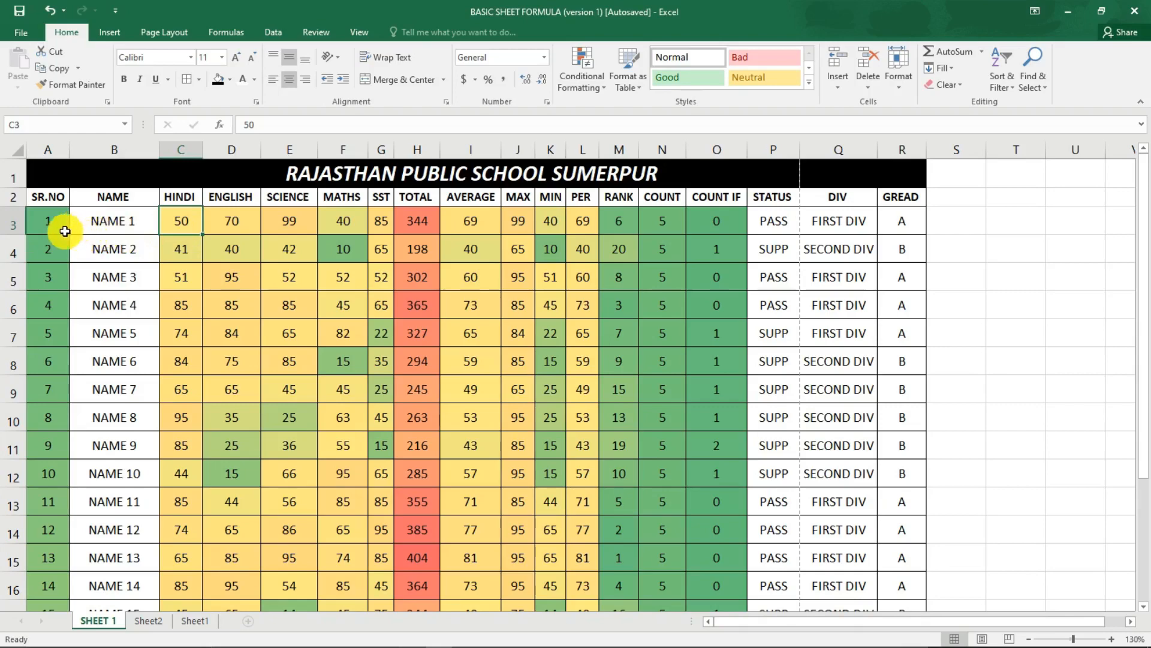
pyautogui.scroll(-1, 58, 239)
pyautogui.scroll(-5, 48, 300)
pyautogui.scroll(5, 38, 303)
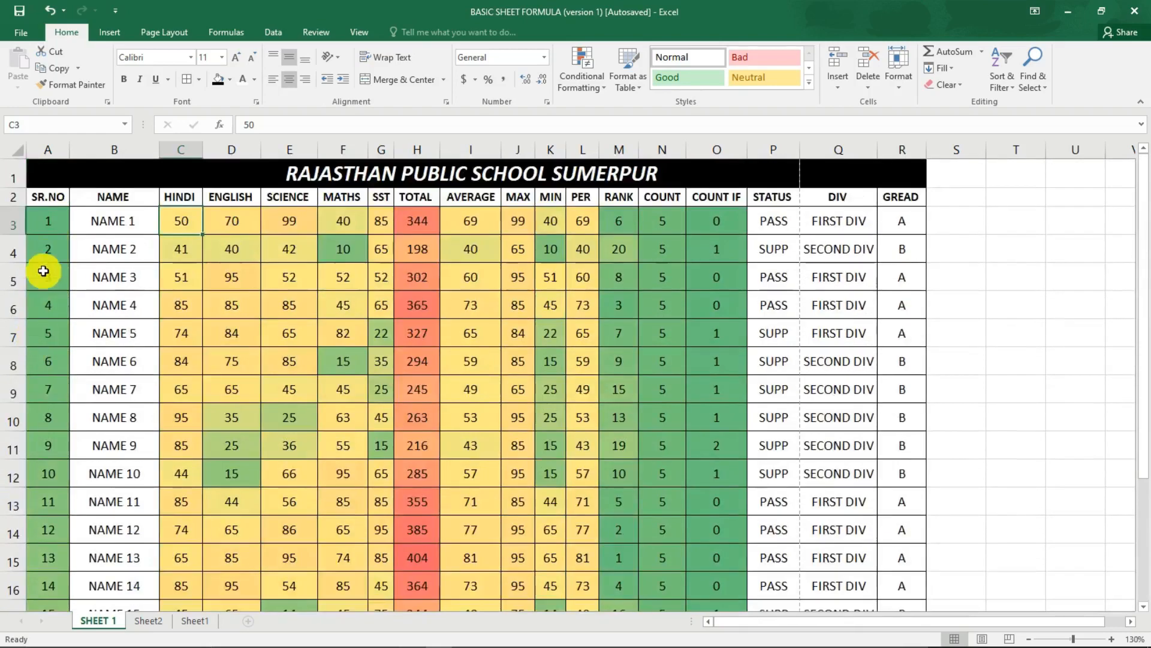
pyautogui.scroll(-5, 47, 221)
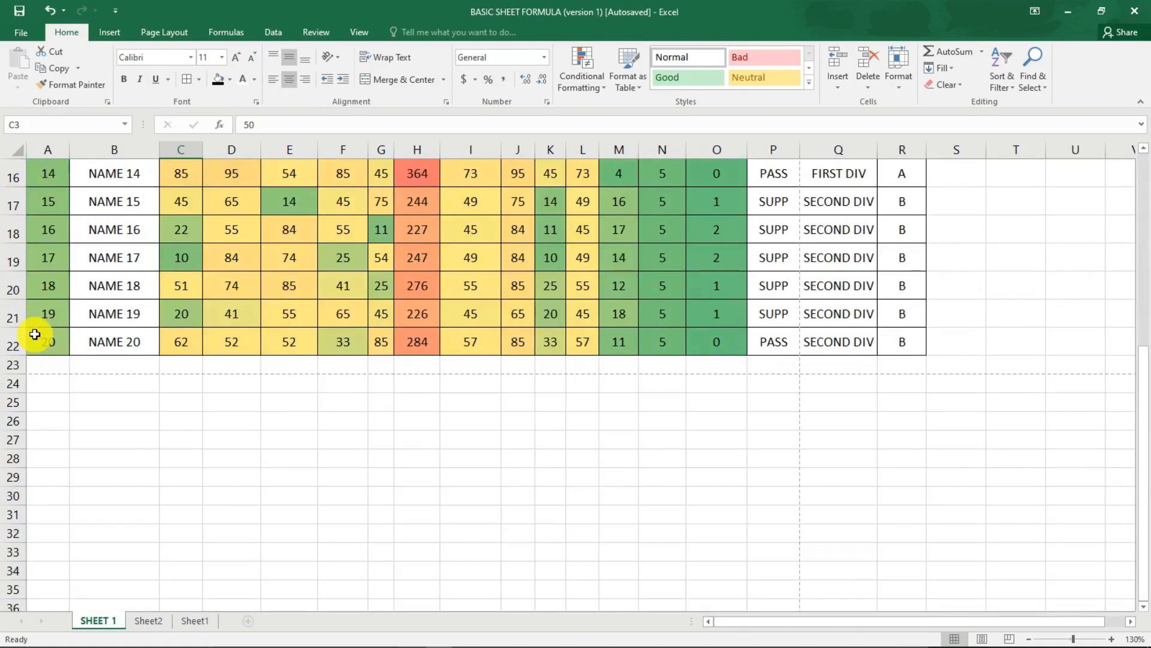
pyautogui.scroll(5, 35, 334)
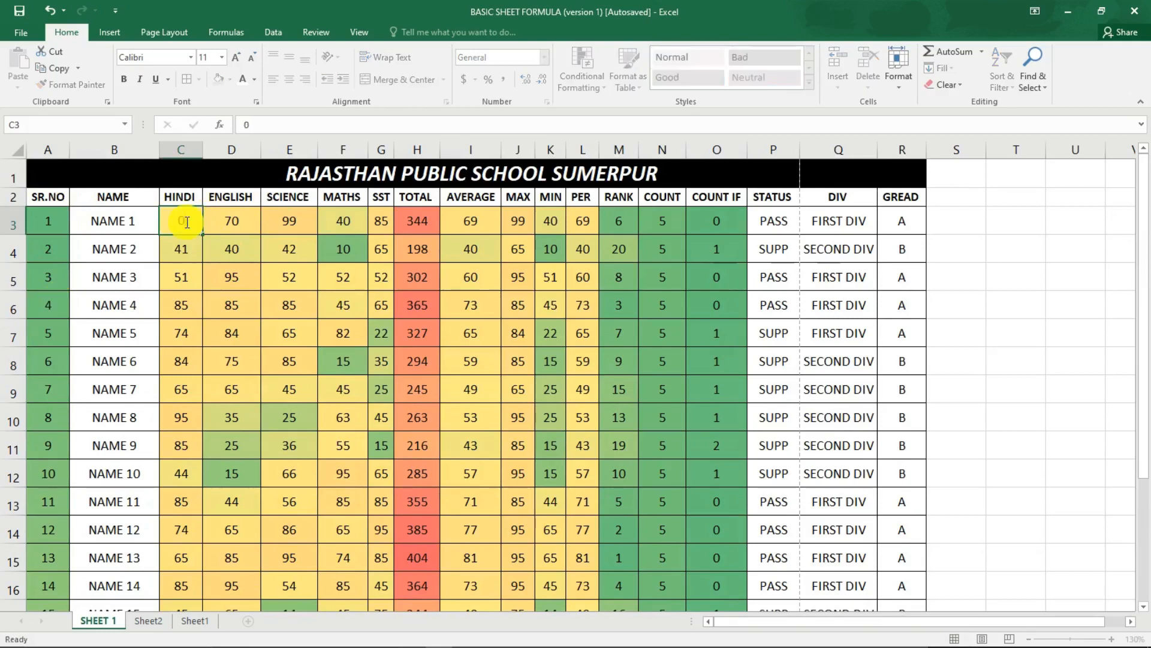
# Set NAME 1's HINDI mark to 0 and NAME 2's HINDI mark to 50 to test the colour scale.
pyautogui.press('BackSpace')
pyautogui.press('BackSpace')
pyautogui.press('Return')
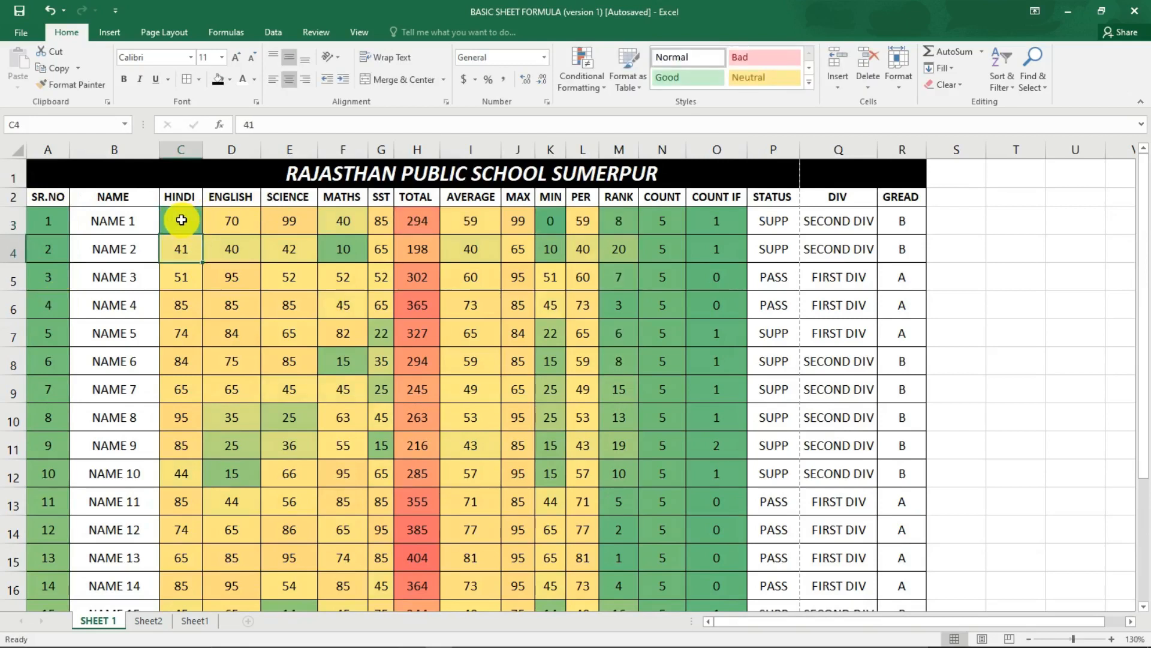
pyautogui.write('50')
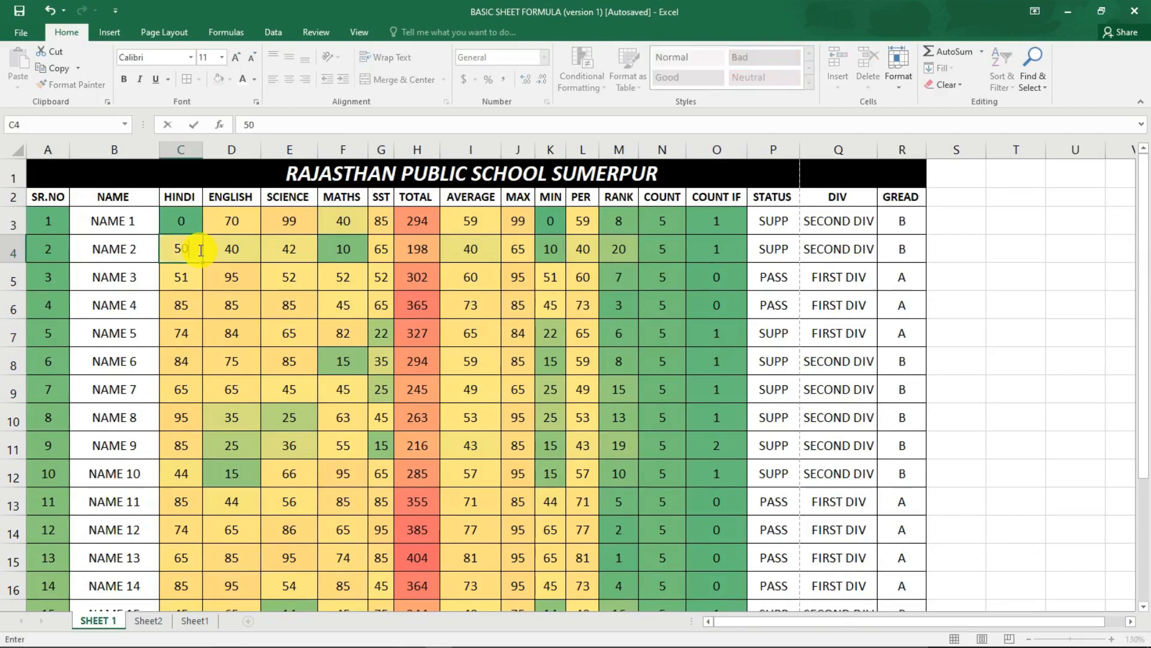
pyautogui.press('Return')
# Set NAME 2's HINDI mark to 100.
pyautogui.click(180, 248)
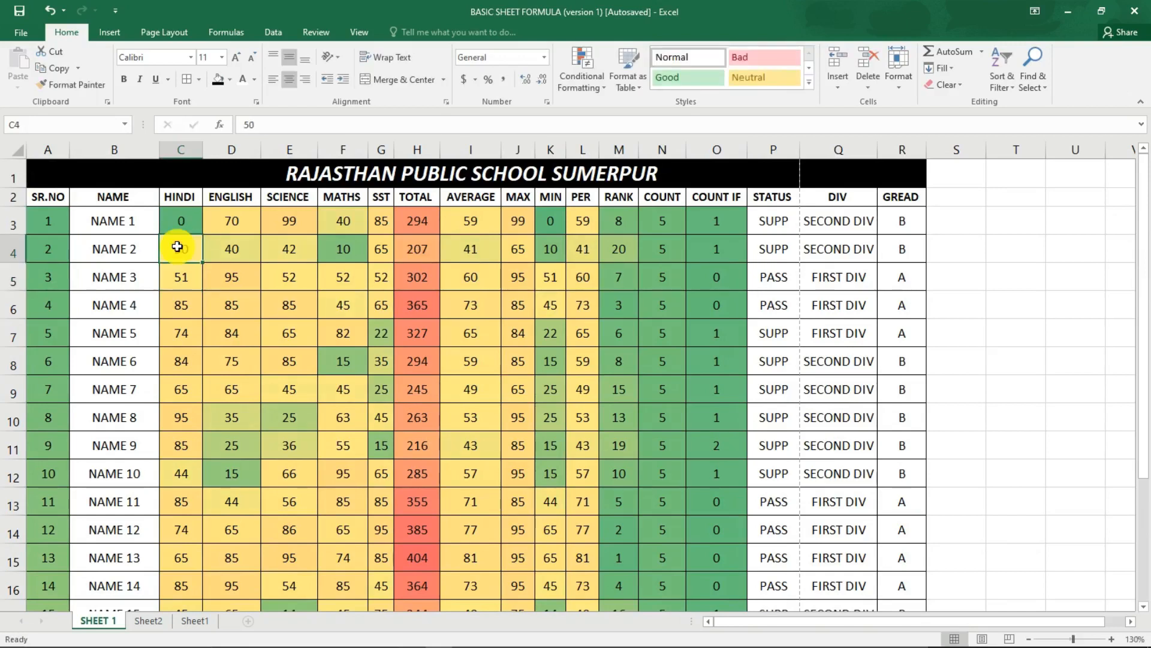
pyautogui.write('100')
pyautogui.press('Return')
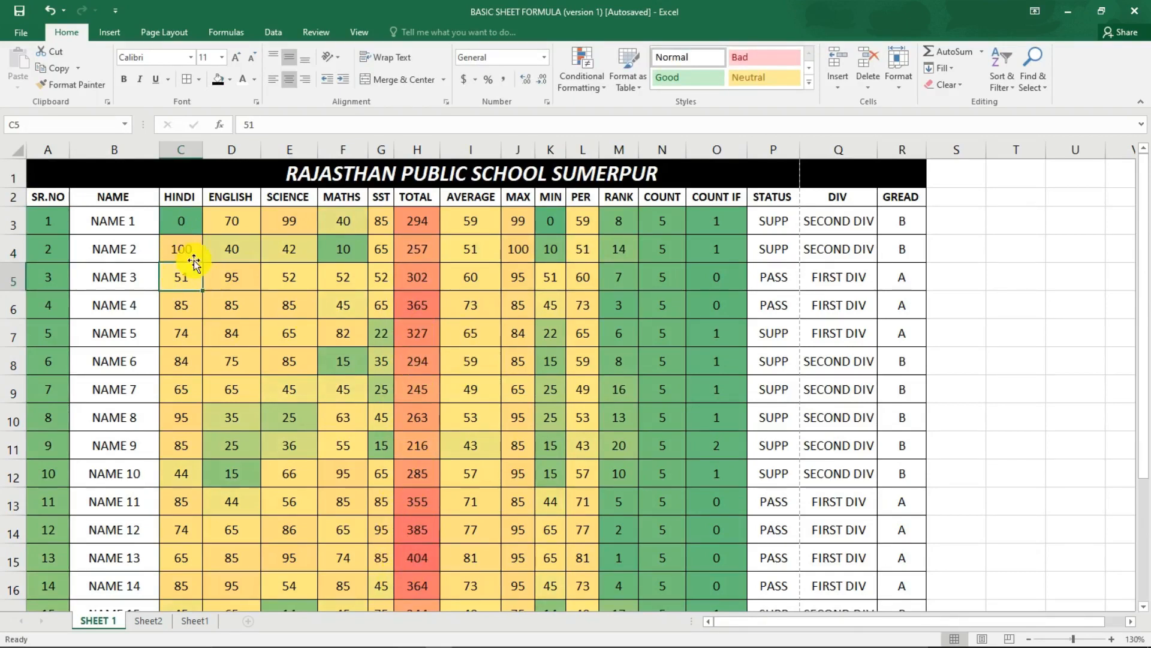
# Set NAME 2's HINDI mark to 1000 to test the colour scale with an extreme value.
pyautogui.click(181, 245)
pyautogui.write('10')
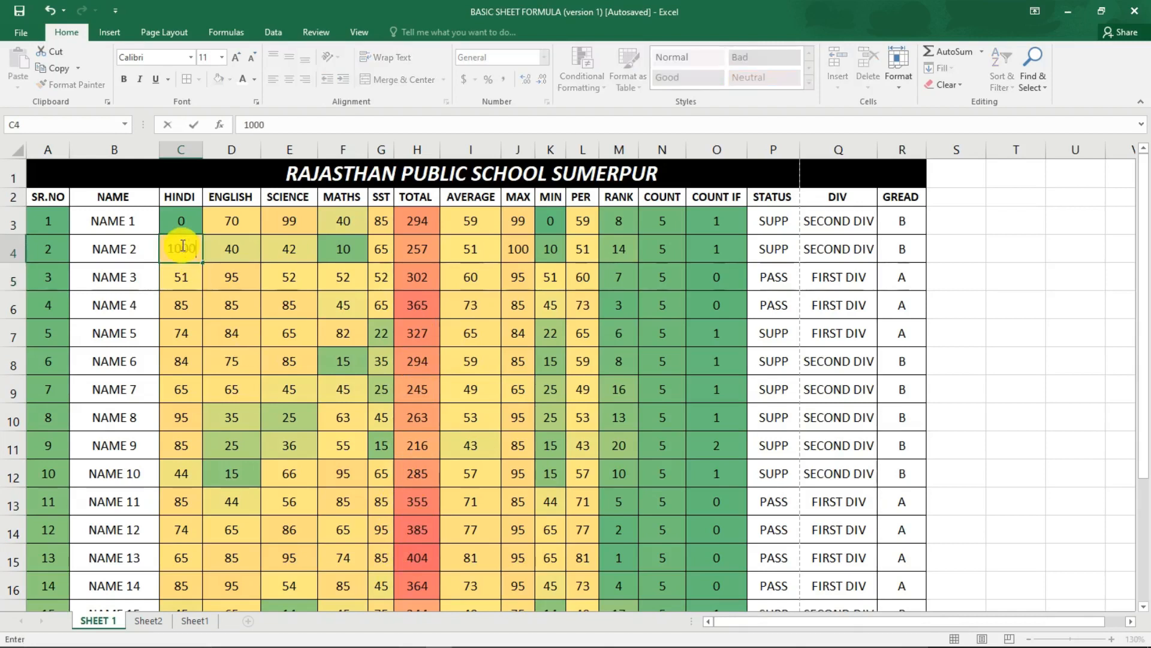
pyautogui.press('Return')
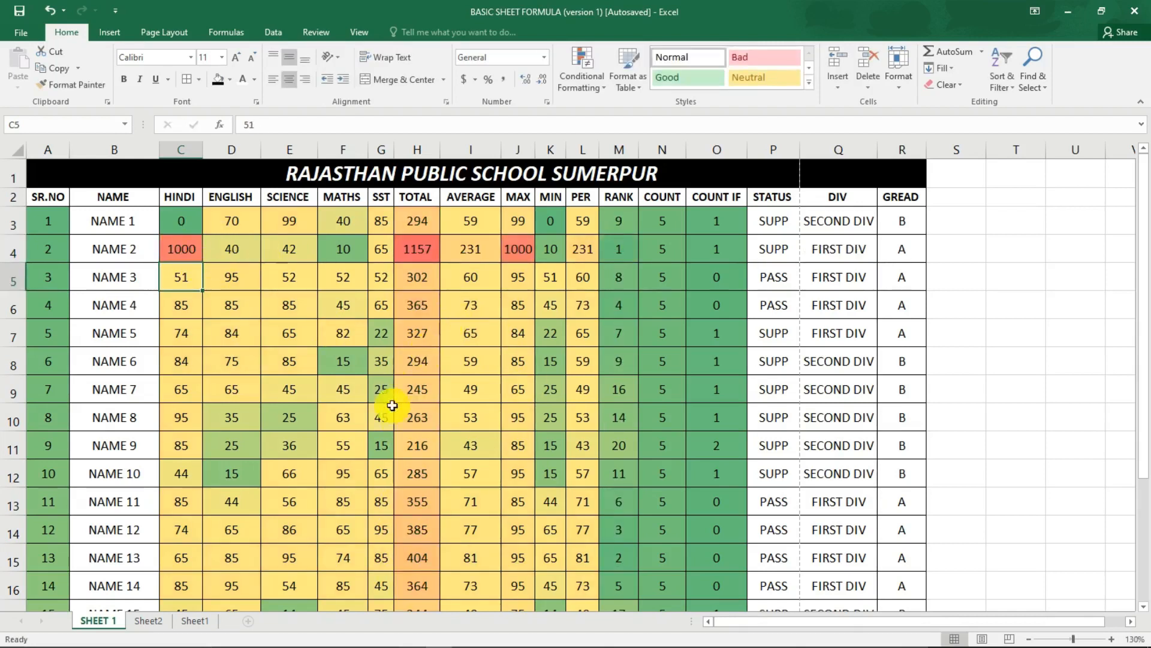
# Set NAME 2's HINDI mark to 20 and check that student's total and the table's shading.
pyautogui.click(196, 251)
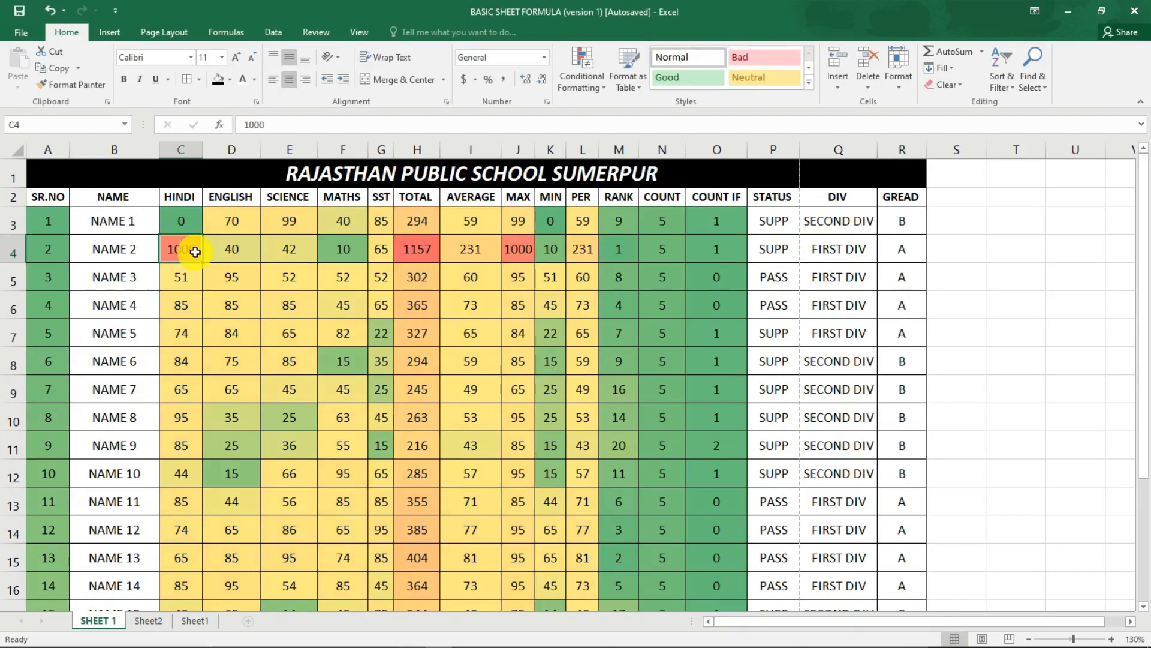
pyautogui.write('20')
pyautogui.press('Return')
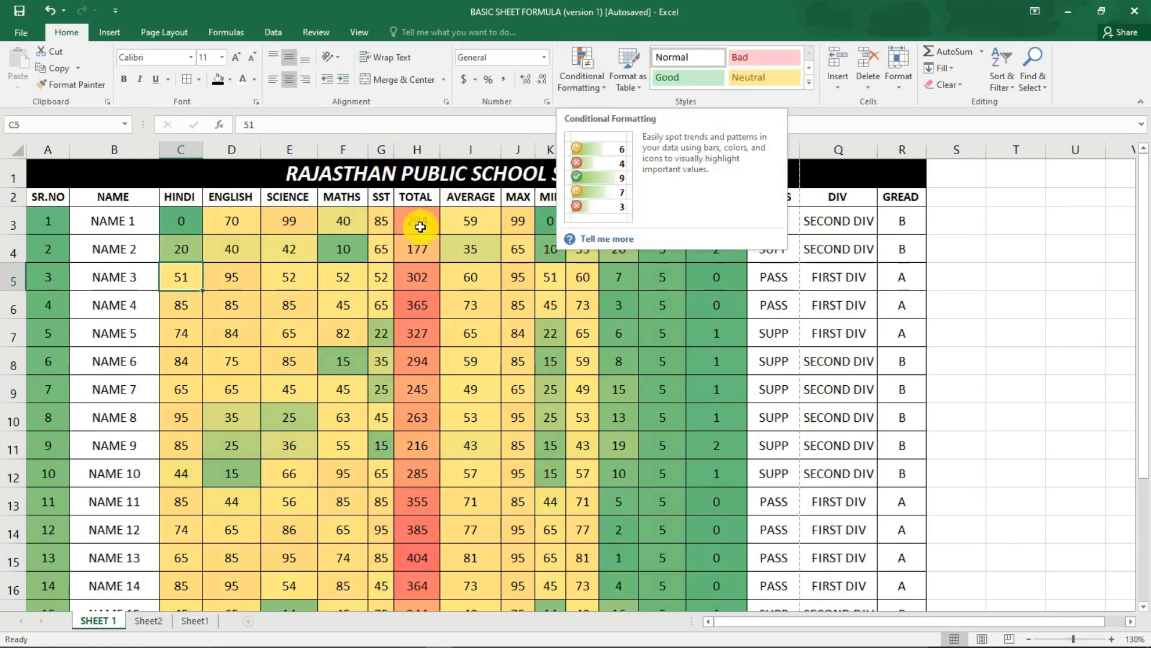
pyautogui.click(417, 247)
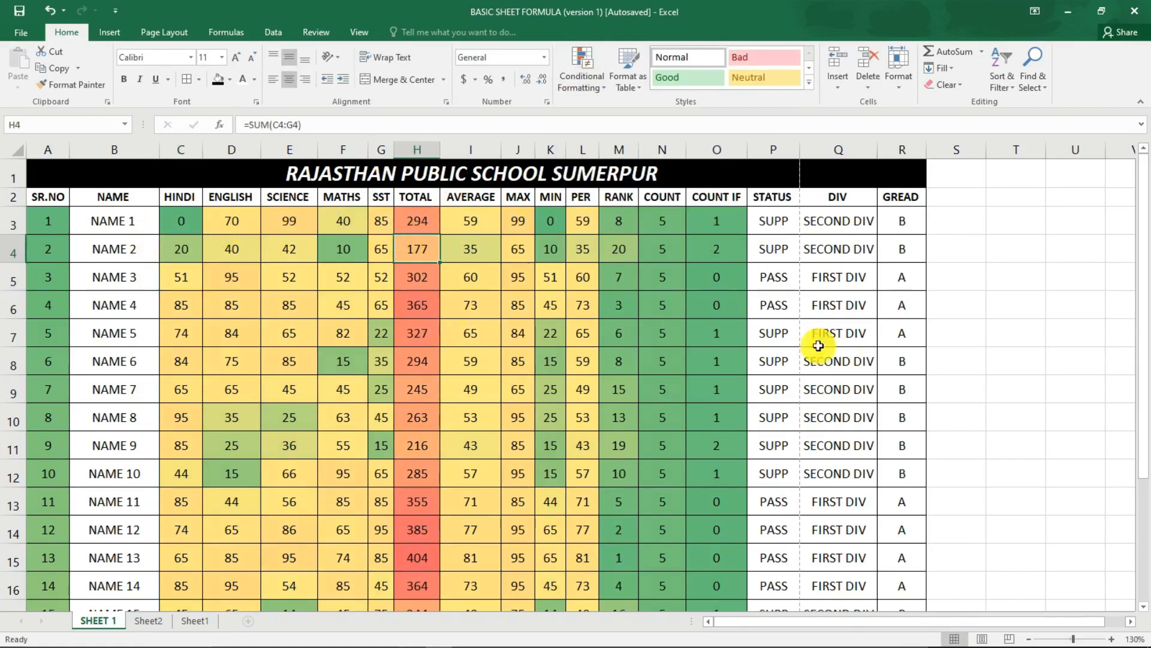
pyautogui.scroll(-2, 838, 294)
pyautogui.scroll(2, 838, 295)
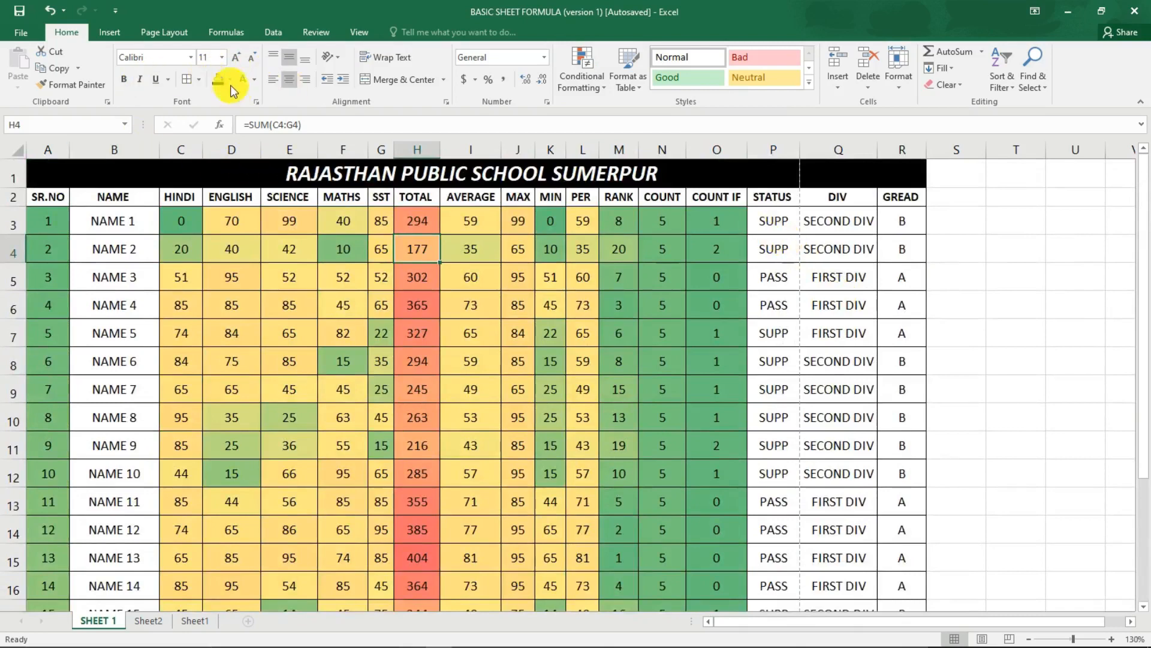
# Apply the 40% - Accent6 cell style to the student rows of the NAME, STATUS, DIV and GREAD columns.
pyautogui.moveTo(773, 221); pyautogui.dragTo(904, 566)
pyautogui.scroll(3, 611, 285)
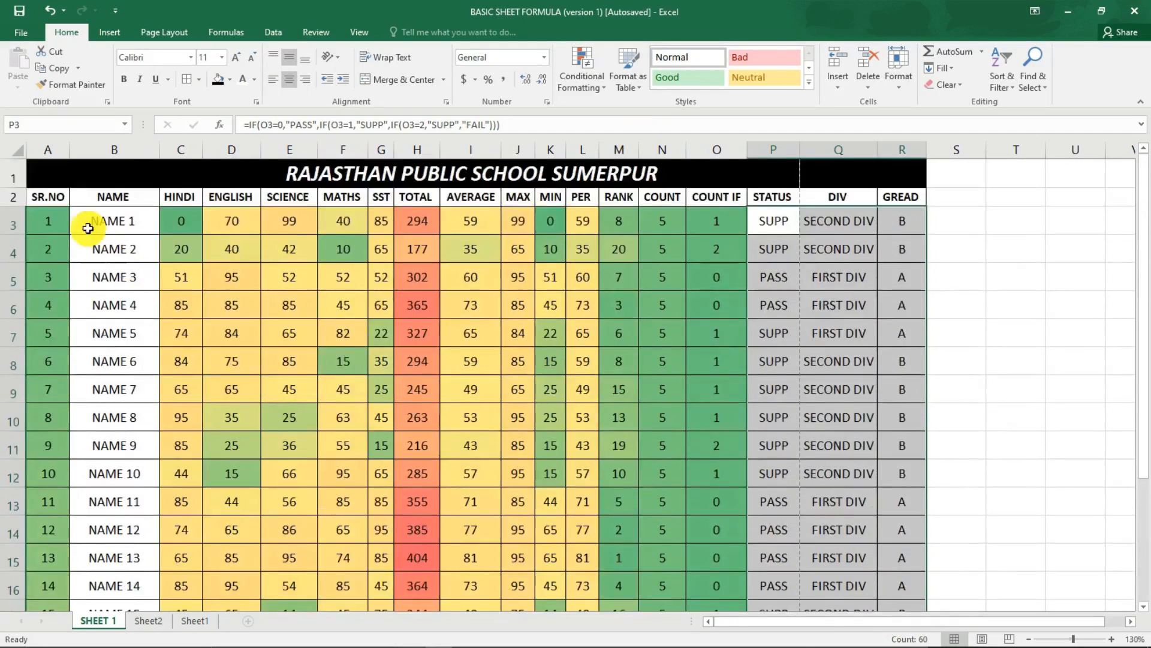
pyautogui.moveTo(95, 220)
pyautogui.mouseDown()
pyautogui.moveTo(57, 632)
pyautogui.moveTo(72, 588)
pyautogui.moveTo(72, 633)
pyautogui.moveTo(102, 504)
pyautogui.moveTo(96, 377)
pyautogui.mouseUp()
pyautogui.scroll(5, 709, 334)
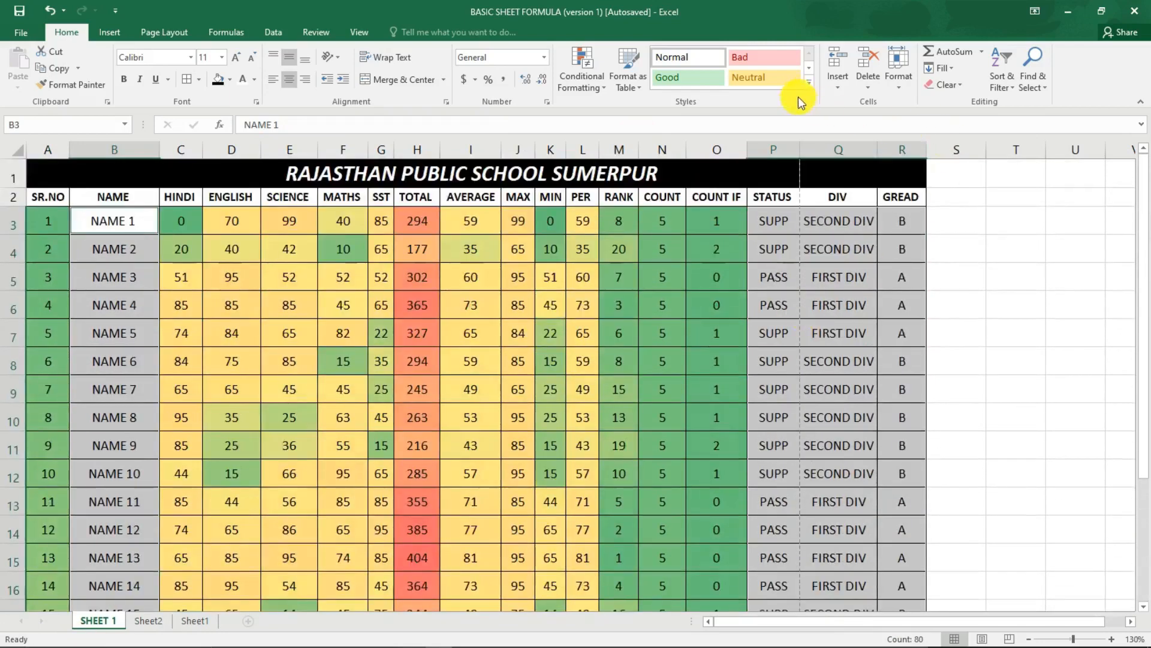
pyautogui.click(812, 87)
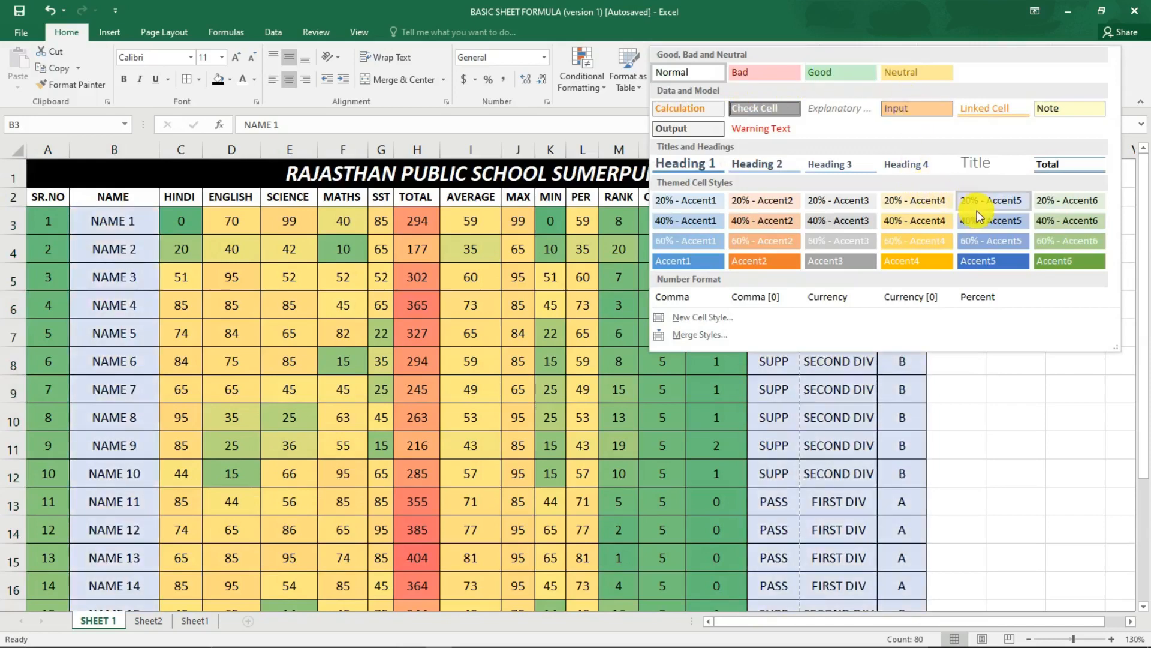
pyautogui.click(622, 113)
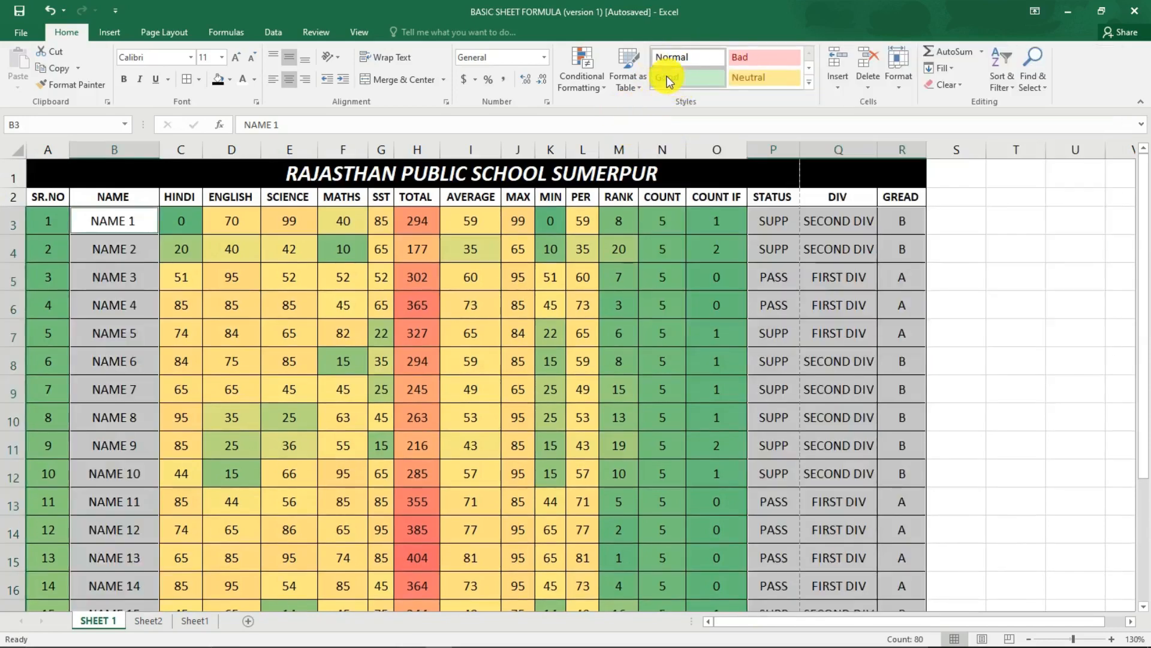
pyautogui.click(811, 87)
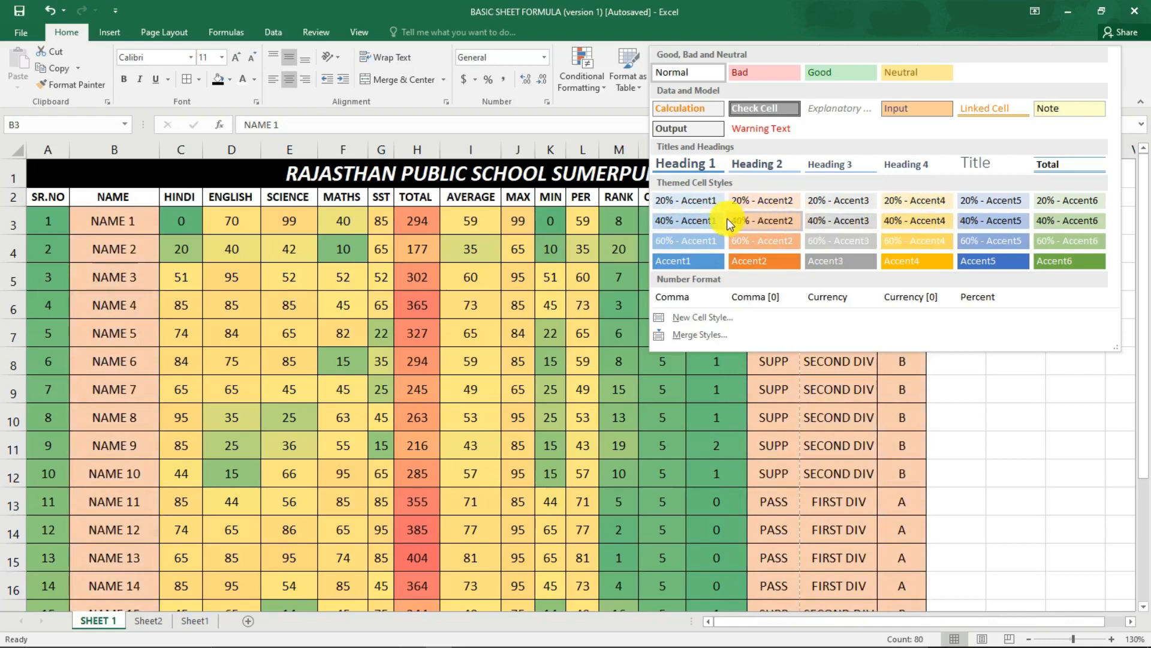
pyautogui.click(1075, 222)
pyautogui.click(804, 251)
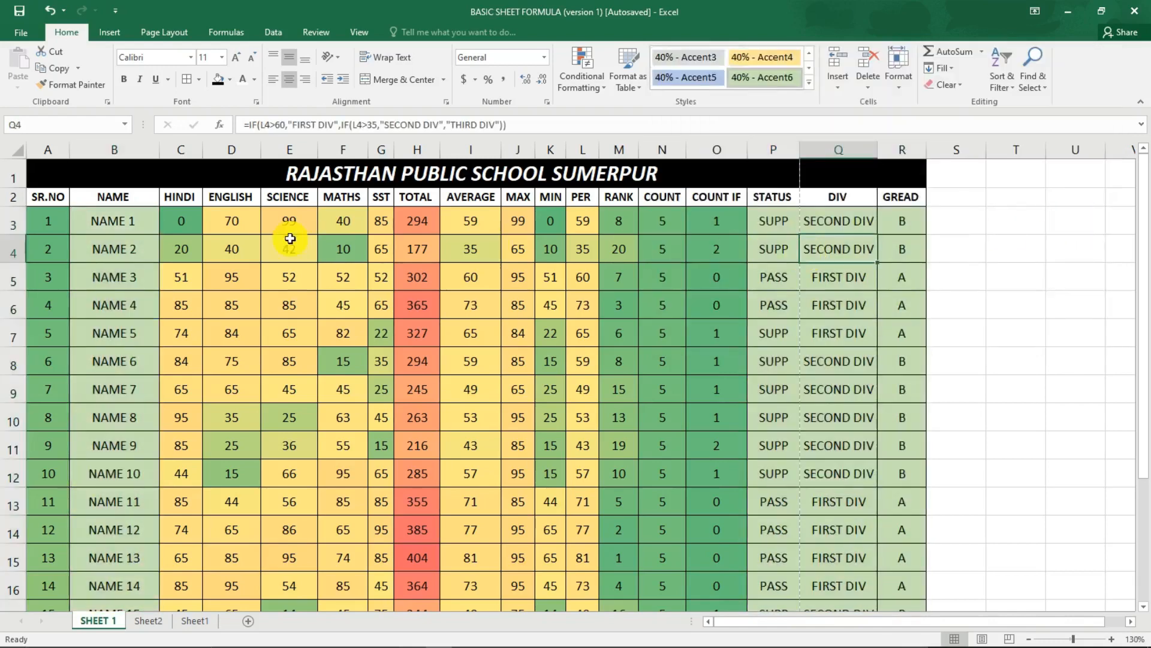
# Apply the 40% - Accent5 cell style to the header row from SR.NO to GREAD.
pyautogui.scroll(-2, 169, 311)
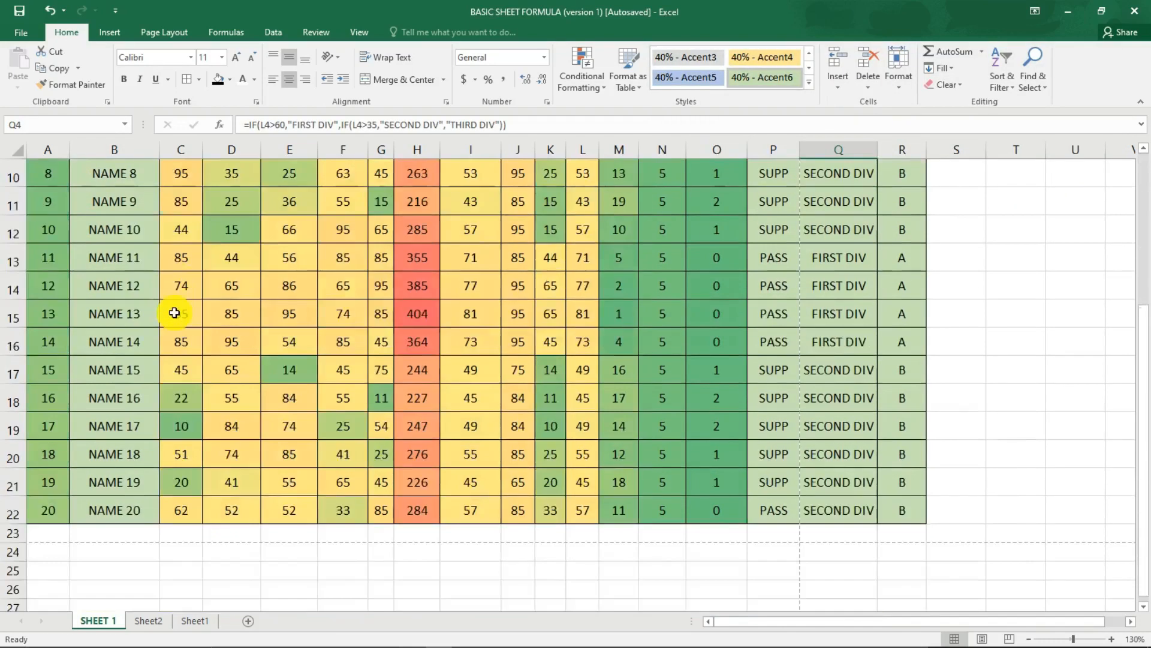
pyautogui.scroll(2, 172, 308)
pyautogui.moveTo(51, 203); pyautogui.dragTo(885, 192)
pyautogui.click(809, 82)
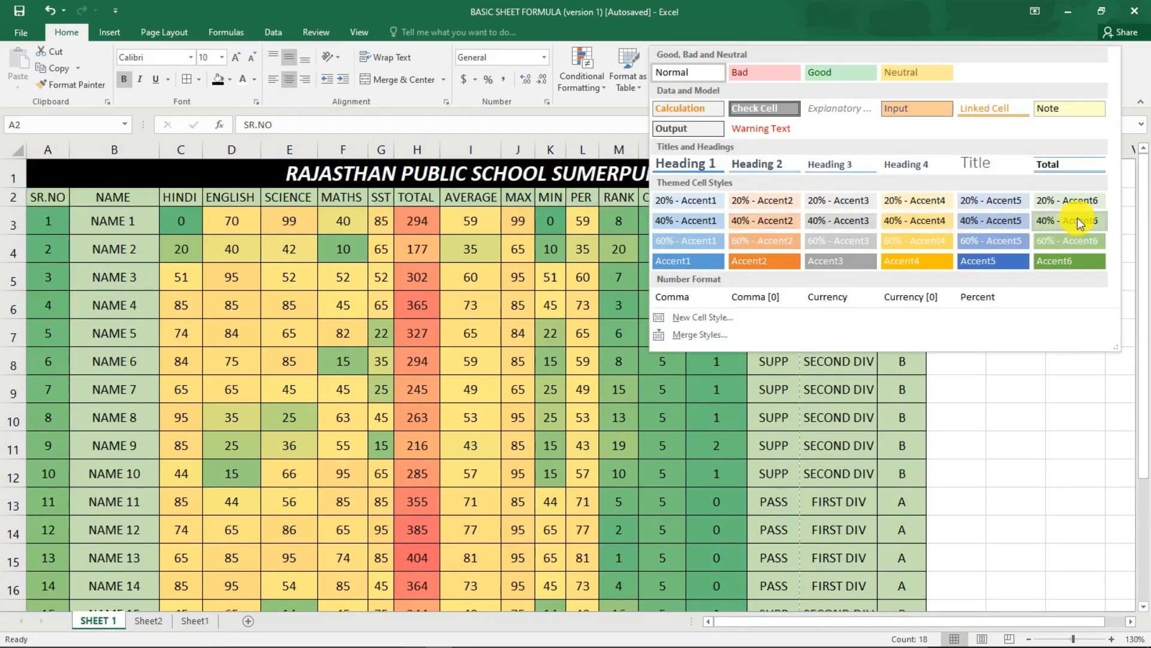
pyautogui.click(983, 222)
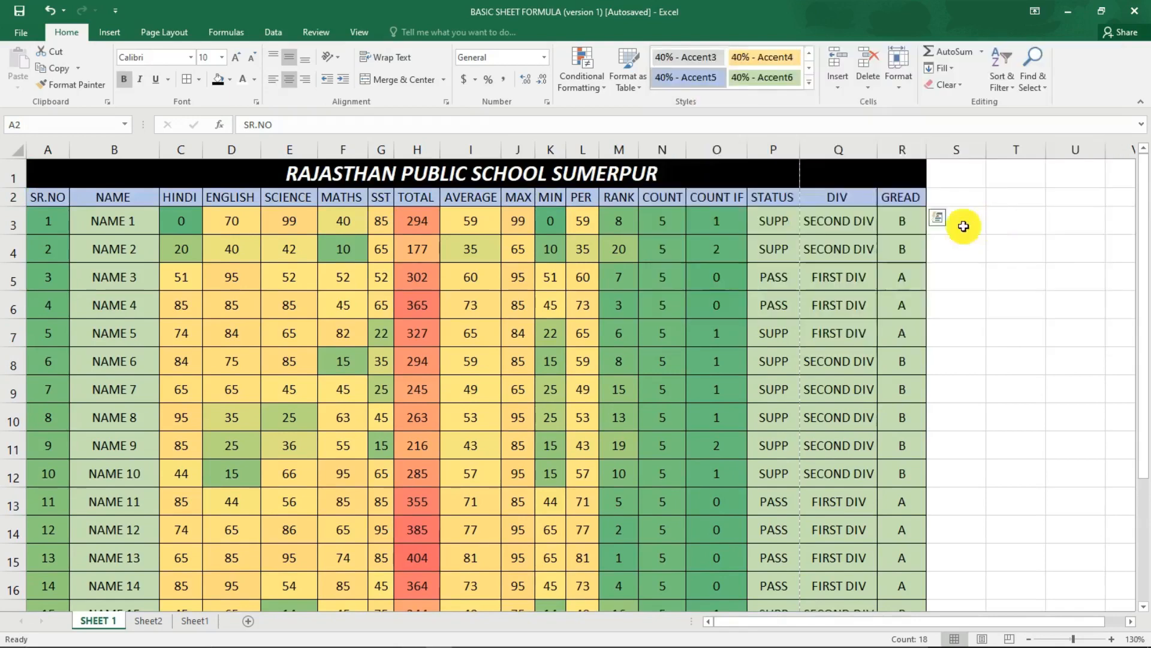
pyautogui.click(532, 294)
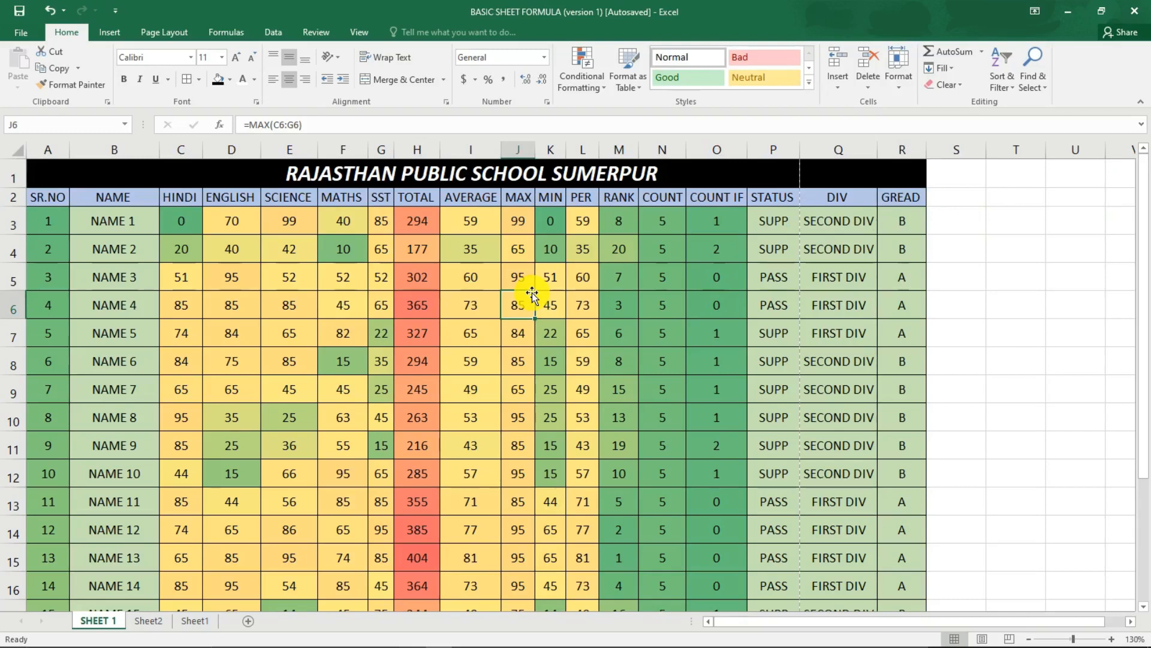
# Show the PER column's percentages with two decimal places for all 20 students.
pyautogui.click(585, 222)
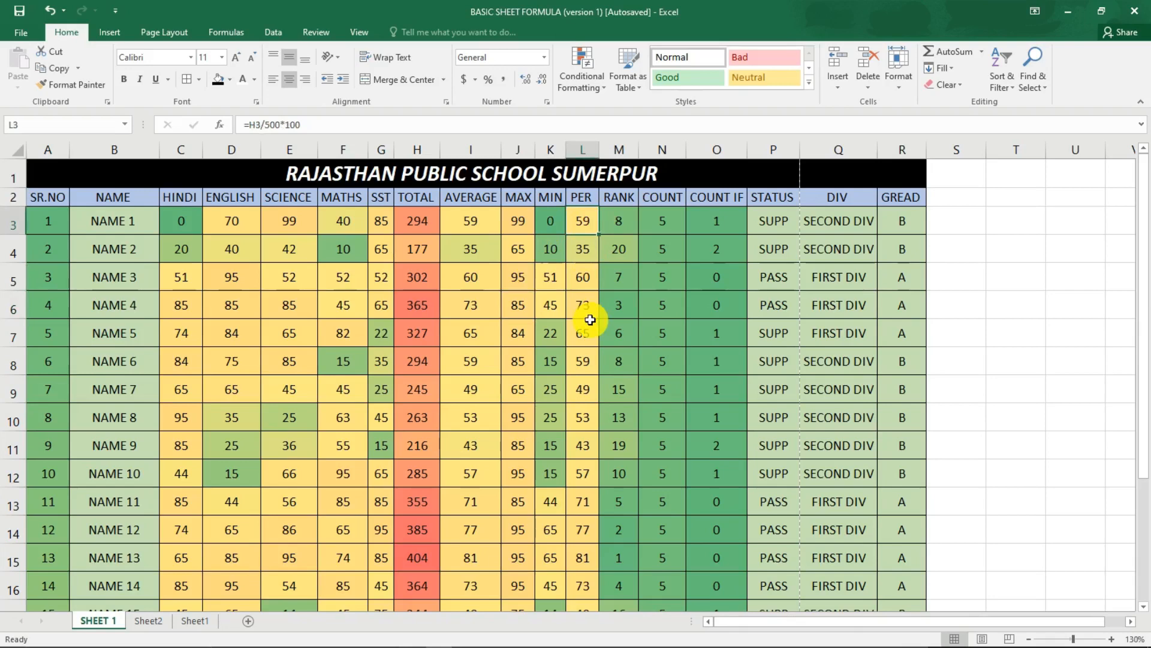
pyautogui.scroll(-1, 590, 320)
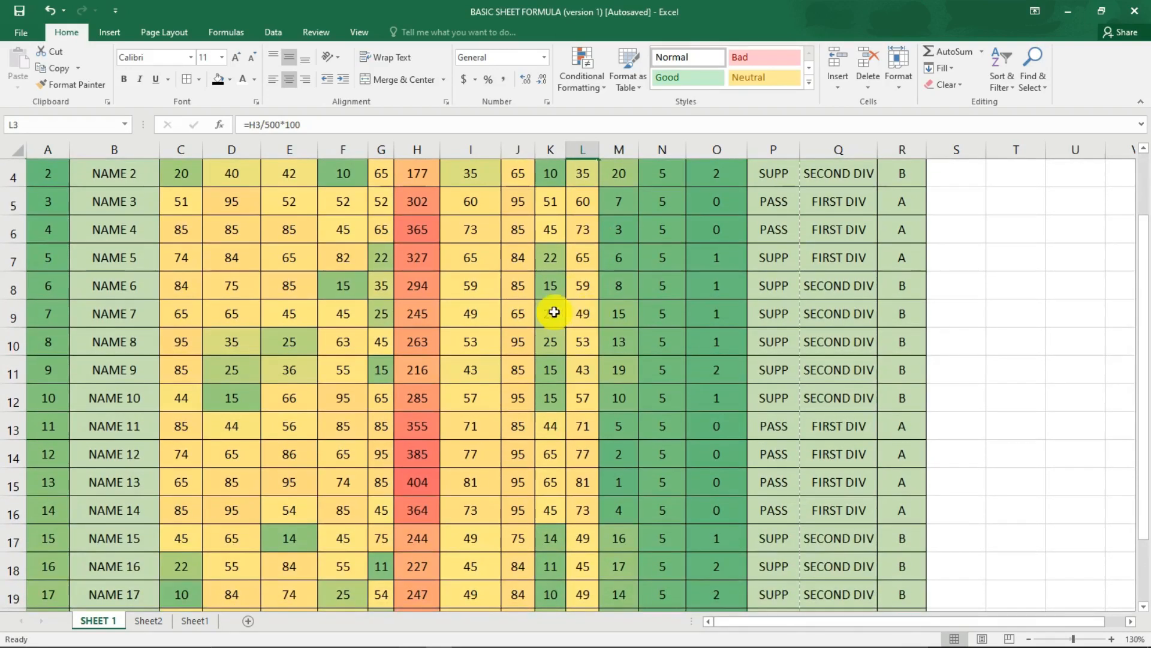
pyautogui.scroll(1, 559, 232)
pyautogui.moveTo(581, 221); pyautogui.dragTo(578, 569)
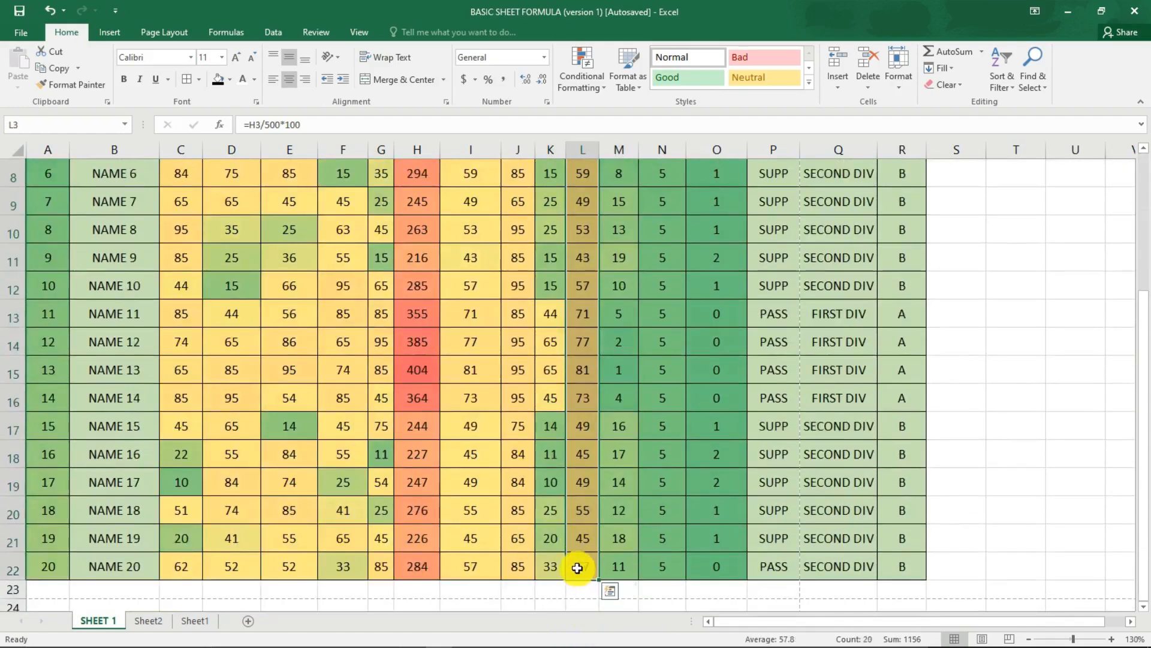
pyautogui.scroll(3, 577, 567)
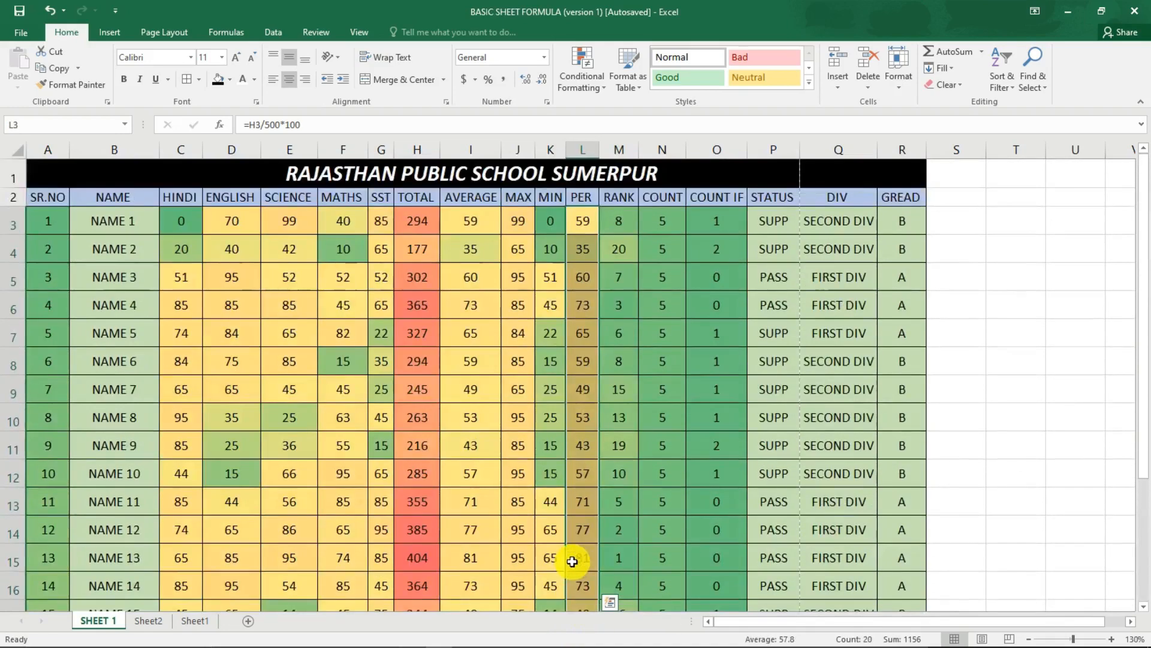
pyautogui.click(531, 87)
pyautogui.click(531, 87)
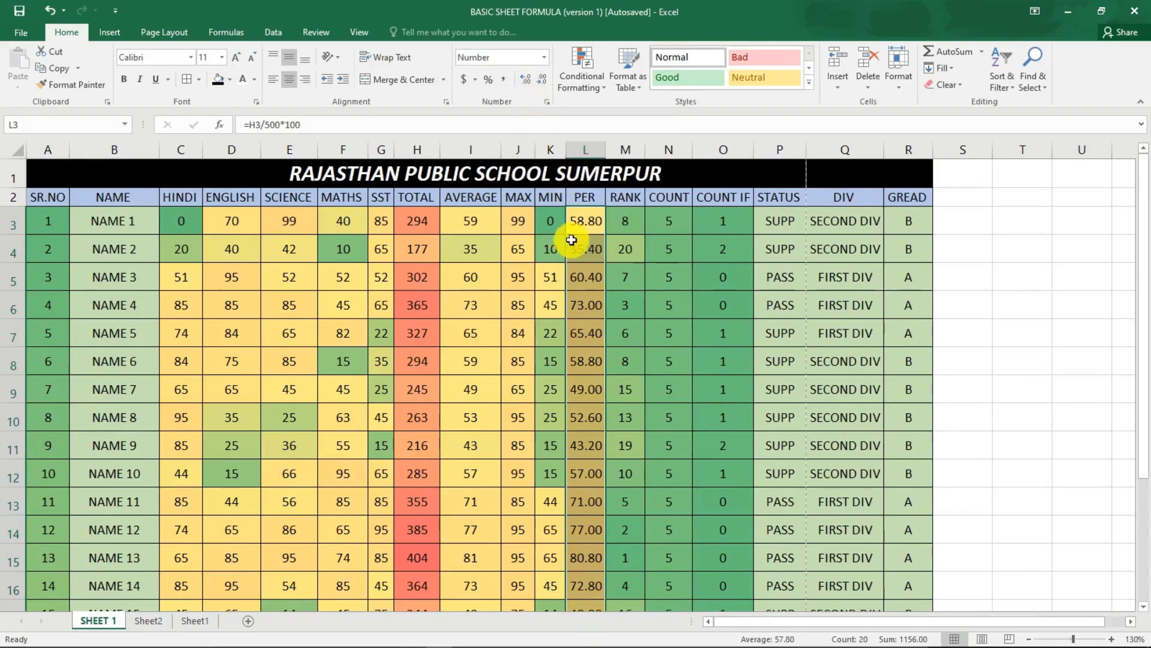
pyautogui.moveTo(581, 222); pyautogui.dragTo(585, 301)
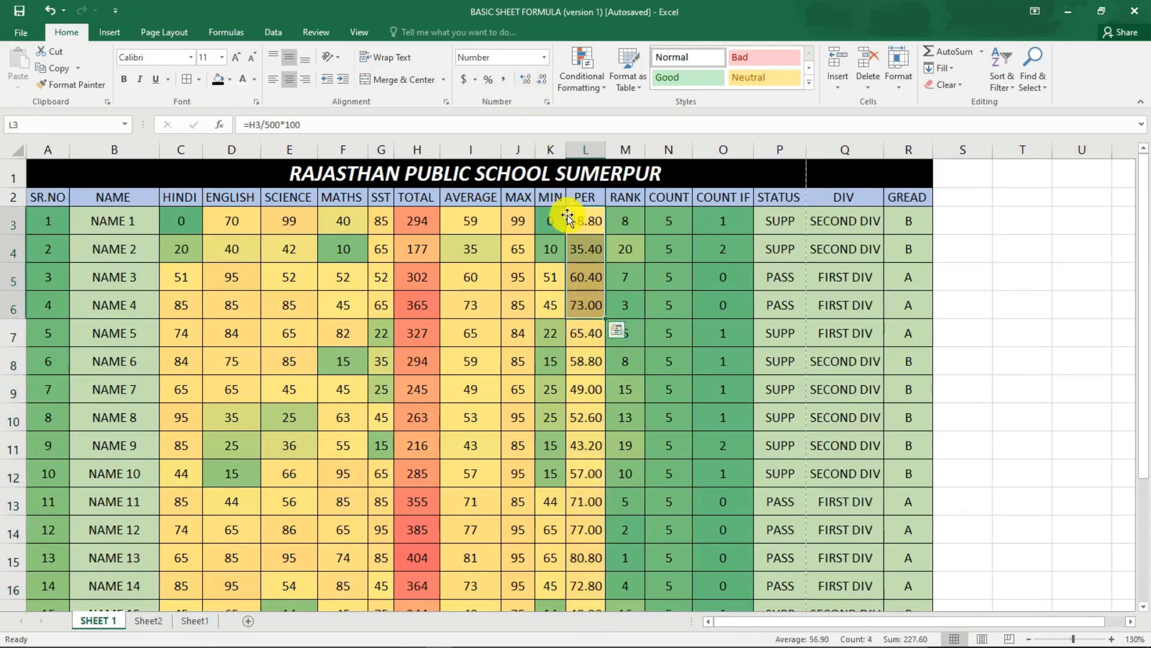
pyautogui.click(573, 221)
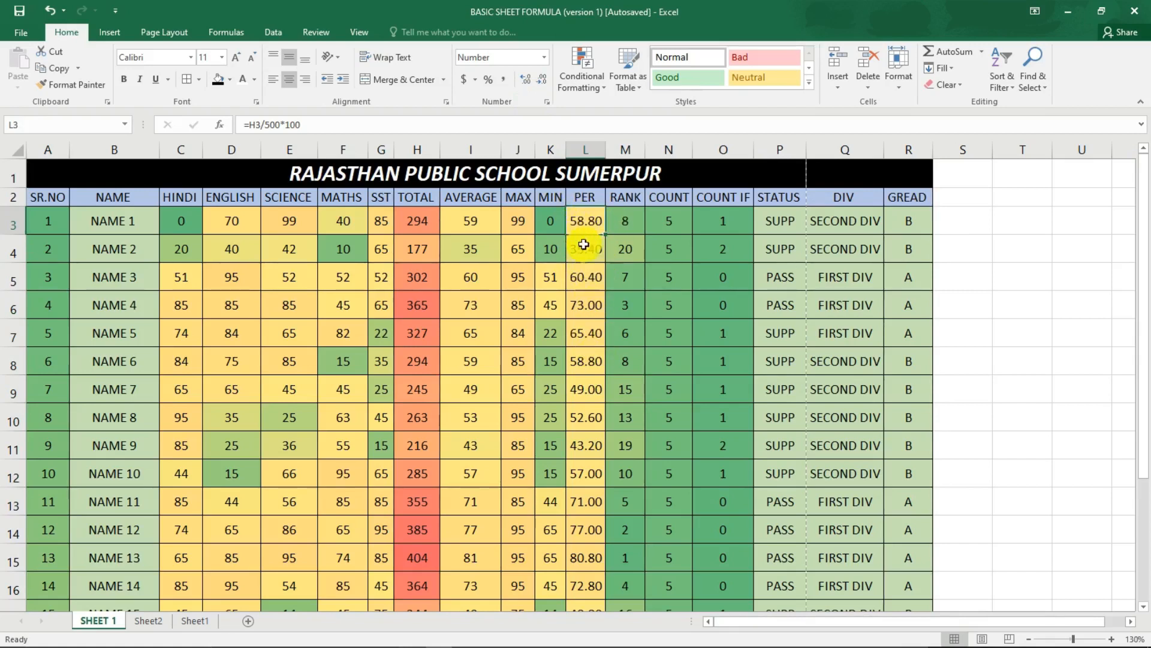
# Increase the number of decimal places in the PER column beyond two for all students.
pyautogui.moveTo(586, 220); pyautogui.dragTo(586, 501)
pyautogui.scroll(3, 547, 462)
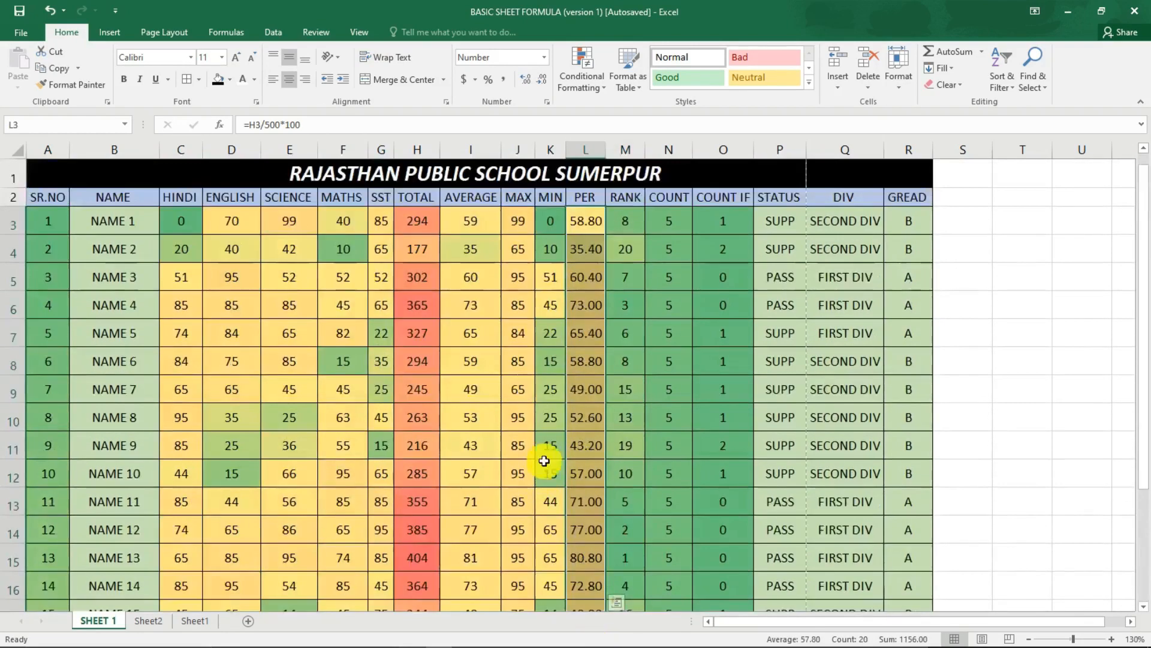
pyautogui.click(527, 82)
pyautogui.click(527, 82)
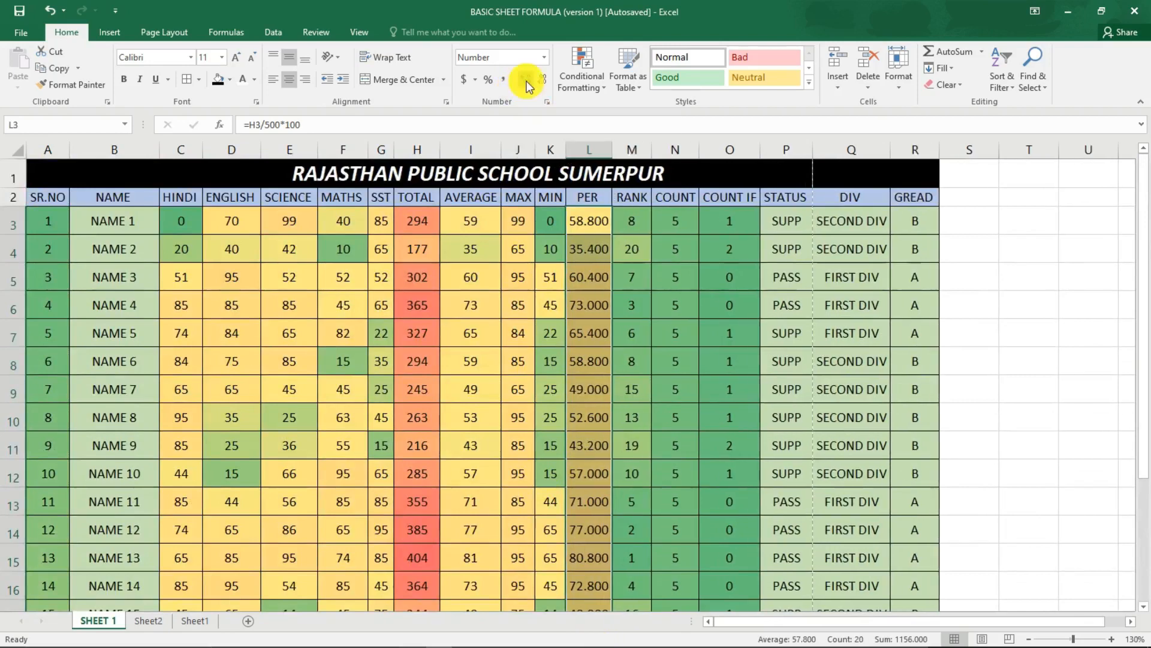
pyautogui.click(527, 82)
pyautogui.click(527, 82)
pyautogui.click(527, 81)
pyautogui.click(527, 82)
pyautogui.click(527, 82)
pyautogui.click(527, 81)
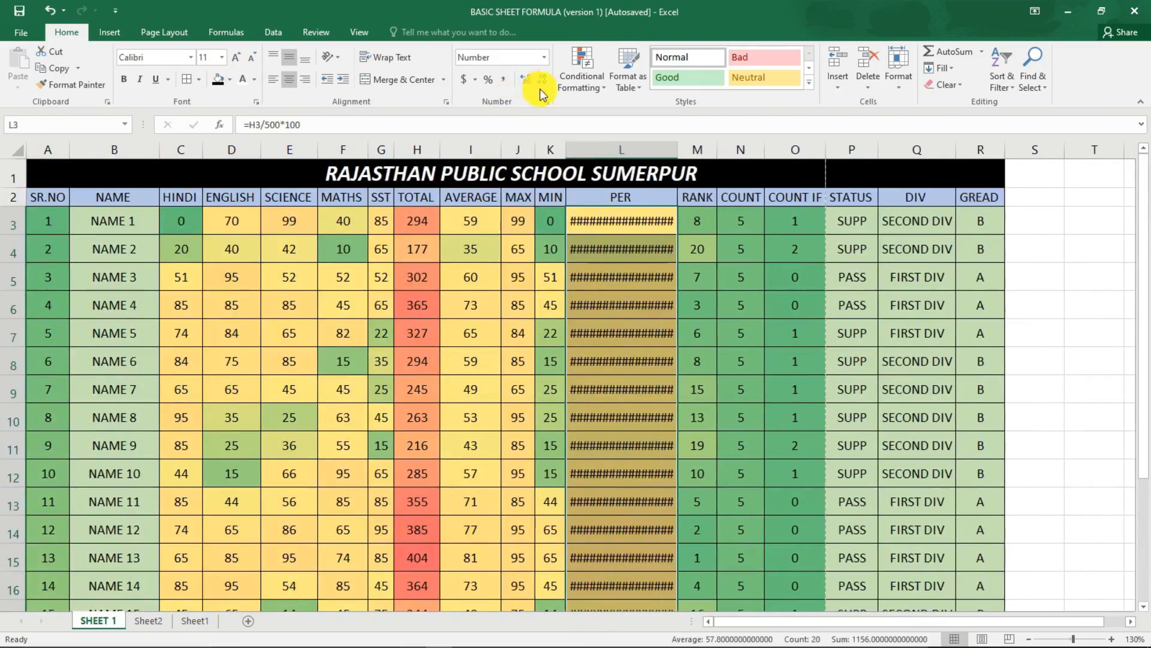
# Reduce the PER percentages to two decimal places and autofit the column's width.
pyautogui.click(542, 83)
pyautogui.click(542, 84)
pyautogui.click(542, 84)
pyautogui.click(543, 85)
pyautogui.click(543, 87)
pyautogui.click(544, 89)
pyautogui.click(544, 88)
pyautogui.click(543, 88)
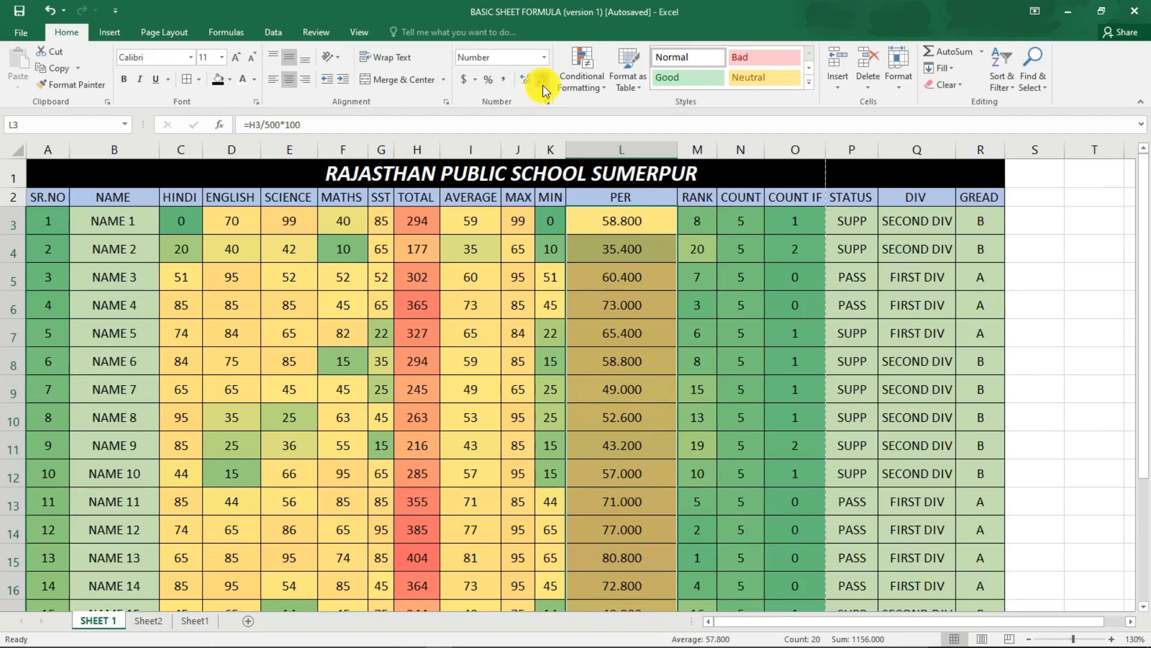
pyautogui.click(542, 93)
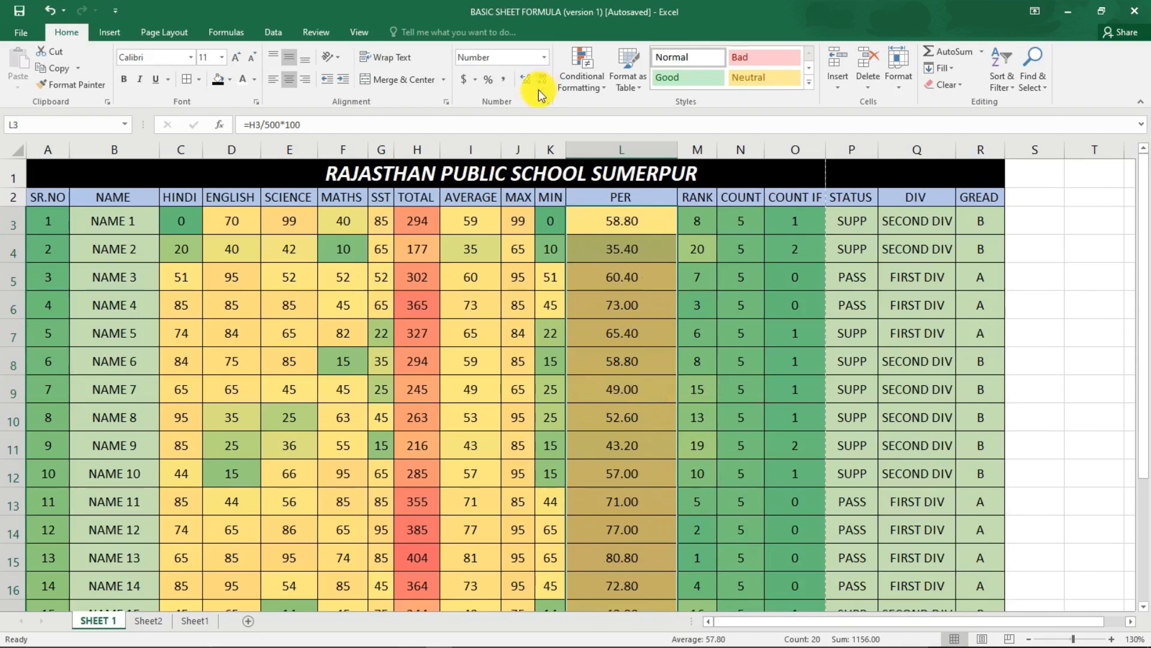
pyautogui.click(633, 229)
pyautogui.moveTo(677, 153); pyautogui.dragTo(677, 153)
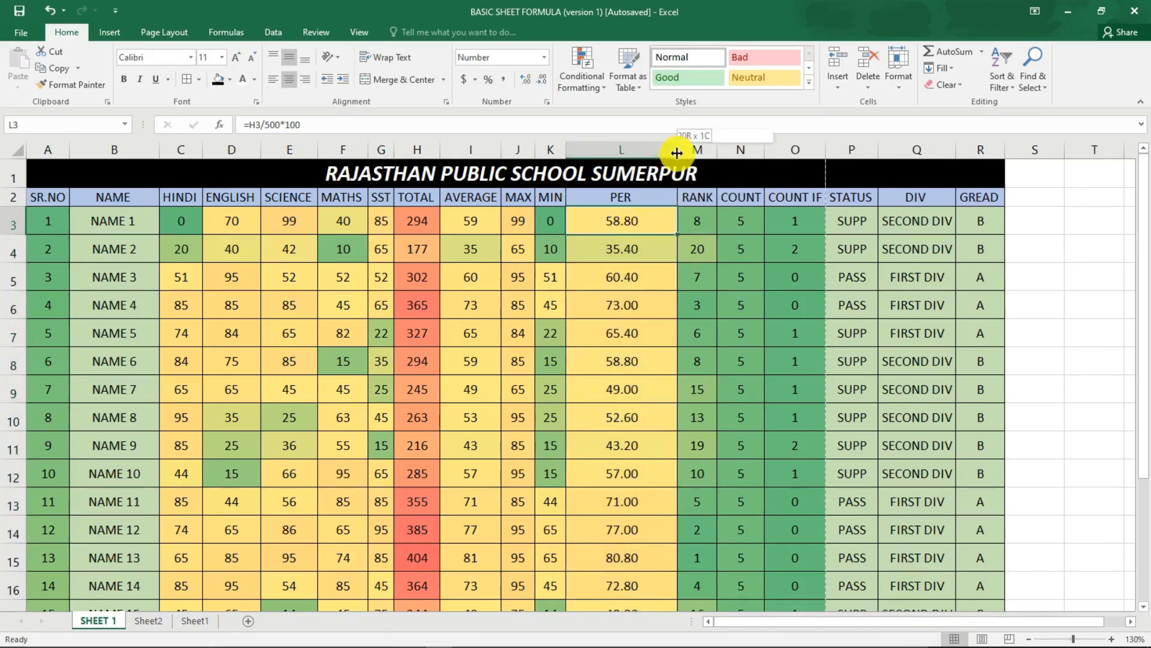
pyautogui.doubleClick(677, 153)
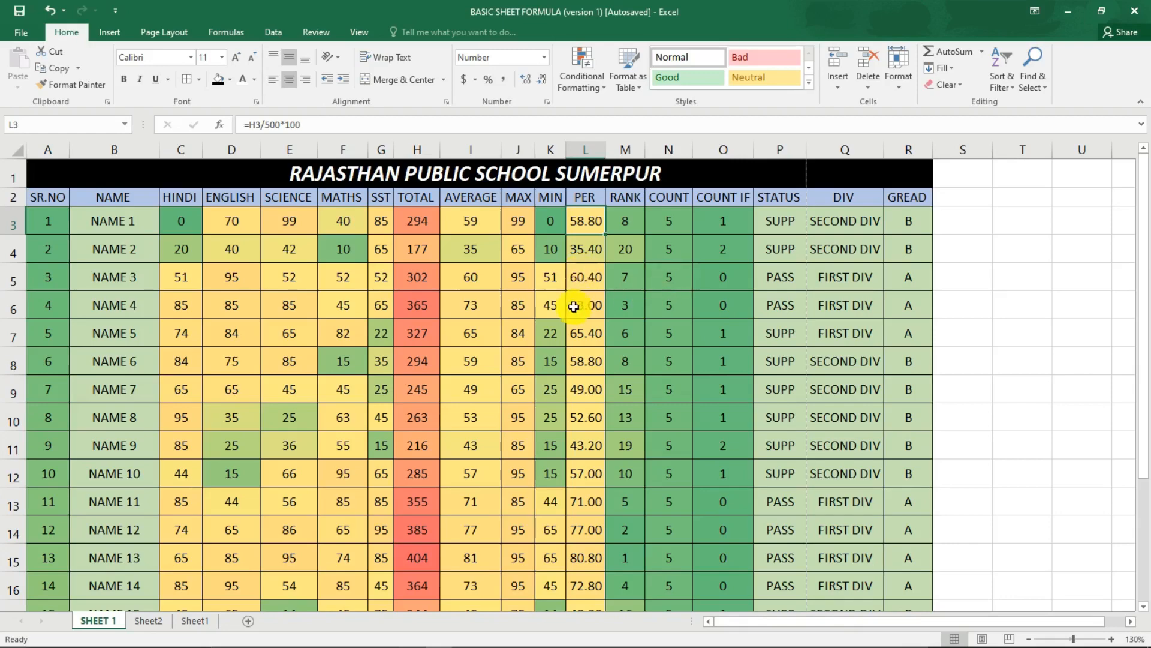
# Check the marksheet down to its last student row and open the print preview.
pyautogui.scroll(-2, 586, 295)
pyautogui.scroll(-2, 596, 442)
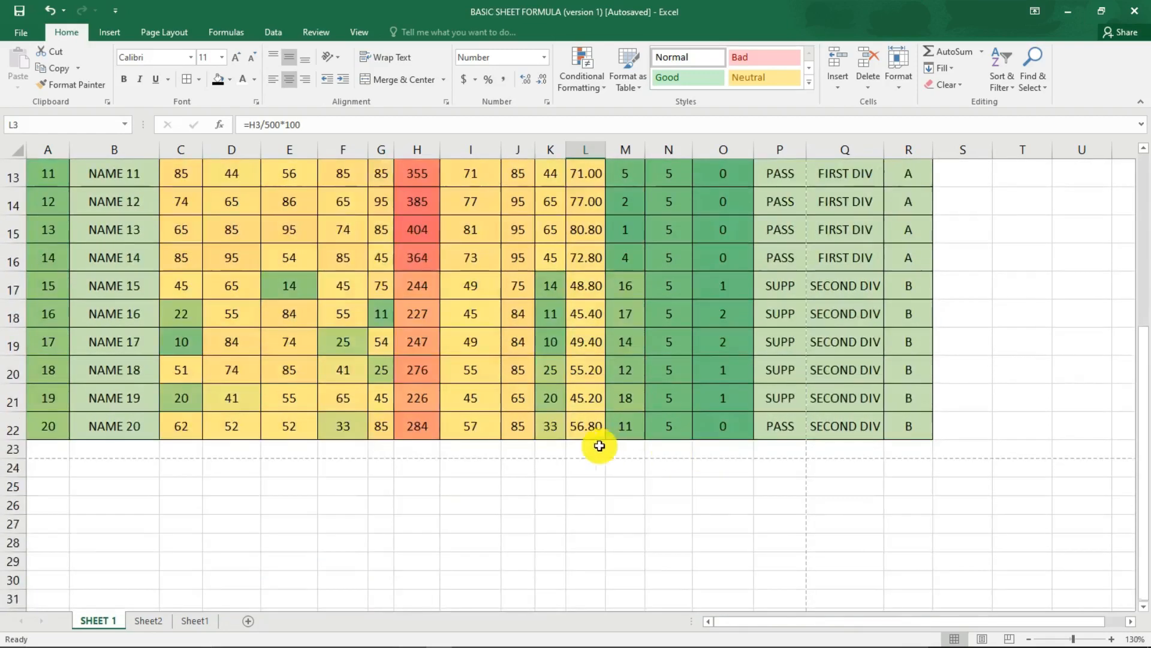
pyautogui.scroll(4, 589, 437)
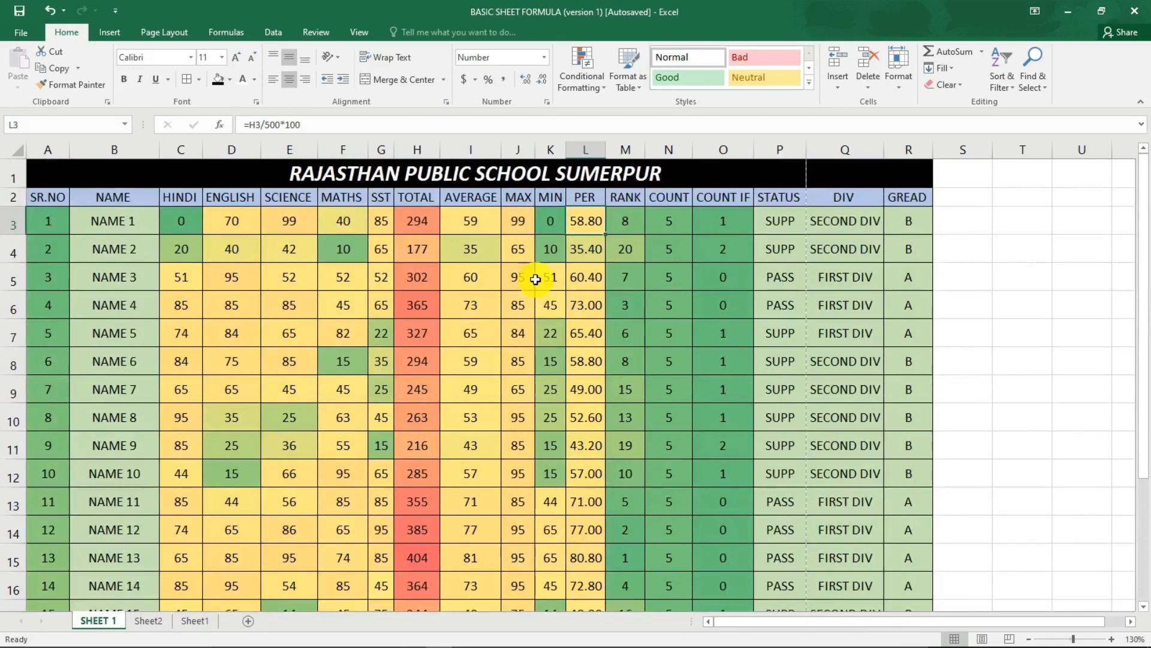
pyautogui.hotkey('ctrl', 'p')
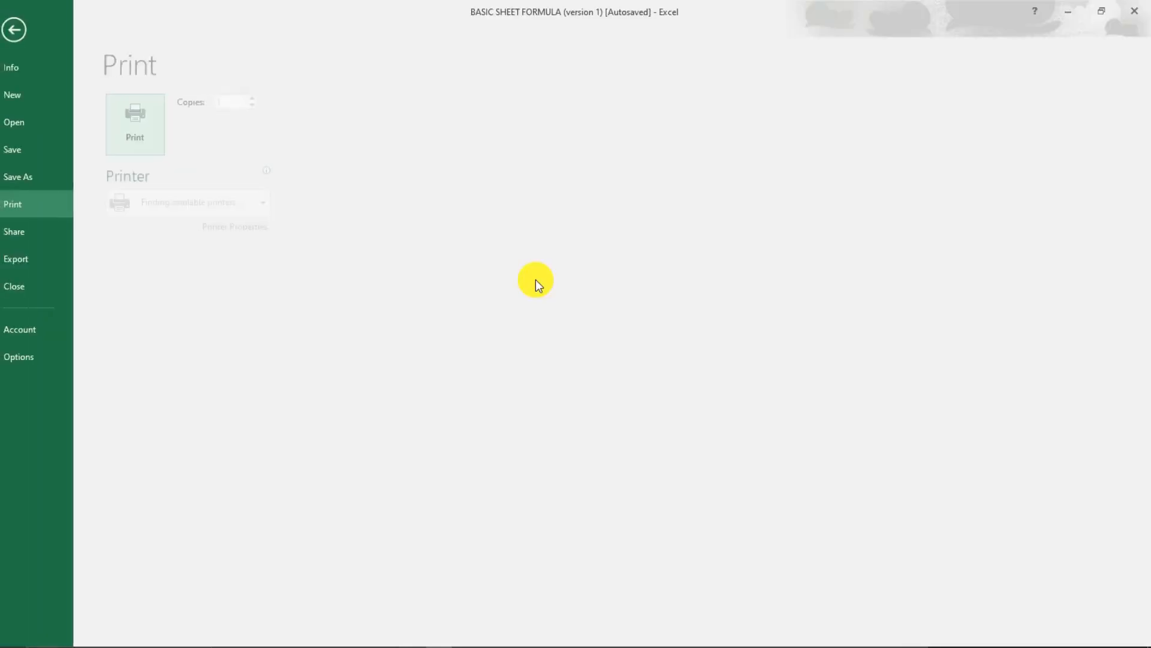
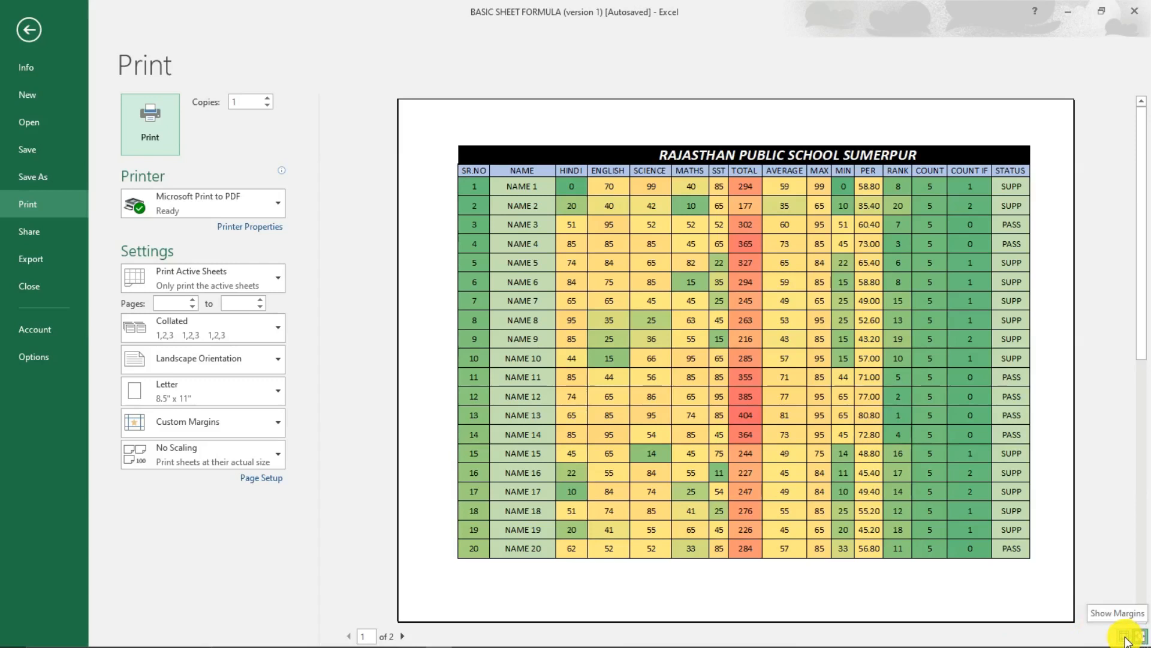
# Show the margin guides in the print preview and narrow the page margins to 0.21" left and 0.17" right.
pyautogui.click(1126, 640)
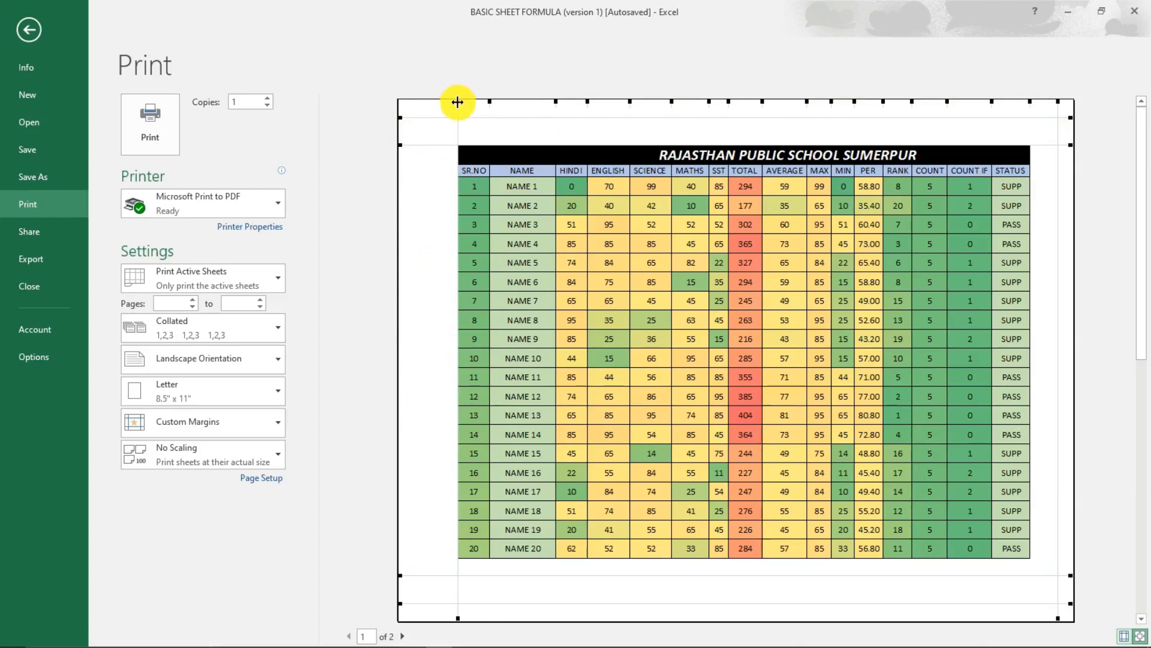
pyautogui.moveTo(458, 102); pyautogui.dragTo(410, 105)
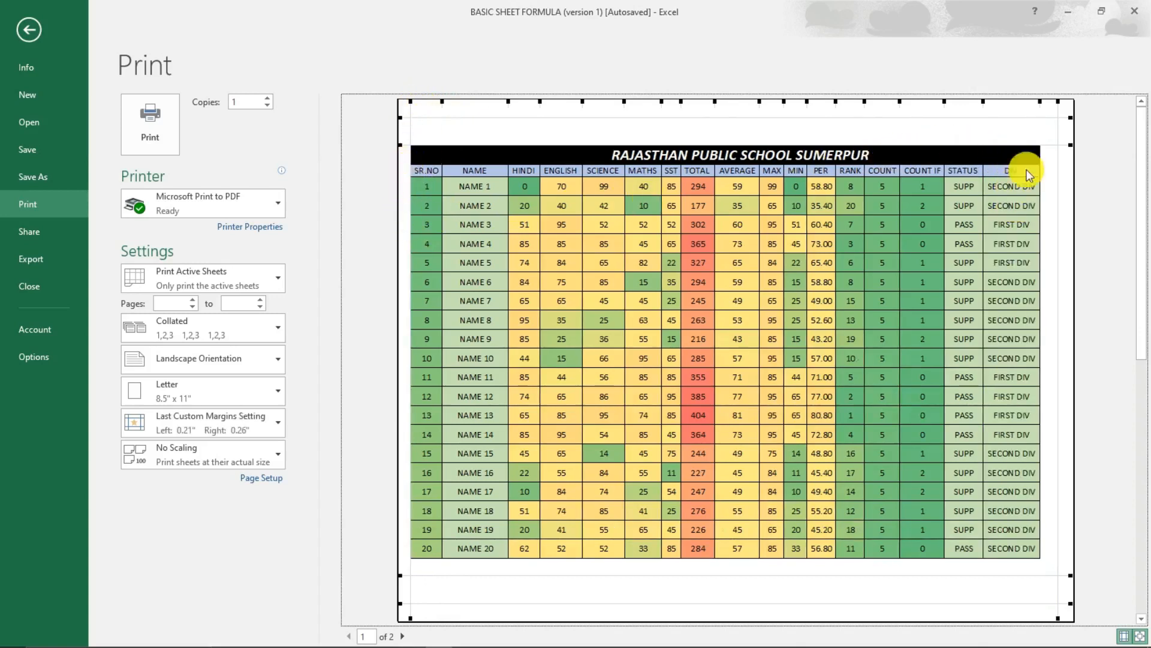
pyautogui.moveTo(1056, 100); pyautogui.dragTo(1063, 101)
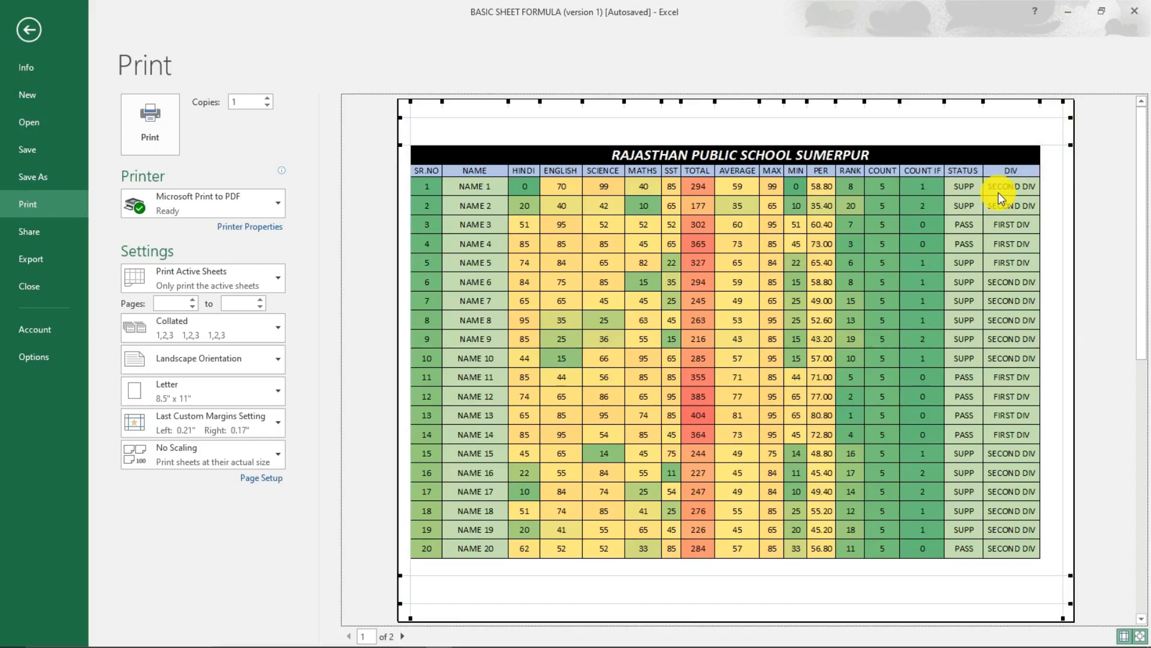
pyautogui.press('Escape')
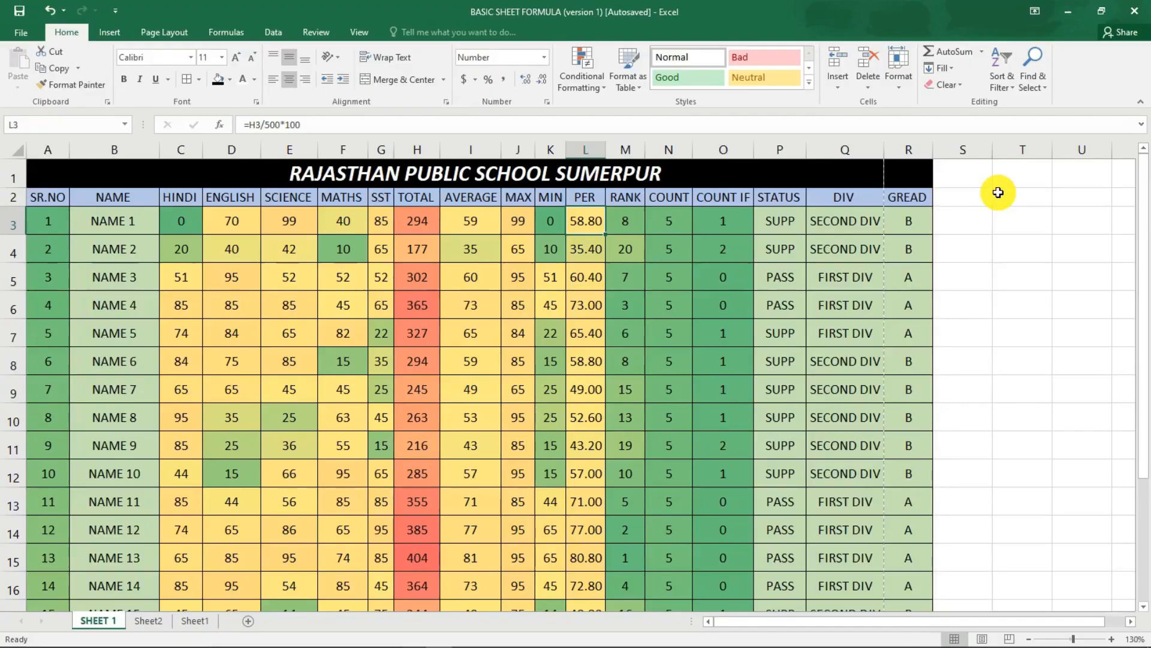
# Autofit the NAME column's width to its student names.
pyautogui.scroll(-2, 902, 232)
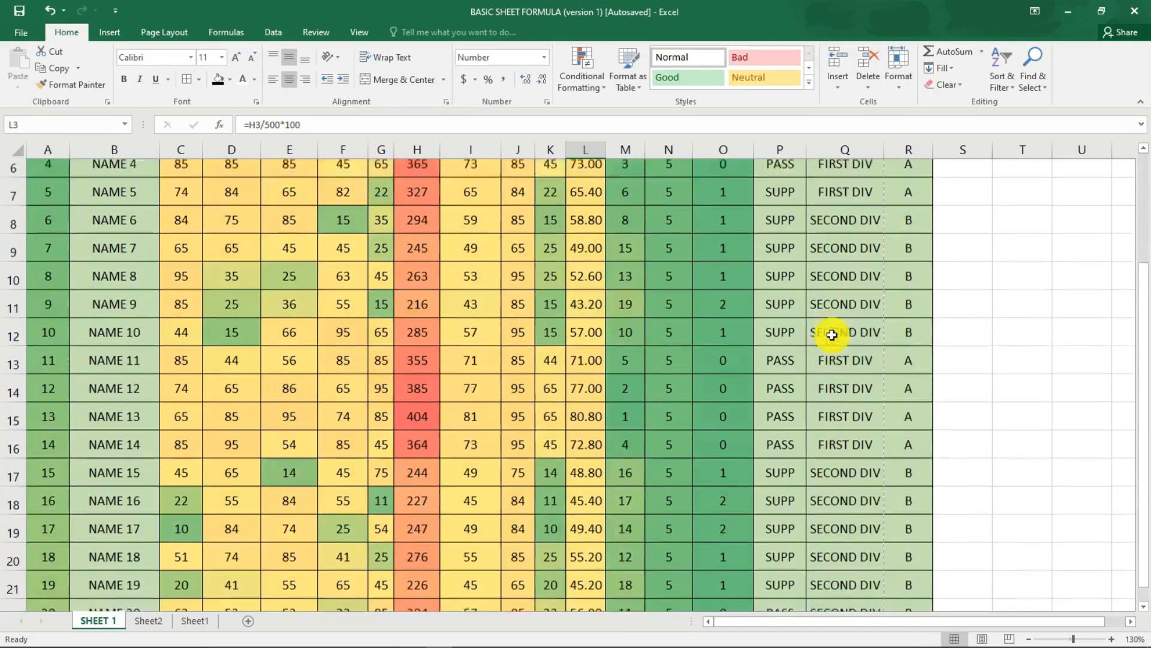
pyautogui.scroll(2, 833, 329)
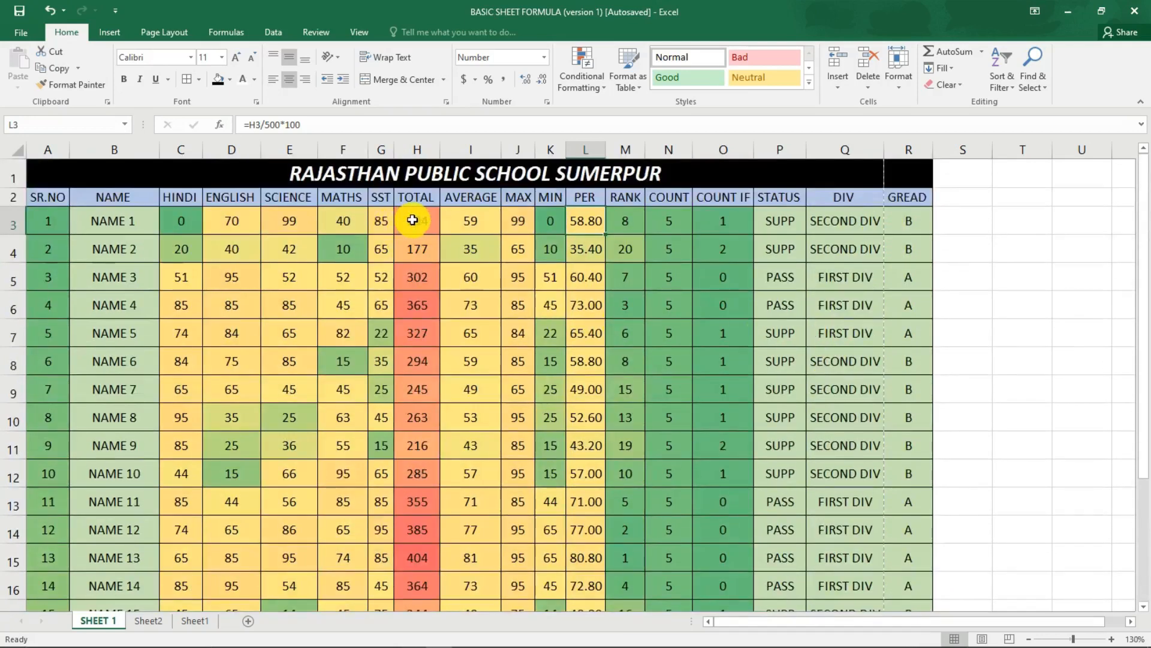
pyautogui.scroll(-4, 162, 262)
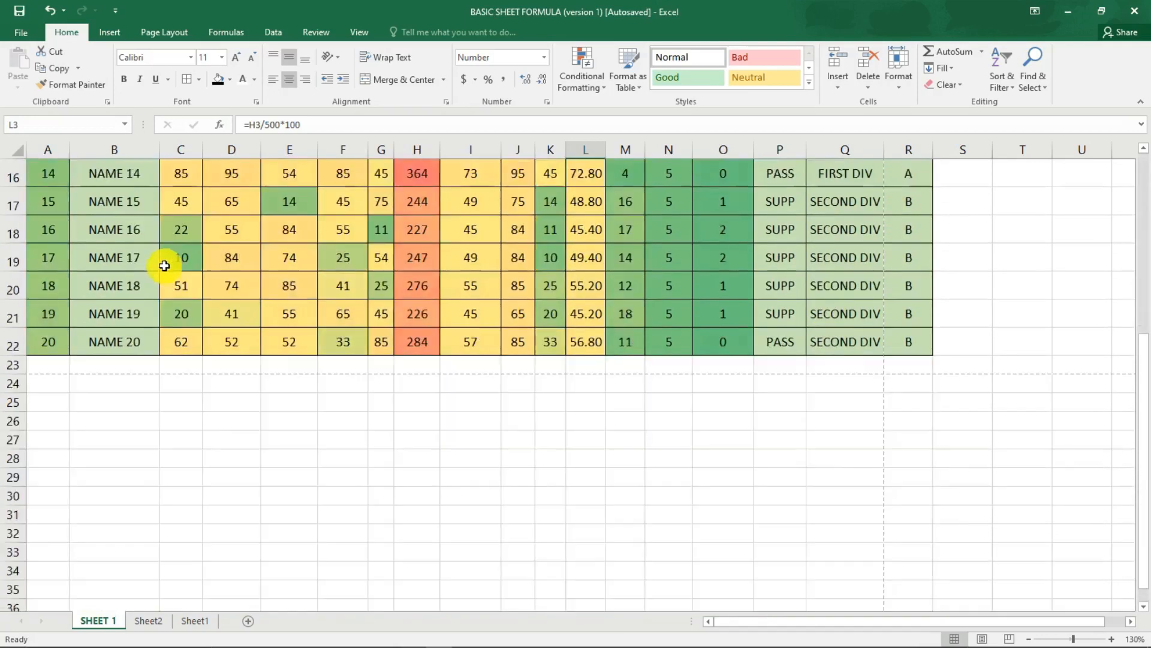
pyautogui.scroll(4, 151, 293)
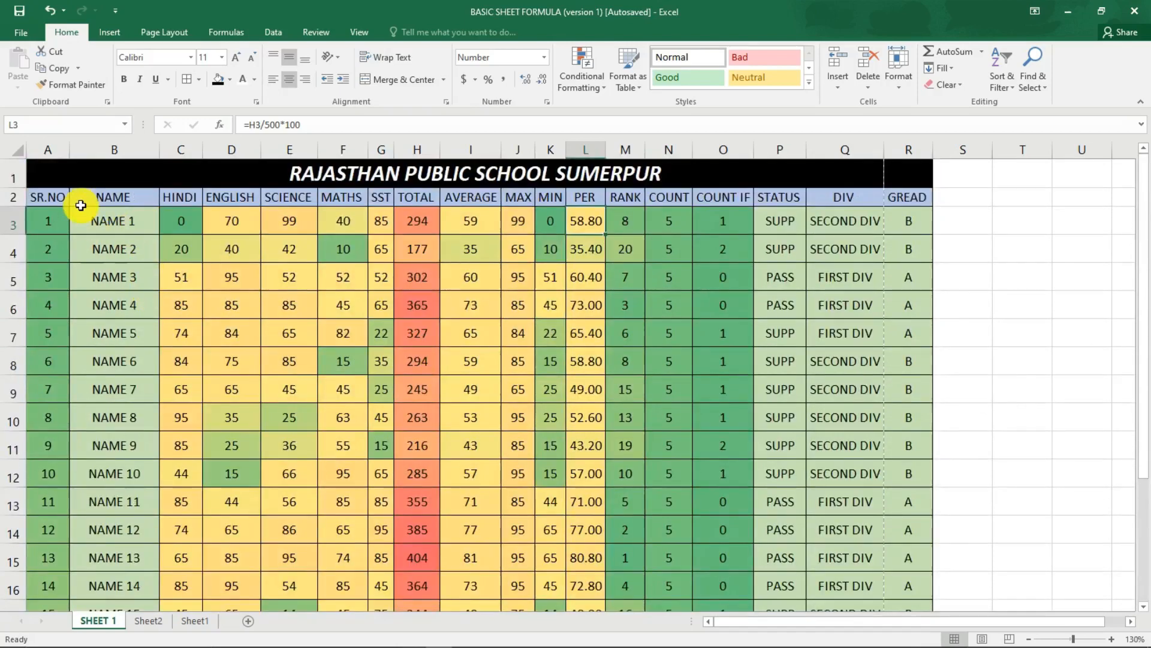
pyautogui.moveTo(79, 192); pyautogui.dragTo(118, 373)
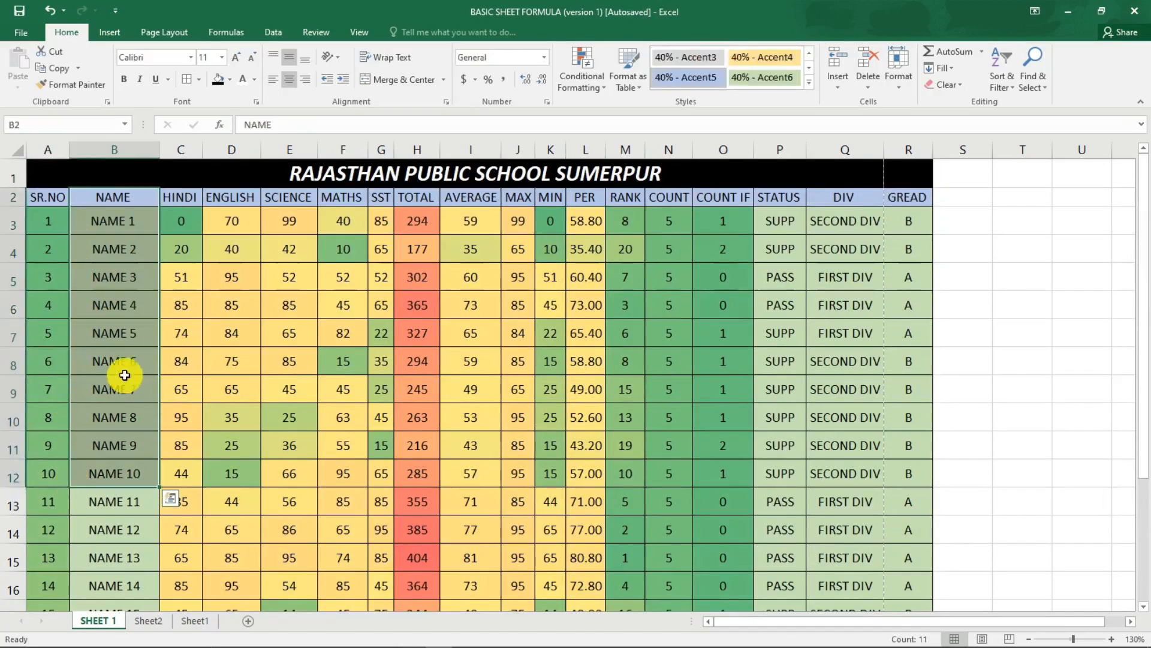
pyautogui.click(119, 328)
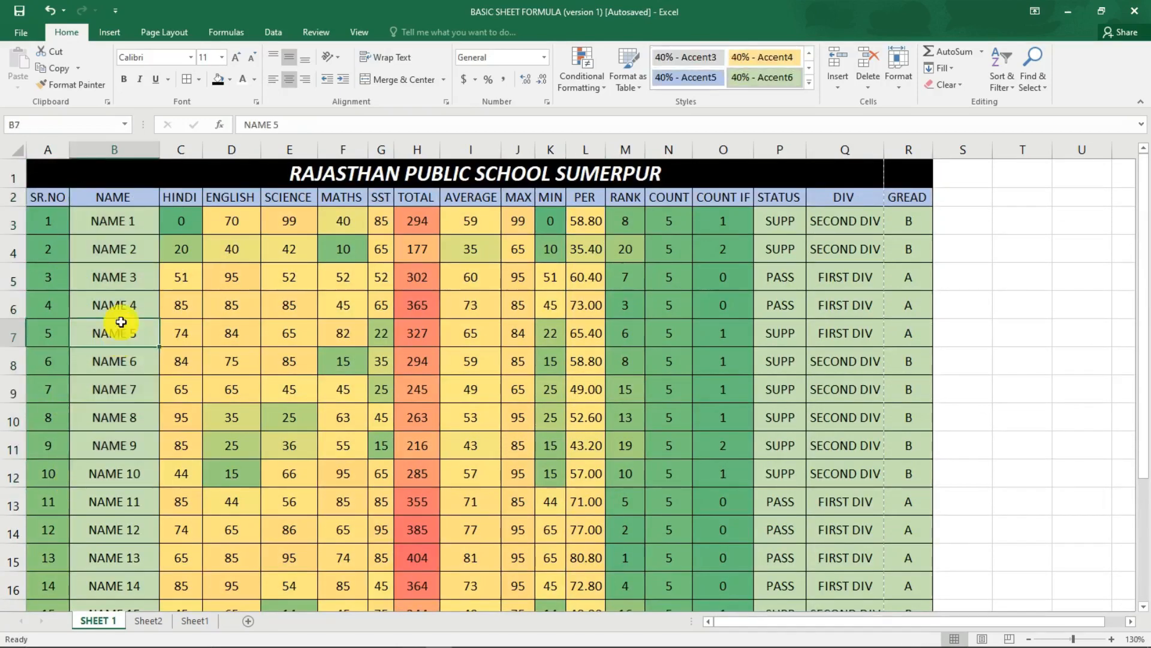
pyautogui.doubleClick(161, 145)
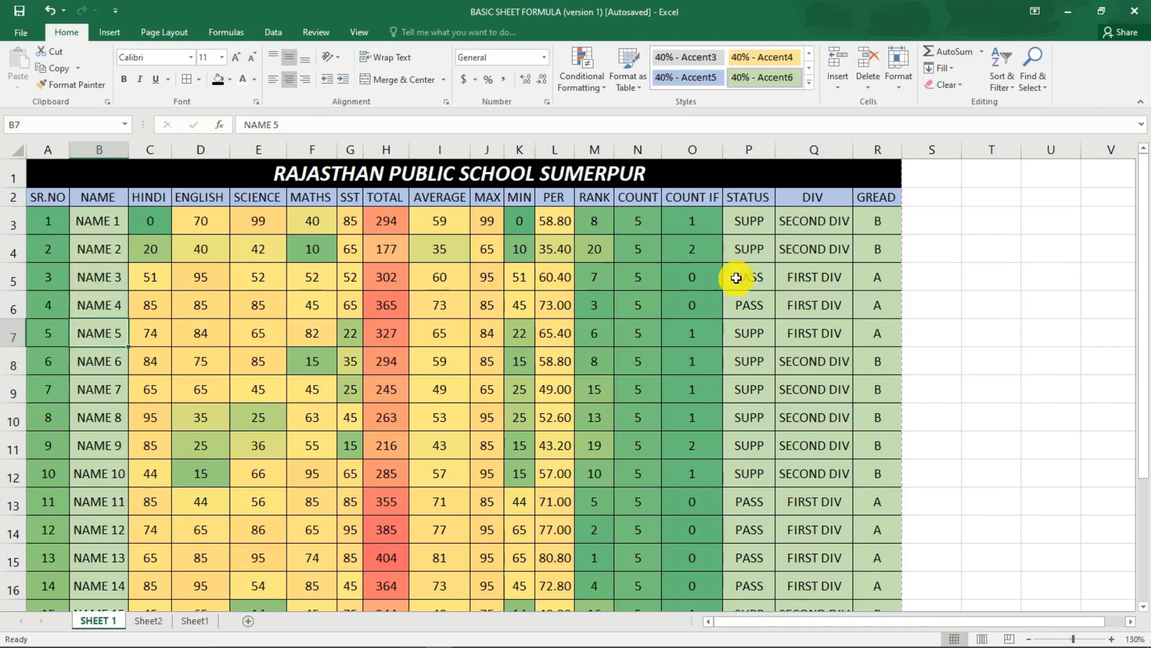
# Widen the NAME column again and check in the print preview whether the GREAD column fits on the page.
pyautogui.moveTo(127, 149); pyautogui.dragTo(168, 151)
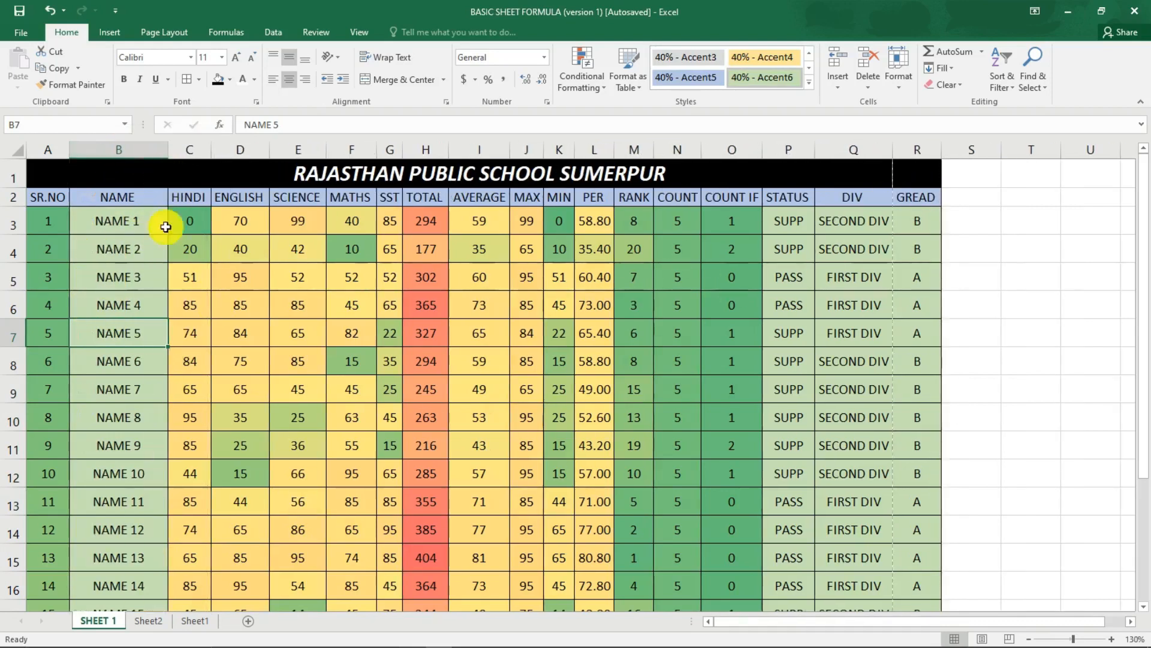
pyautogui.click(918, 223)
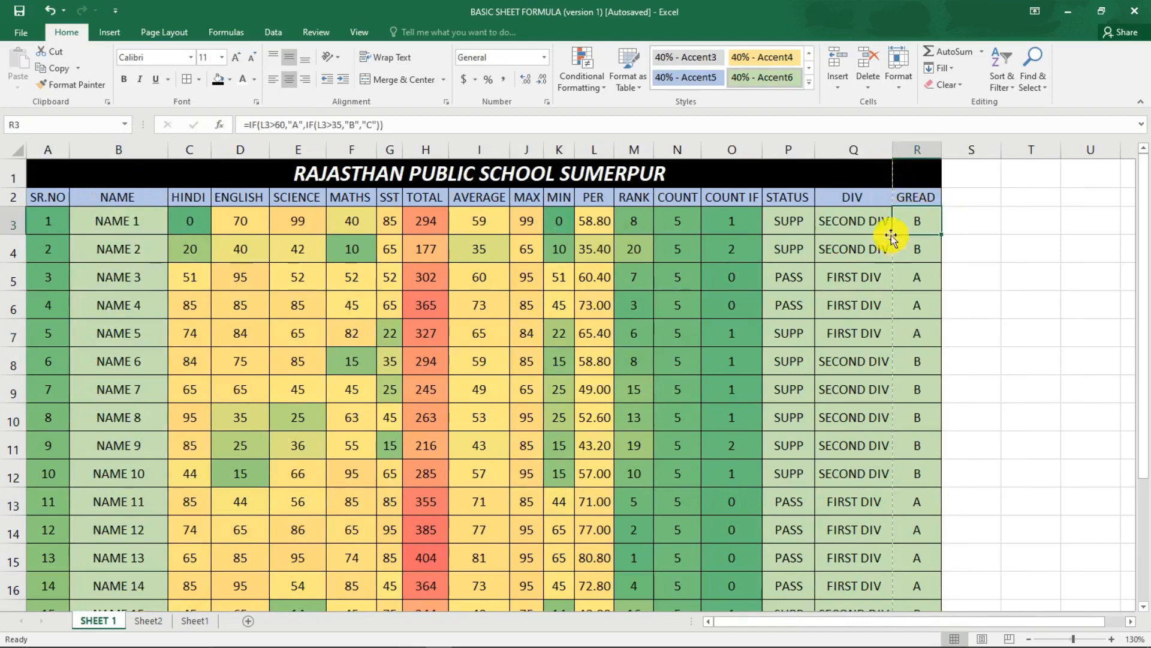
pyautogui.click(914, 275)
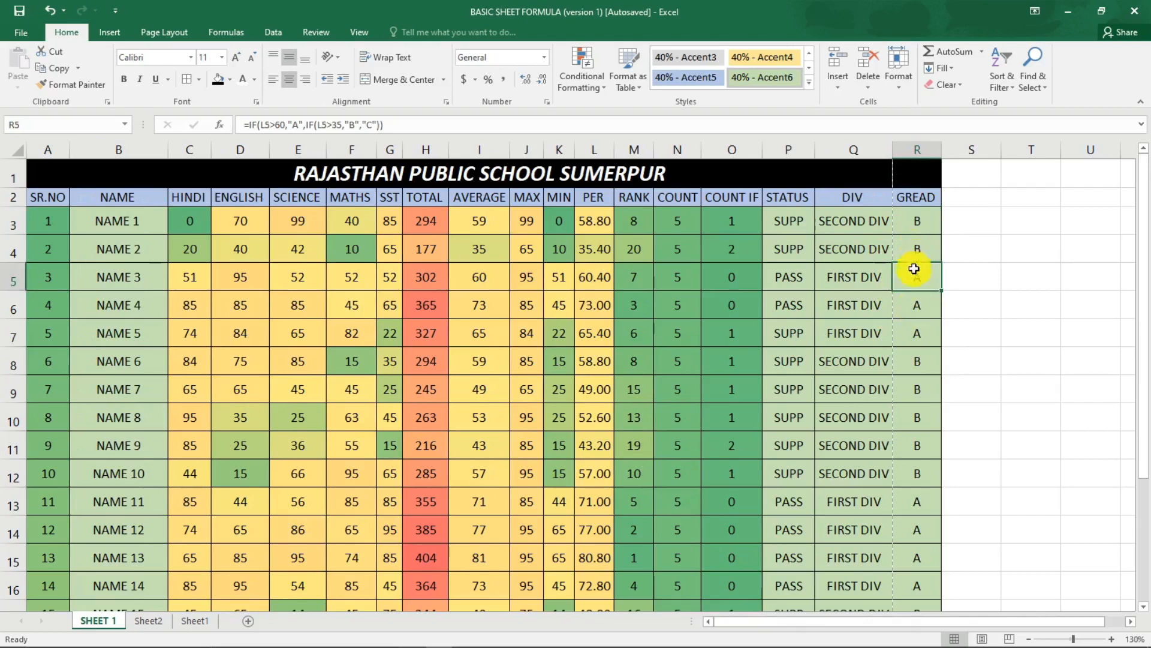
pyautogui.hotkey('ctrl', 'p')
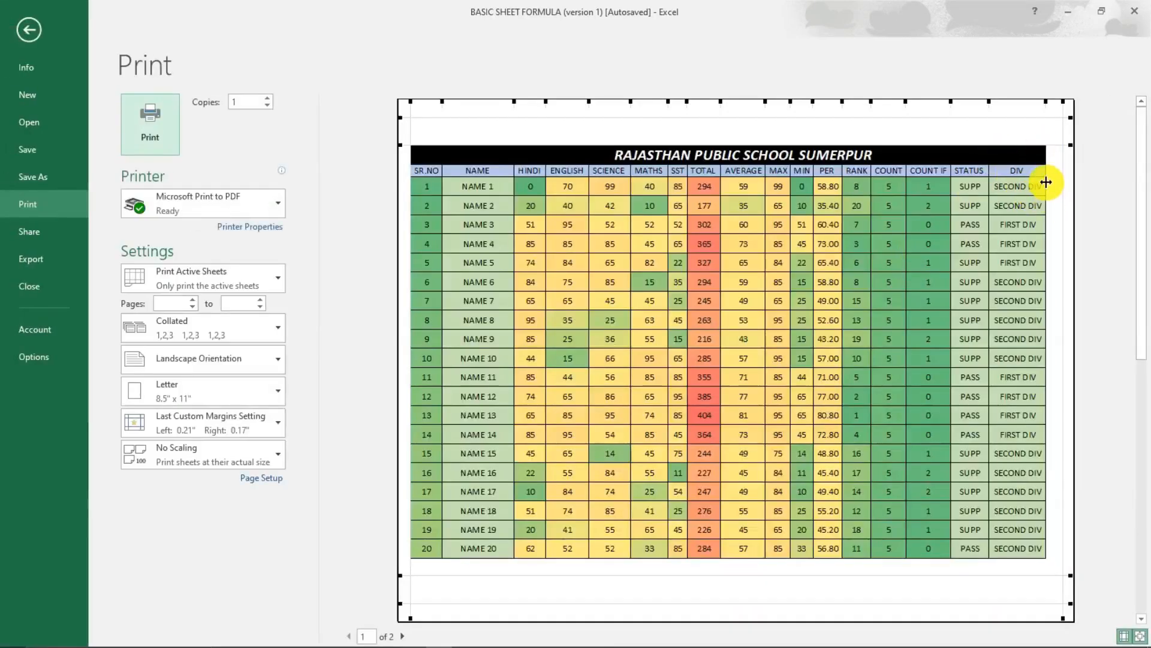
pyautogui.press('Escape')
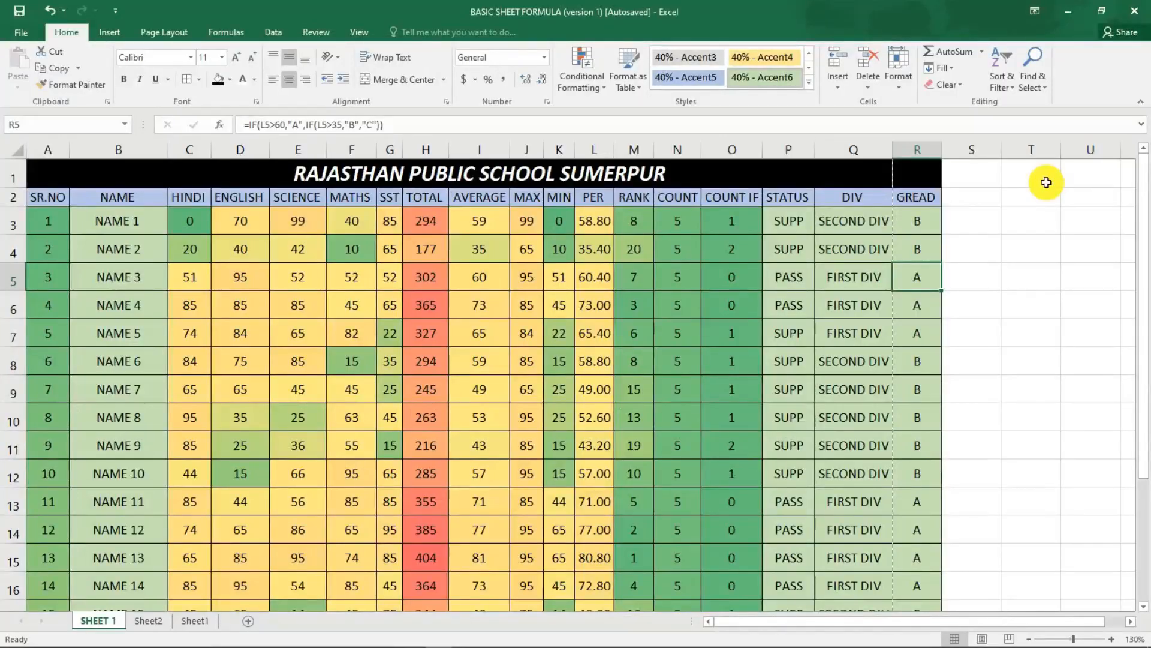
# Reduce the top and bottom page margins in the print preview to the header and footer guide lines.
pyautogui.hotkey('ctrl', 'p')
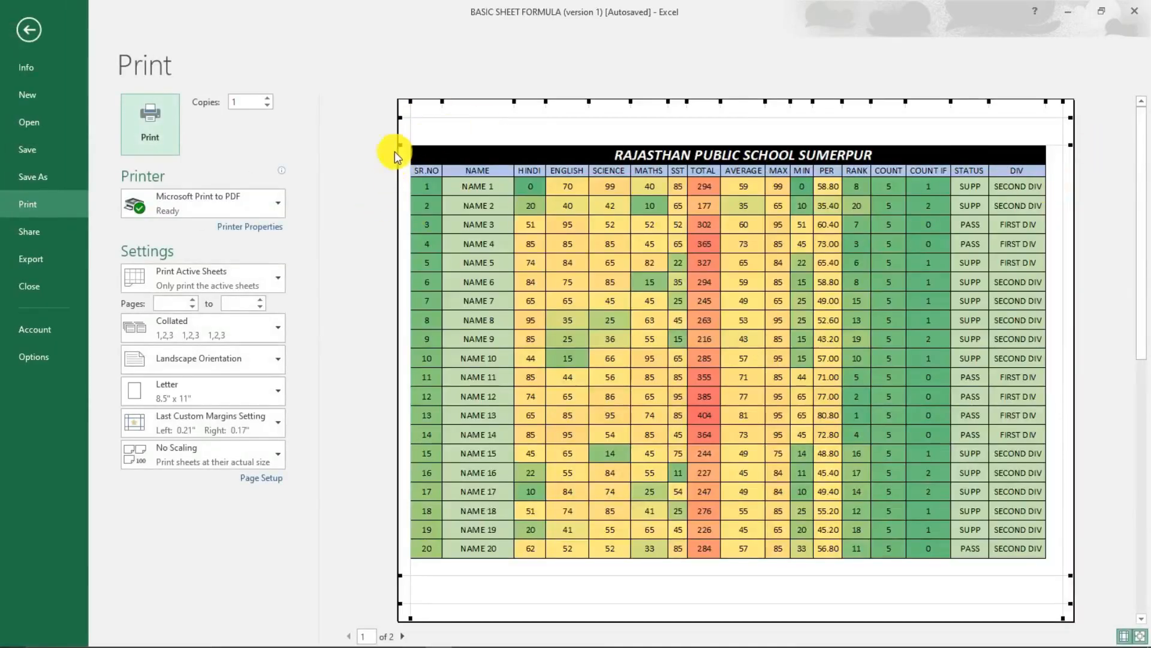
pyautogui.moveTo(401, 147); pyautogui.dragTo(396, 118)
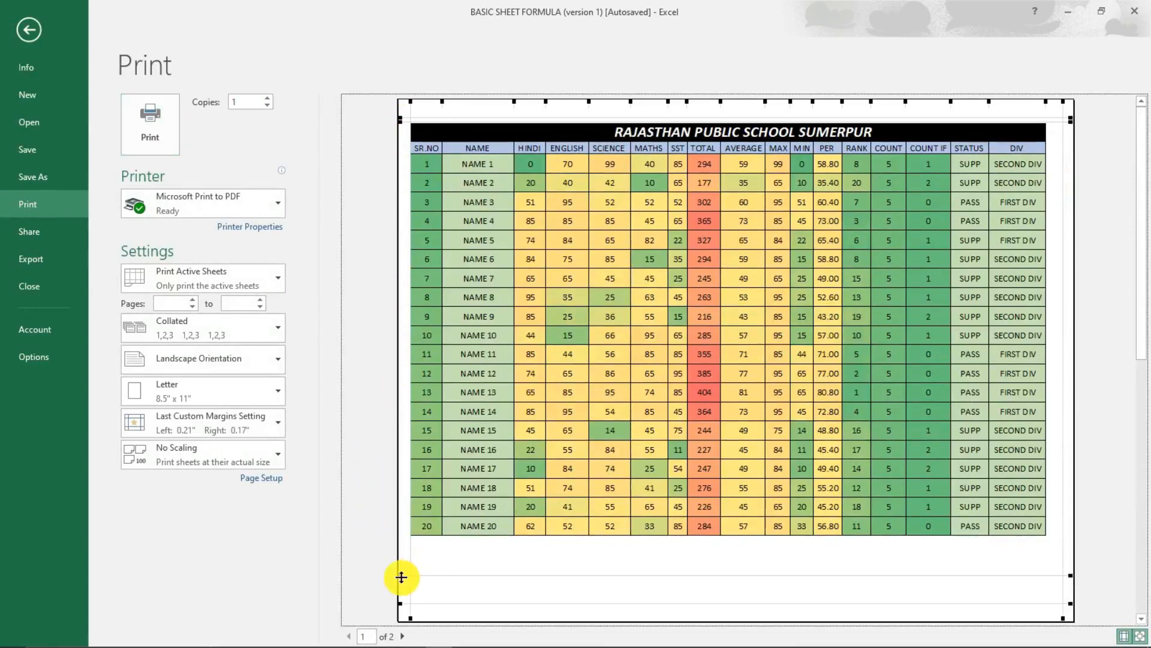
pyautogui.moveTo(399, 576); pyautogui.dragTo(397, 605)
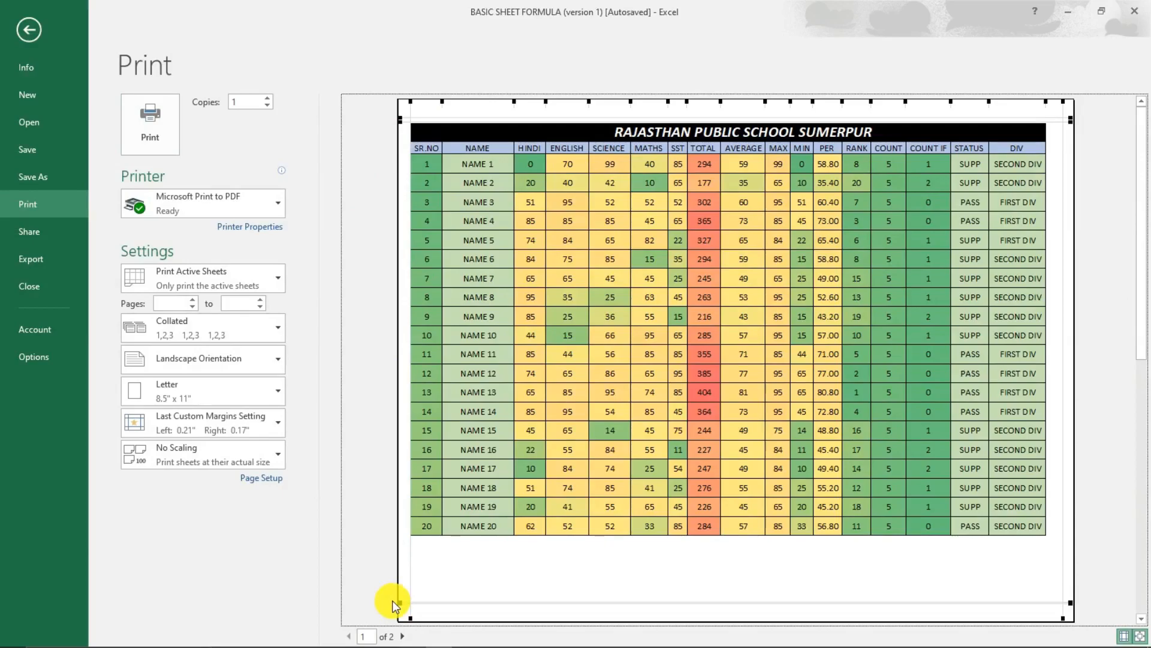
pyautogui.press('Escape')
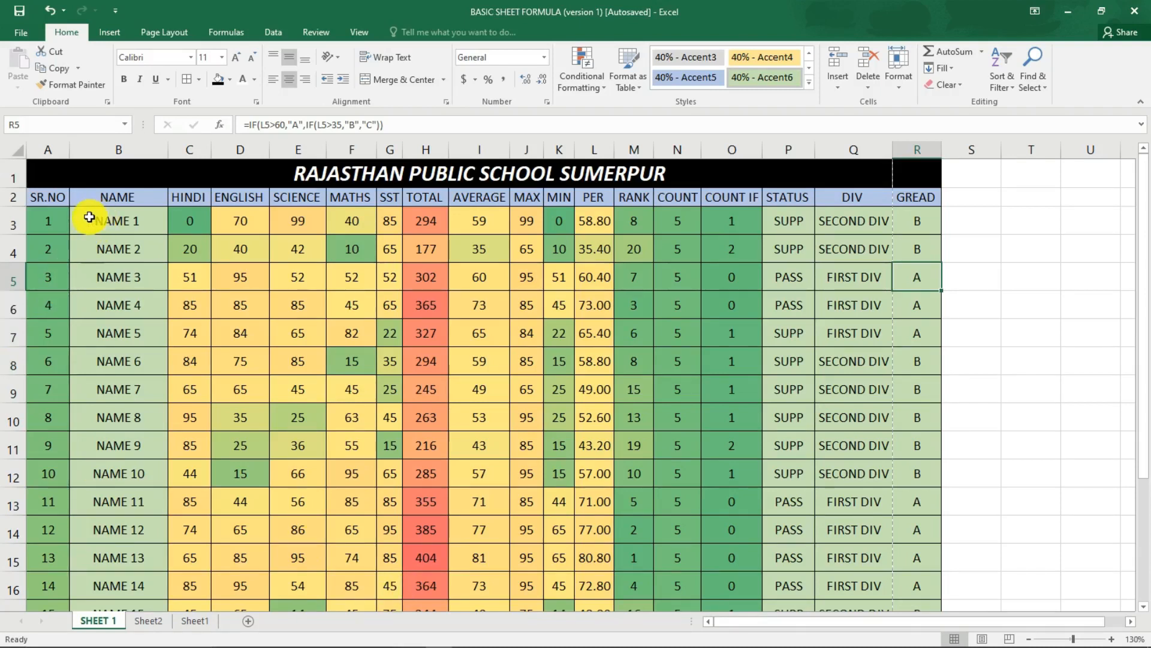
# Narrow the NAME column so the GREAD column fits inside the page break, and check the sheet.
pyautogui.moveTo(89, 218)
pyautogui.mouseDown()
pyautogui.moveTo(85, 264)
pyautogui.moveTo(99, 222)
pyautogui.mouseUp()
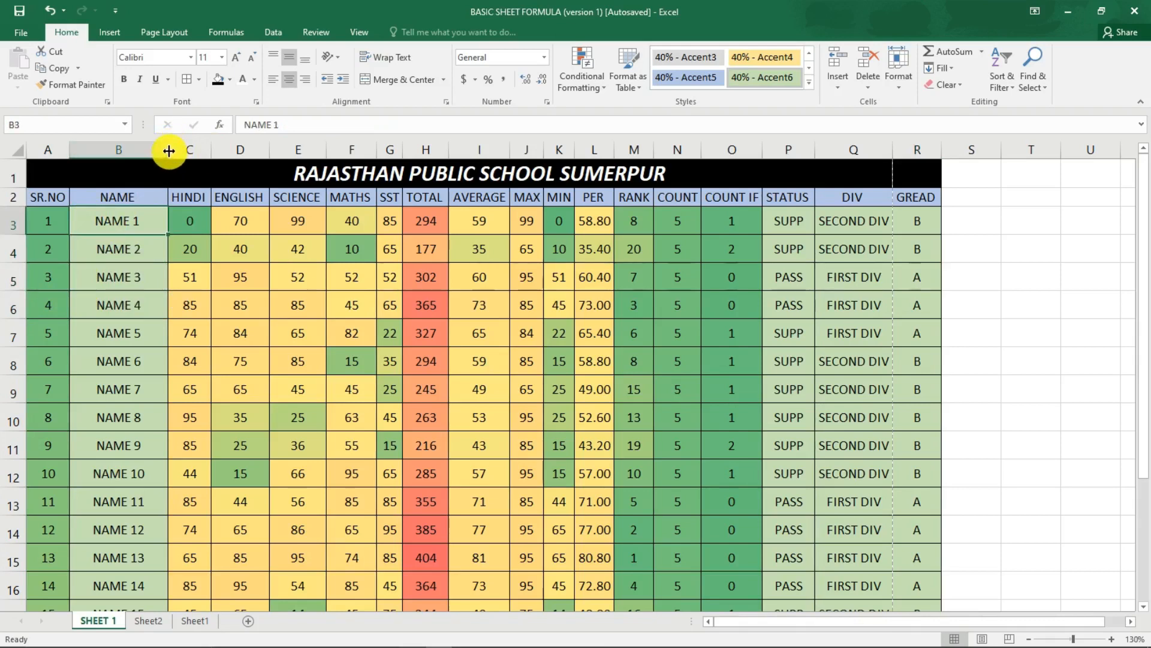
pyautogui.moveTo(169, 150); pyautogui.dragTo(128, 150)
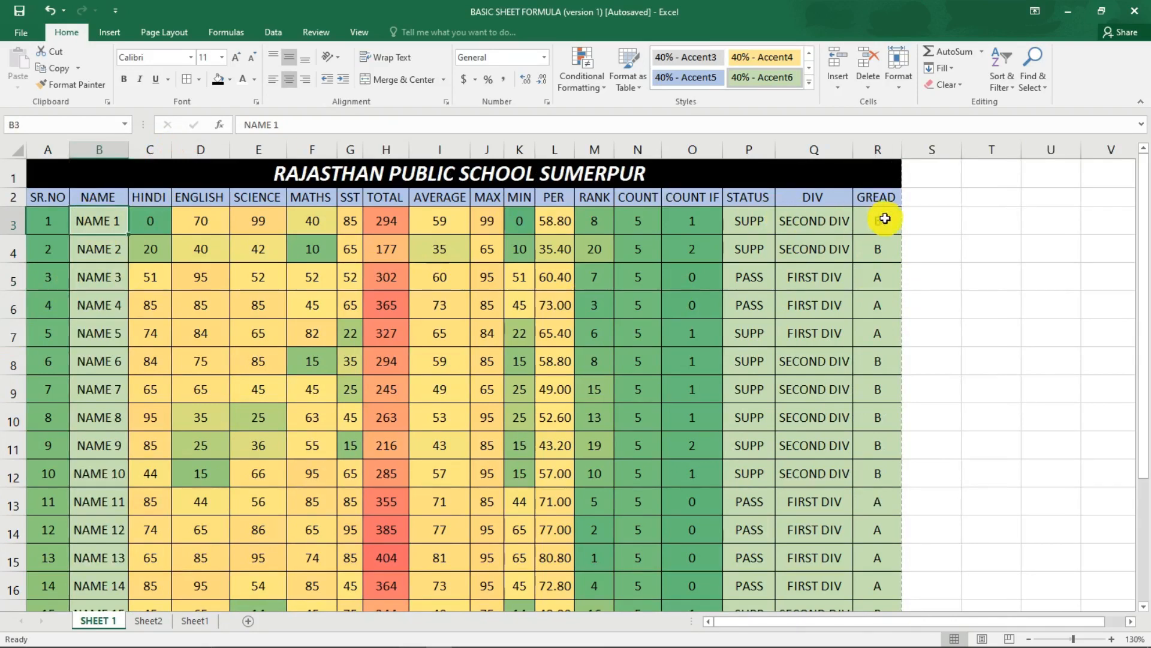
pyautogui.moveTo(885, 203); pyautogui.dragTo(885, 427)
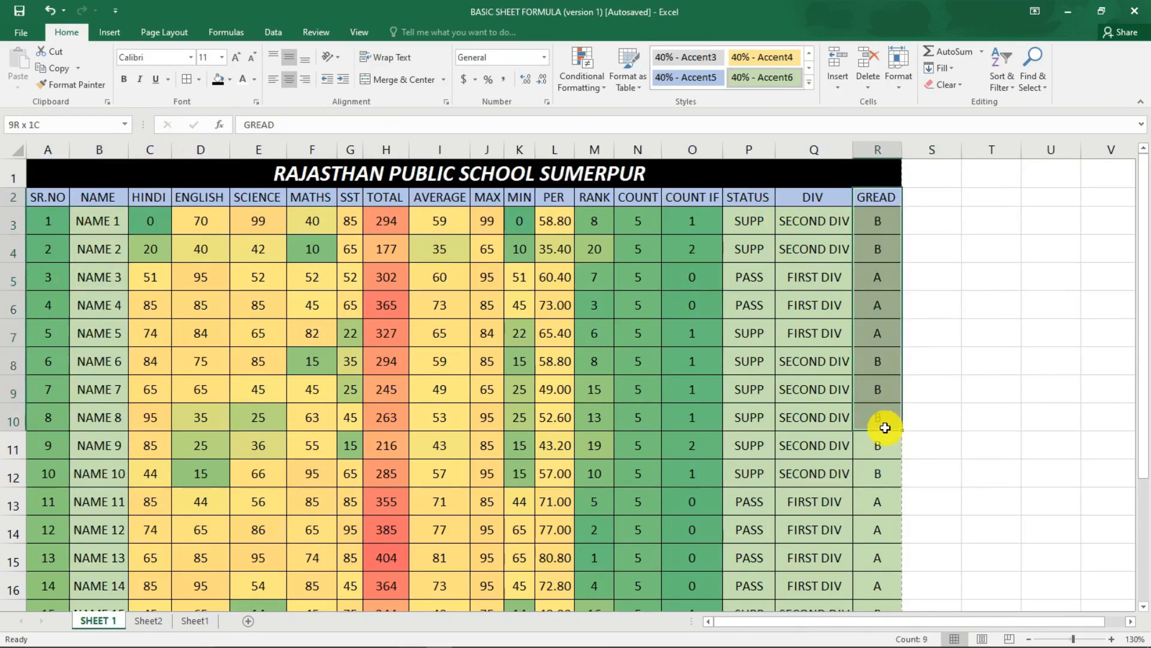
pyautogui.click(867, 217)
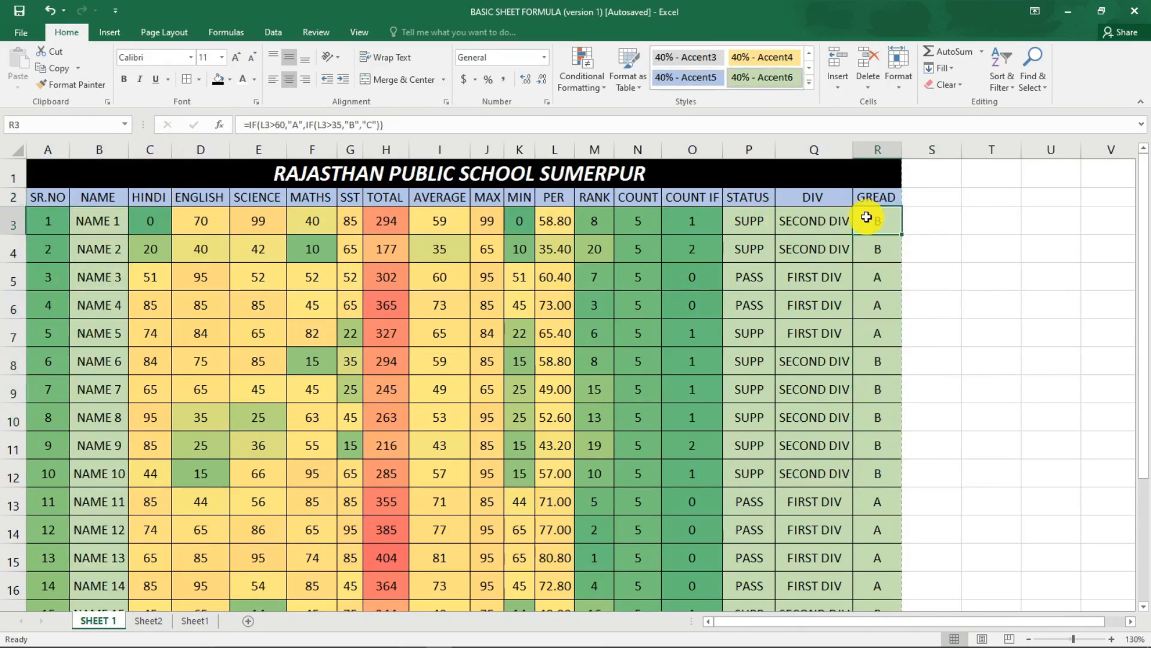
pyautogui.scroll(-3, 390, 360)
pyautogui.scroll(3, 508, 355)
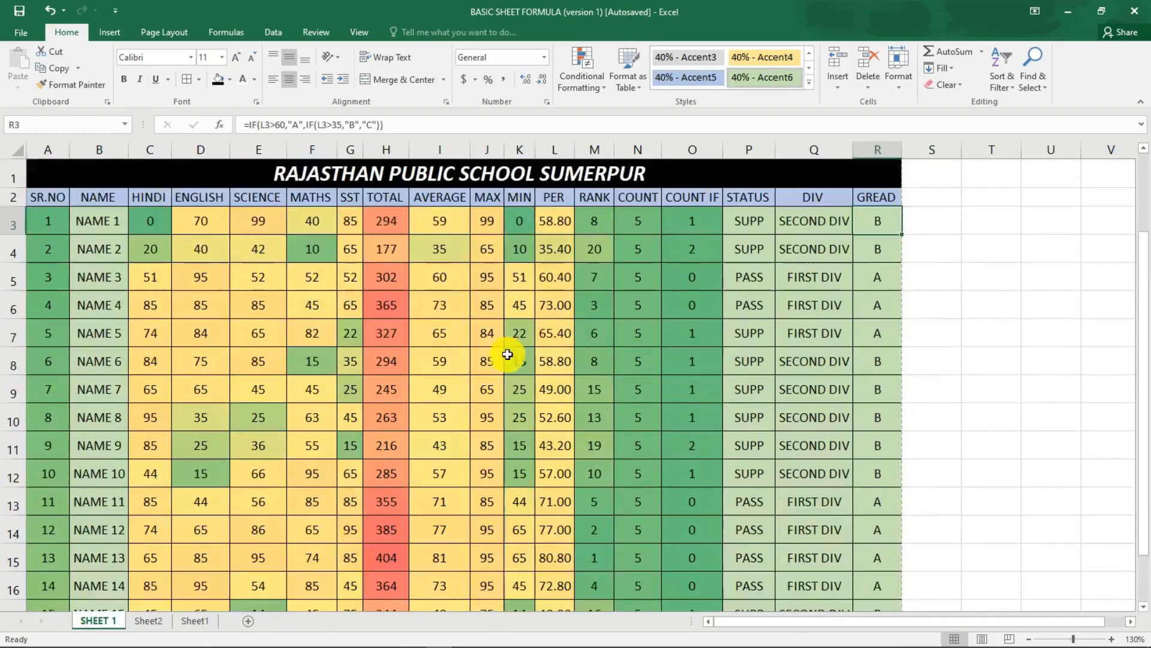
# Check the full marksheet in the print preview, hide the margin guides, and return to the sheet.
pyautogui.hotkey('ctrl', 'p')
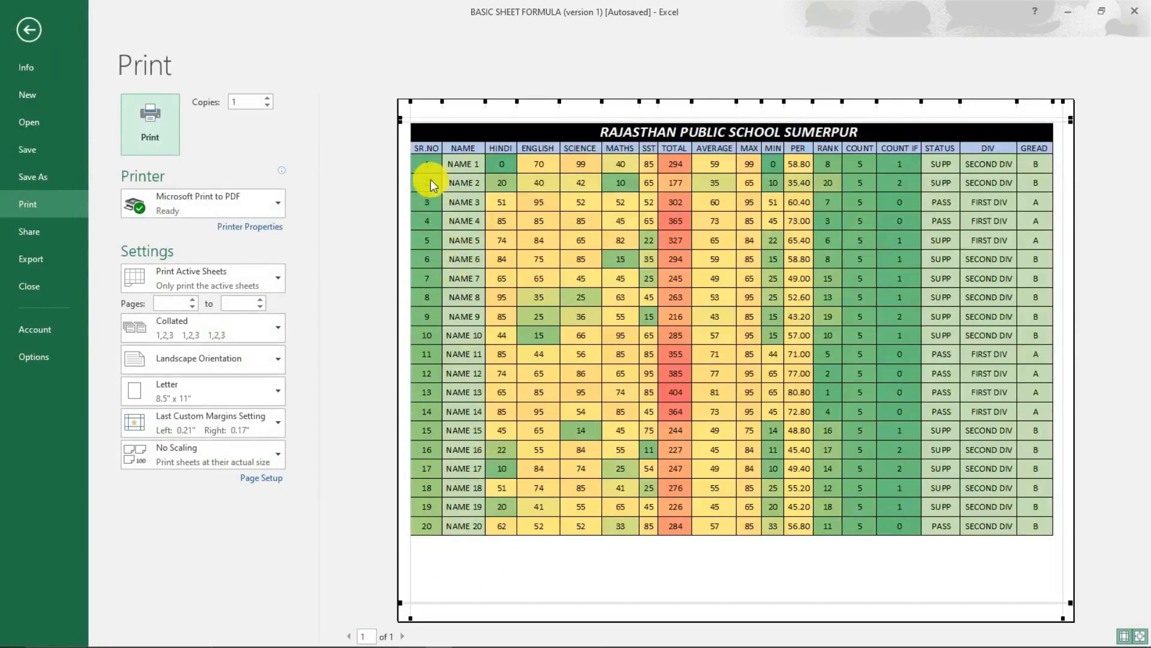
pyautogui.click(423, 148)
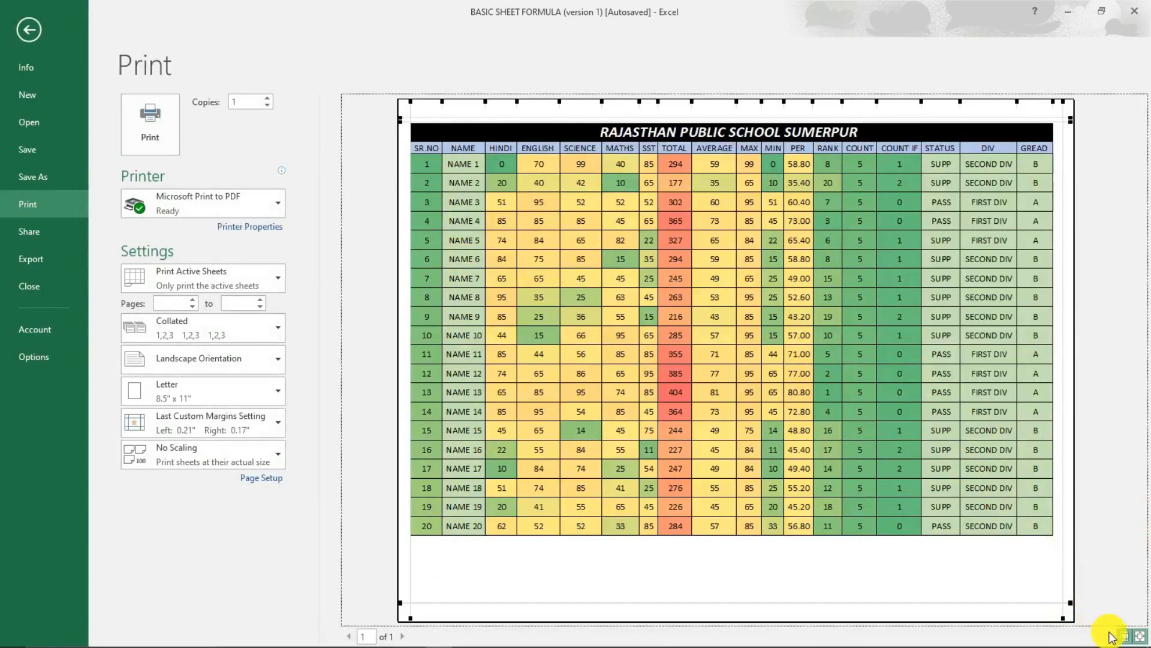
pyautogui.click(1125, 637)
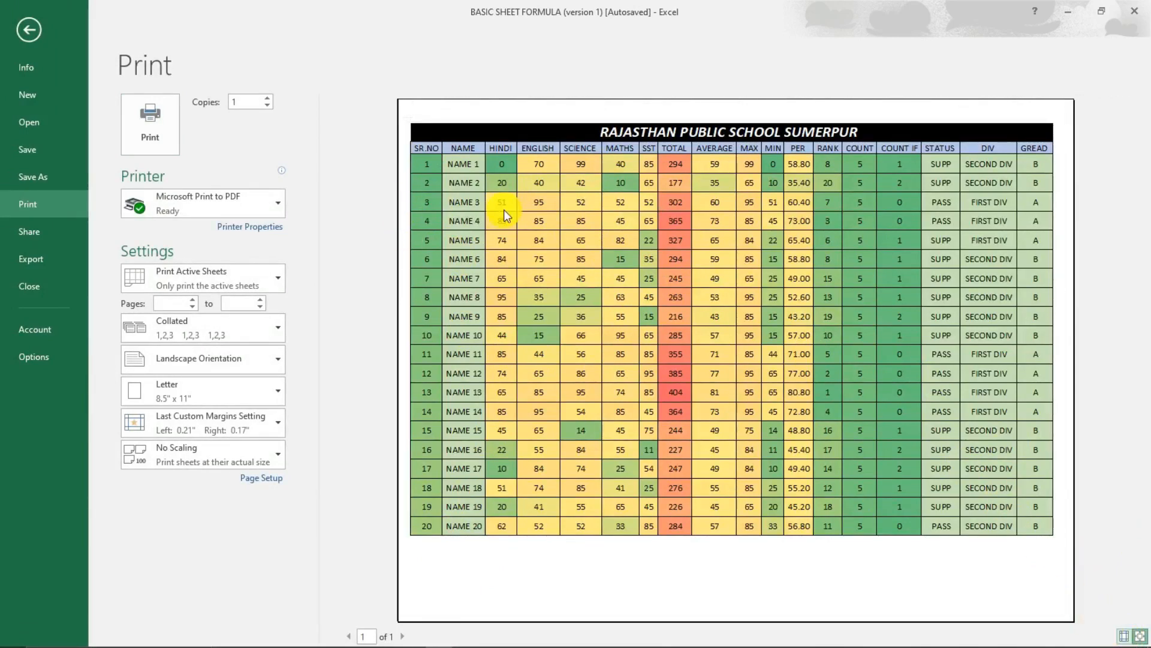
pyautogui.press('Escape')
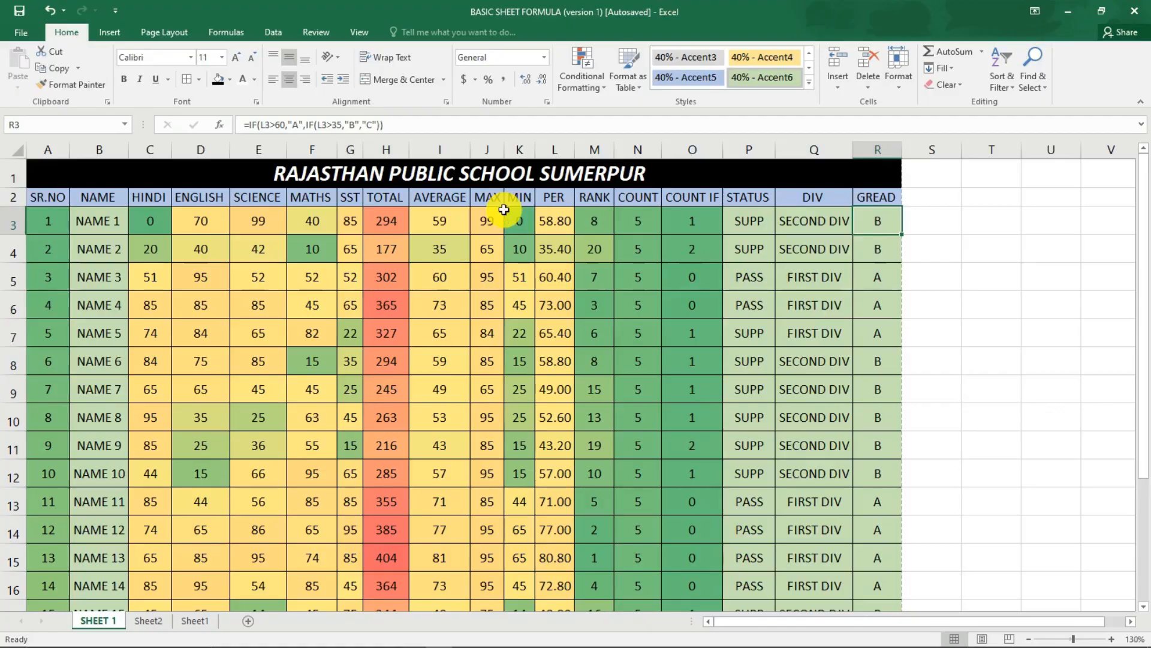
# Examine the empty rows 23 to 27 between the last student and the page break, across columns A to R.
pyautogui.scroll(-8, 525, 286)
pyautogui.scroll(3, 555, 372)
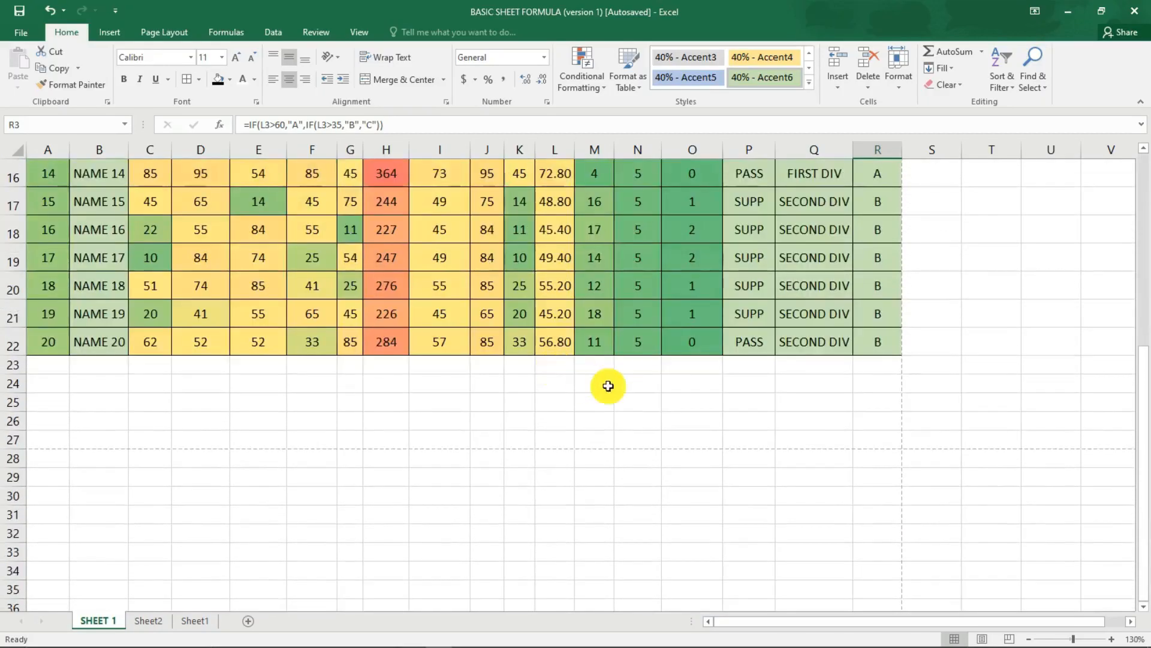
pyautogui.moveTo(674, 370); pyautogui.dragTo(683, 443)
pyautogui.click(870, 459)
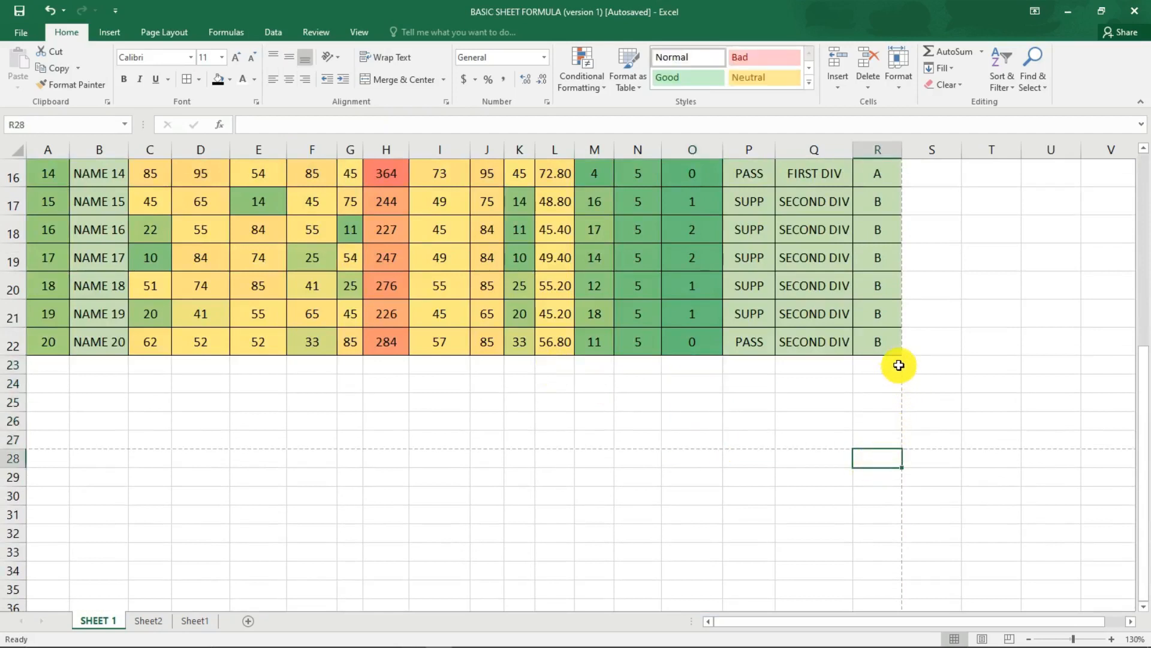
pyautogui.moveTo(899, 365); pyautogui.dragTo(34, 437)
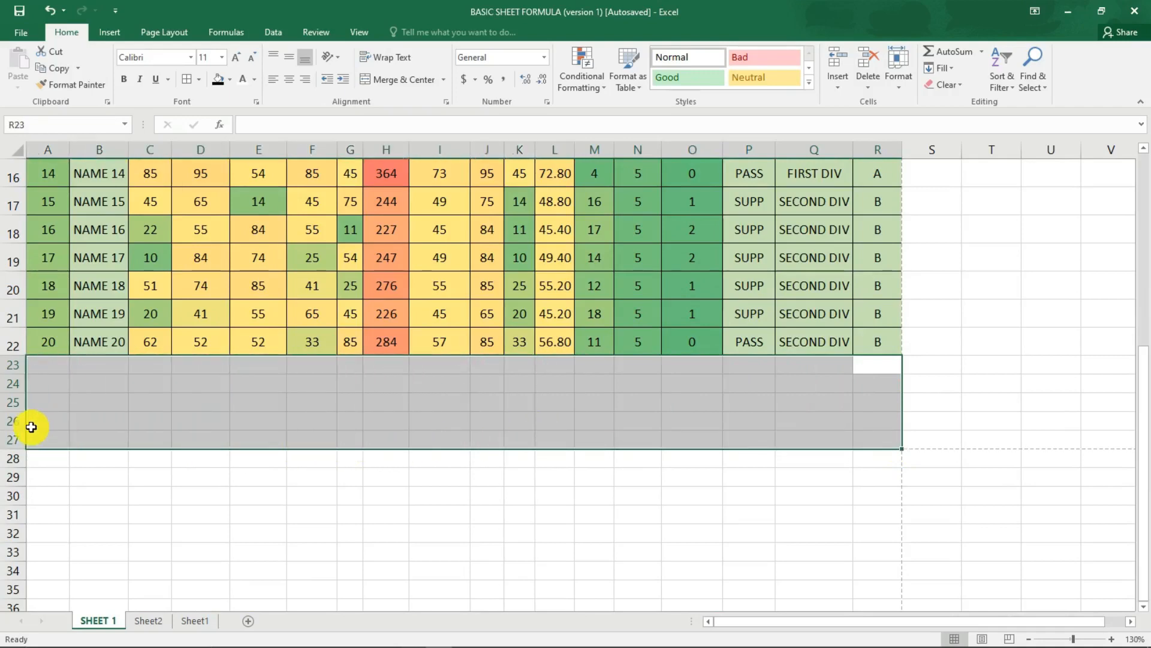
pyautogui.scroll(5, 26, 424)
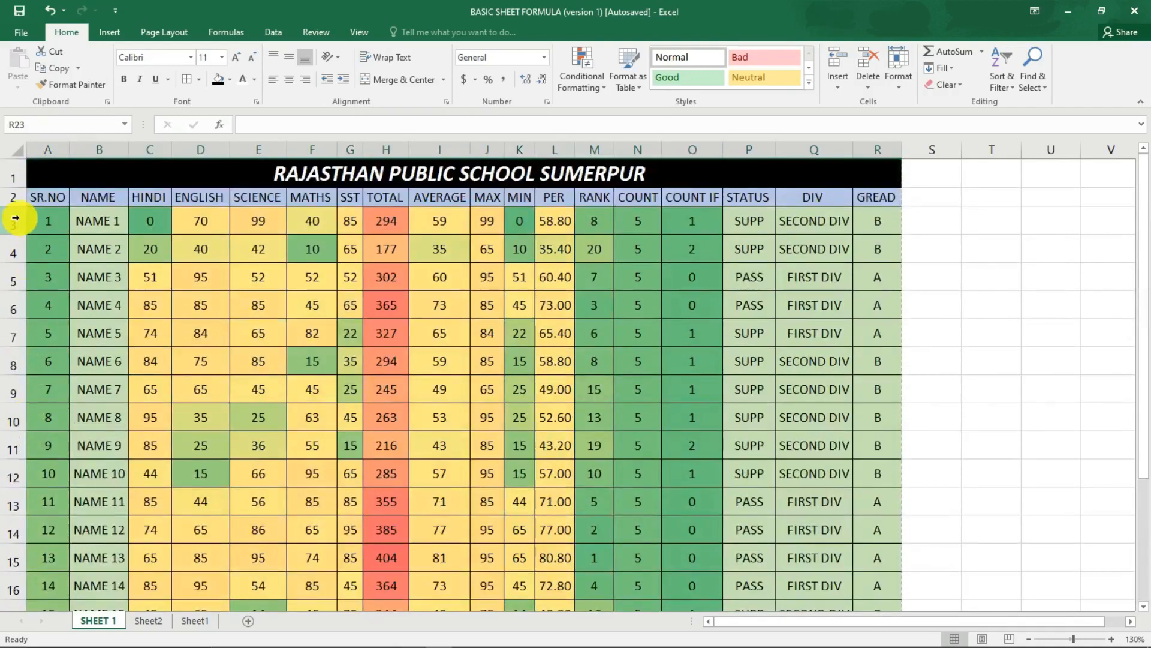
pyautogui.scroll(-5, 163, 341)
pyautogui.scroll(-4, 163, 342)
pyautogui.scroll(3, 116, 354)
pyautogui.click(141, 354)
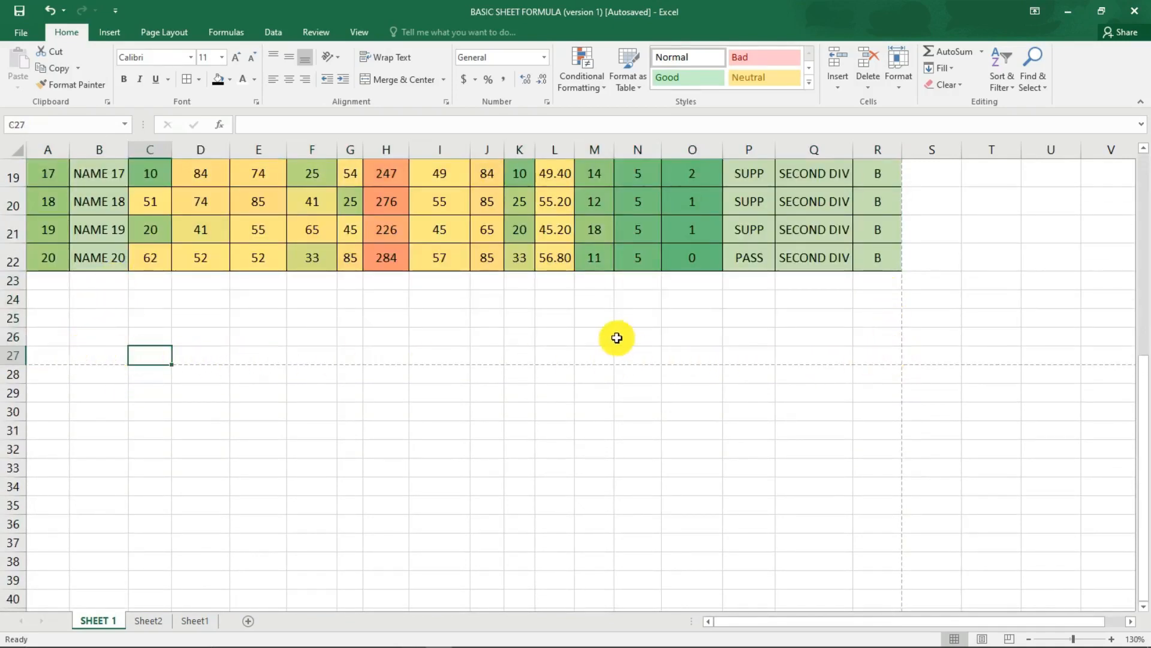
pyautogui.scroll(6, 617, 338)
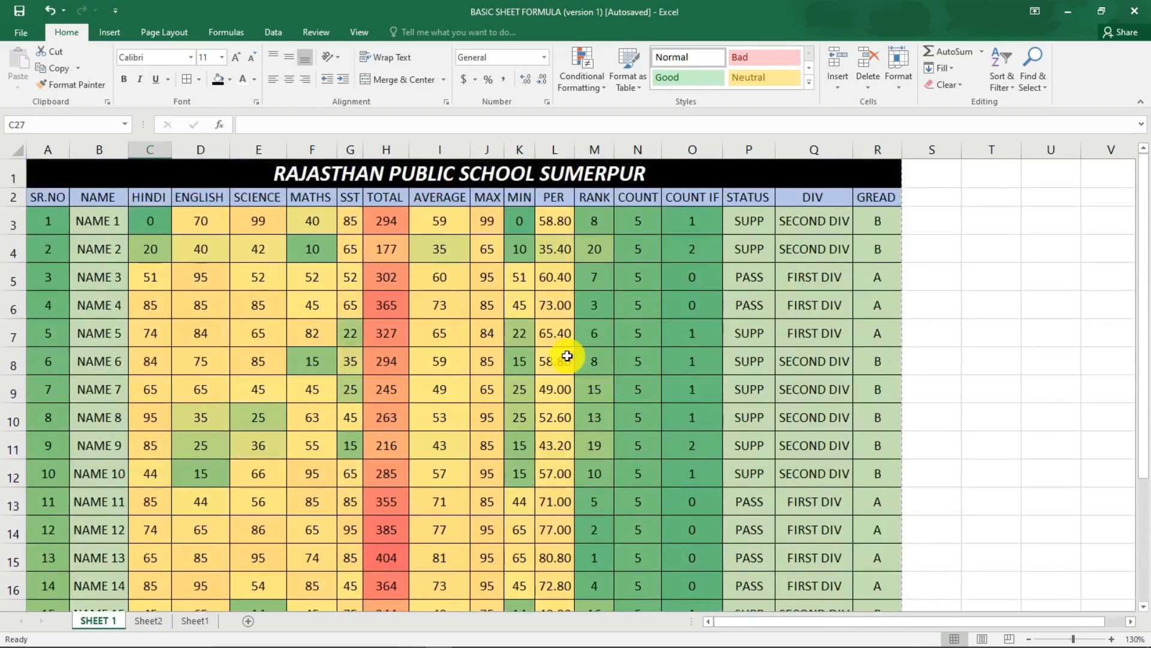
# Select the student data in A3:R22, increase the height of rows 3 to 22, and check them against the page break.
pyautogui.click(60, 222)
pyautogui.moveTo(83, 248); pyautogui.dragTo(876, 568)
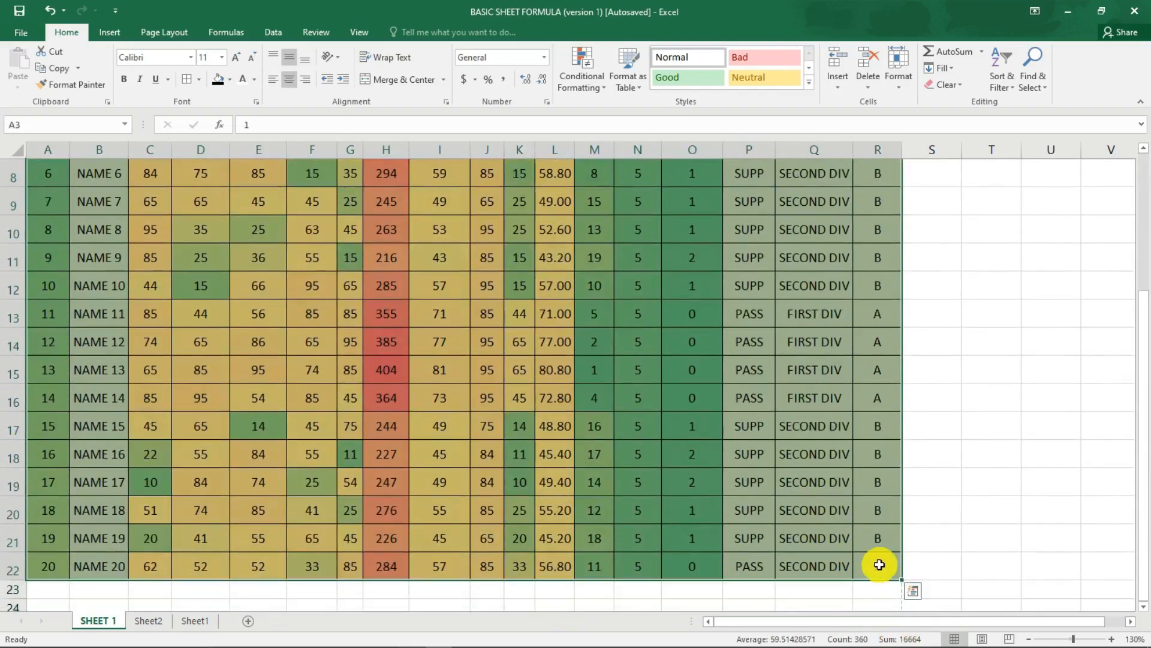
pyautogui.scroll(3, 835, 471)
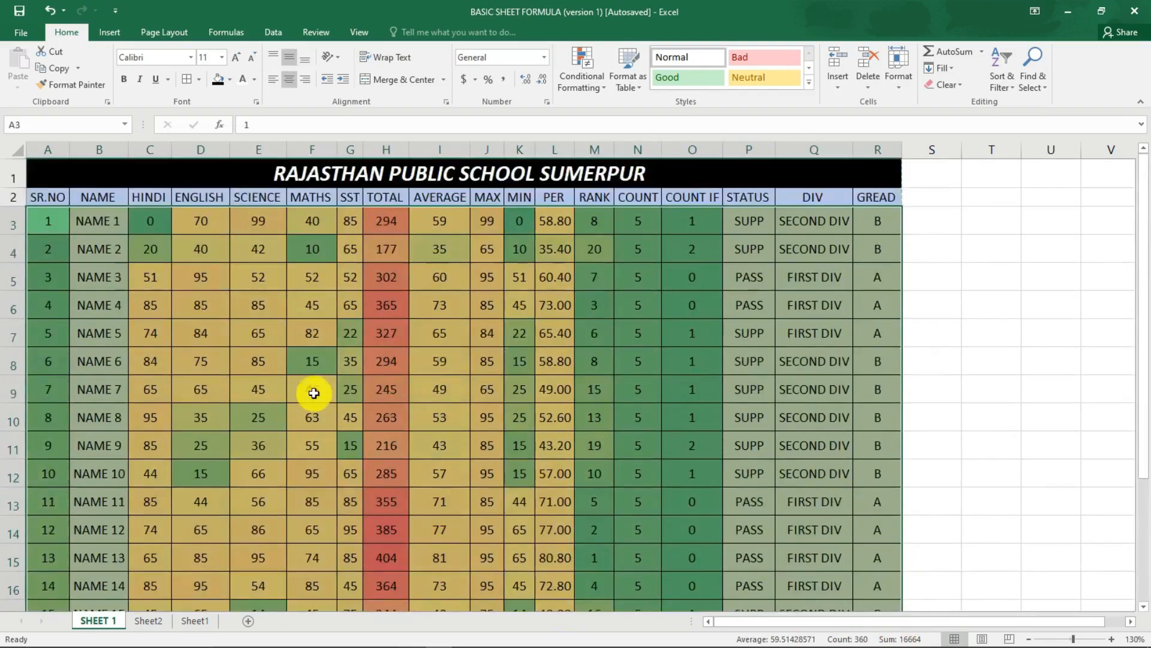
pyautogui.moveTo(57, 219); pyautogui.dragTo(859, 538)
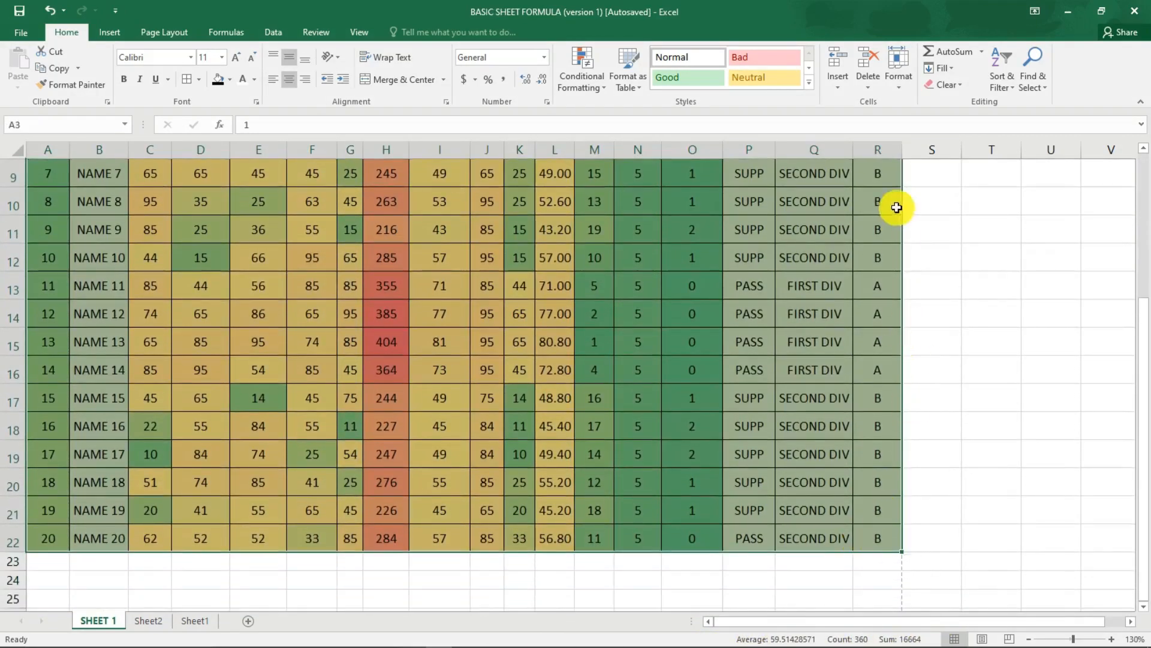
pyautogui.click(899, 78)
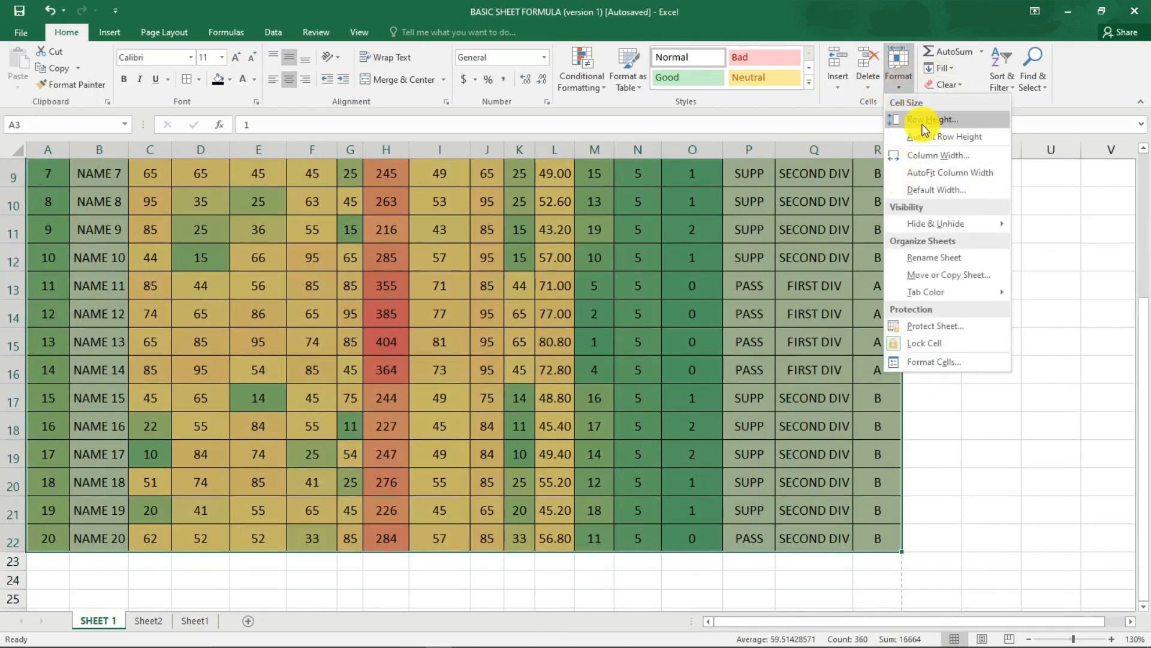
pyautogui.click(924, 126)
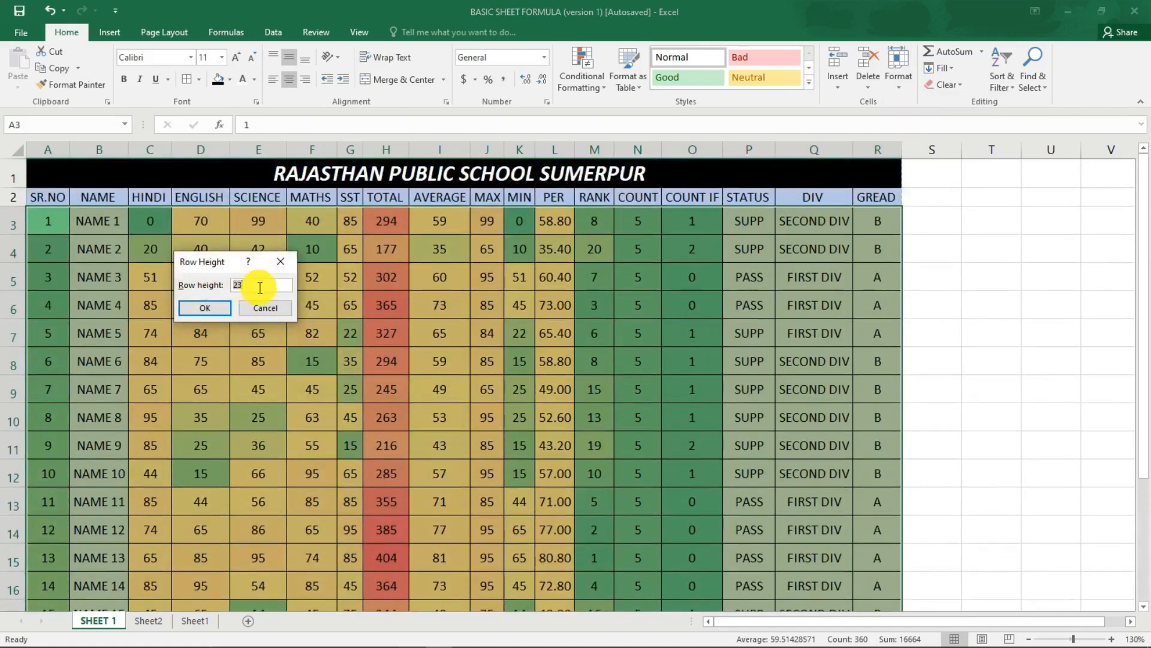
pyautogui.press('Return')
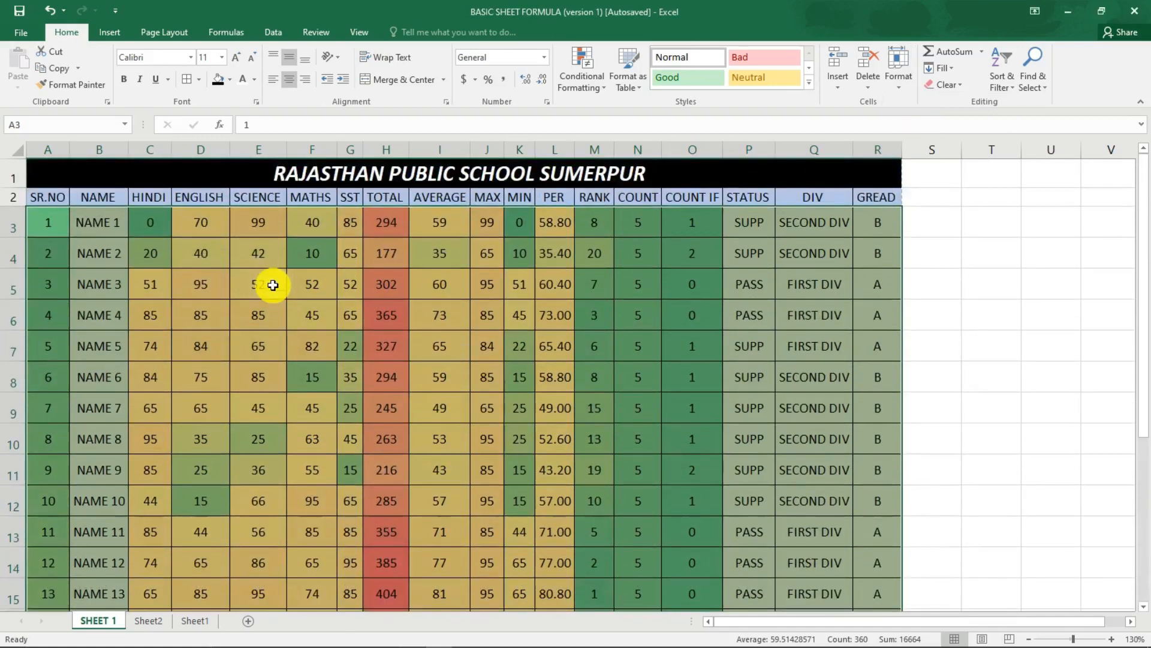
pyautogui.scroll(-5, 290, 290)
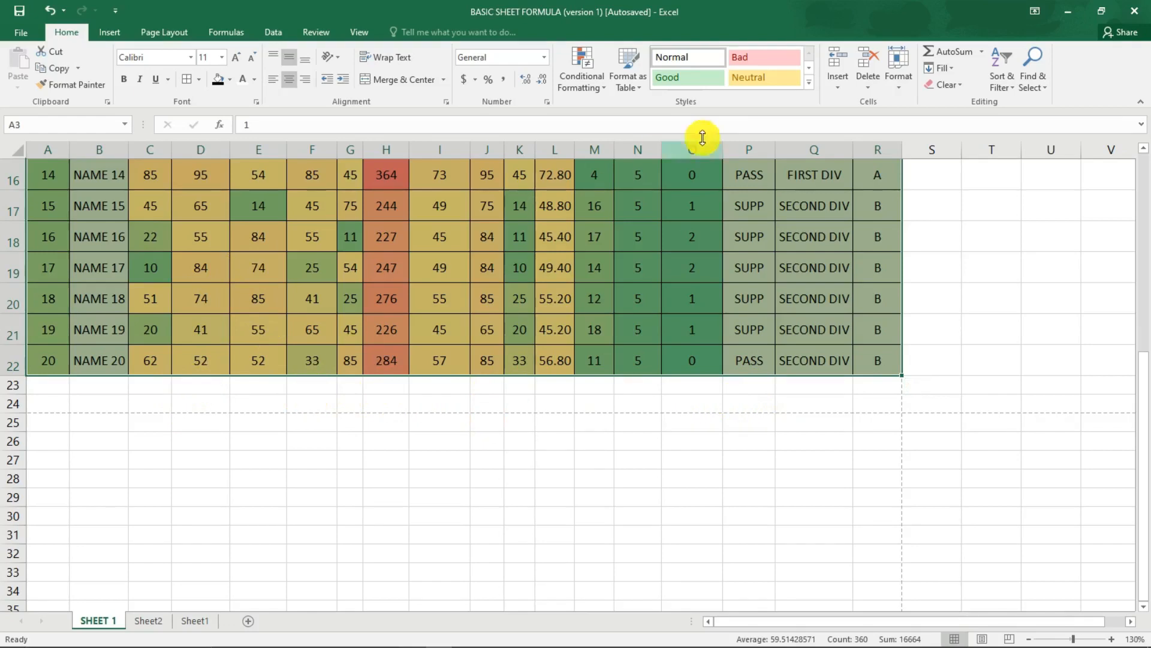
# Increase the height of student rows 3 to 22 further so the last row meets the page break, and check the print preview.
pyautogui.click(896, 69)
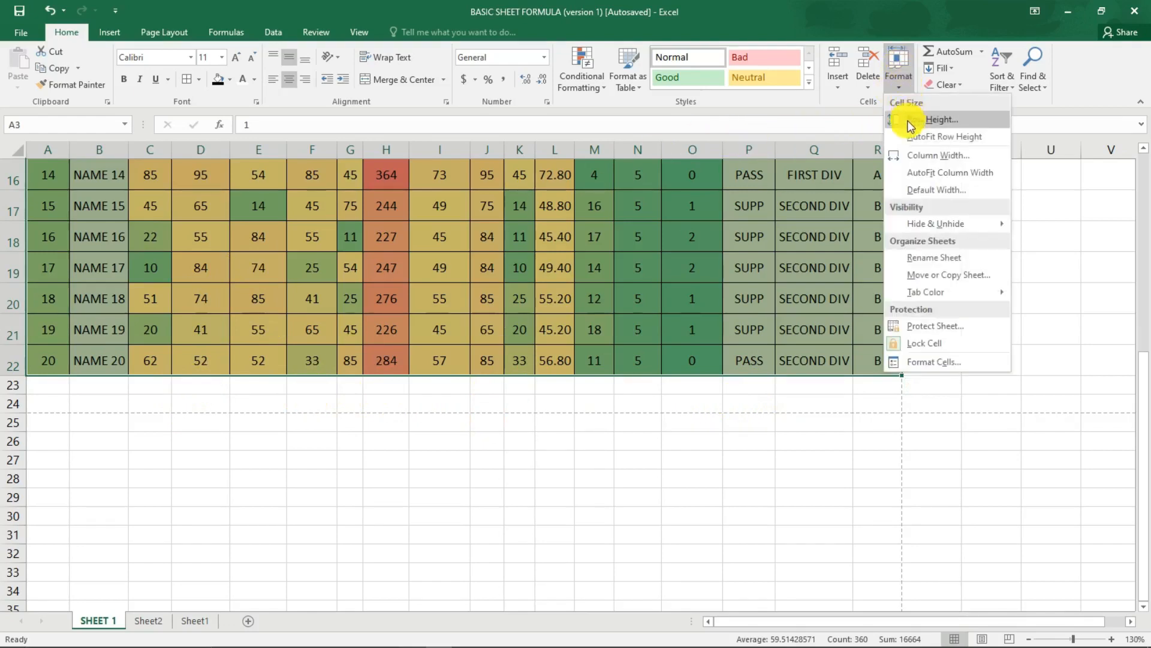
pyautogui.scroll(5, 904, 129)
pyautogui.click(898, 84)
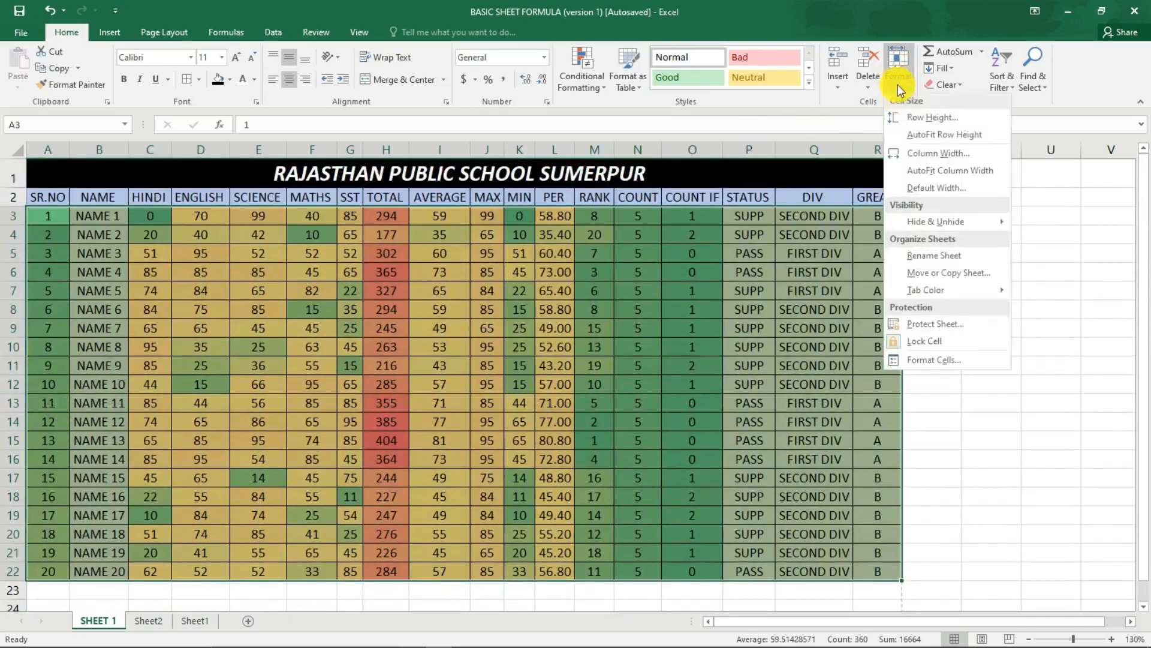
pyautogui.click(910, 115)
pyautogui.press('Return')
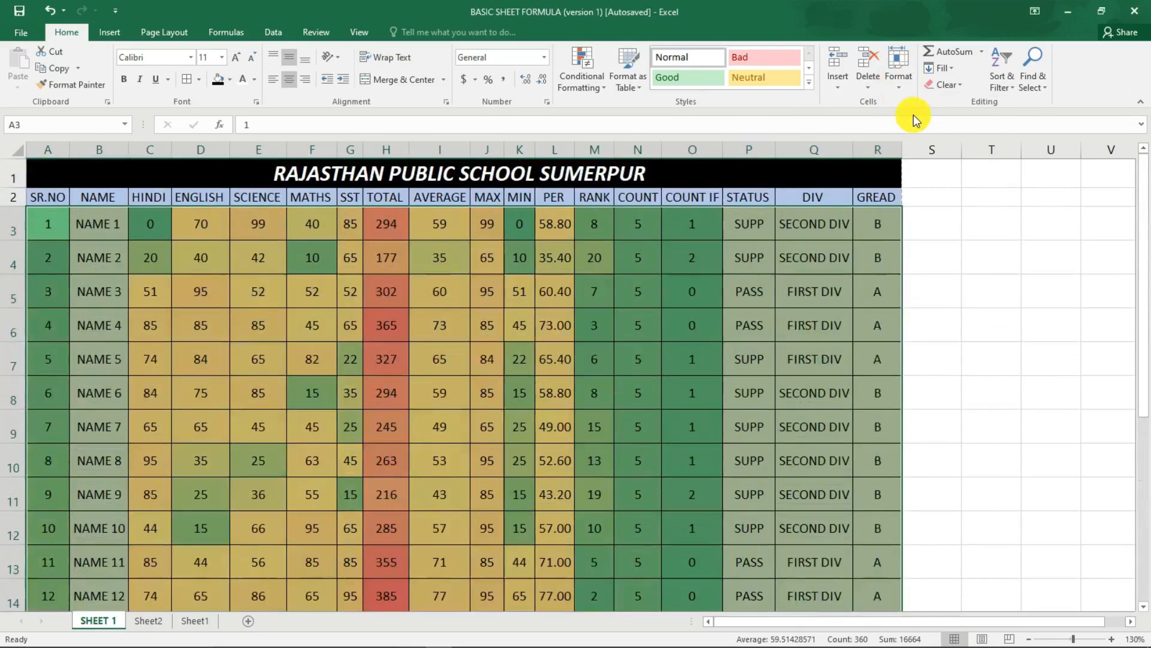
pyautogui.scroll(-6, 584, 312)
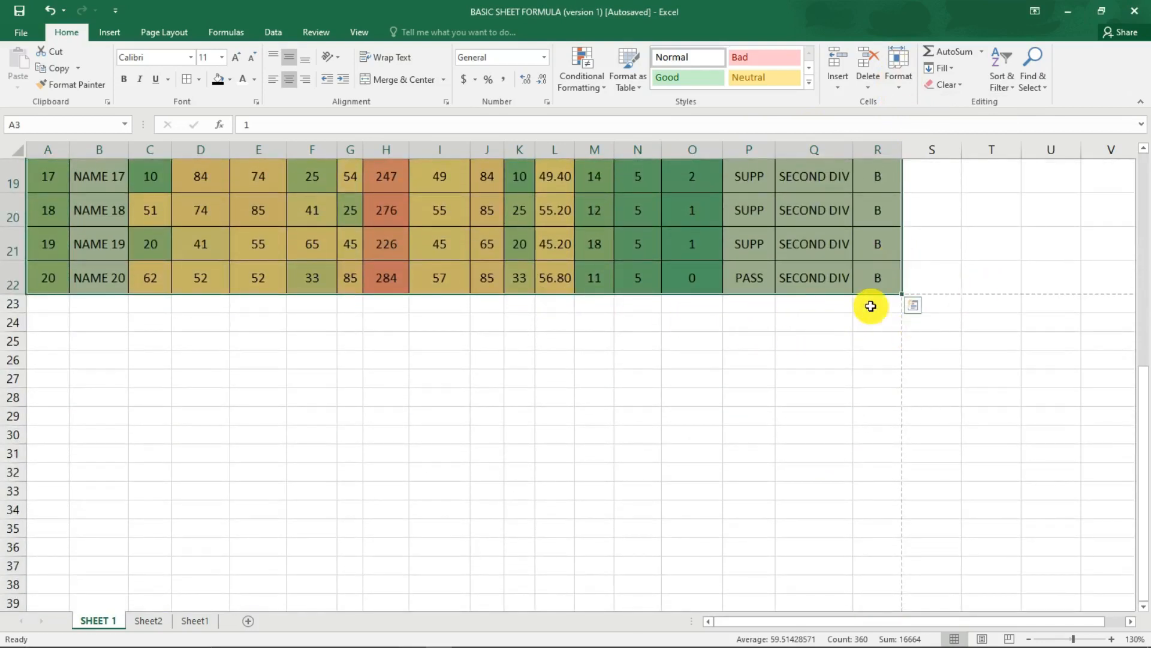
pyautogui.scroll(6, 646, 296)
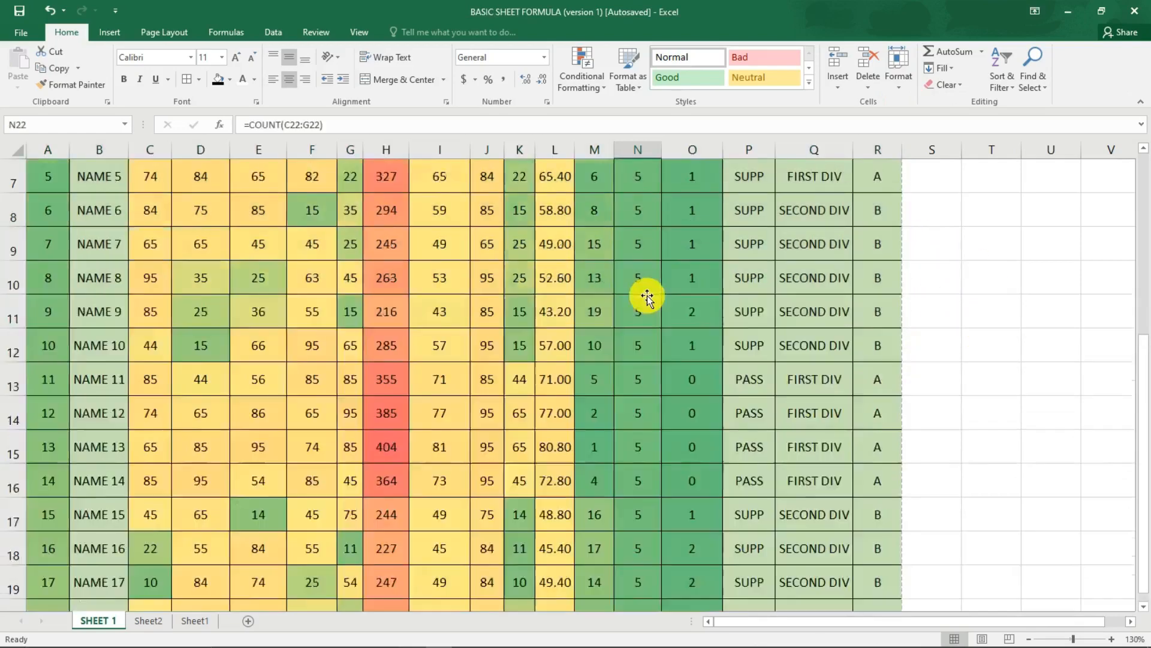
pyautogui.hotkey('ctrl', 'p')
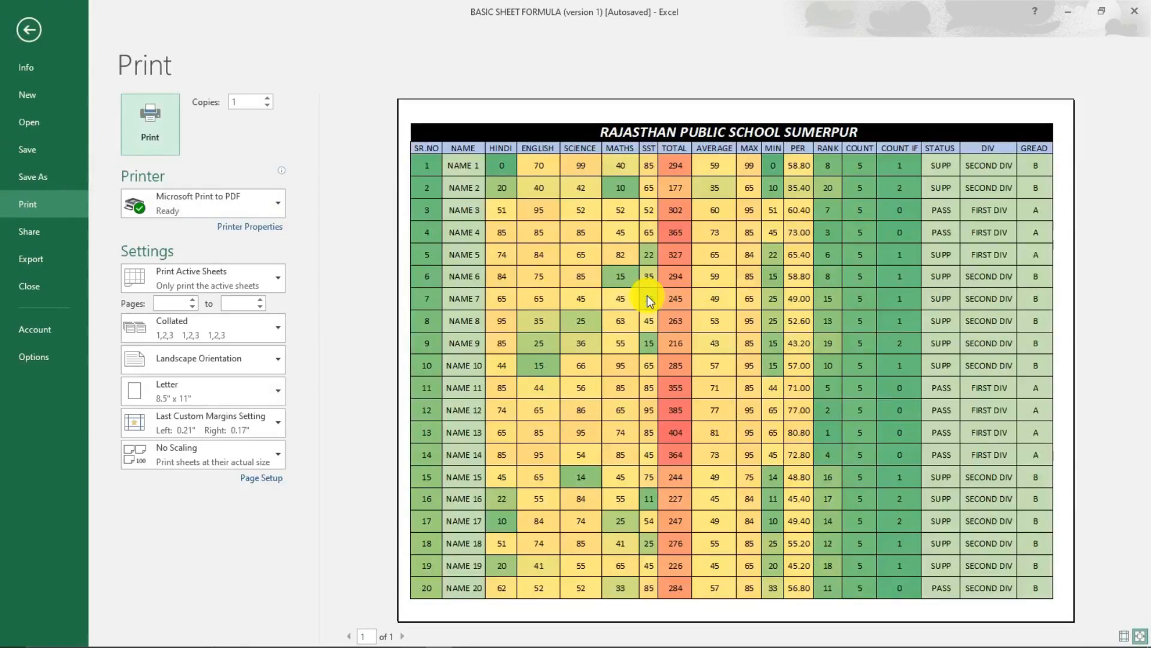
pyautogui.press('Escape')
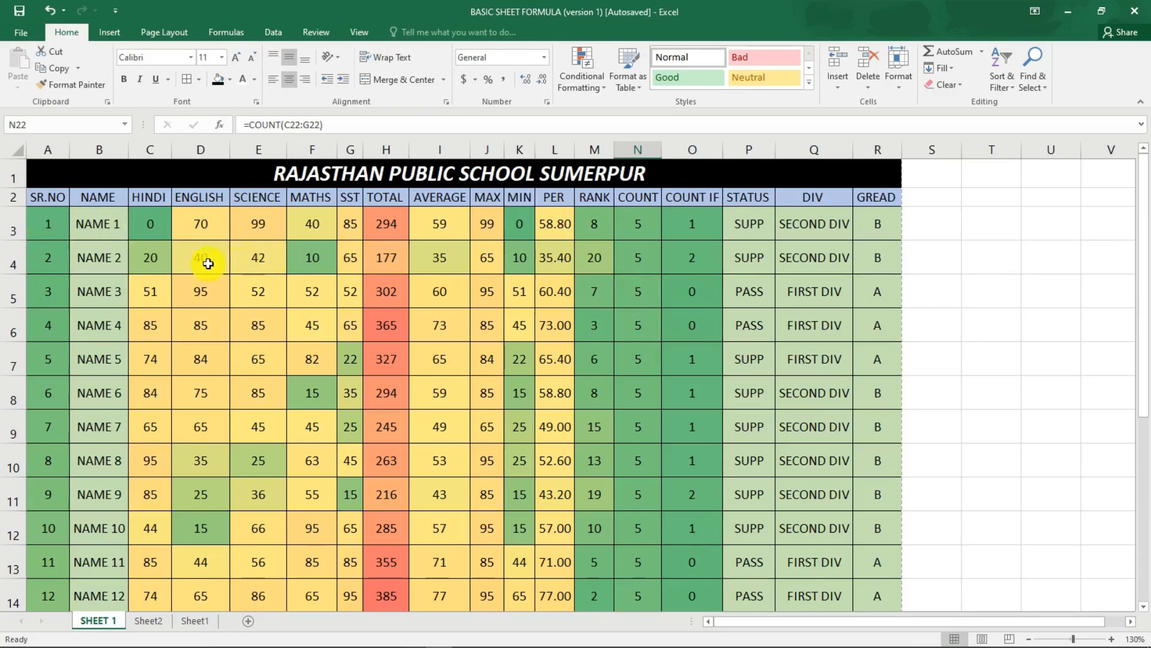
# Try top and left alignment on the student data in A3:R22, and set it back to middle and center alignment.
pyautogui.moveTo(79, 230); pyautogui.dragTo(879, 548)
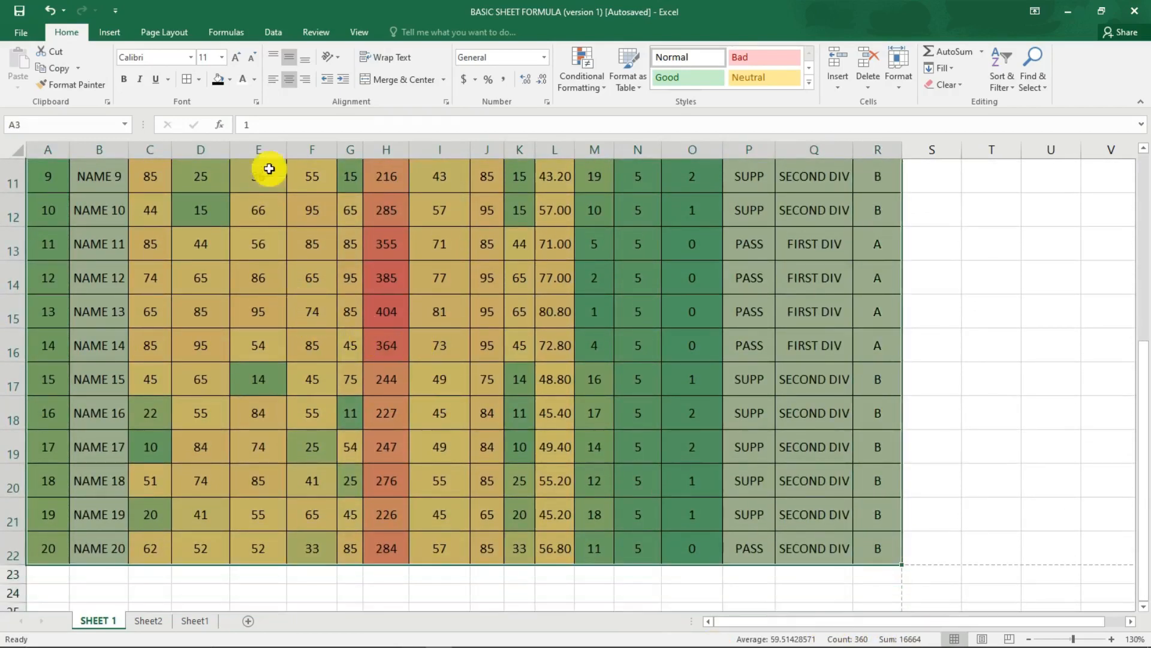
pyautogui.click(275, 77)
pyautogui.click(275, 58)
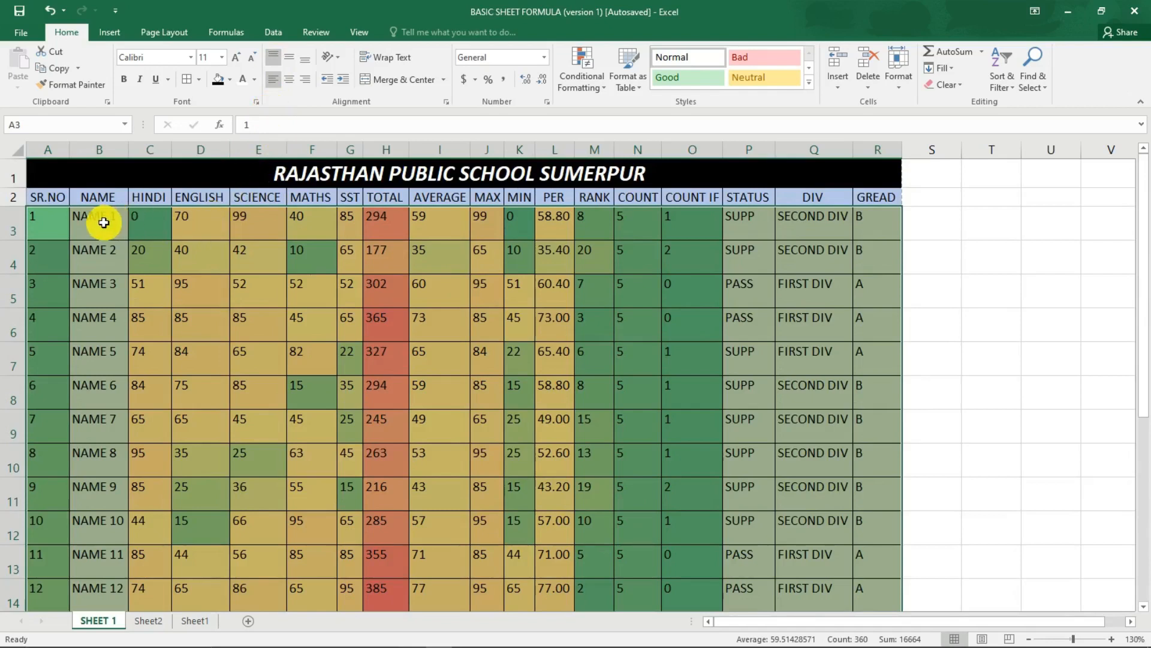
pyautogui.click(283, 61)
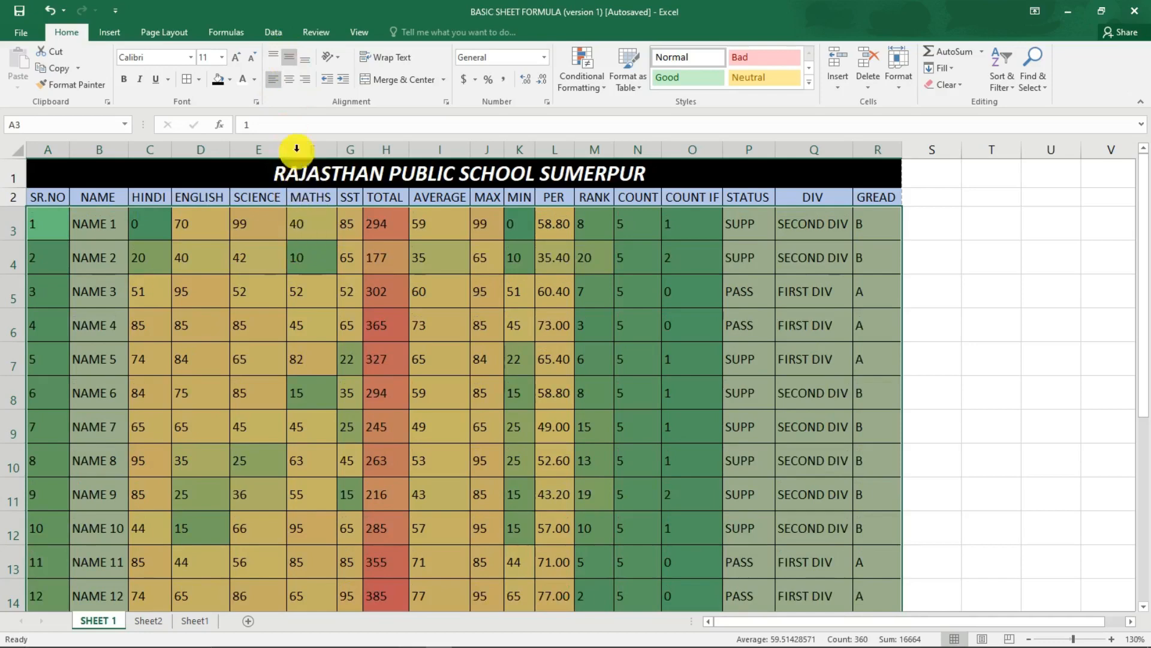
pyautogui.click(288, 80)
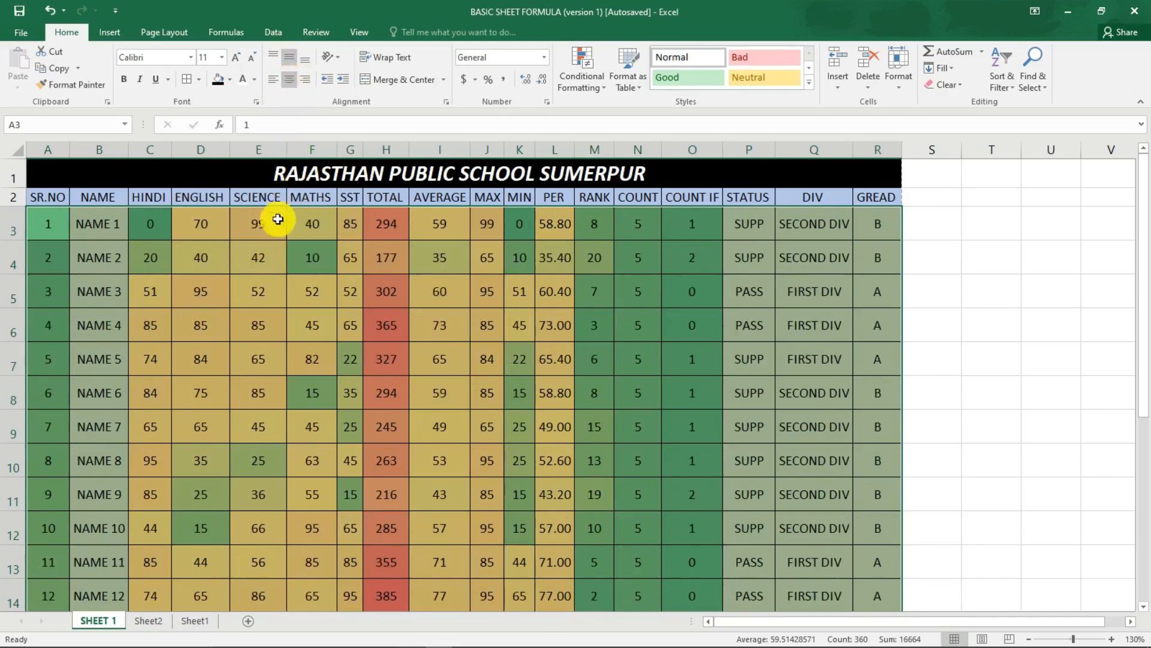
# Check the last student row against the page break and review the whole marksheet in the print preview.
pyautogui.scroll(-6, 432, 318)
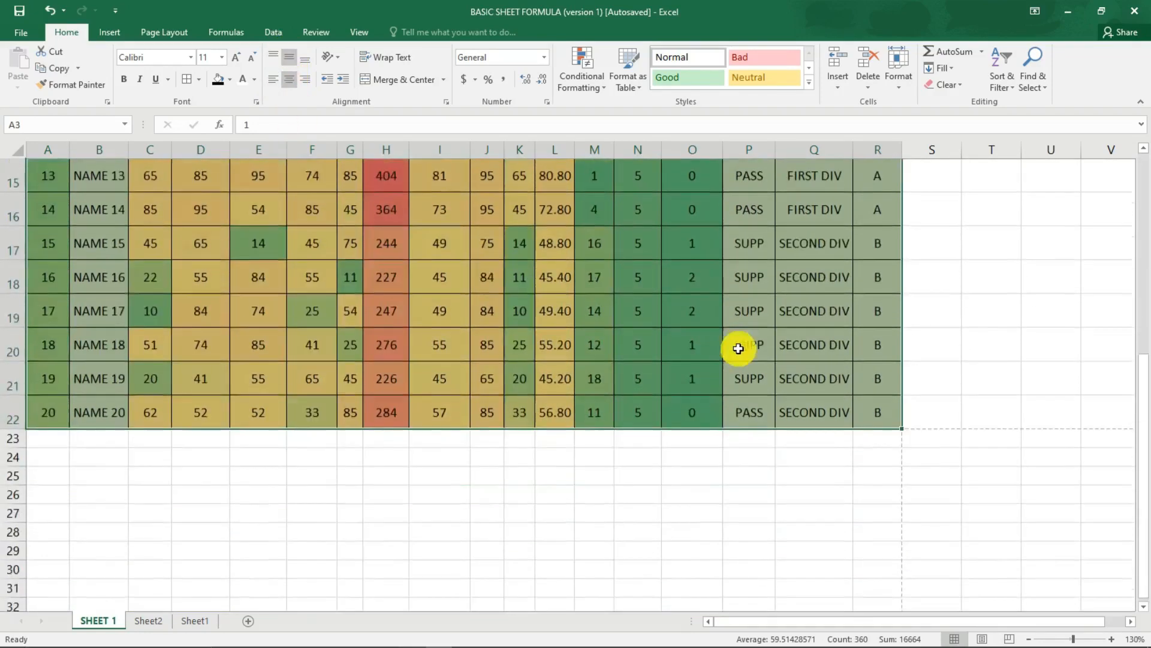
pyautogui.scroll(5, 727, 244)
pyautogui.click(555, 311)
pyautogui.scroll(1, 550, 223)
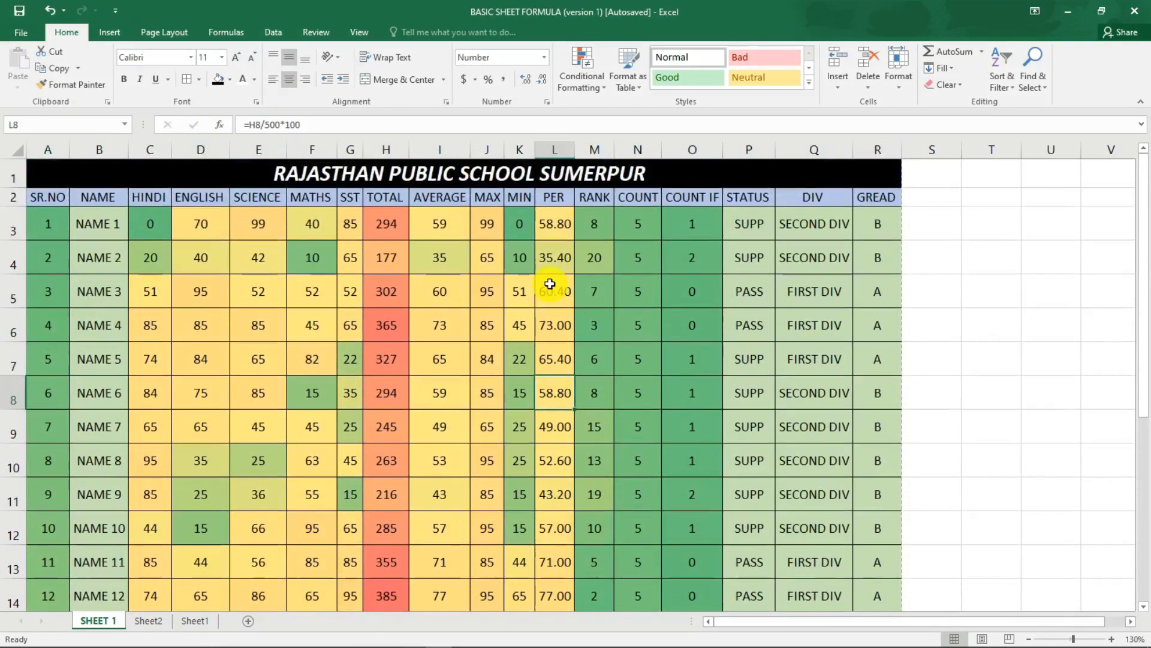
pyautogui.hotkey('ctrl', 'p')
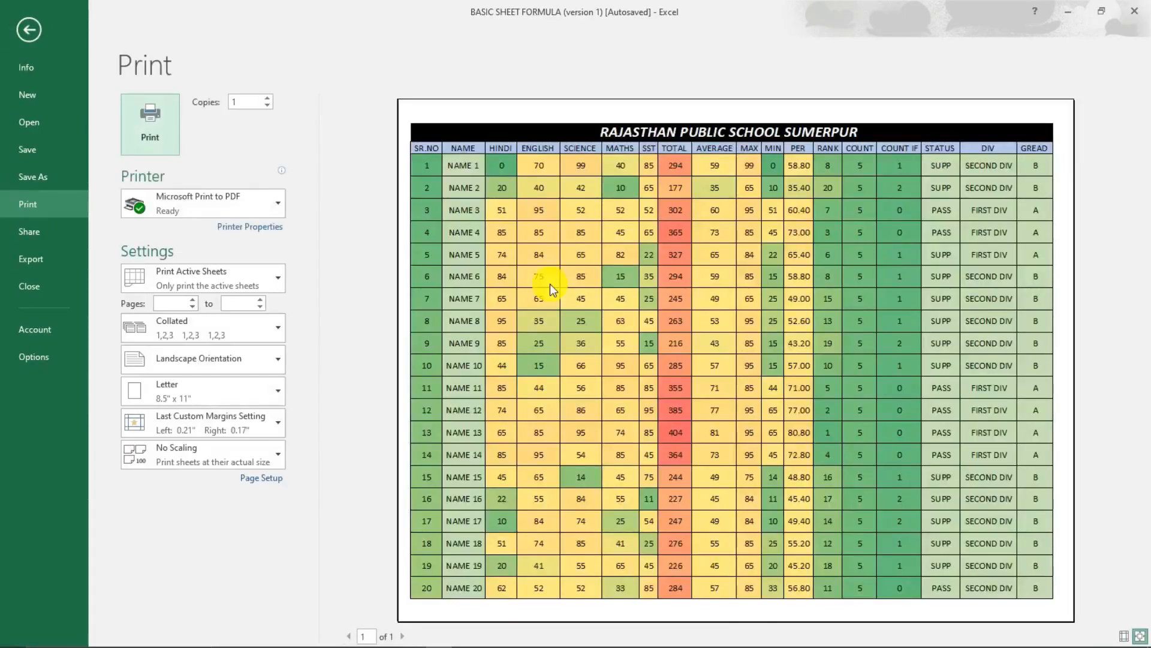
pyautogui.press('Escape')
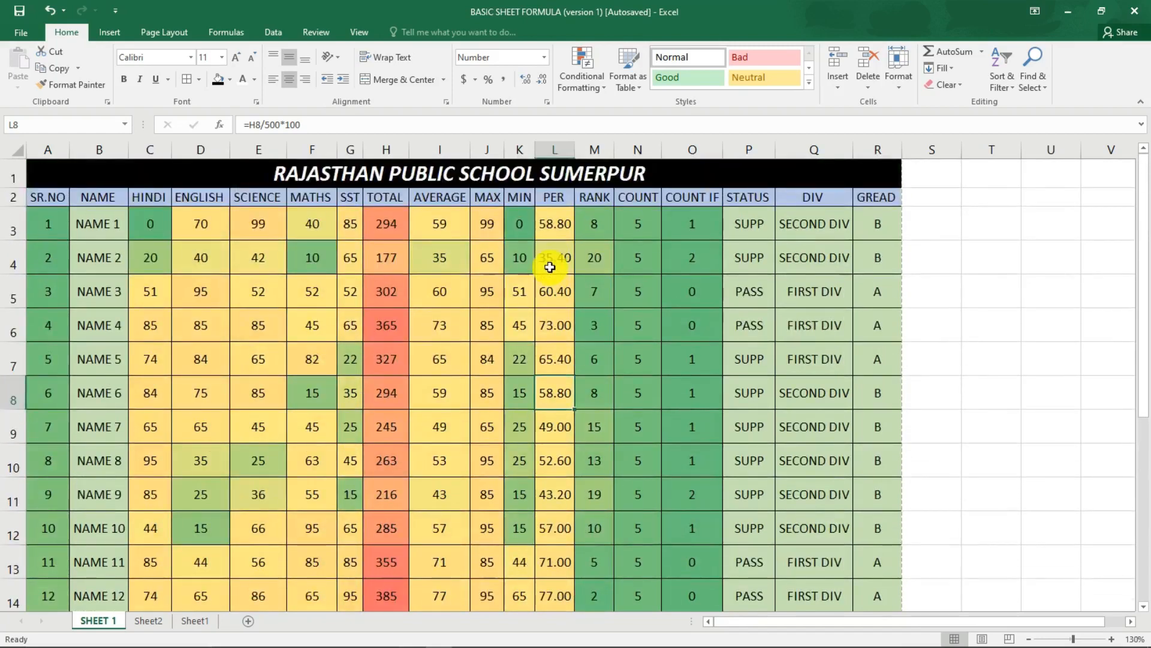
# Save the marksheet as a PDF named BSC on the Desktop and look over the opened file.
pyautogui.press('F12')
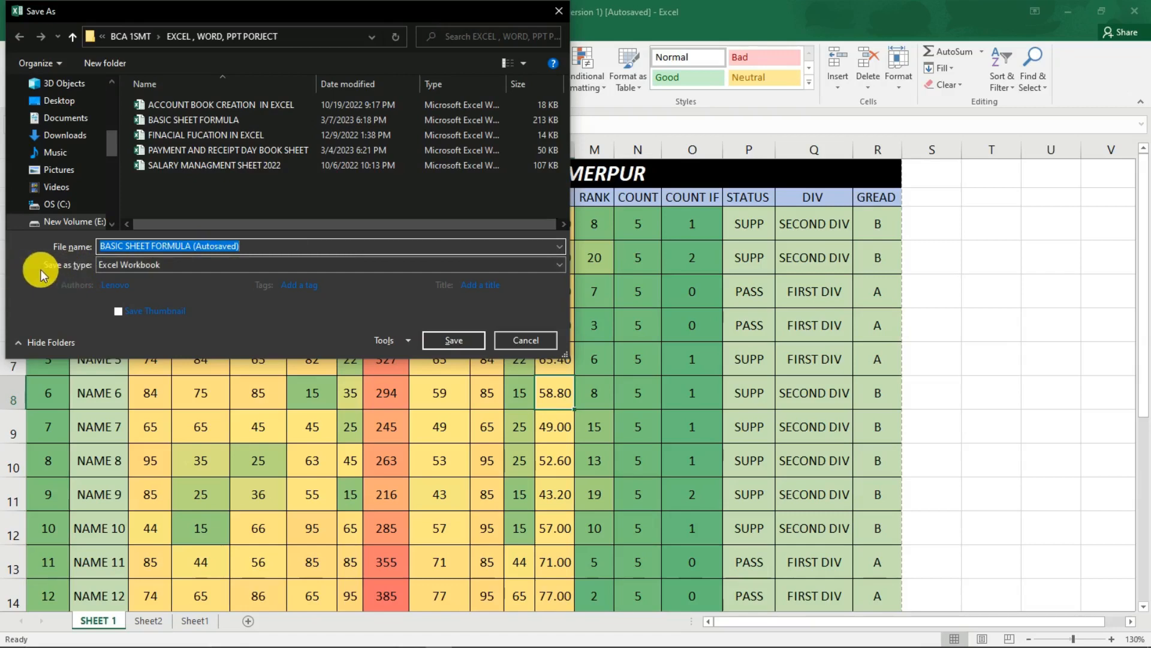
pyautogui.click(132, 265)
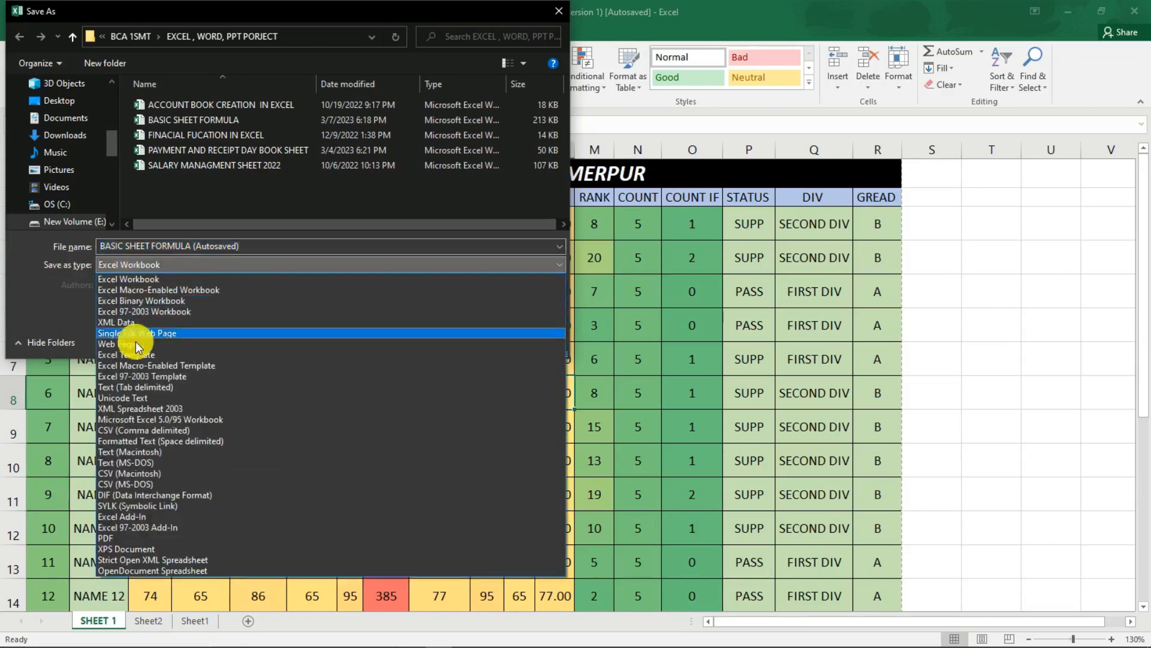
pyautogui.click(143, 539)
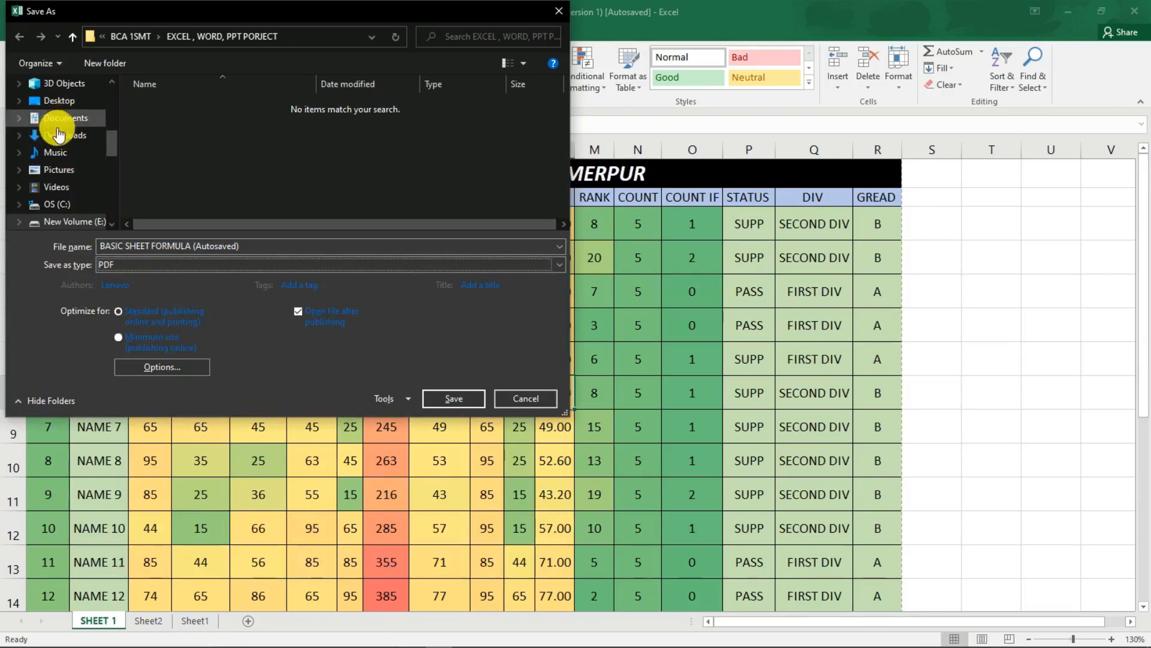
pyautogui.click(59, 101)
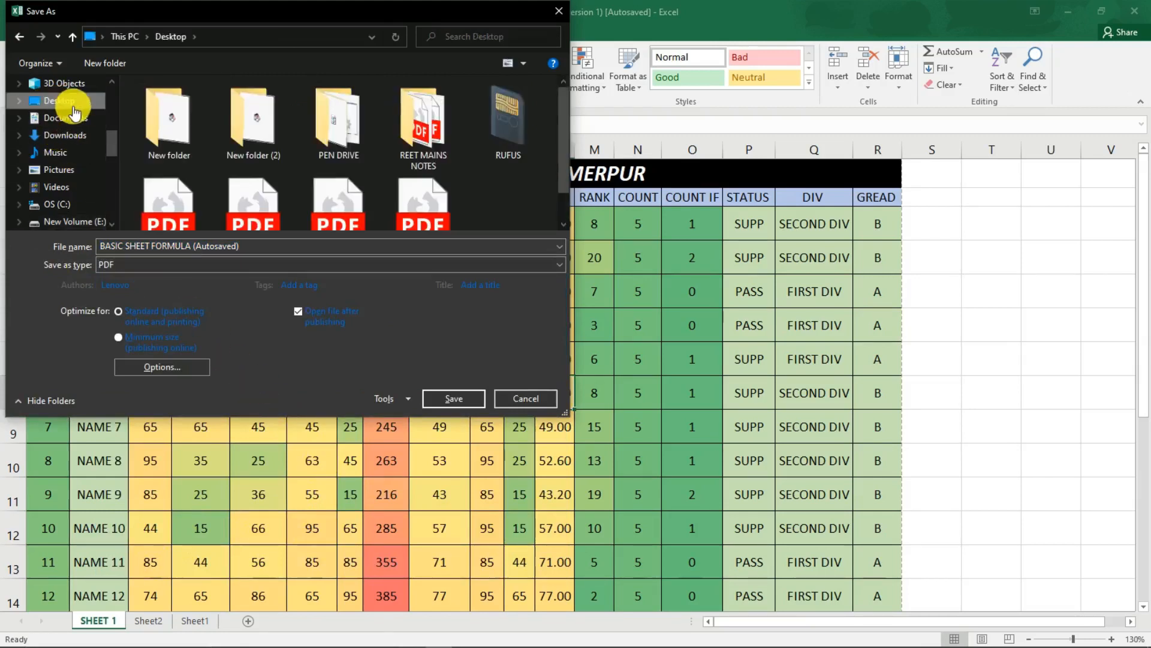
pyautogui.click(273, 245)
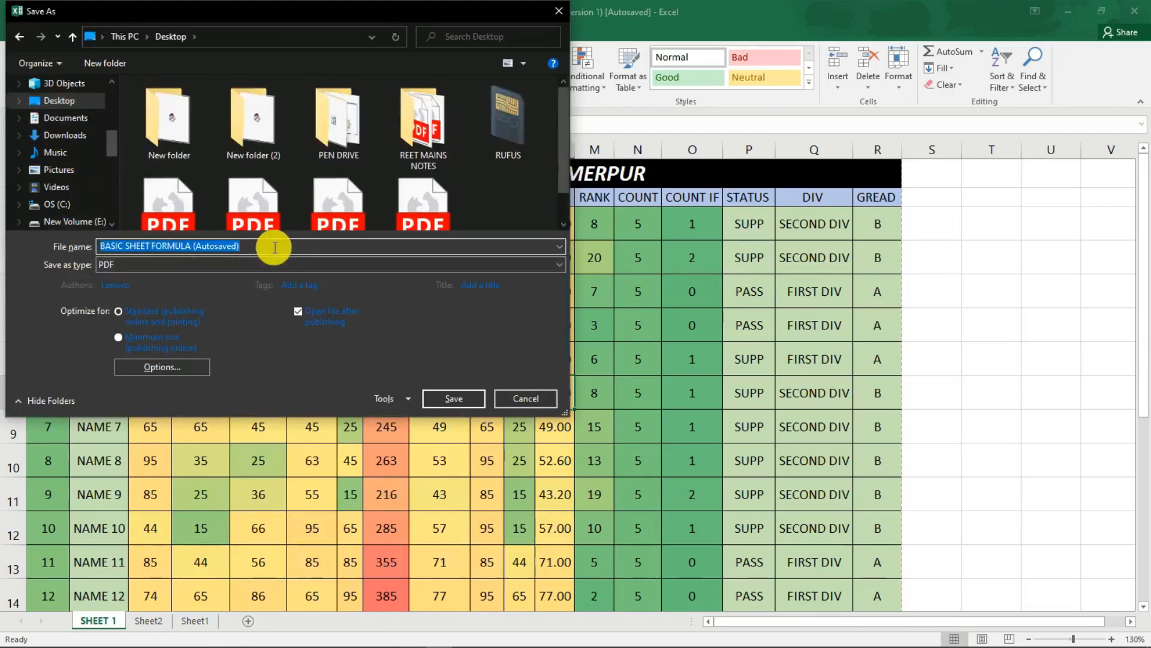
pyautogui.press('BackSpace')
pyautogui.write('BSCV')
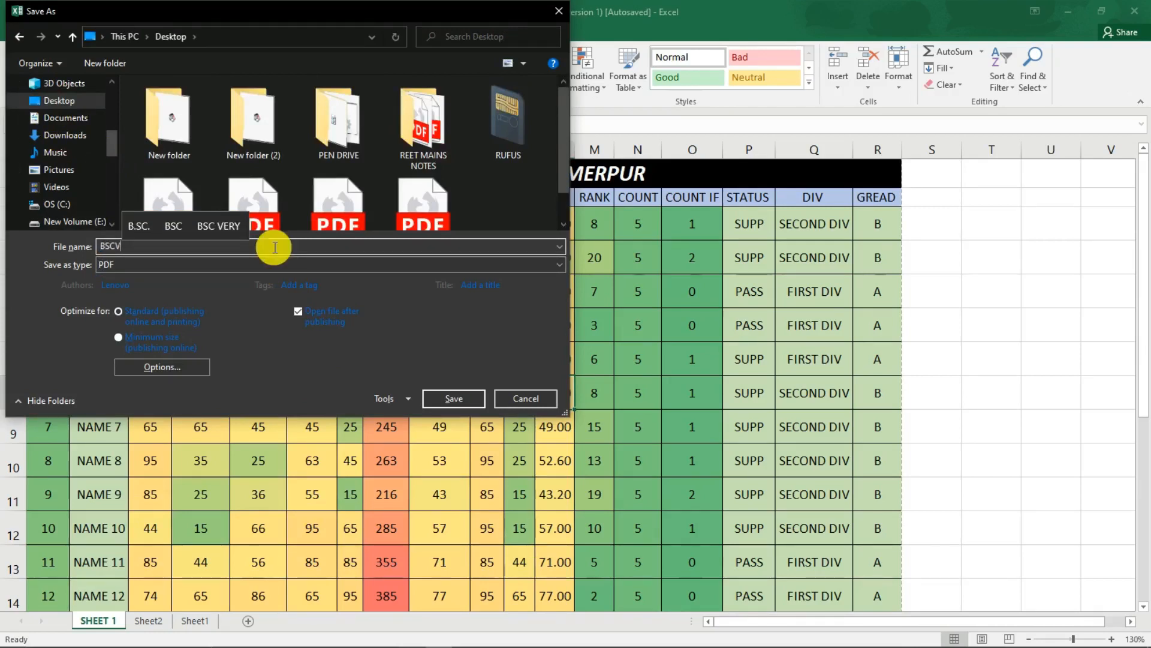
pyautogui.press('BackSpace')
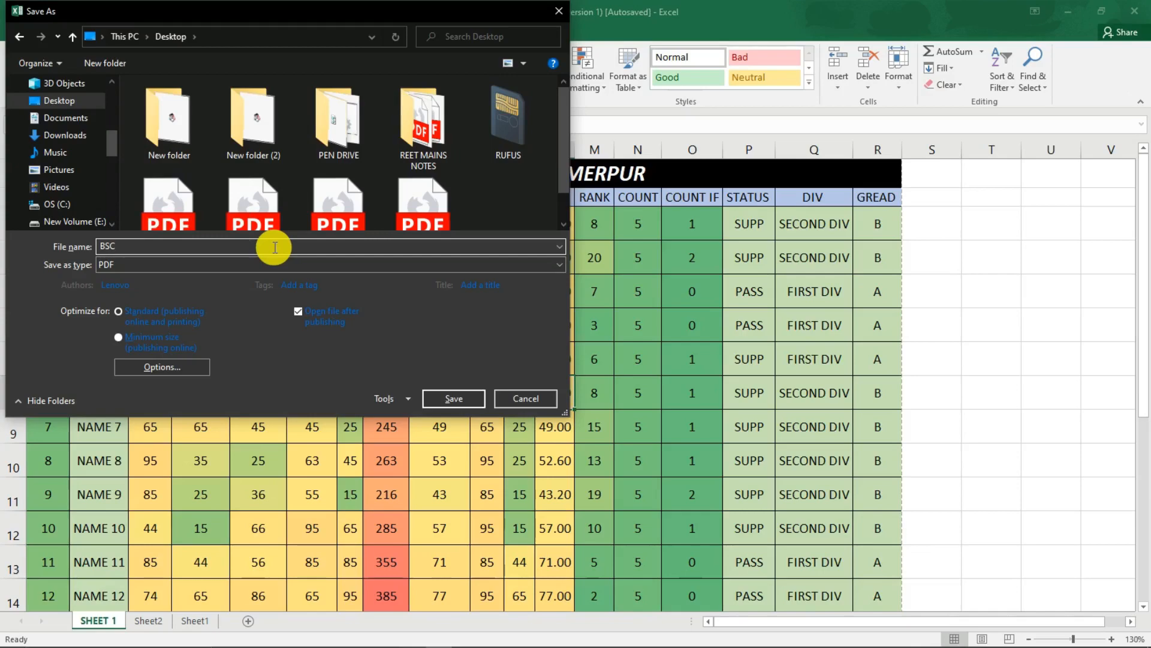
pyautogui.press('Return')
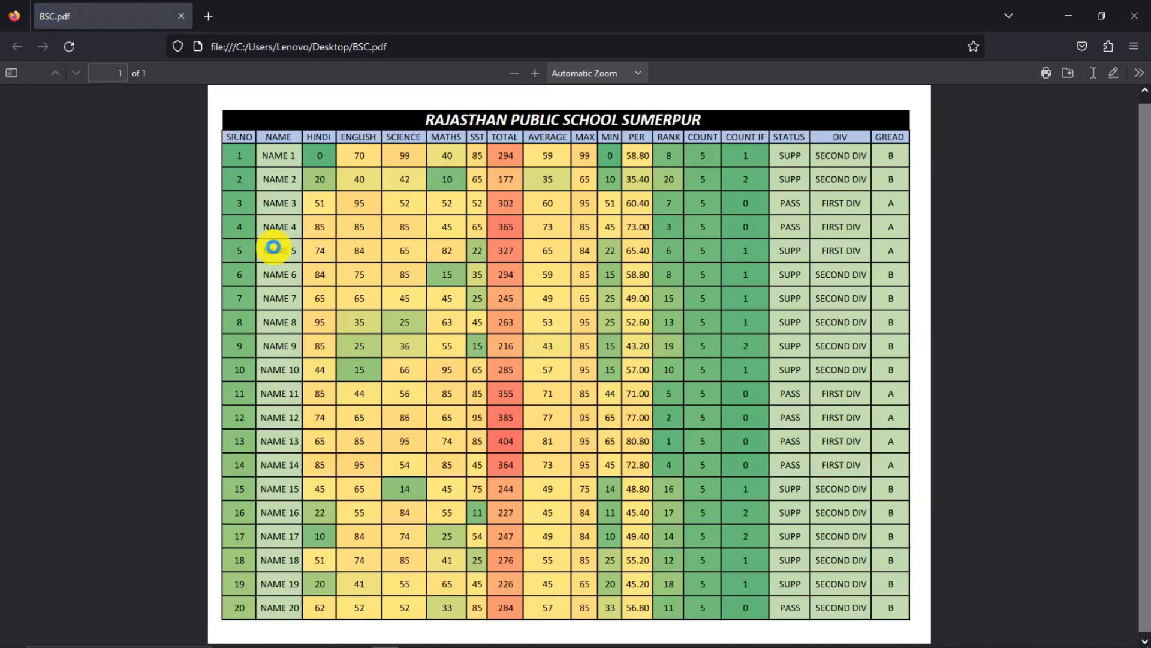
pyautogui.scroll(1, 400, 212)
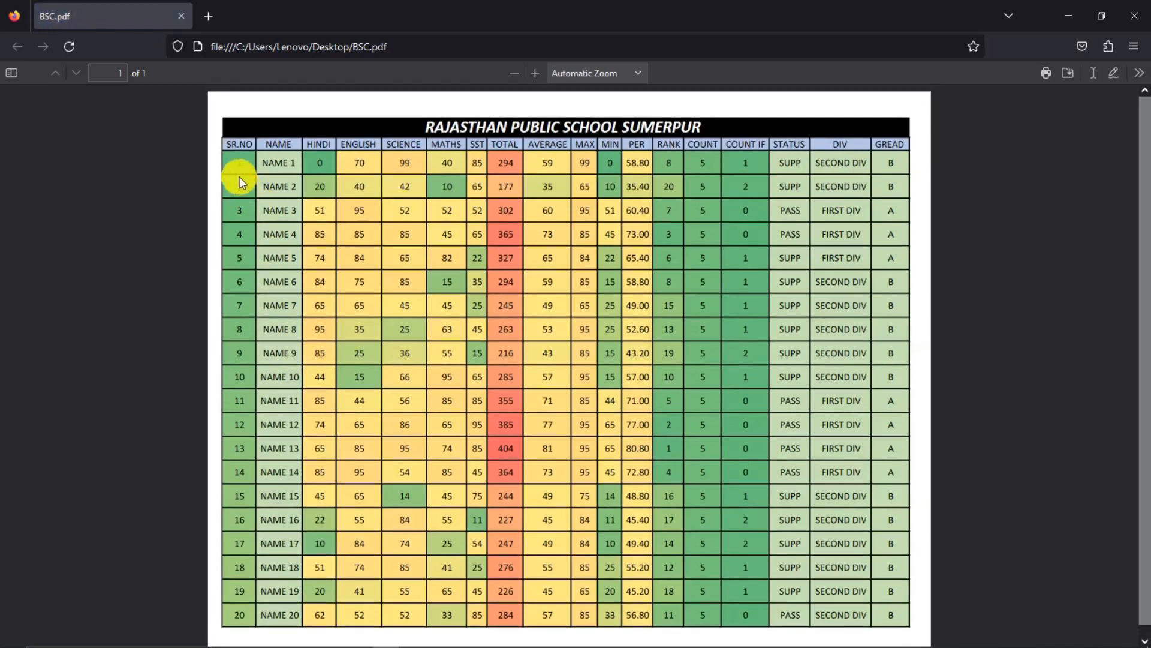
pyautogui.moveTo(239, 176); pyautogui.dragTo(671, 395)
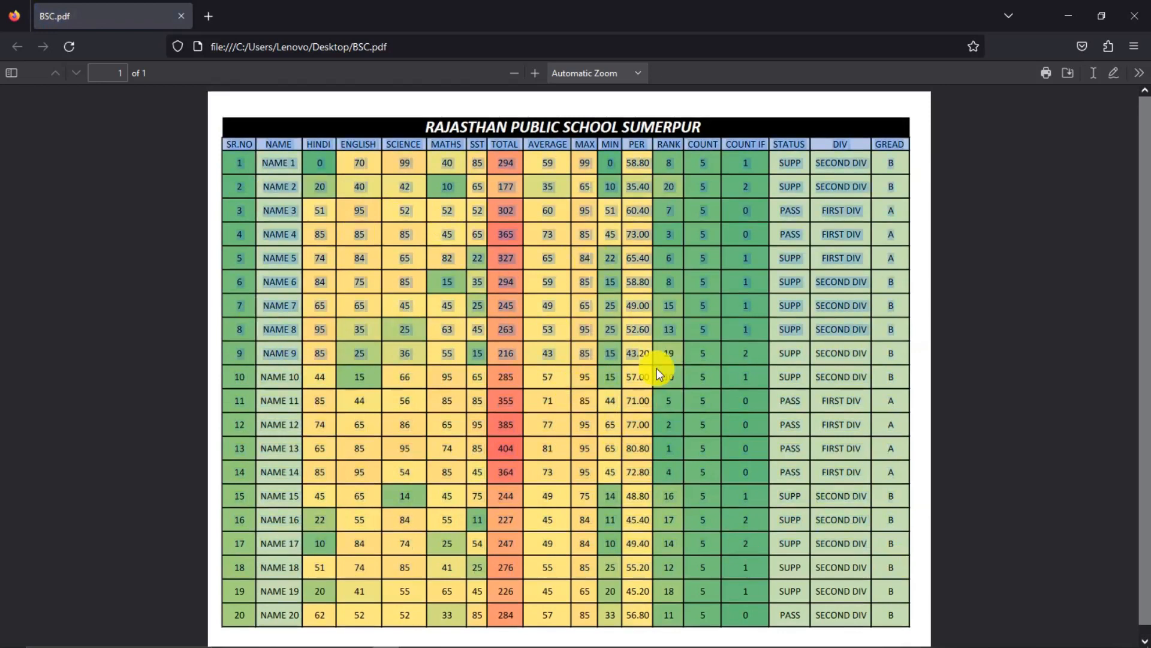